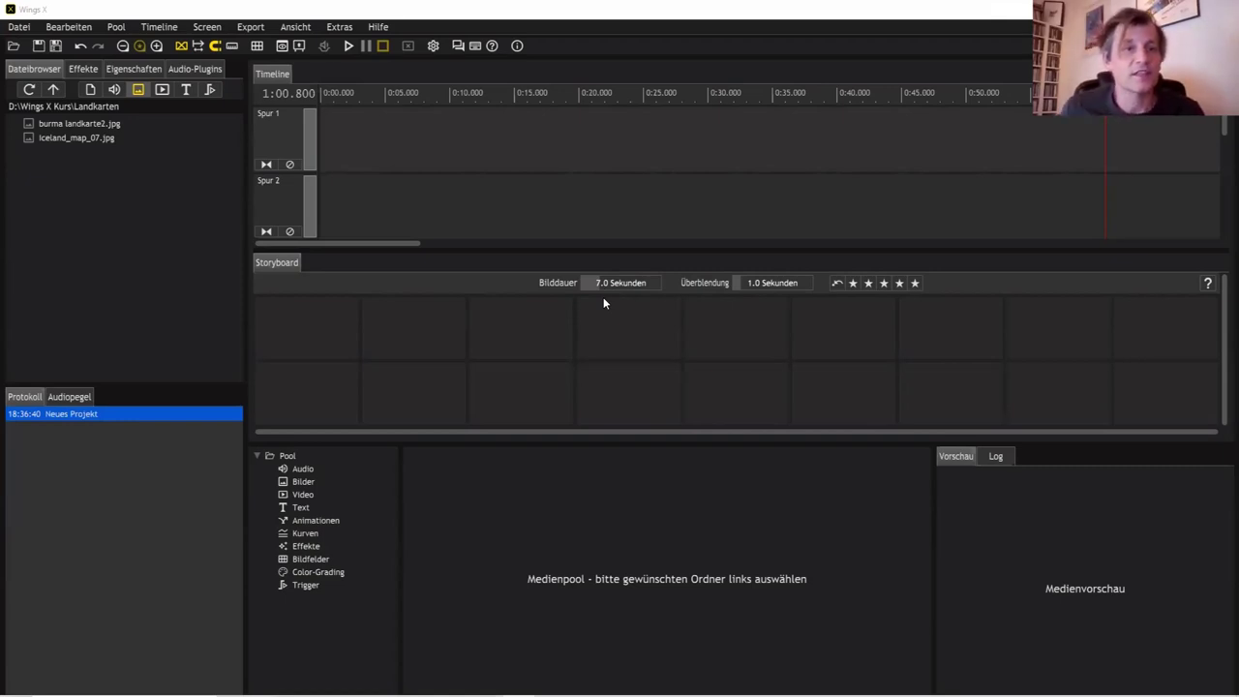
Step: Start a new project with a 16:9 aspect ratio and the 1920 x 1080 Pixel (Full HD) output size
click(19, 27)
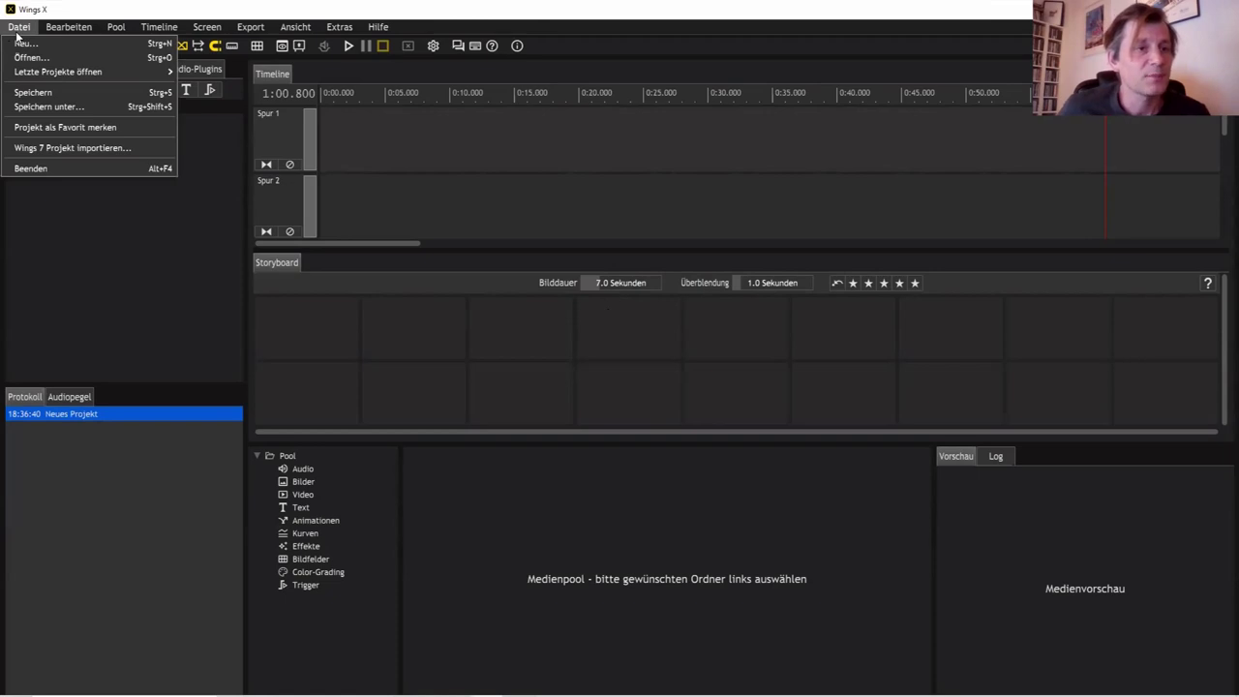
click(33, 49)
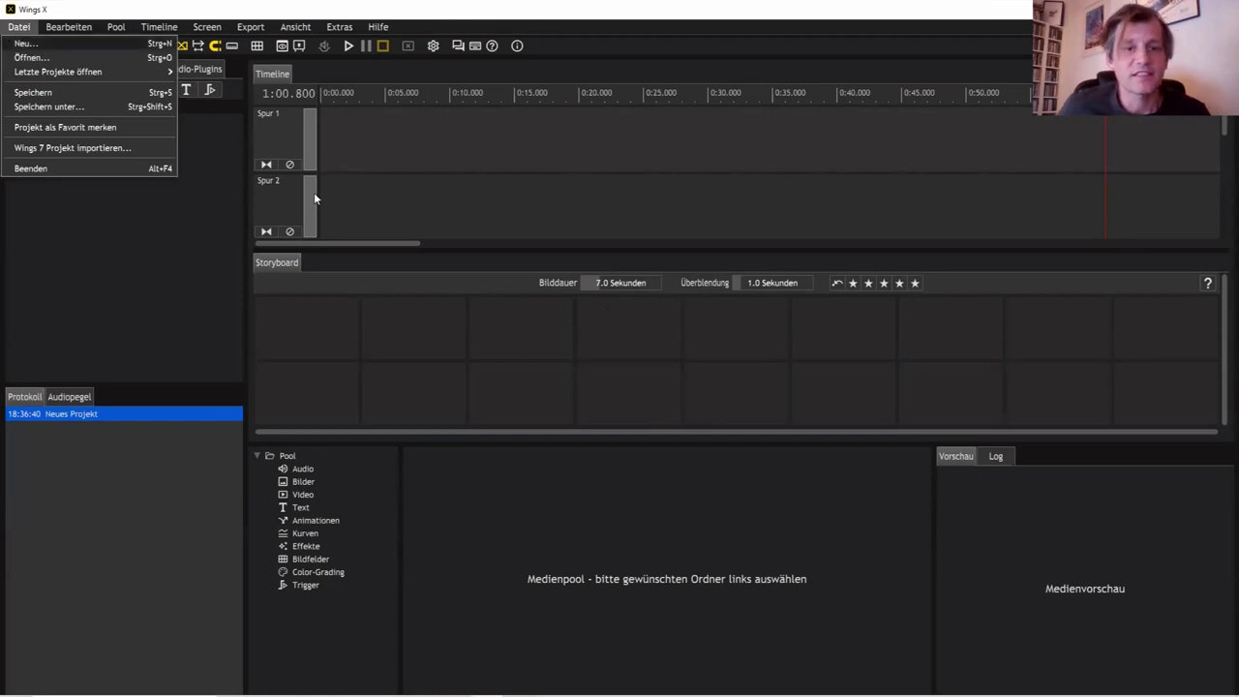
drag(559, 263, 620, 235)
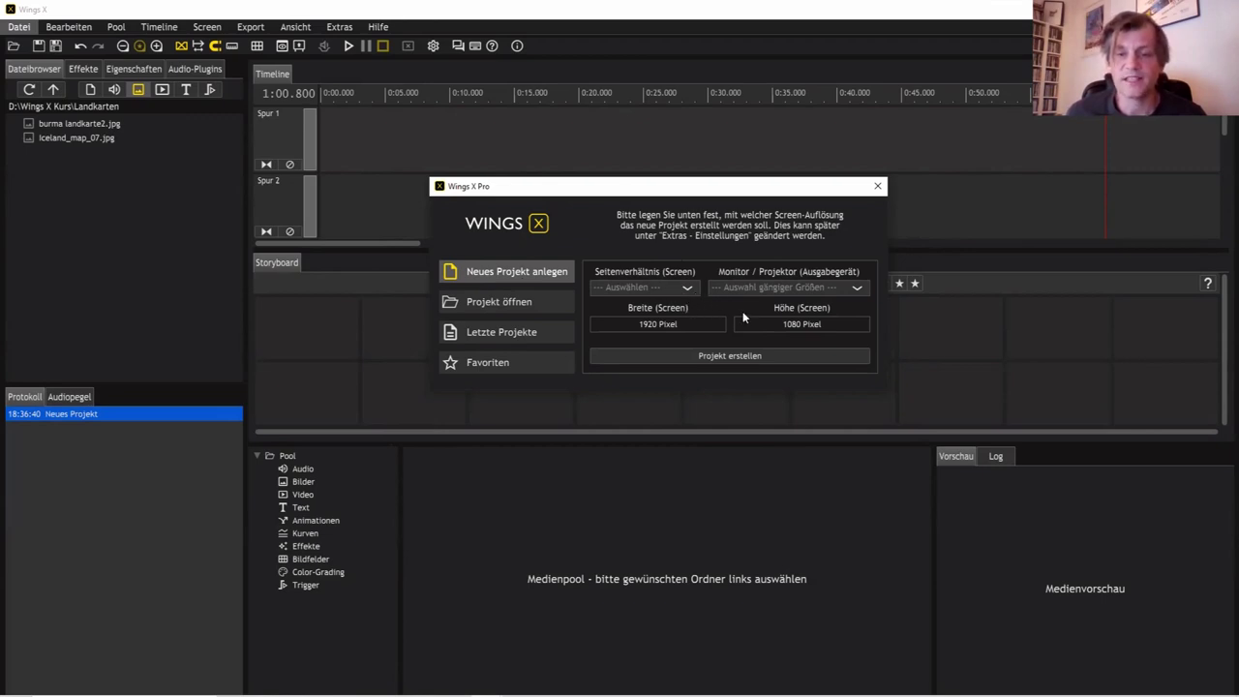
click(689, 288)
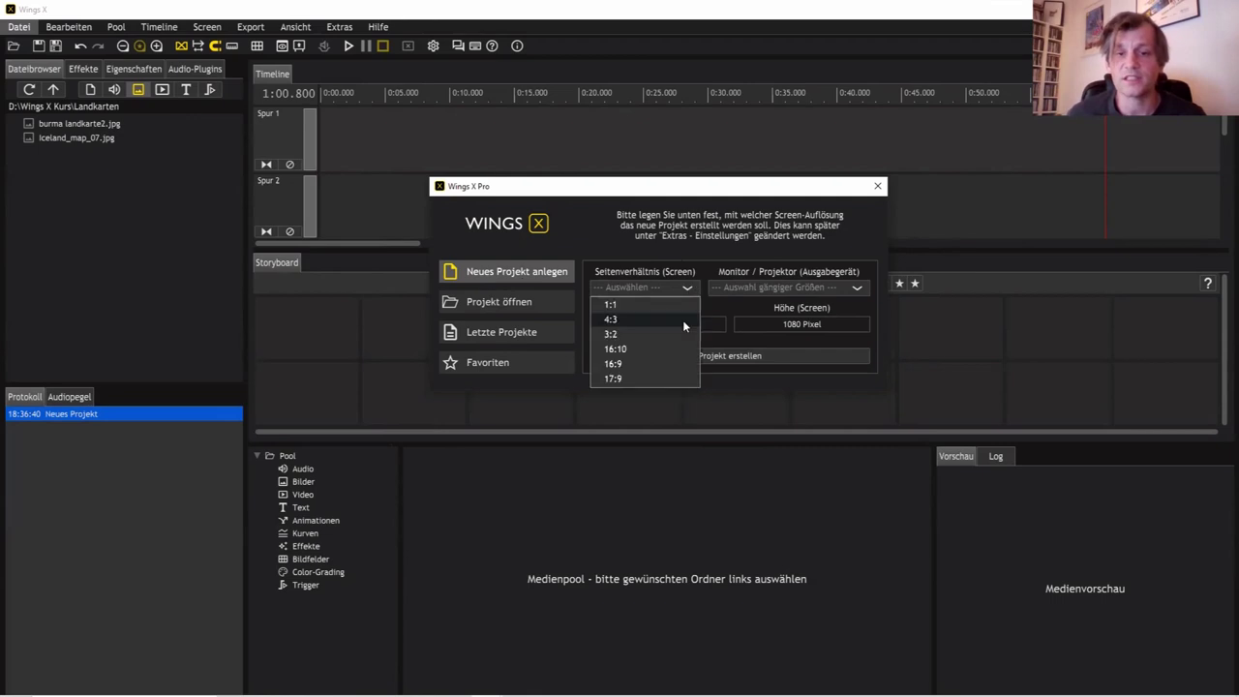
click(665, 369)
click(855, 287)
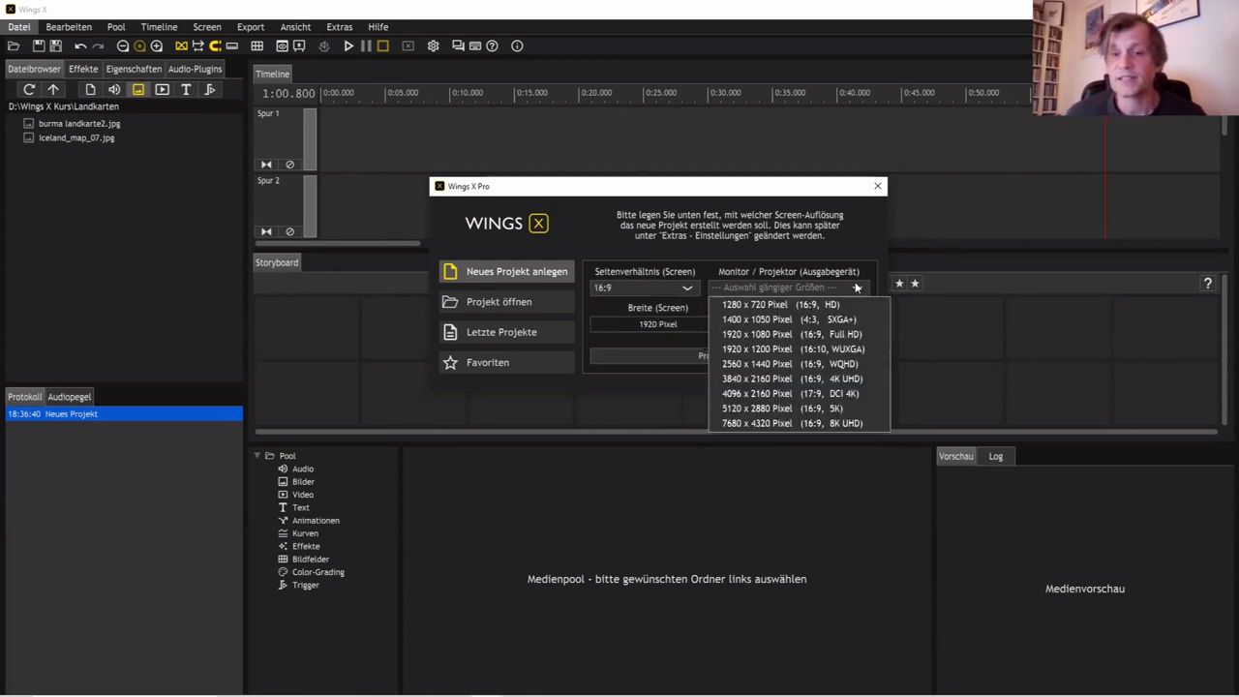
click(867, 334)
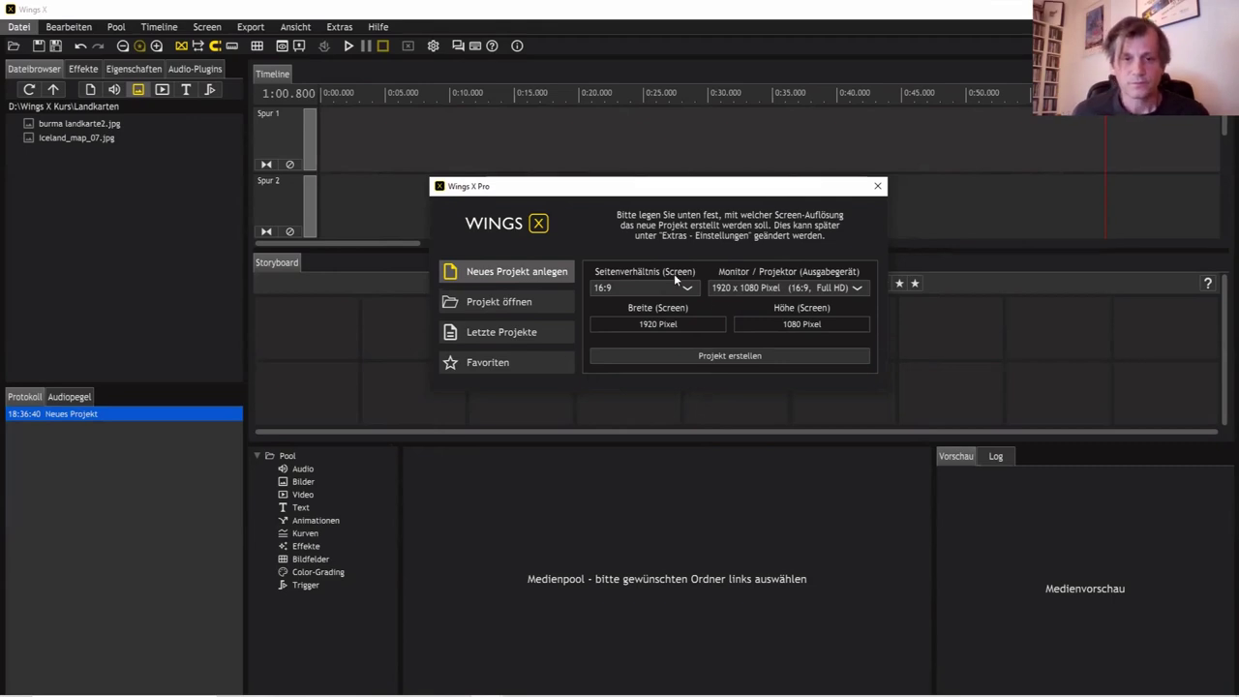
Step: Review the alternatives for opening an existing project: file selection, recent projects and favourites
click(502, 308)
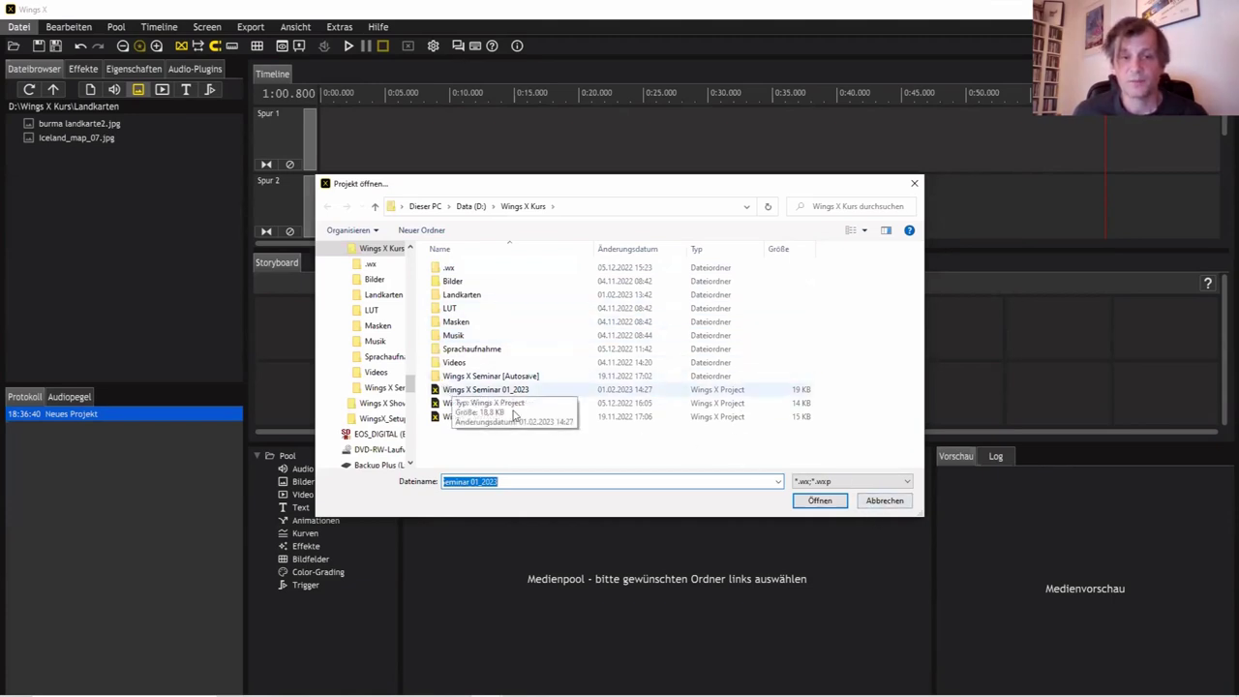
click(892, 510)
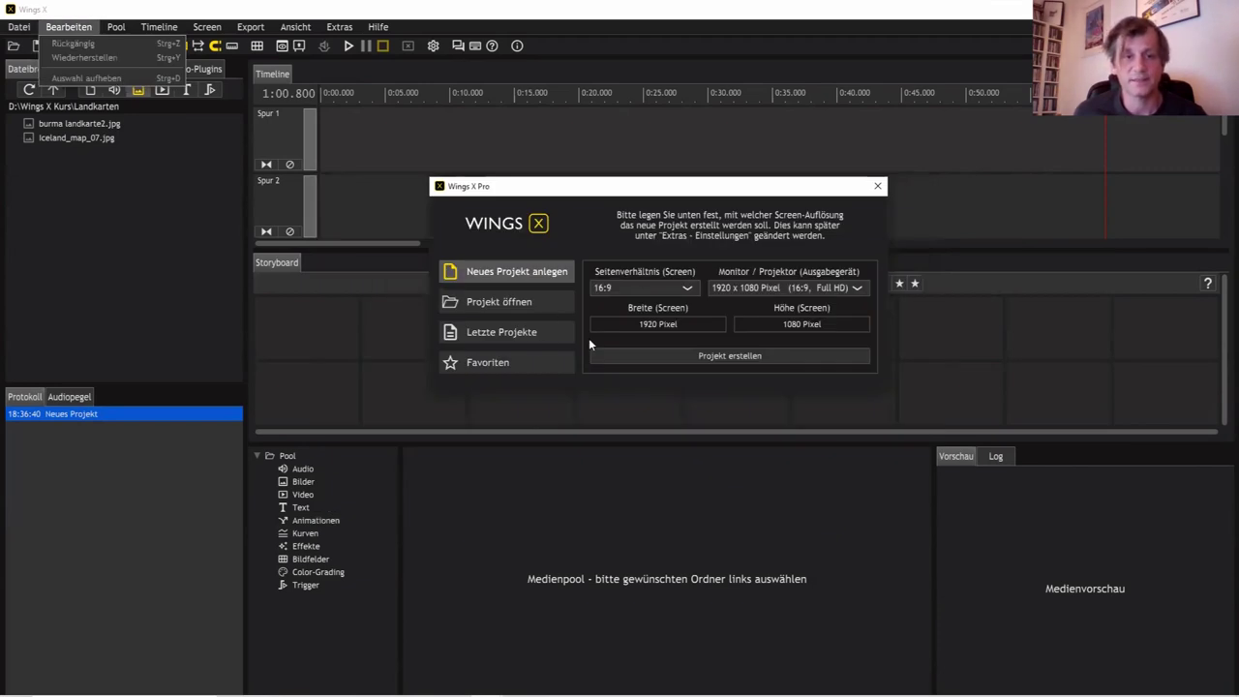
click(527, 336)
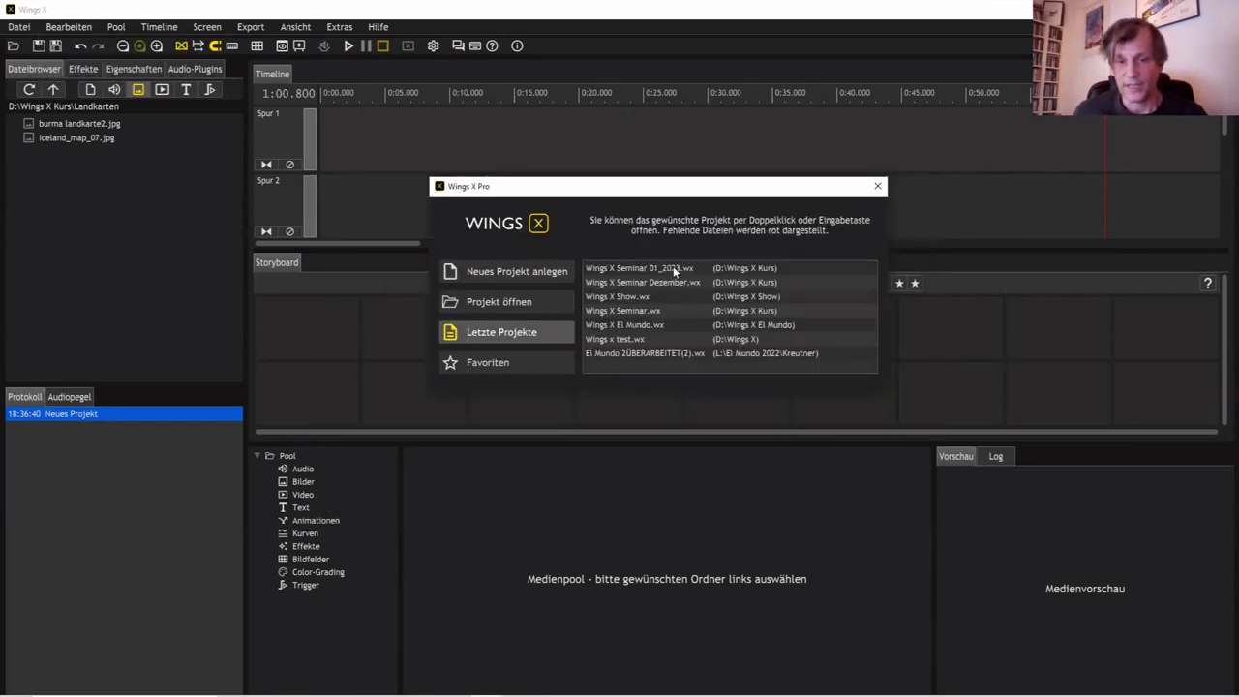
click(516, 361)
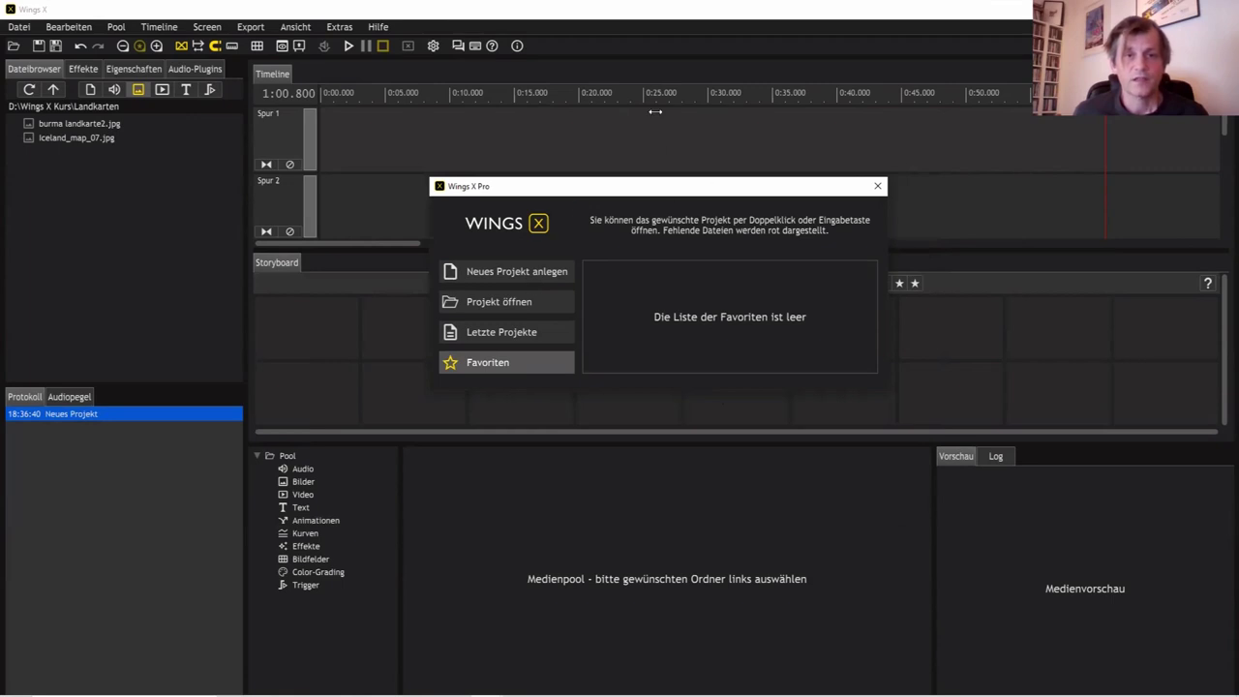
Step: Return to the new-project settings and create the 16:9 Full HD project
click(522, 273)
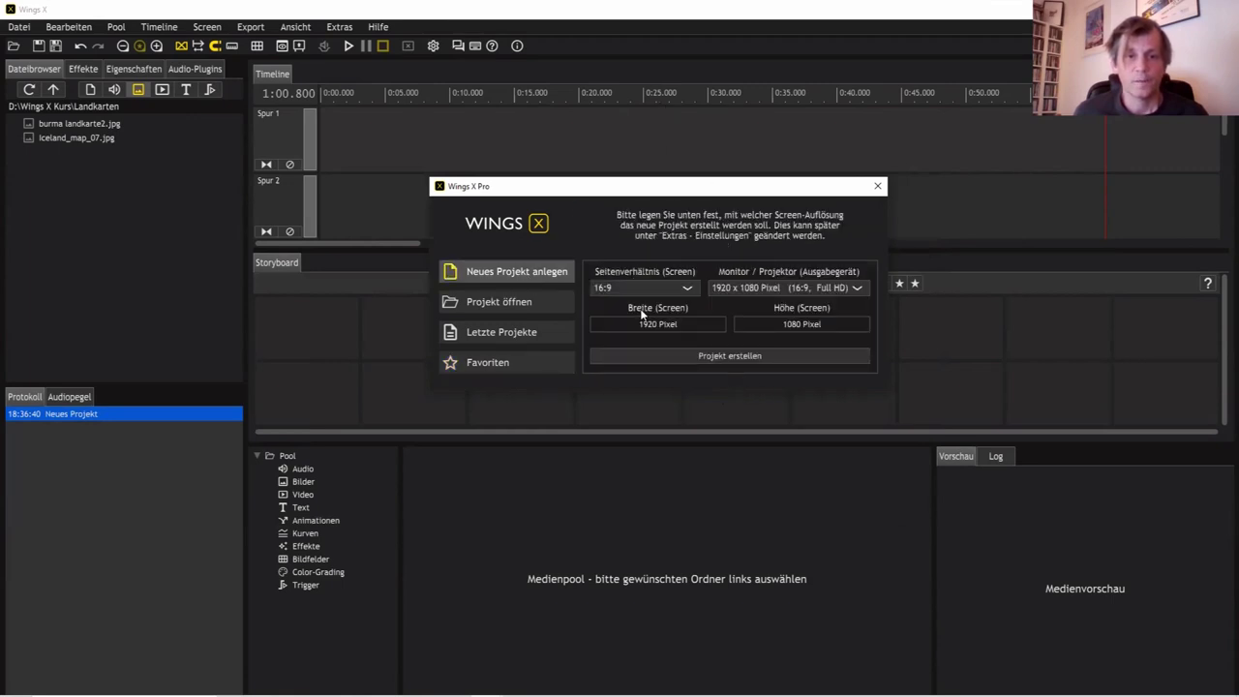
click(720, 358)
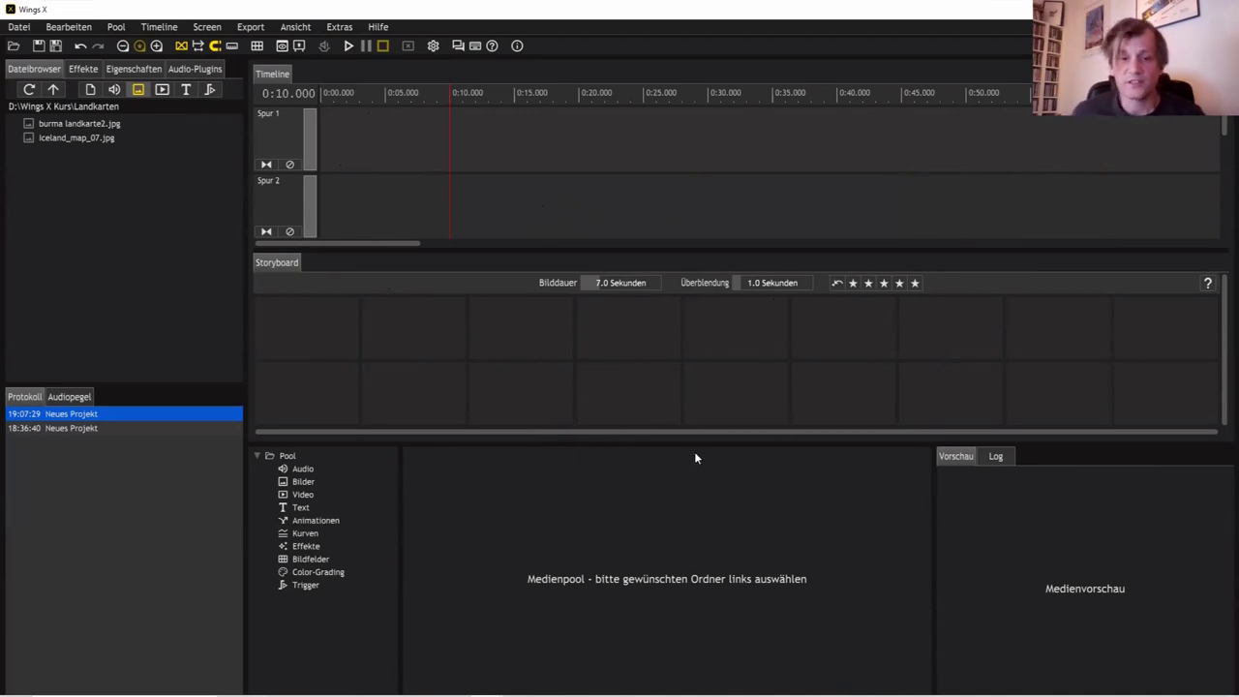
Step: Remove the Storyboard from the workspace and enlarge the media pool area below the timeline
drag(694, 441, 684, 498)
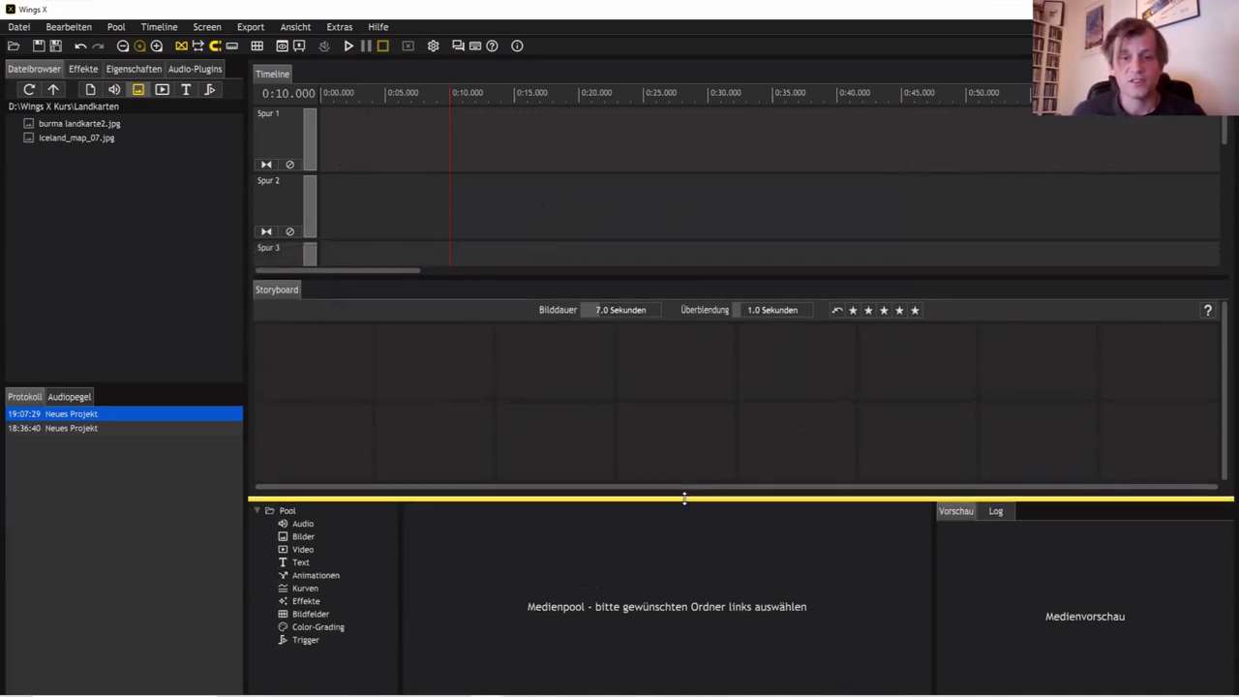
drag(641, 279, 643, 262)
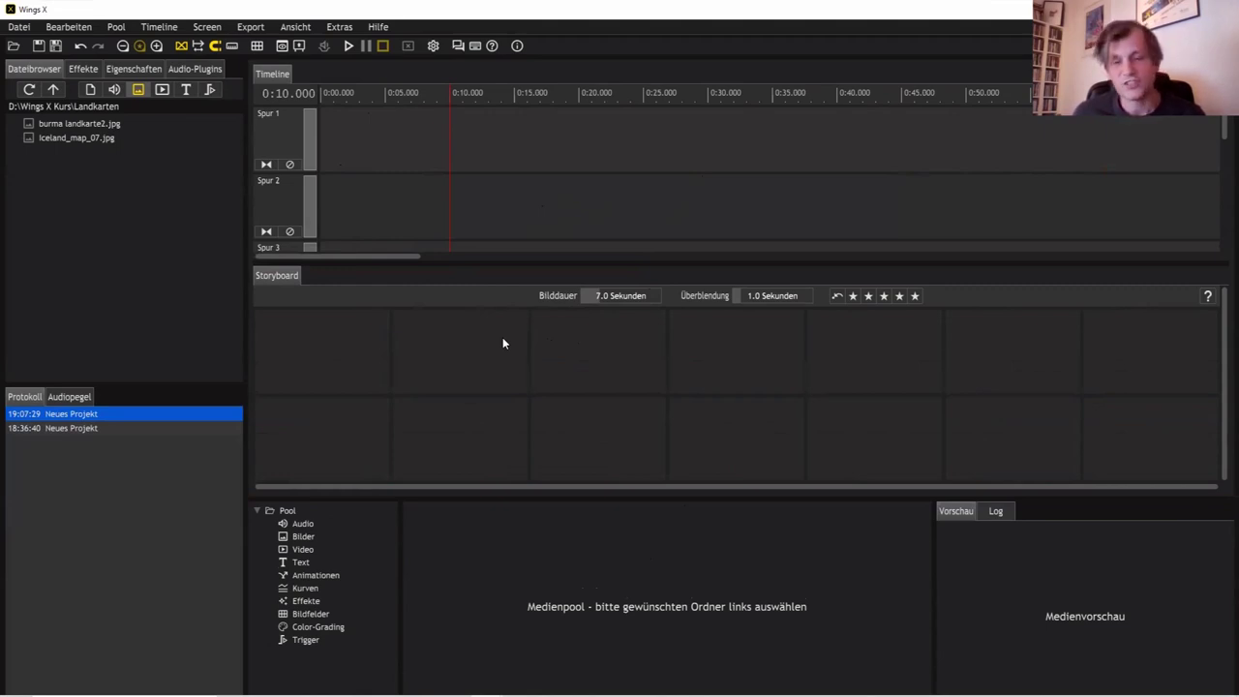
right_click(277, 277)
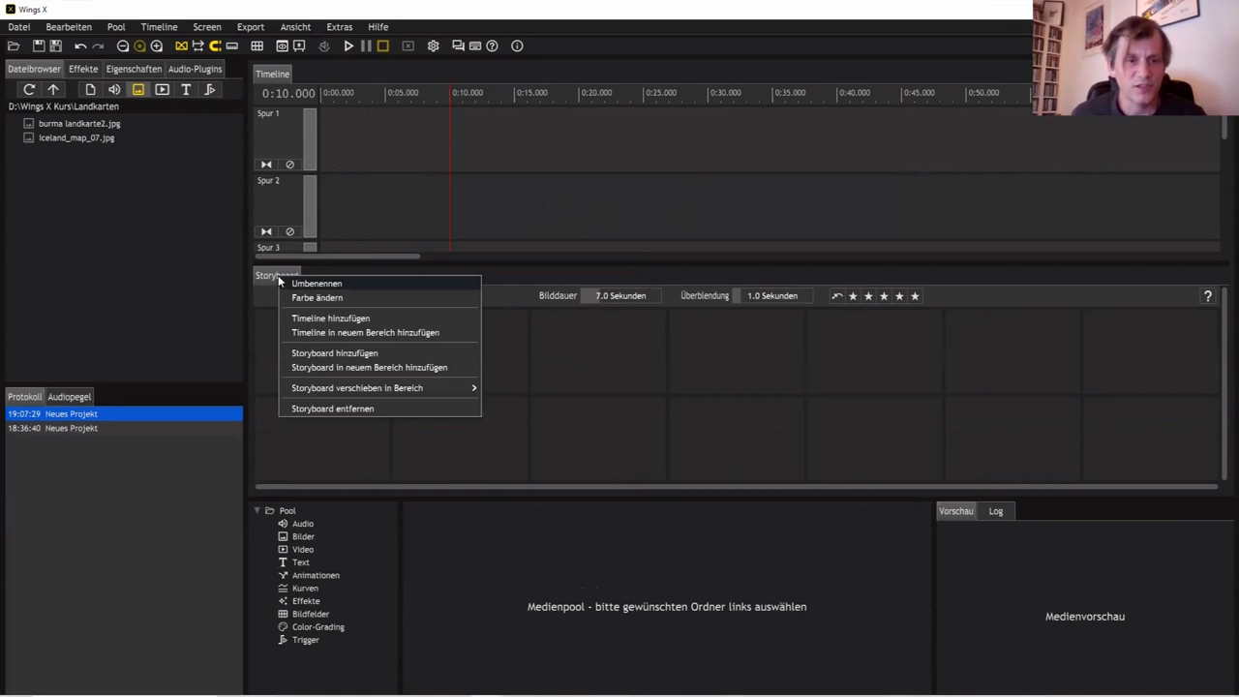
click(343, 409)
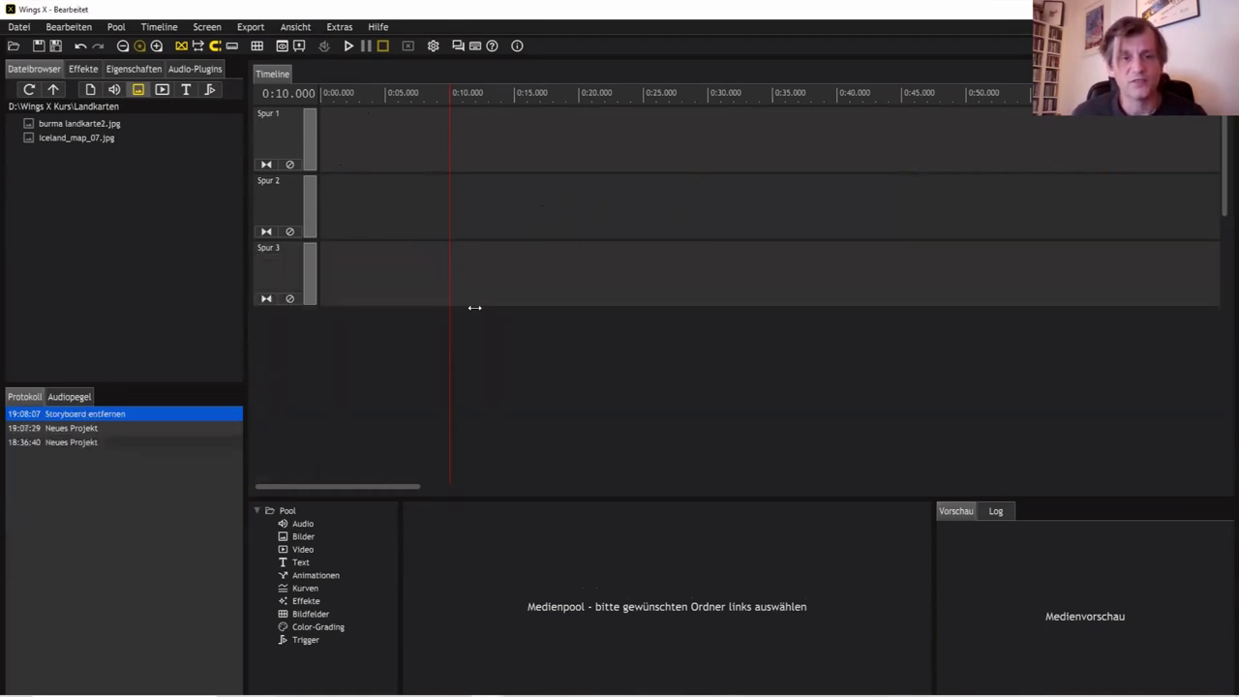
drag(454, 498, 465, 388)
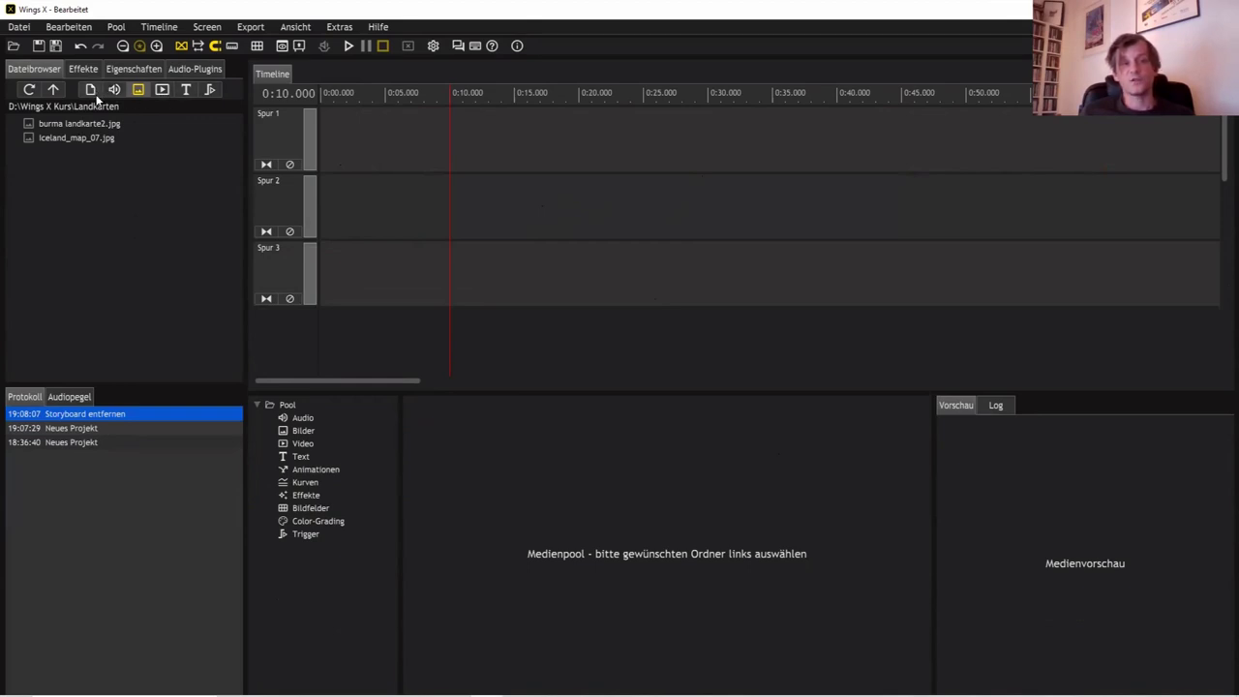
Step: Compare the file browser's views for all files, audio, images and video, ending on the images view
click(90, 91)
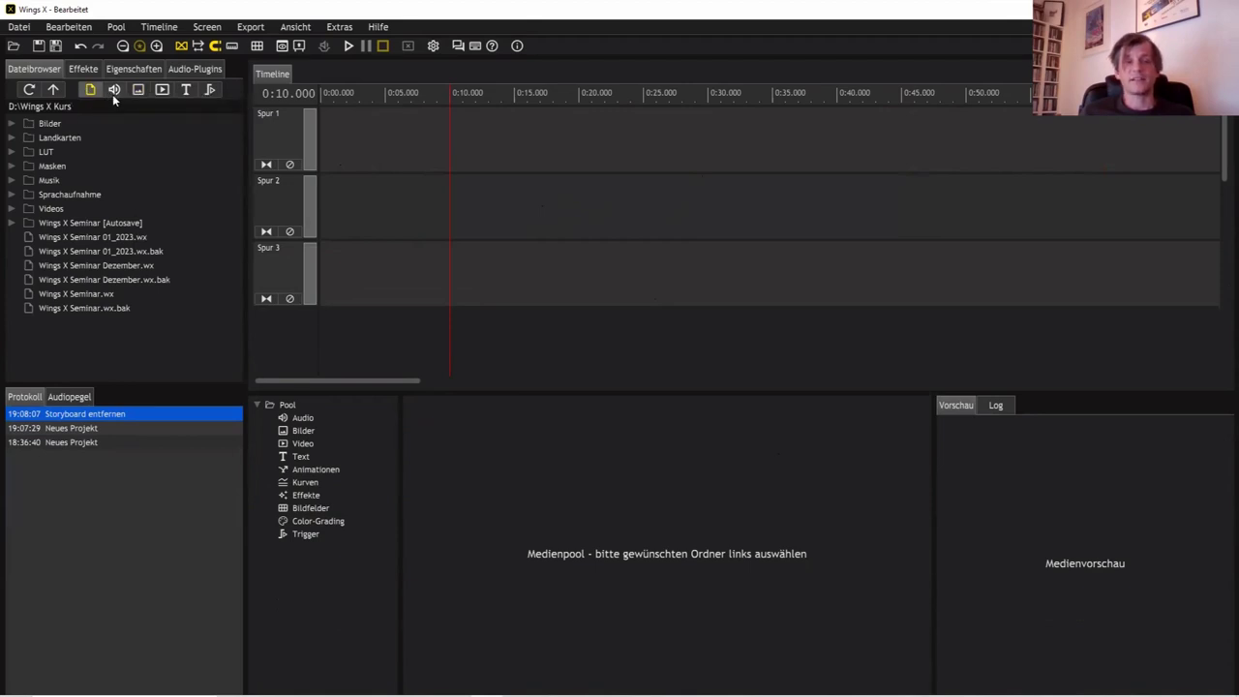
click(113, 90)
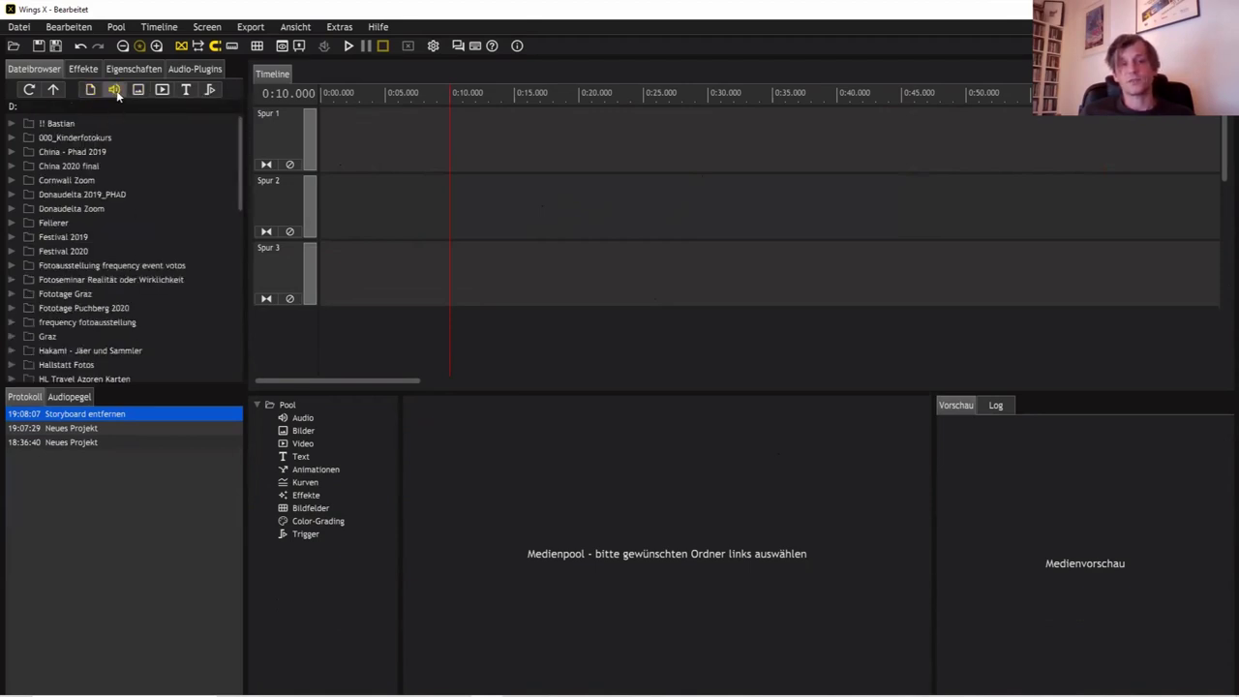
click(139, 90)
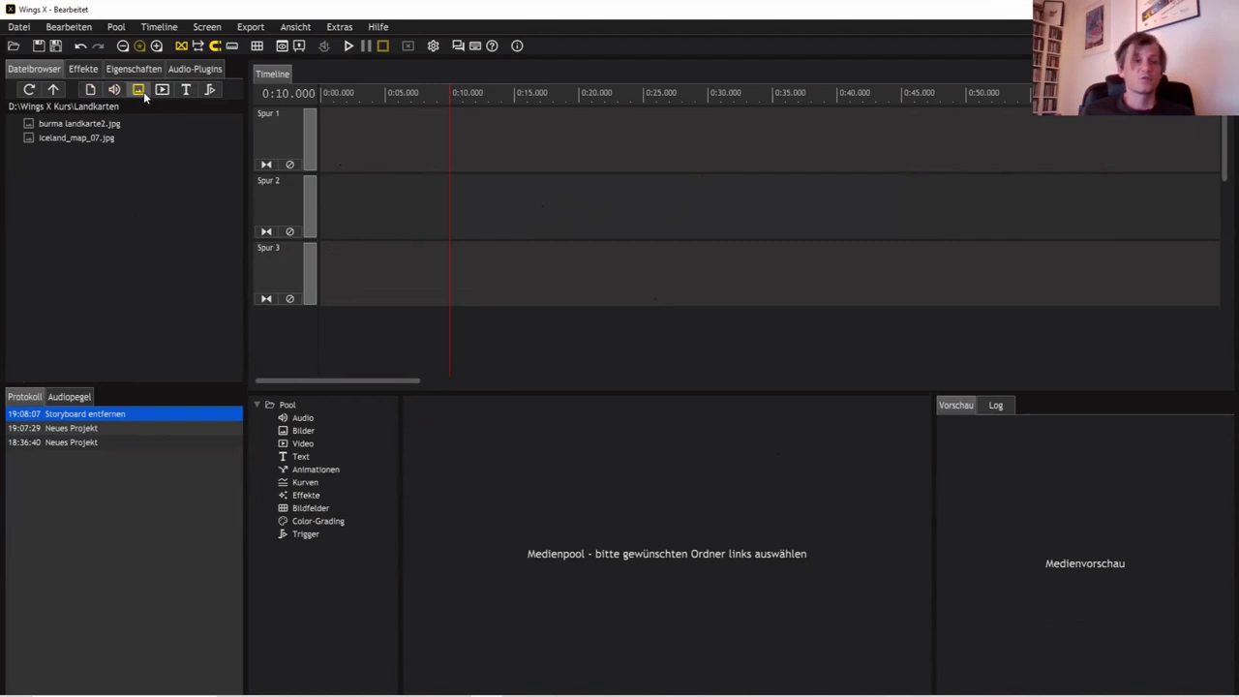
click(163, 90)
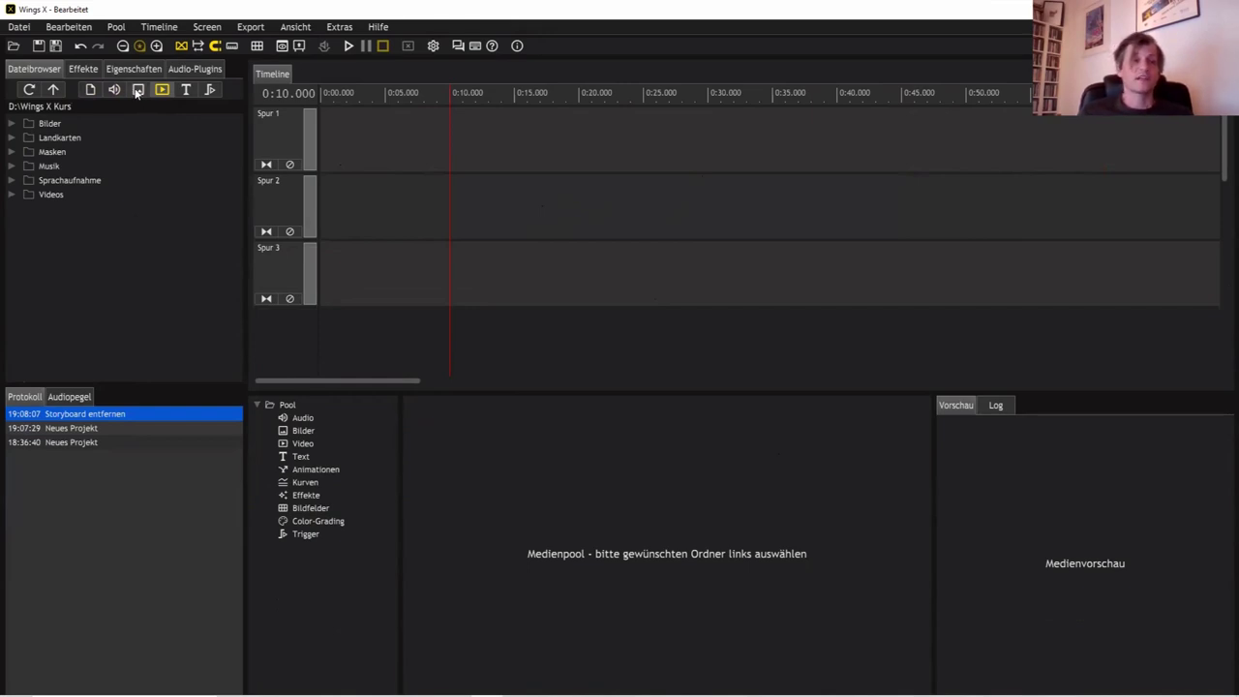
click(137, 90)
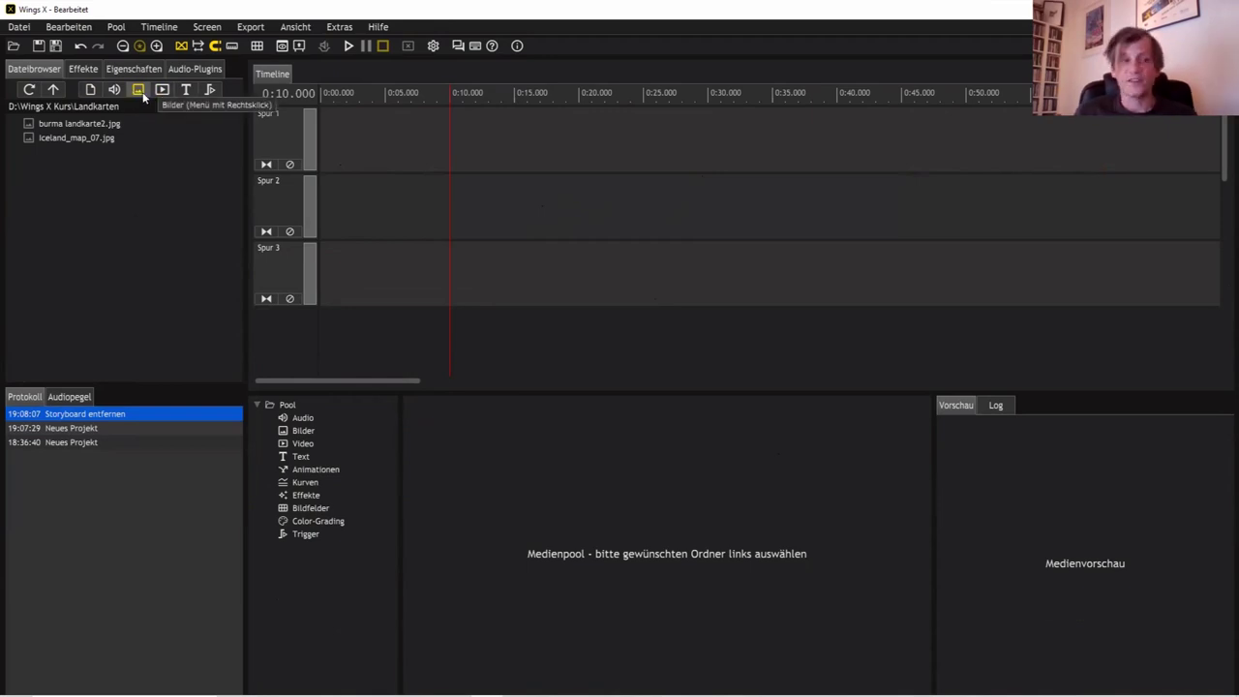
Step: Switch the image file browser to the favourite folder Wings X Kurs and expand its Bilder subfolder
right_click(138, 93)
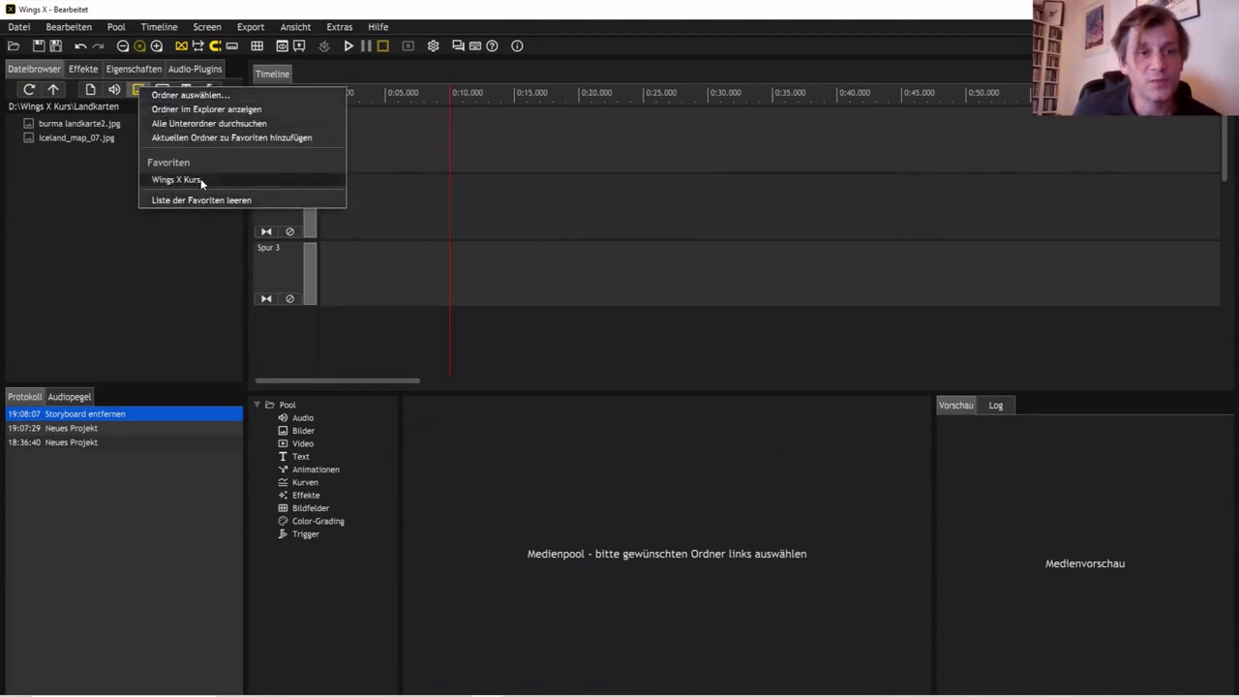
click(200, 178)
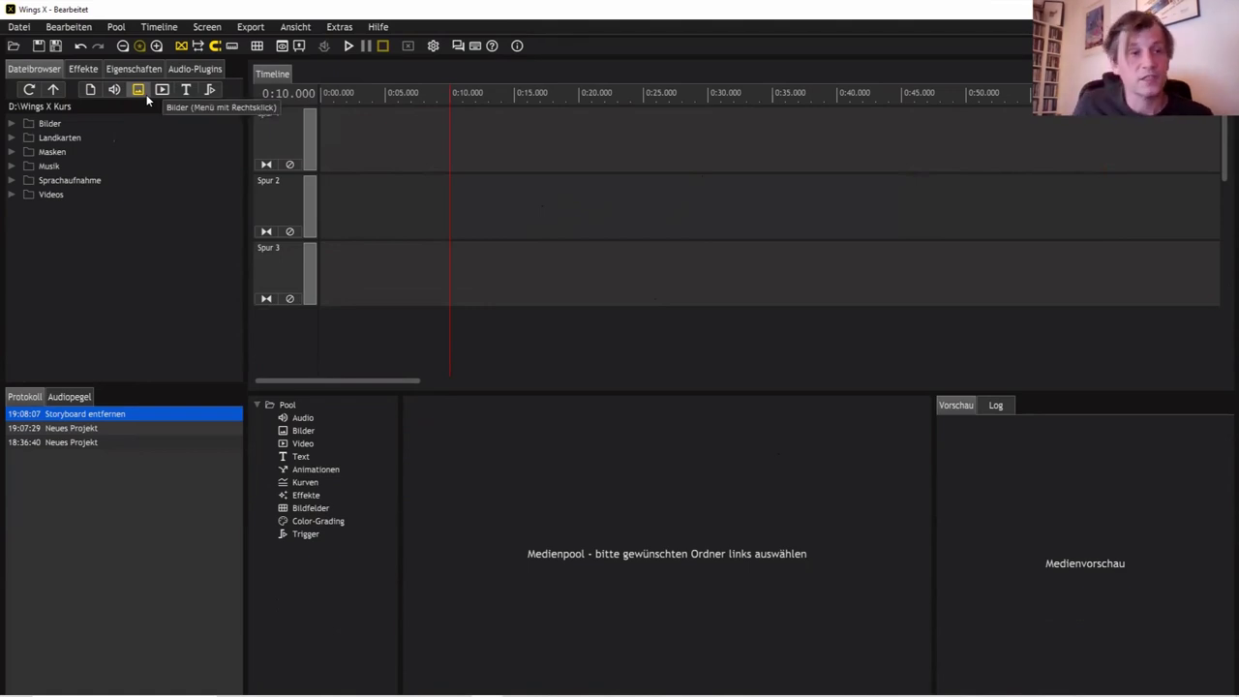
click(12, 123)
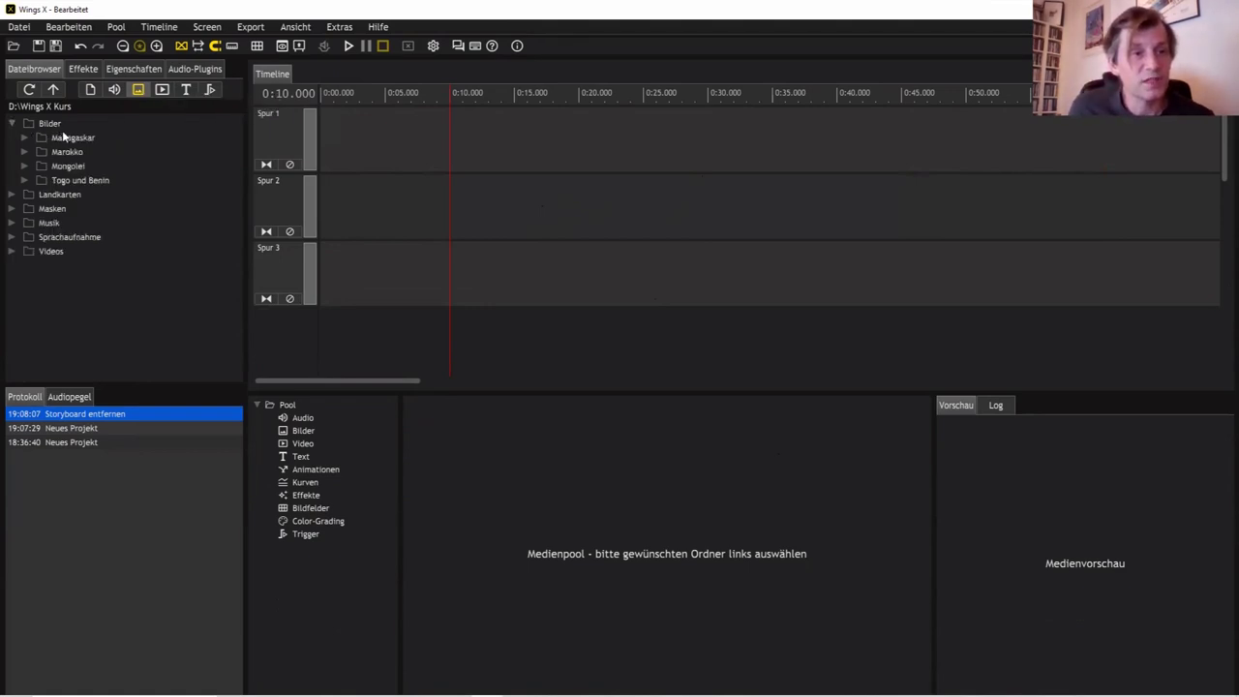
click(56, 129)
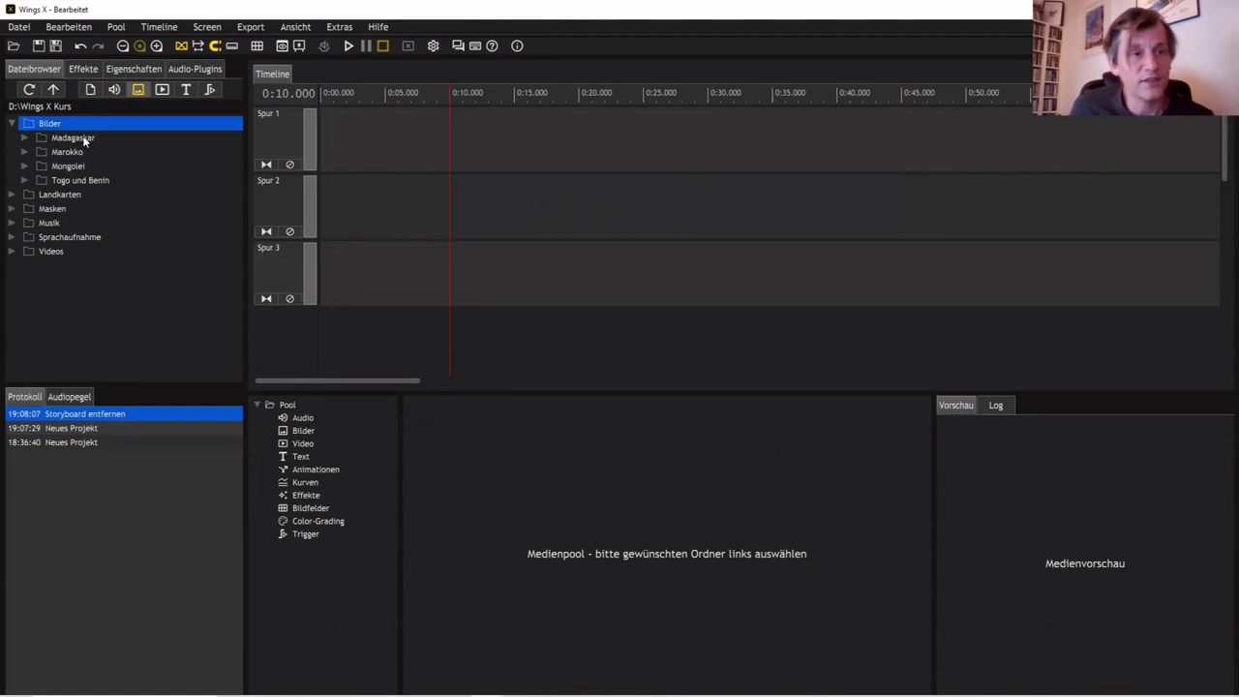
Step: Open the Madagaskar folder and place the sunset image ending in 2019-05202.JPG on Spur 2 at about 0:19.850
click(86, 138)
double_click(80, 142)
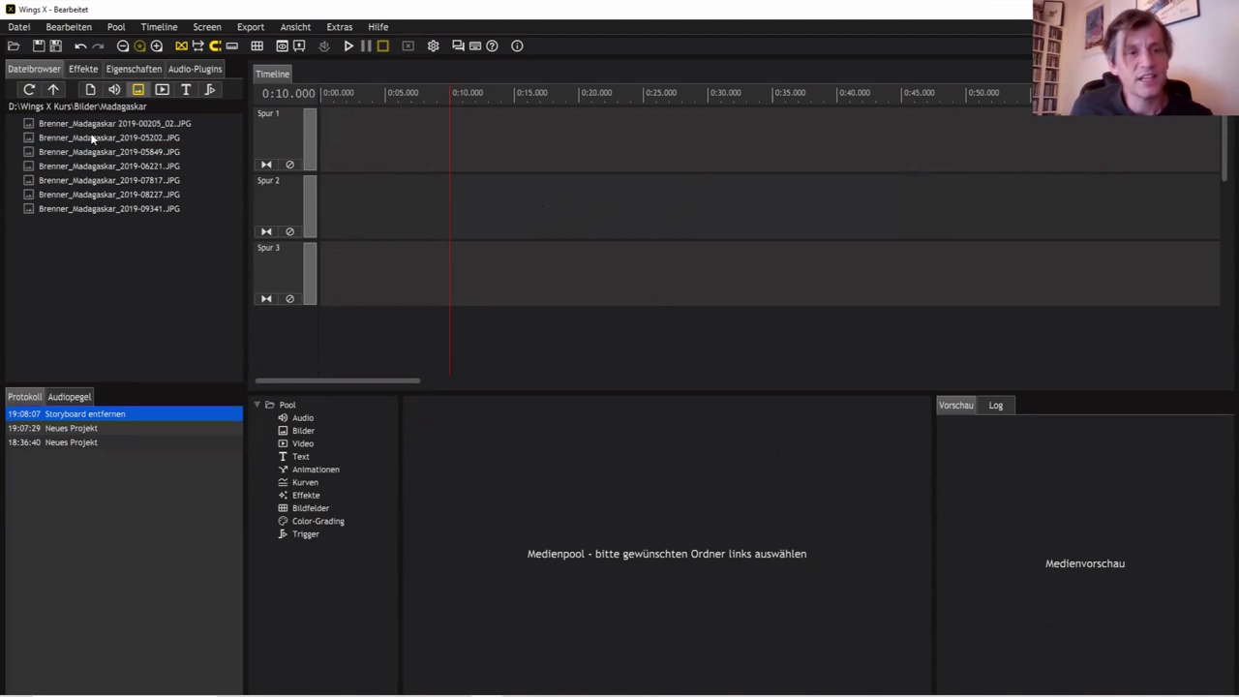
click(93, 140)
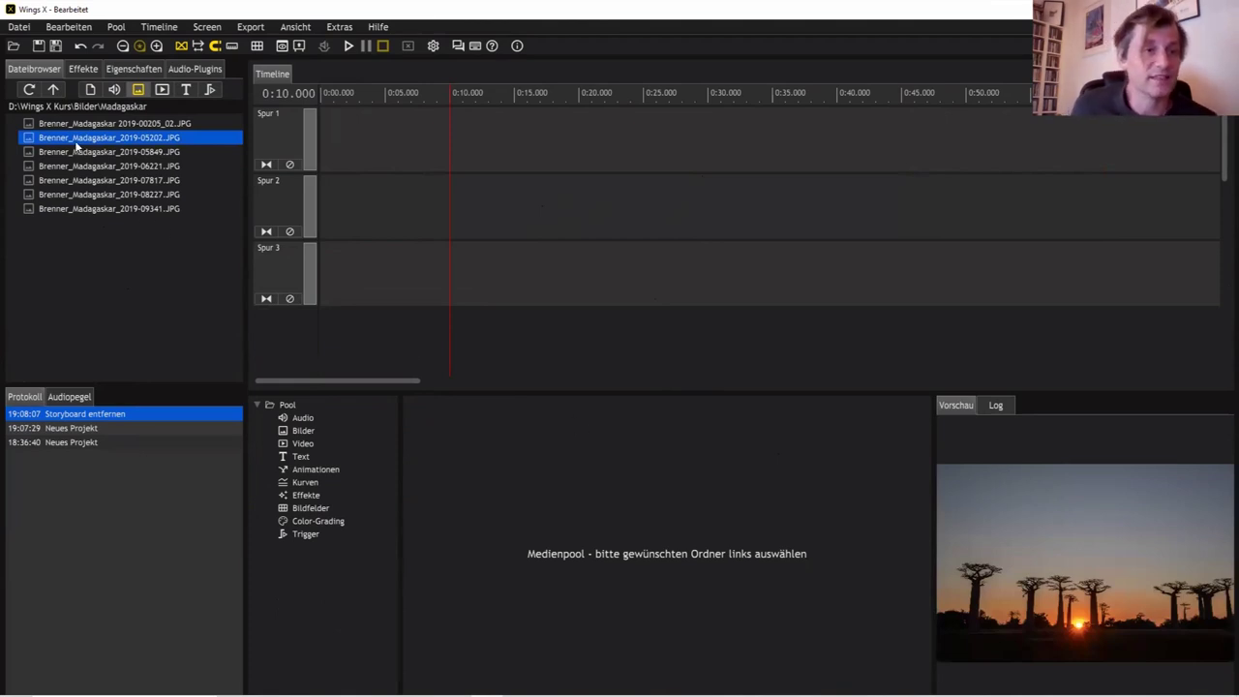
drag(73, 140, 576, 227)
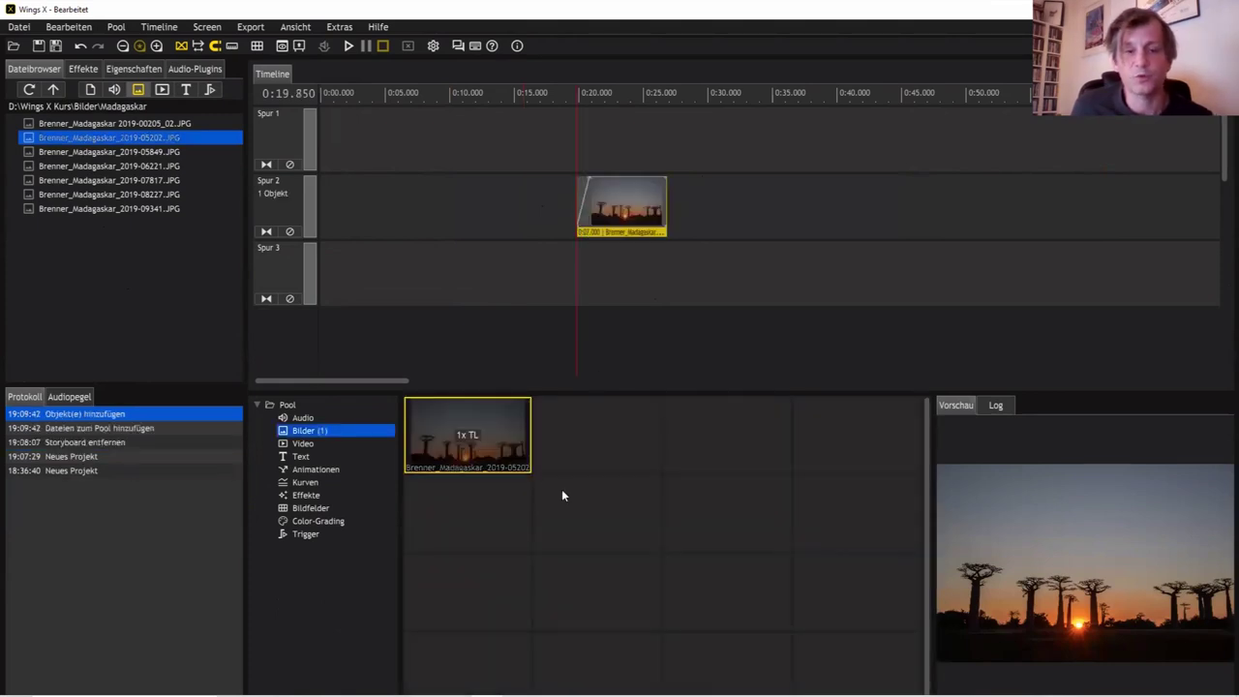
Step: Go back up to the Bilder folder and add its Madagaskar, Marokko, Mongolei and Togo und Benin folders to the pool's Bilder category
click(138, 182)
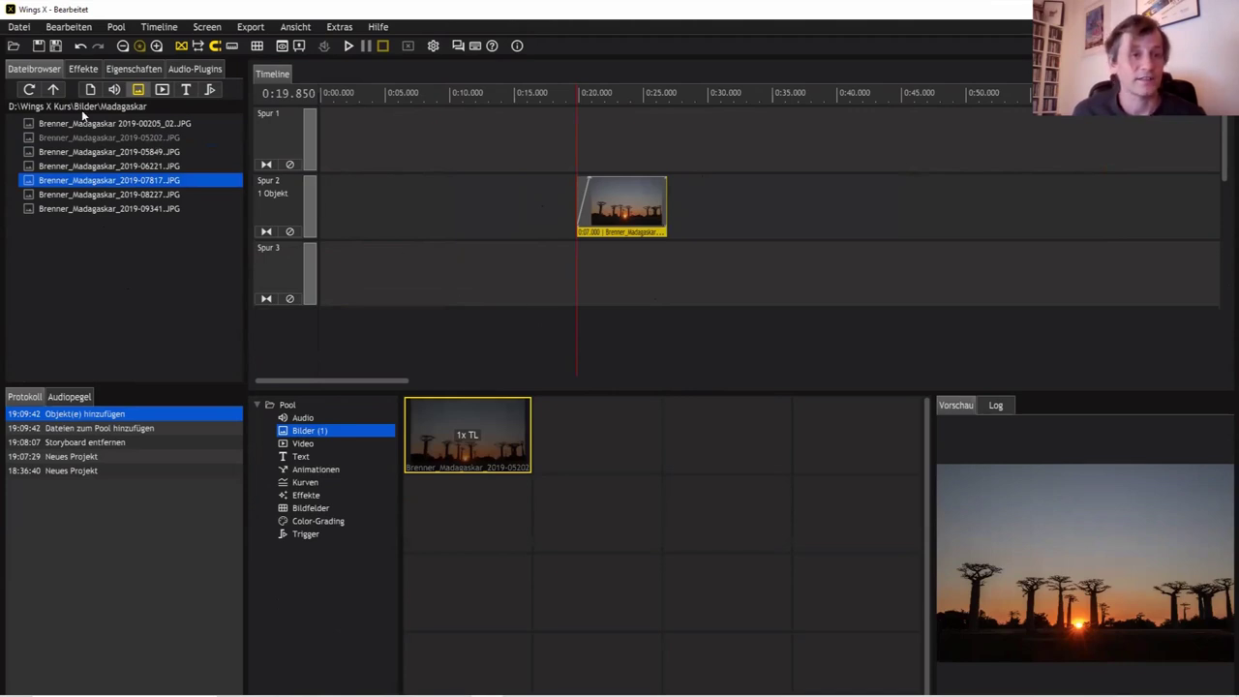
click(54, 89)
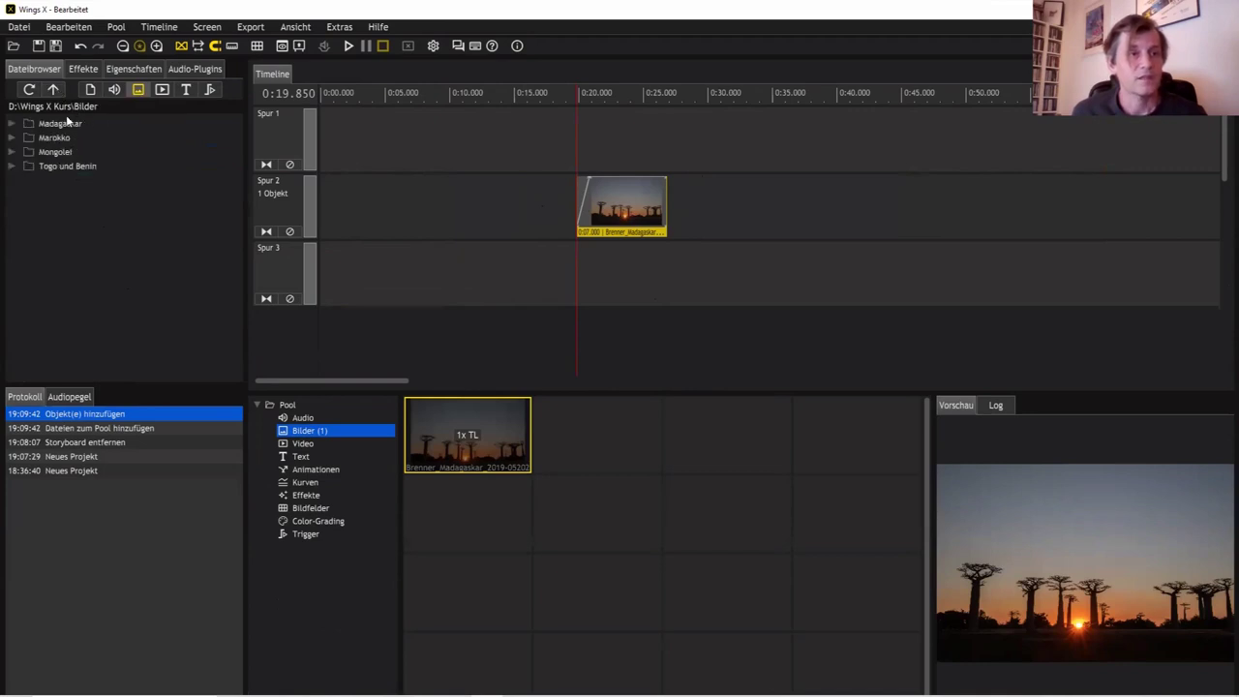
click(66, 124)
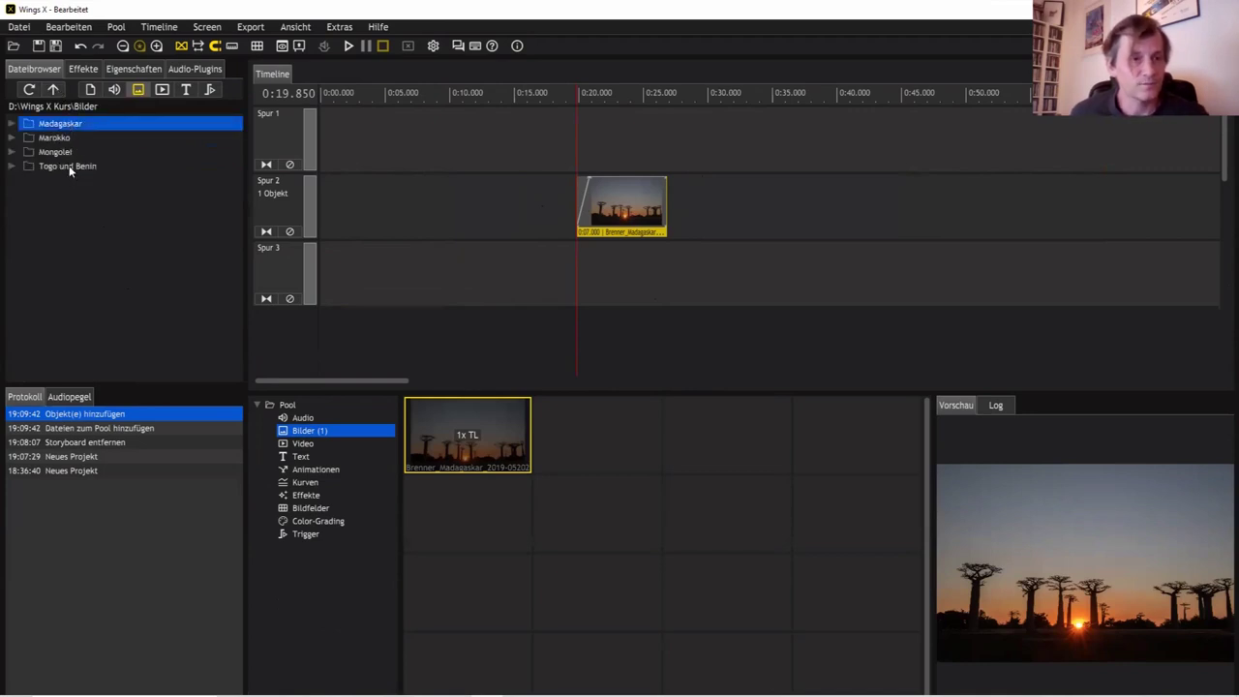
shift+click(70, 165)
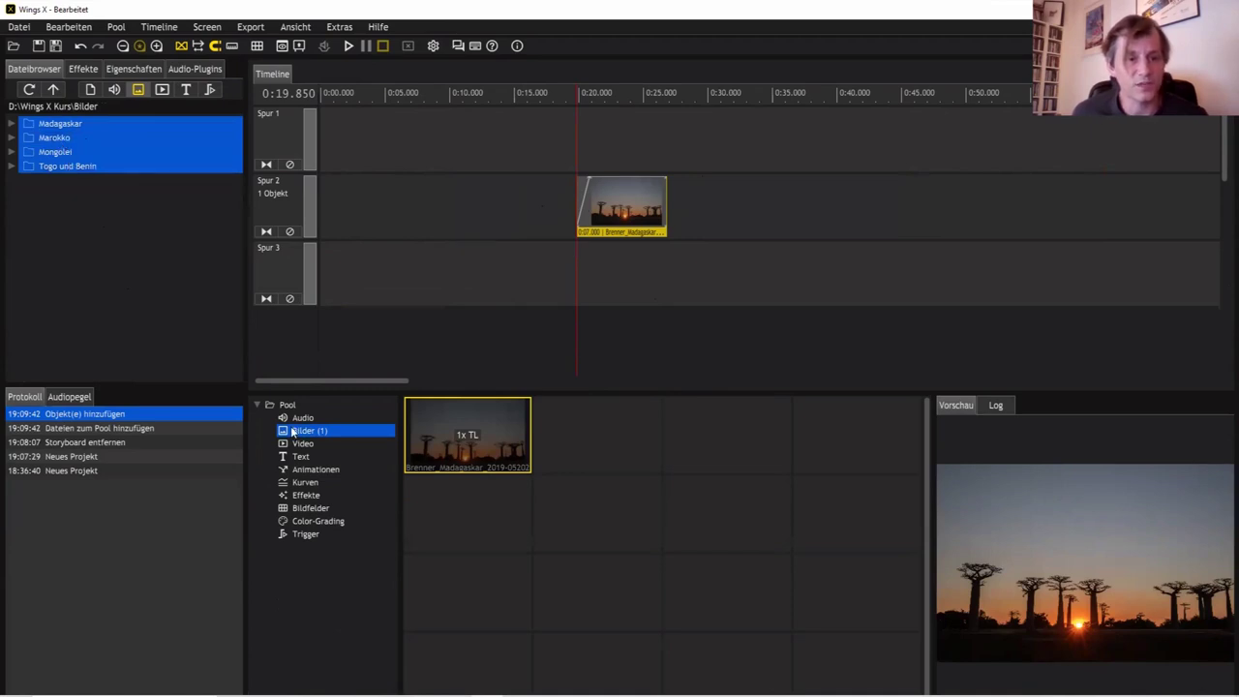
click(321, 434)
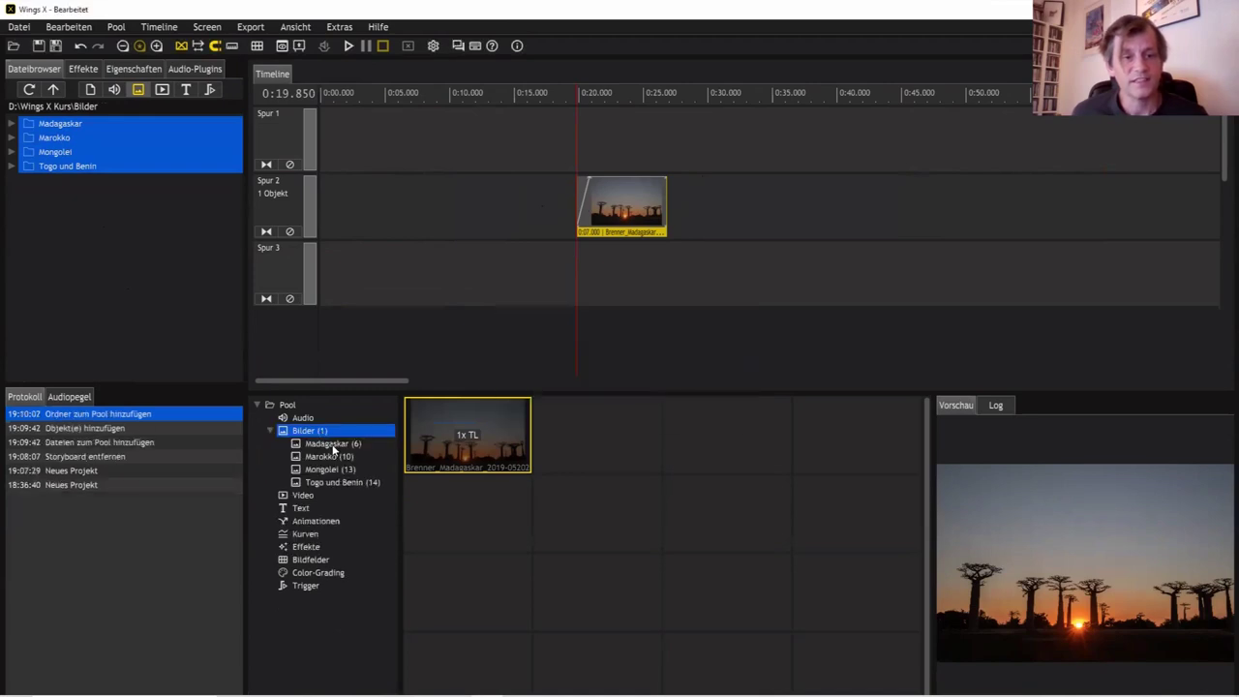
Step: Look through the pool's image folders from Madagaskar to Togo und Benin
click(332, 445)
key(Down)
key(Down)
key(Down)
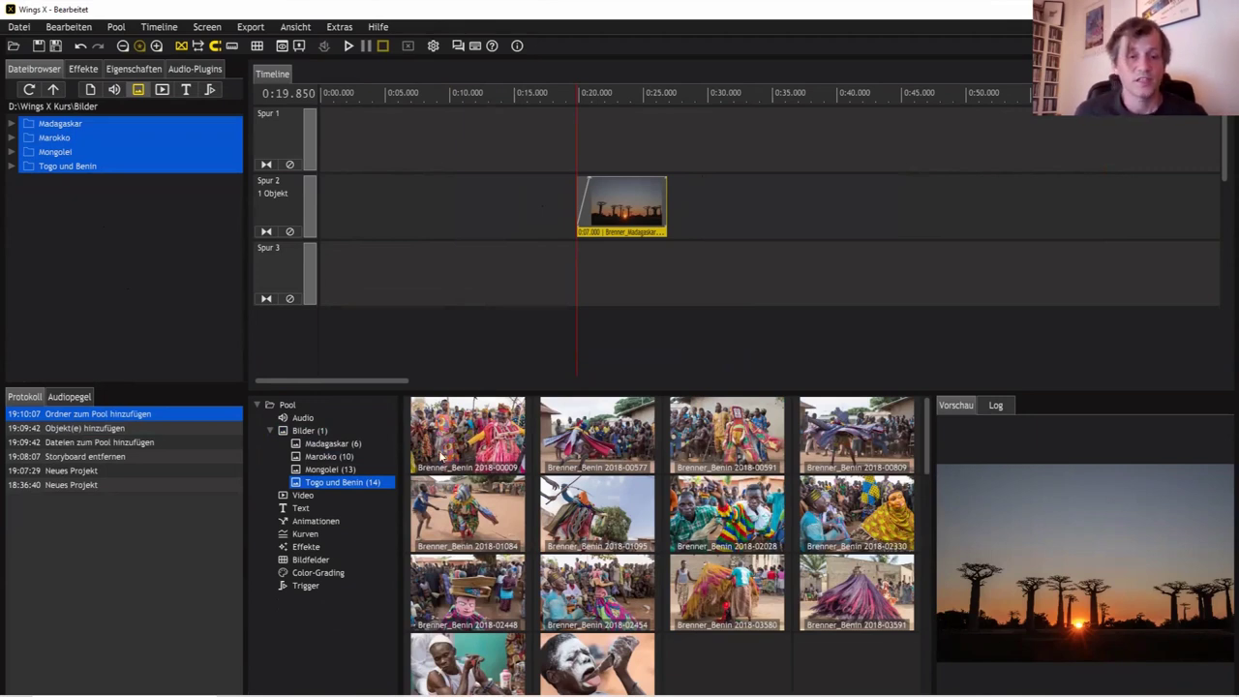
Step: Preview the Togo und Benin image ending in 2018-01095 and look through the pool's Mongolei, Marokko and Madagaskar folders
click(640, 515)
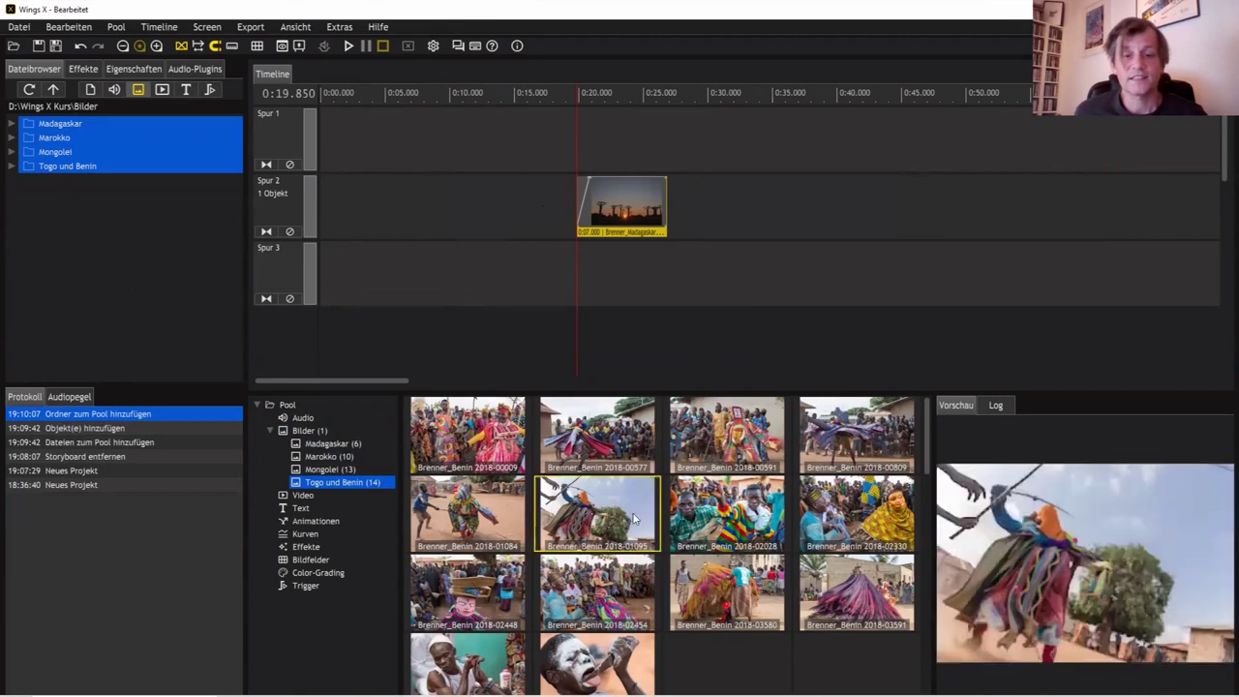
click(329, 468)
click(329, 456)
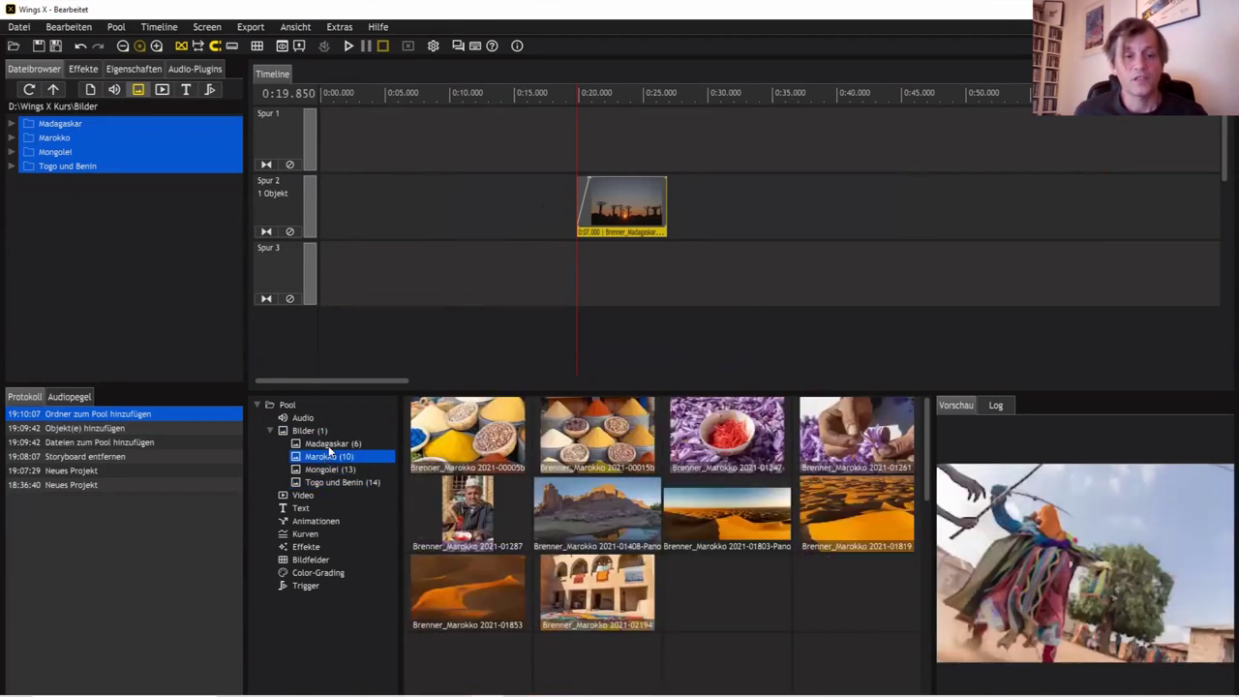
click(332, 443)
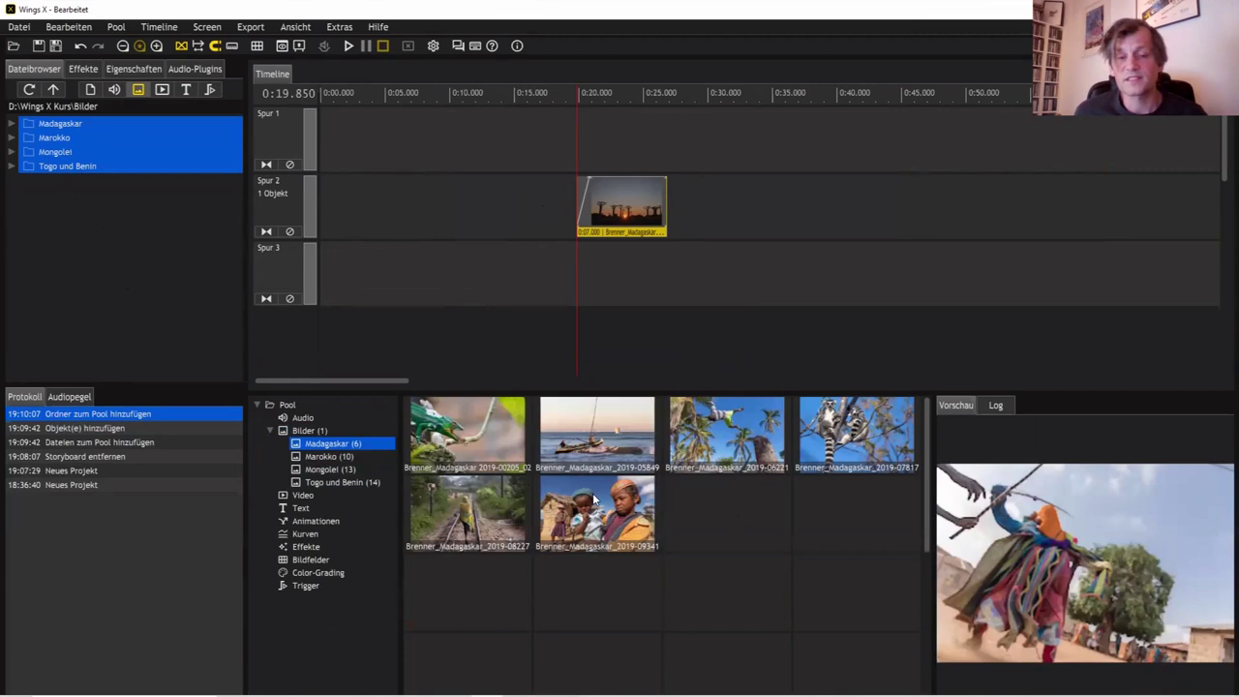
Step: Enlarge the pool thumbnails to three per row and preview the Madagaskar chameleon image ending in 2019-00205_02
scroll(620, 524, up, 3)
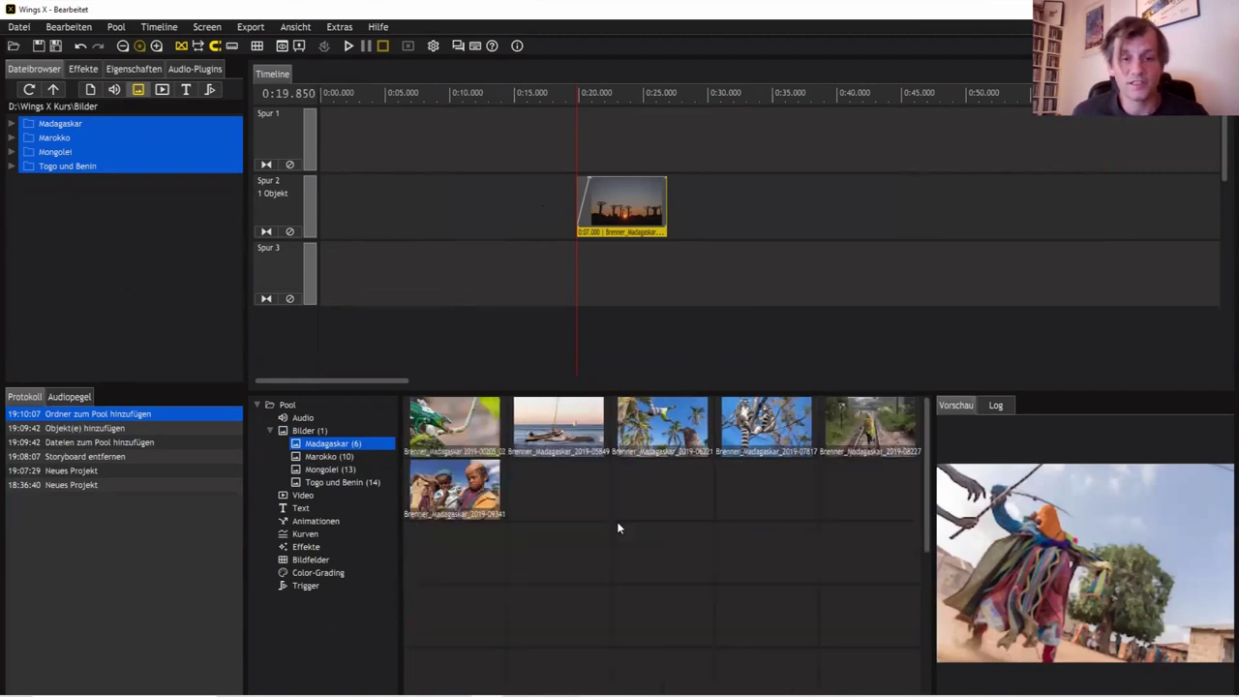
scroll(623, 523, down, 3)
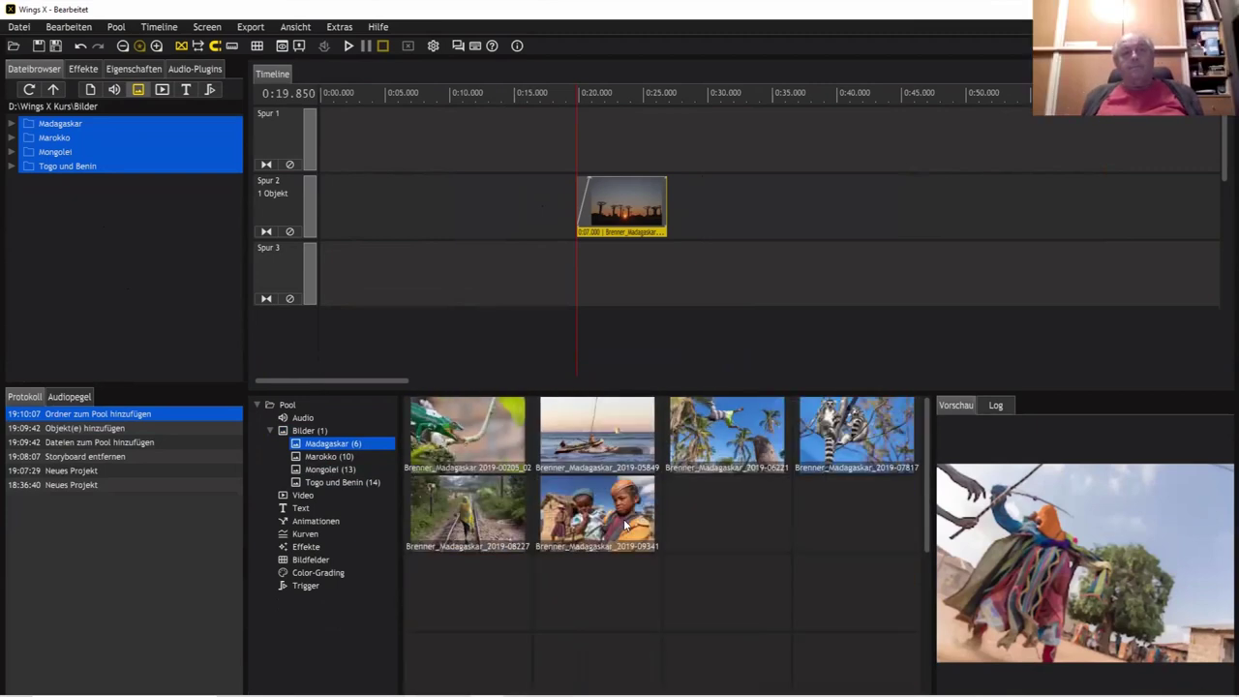
scroll(623, 519, up, 3)
scroll(624, 518, down, 2)
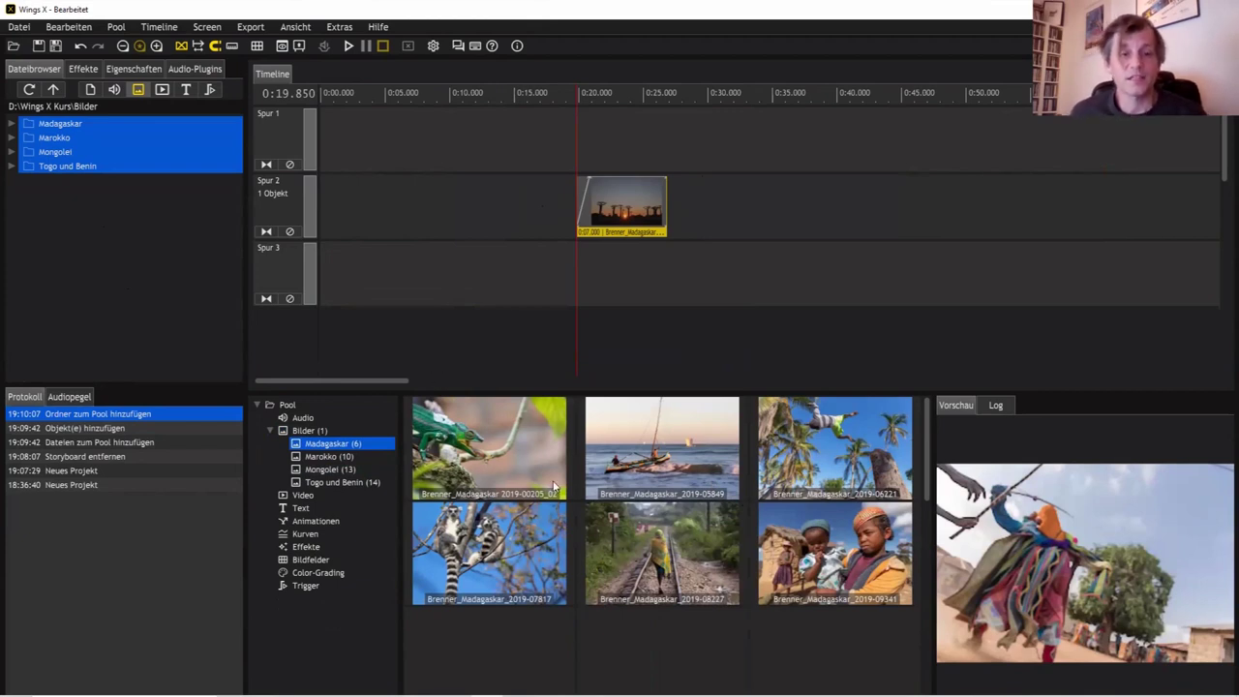
click(527, 457)
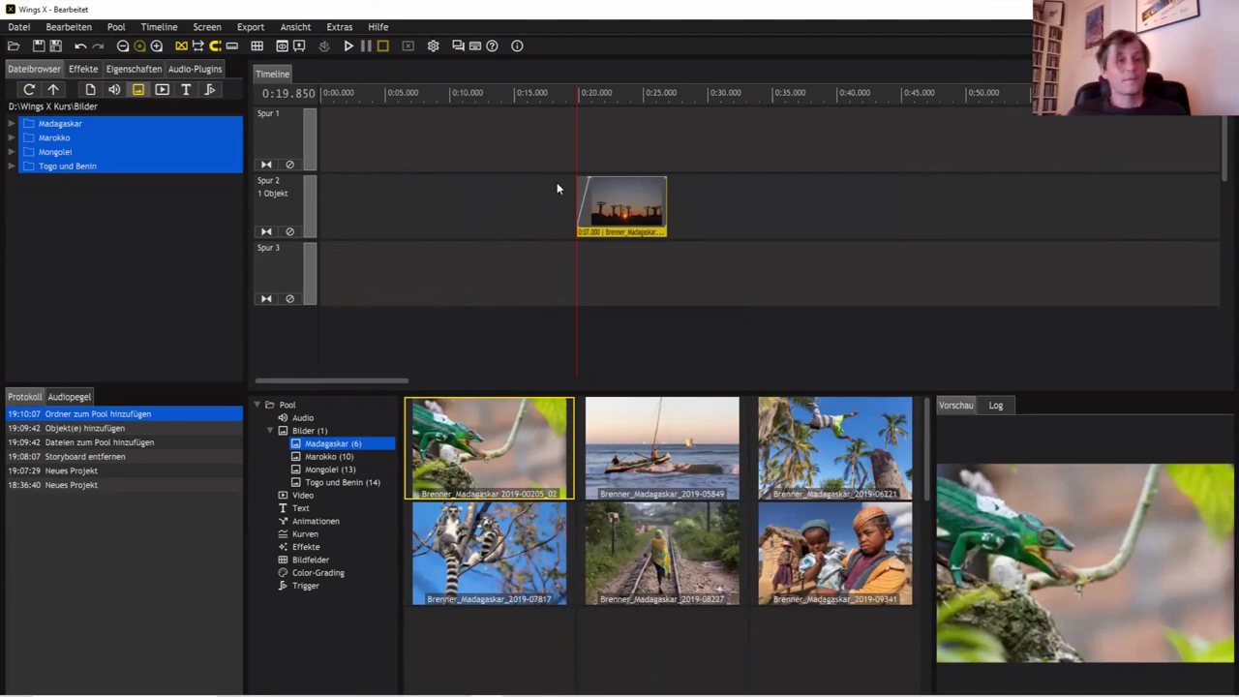
Step: Lengthen the sunset clip's fade-in to about 1.9 s and move the clip earlier on Spur 2, starting at about 0:15.5
drag(590, 177, 600, 177)
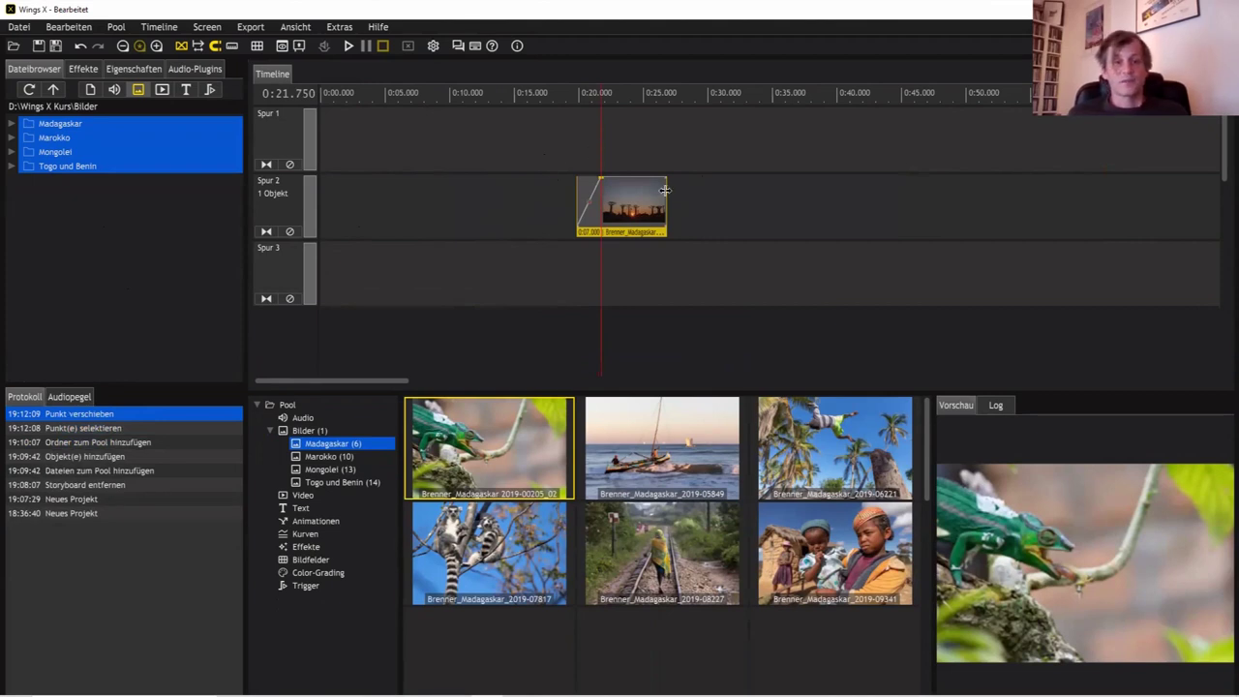
drag(613, 233, 551, 233)
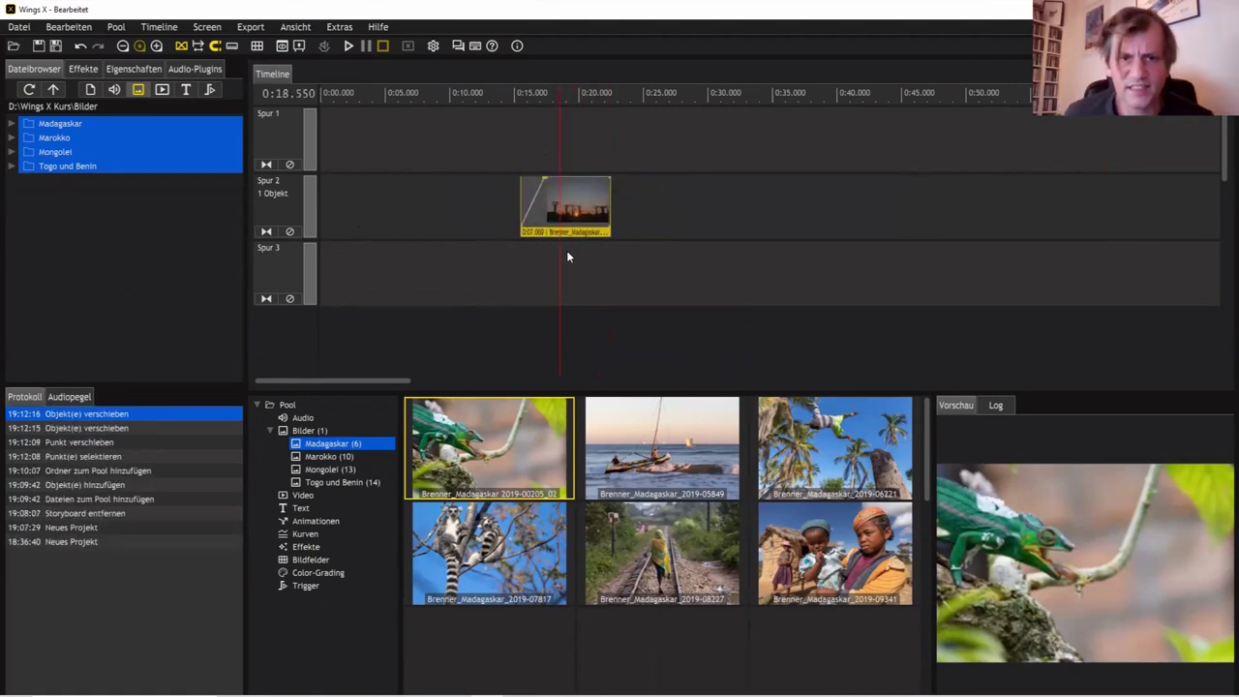
Step: Stretch the sunset clip to about 13.8 s starting at 0:11.850, with its fade-in ending at about 0:13.850
drag(610, 213, 668, 202)
drag(513, 187, 473, 188)
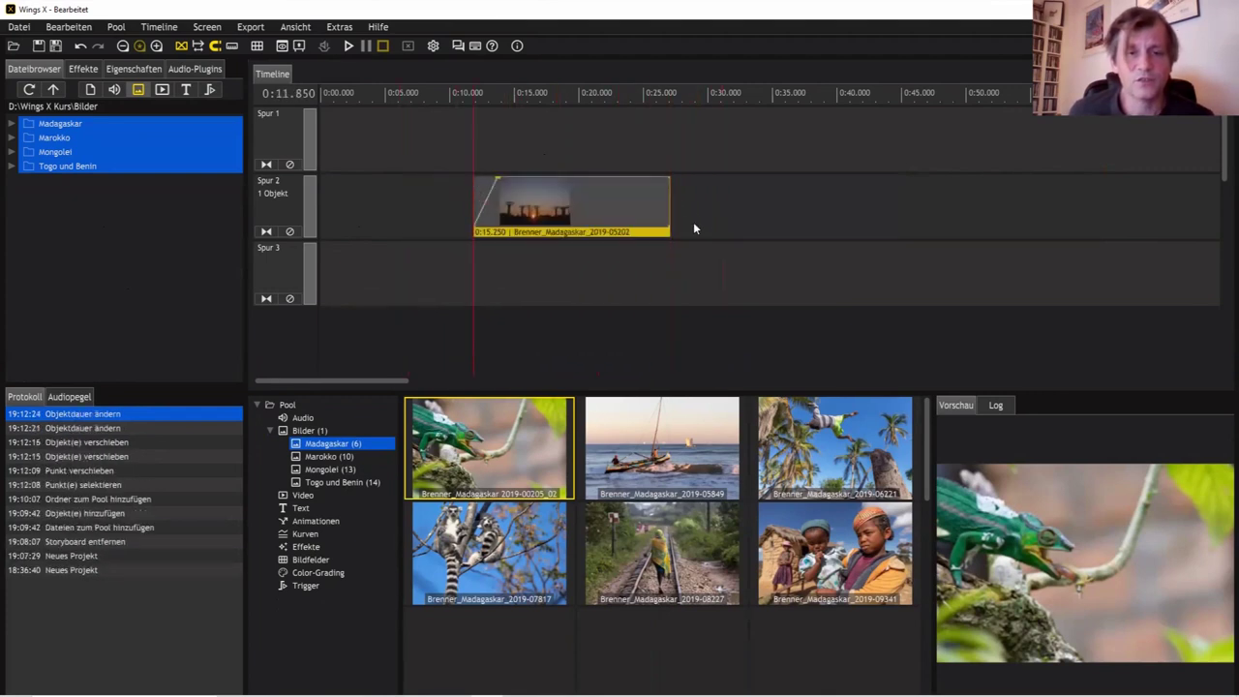
mouse_move(670, 202)
mouse_down()
mouse_move(782, 201)
mouse_move(635, 201)
mouse_move(651, 201)
mouse_up()
drag(496, 180, 498, 177)
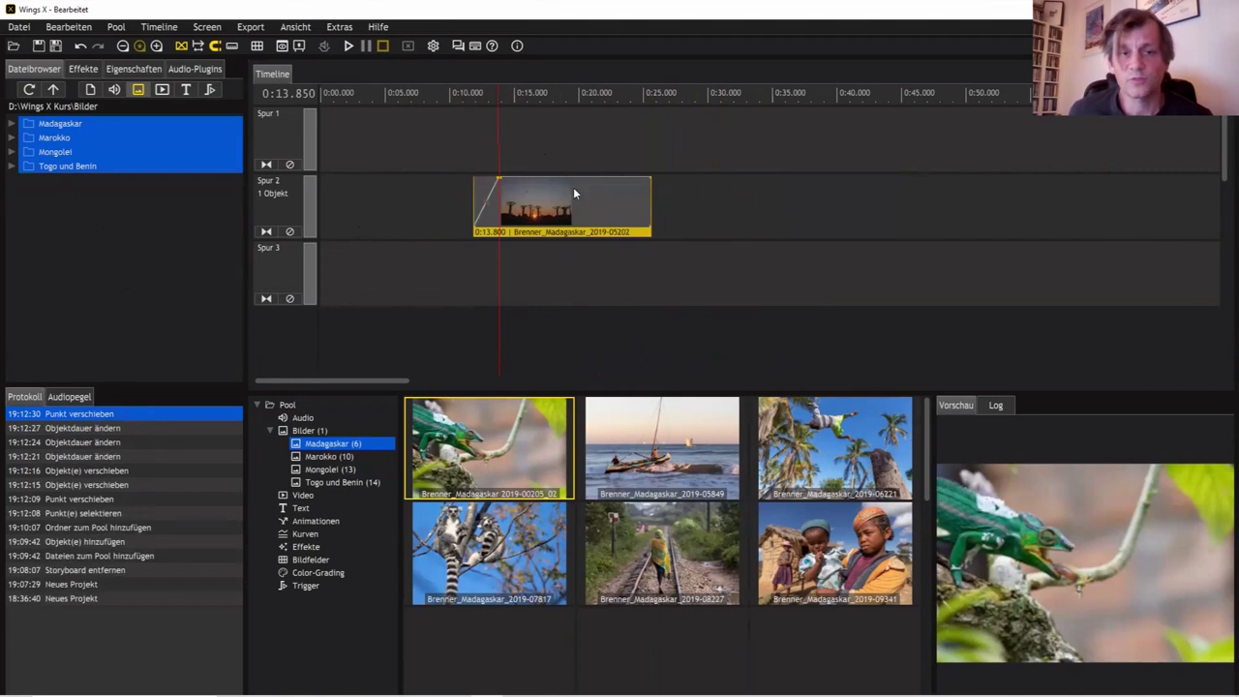
click(555, 163)
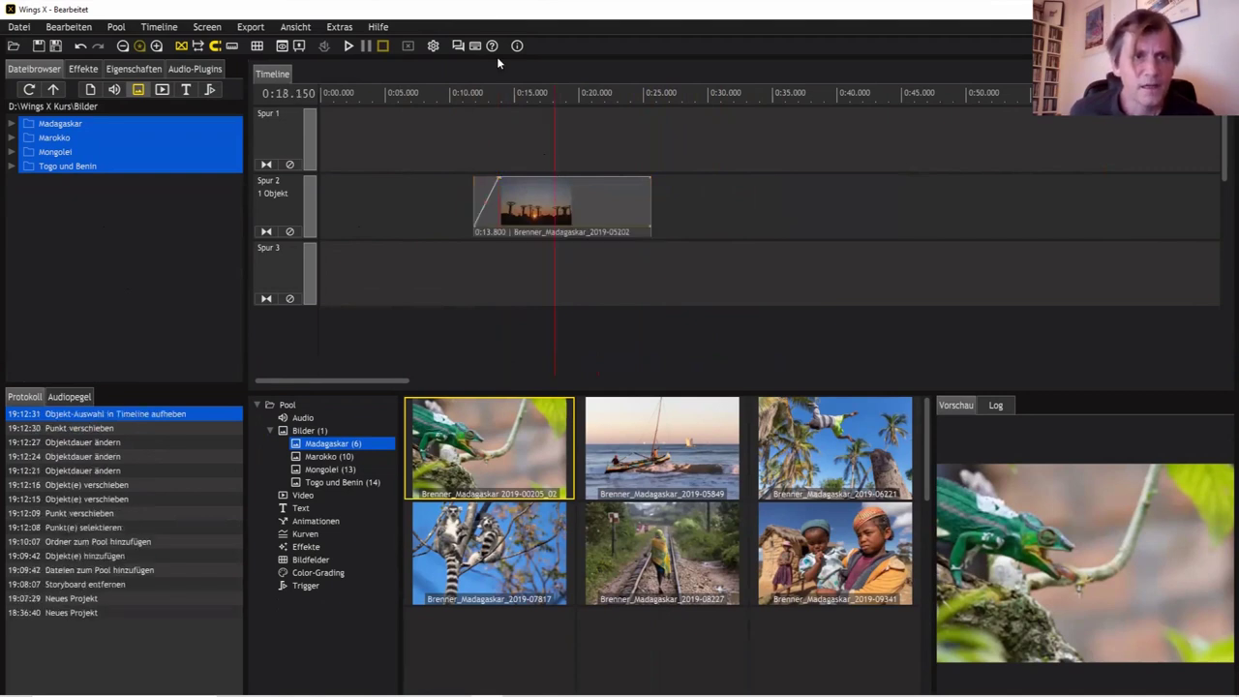
Step: Show the Screen output window and lengthen the sunset clip's fade-in so it ends at about 0:15.050
click(282, 46)
mouse_move(538, 152)
mouse_down()
mouse_move(471, 143)
mouse_move(533, 144)
mouse_up()
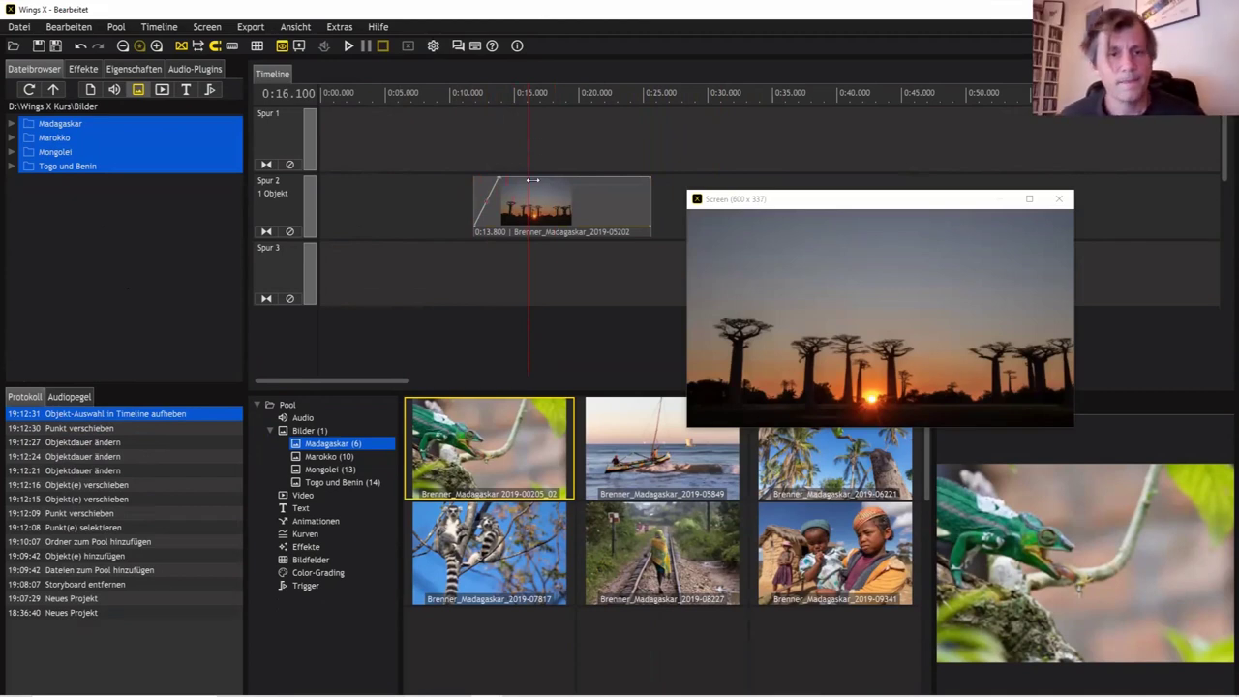
drag(499, 175, 514, 173)
click(522, 152)
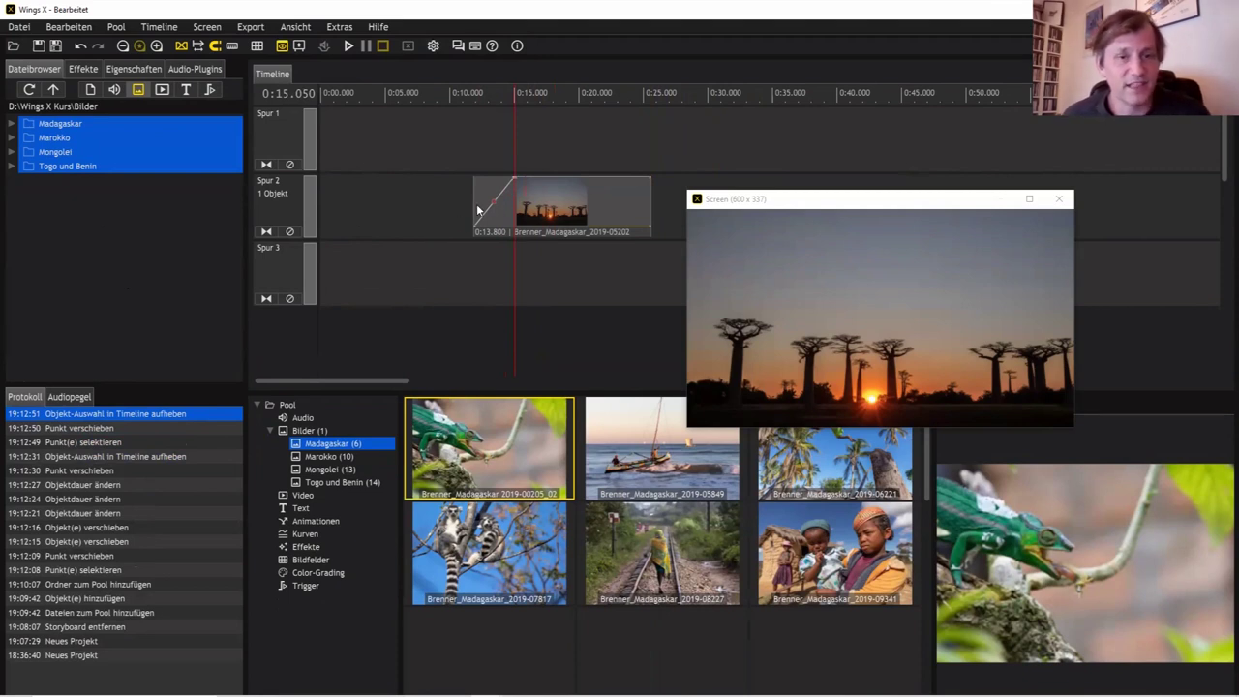
Step: Extend both ends of the sunset clip to 17.4 s, with a 4.6 s fade-in and a 2.1 s fade-out ending at 0:27.800
mouse_move(475, 201)
mouse_down()
mouse_move(417, 202)
mouse_move(479, 201)
mouse_move(431, 201)
mouse_move(455, 200)
mouse_up()
drag(652, 200, 679, 201)
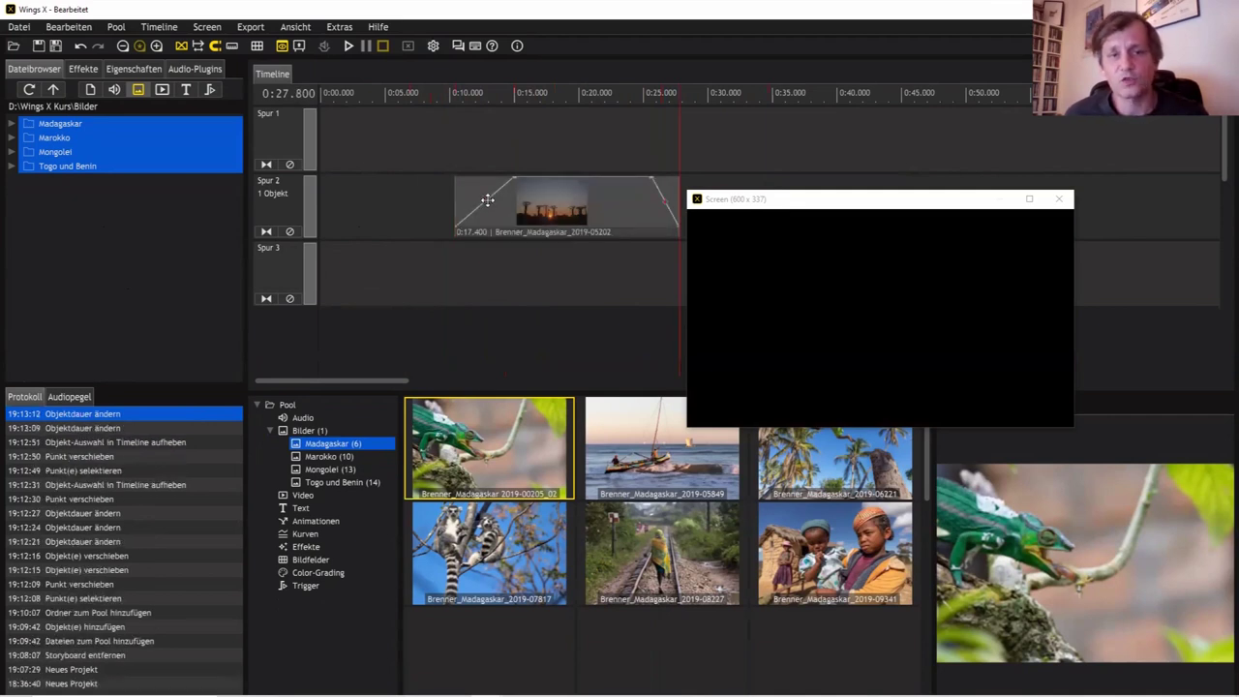
Step: Bend the sunset clip's fade-in line upward and back down into a gently sagging arc
click(487, 203)
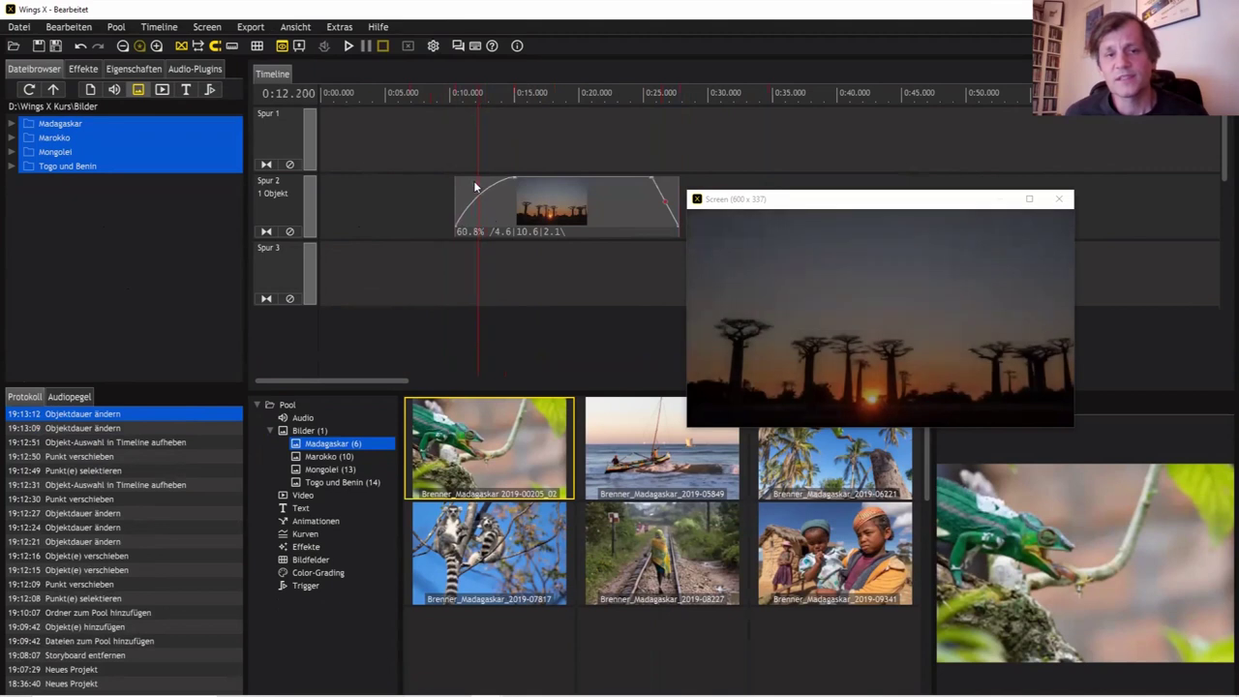
click(482, 202)
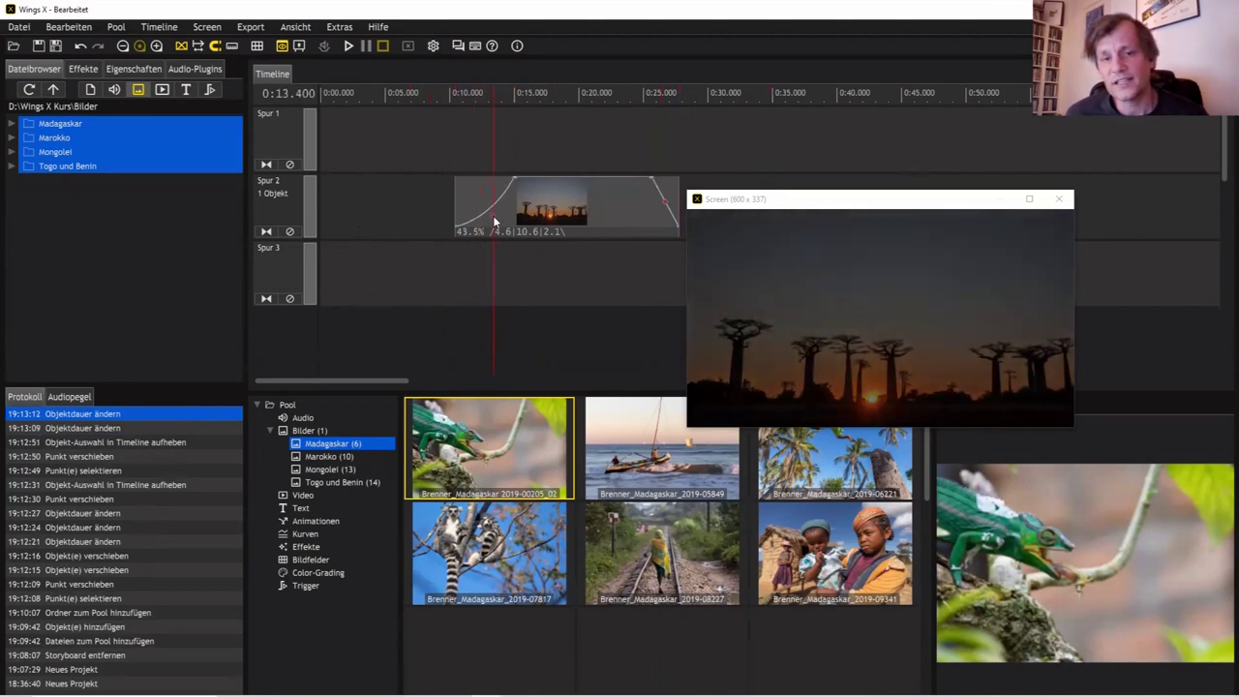
click(496, 217)
mouse_move(497, 215)
mouse_down()
mouse_move(481, 194)
mouse_move(491, 213)
mouse_up()
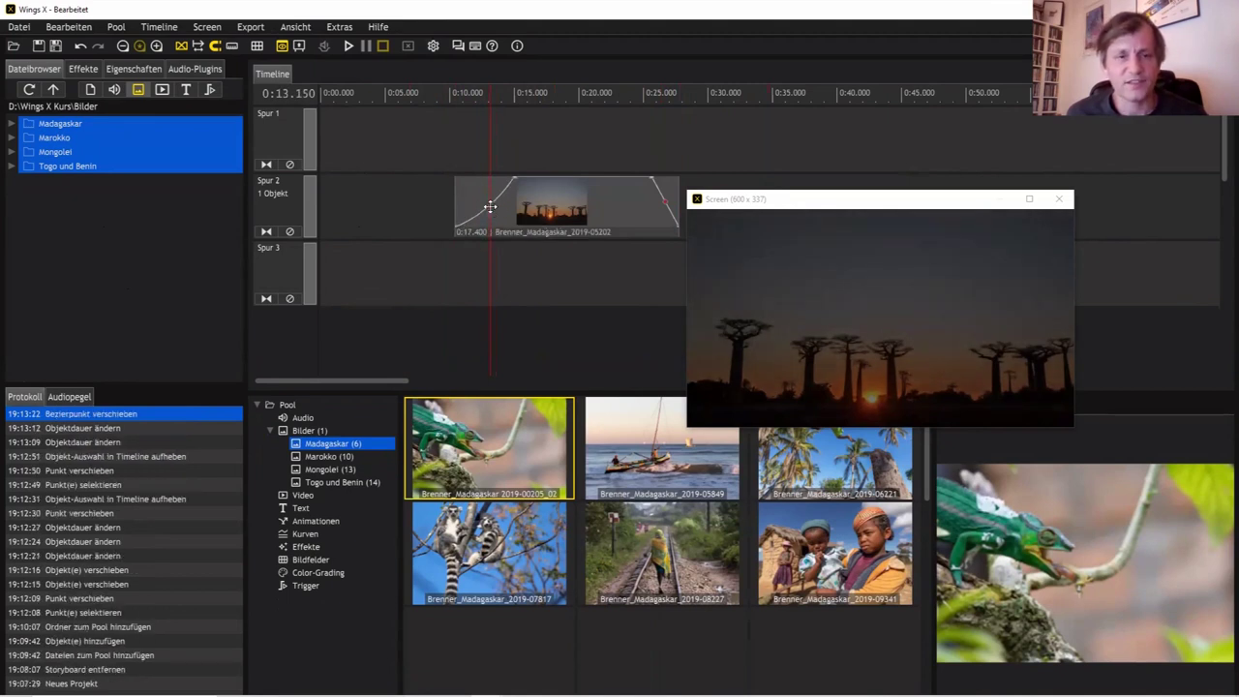
Step: Change the sunset clip's fade-in to an S-Kurve with Neigung 1 (Flach) and shift its curve point to about 0:12.550, straightening the ramp
right_click(490, 211)
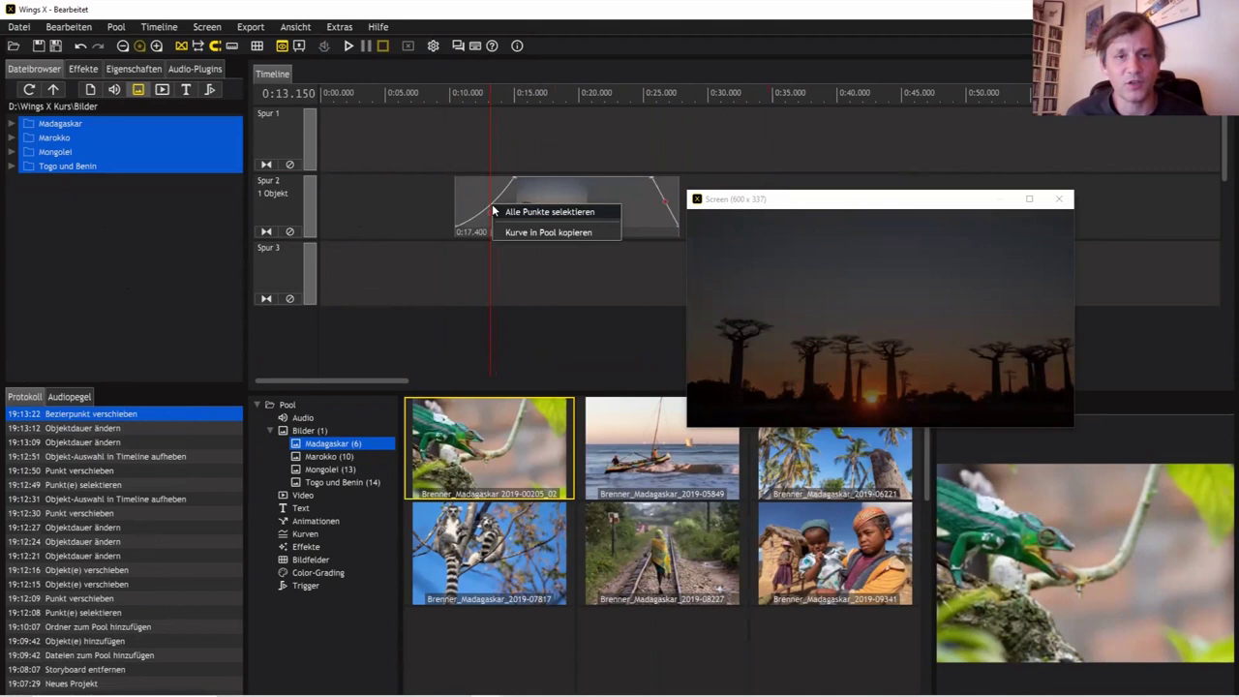
right_click(488, 211)
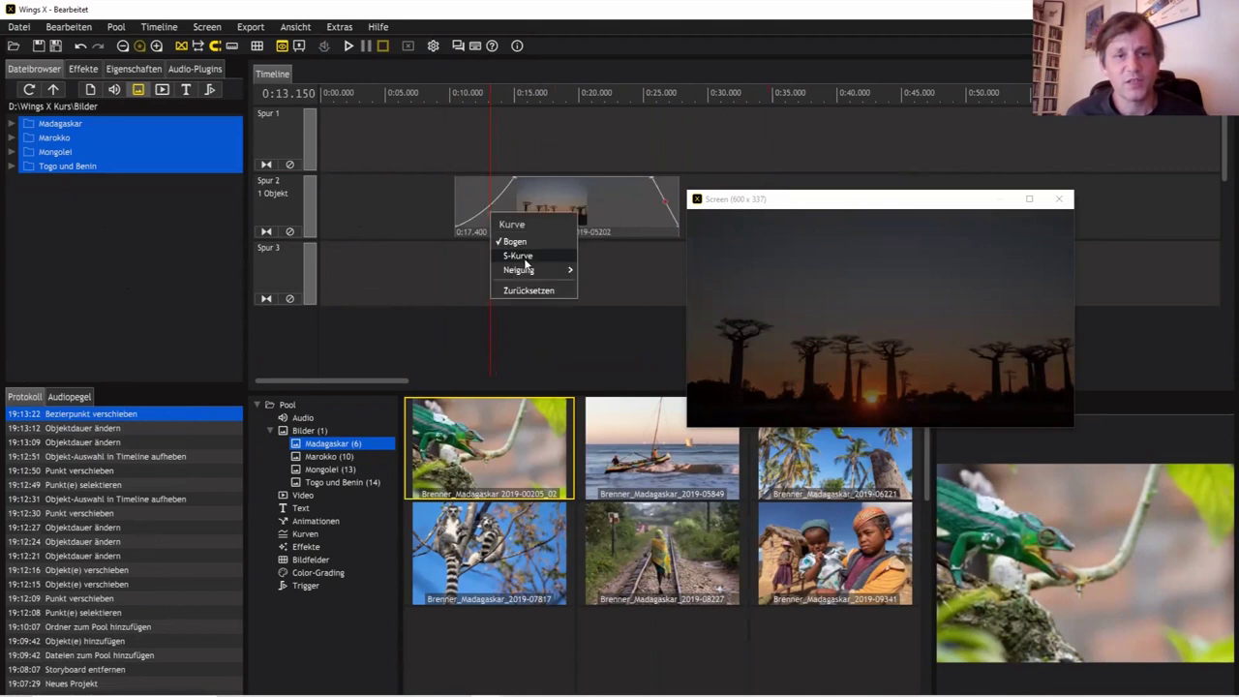
click(514, 255)
right_click(488, 211)
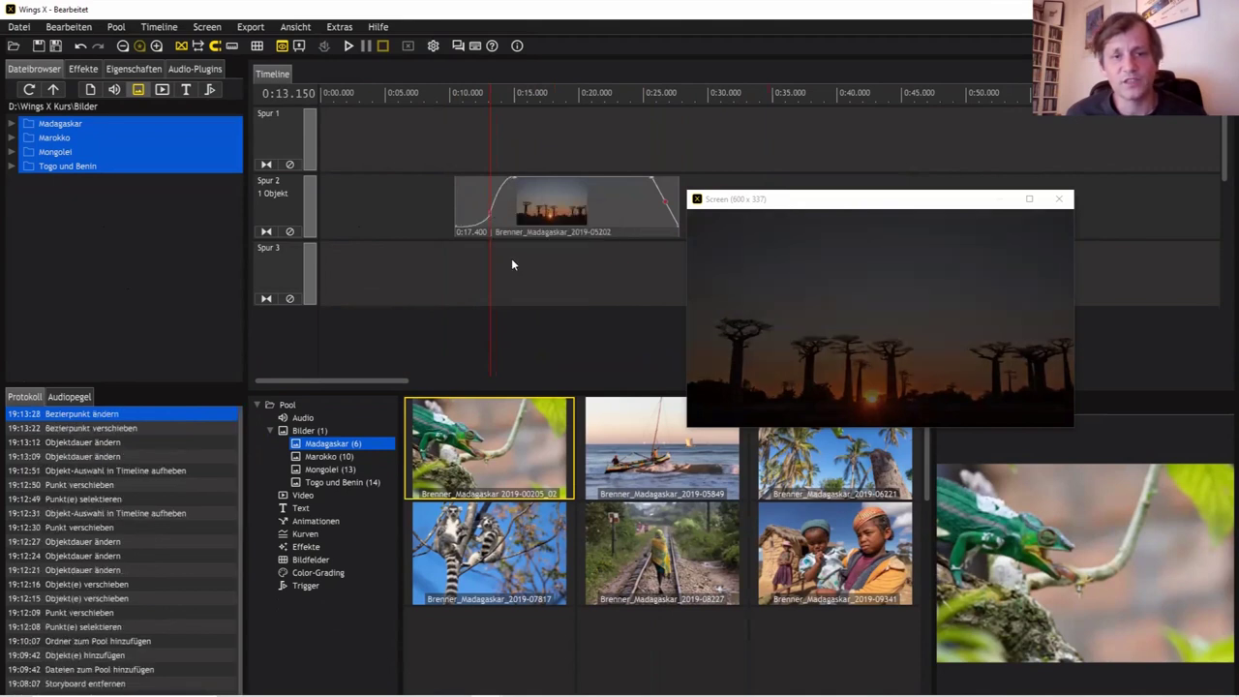
mouse_move(542, 271)
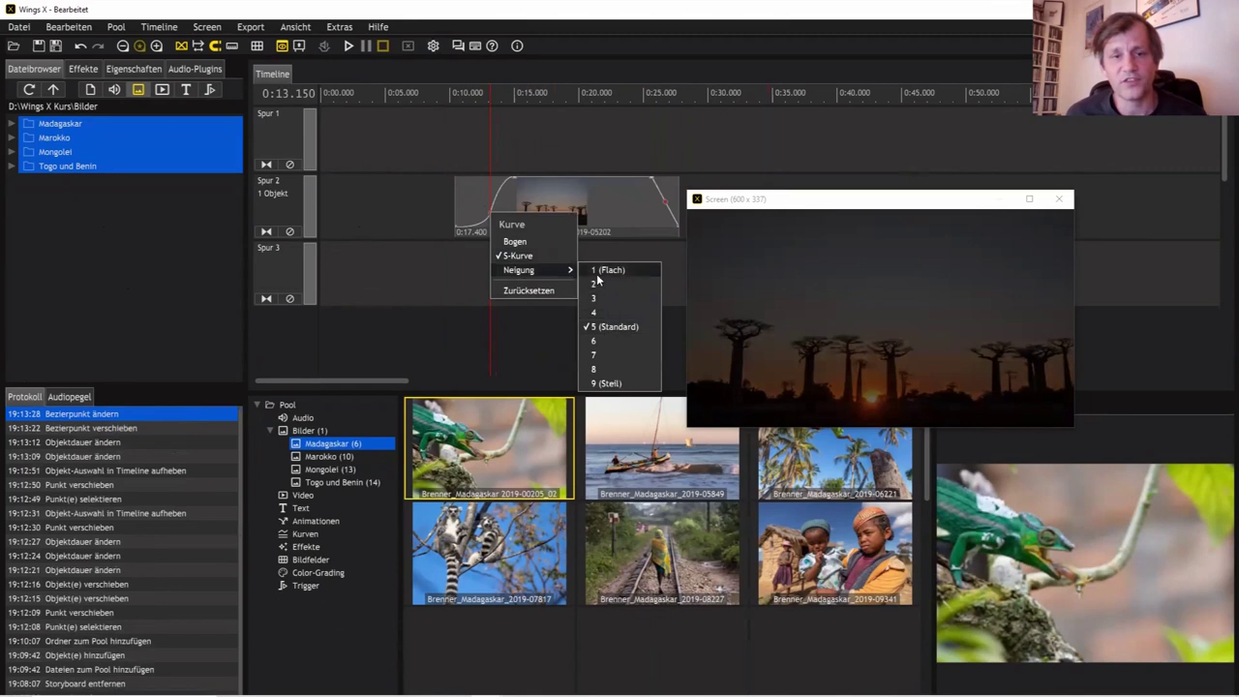
click(597, 276)
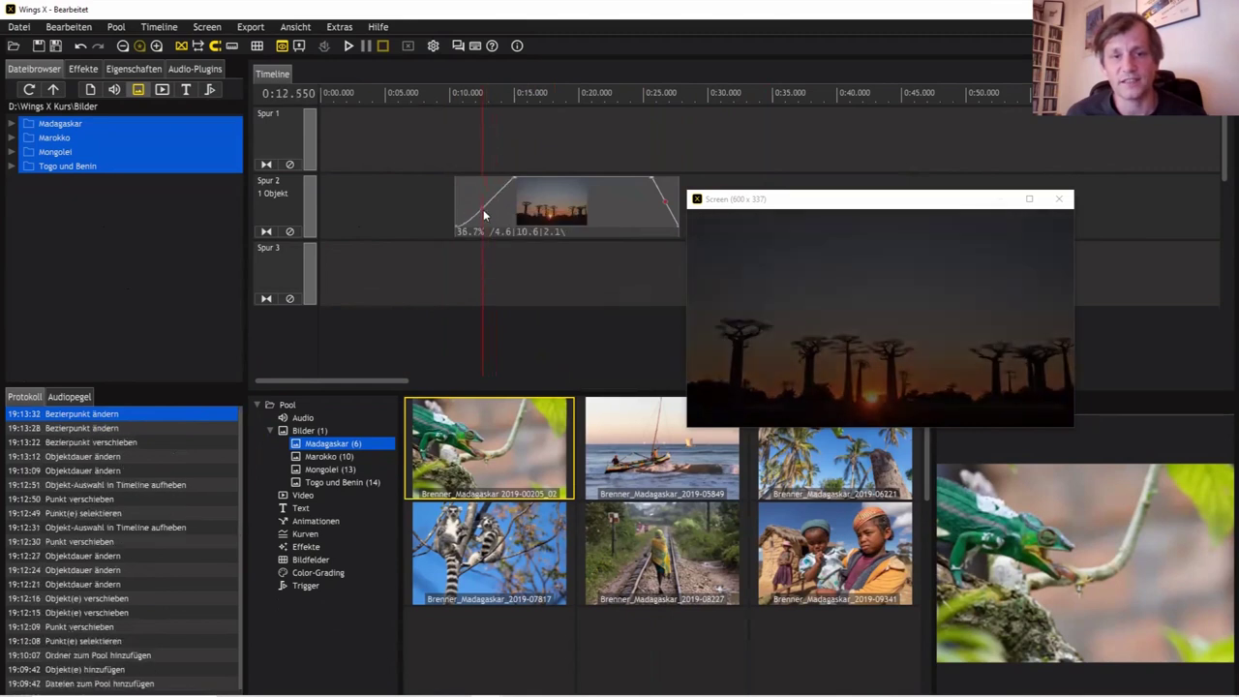
mouse_move(475, 201)
mouse_down()
mouse_move(492, 205)
mouse_move(486, 198)
mouse_up()
Step: Copy the sunset clip's fade curve into the pool
right_click(493, 199)
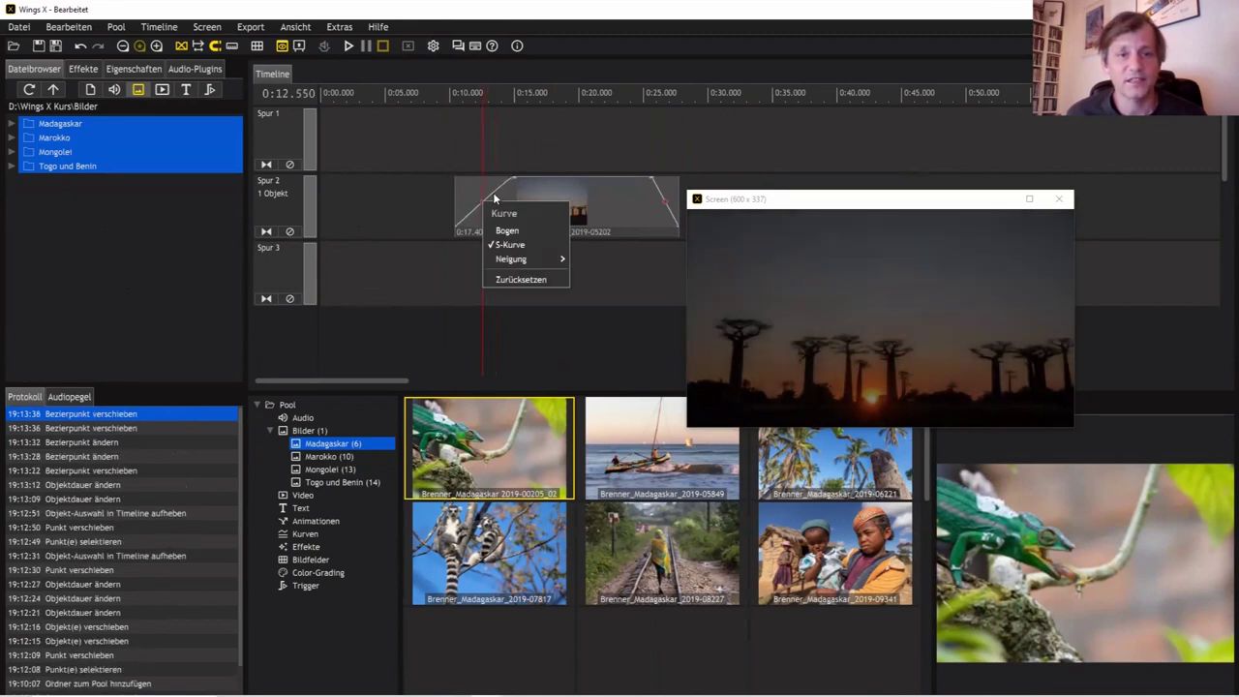
click(494, 199)
right_click(494, 198)
click(525, 221)
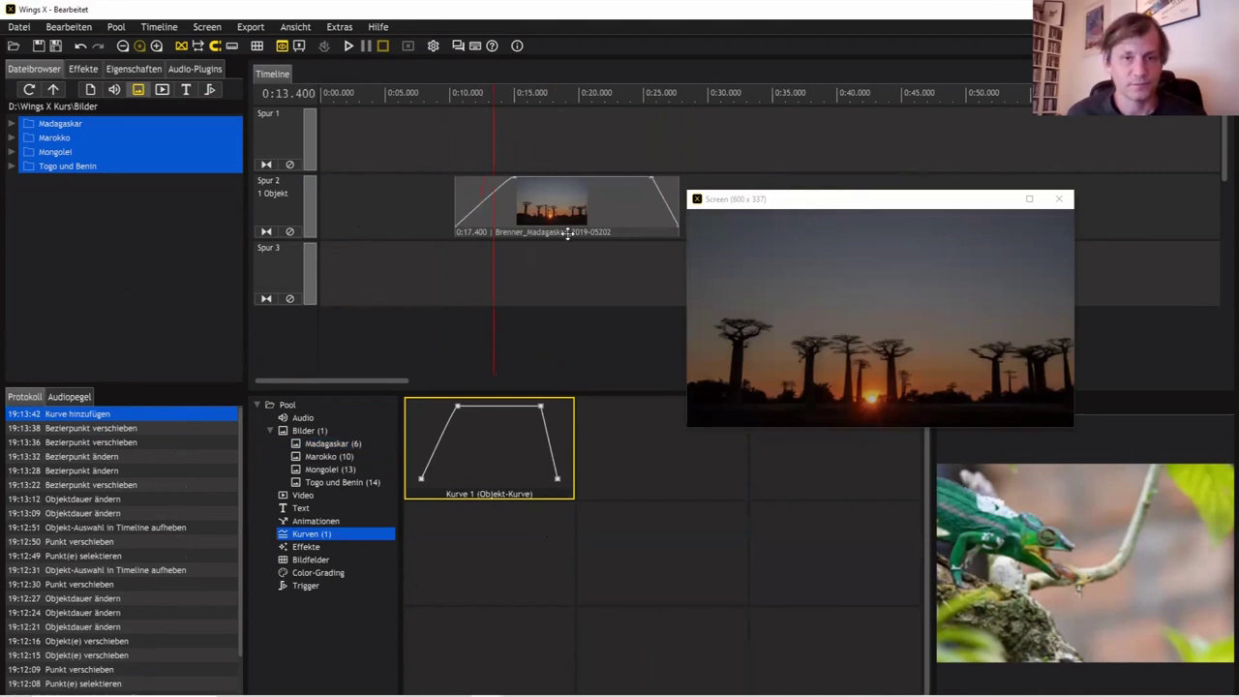
Step: Shift the sunset clip slightly earlier and place the Marokko spice image ending in 2021-00005b on Spur 2 at about 0:30.250
drag(563, 231, 547, 230)
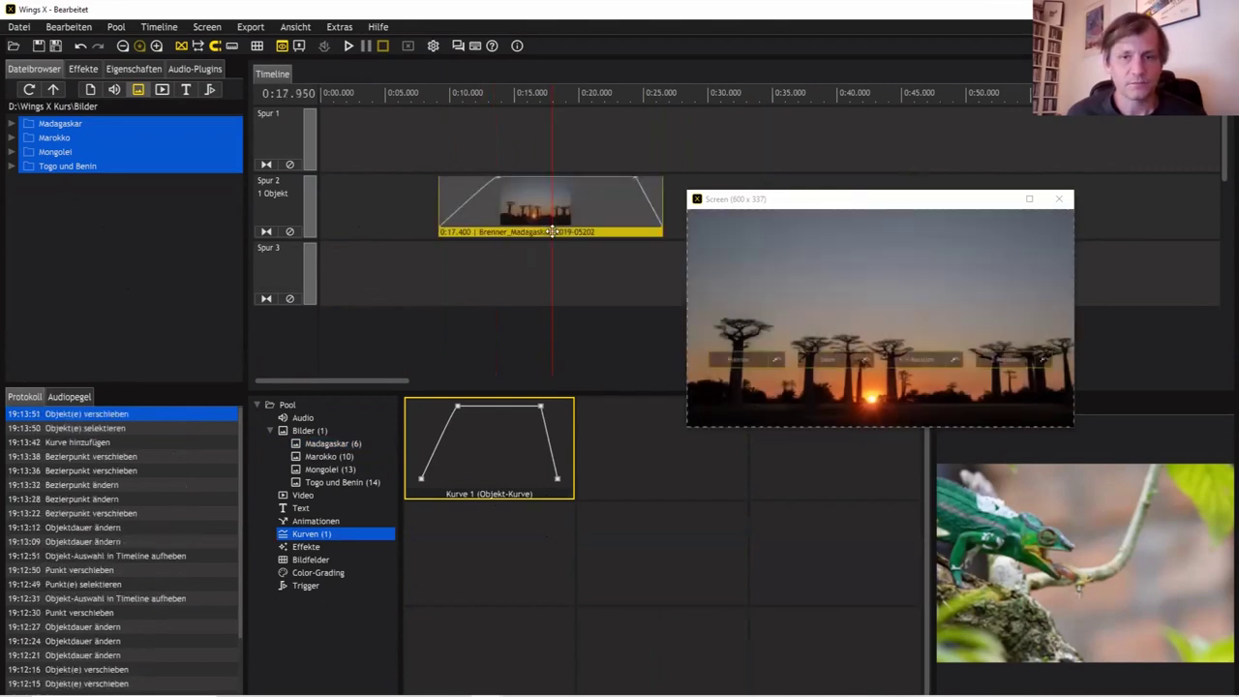
click(370, 462)
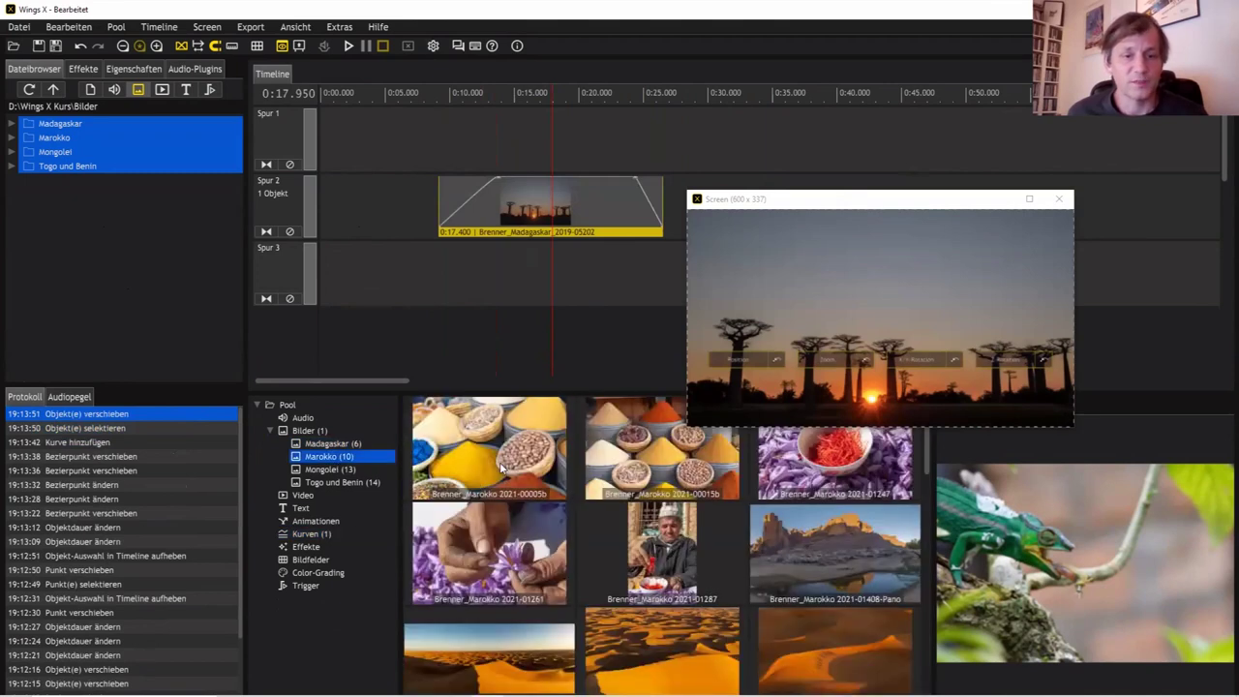
double_click(709, 193)
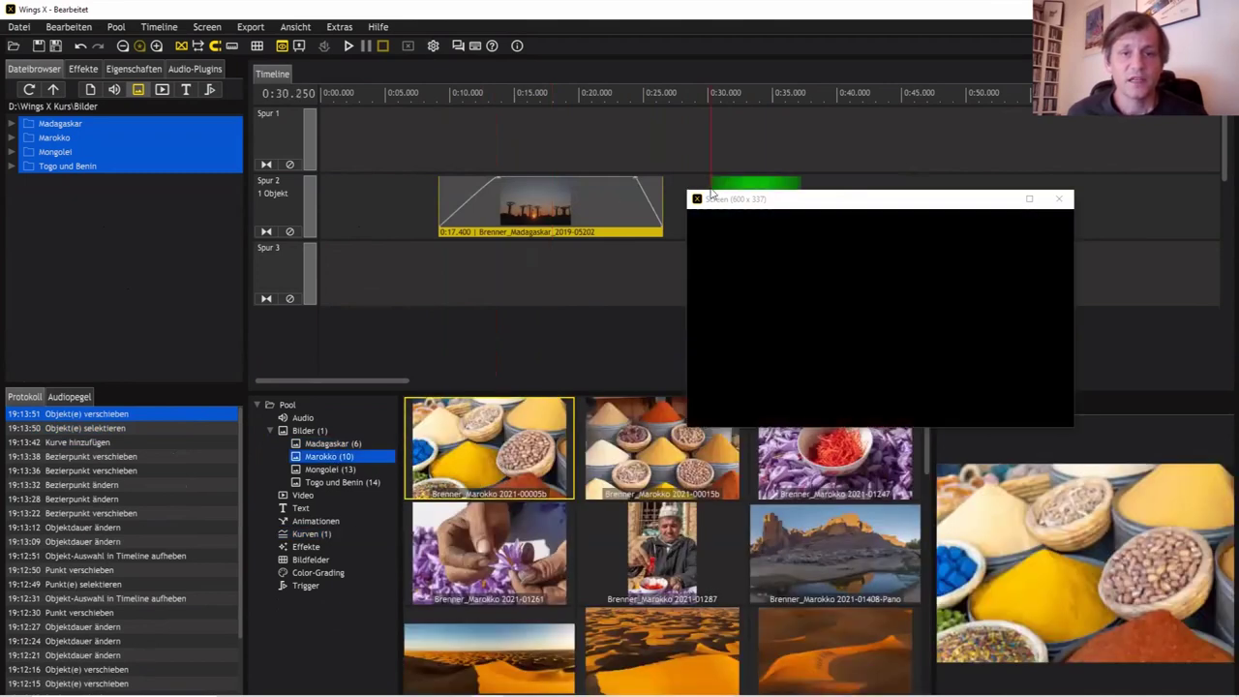
click(746, 228)
Step: Move the spice clip to Spur 1 above the sunset clip's end and set its fade-in to end at about 0:23.150
drag(735, 233, 621, 164)
drag(616, 114, 620, 114)
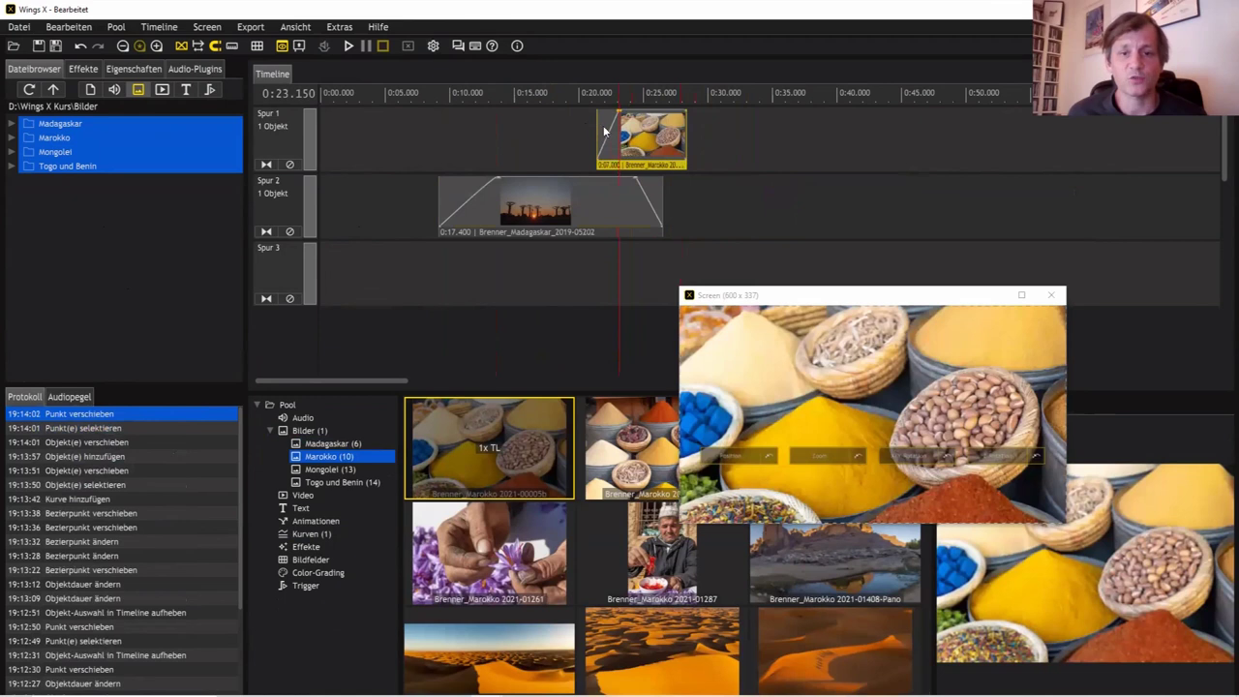
click(631, 128)
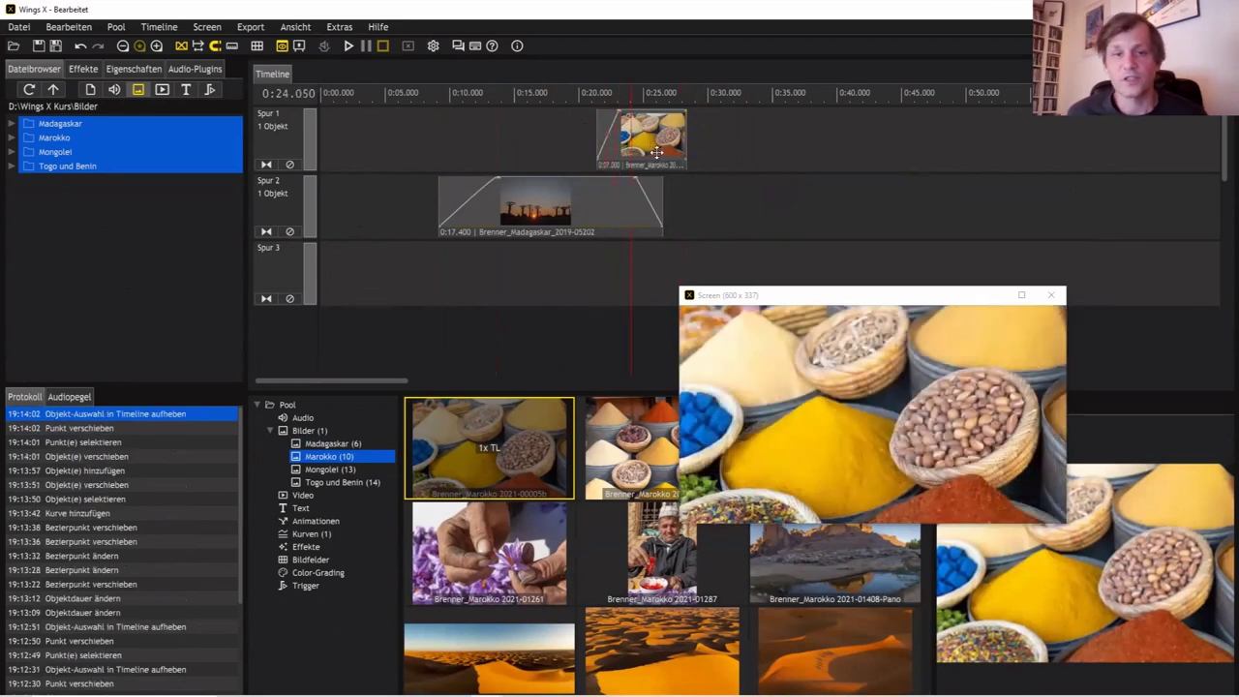
Step: Move the spice clip back to Spur 2 behind the sunset clip and extend its start to 0:19.850, overlapping the sunset clip
drag(666, 165, 753, 205)
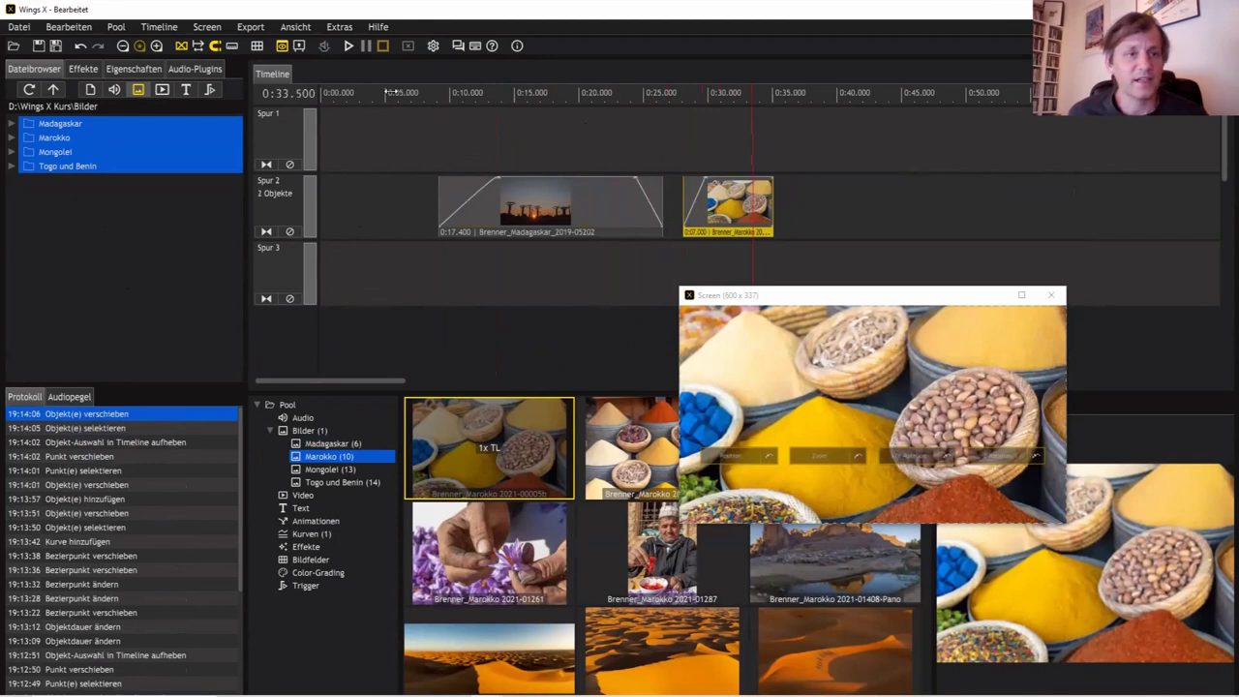
drag(683, 207, 577, 193)
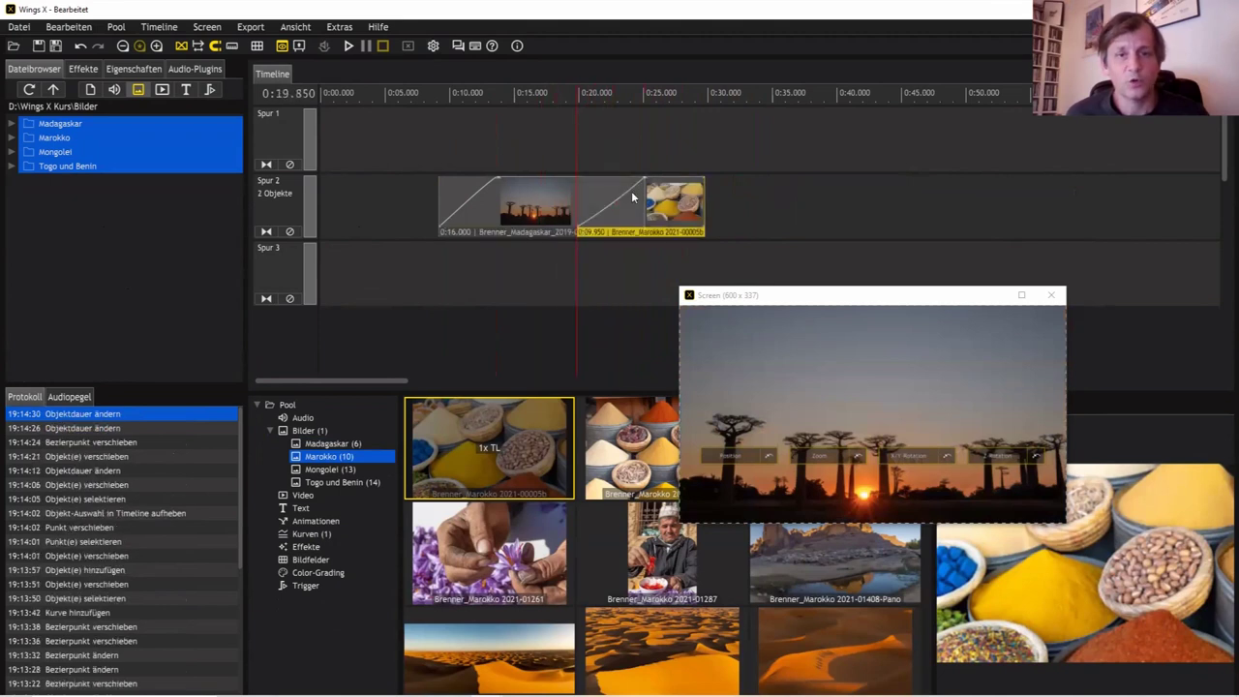
Step: Turn off automatic crossfading and shift the spice clip over the second half of the sunset clip on Spur 2
drag(683, 231, 763, 223)
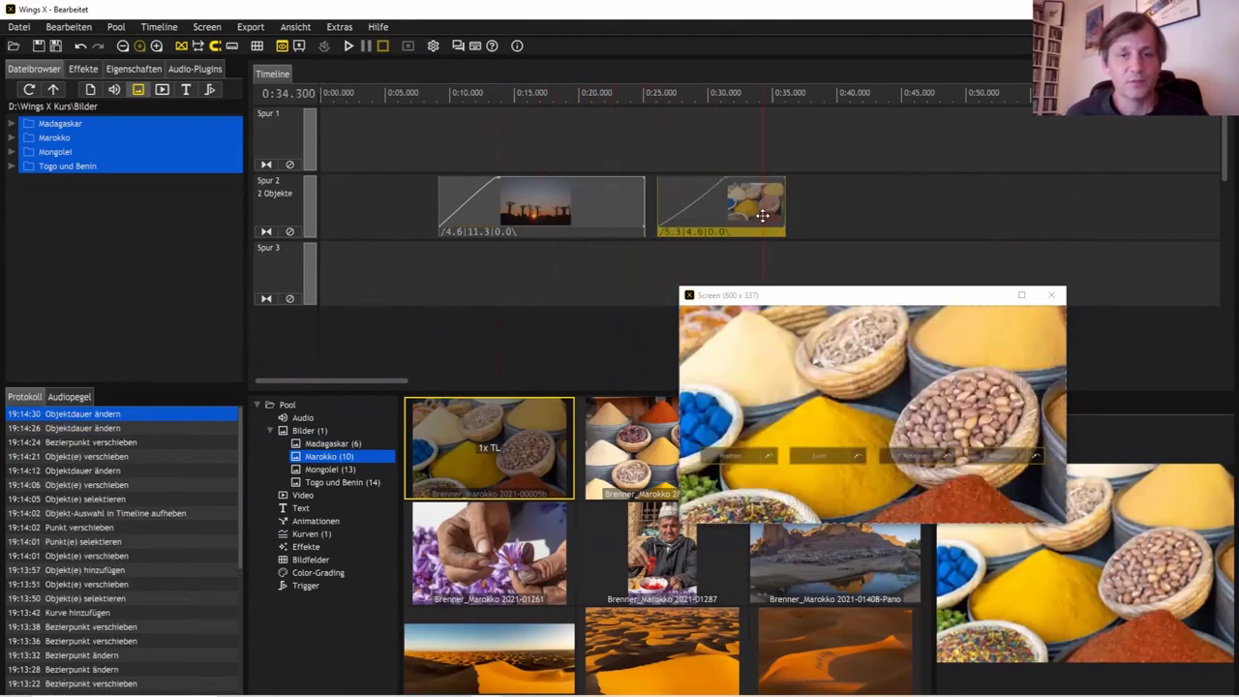
click(181, 45)
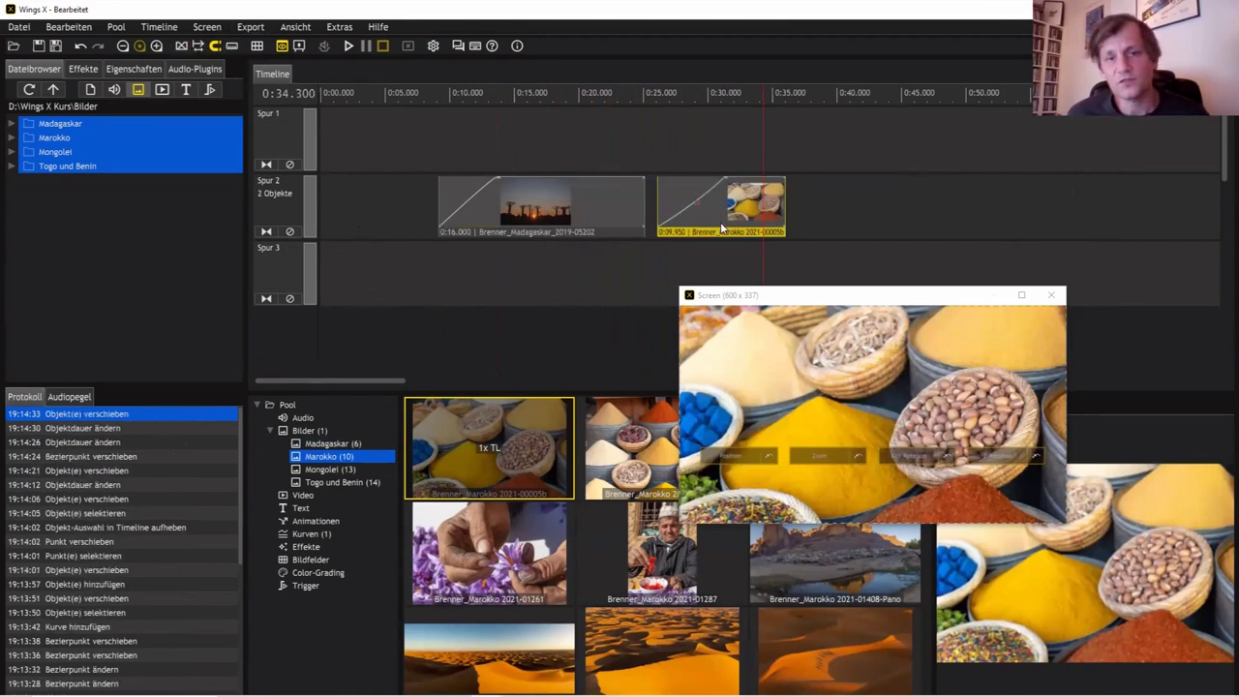
drag(718, 221, 631, 199)
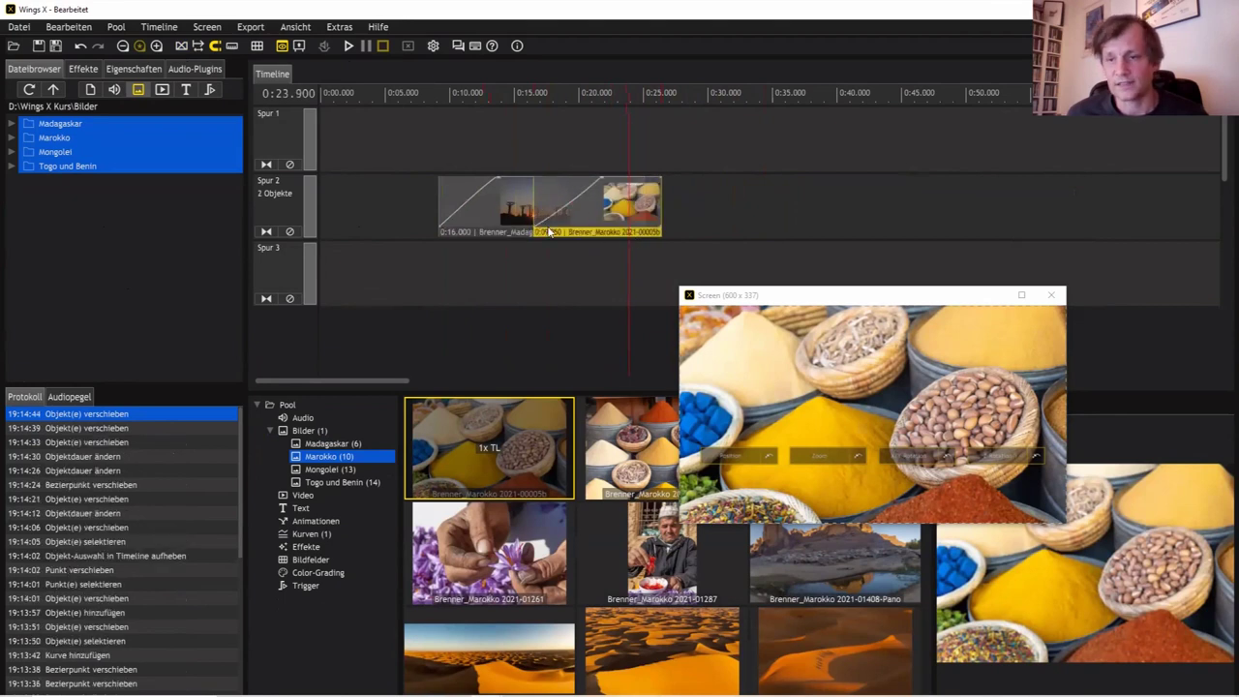
Step: Preview the overlap with the sunset clip and move the spice clip on Spur 2 clear of it, starting at about 0:27
click(532, 136)
drag(538, 144, 607, 140)
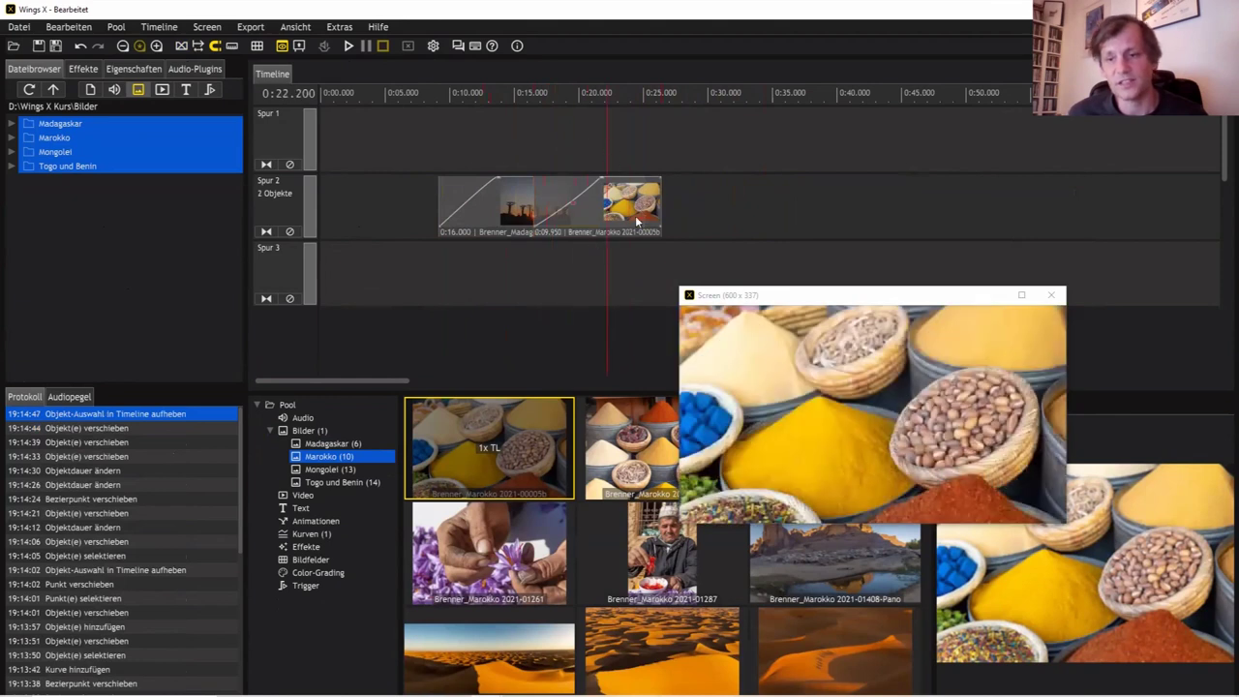
drag(648, 232, 788, 233)
click(514, 161)
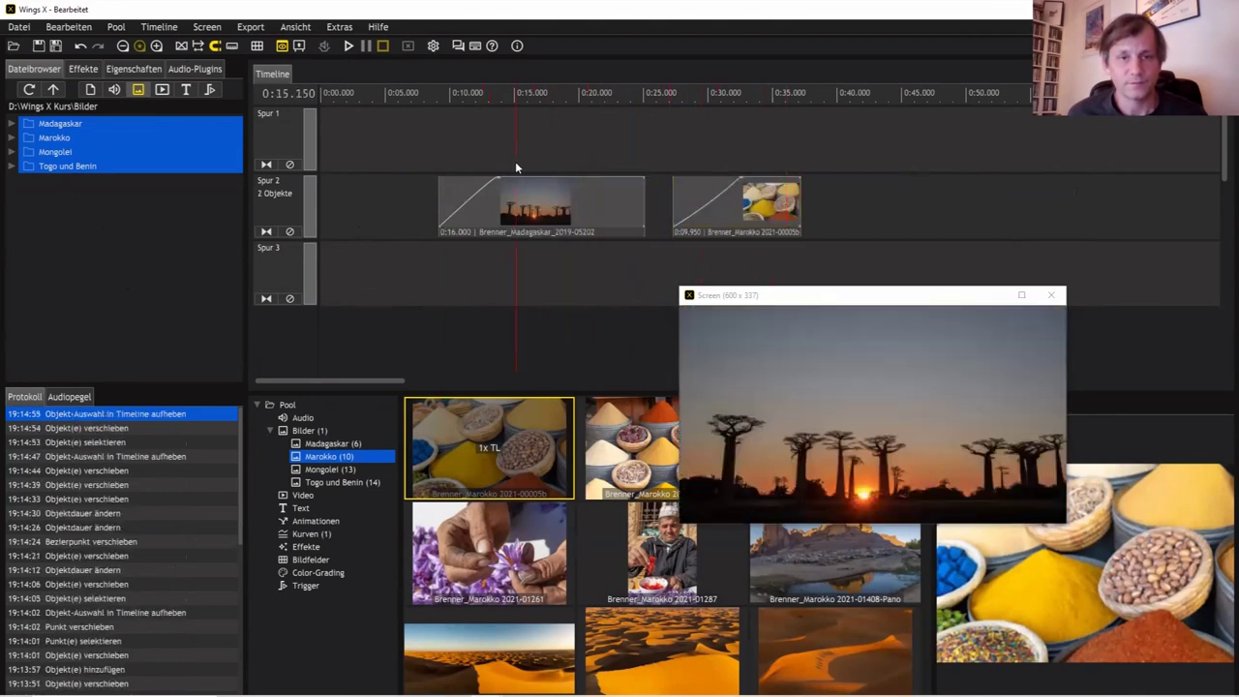
Step: Select the sunset clip and enlarge the Screen preview window to 993 x 558, placing it below the clips on Spur 2
click(543, 231)
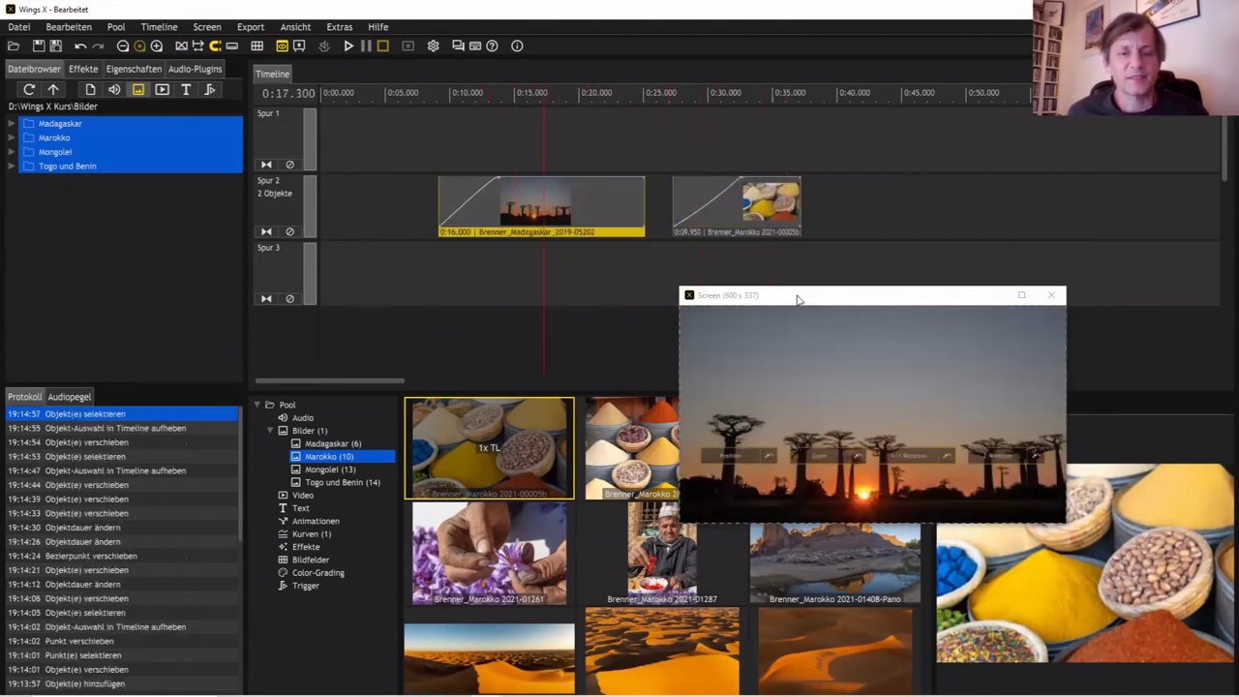
drag(796, 300, 673, 236)
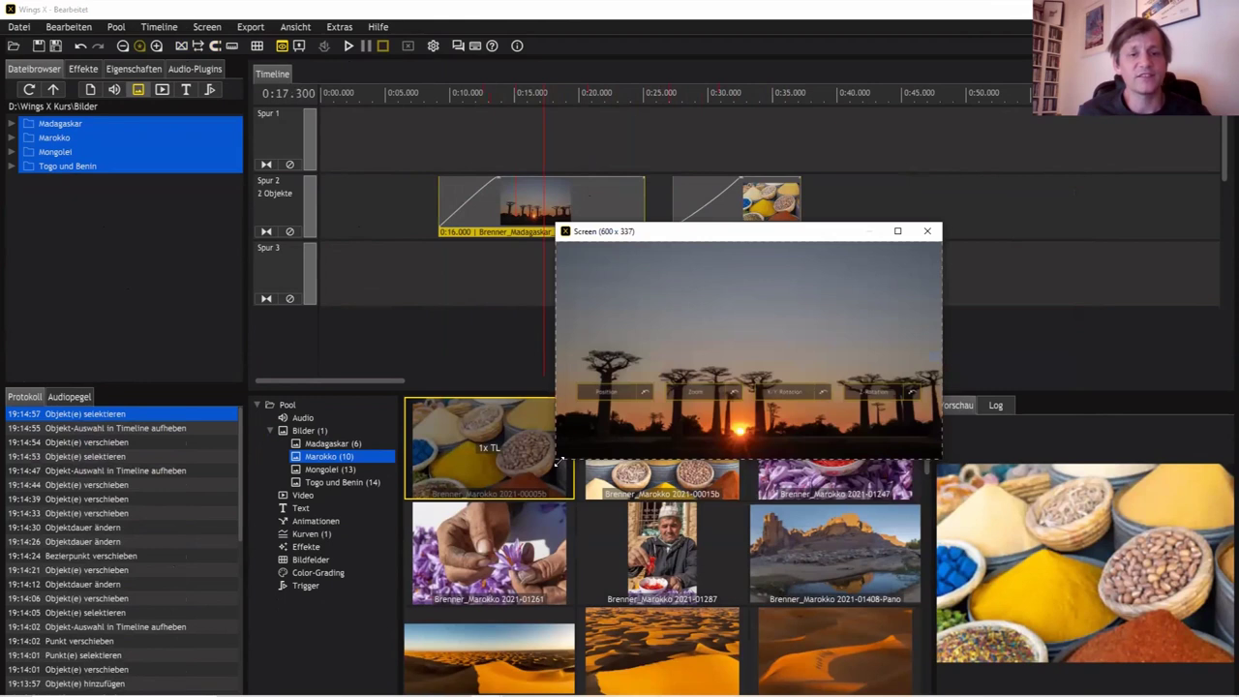
drag(559, 462, 302, 608)
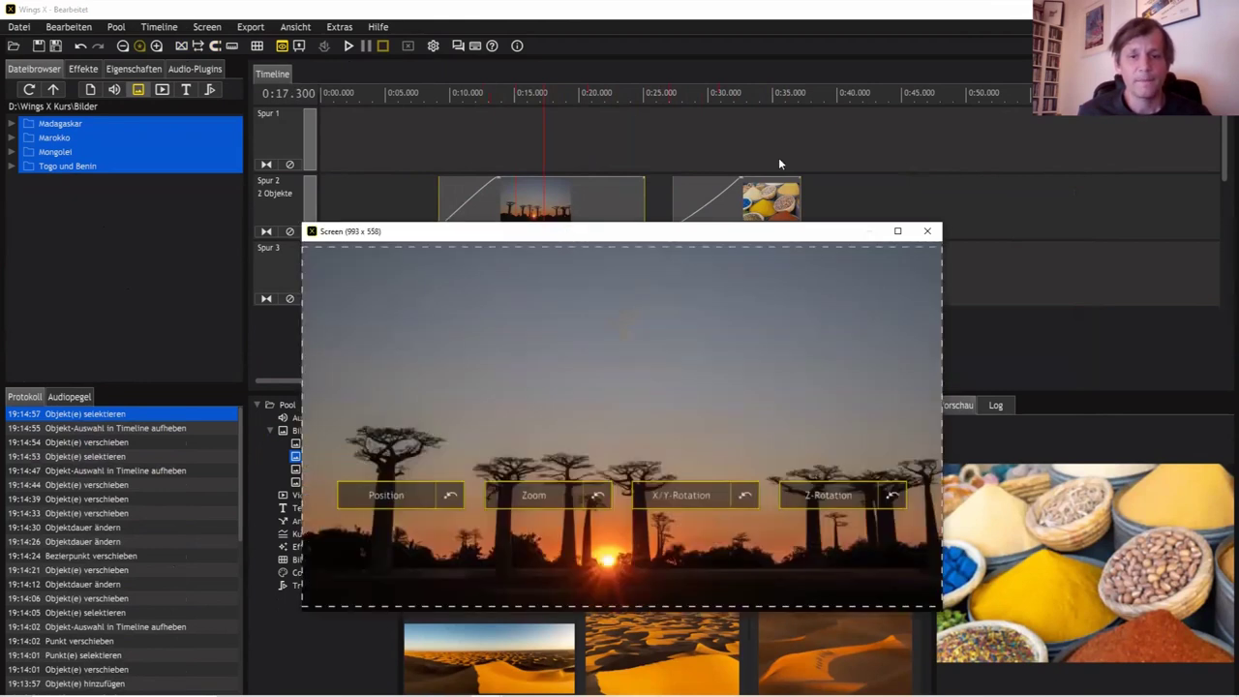
drag(755, 232, 889, 237)
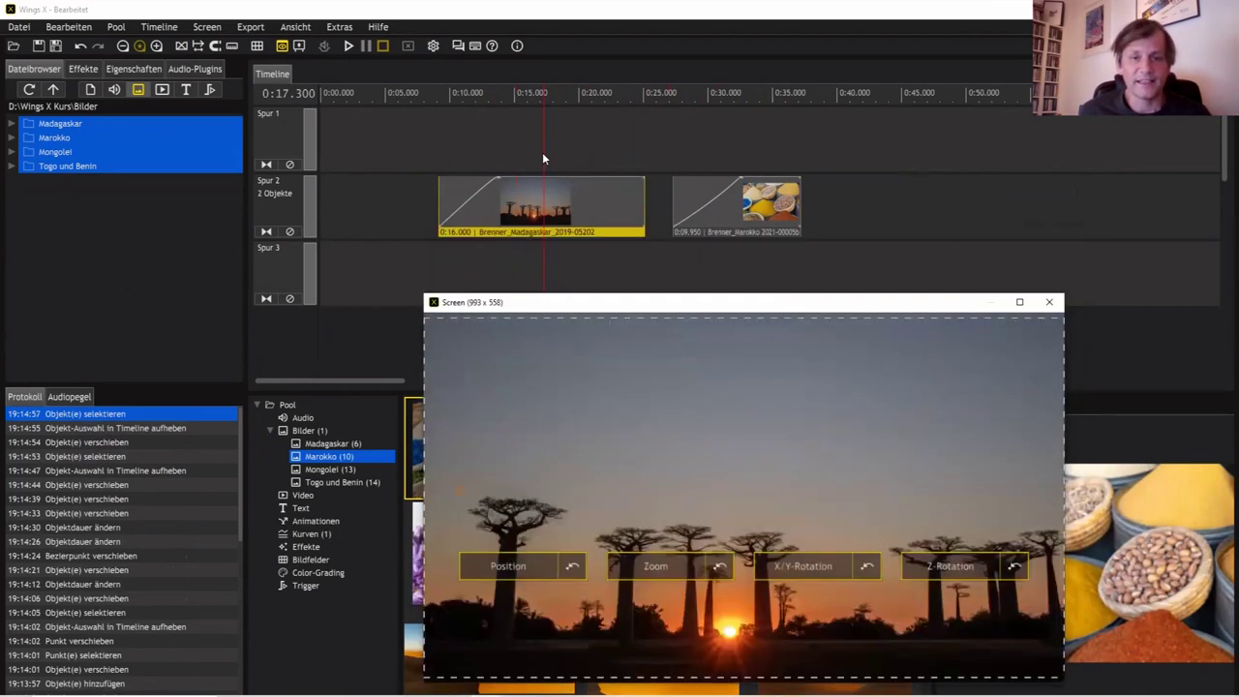
Step: Deselect and reselect the sunset clip, and reposition the Screen preview window over the timeline tracks
click(543, 158)
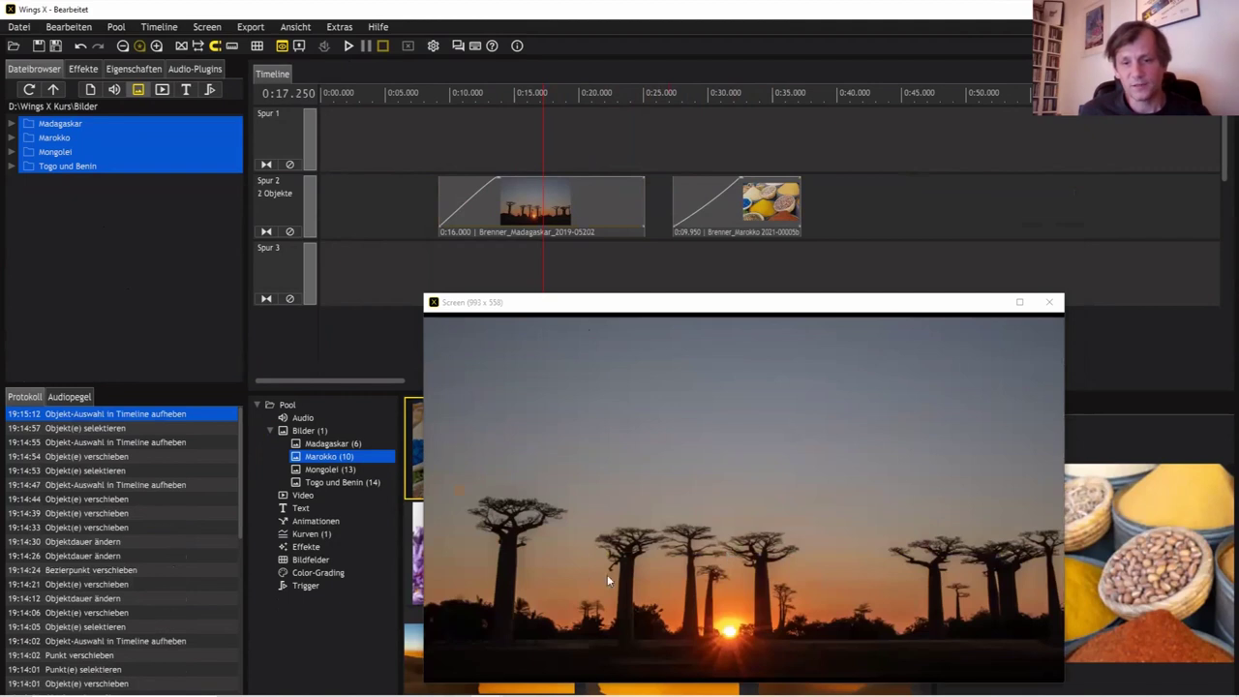
click(552, 234)
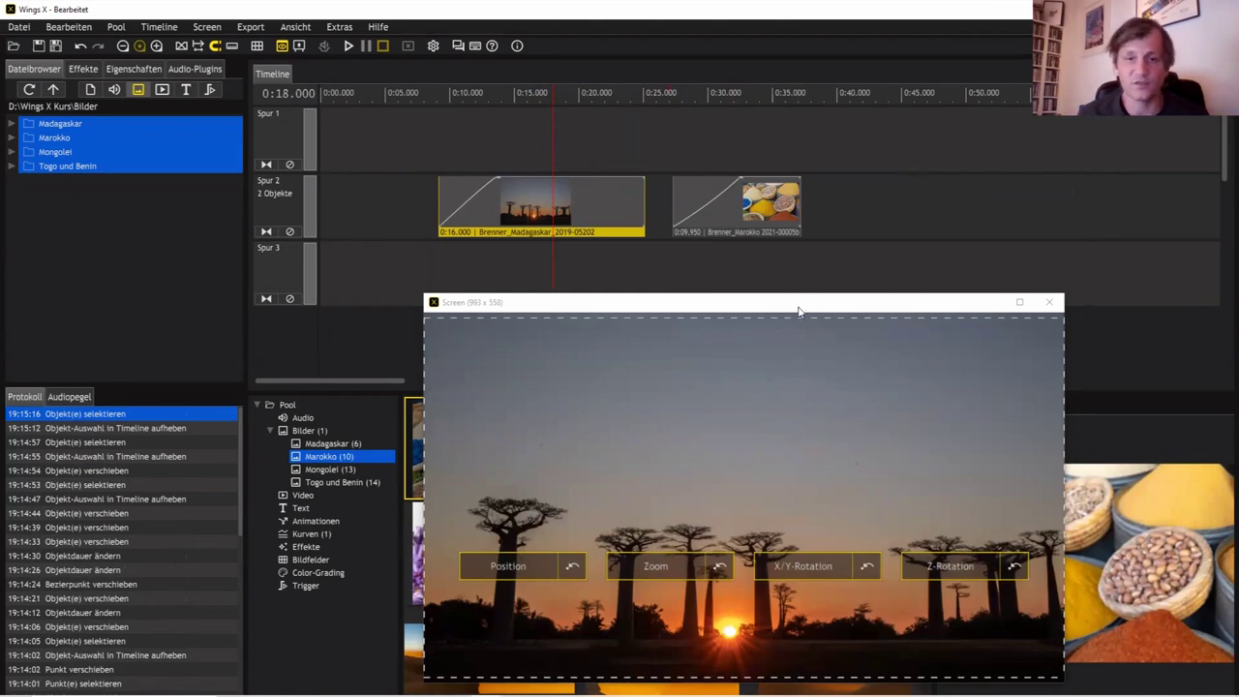
drag(542, 302, 491, 172)
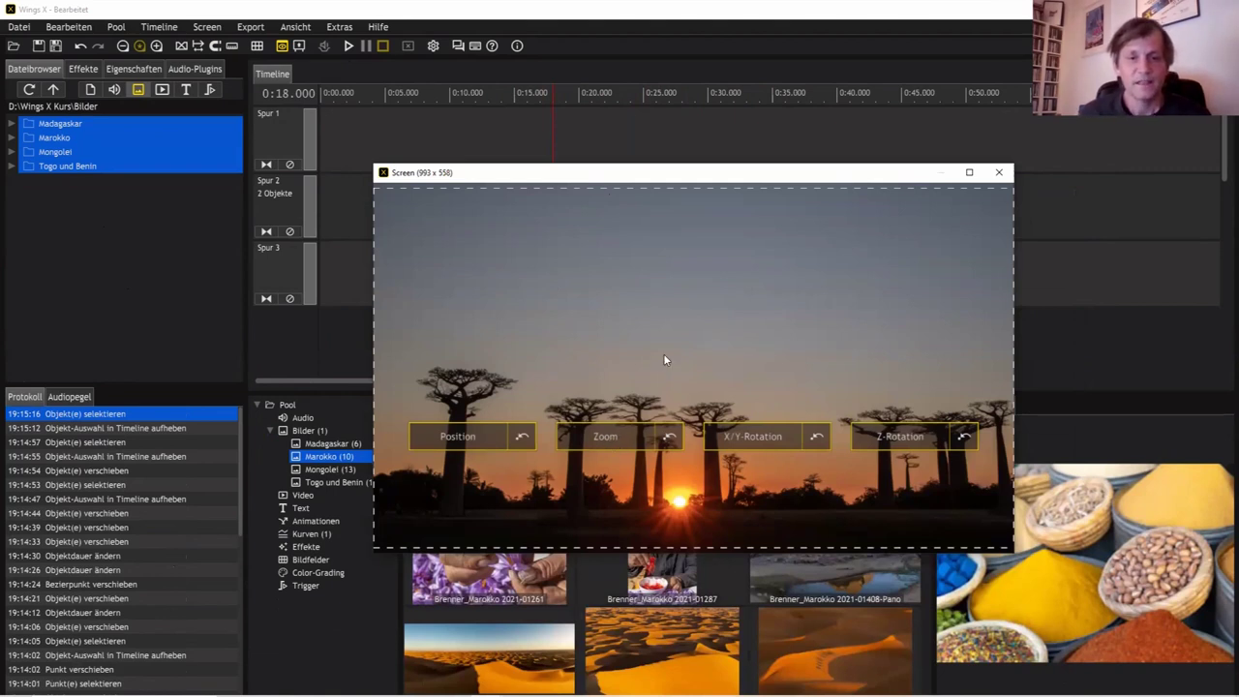
Step: Try transforming the sunset image in the Screen preview by shifting it slightly right, shrinking it to about half size and rotating it in X/Y and Z
drag(616, 395, 675, 359)
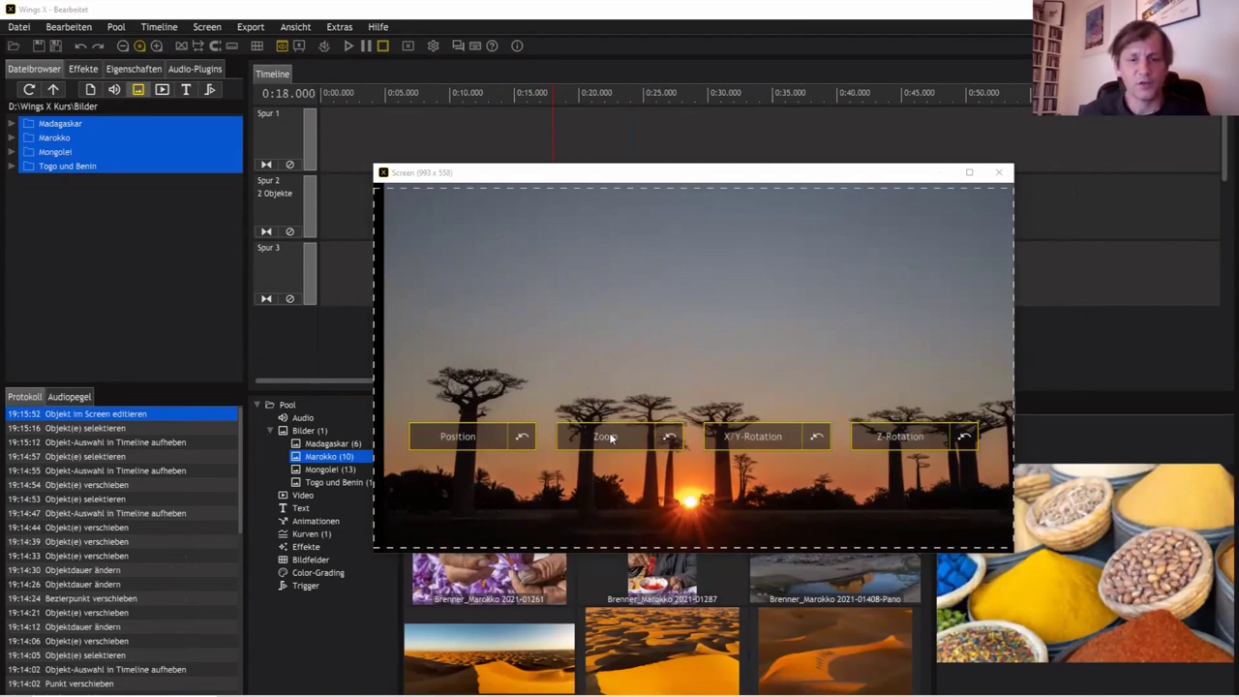
drag(607, 437, 642, 542)
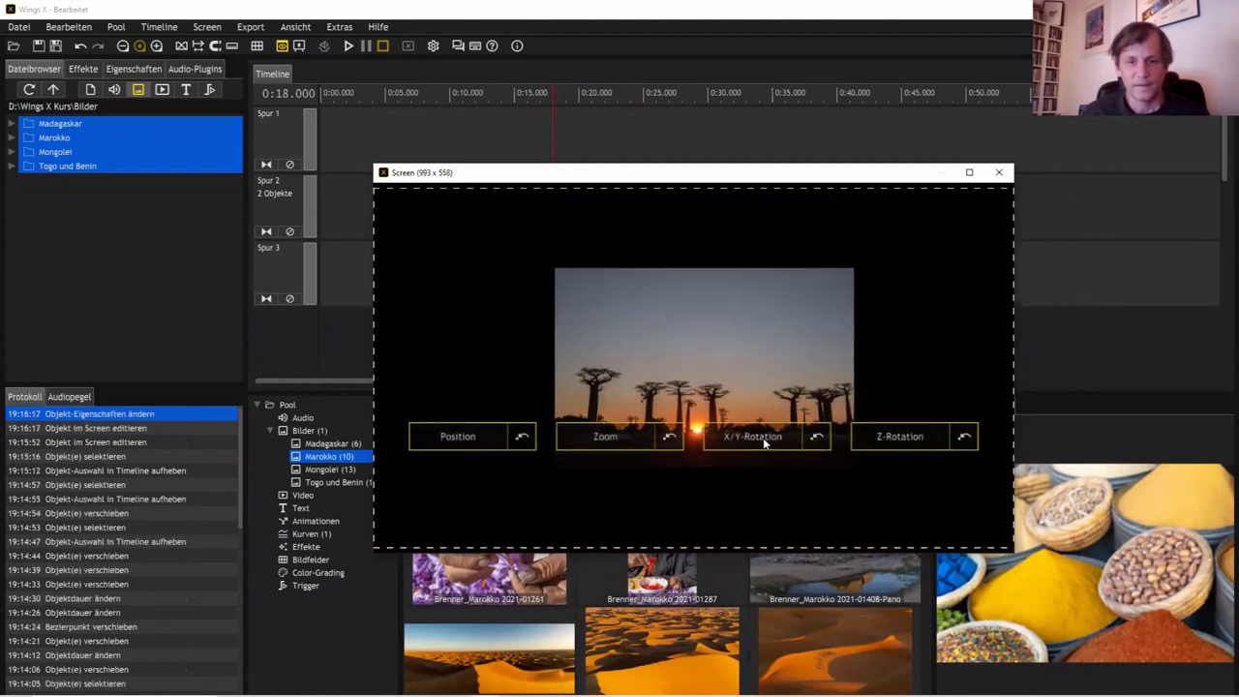
mouse_move(752, 439)
mouse_down()
mouse_move(767, 431)
mouse_move(725, 404)
mouse_move(735, 438)
mouse_up()
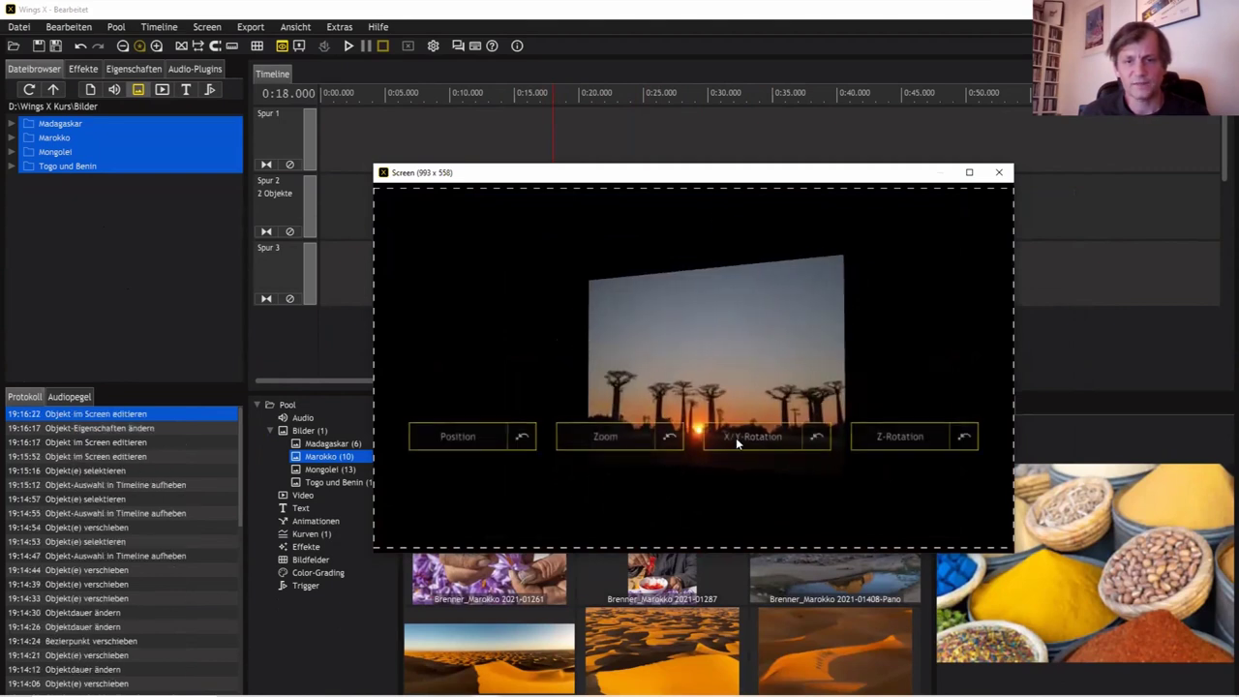
mouse_move(900, 437)
mouse_down()
mouse_move(899, 423)
mouse_move(755, 445)
mouse_move(883, 458)
mouse_move(899, 435)
mouse_move(899, 451)
mouse_move(894, 437)
mouse_up()
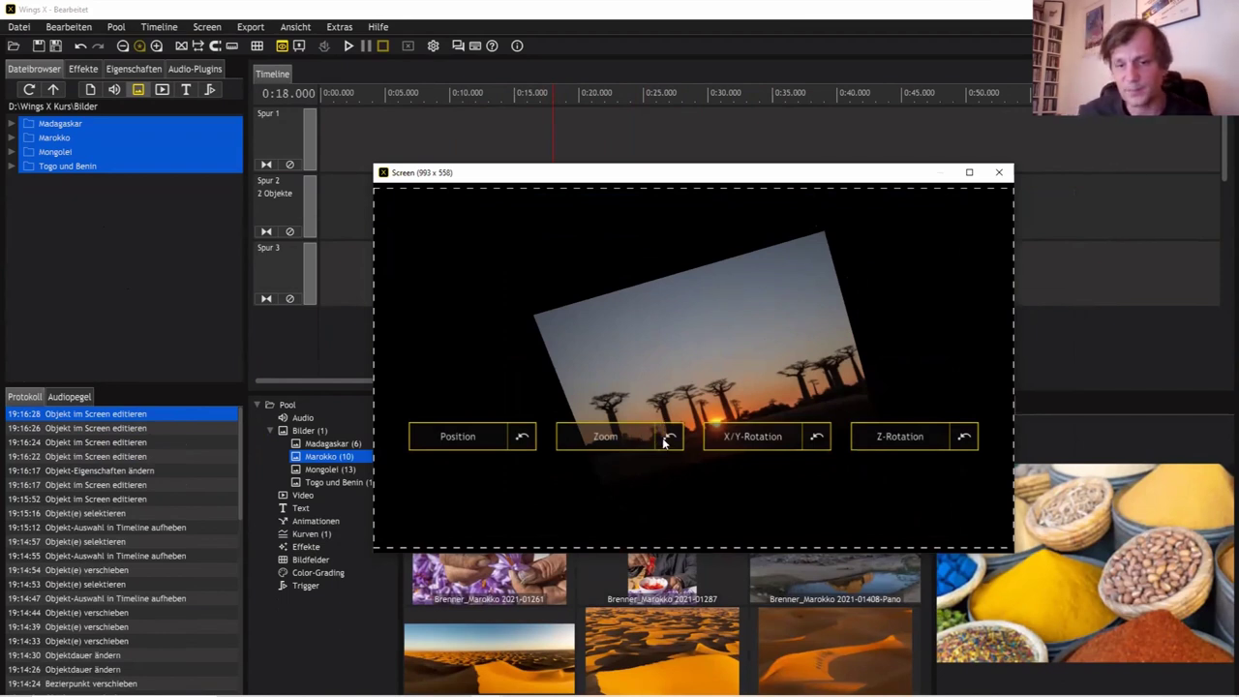
Step: Reset the sunset image's X/Y-Rotation, Z-Rotation, Zoom and Position in the Screen preview
click(817, 438)
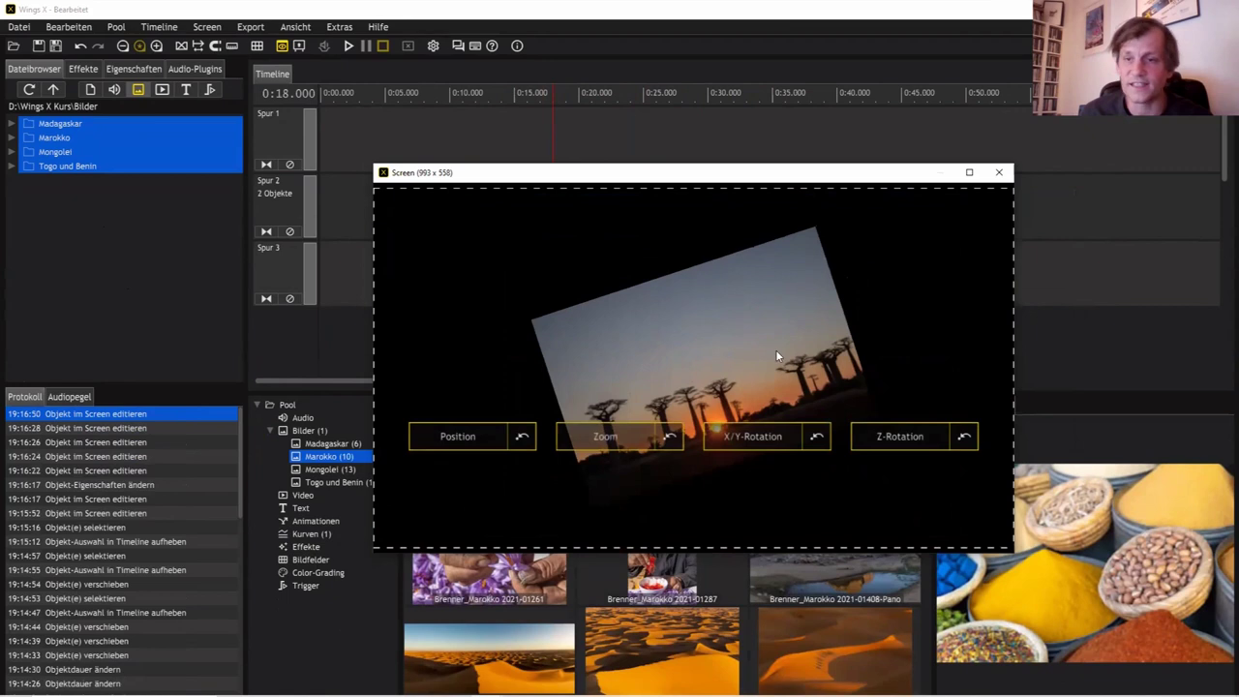
click(962, 437)
click(672, 443)
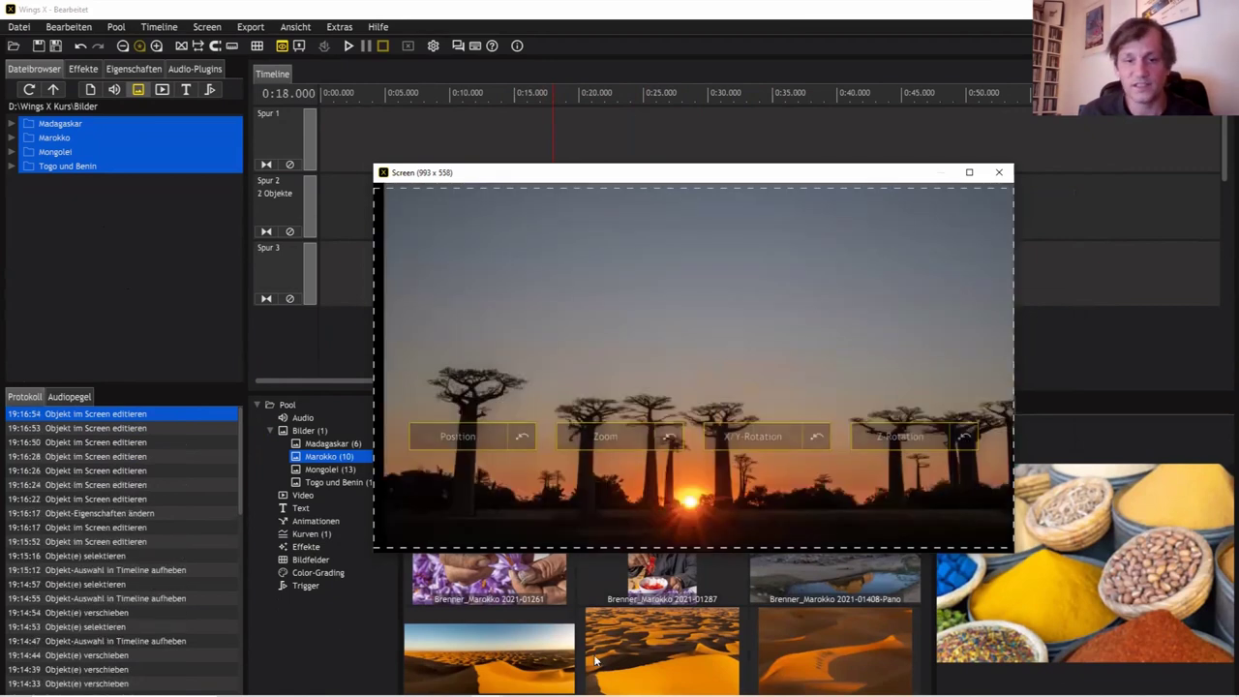
click(522, 438)
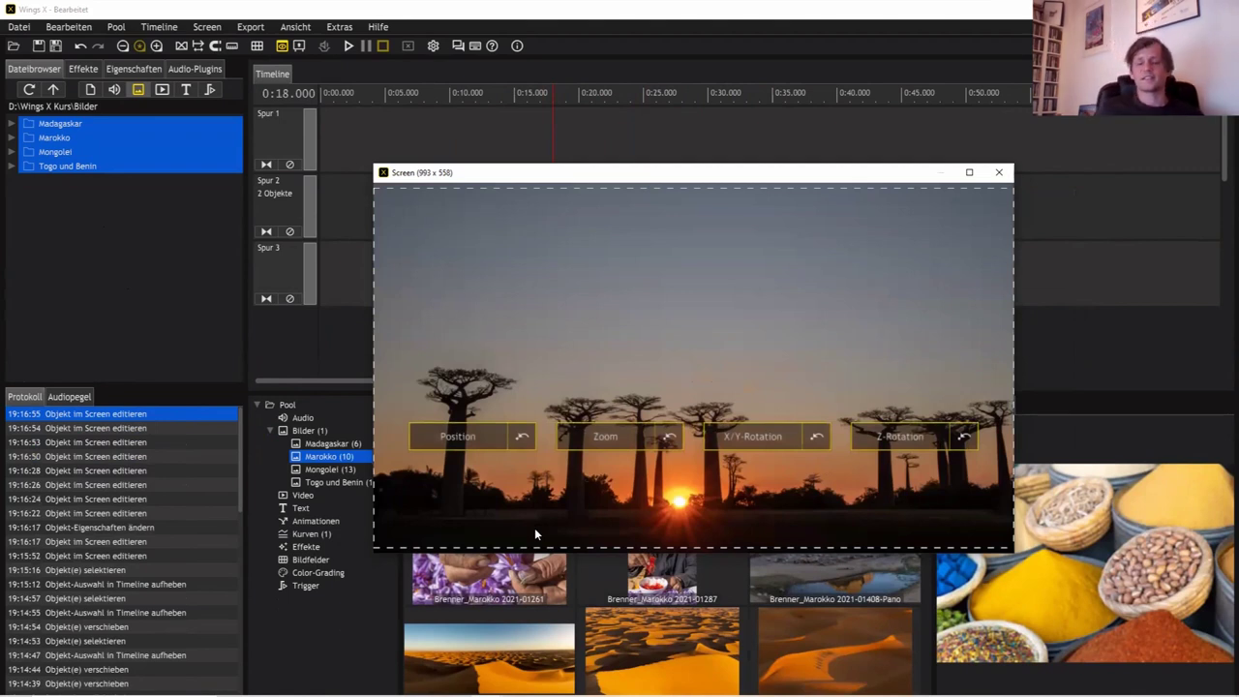
Step: Zoom in on the sunset image by about a third and move the Screen preview window below the Spur 2 clips
drag(626, 436, 658, 273)
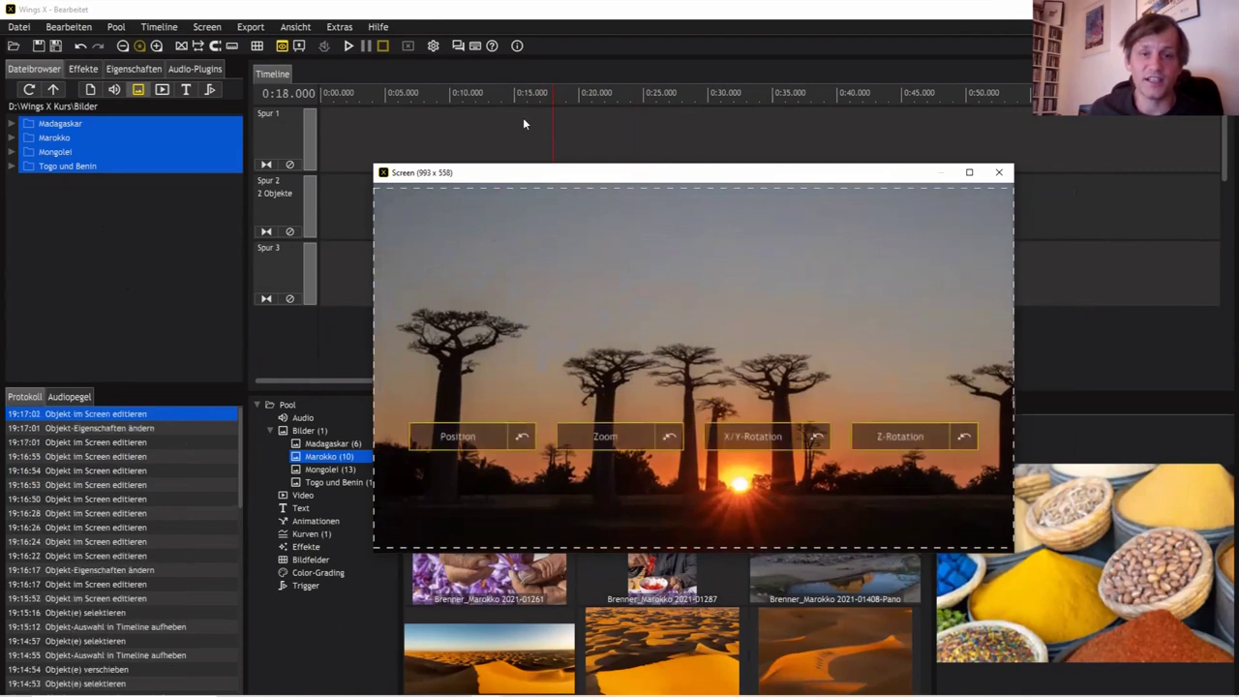
mouse_move(522, 124)
mouse_down()
mouse_move(488, 110)
mouse_move(530, 113)
mouse_up()
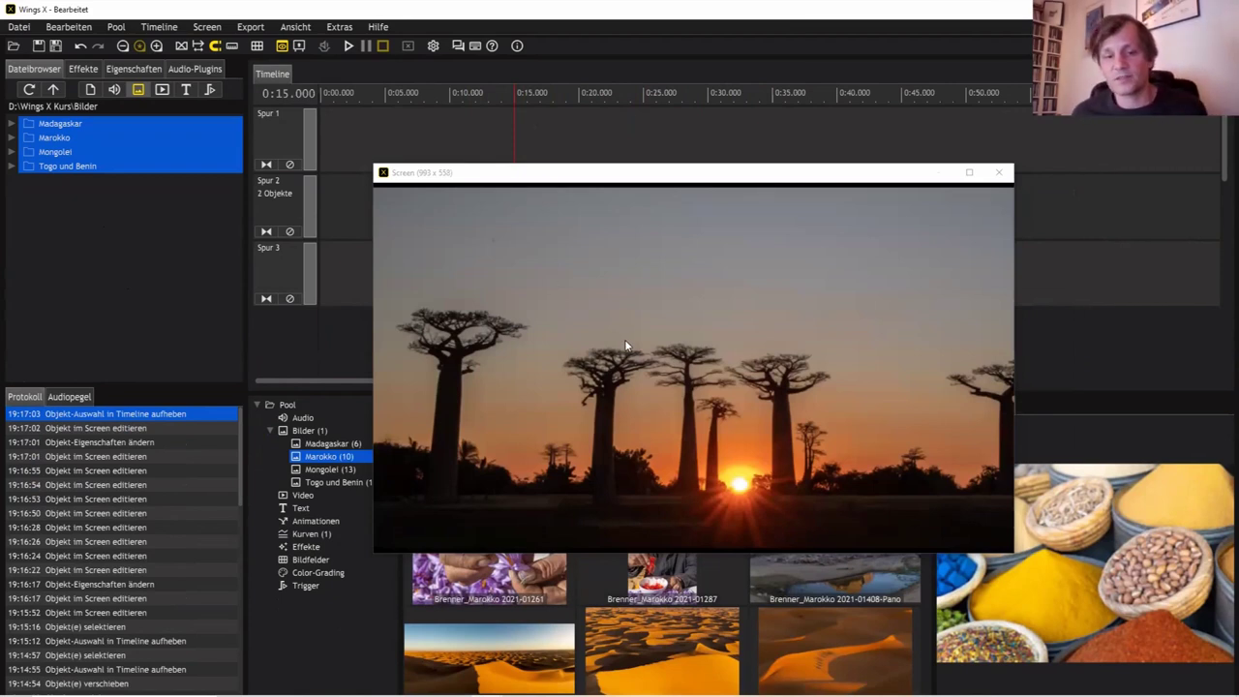
click(621, 396)
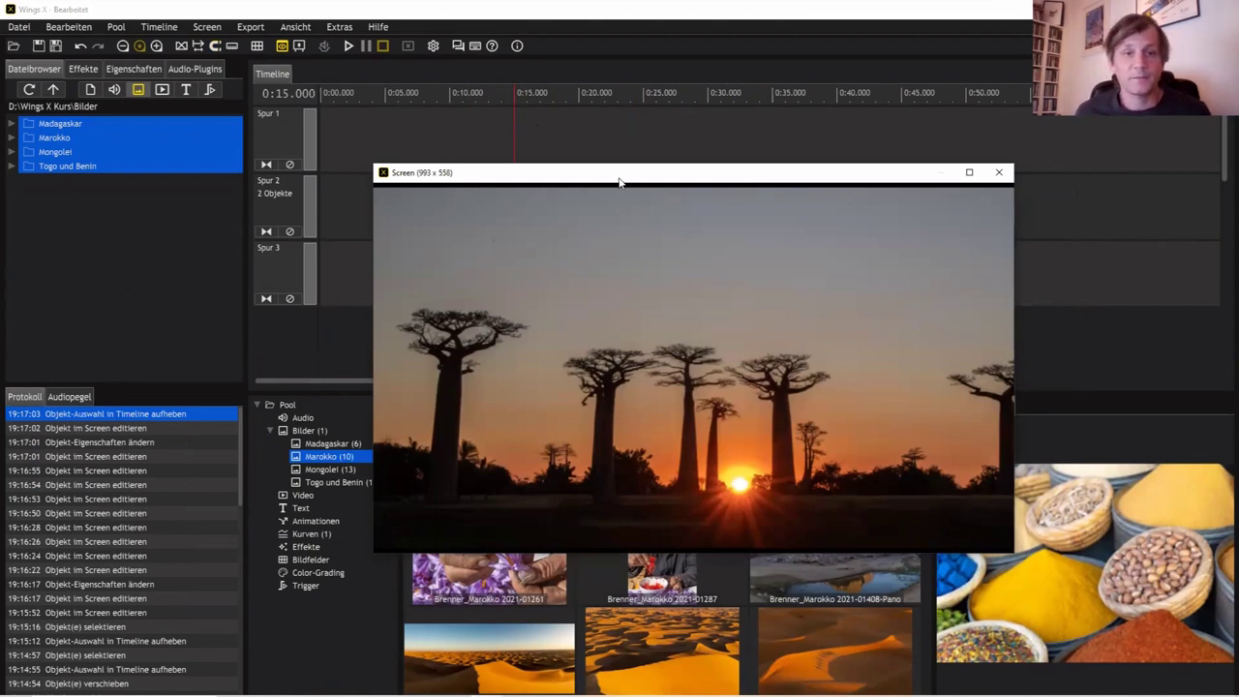
drag(604, 272, 589, 370)
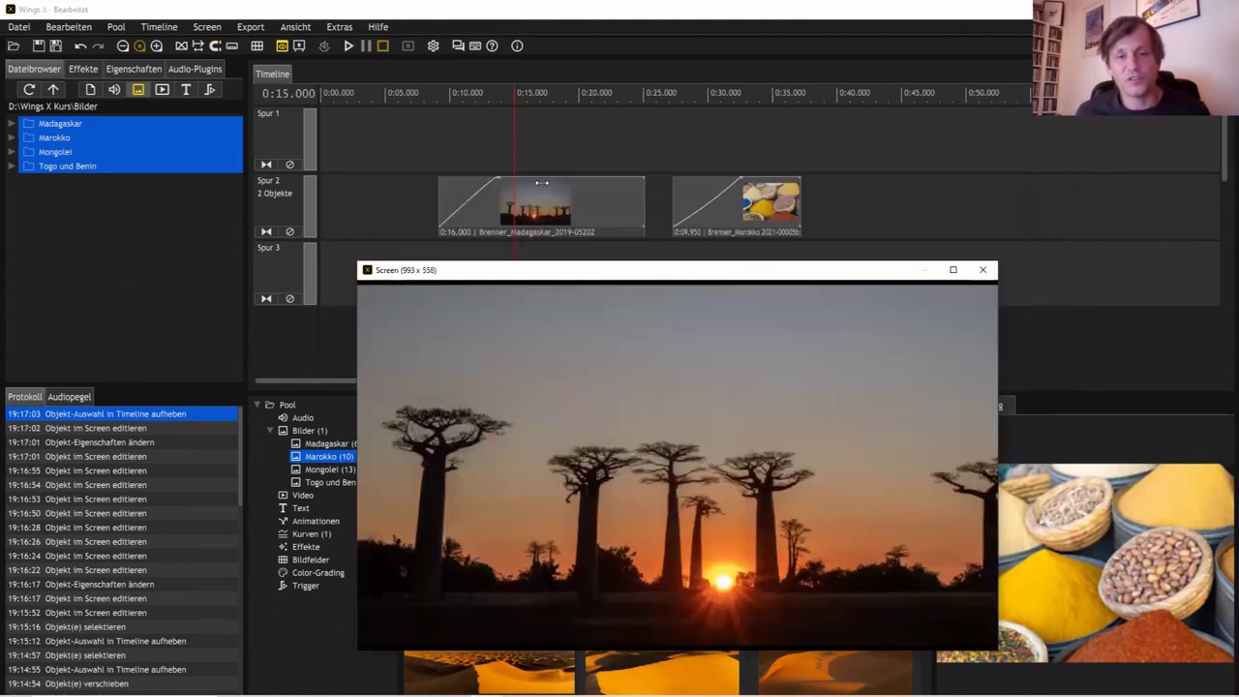
Step: Activate the Position/Zoom control track (Steuerspuren) for the sunset clip on Spur 2
click(555, 229)
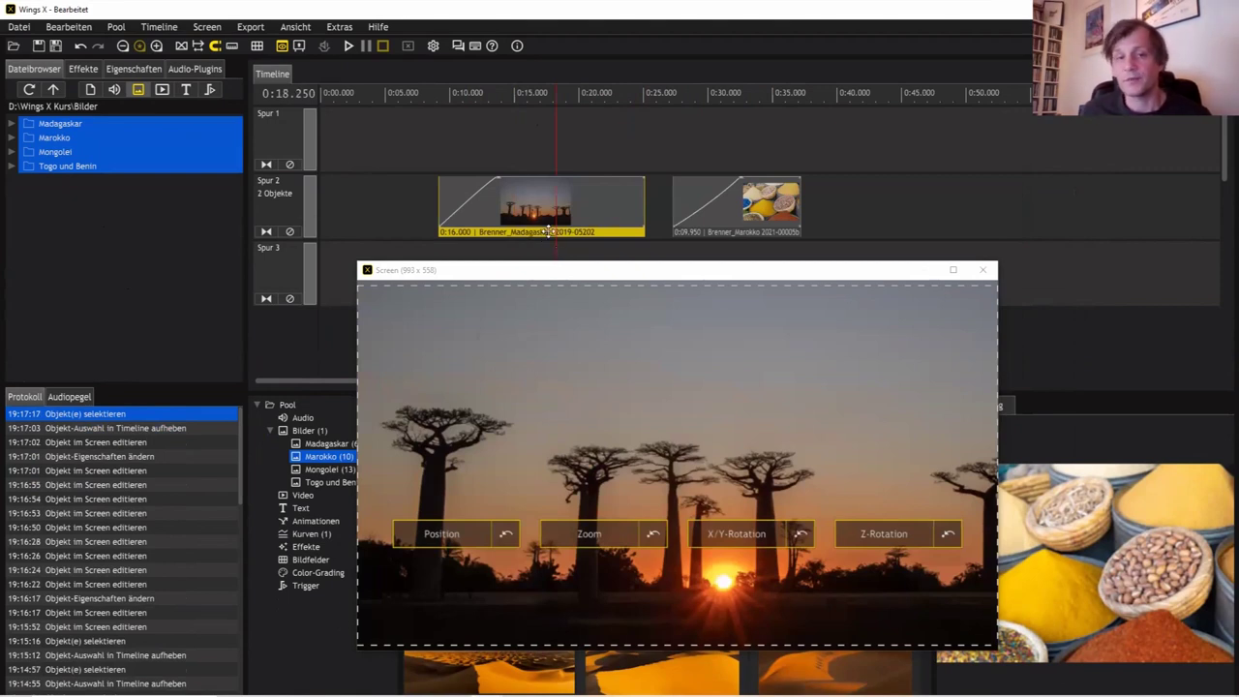
click(545, 232)
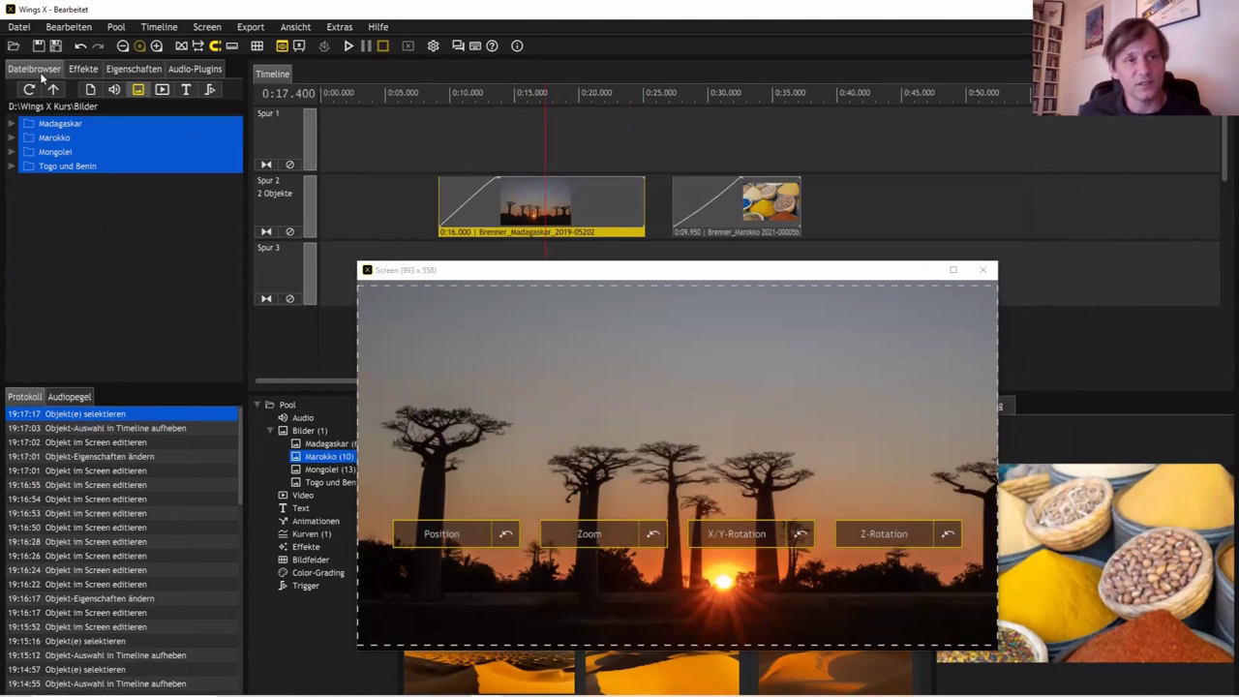
click(126, 70)
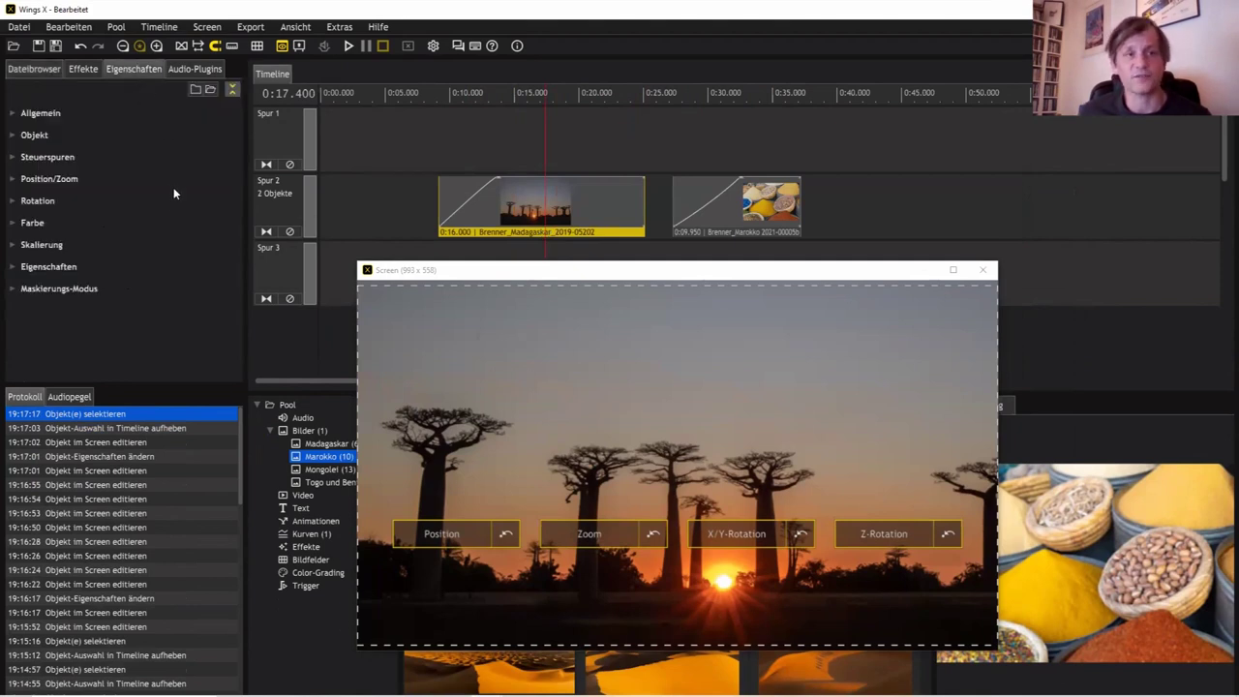
click(14, 159)
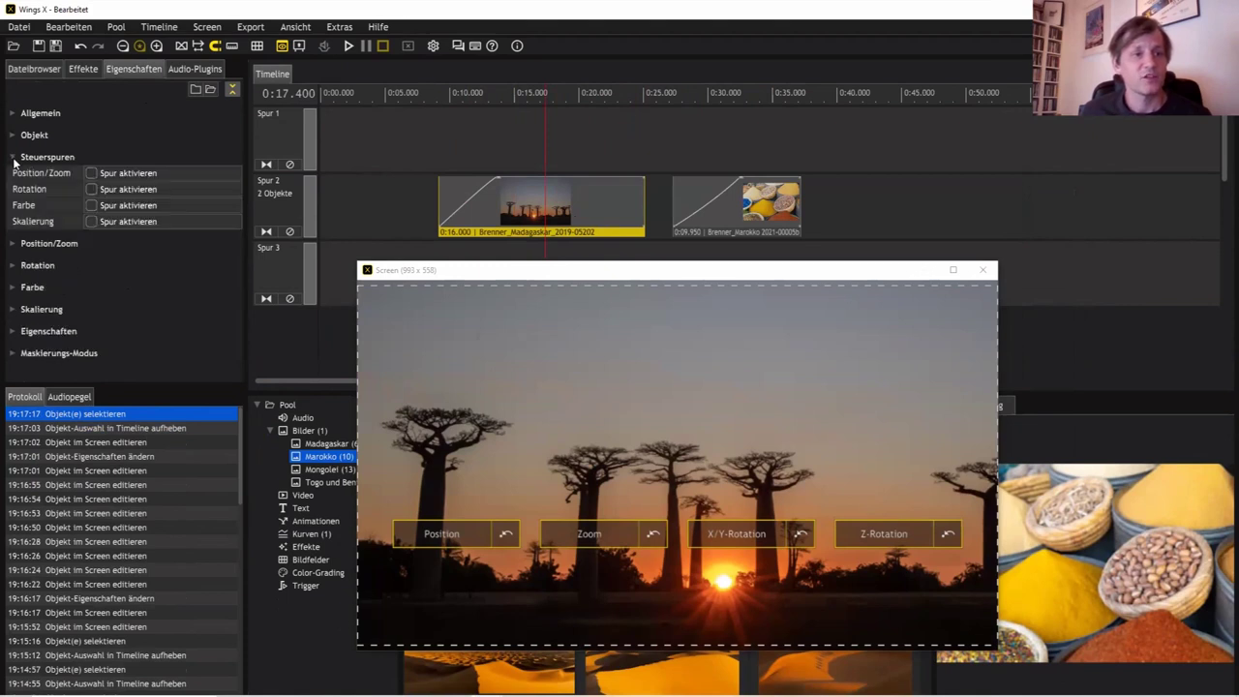
click(91, 174)
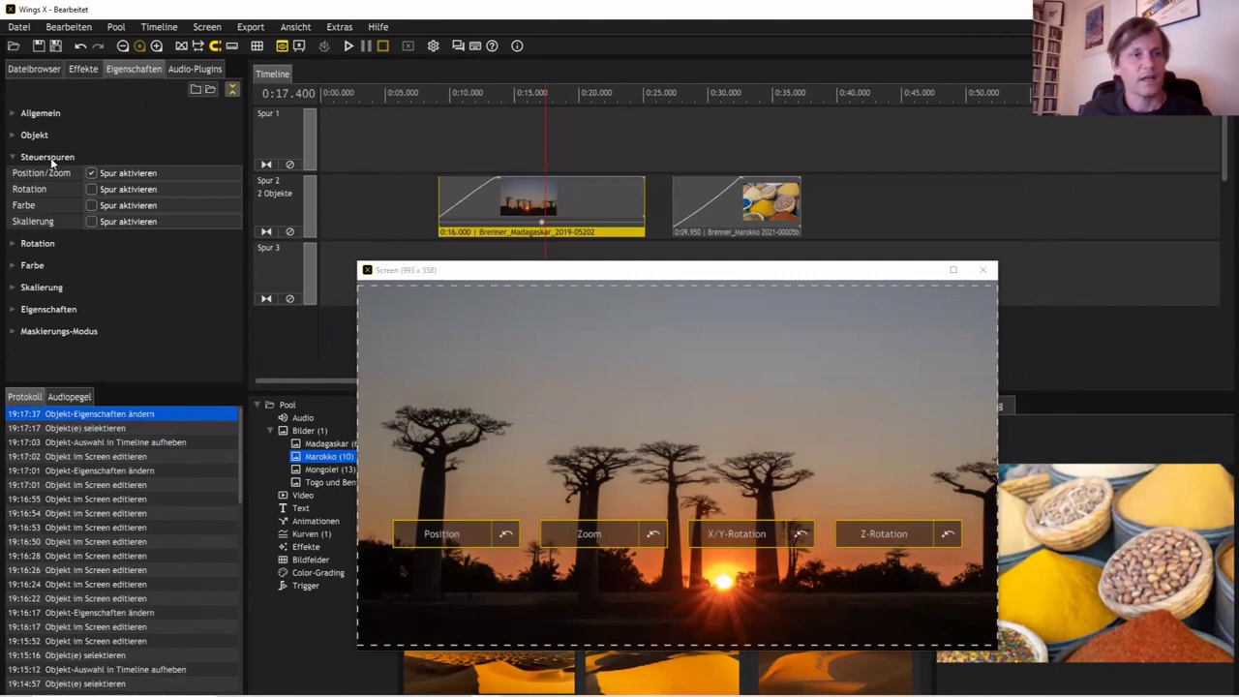
Step: Move the sunset clip's Position/Zoom control point to about 0:13.3, near the end of the fade-in
click(542, 222)
drag(539, 220, 537, 221)
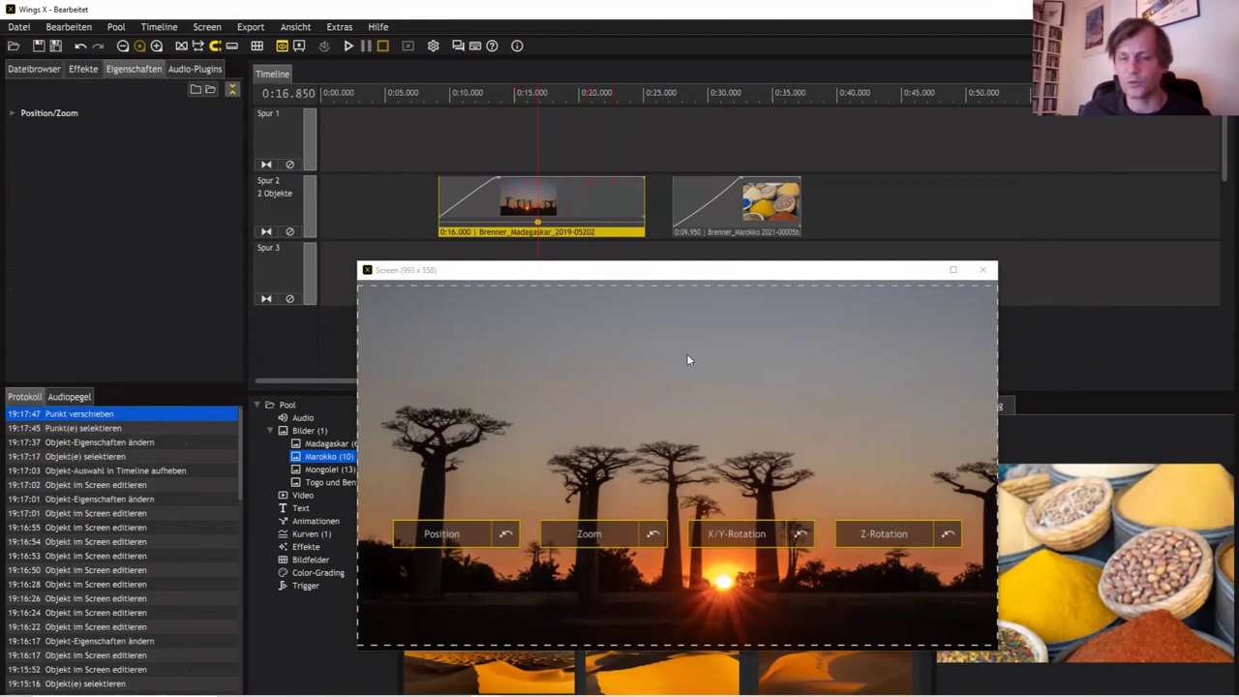
drag(535, 221, 493, 222)
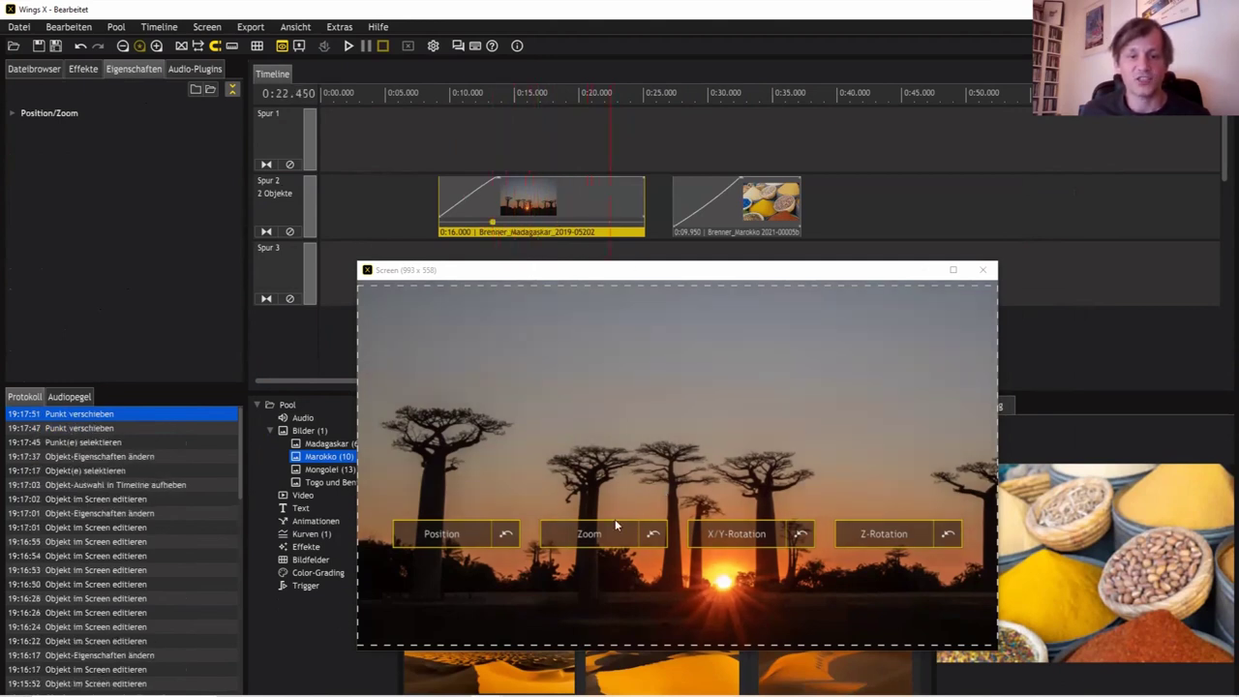
Step: At 0:22.450, zoom further into the sunset image and adjust its position to create a second control point, and preview the movement
drag(612, 529, 637, 504)
drag(657, 423, 669, 337)
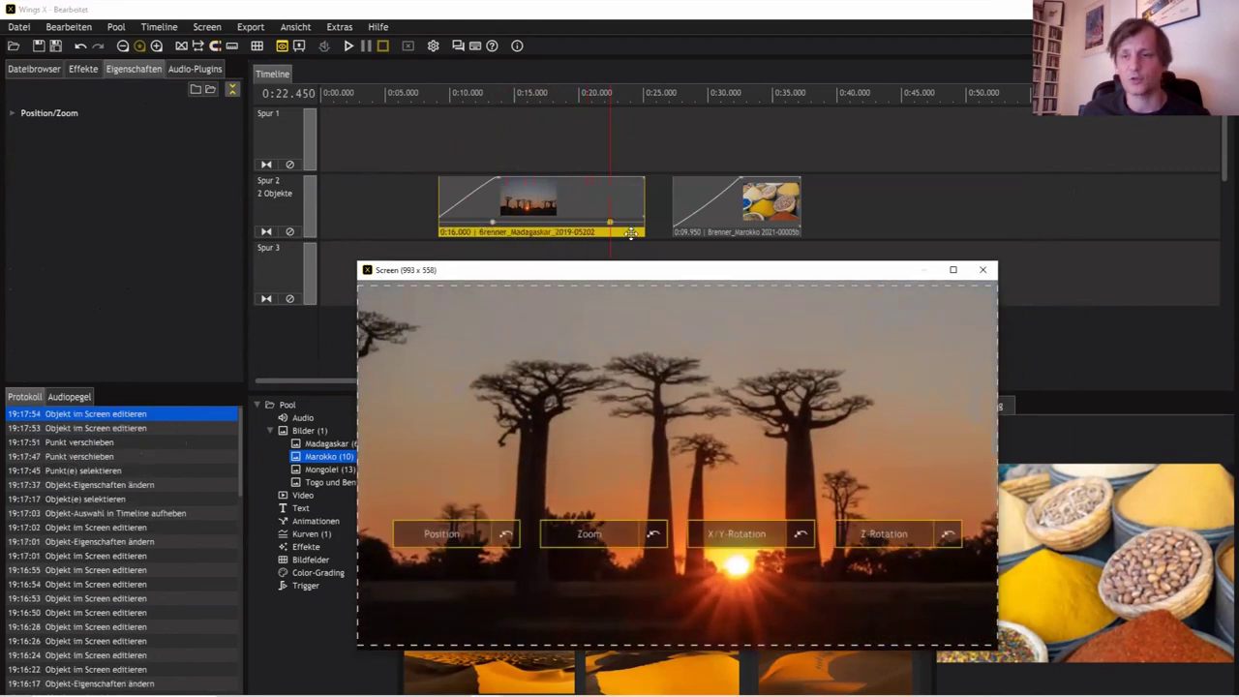
drag(499, 145, 566, 155)
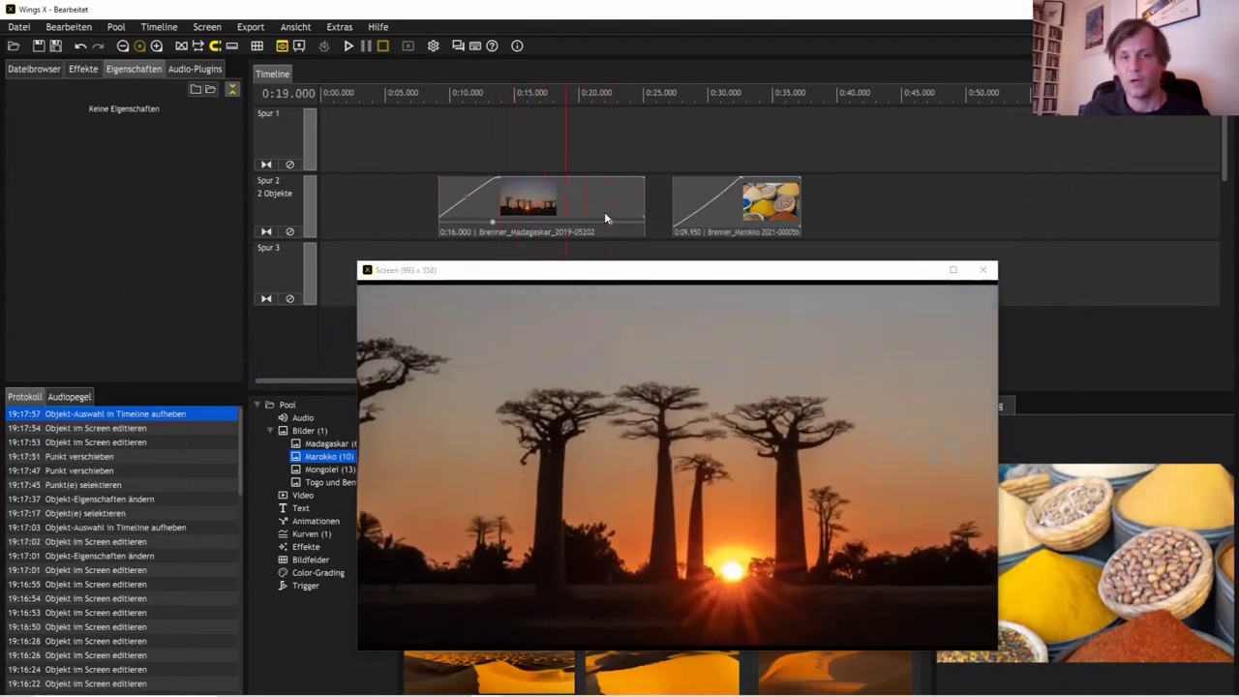
drag(504, 132, 550, 206)
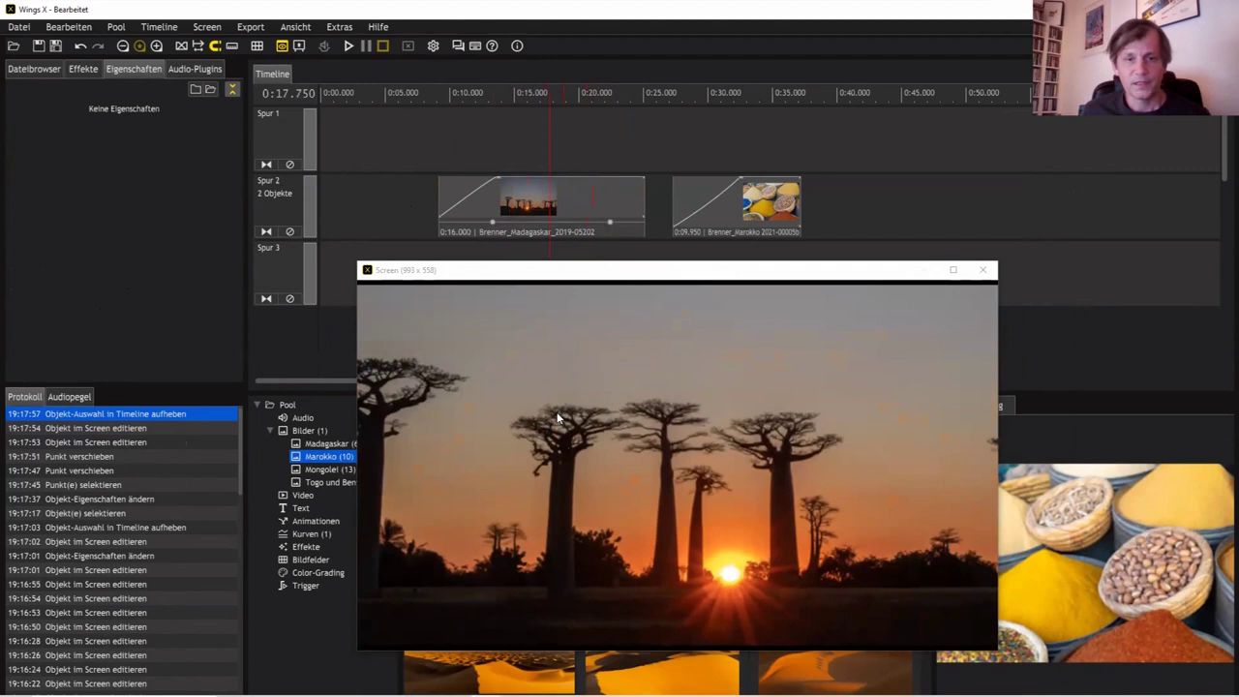
Step: At 0:17.750, shift the sunset image right and slightly up to add a middle control point, and preview the motion up to 0:22.450
click(622, 479)
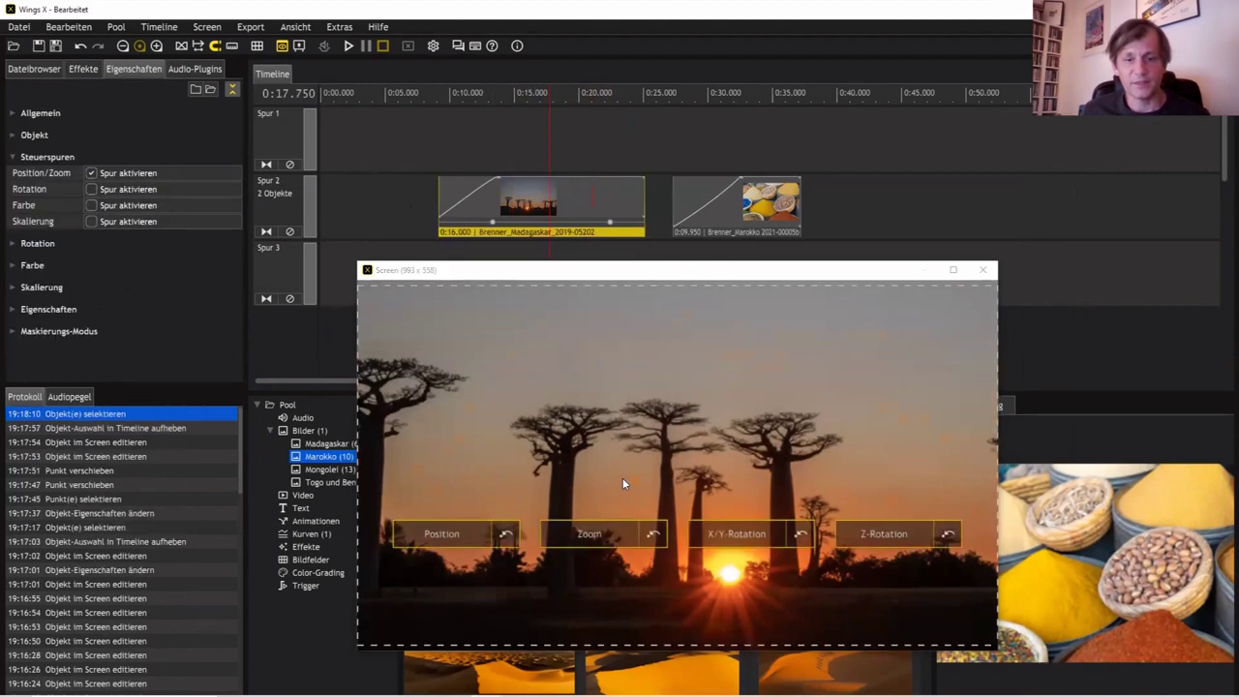
drag(635, 420, 684, 384)
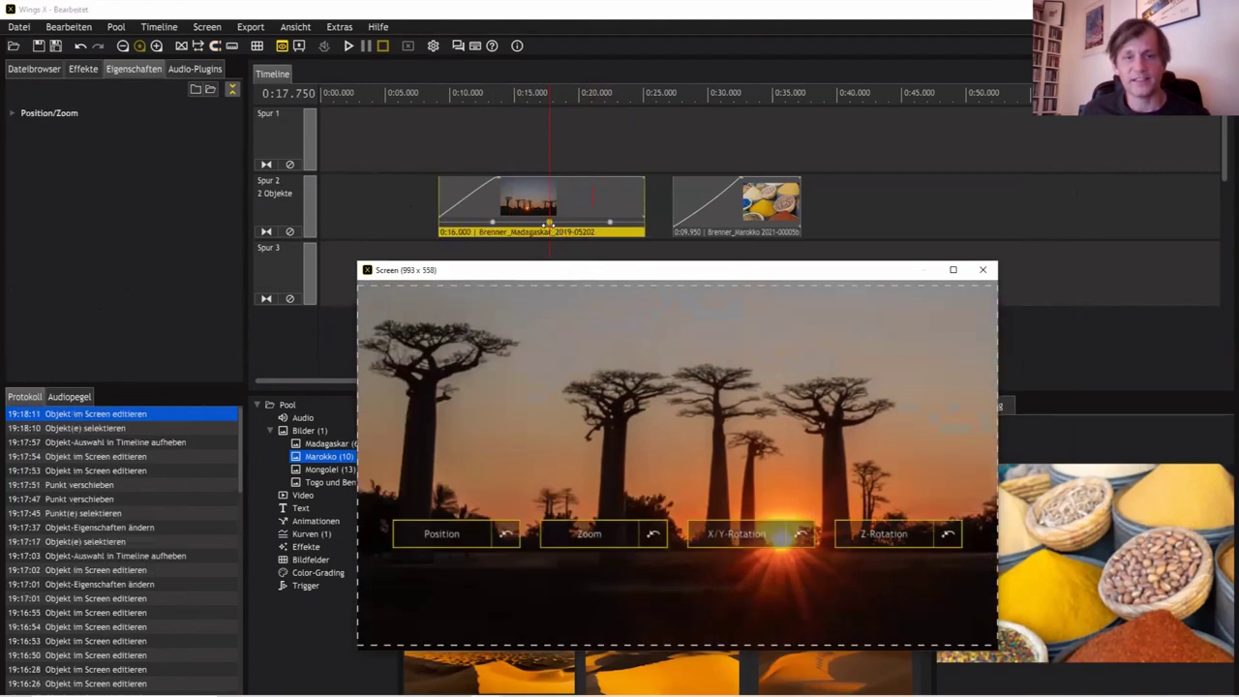
drag(505, 153, 608, 165)
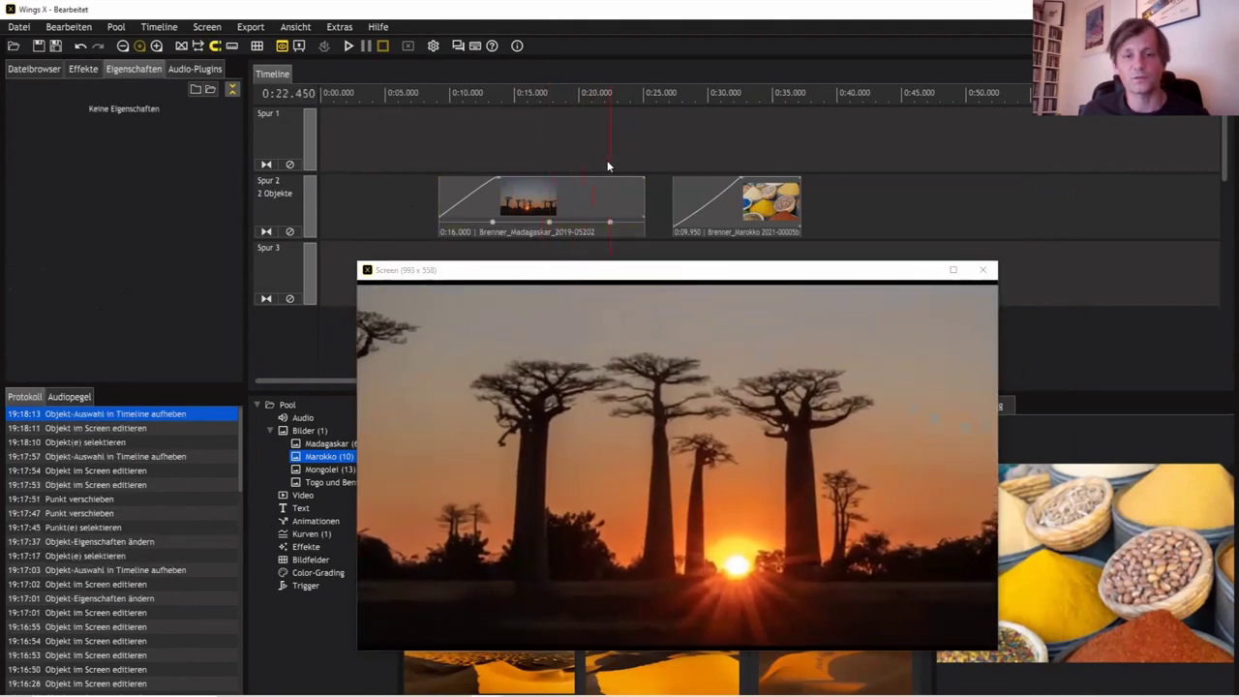
Step: Remove the sunset clip's control point at 0:22.450 and move the remaining middle point to 0:20.950
right_click(608, 222)
click(639, 268)
click(592, 223)
click(592, 223)
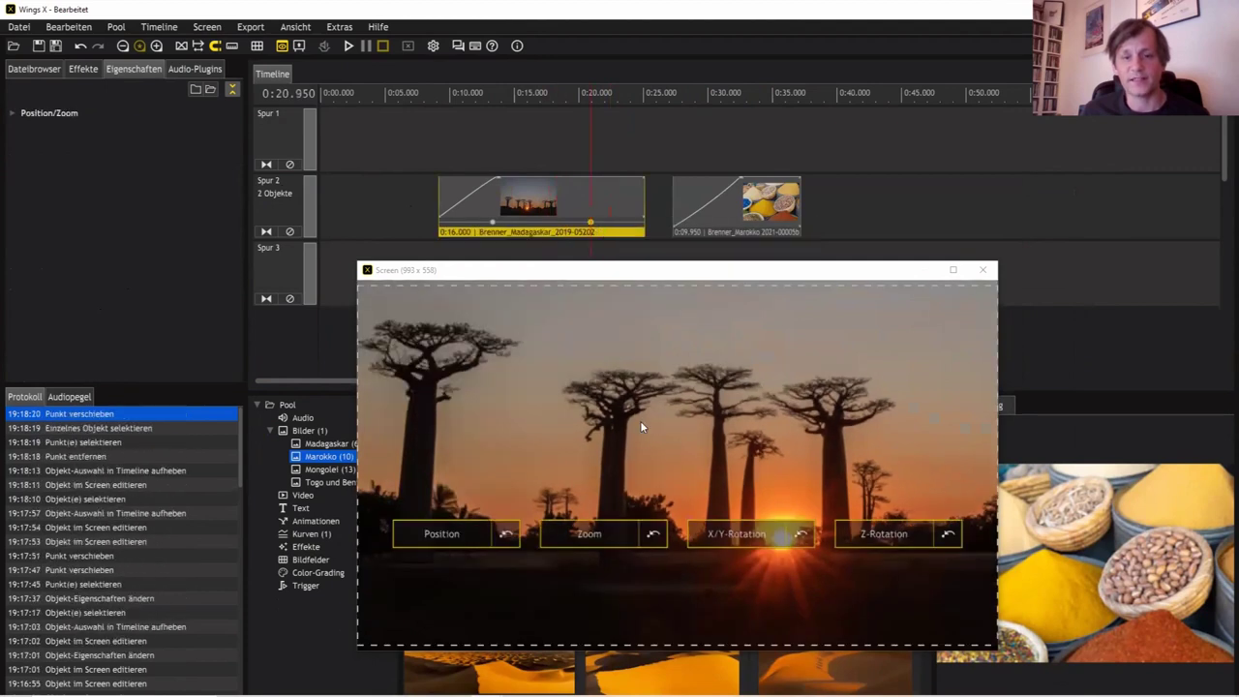
Step: Remove the sunset clip's Position/Zoom control point at 0:20.950 and return the playhead to the remaining point near the end of the fade-in
right_click(590, 221)
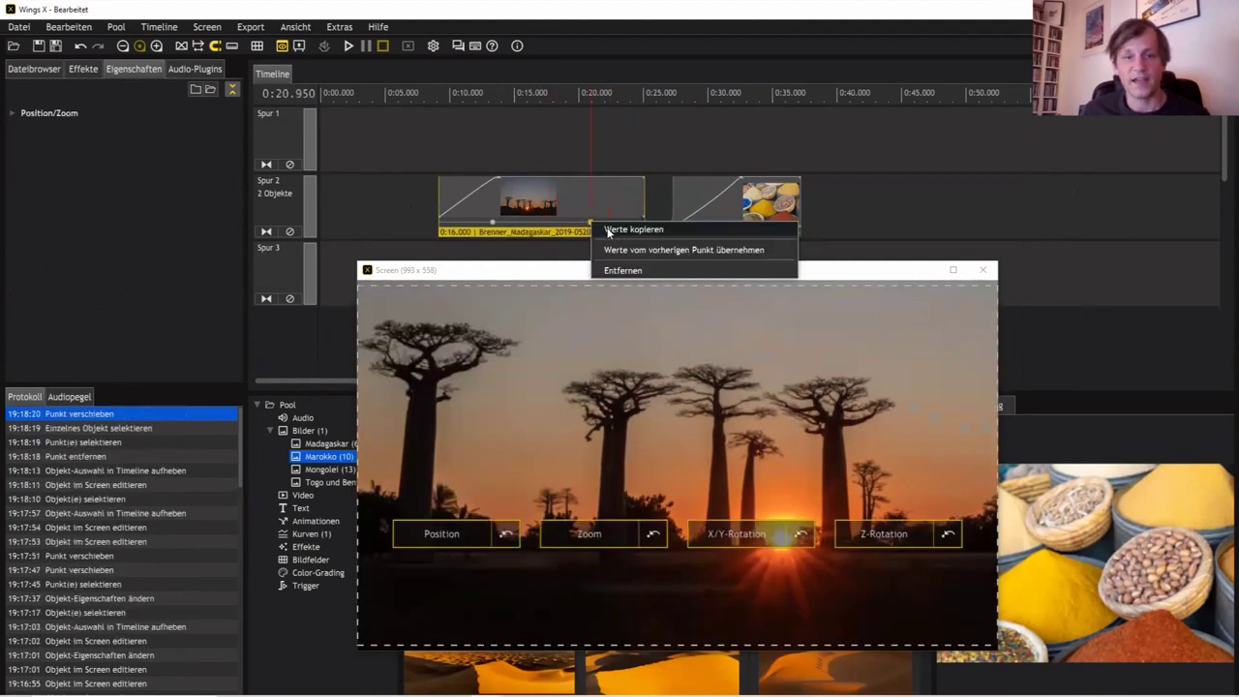
click(639, 271)
click(522, 140)
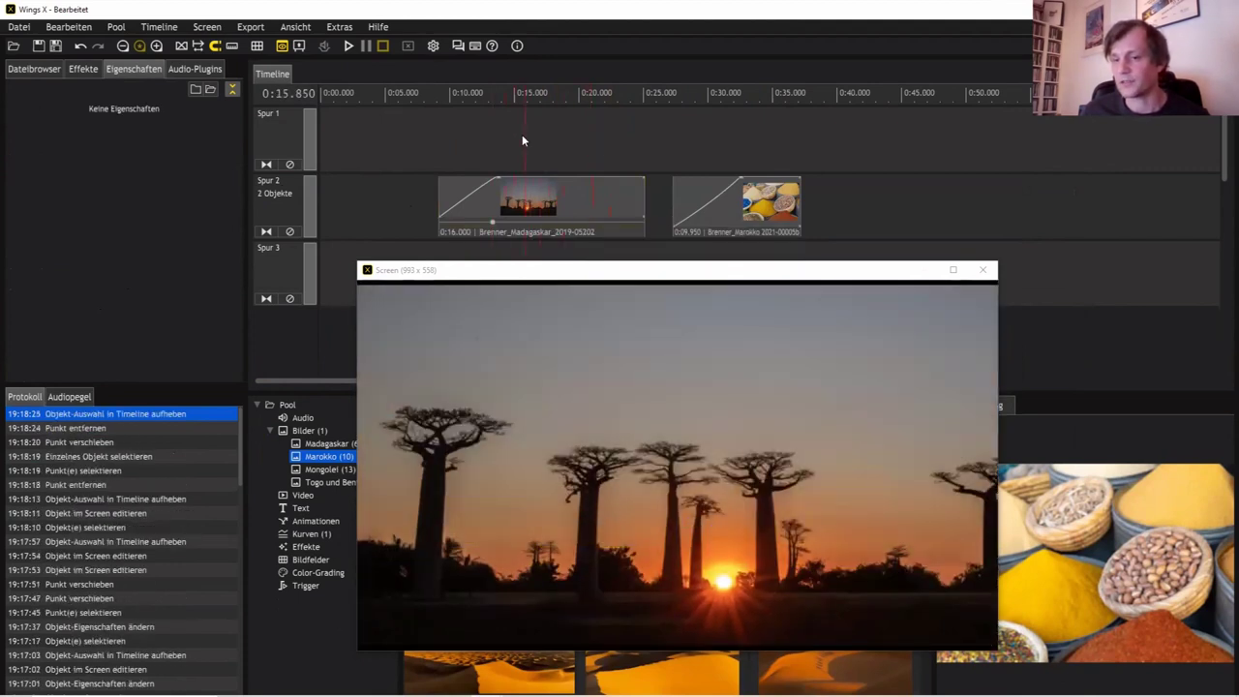
click(495, 146)
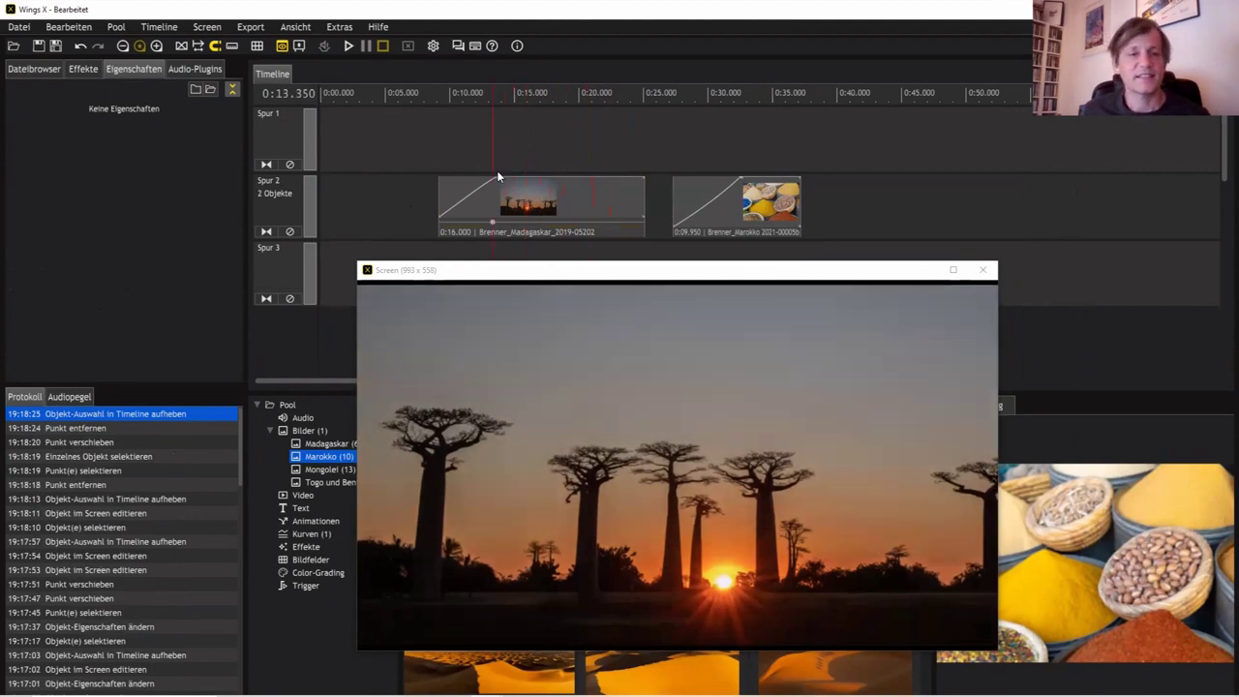
Step: Activate the Rotation control track for the sunset clip, tilt the image with Z-Rotation at its point at 0:17.150, and preview
click(531, 230)
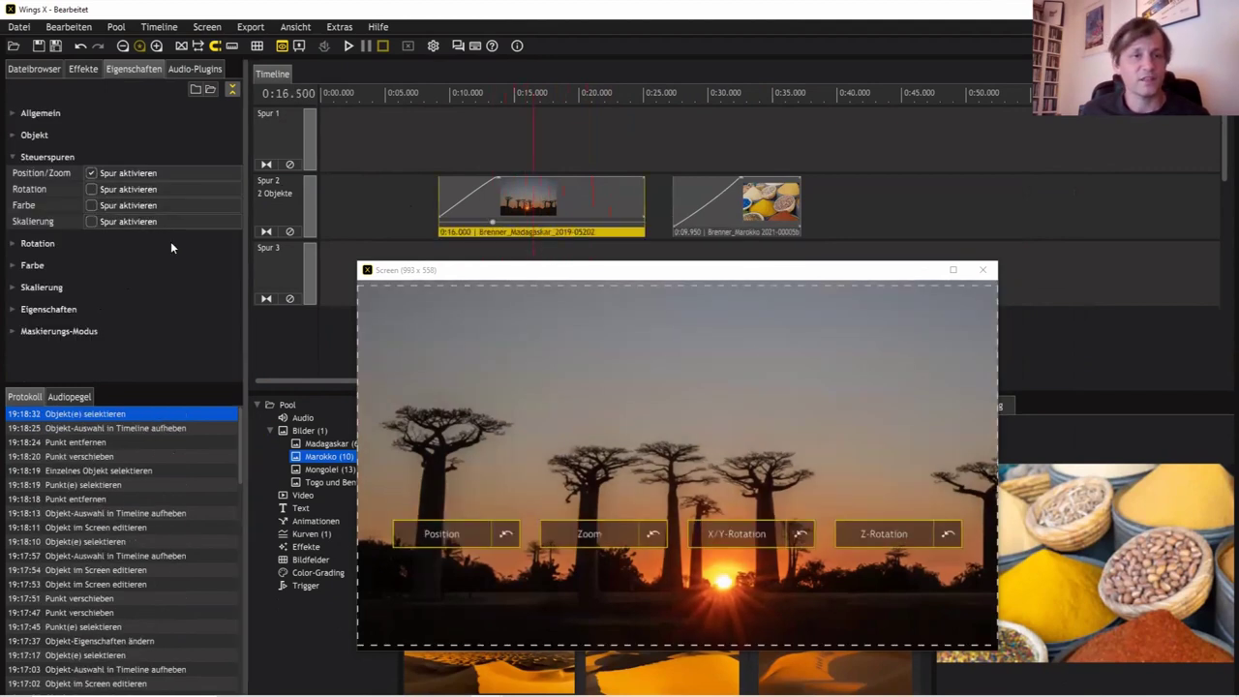
click(91, 189)
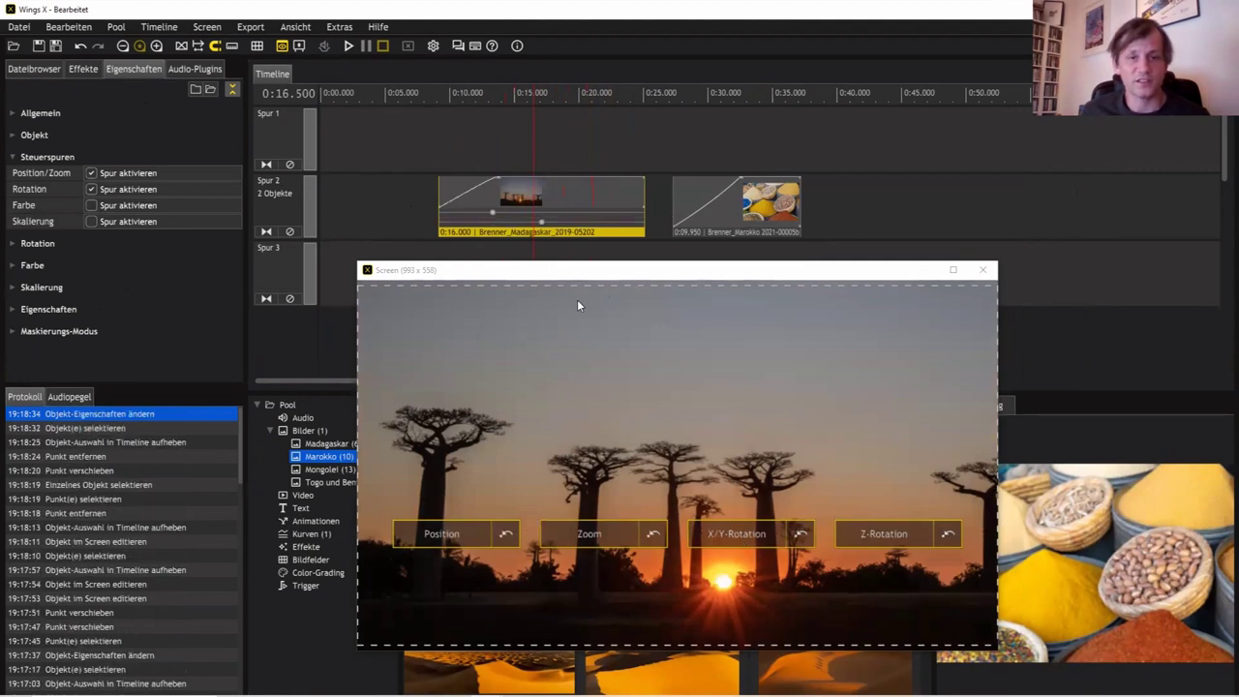
click(541, 221)
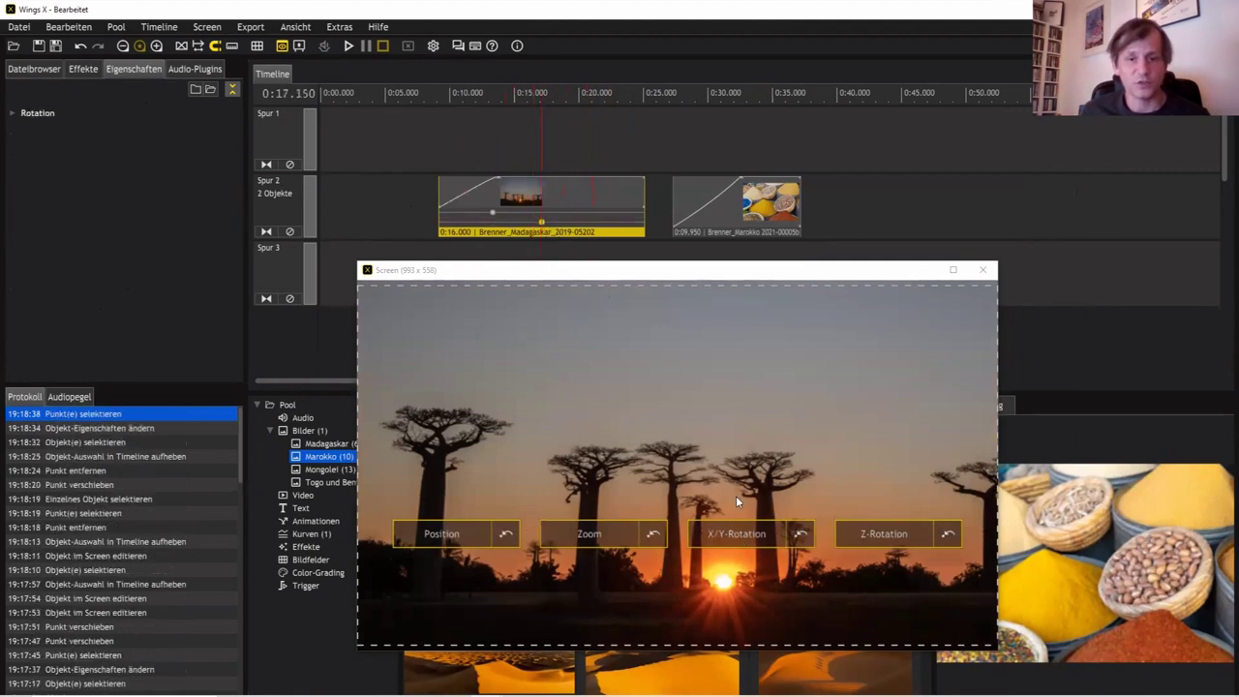
drag(922, 535, 618, 243)
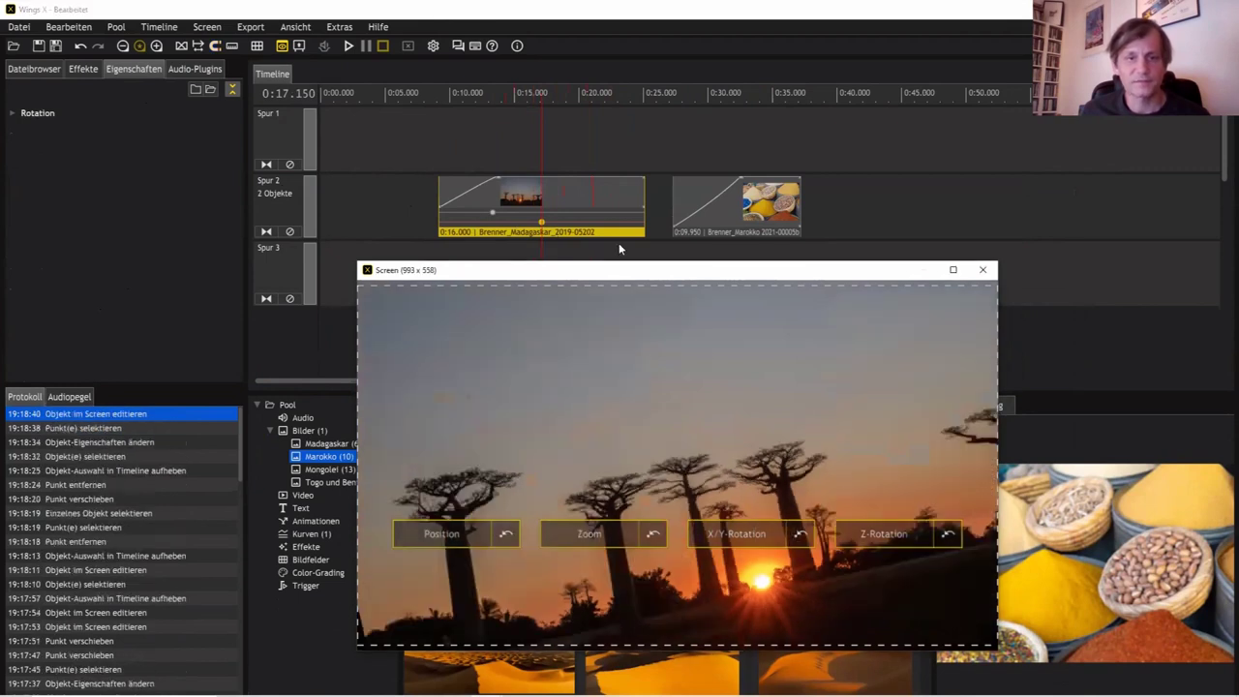
click(516, 153)
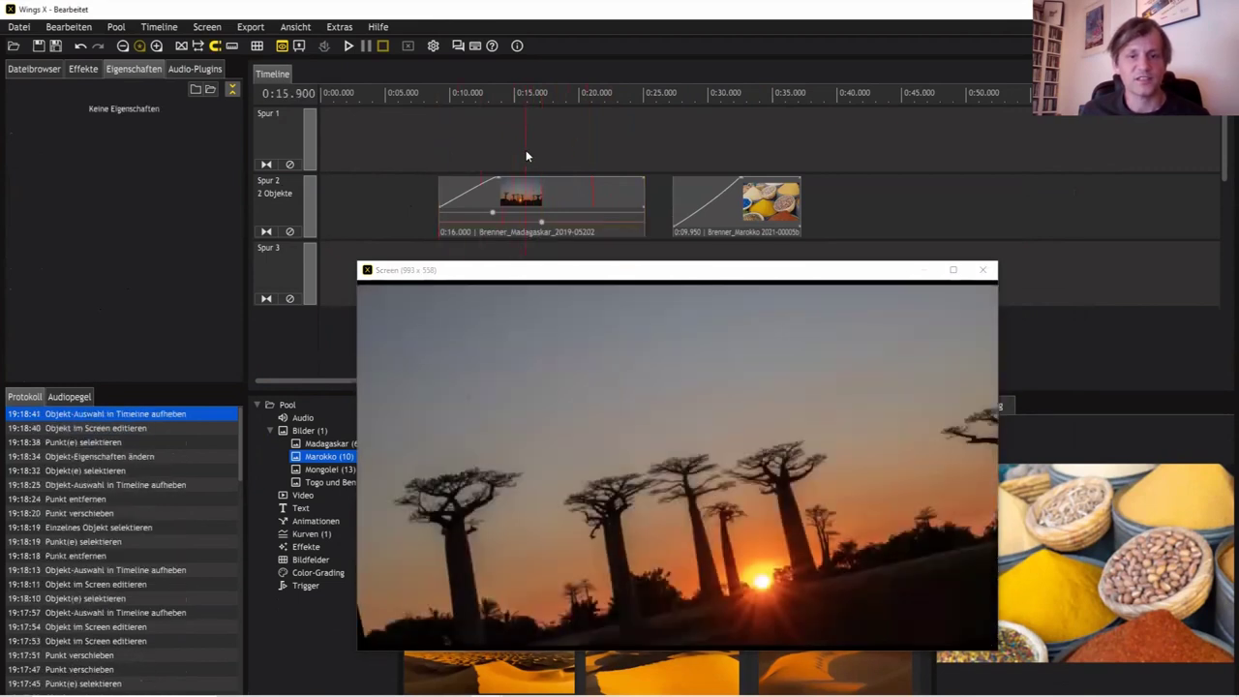
click(525, 155)
Step: At 0:22.500, zoom further into the sunset image to add a second Position/Zoom control point, and preview the movement
click(610, 232)
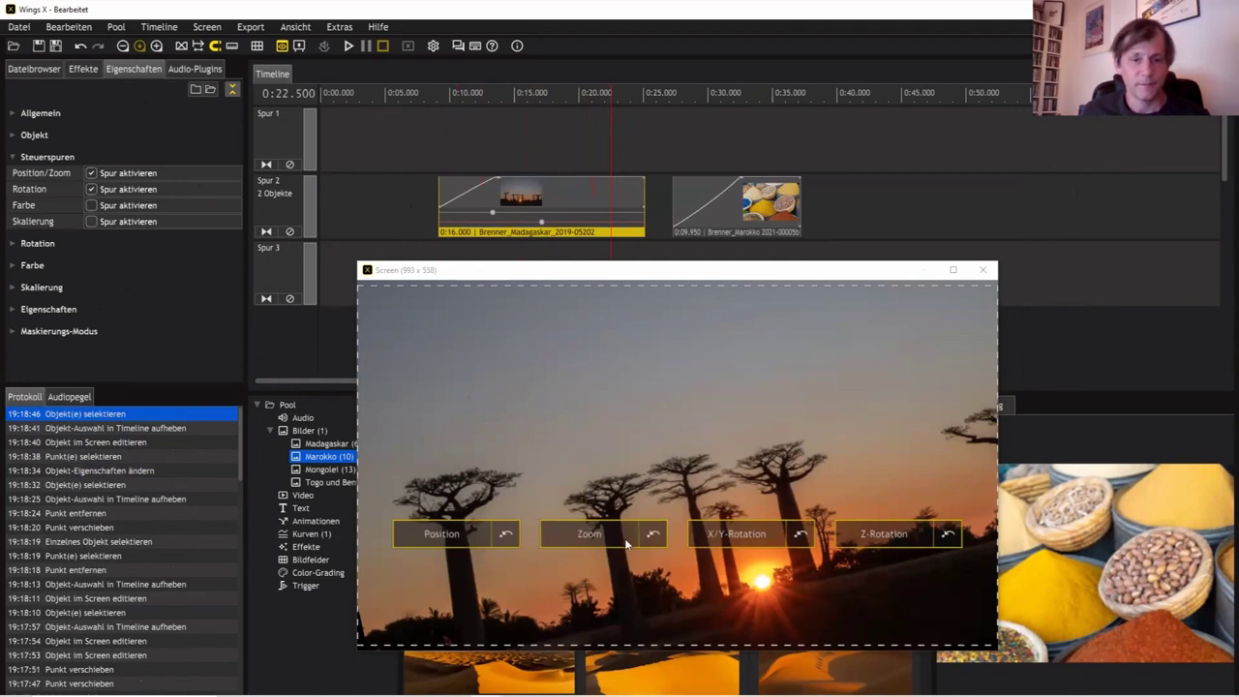
click(604, 442)
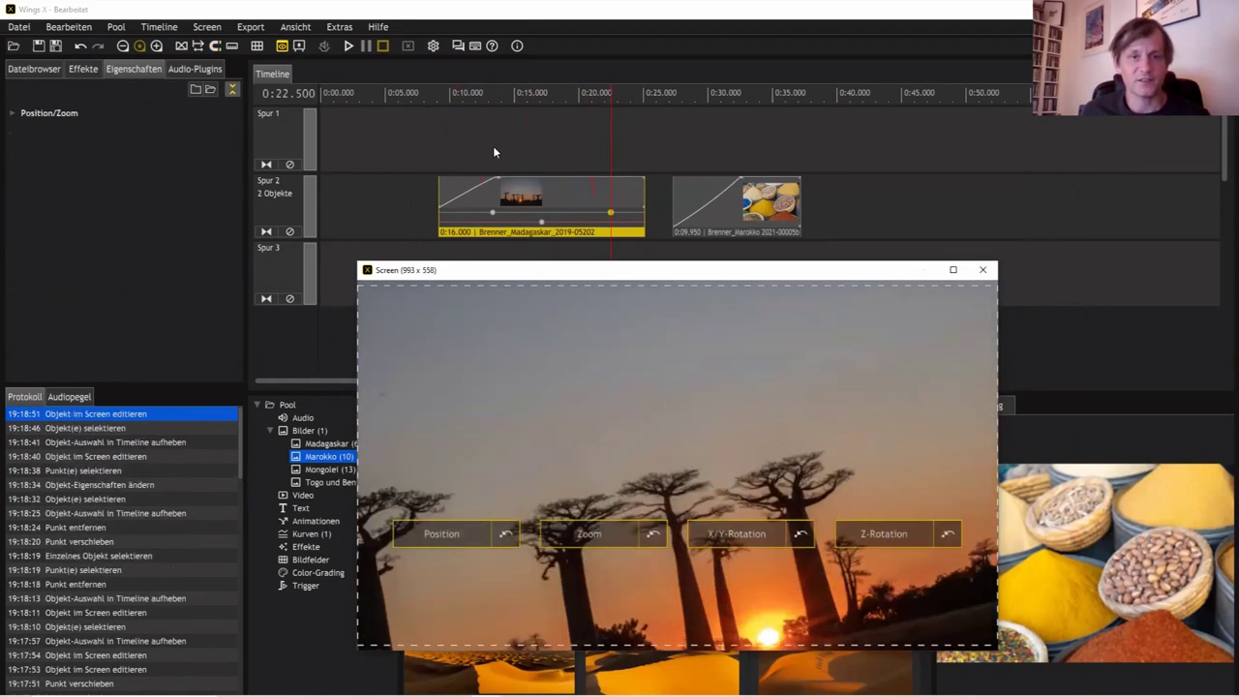
click(493, 147)
click(530, 142)
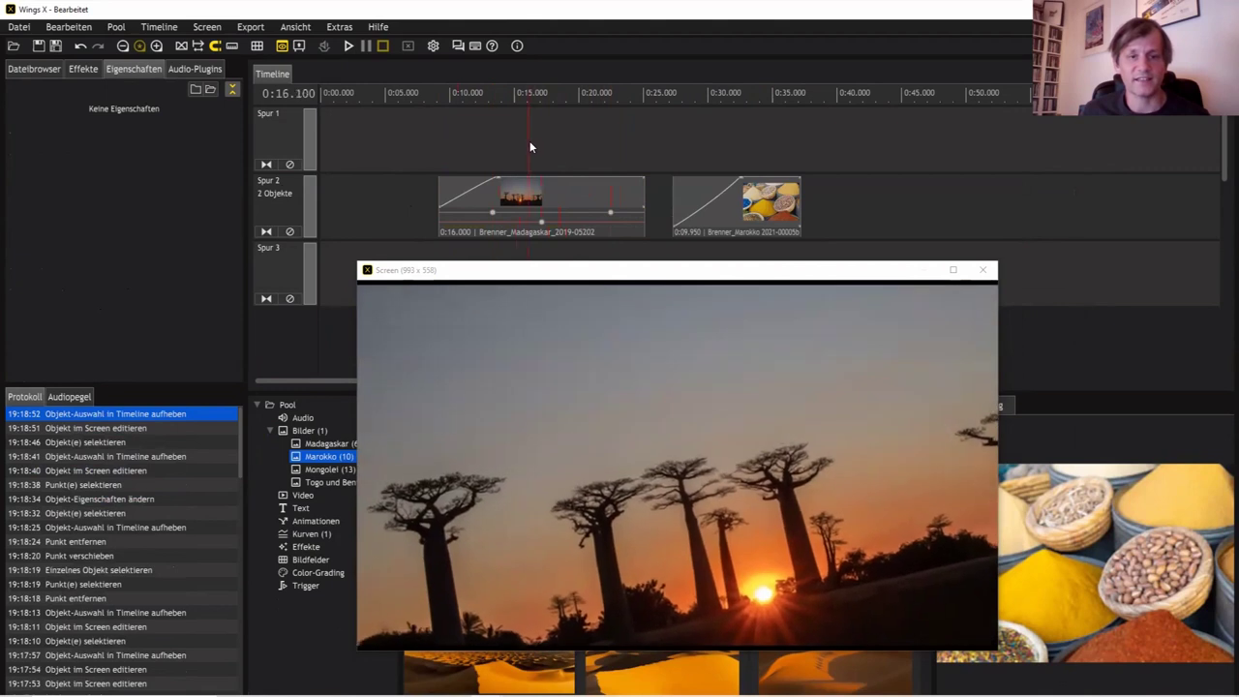
Step: Move the rotation point to about 0:15.7, tilt the image the opposite way at 0:20.100 for a second rotation point, and preview
drag(542, 222, 523, 221)
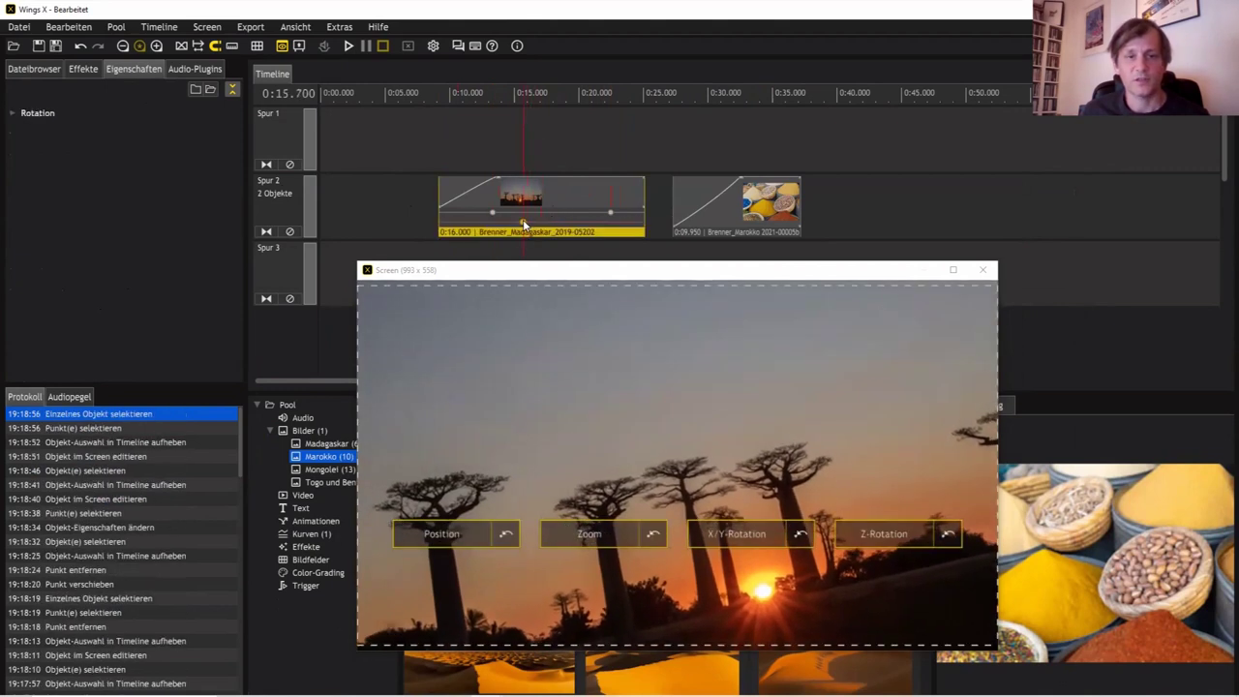
click(579, 230)
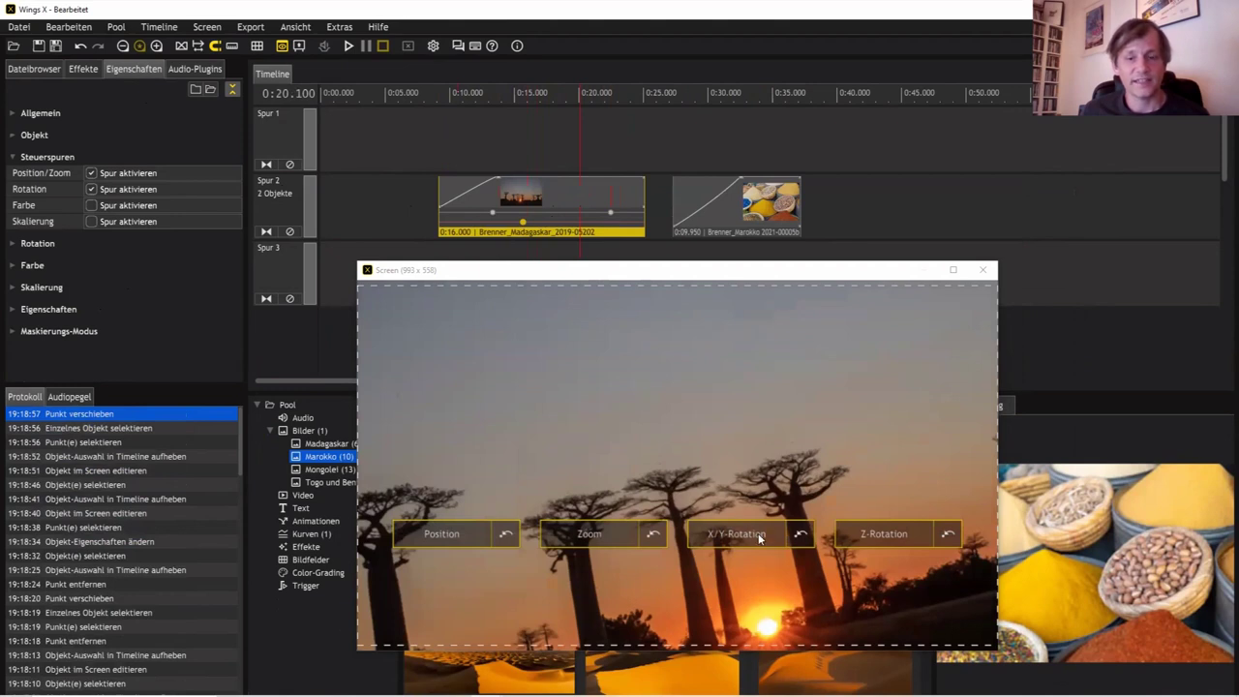
drag(760, 530, 735, 505)
click(795, 536)
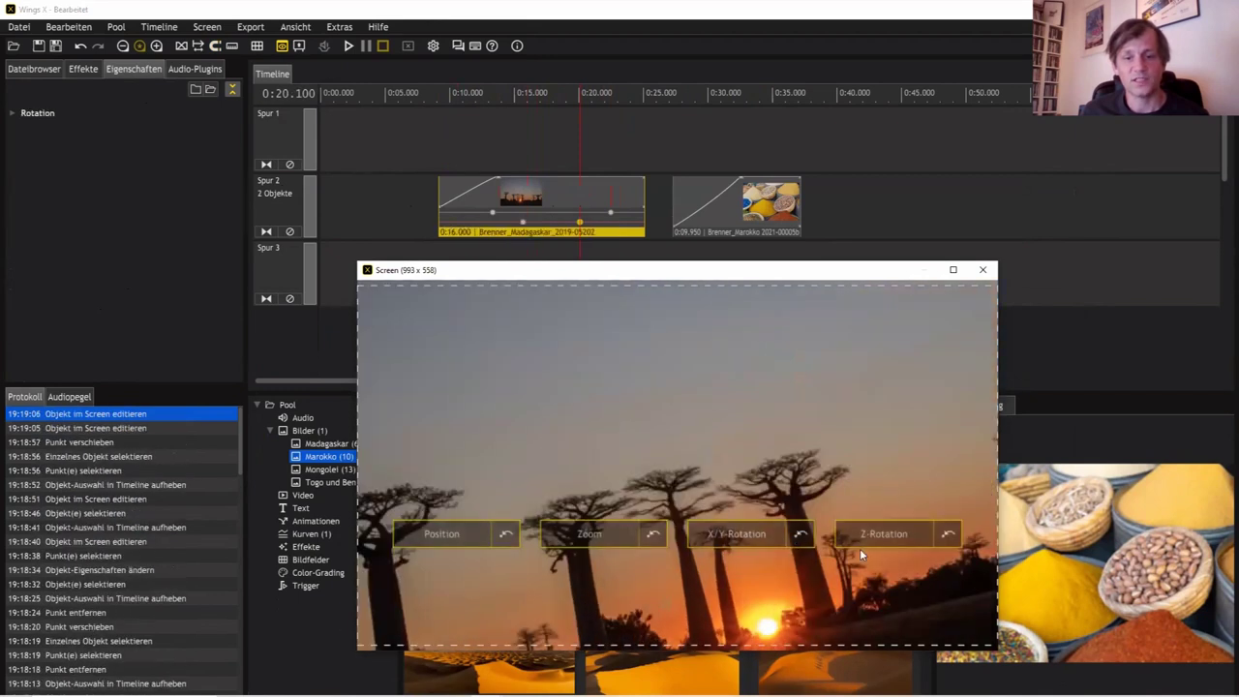
drag(879, 531, 881, 560)
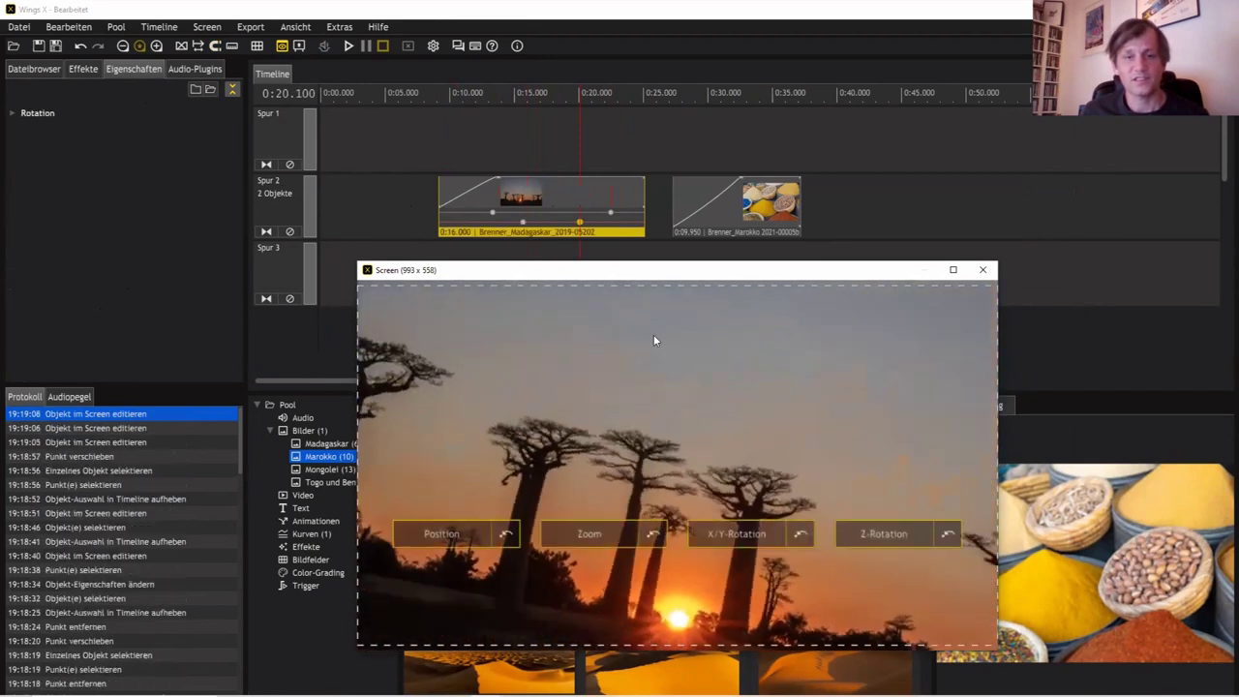
key(space)
click(508, 147)
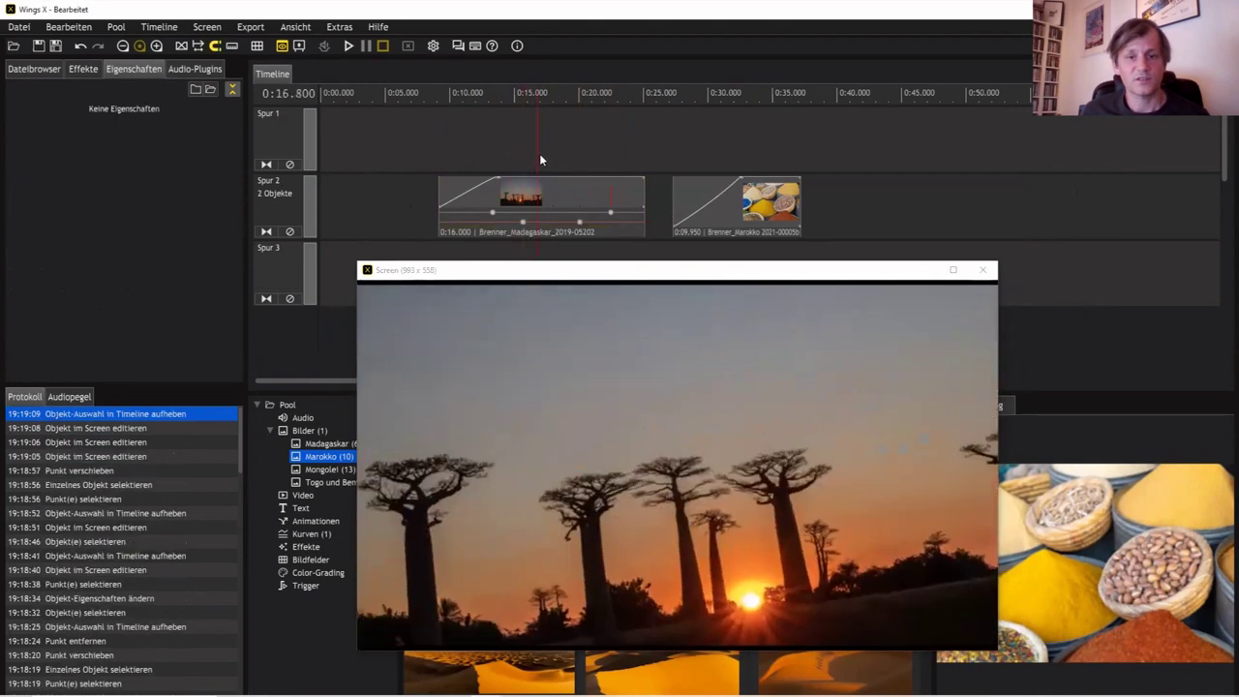
key(space)
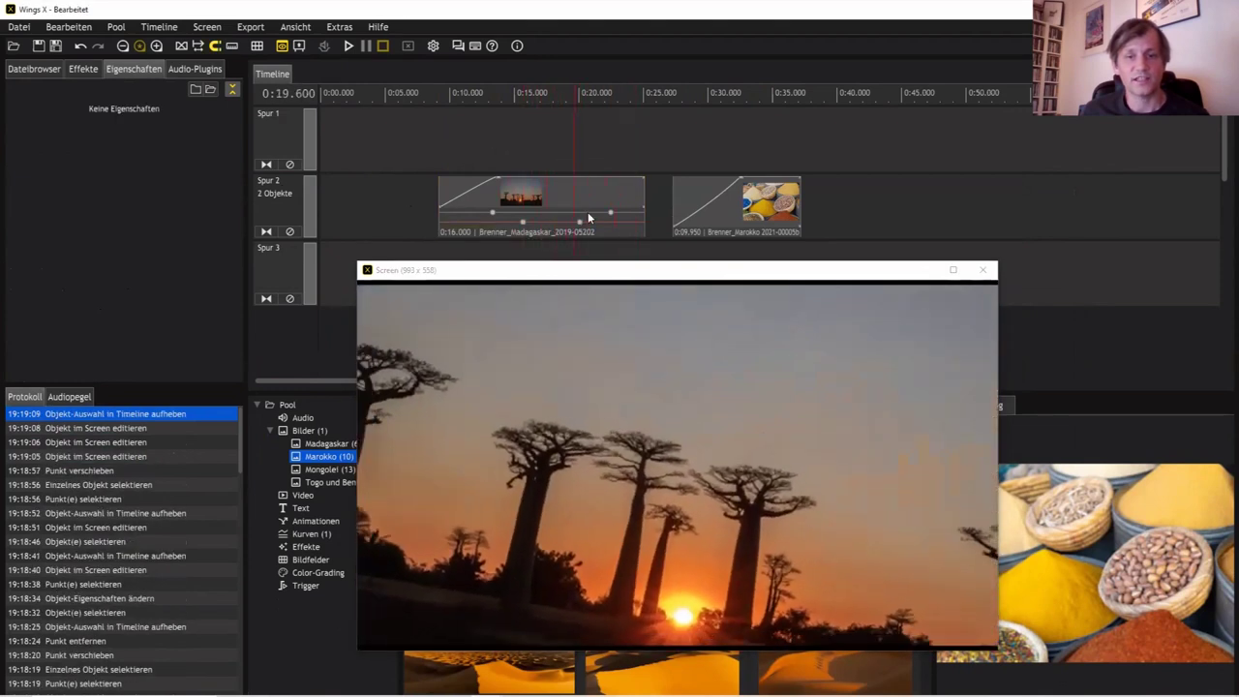
Step: Spread the two rotation points to about 0:14.6 and 0:22, and preview the combined movement up to 0:22.800
drag(579, 223, 604, 221)
click(520, 222)
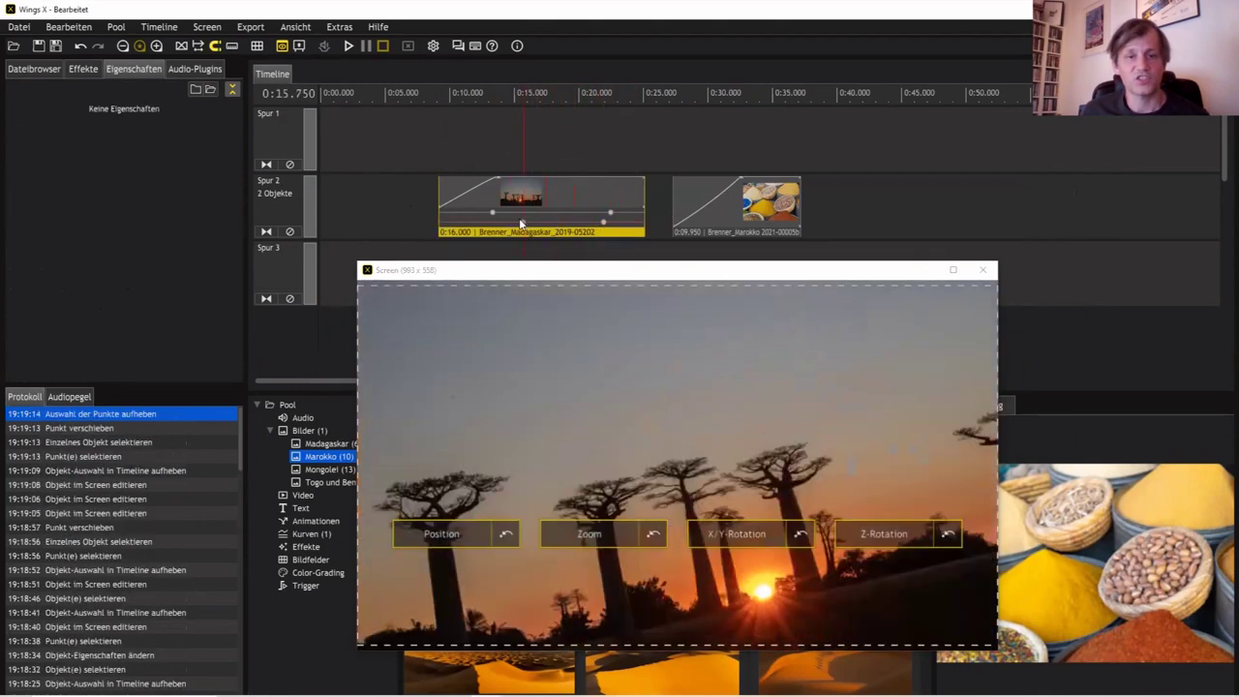
drag(520, 221, 508, 222)
drag(488, 149, 614, 144)
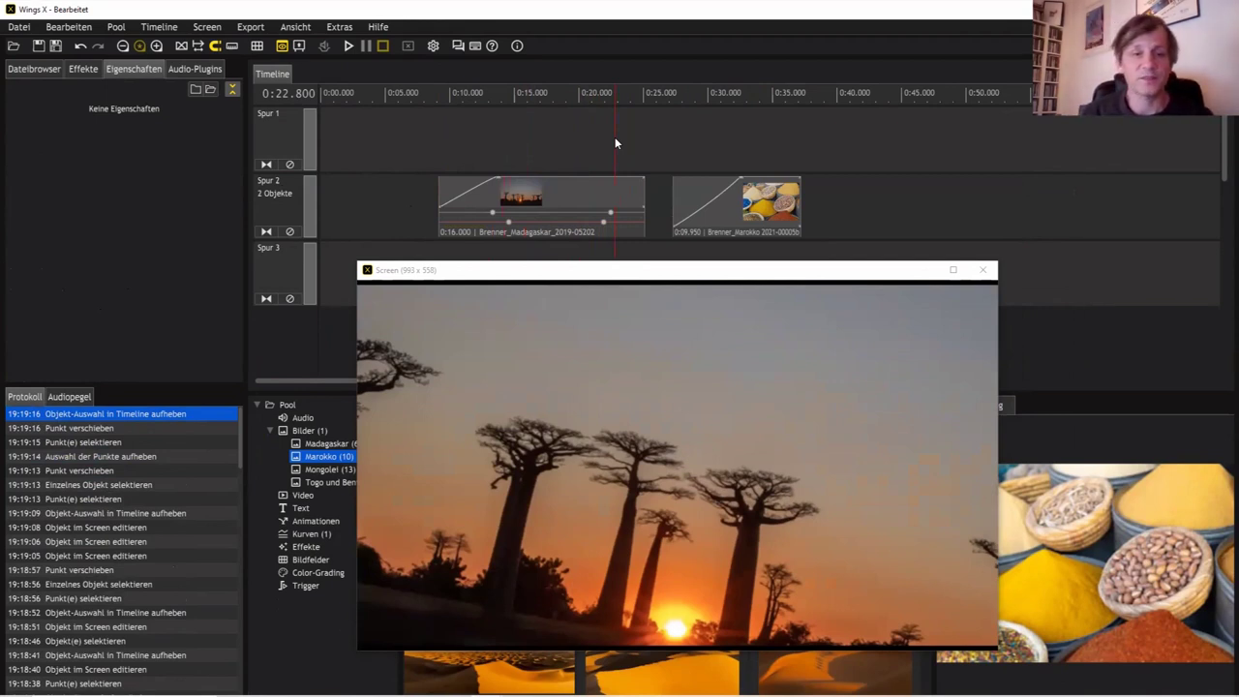
Step: Examine the commands available for the sunset clip's control curve and for the clip itself
click(568, 229)
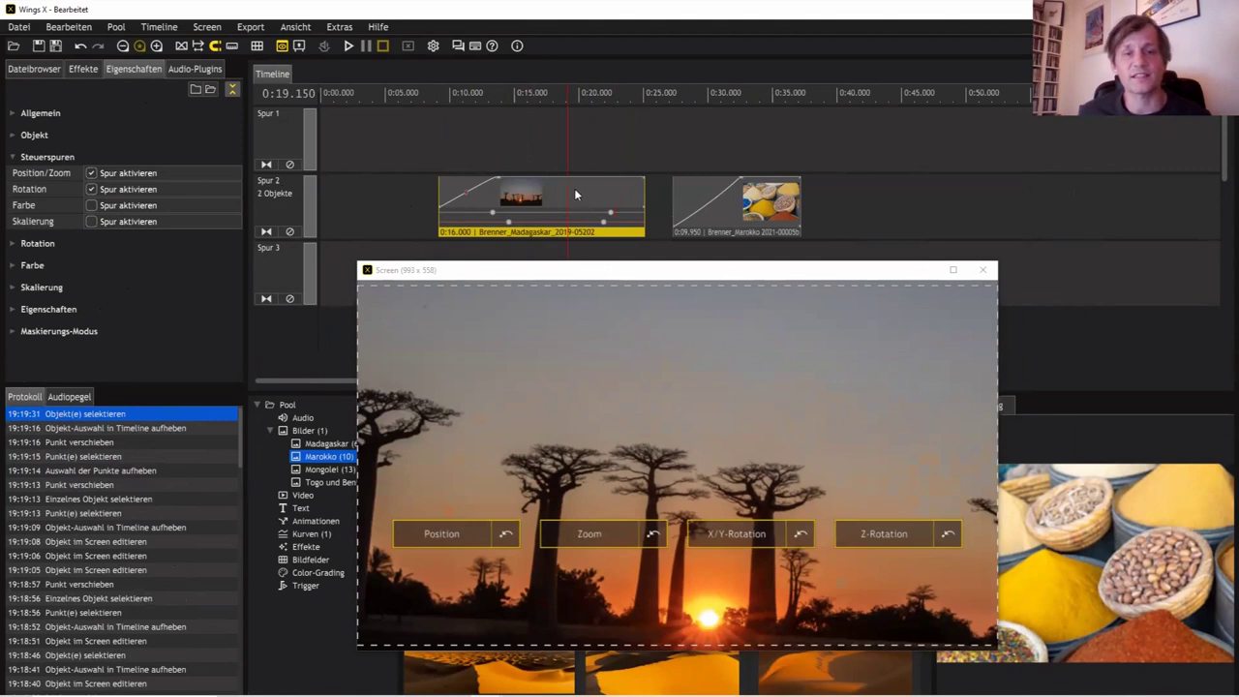
right_click(575, 195)
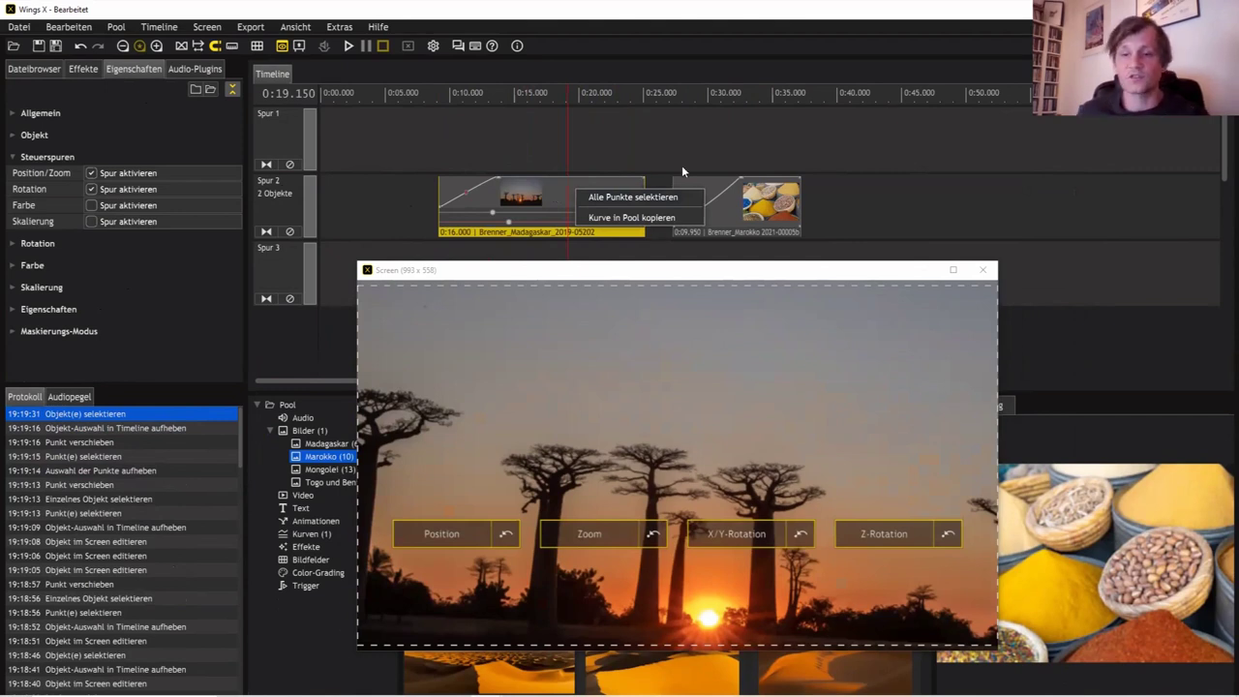
click(554, 191)
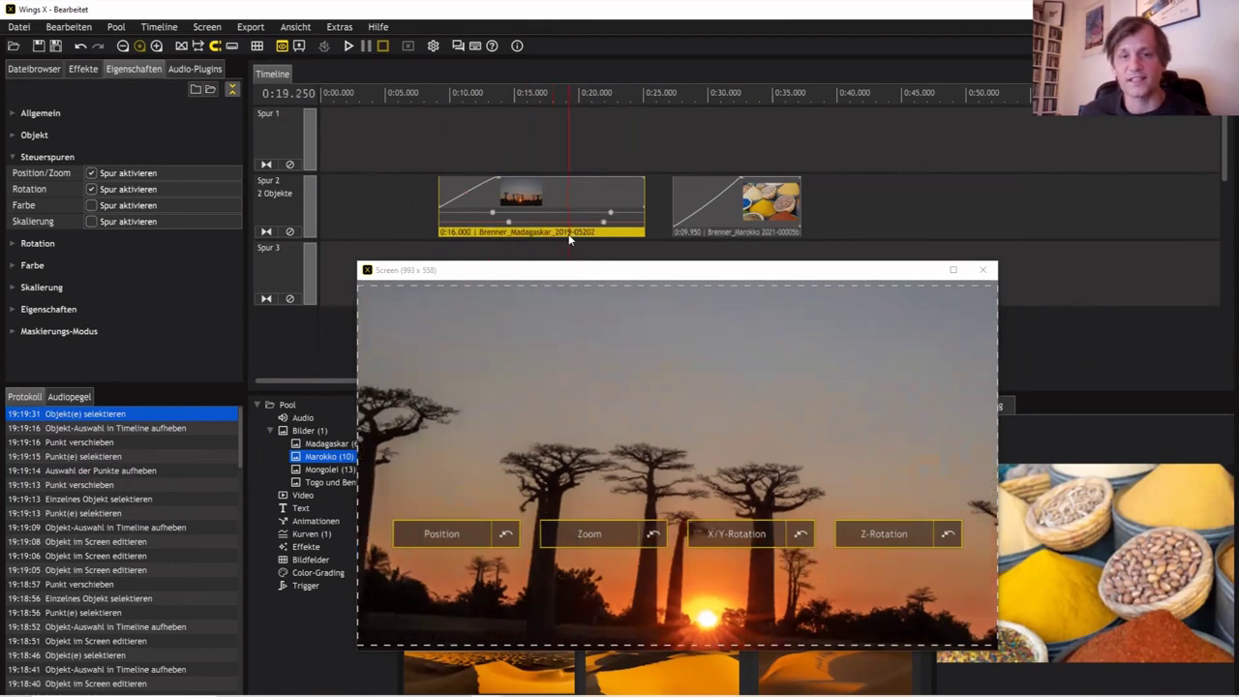
right_click(569, 234)
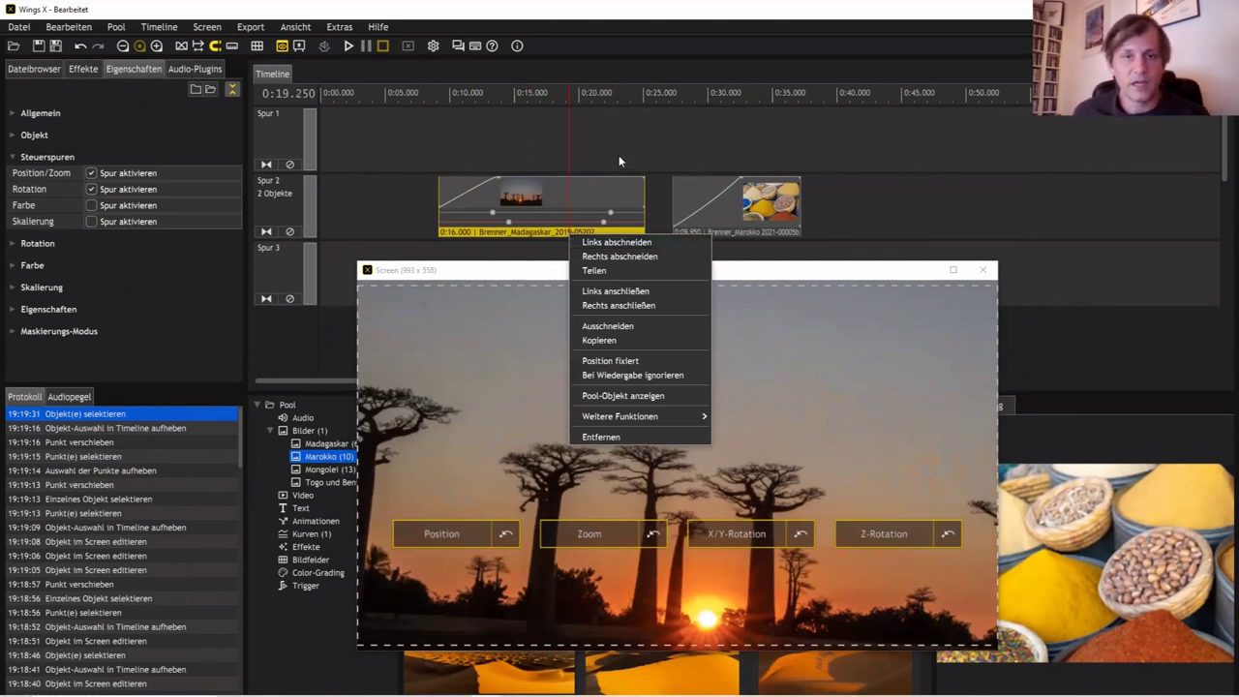
click(613, 152)
drag(585, 160, 549, 118)
click(546, 229)
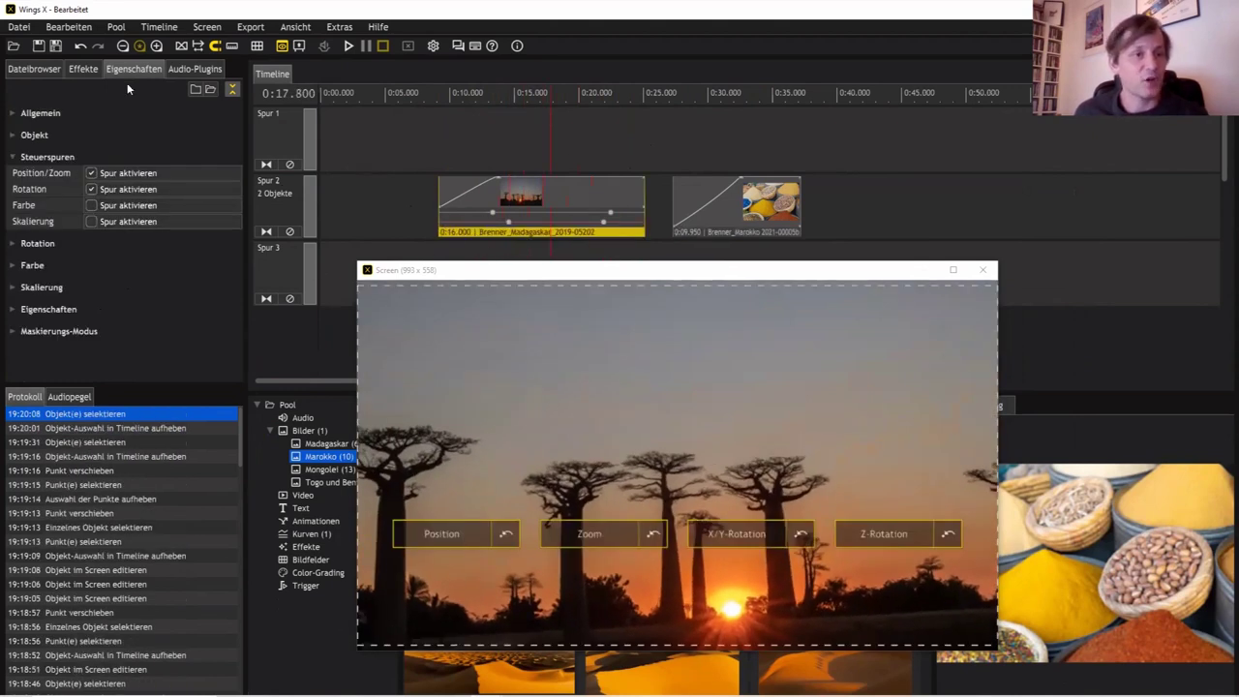
Step: Show audio files in the file browser, open the Wings X Kurs folder, and add its Musik folder to the pool's Audio category
click(38, 70)
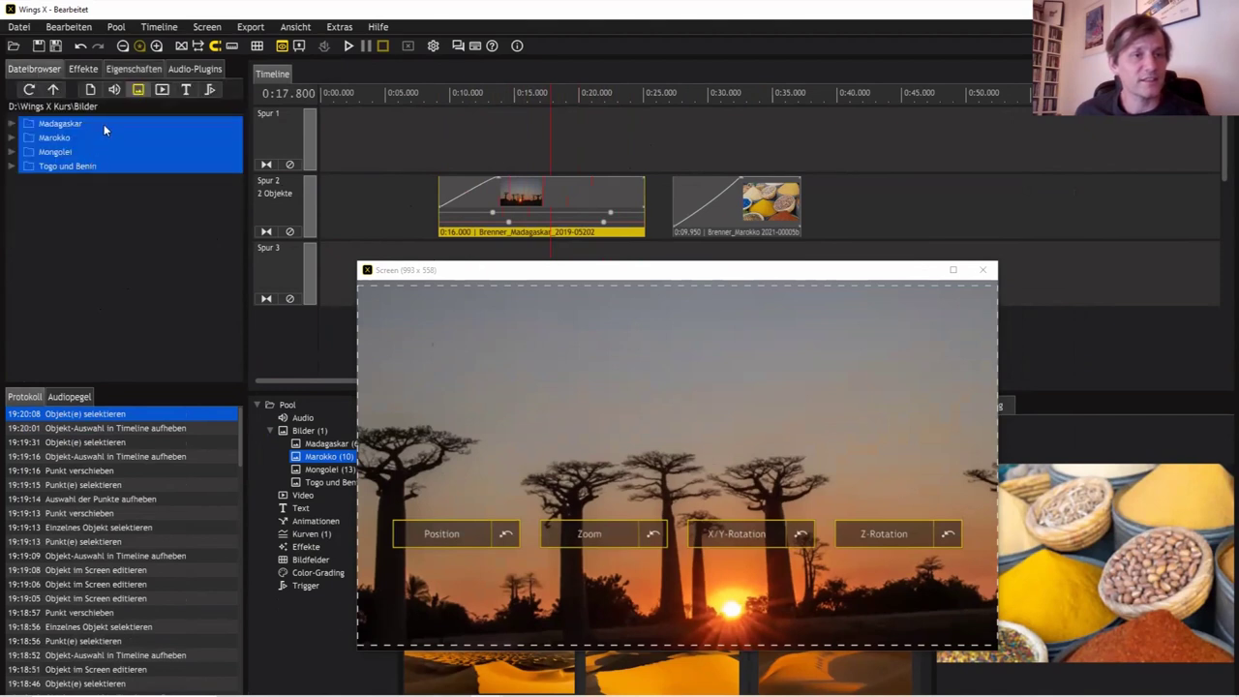
click(114, 89)
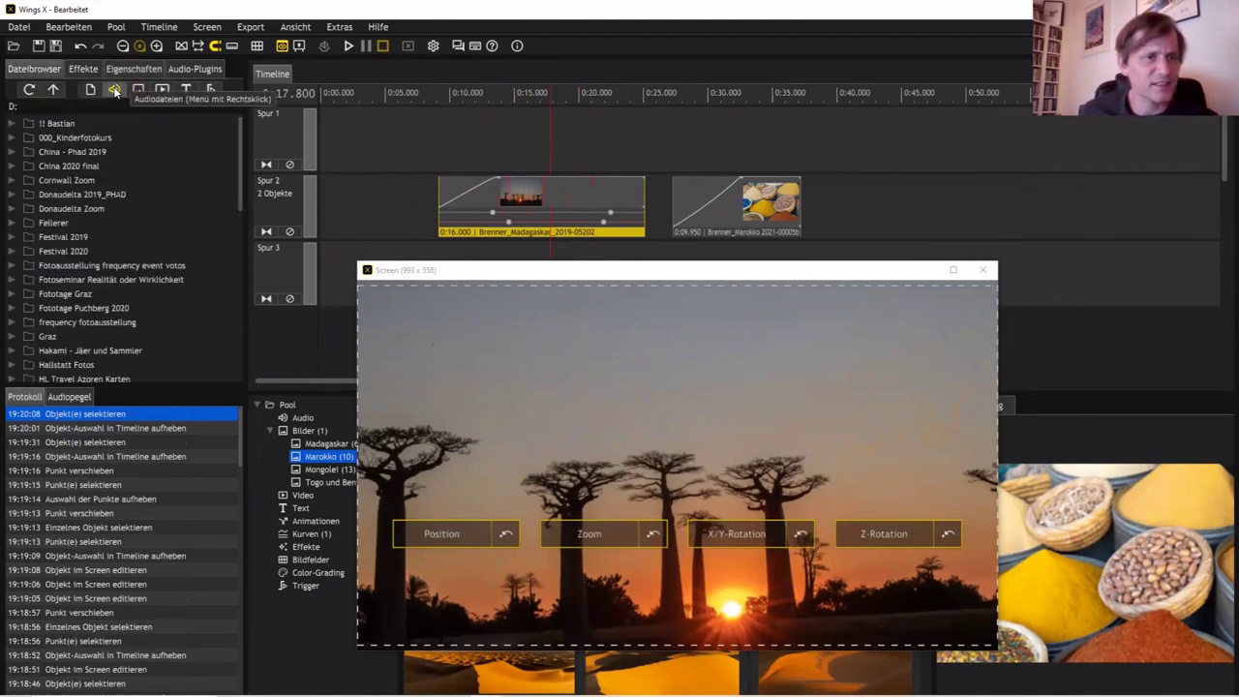
scroll(67, 222, down, 10)
double_click(77, 362)
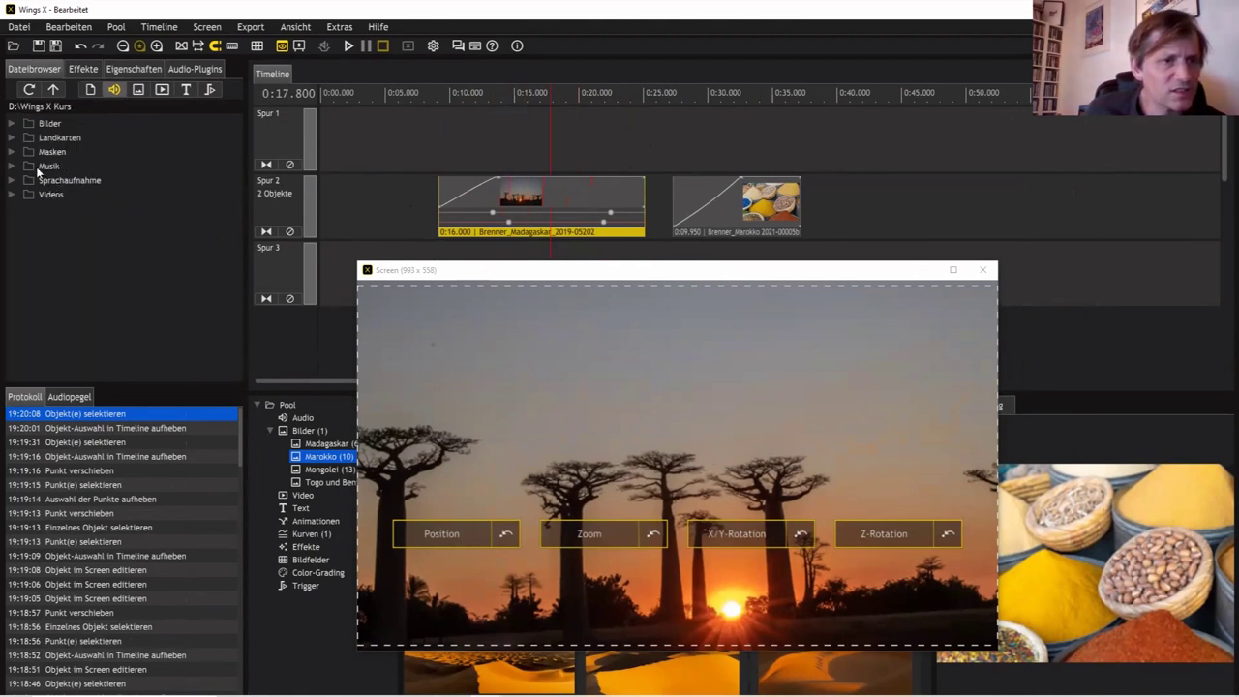
click(46, 166)
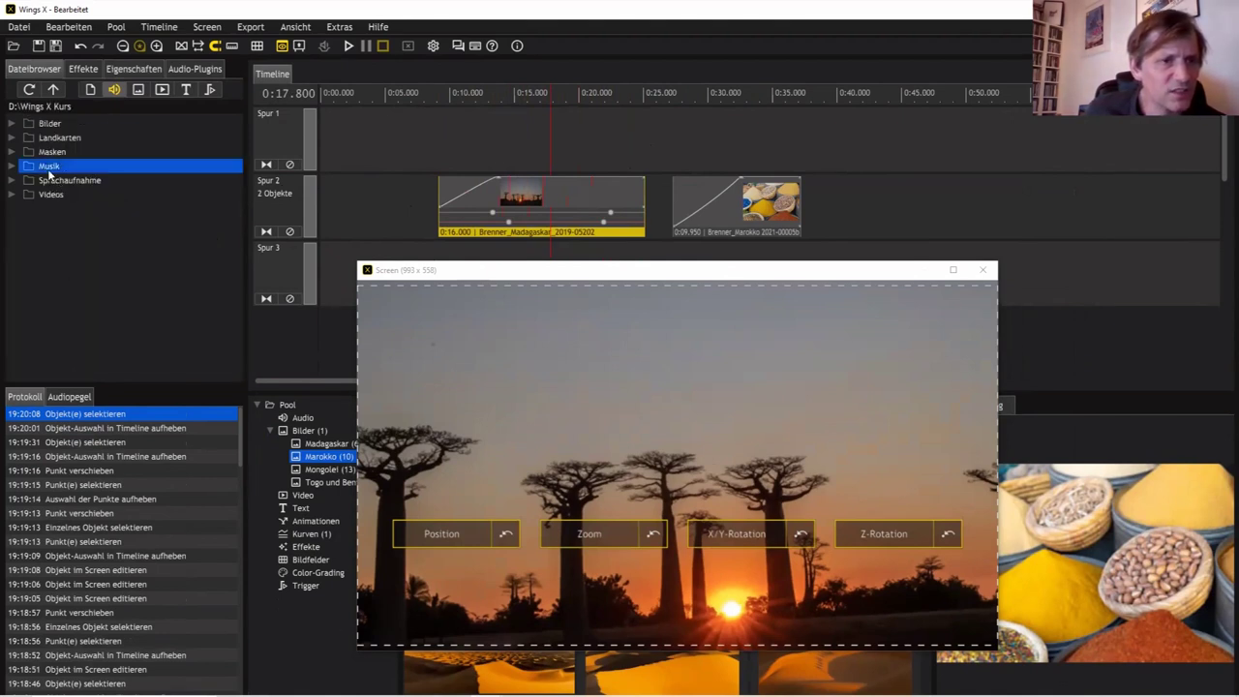
click(295, 417)
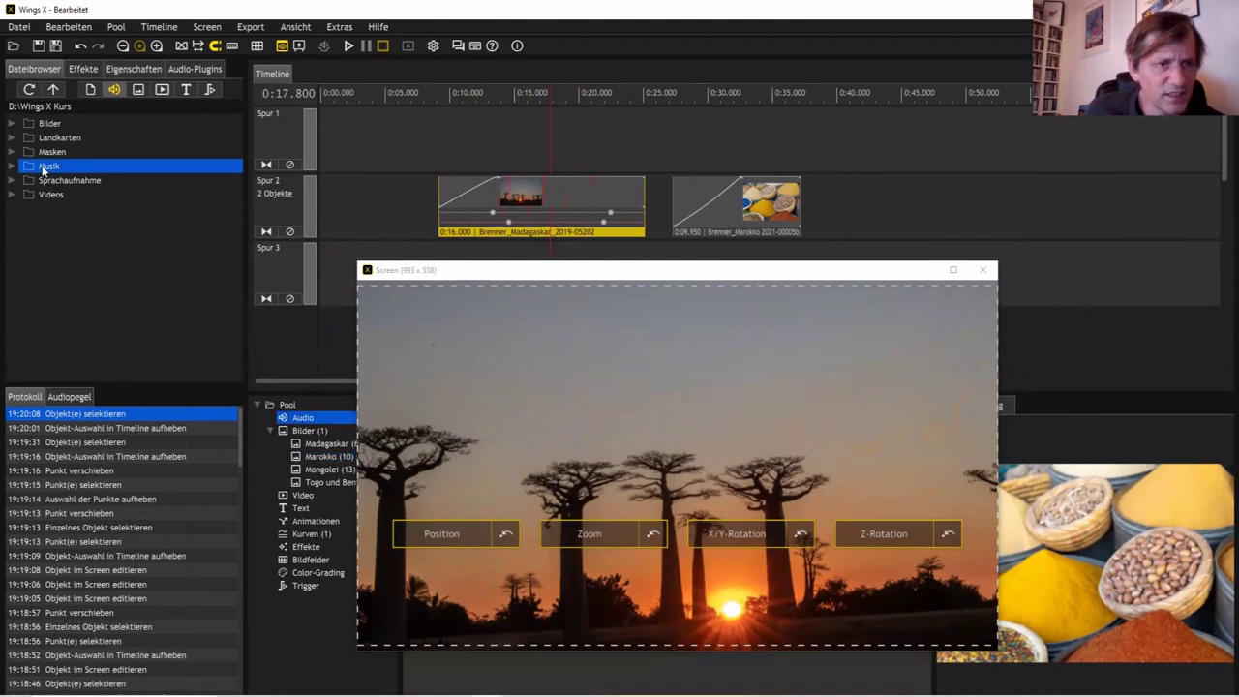
click(317, 422)
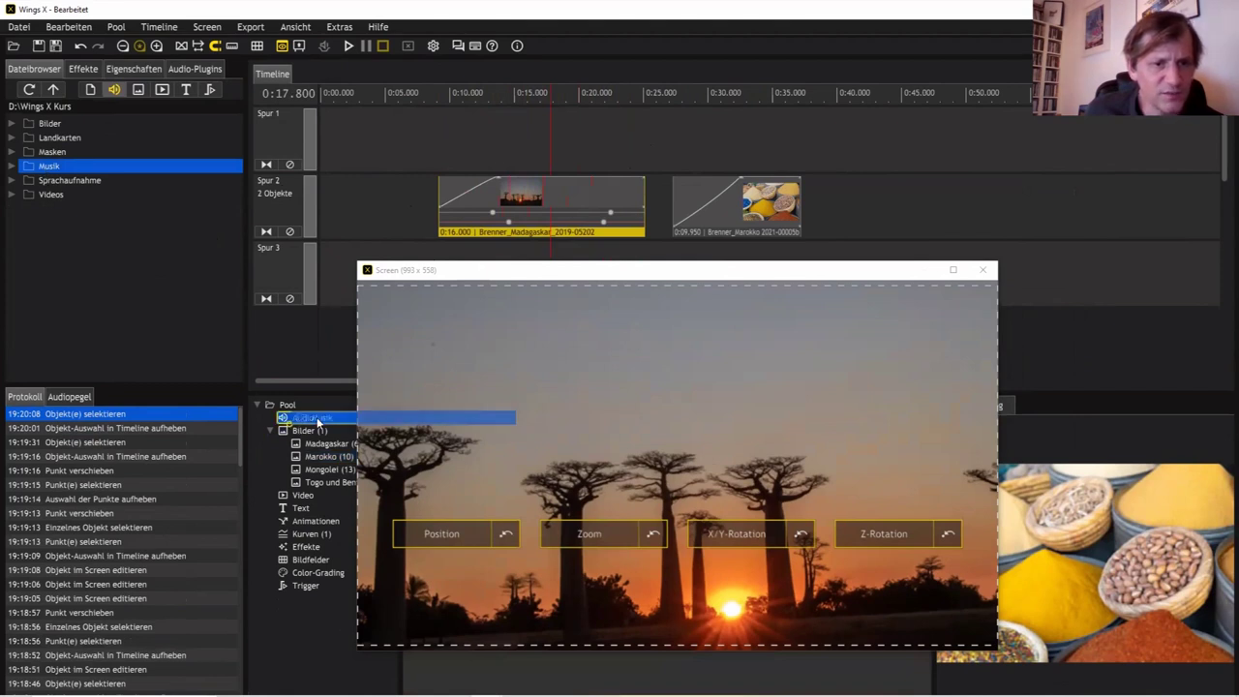
drag(318, 422, 319, 425)
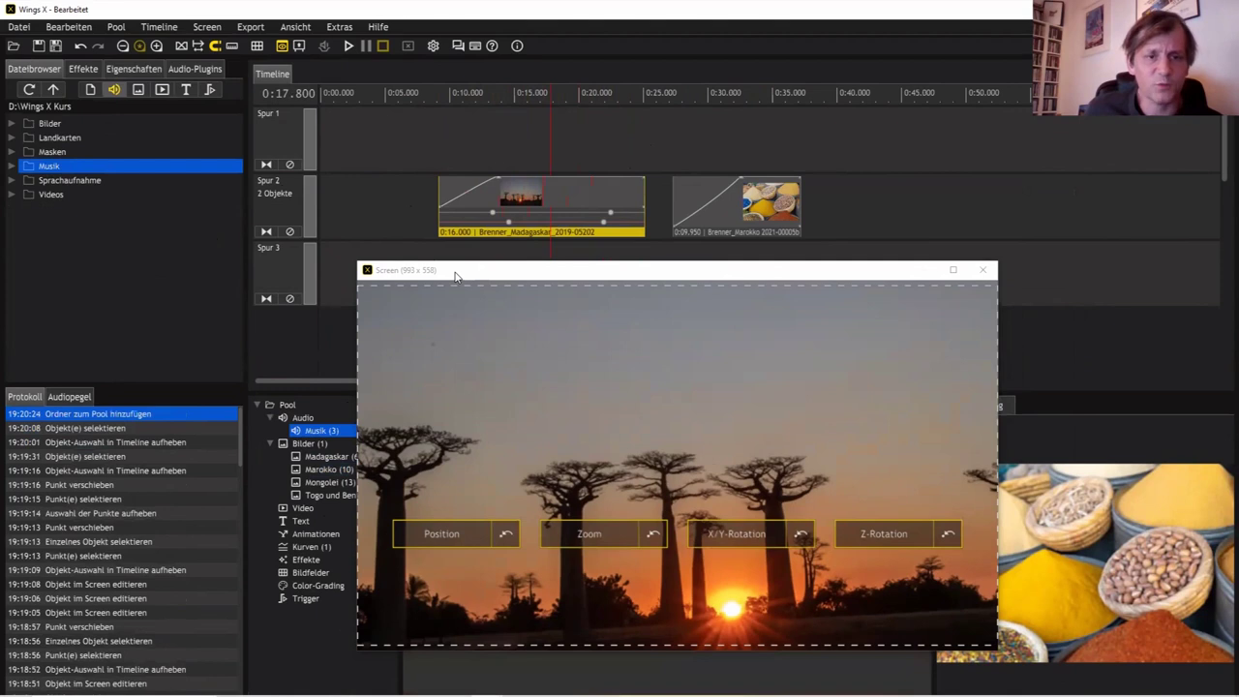
Step: Shrink the Screen window to 487 x 273, move it clear of the timeline clips, and select ANBR - Learn to Fly.wav in the pool
drag(433, 271, 505, 175)
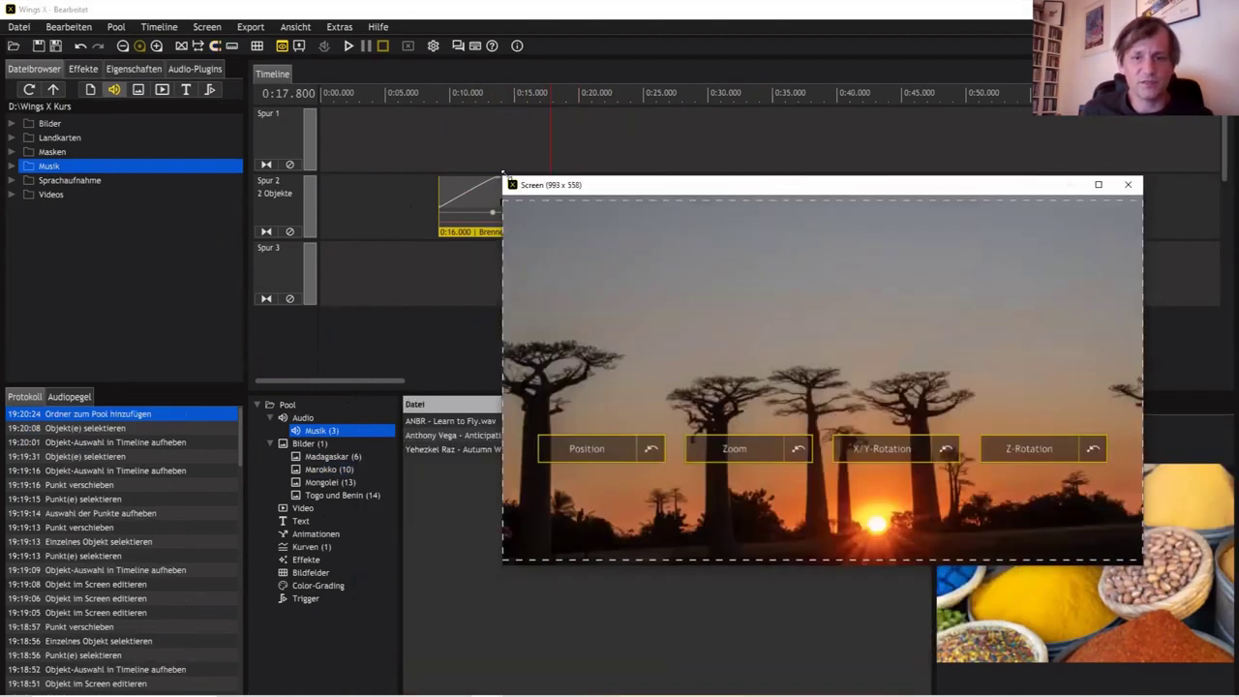
double_click(880, 350)
right_click(1015, 347)
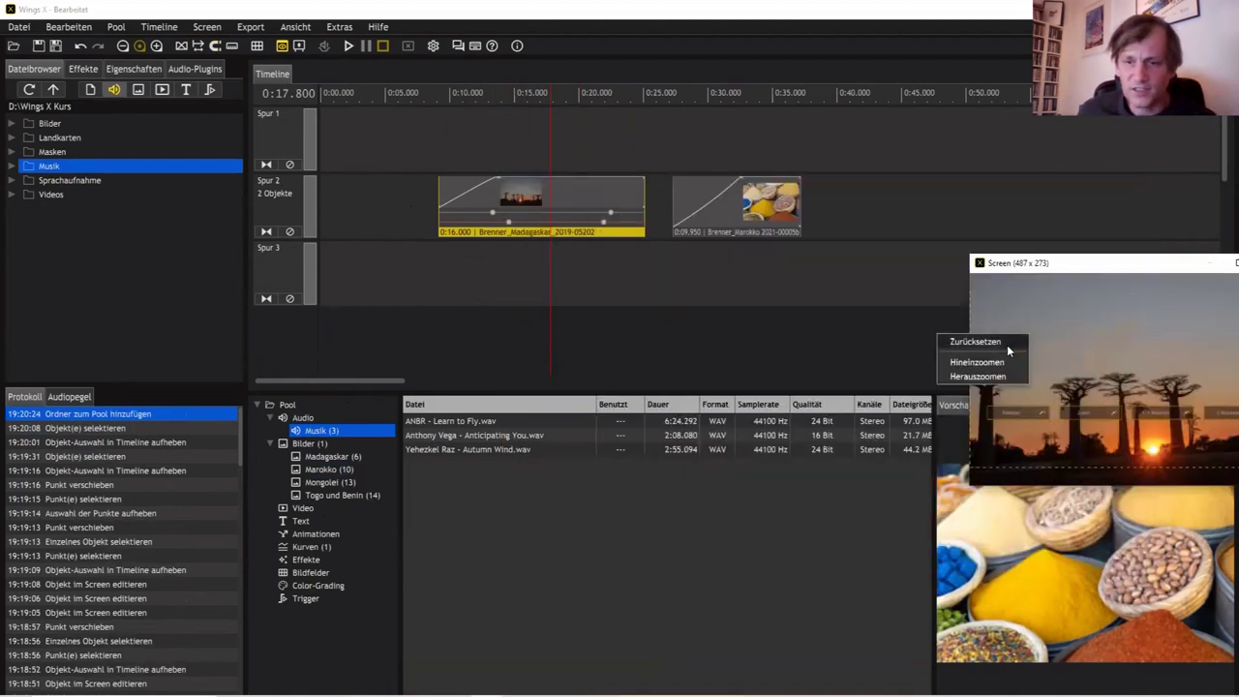
drag(1012, 265, 1011, 283)
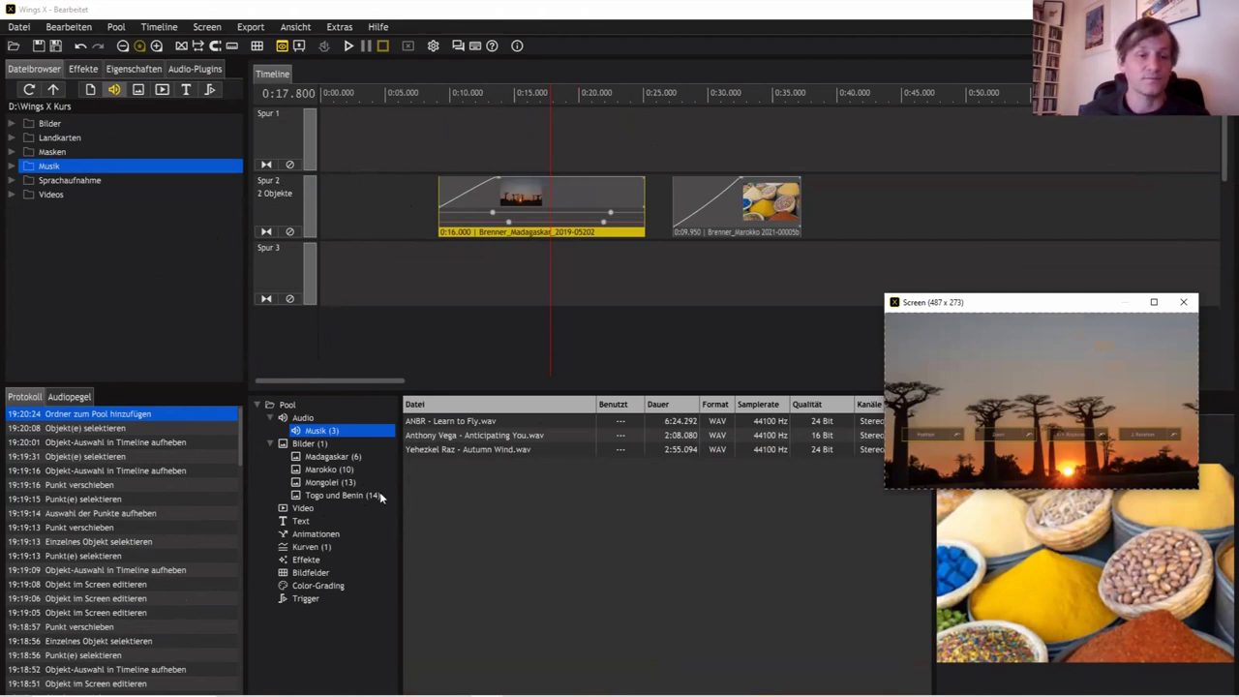
click(446, 423)
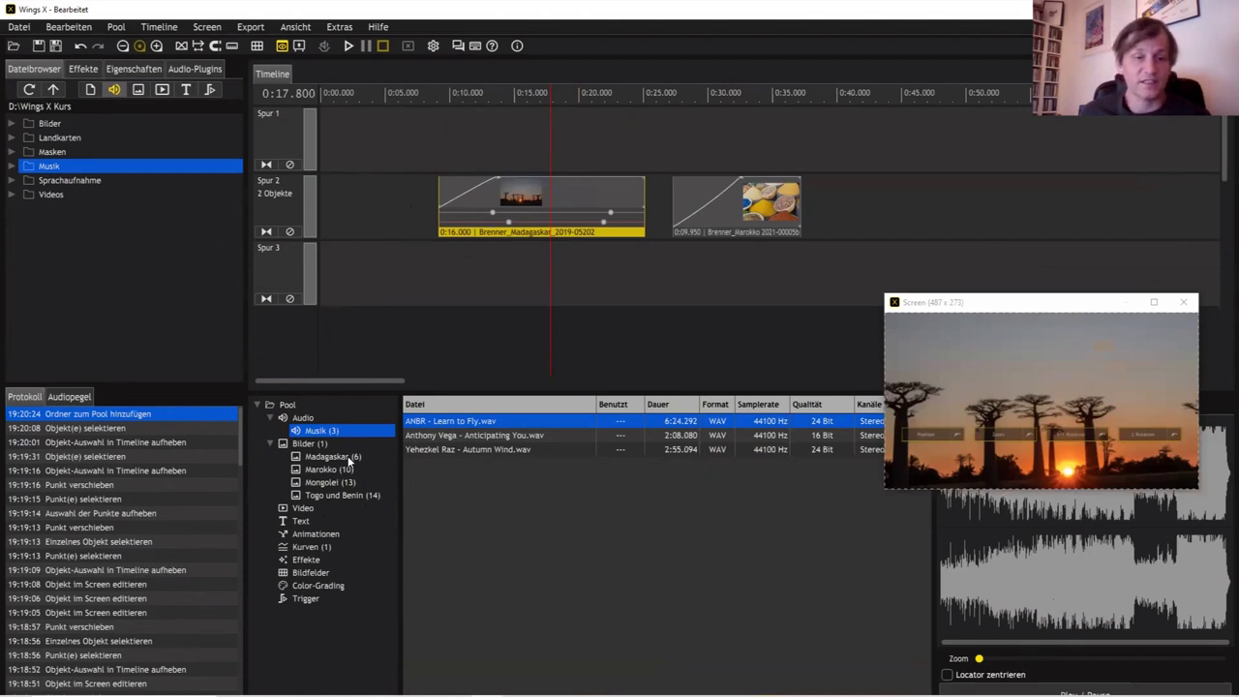
Step: Place Anthony Vega - Anticipating You.wav on Spur 1 at 0:07.950 and select the track
click(432, 437)
drag(432, 437, 422, 150)
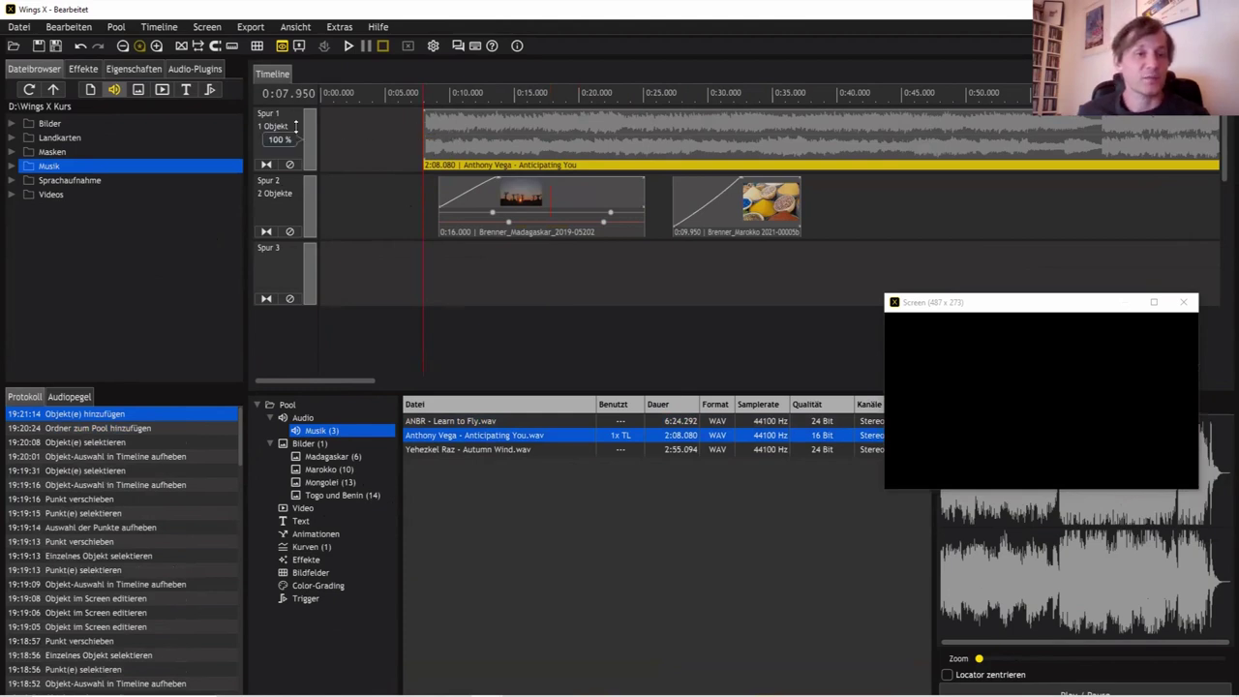
click(270, 140)
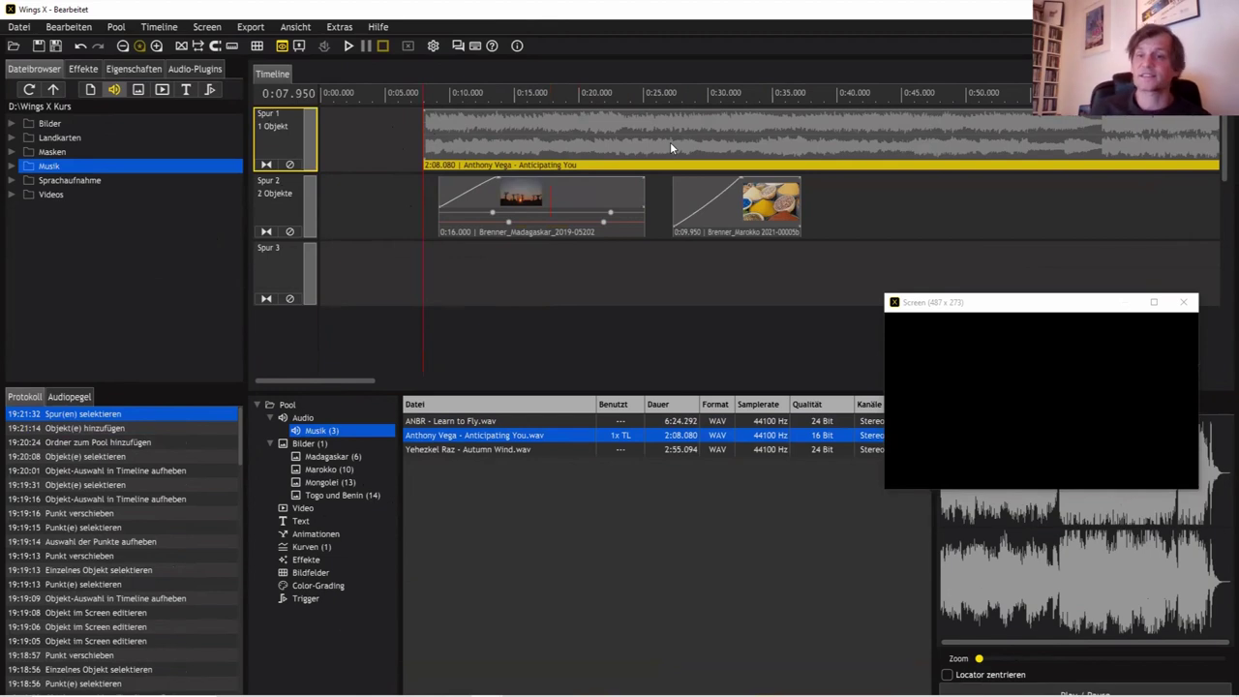
Step: Give the music clip a curved fade-in of about 5.4 seconds, and trim and shift its start to about 0:05.9
click(425, 110)
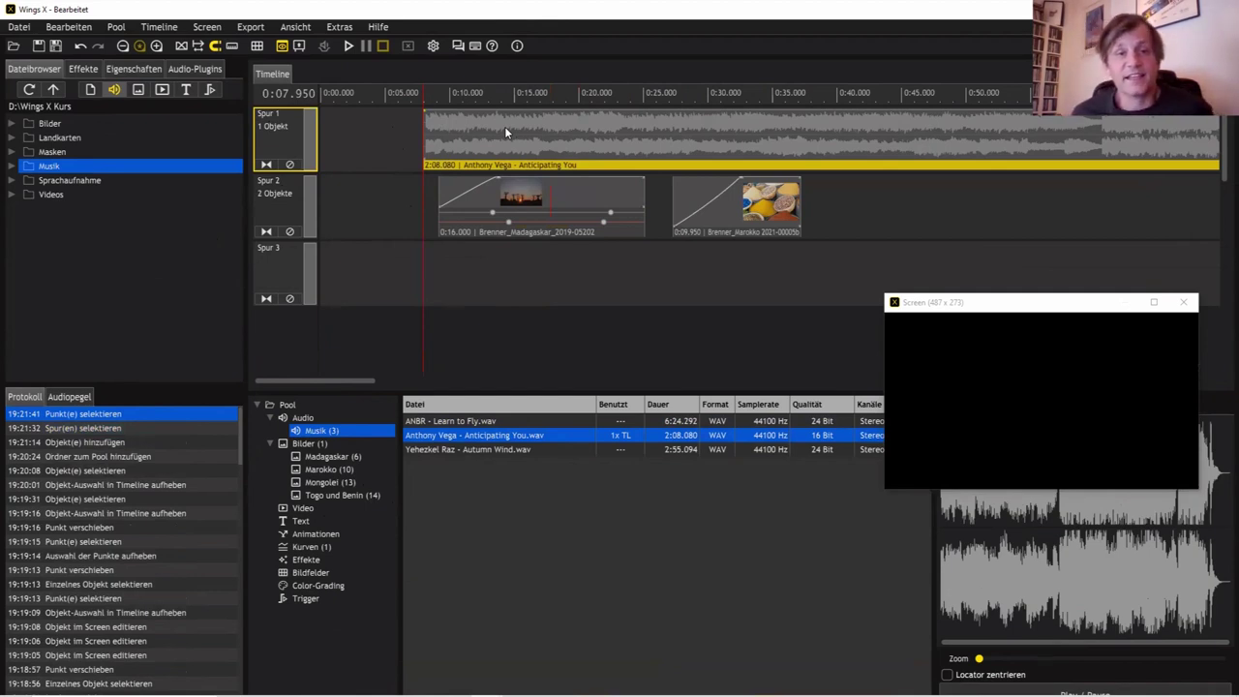
drag(426, 111, 513, 131)
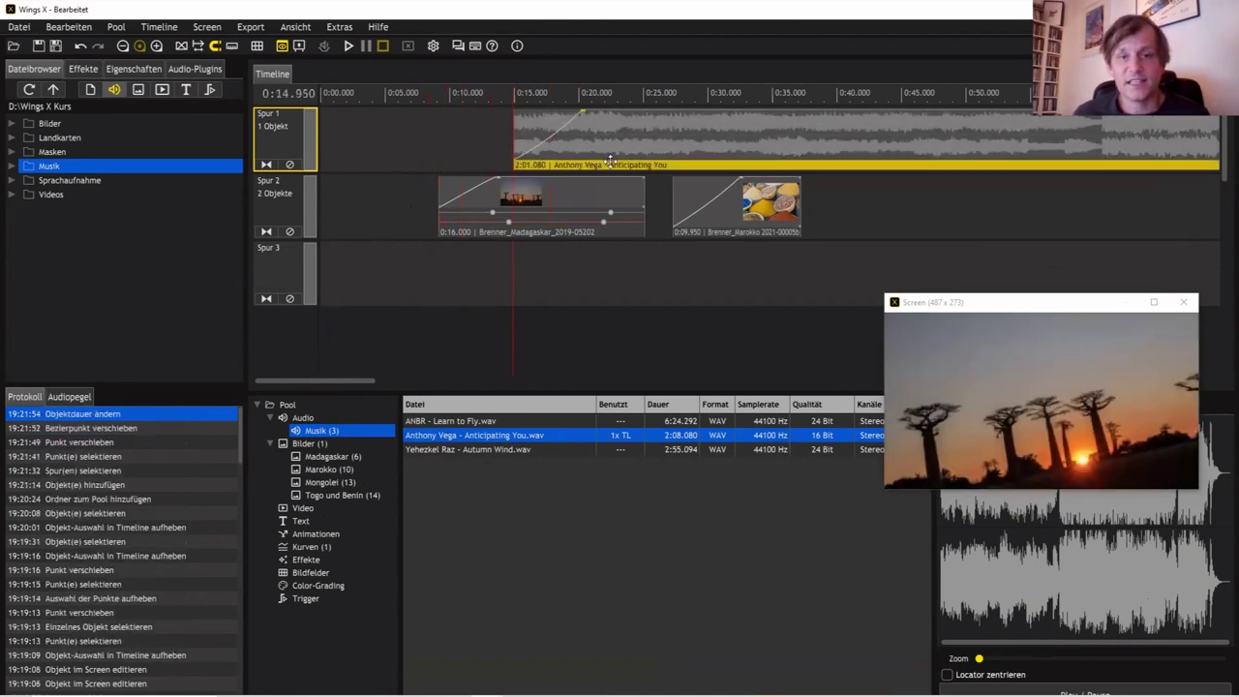
drag(615, 167, 498, 164)
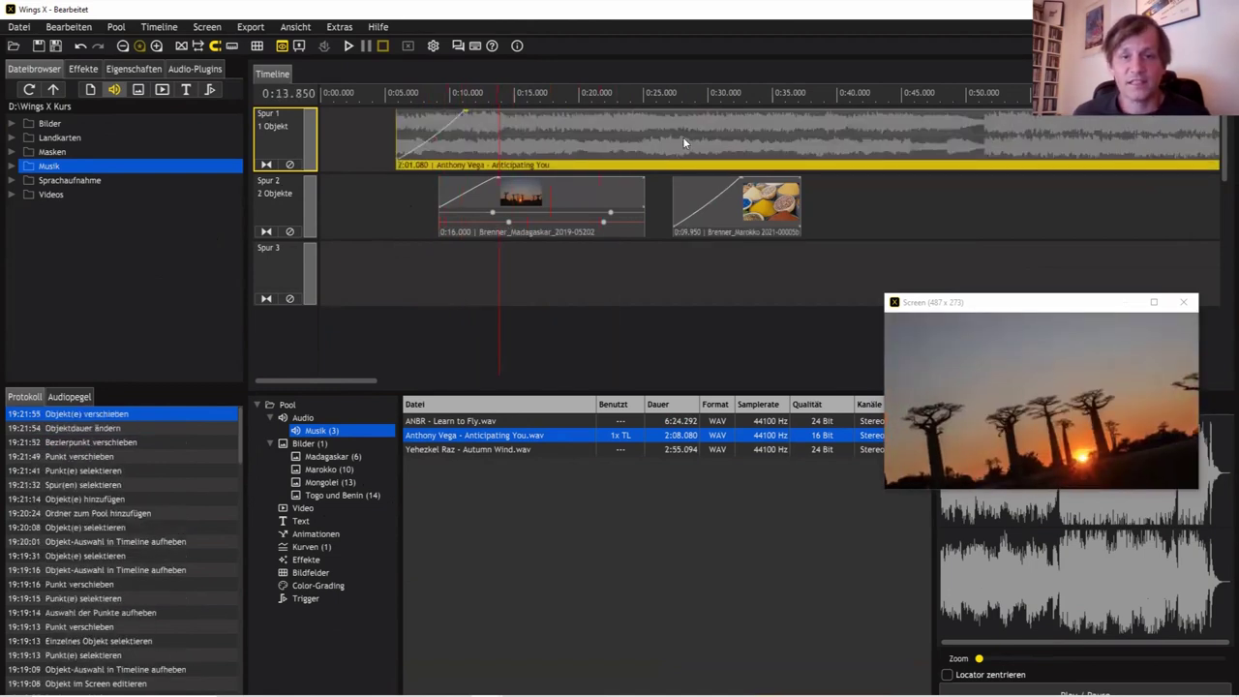
Step: Cut off the music clip after 0:29.600 and give its end a curved fade-out of about 7.3 seconds
right_click(682, 136)
right_click(701, 196)
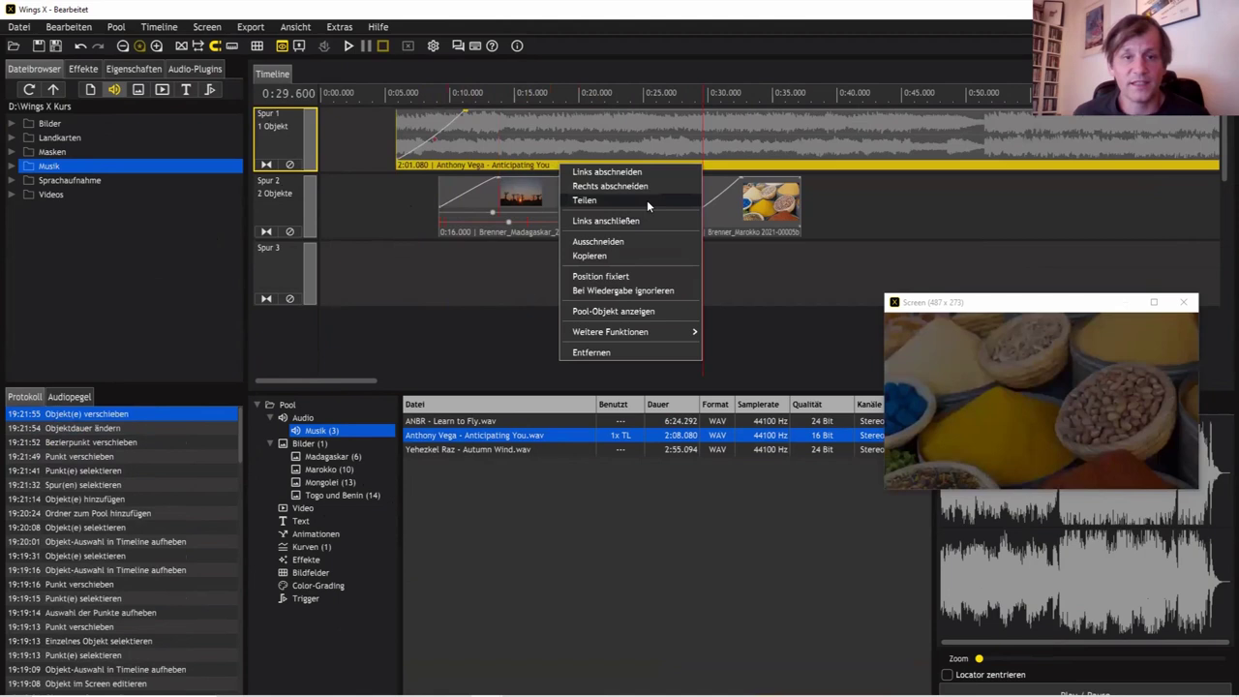
click(610, 186)
drag(700, 126, 624, 191)
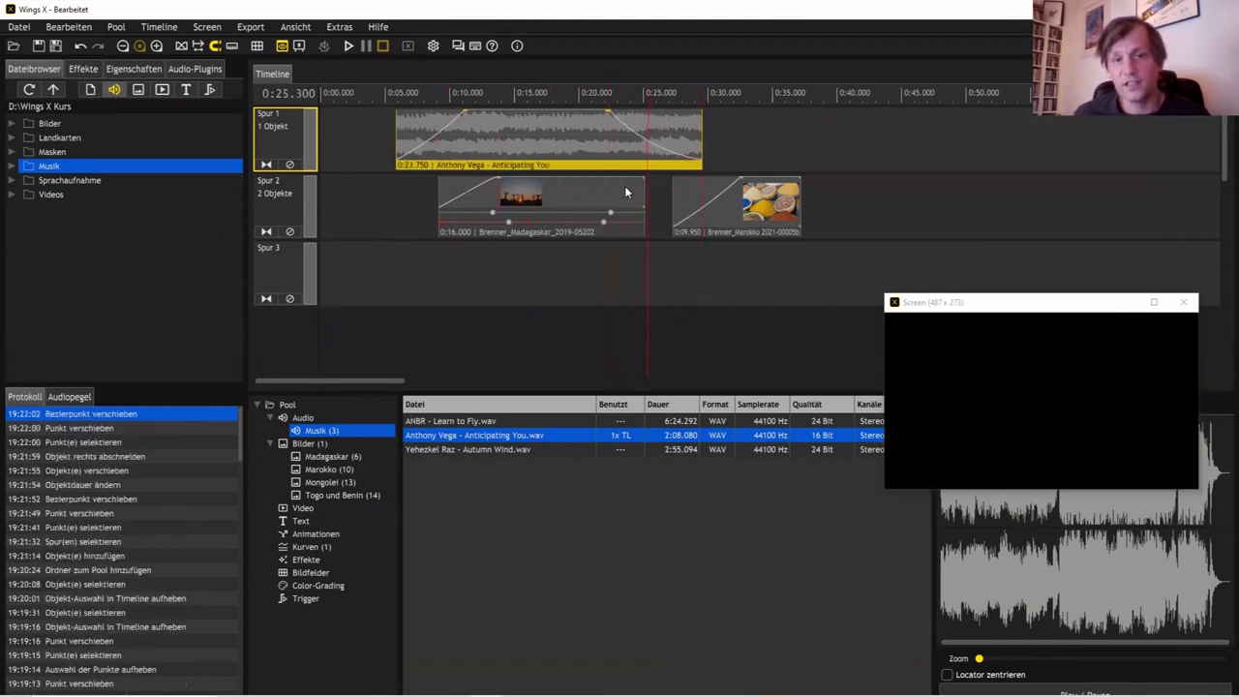
click(607, 130)
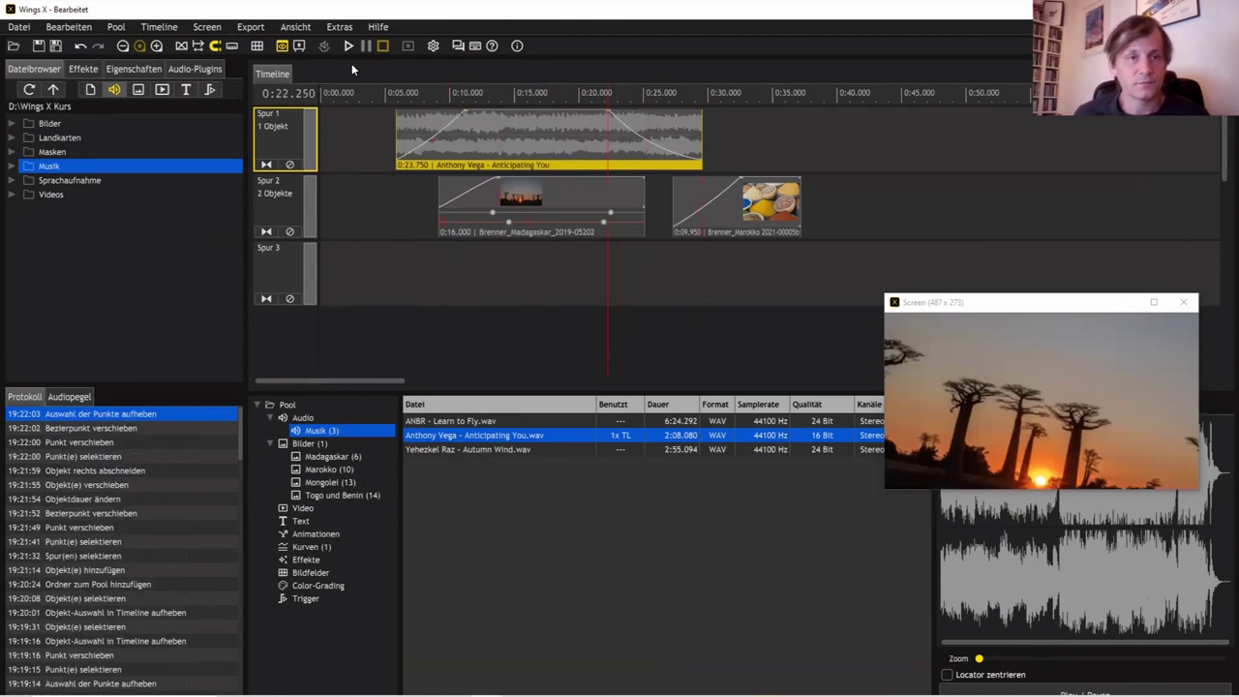
Step: Move the music clip to start at about 0:08.8 and extend its end to a duration of 0:38.600
drag(549, 163, 586, 141)
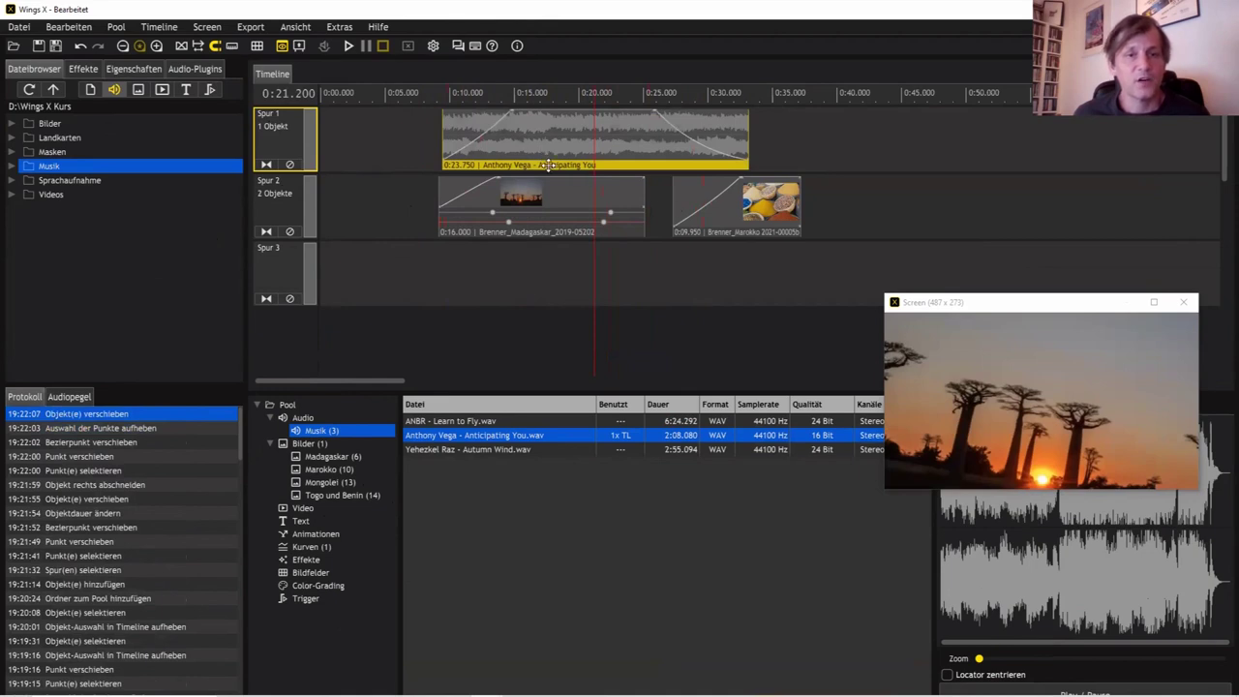
mouse_move(559, 163)
mouse_down()
mouse_move(620, 140)
mouse_move(551, 144)
mouse_up()
drag(740, 140, 929, 138)
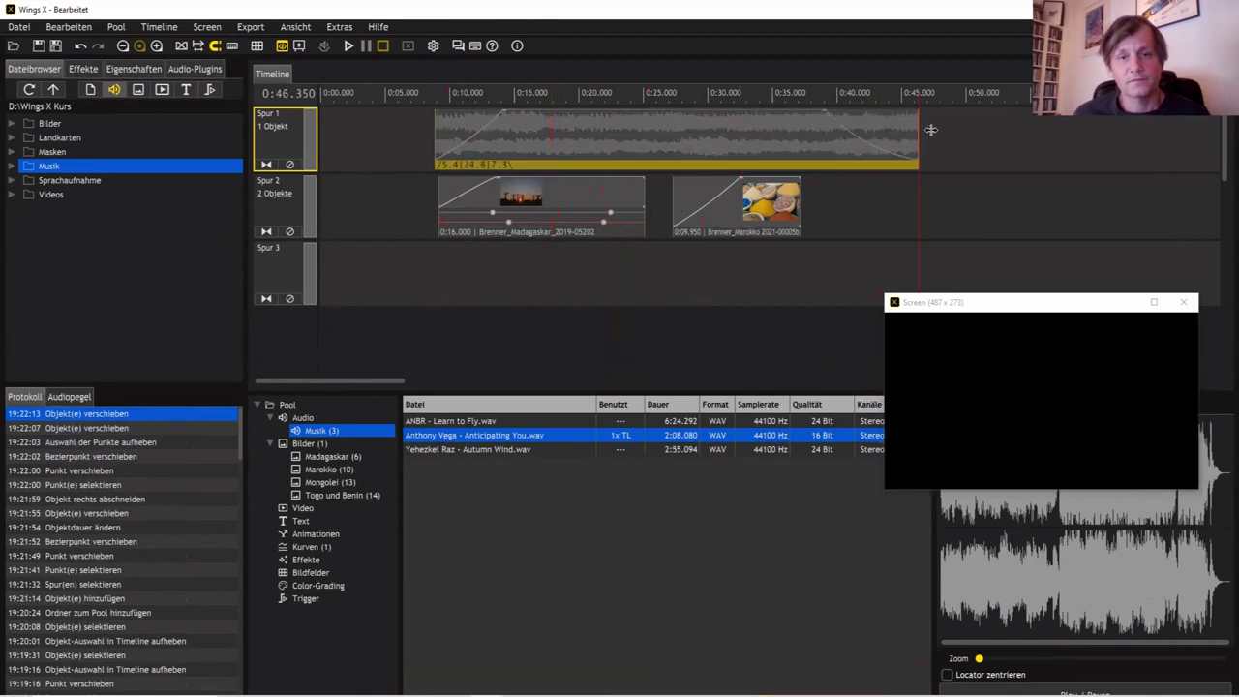
click(636, 163)
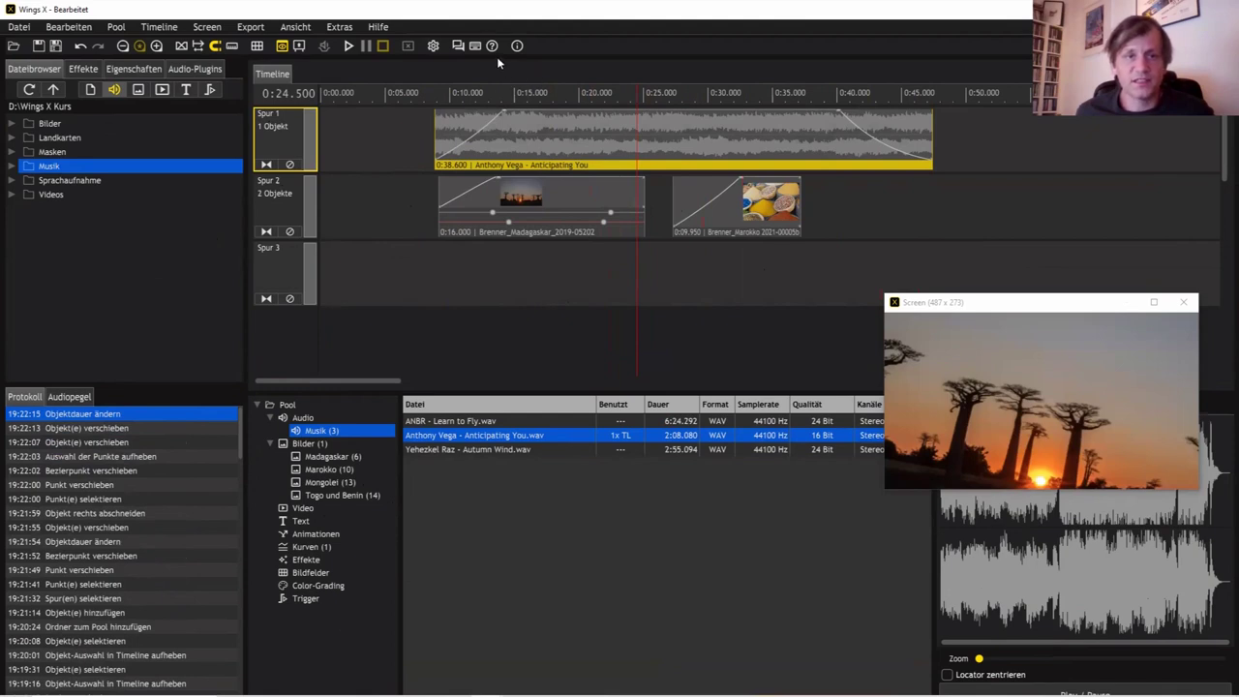
Step: Add a new trigger to the pool's Trigger category
click(308, 598)
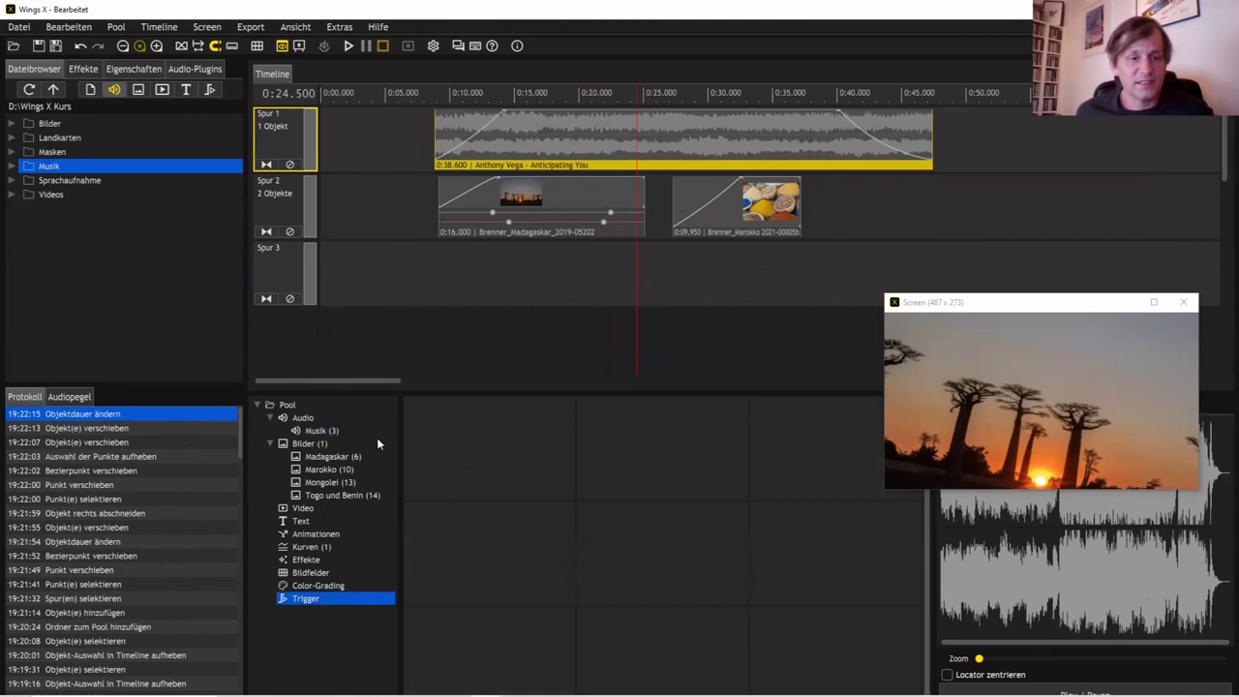
right_click(461, 466)
click(507, 462)
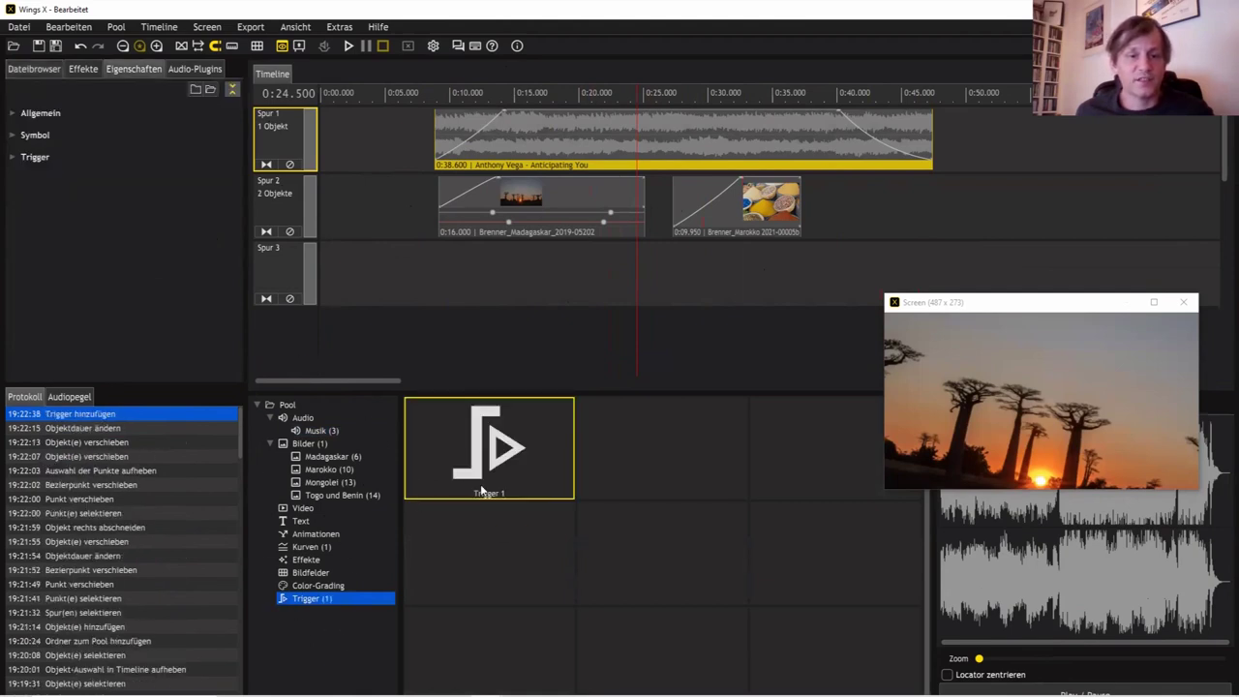
Step: Set the new trigger's category to Audio, its action to Standard-Ducking (ein/aus) and its F-Taste to F1
click(21, 161)
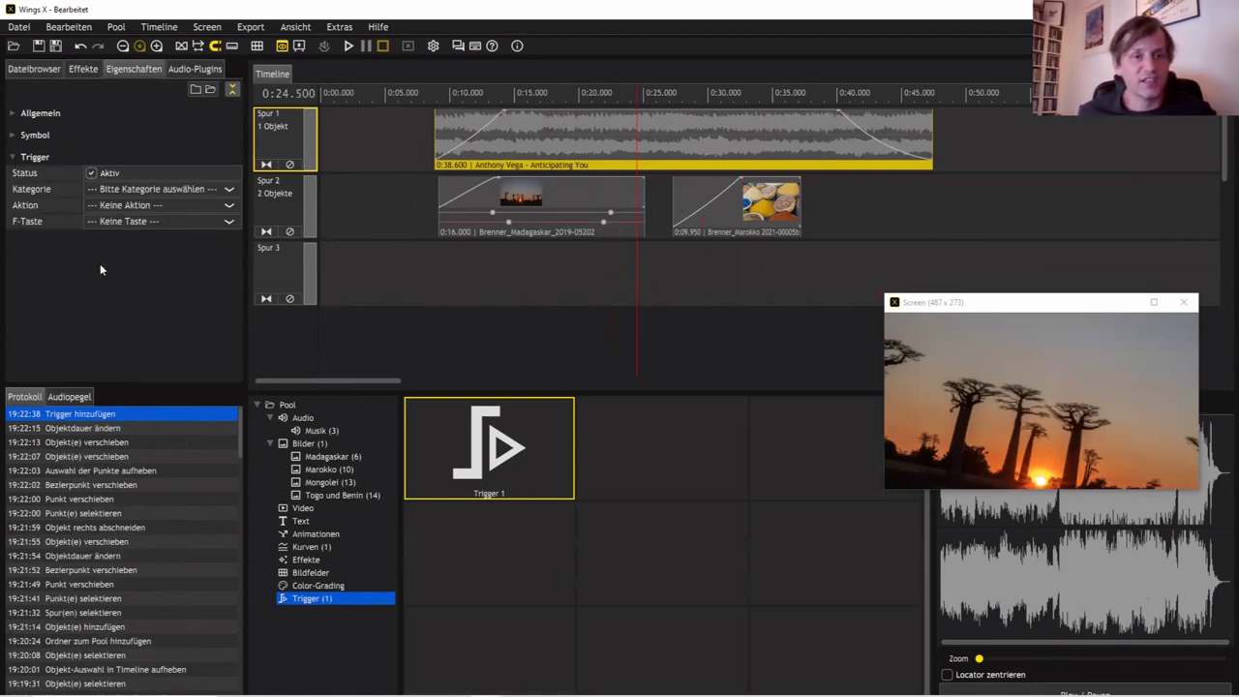
click(229, 191)
click(121, 219)
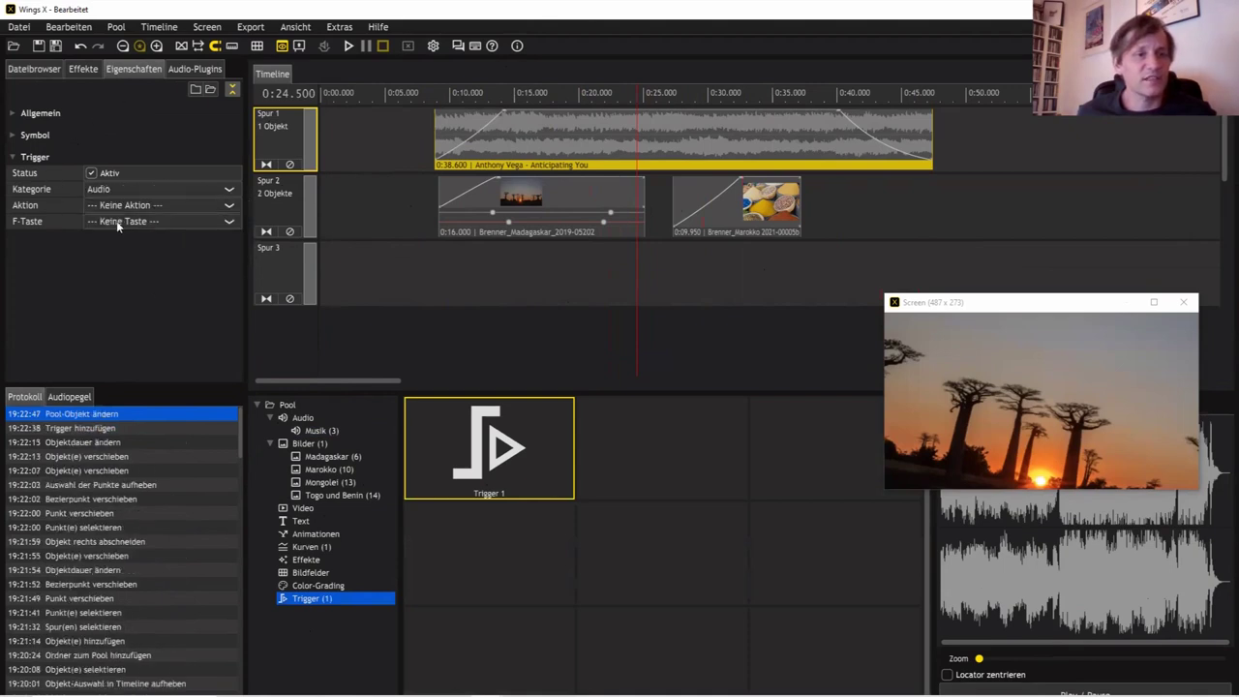
click(229, 207)
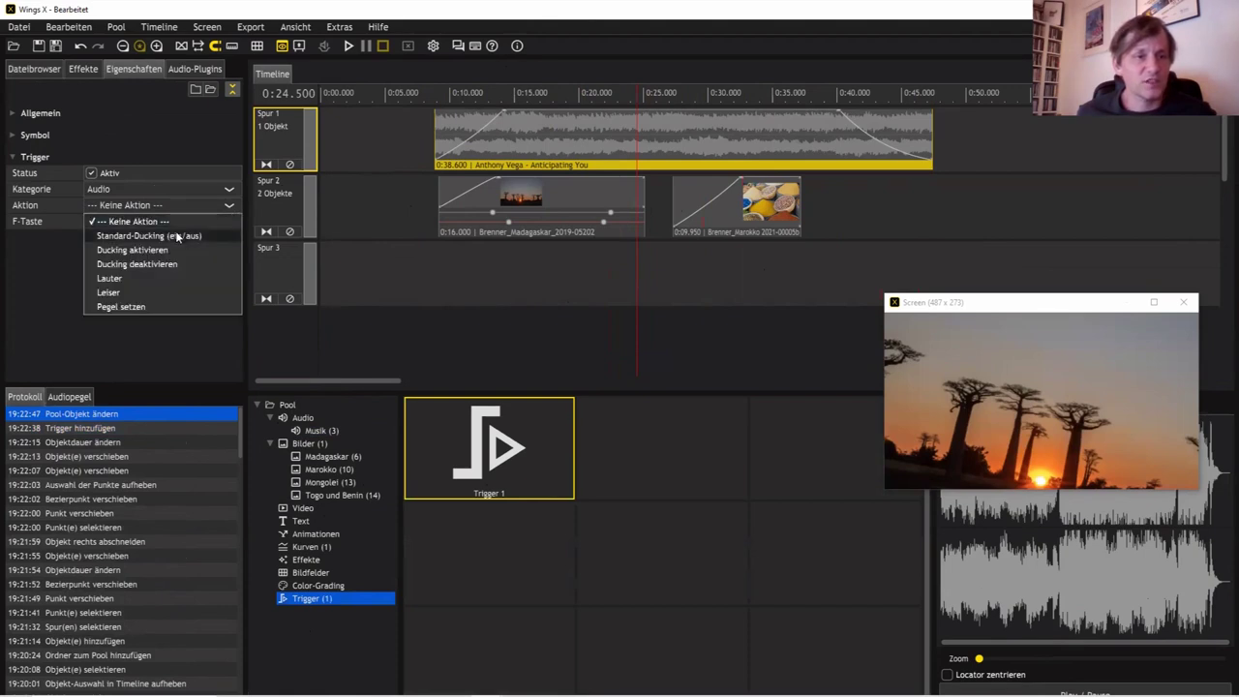
click(175, 235)
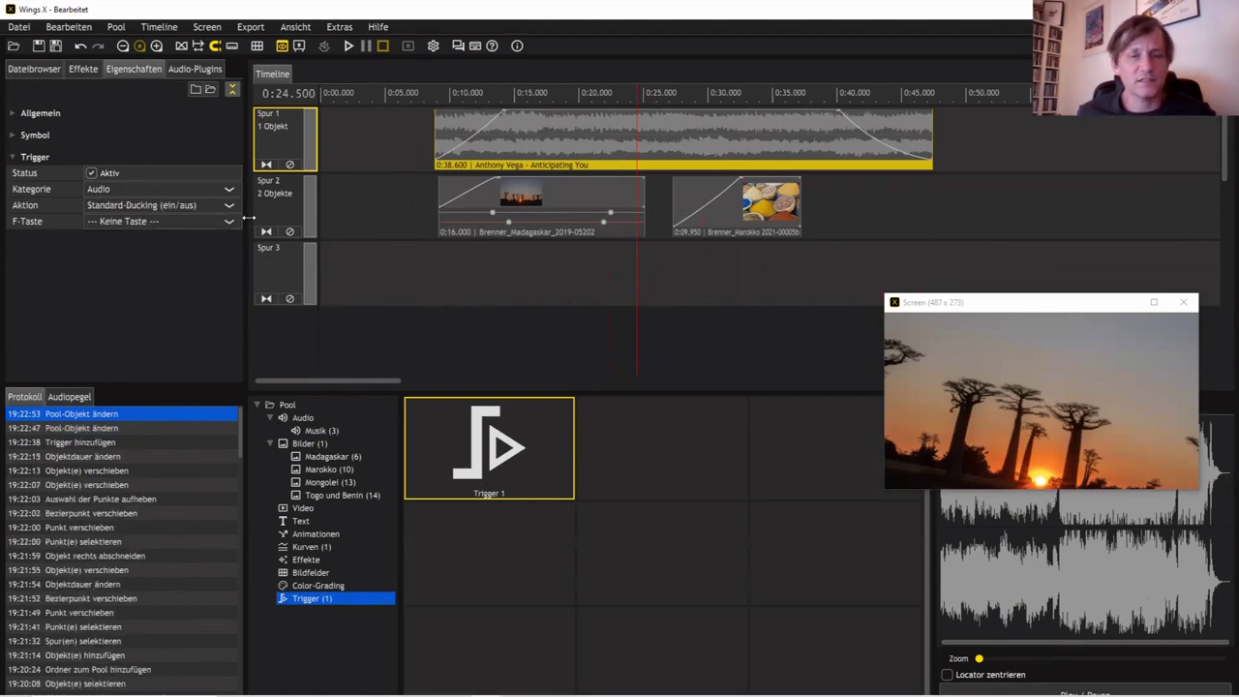
click(229, 224)
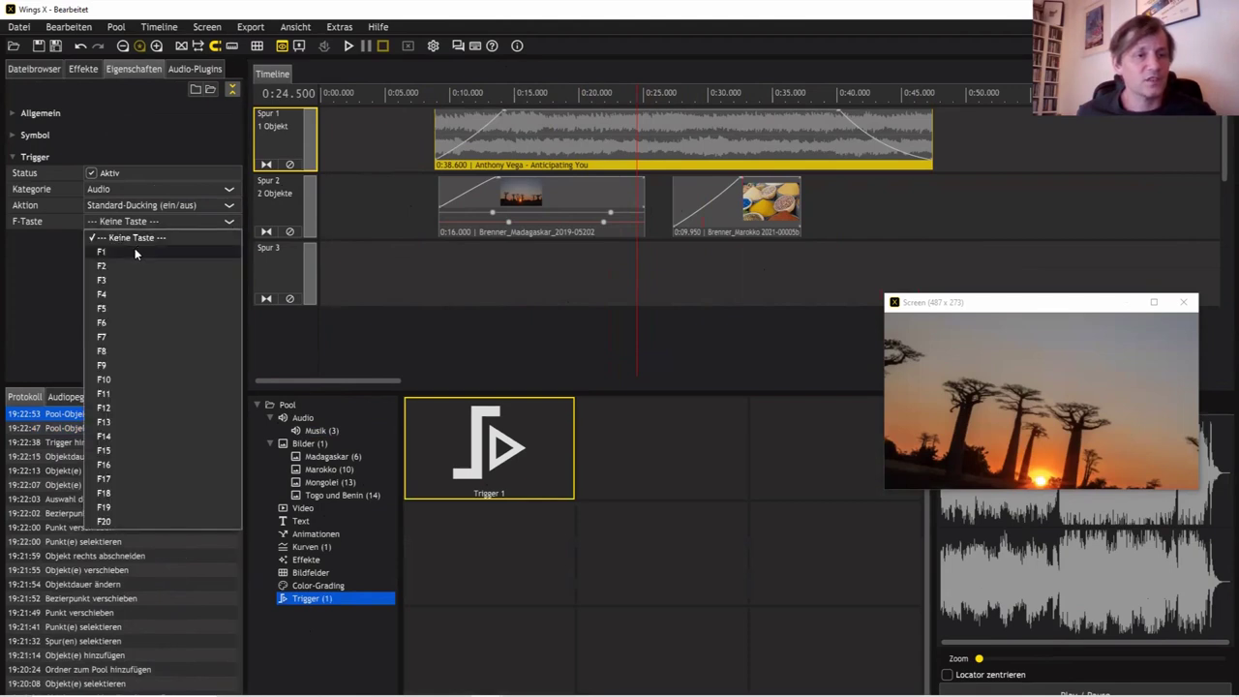
click(135, 248)
Step: Play the timeline from about 0:15.8 past the end of the sunset clip to check the music and its audio levels
click(514, 279)
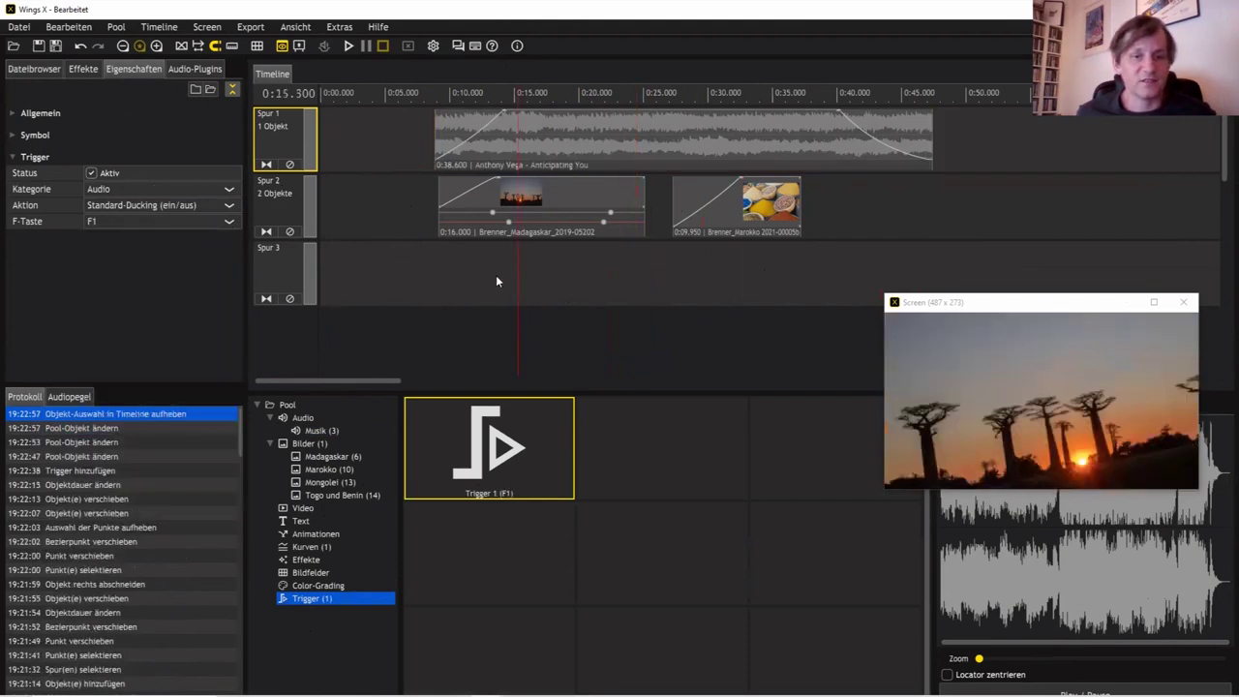
click(494, 166)
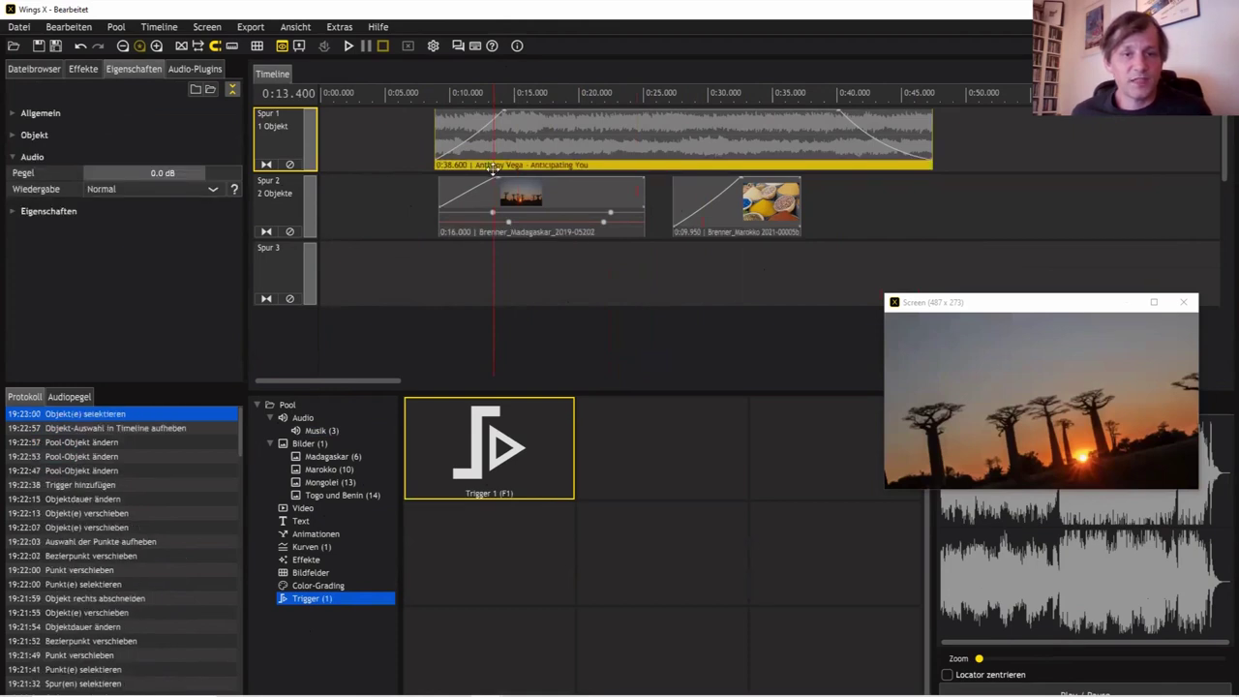
click(525, 279)
key(space)
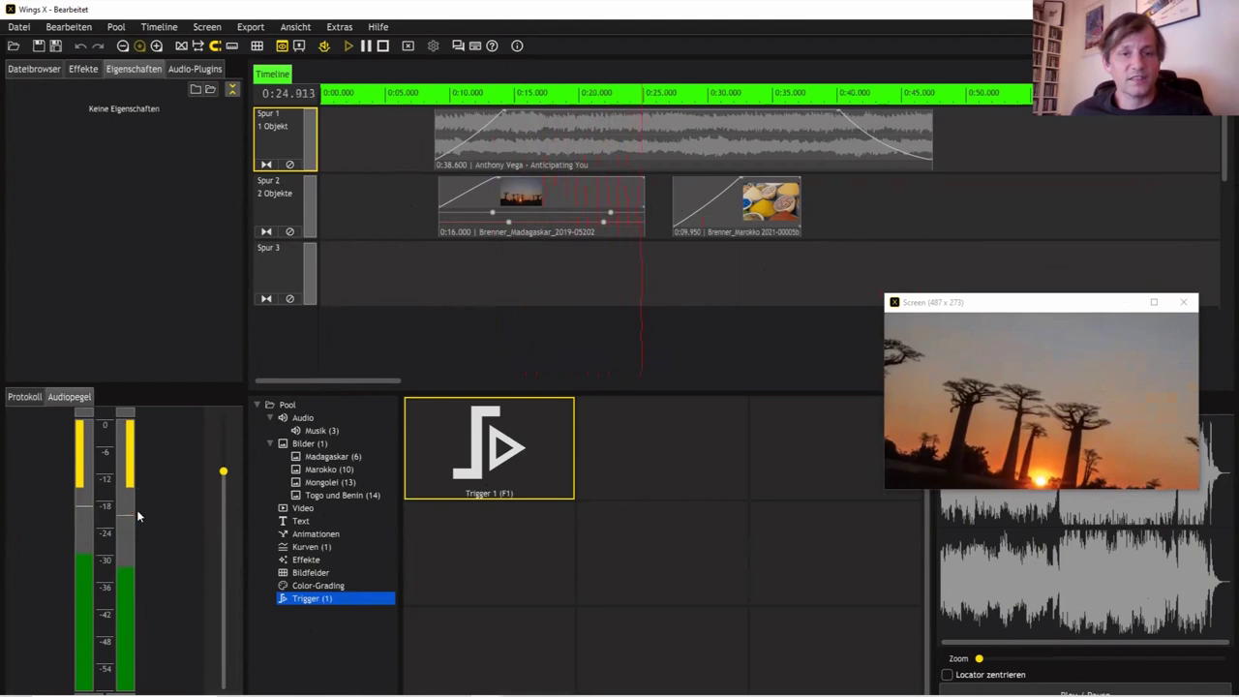
click(644, 284)
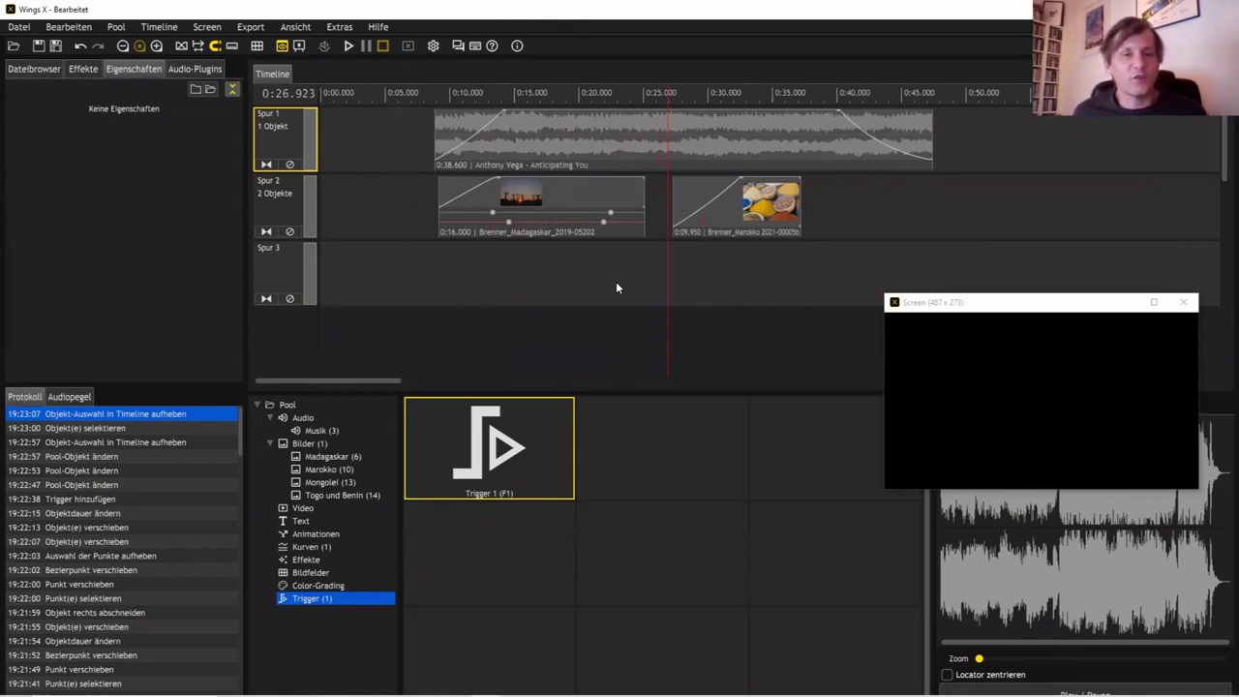
Step: Step back to an earlier action in the Protokoll, look through the logged actions, and restore the most recent state
click(557, 167)
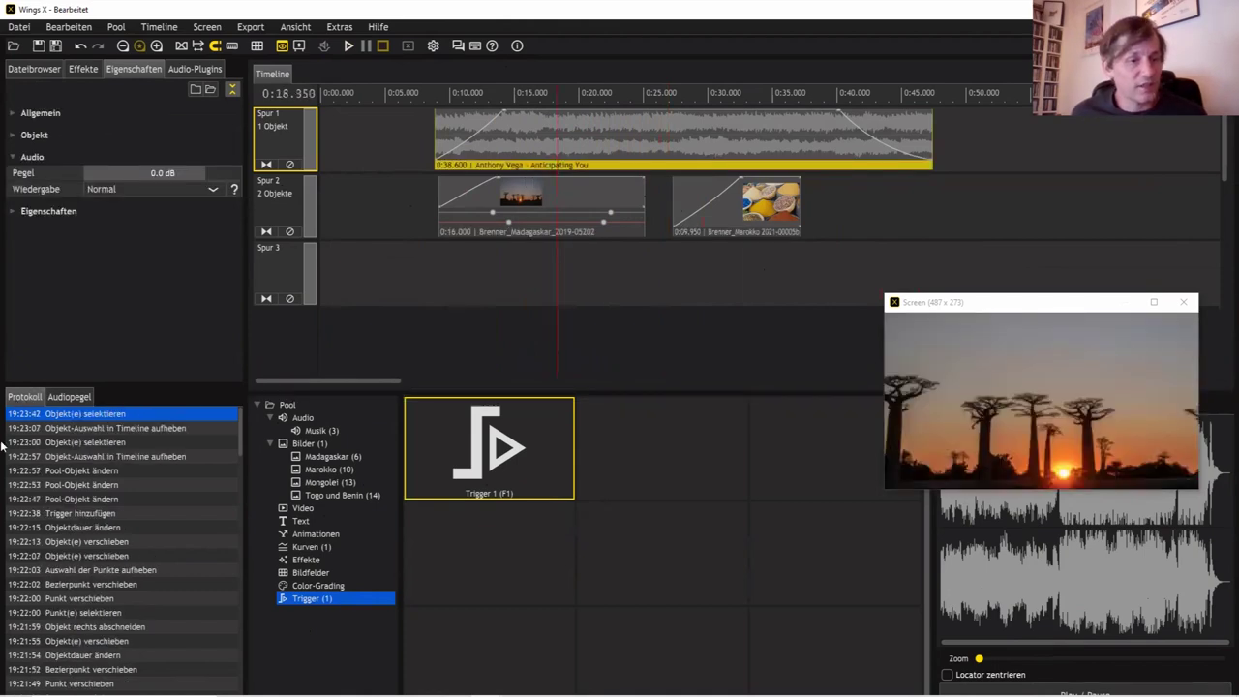
click(71, 432)
click(72, 418)
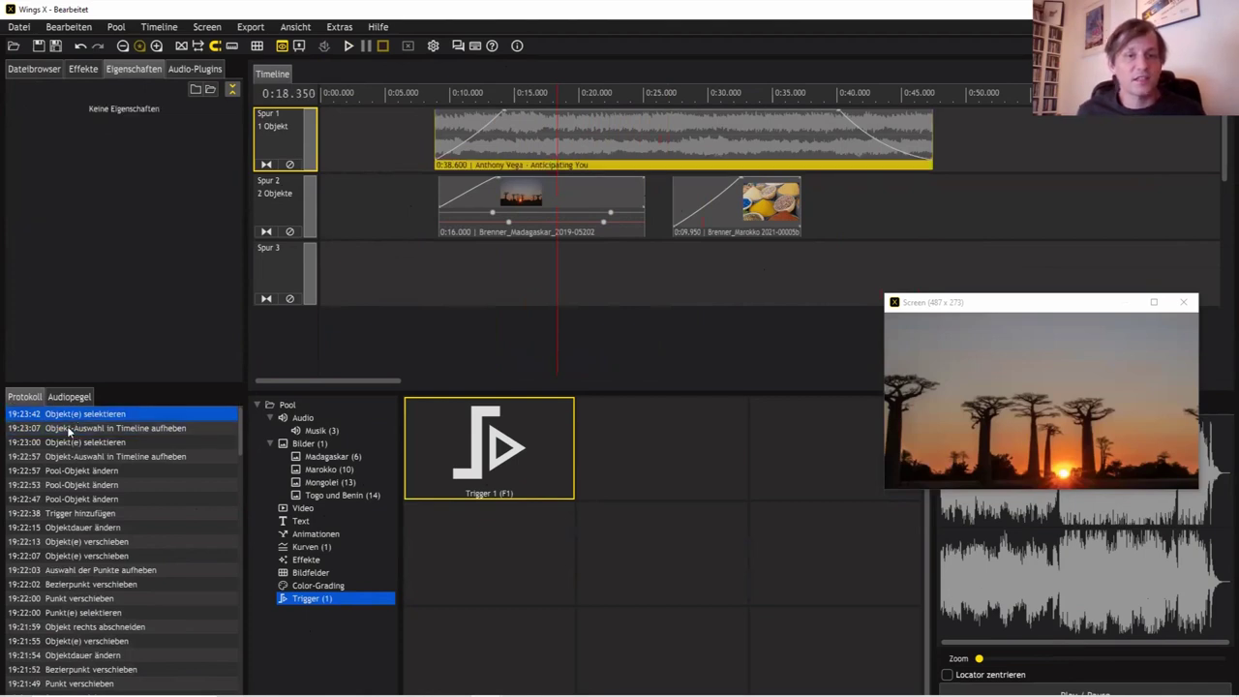
click(67, 426)
scroll(115, 605, down, 8)
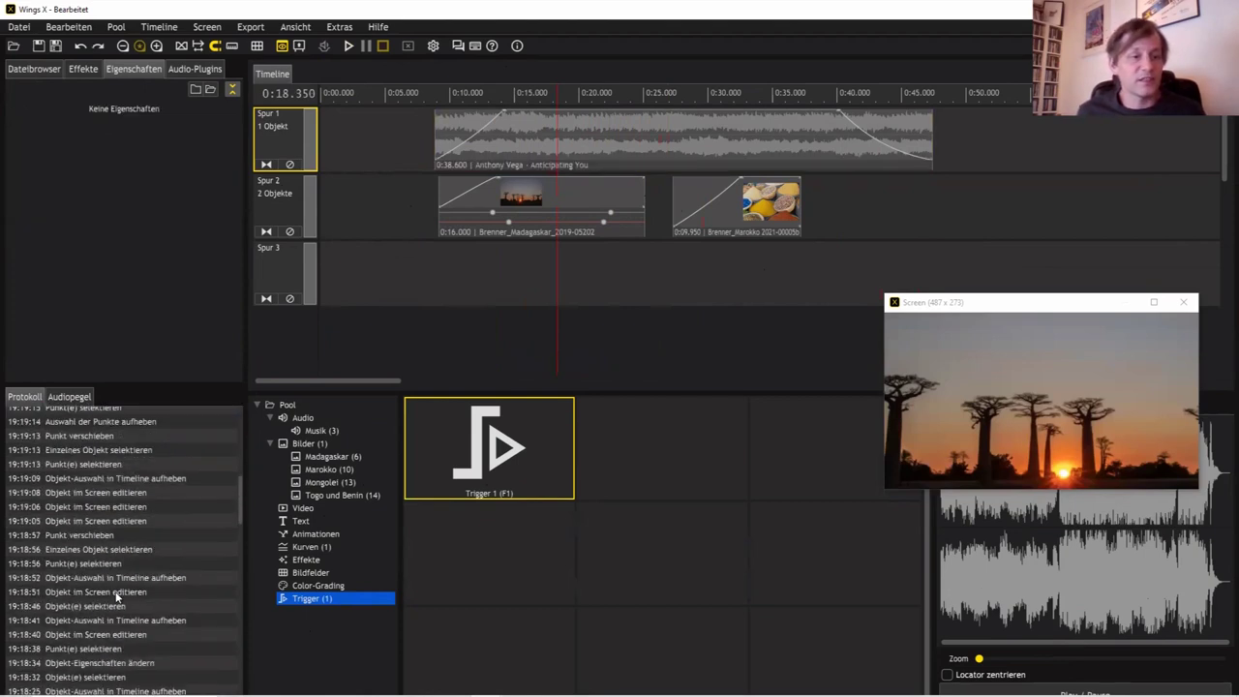
scroll(119, 571, up, 7)
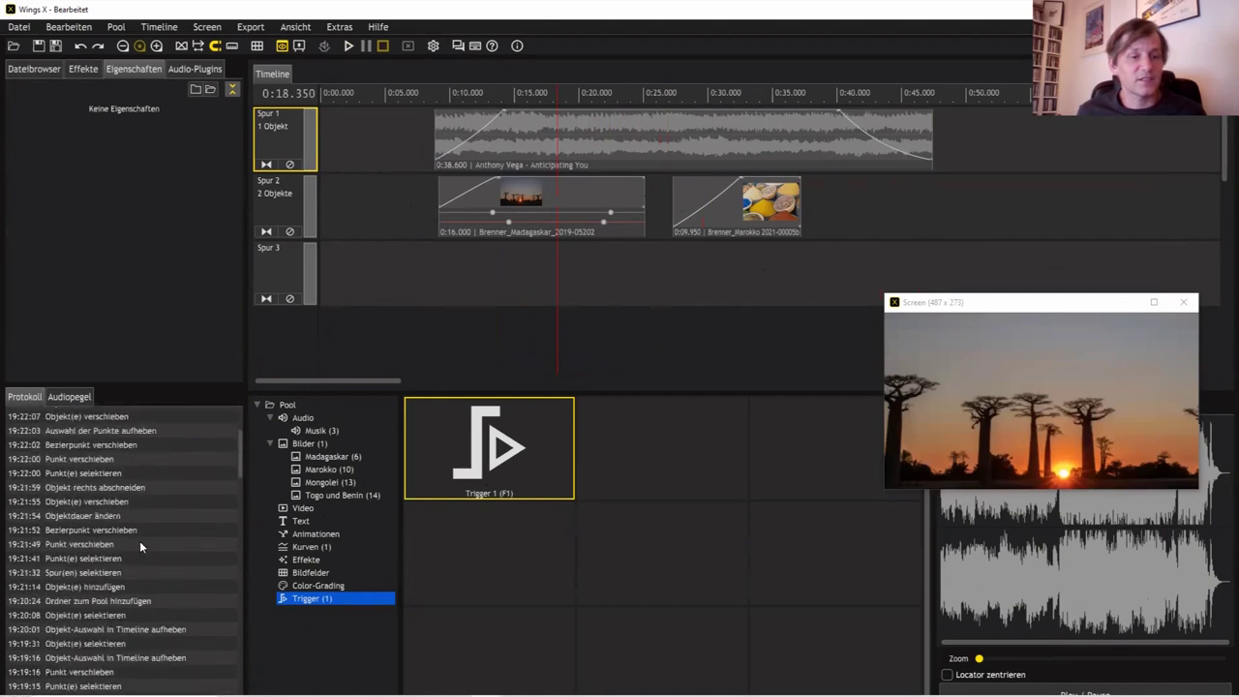
scroll(139, 547, up, 4)
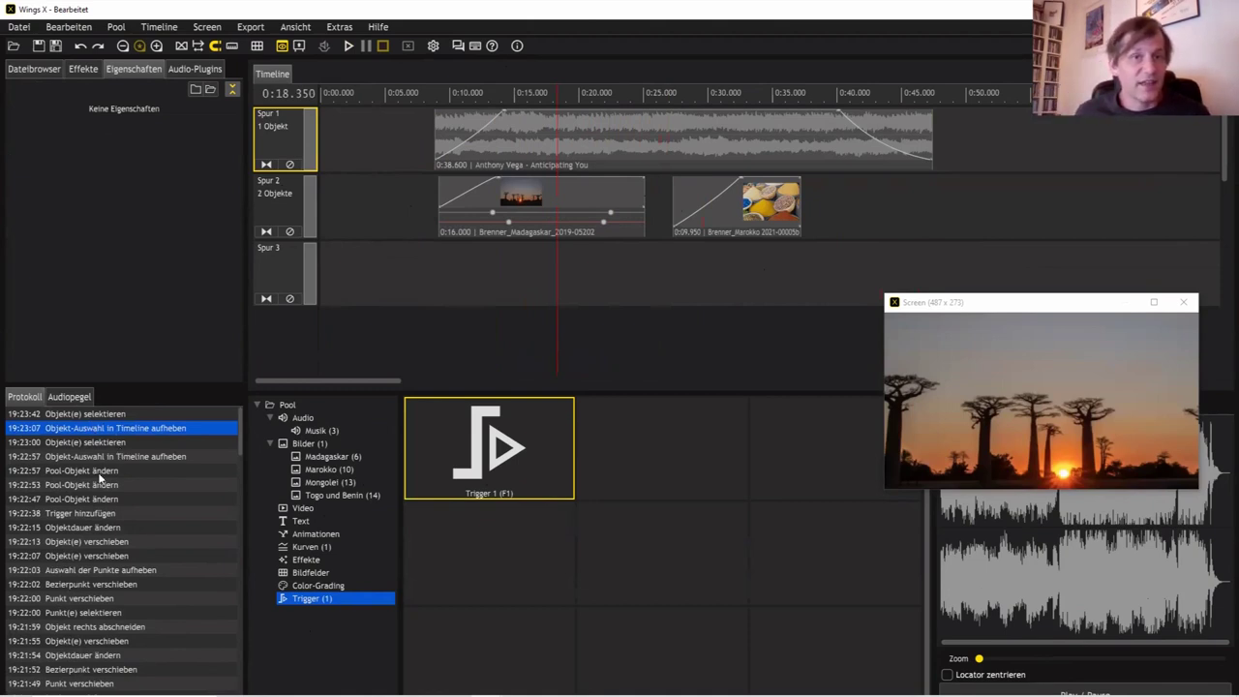
click(97, 415)
click(570, 273)
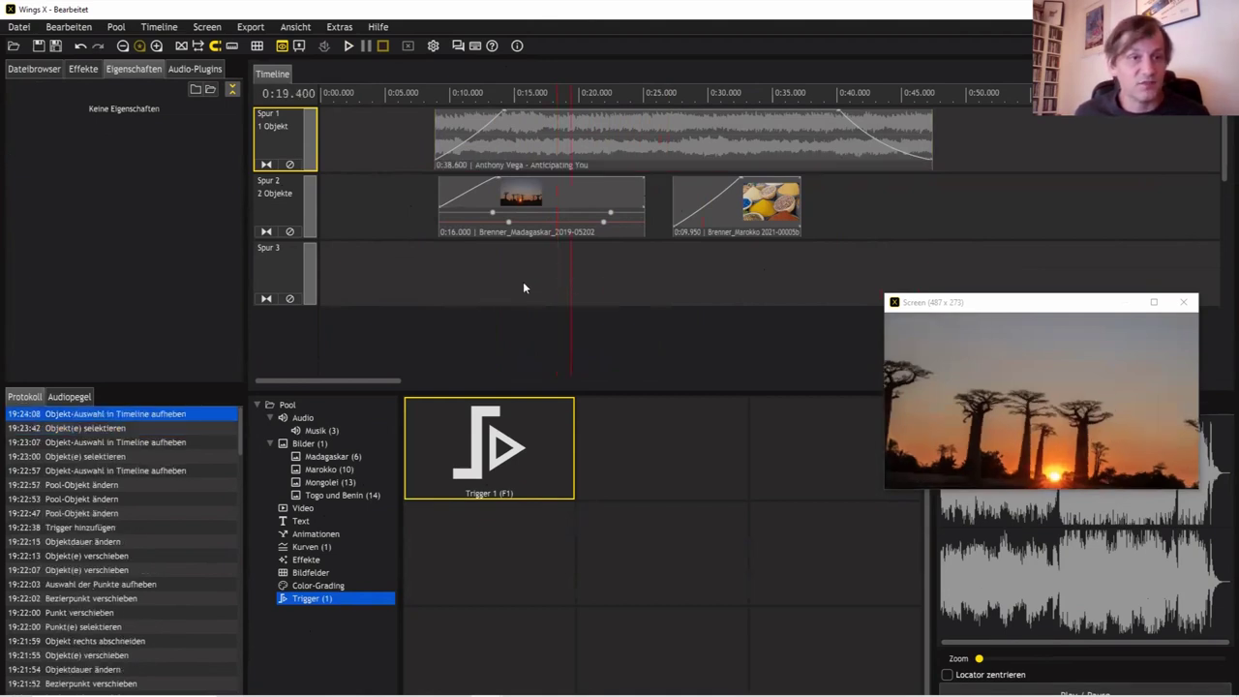
Step: Save the project as Wings X Präsentation in the Wings X Kurs folder
click(18, 28)
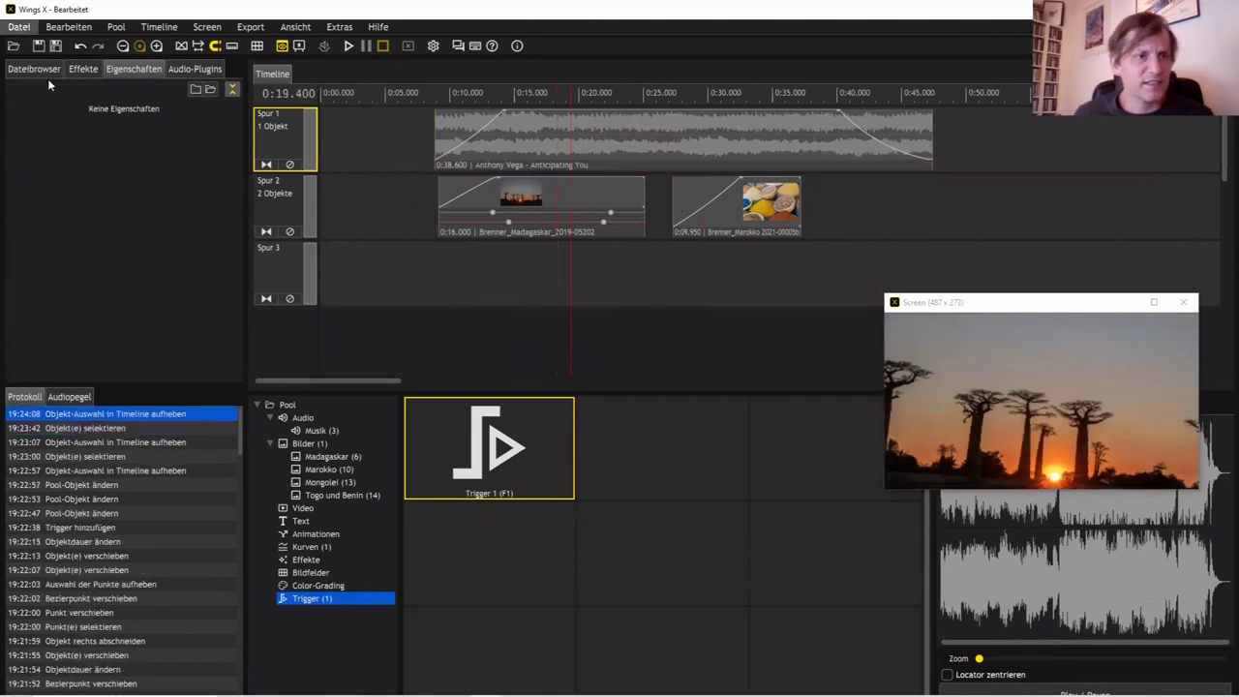
click(50, 106)
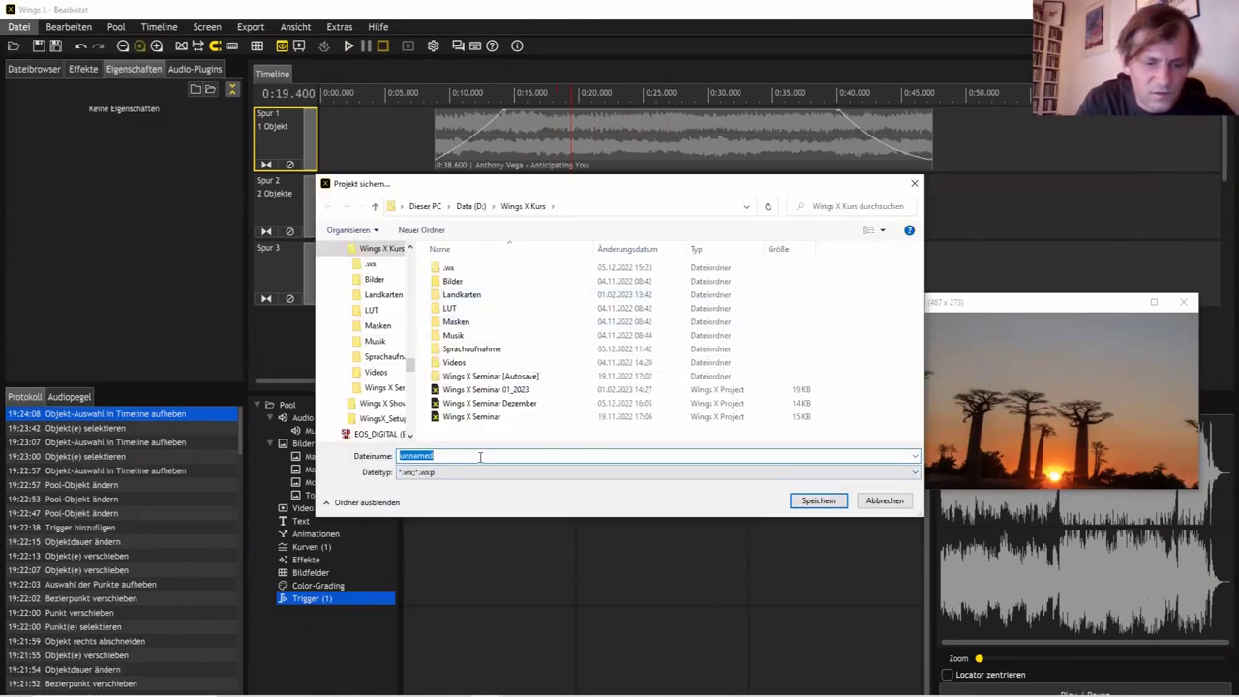
text(Wings X )
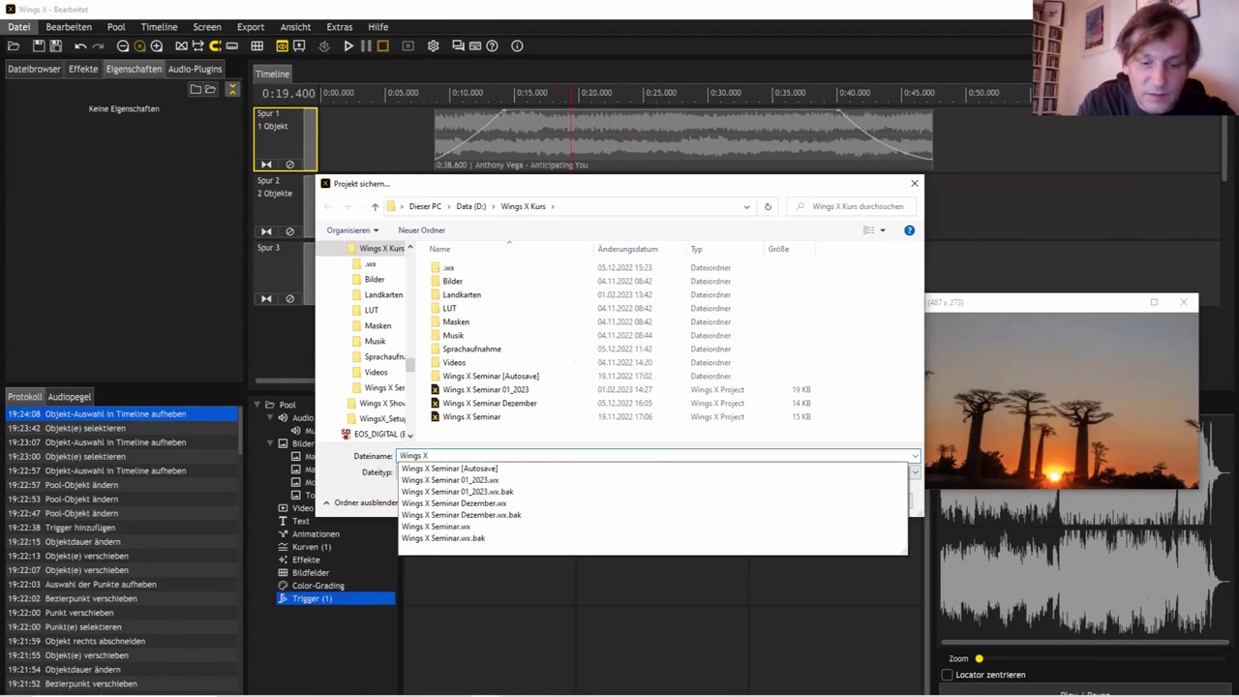
text(Präsentation)
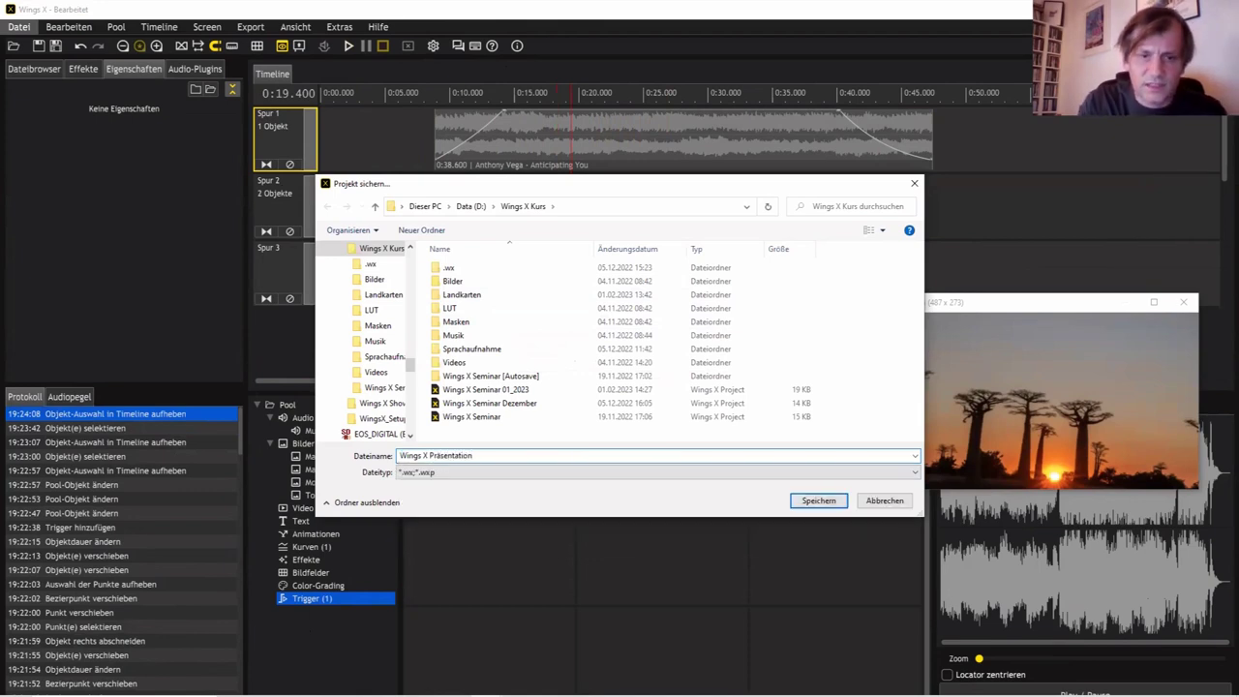
key(Return)
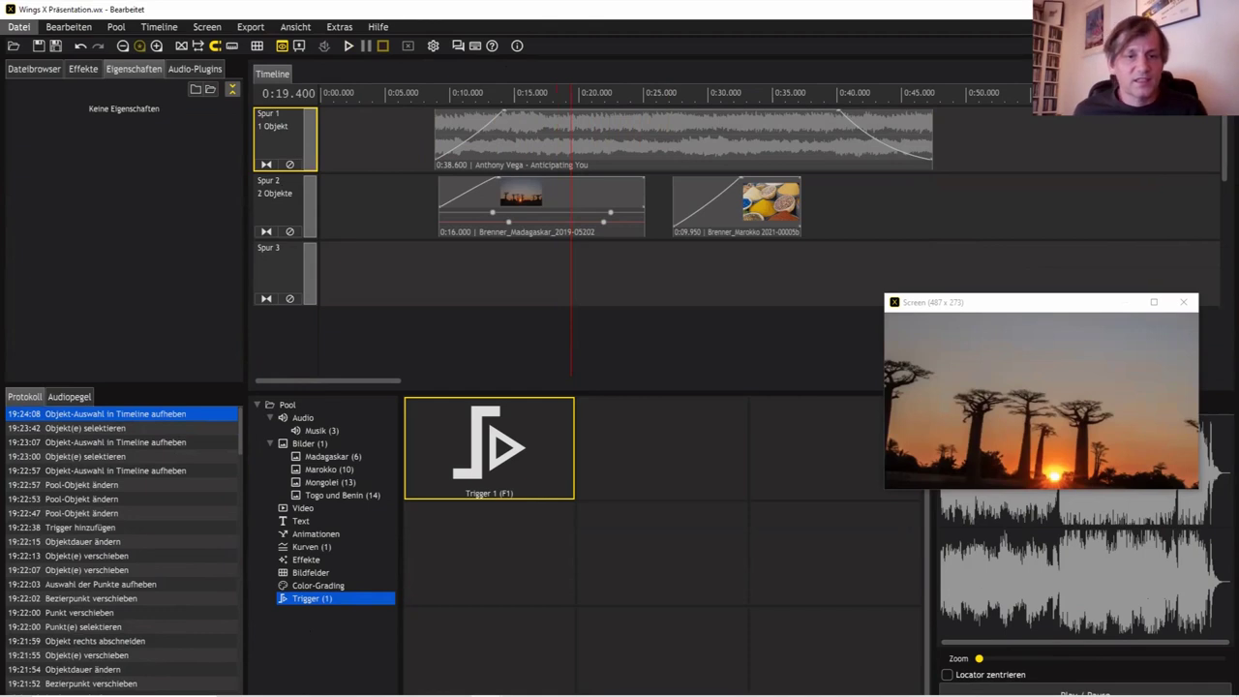
Step: Select Trigger 1 in the pool and review the project backup command and the available Autosave, Logdateien and Einstellungen folders
click(546, 464)
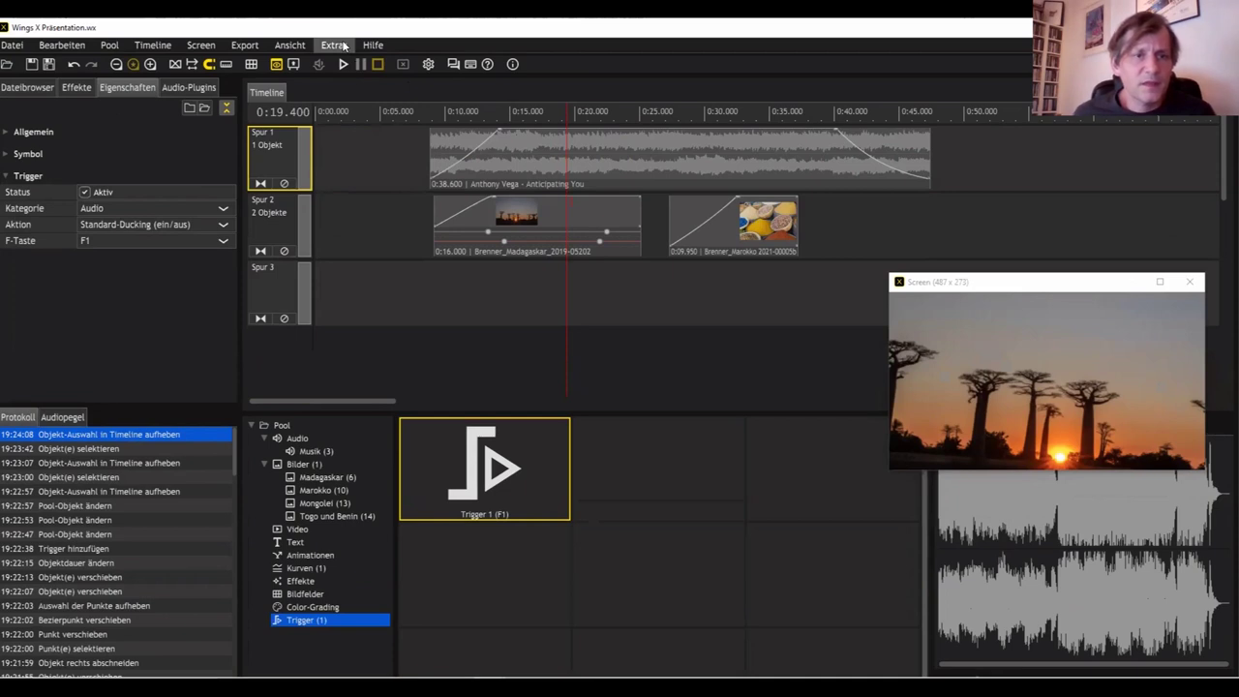
click(341, 46)
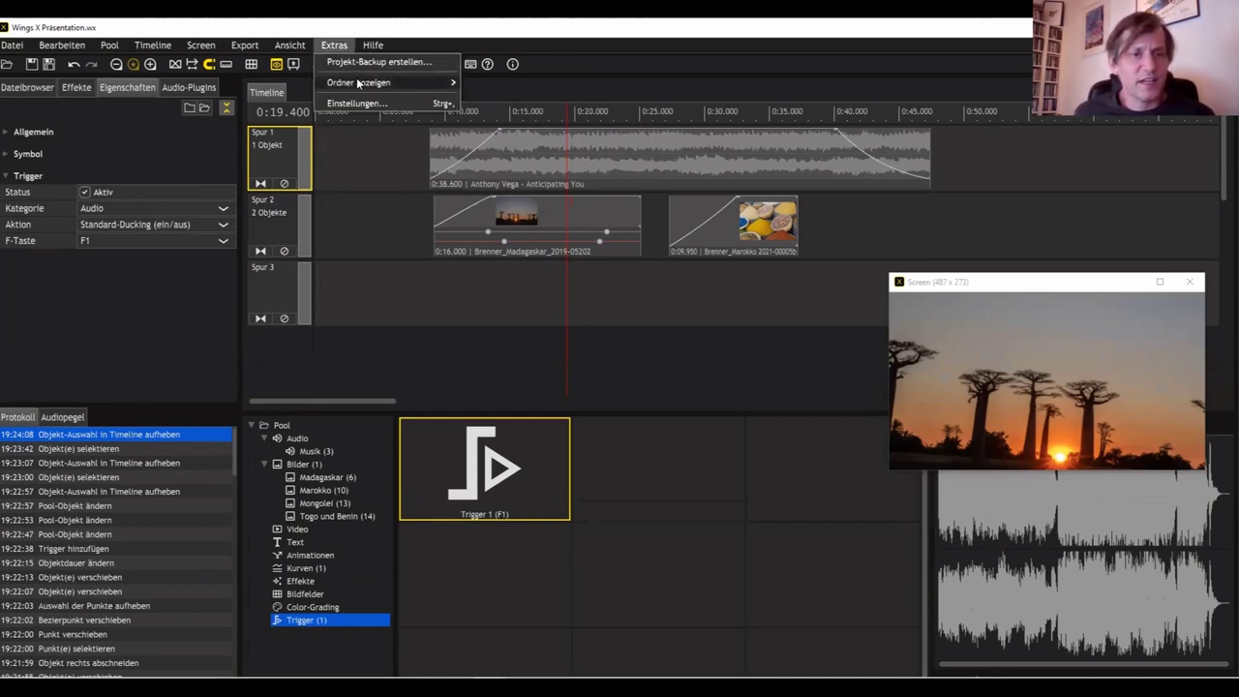
mouse_move(356, 82)
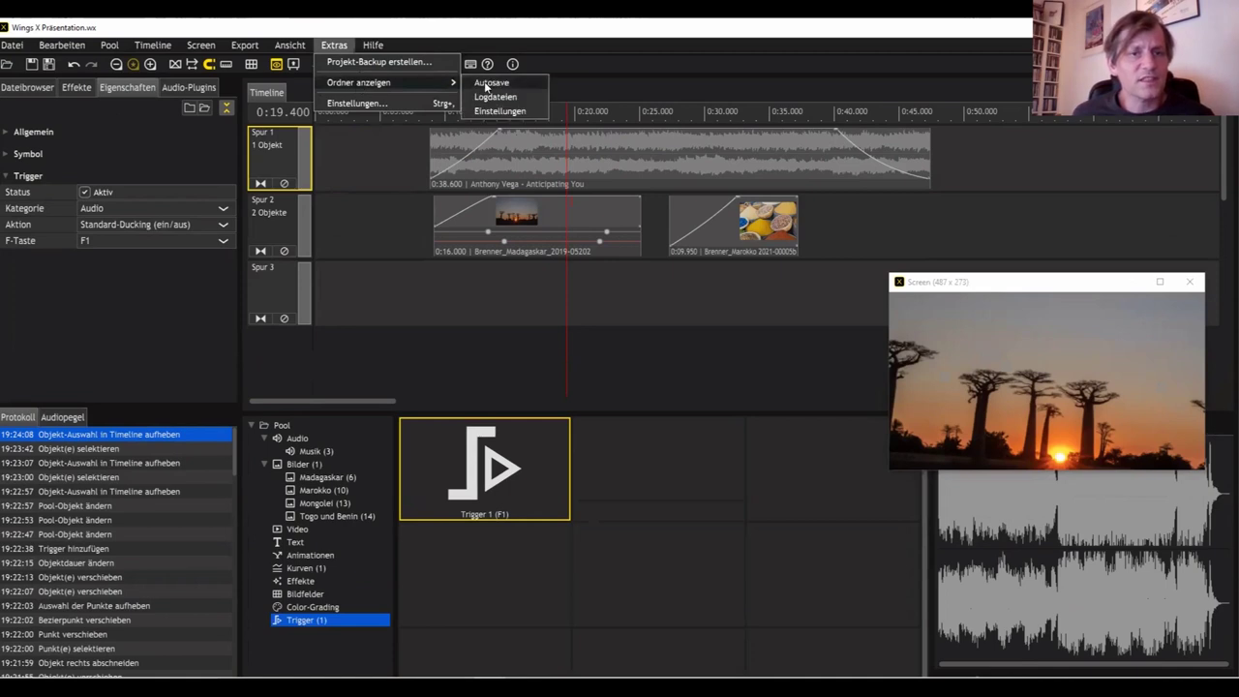
click(663, 193)
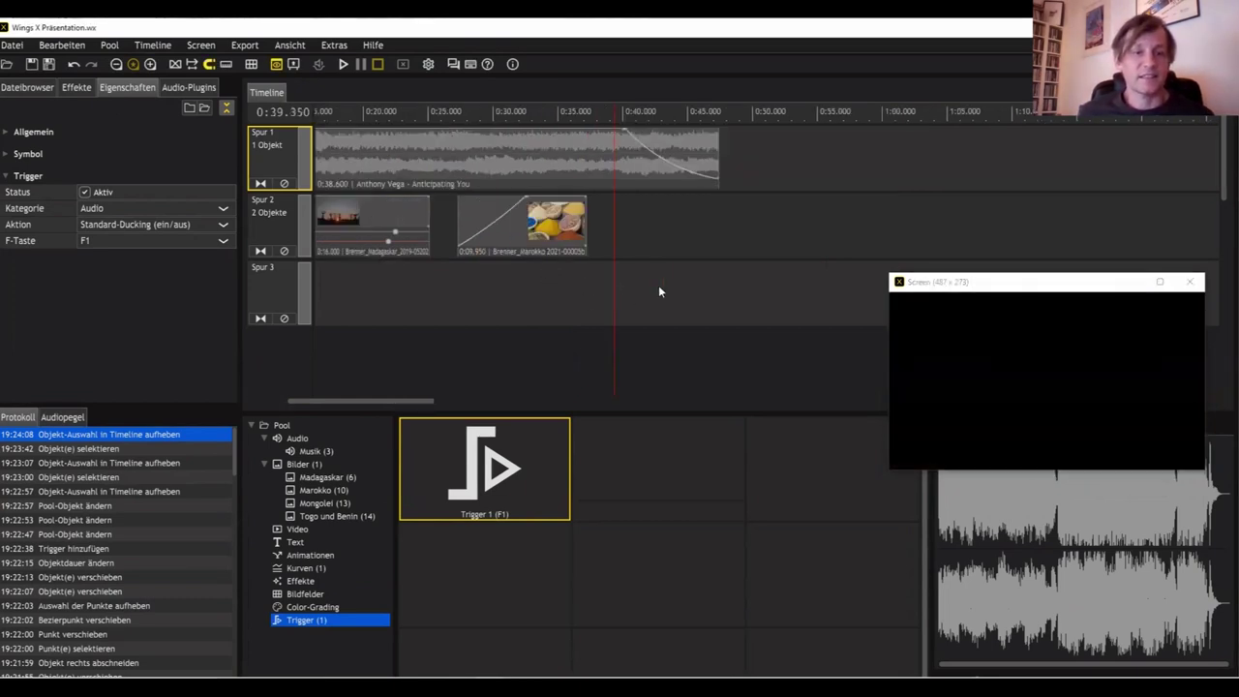
Step: Move the locator towards the end of the music and show the favourite Video folder in the file browser
click(701, 282)
click(679, 282)
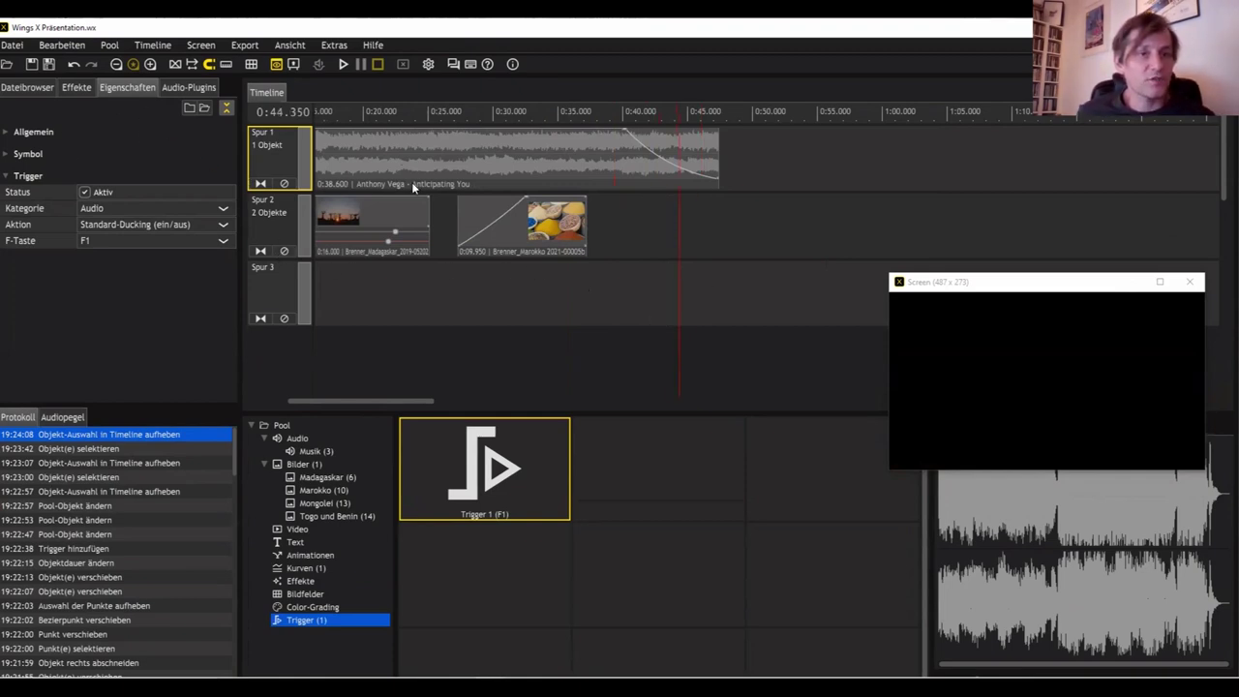
click(27, 88)
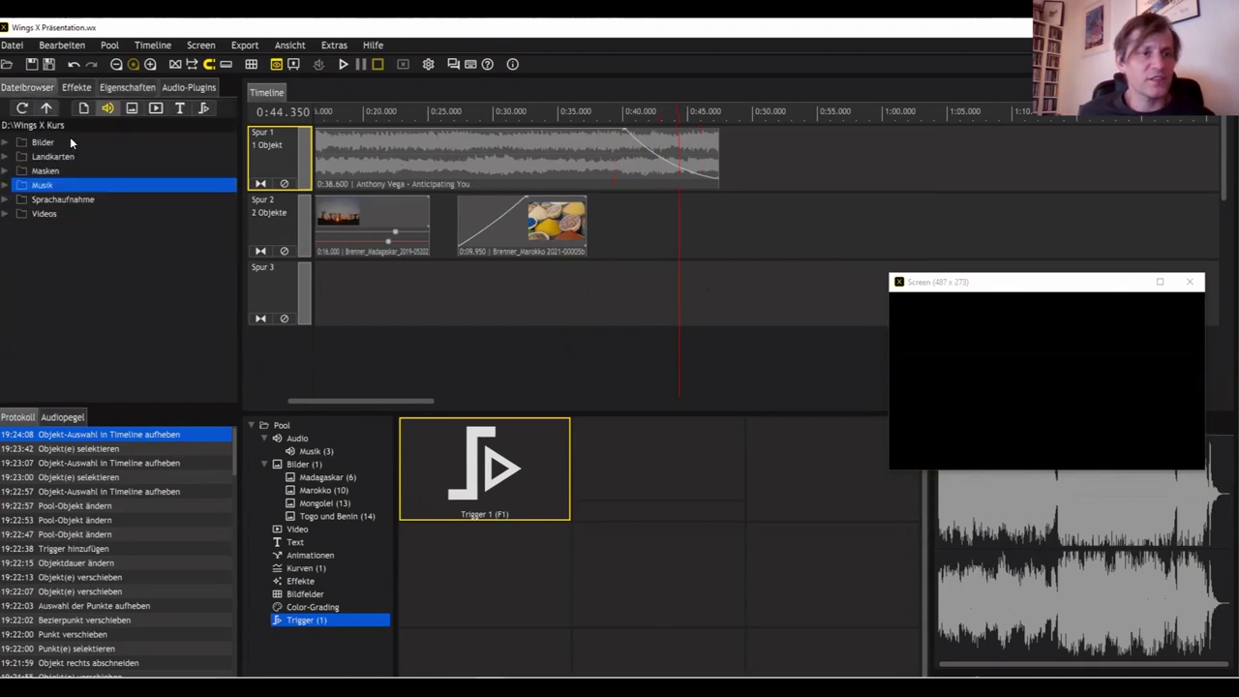
click(156, 108)
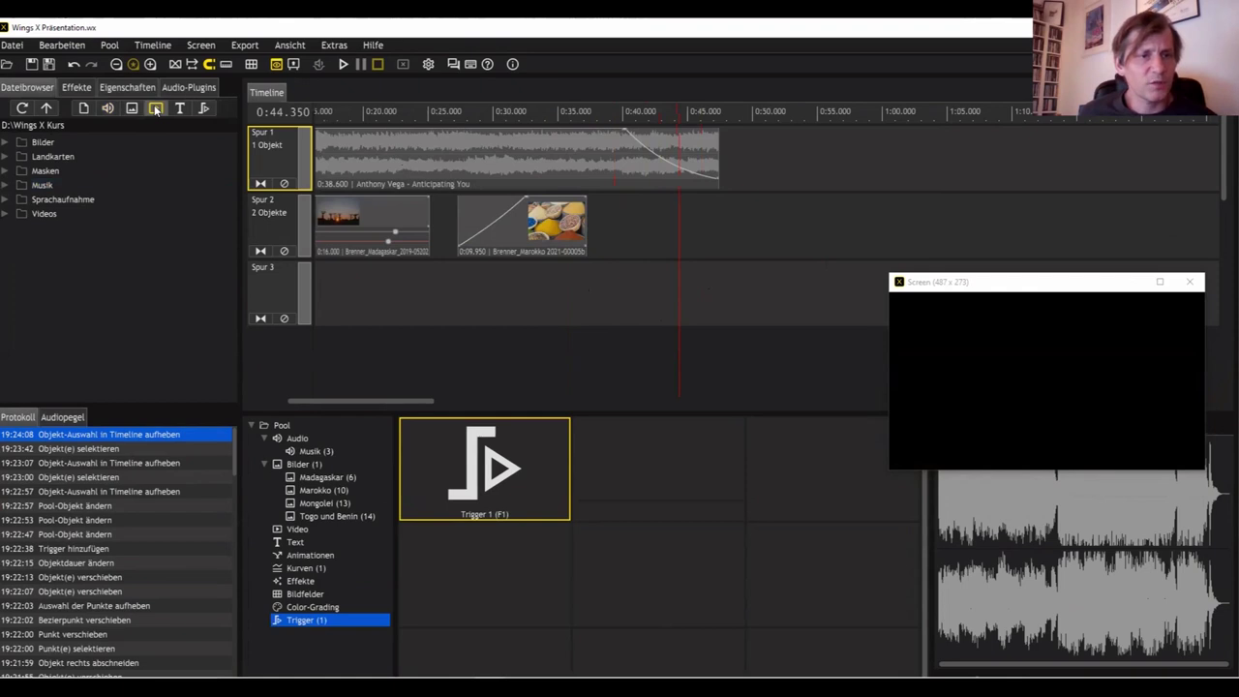
right_click(156, 110)
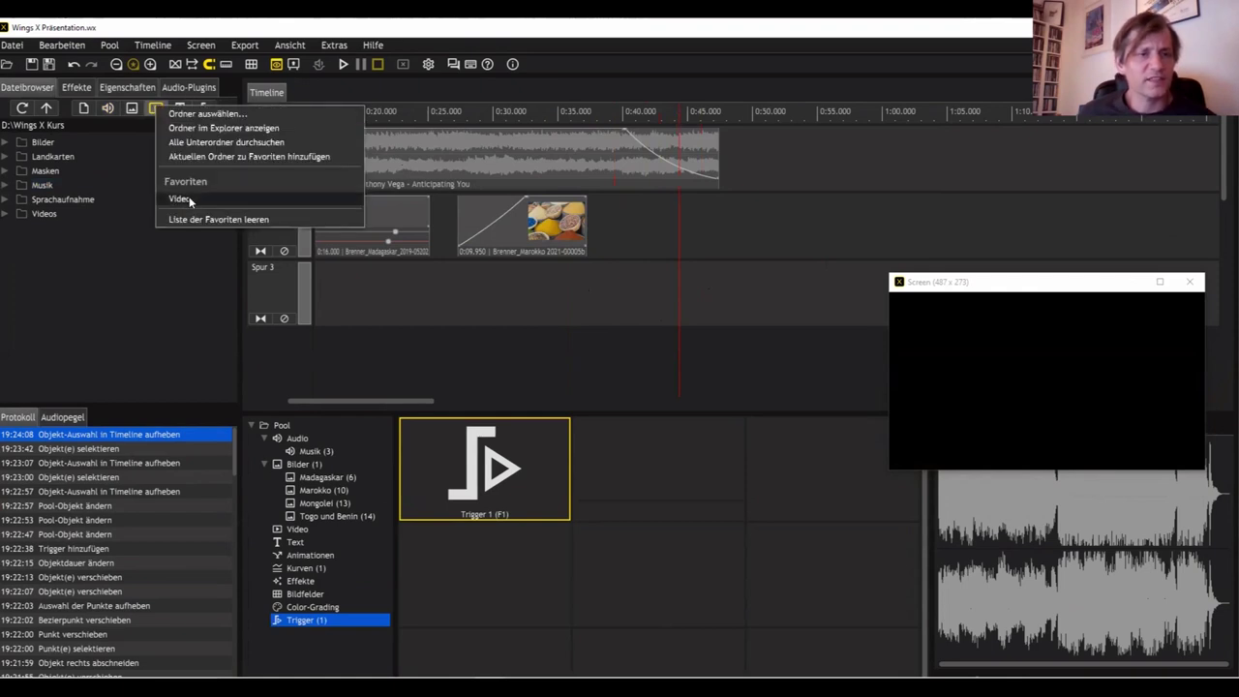
click(190, 199)
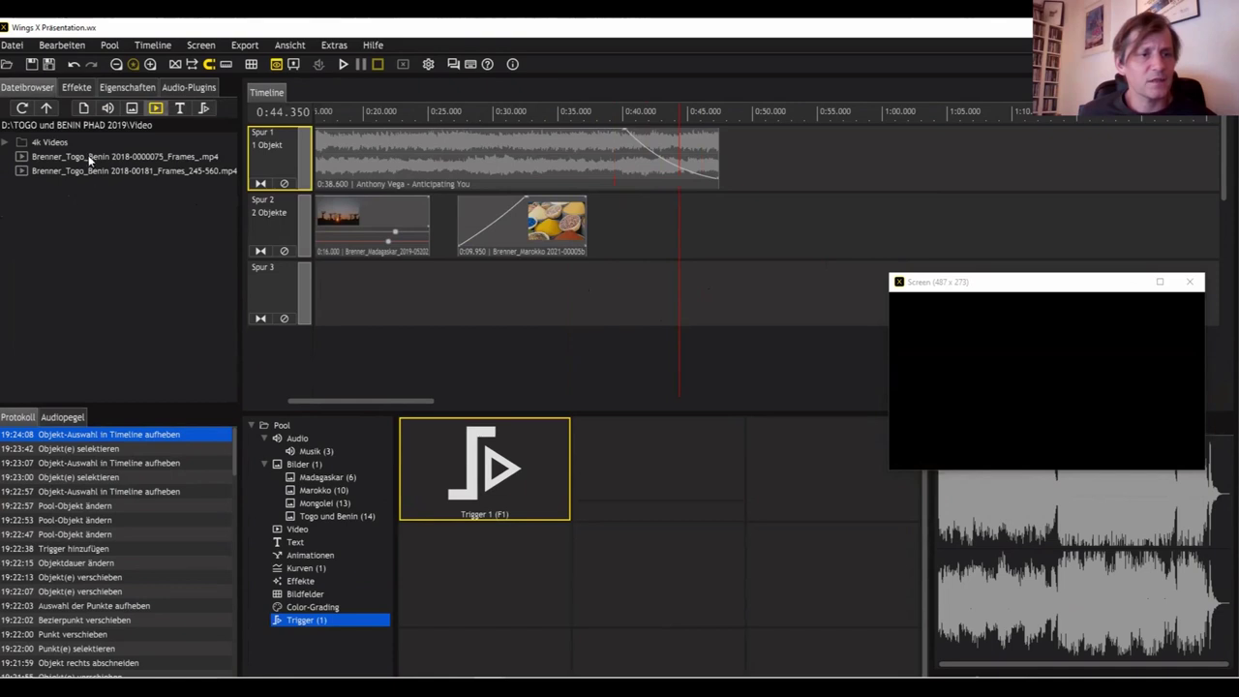
click(89, 158)
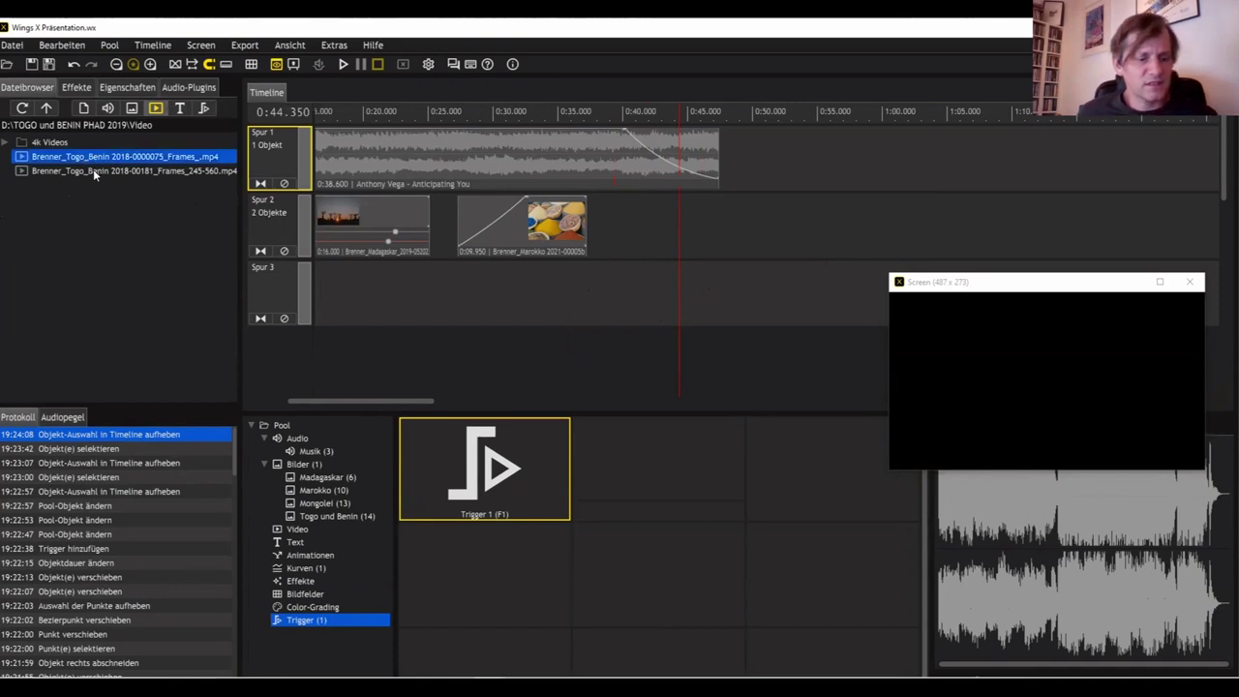
drag(778, 277, 742, 228)
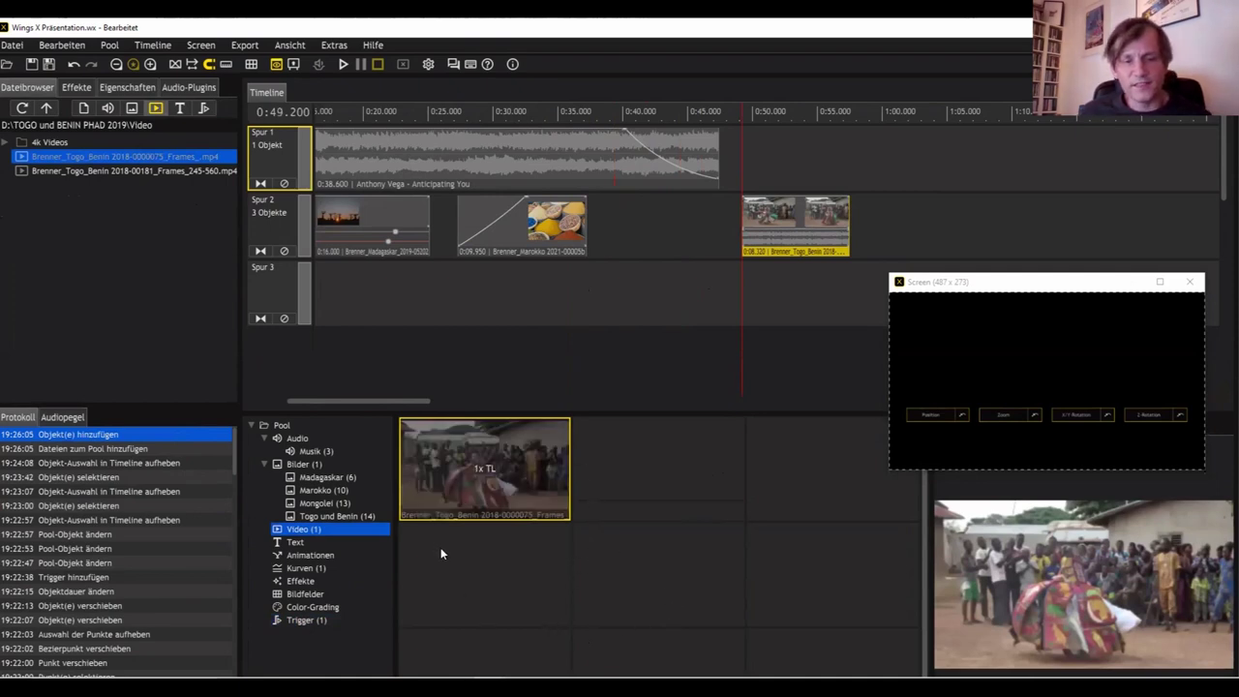
drag(503, 491, 881, 221)
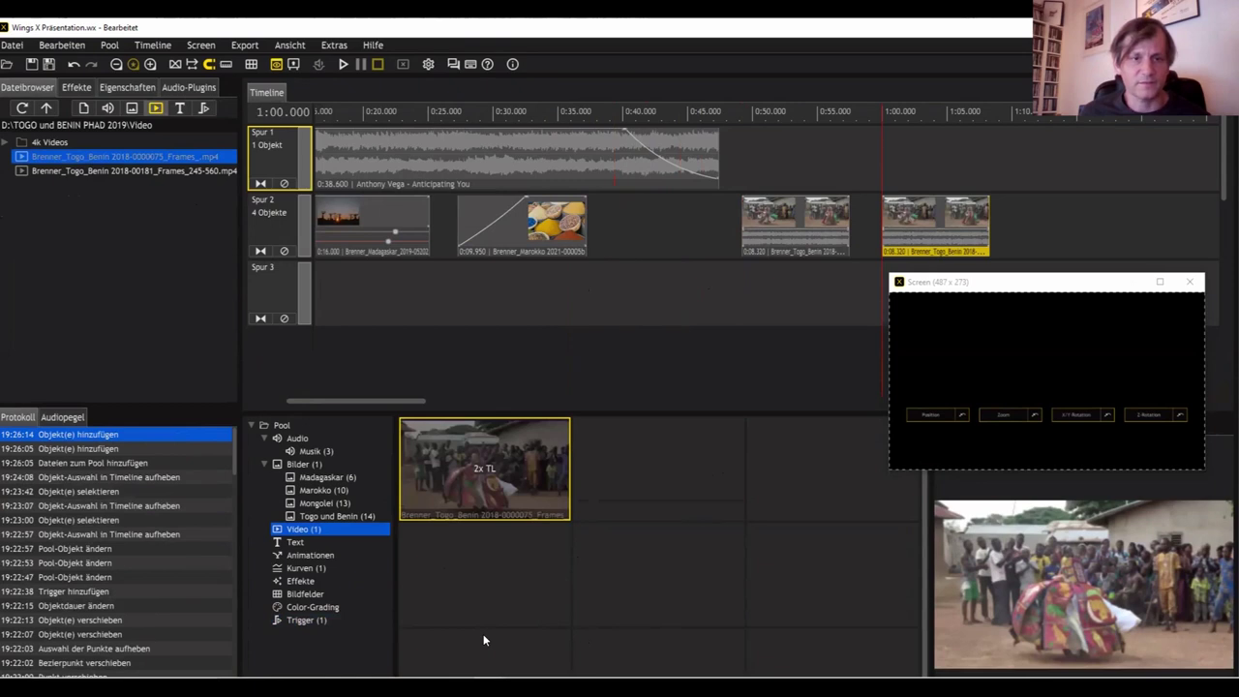
Step: Place the boat image Brenner_Madagaskar_2019-05849 from the pool twice on Spur 3, at about 0:38 and 0:46
click(347, 478)
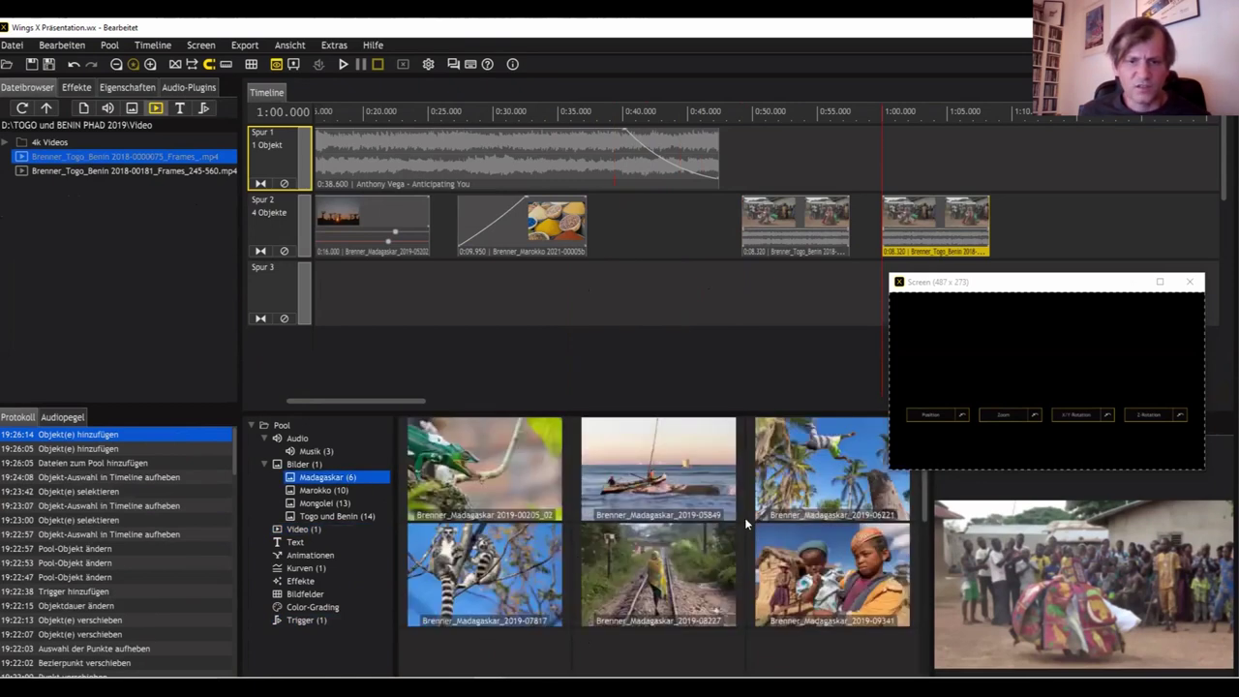
drag(654, 474, 595, 290)
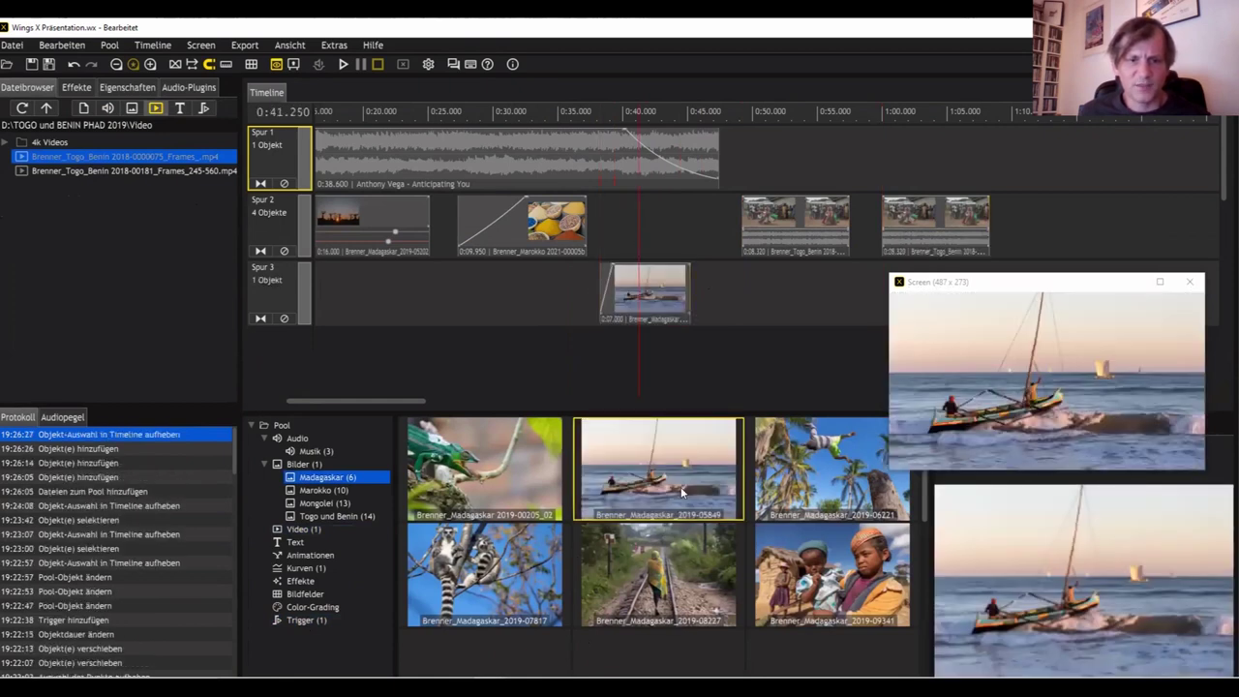
drag(676, 485, 698, 299)
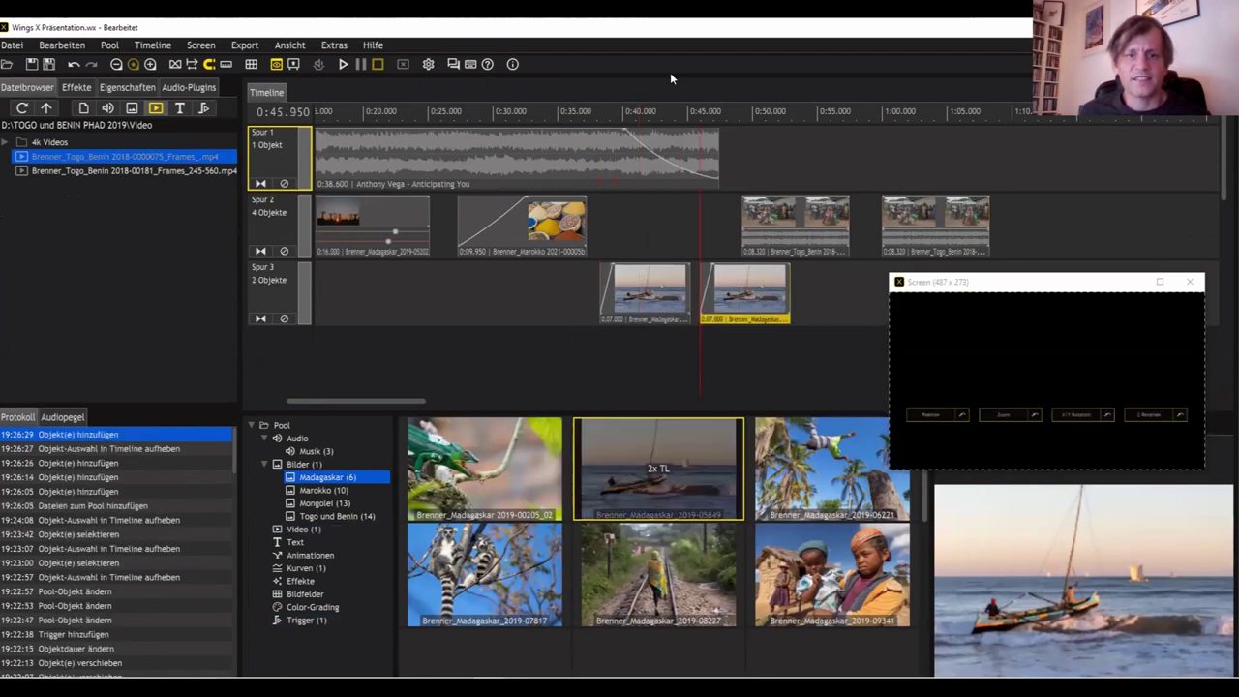
click(626, 224)
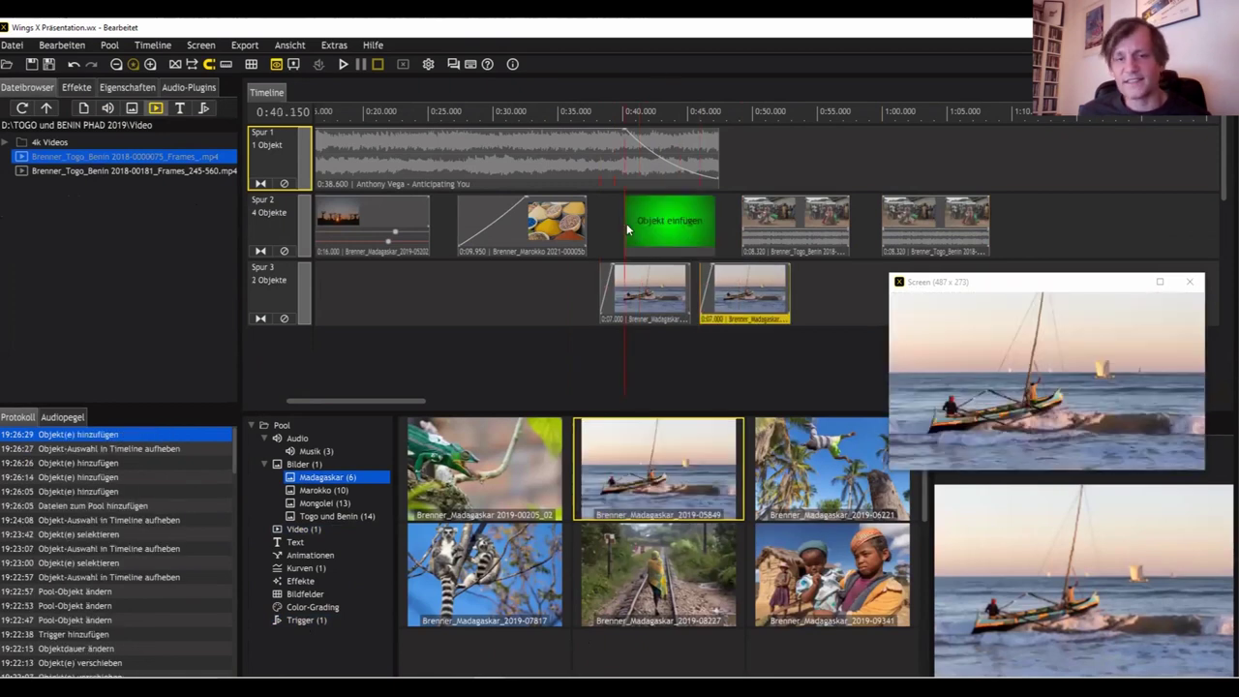
click(628, 215)
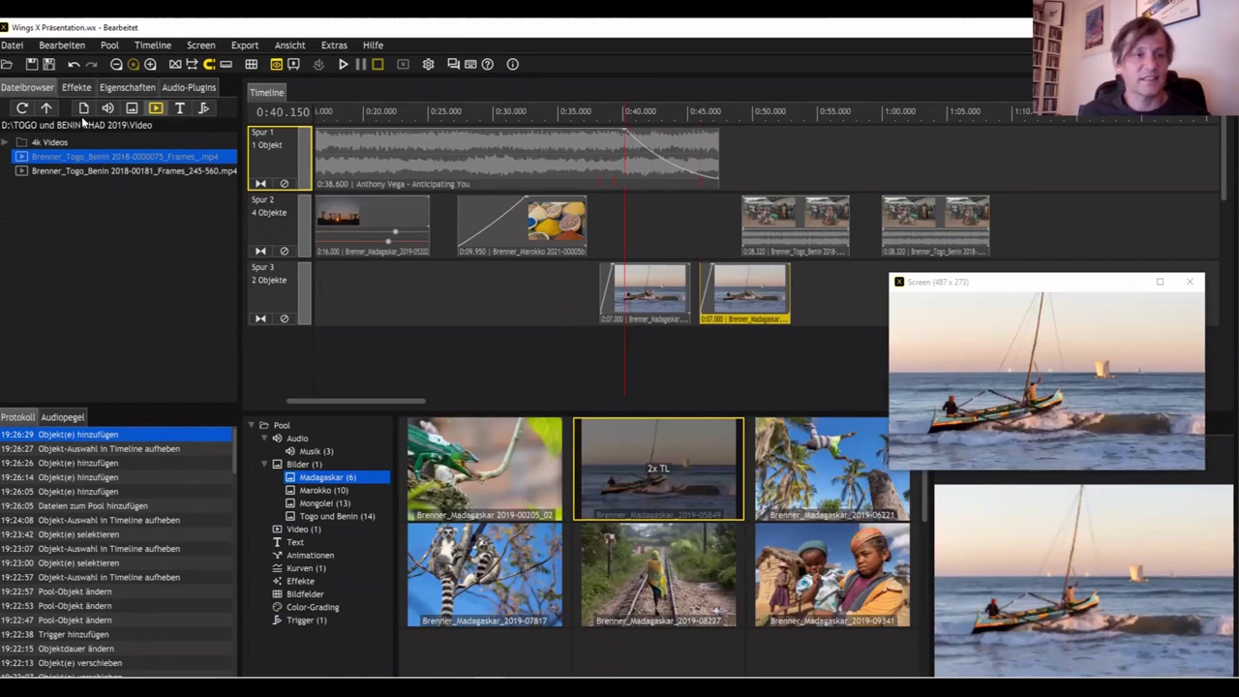
drag(92, 155, 589, 523)
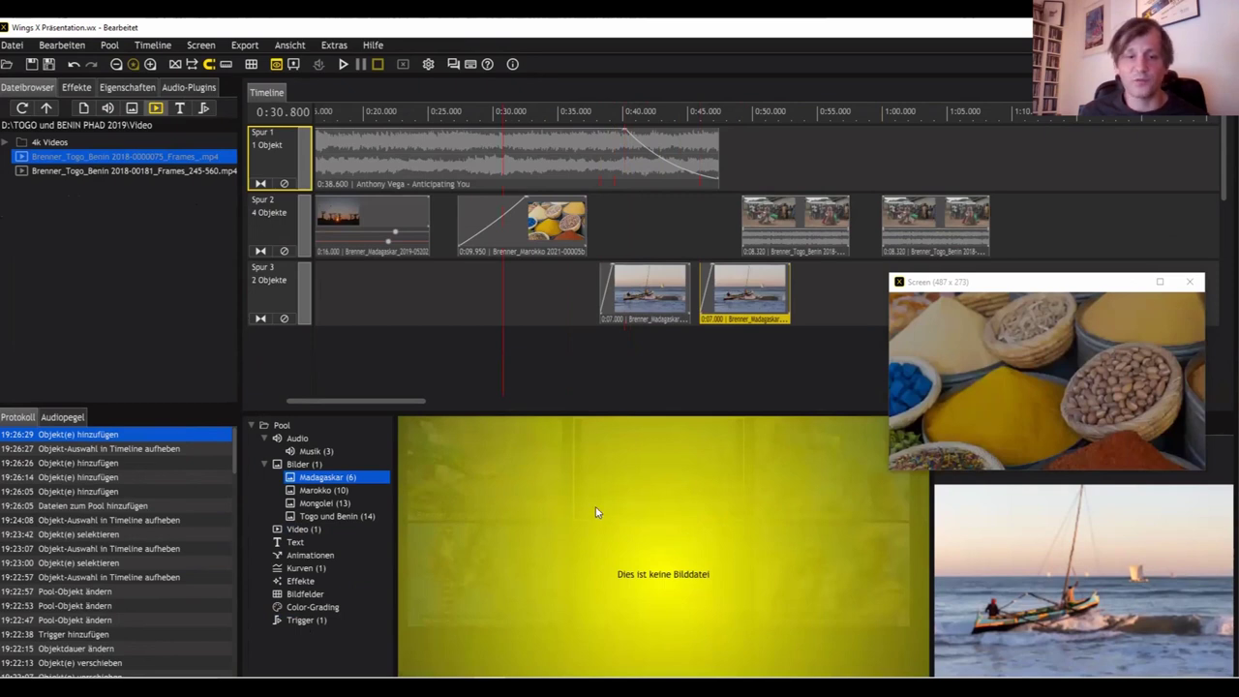
drag(585, 547, 492, 404)
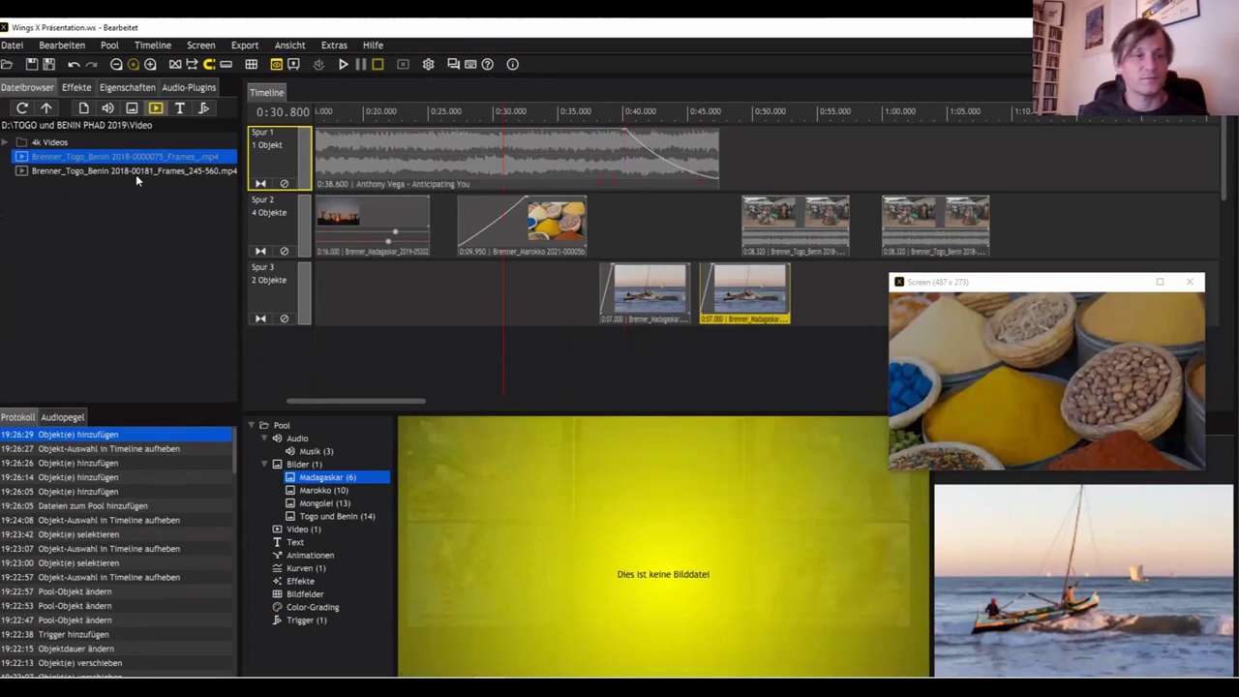
drag(353, 323, 487, 503)
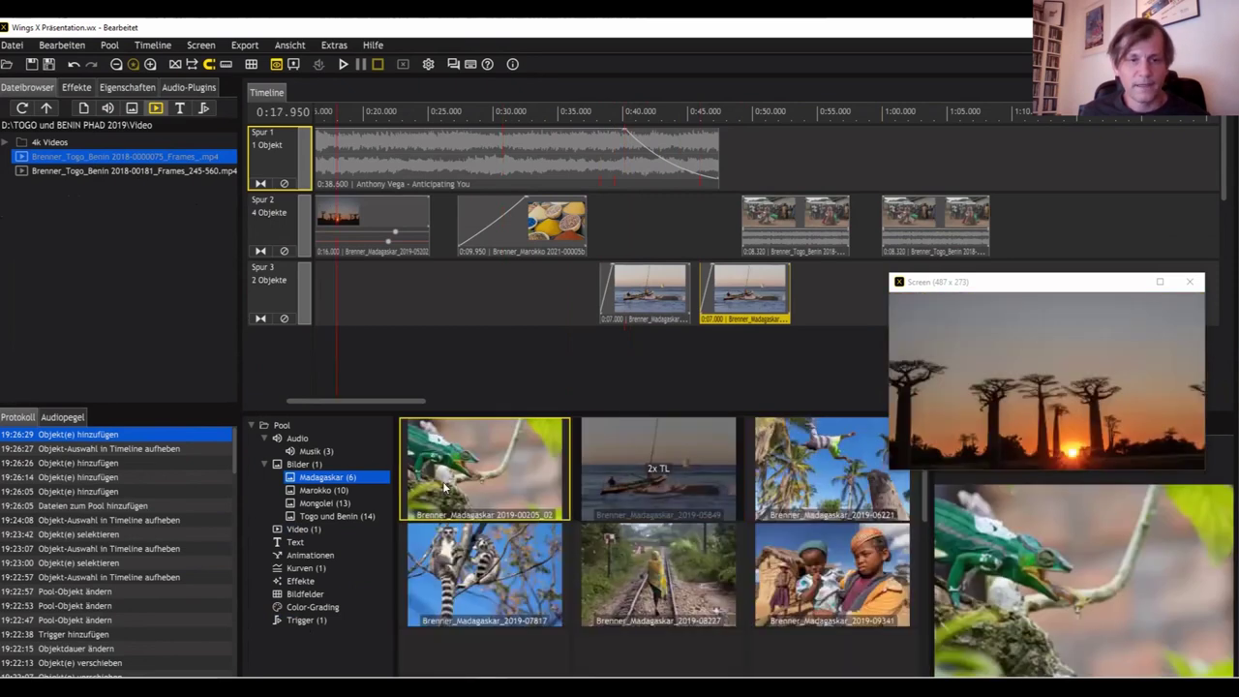
Step: Move the second video clip on Spur 2 to about 1:07.6 and increase the height of Spur 2
click(588, 362)
scroll(585, 367, down, 5)
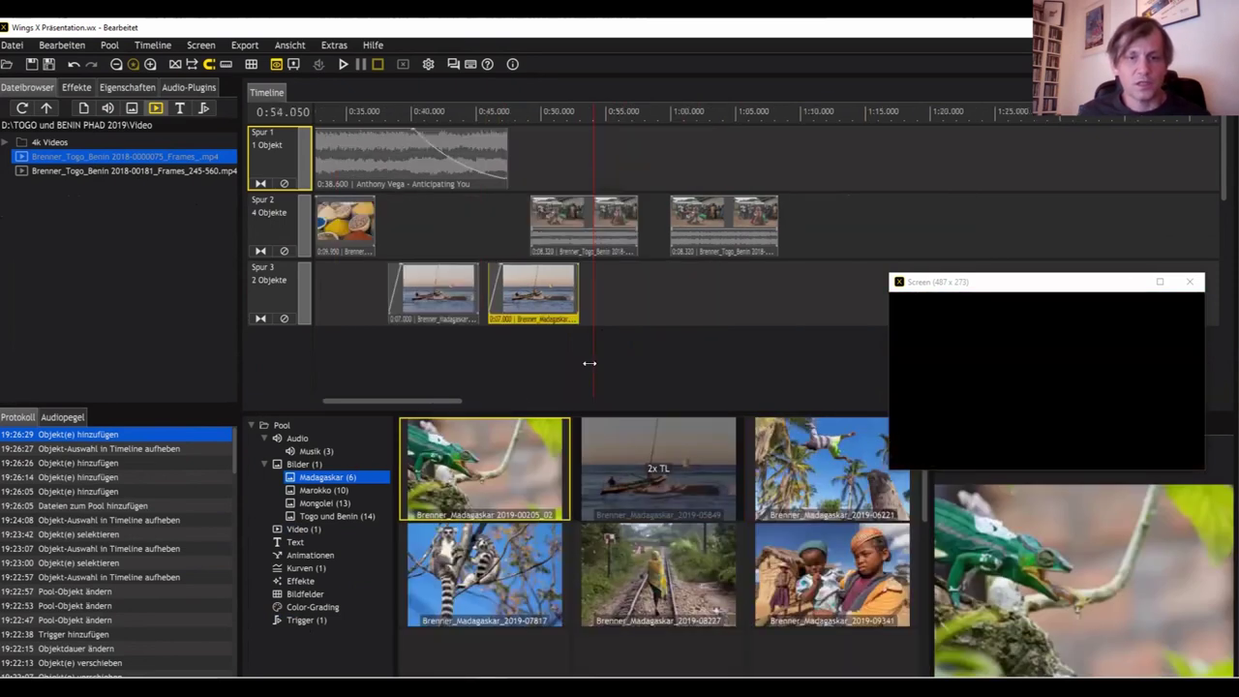
scroll(574, 352, up, 2)
drag(524, 249, 610, 249)
drag(281, 257, 281, 335)
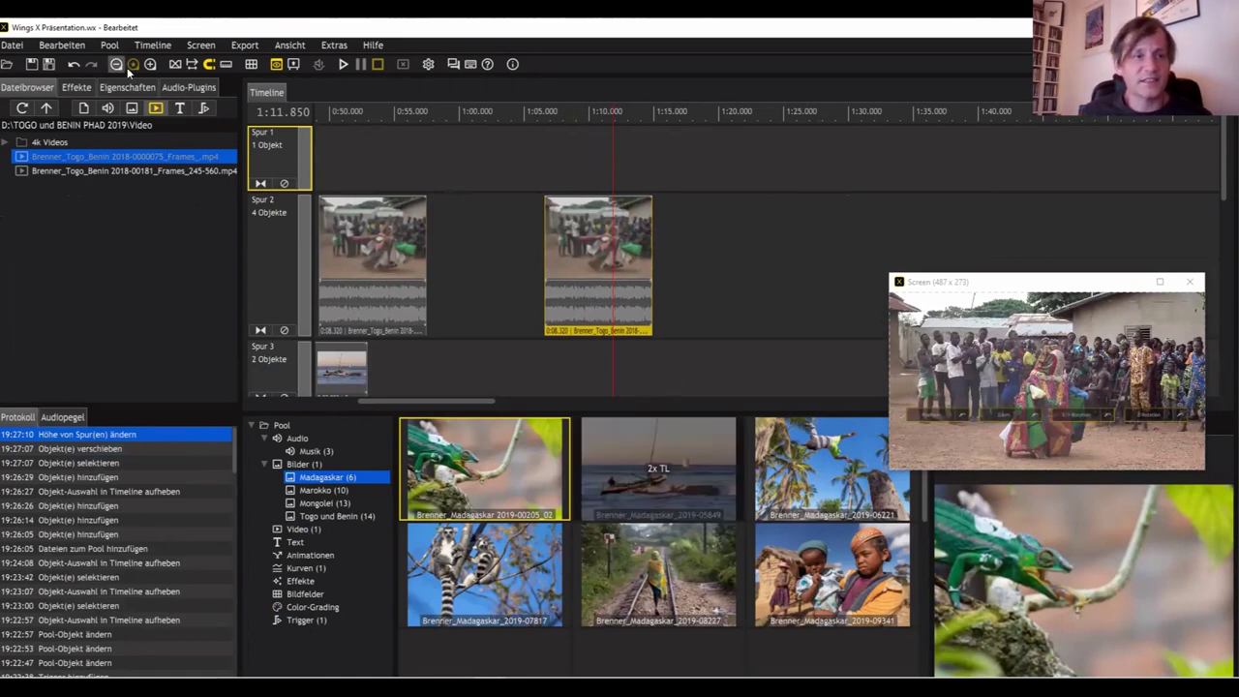
click(150, 64)
click(150, 63)
click(150, 64)
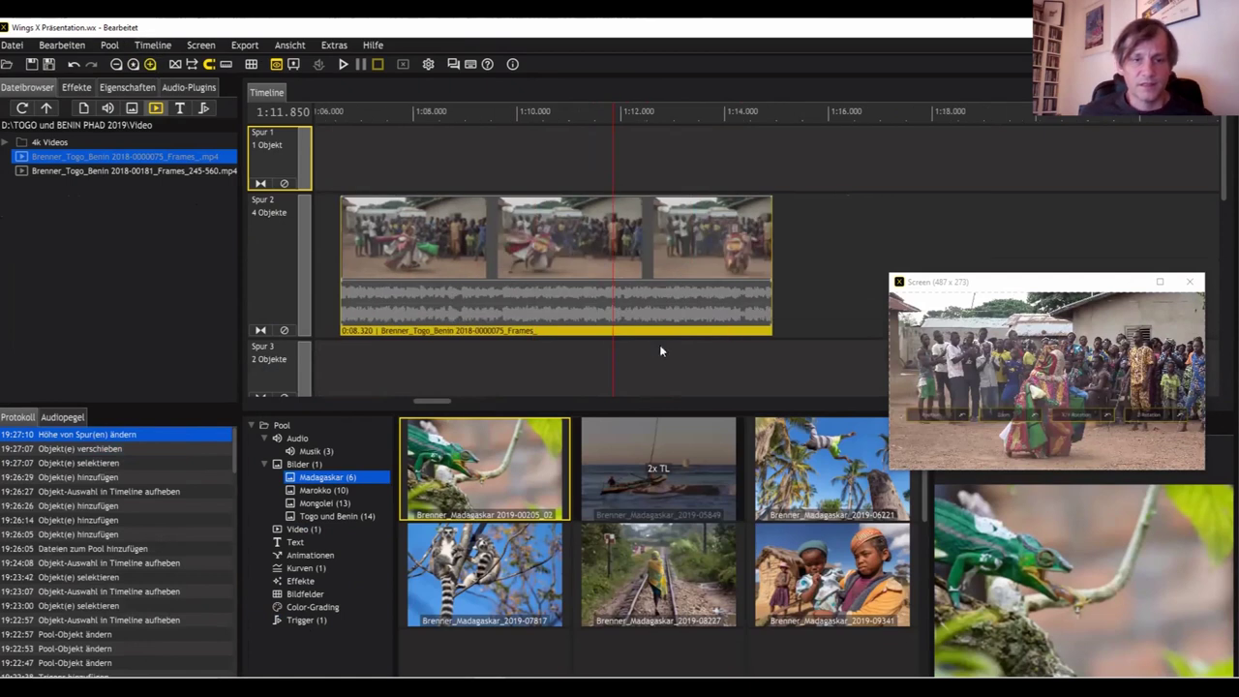
drag(559, 334, 613, 335)
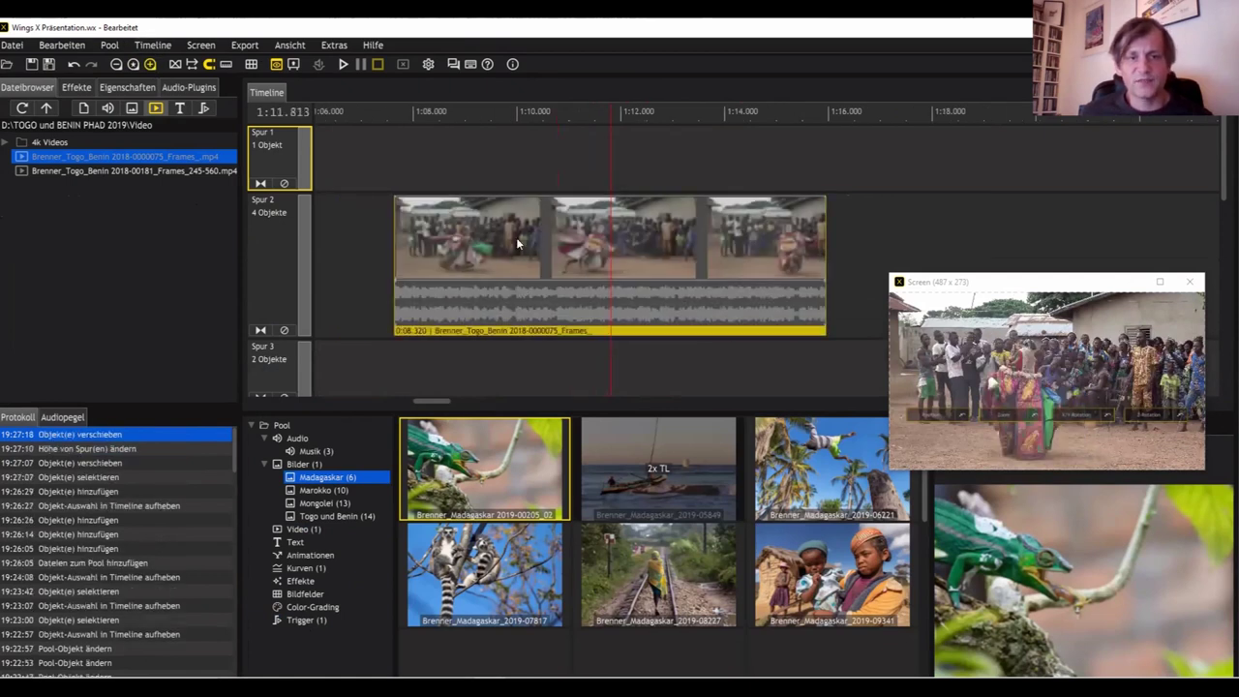
Step: Give the second clip's picture a 1.4 s fade-in and a 2.1 s fade-out, and adjust the fade-in curve's shape
drag(395, 199, 467, 191)
drag(824, 197, 715, 199)
click(424, 242)
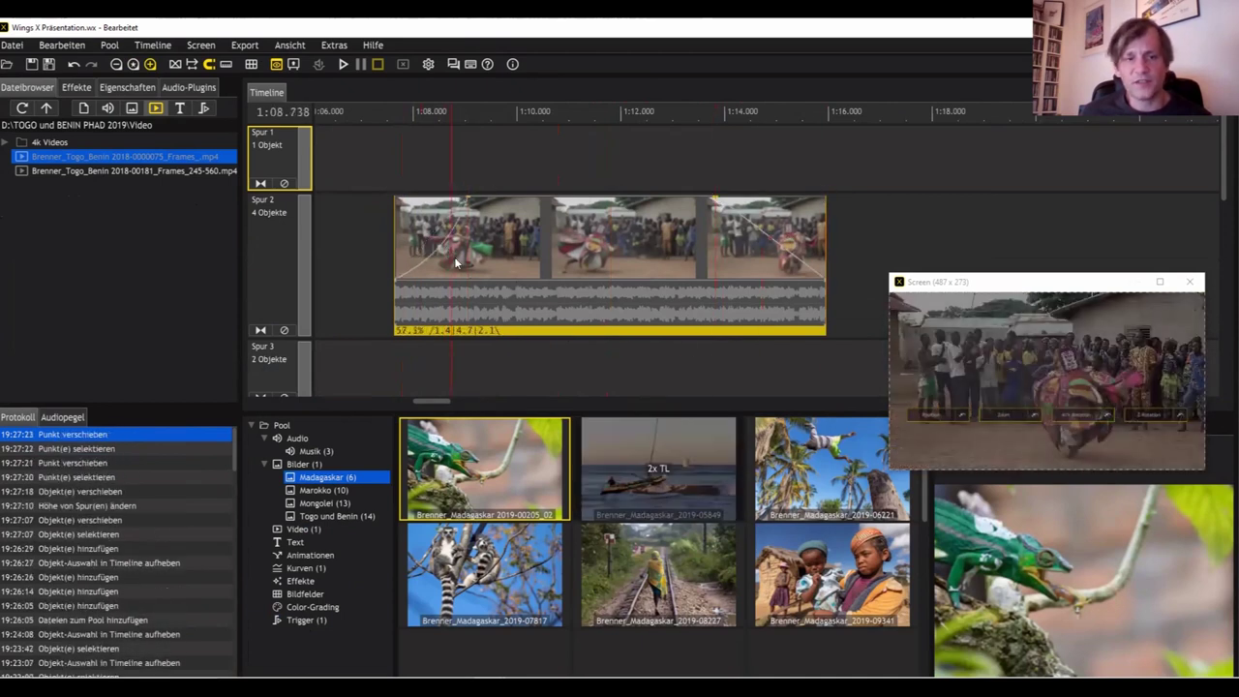
drag(426, 248, 435, 281)
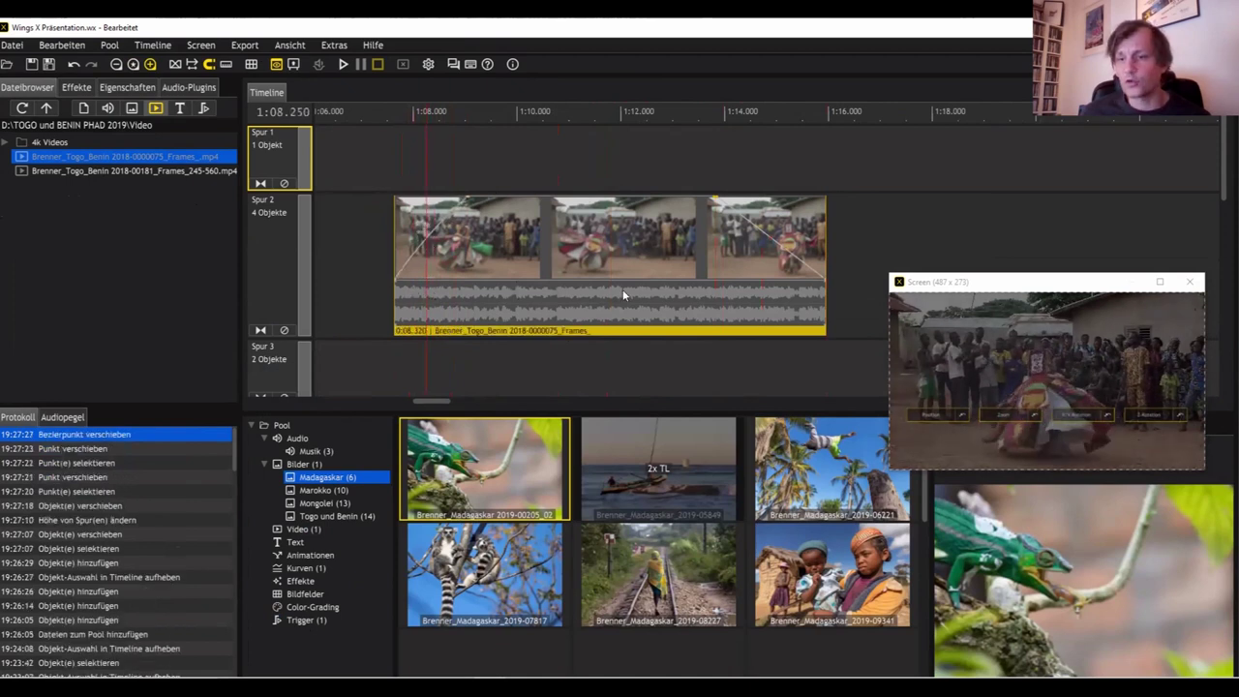
Step: Fade the second clip's sound in over about 0.9 s and out over about 1.8 s
click(385, 279)
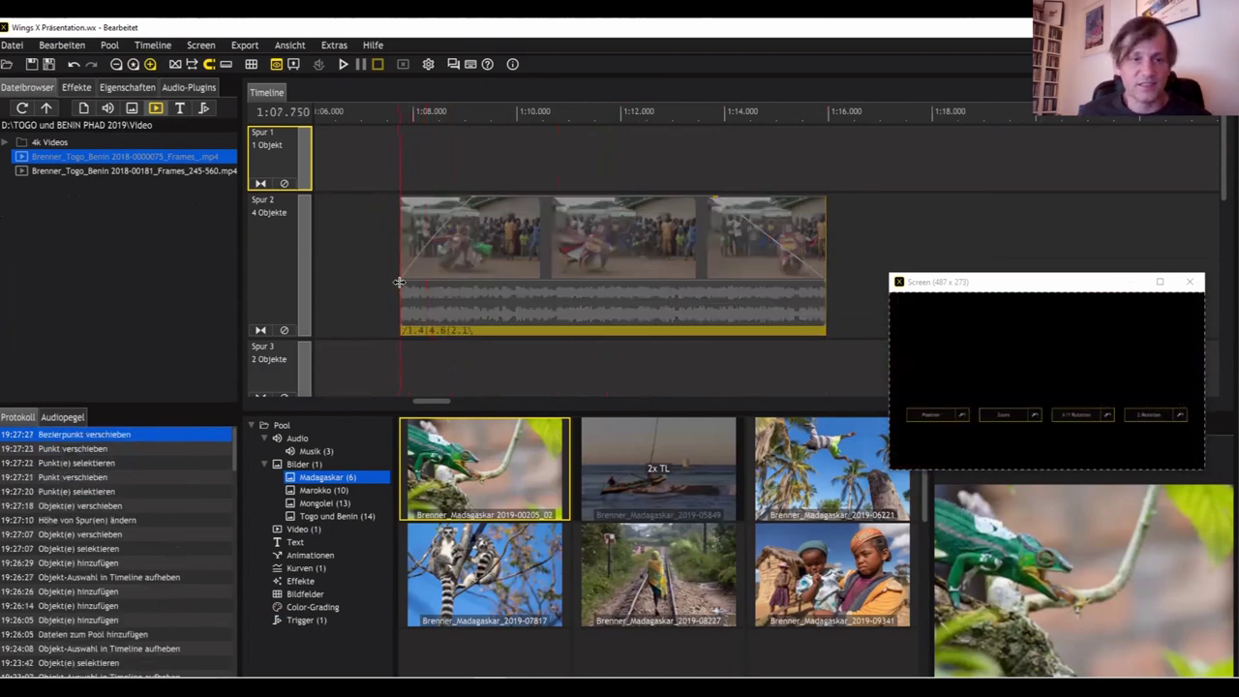
drag(385, 278, 391, 281)
click(430, 306)
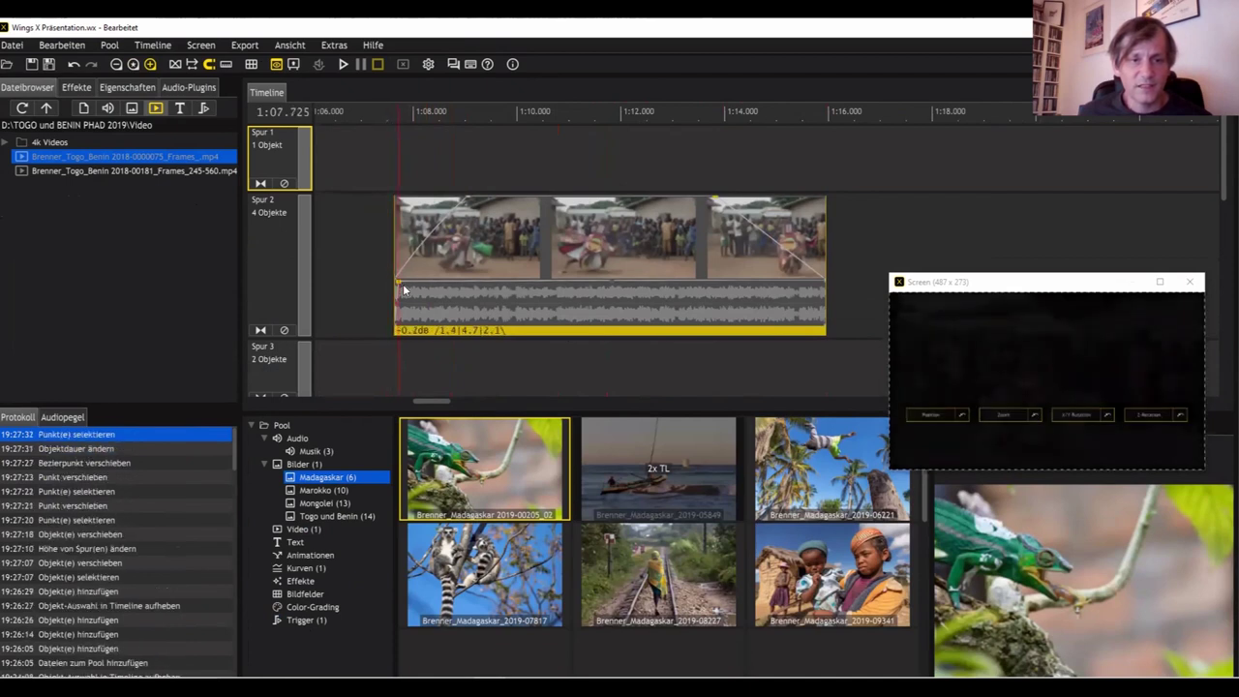
drag(434, 309, 437, 280)
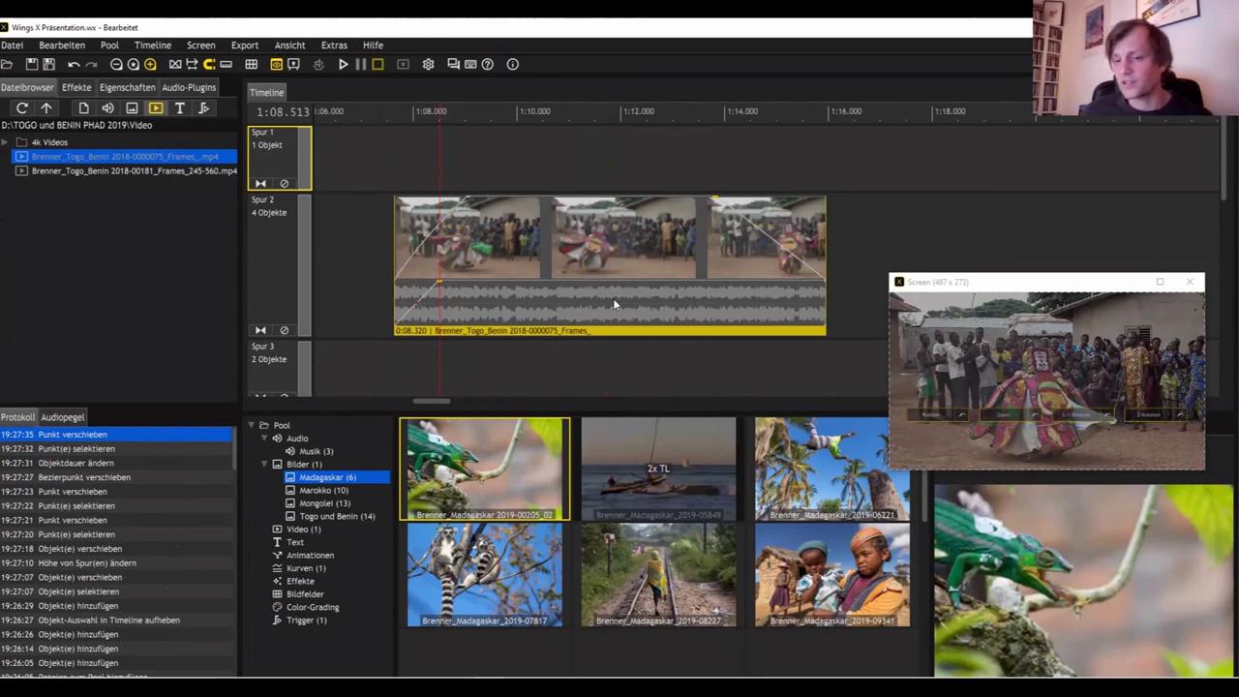
drag(823, 281, 729, 261)
Step: Switch the second clip's playback to Nur Video and to Nur Audio, and return it to Video und Audio
click(569, 343)
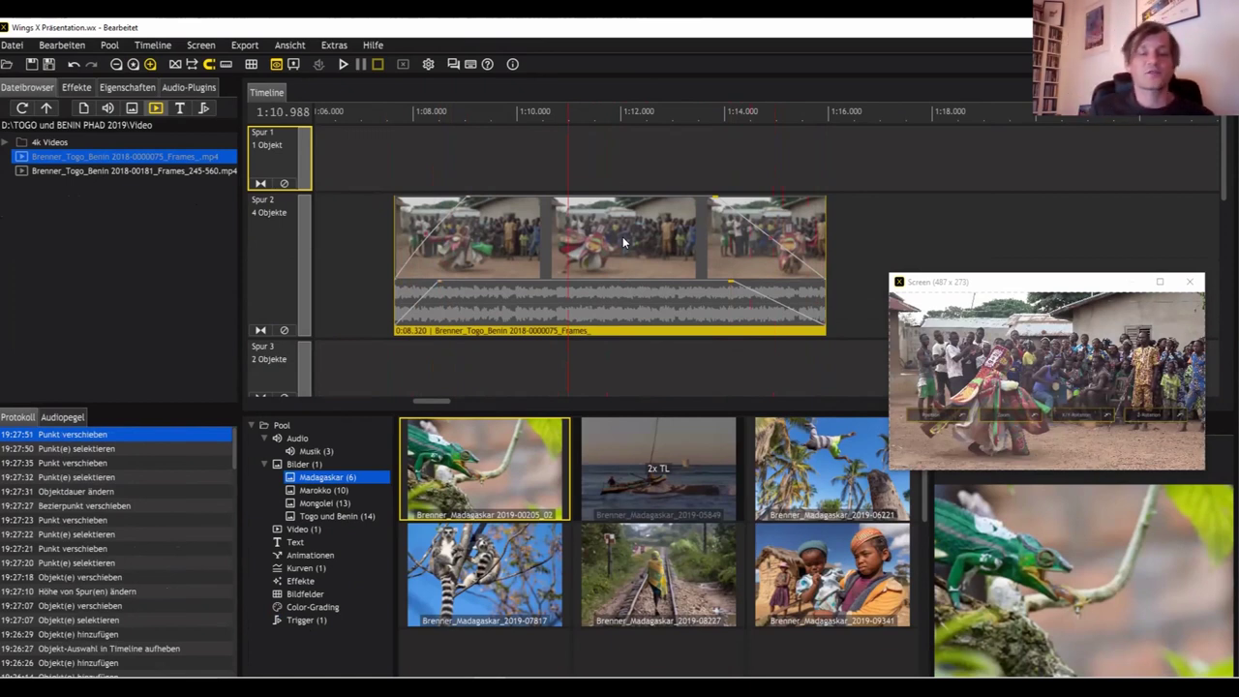
click(543, 330)
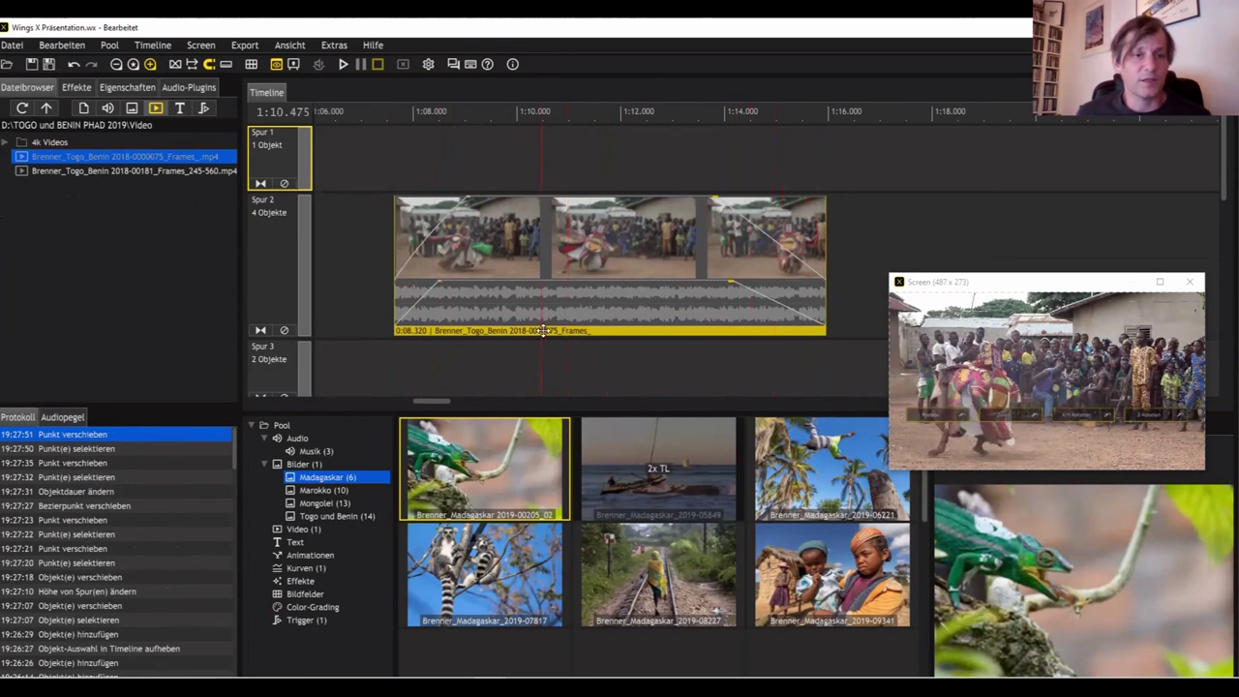
click(136, 89)
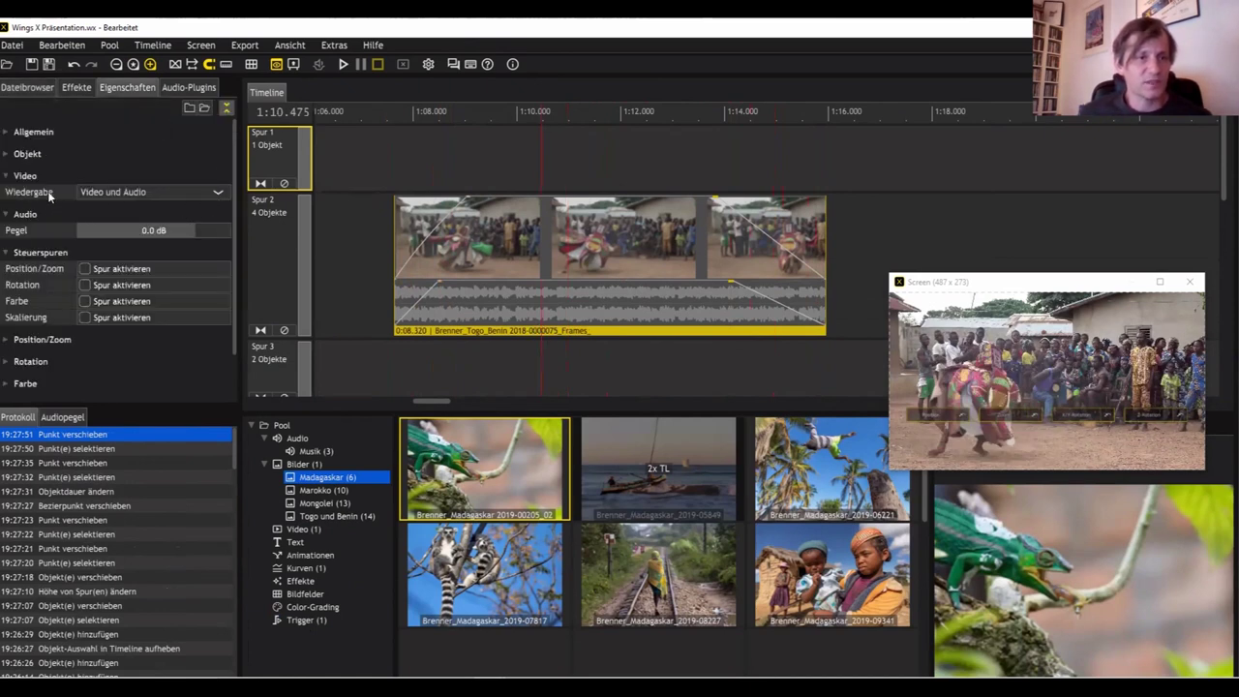
click(218, 192)
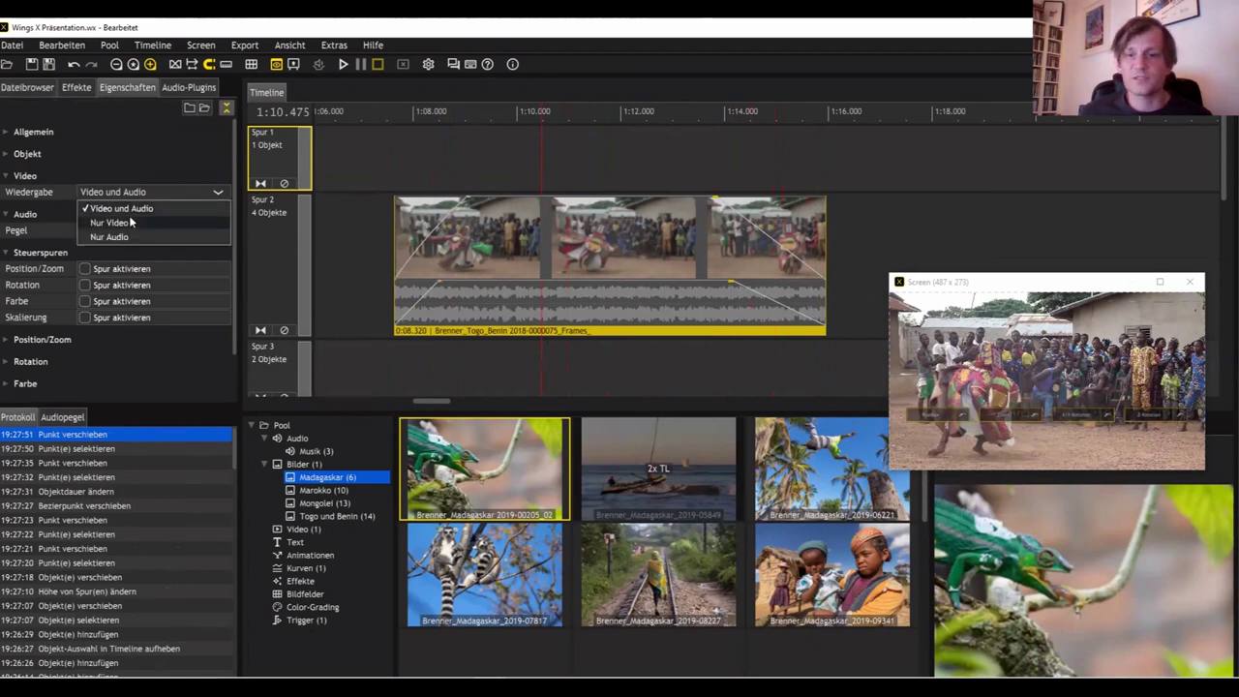
click(131, 223)
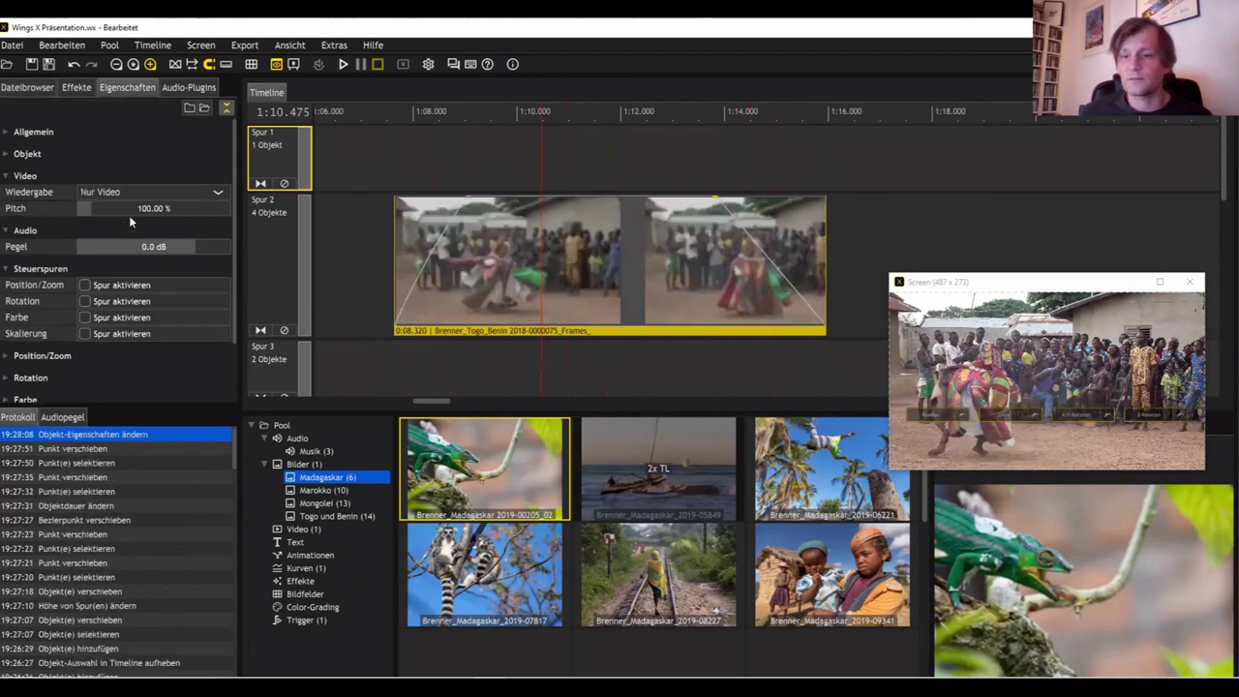
click(217, 192)
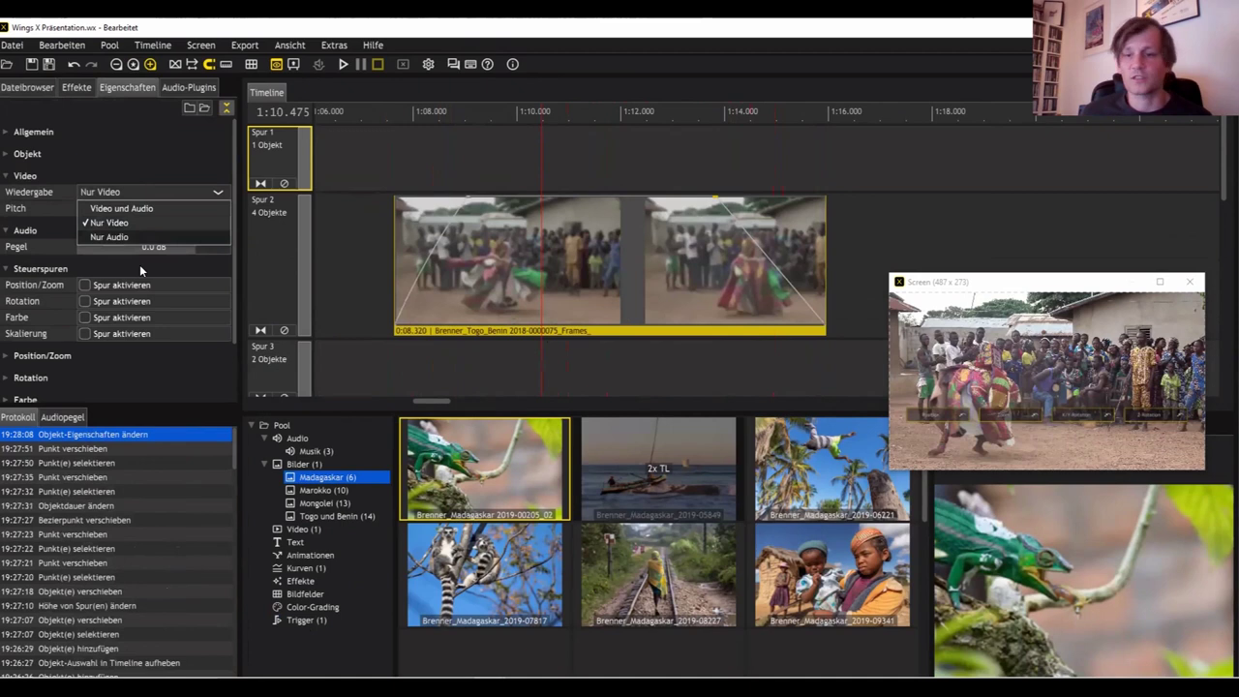
click(116, 238)
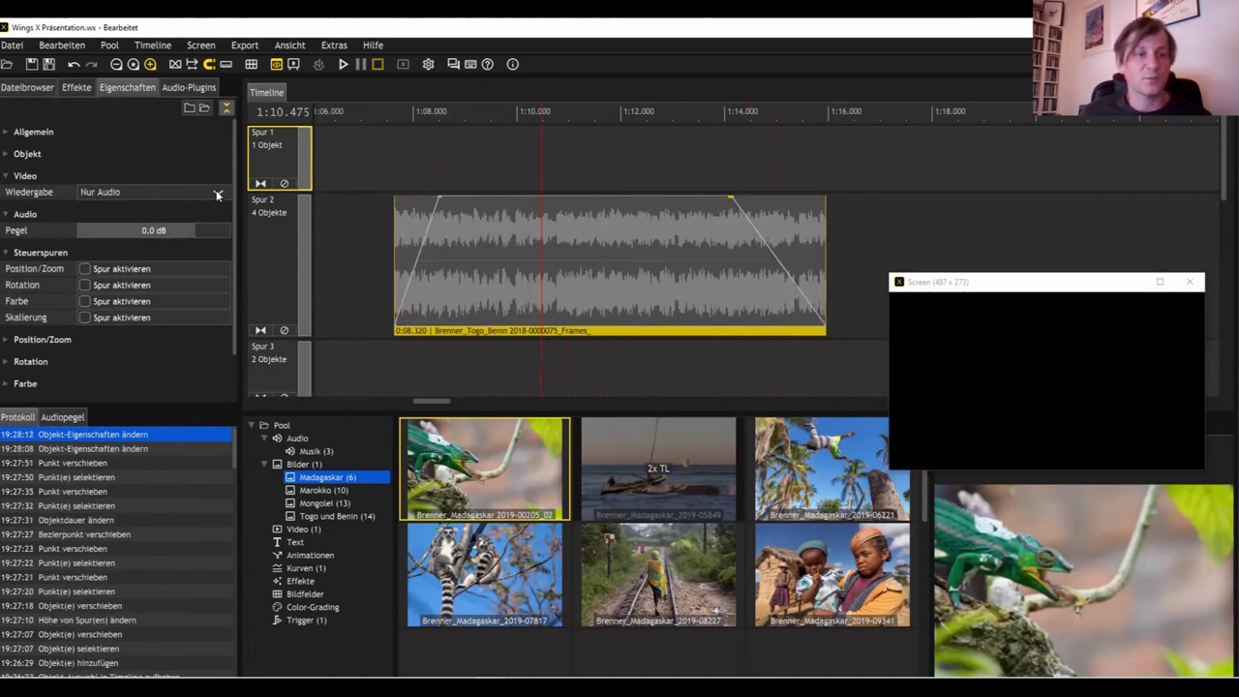
click(217, 192)
click(165, 205)
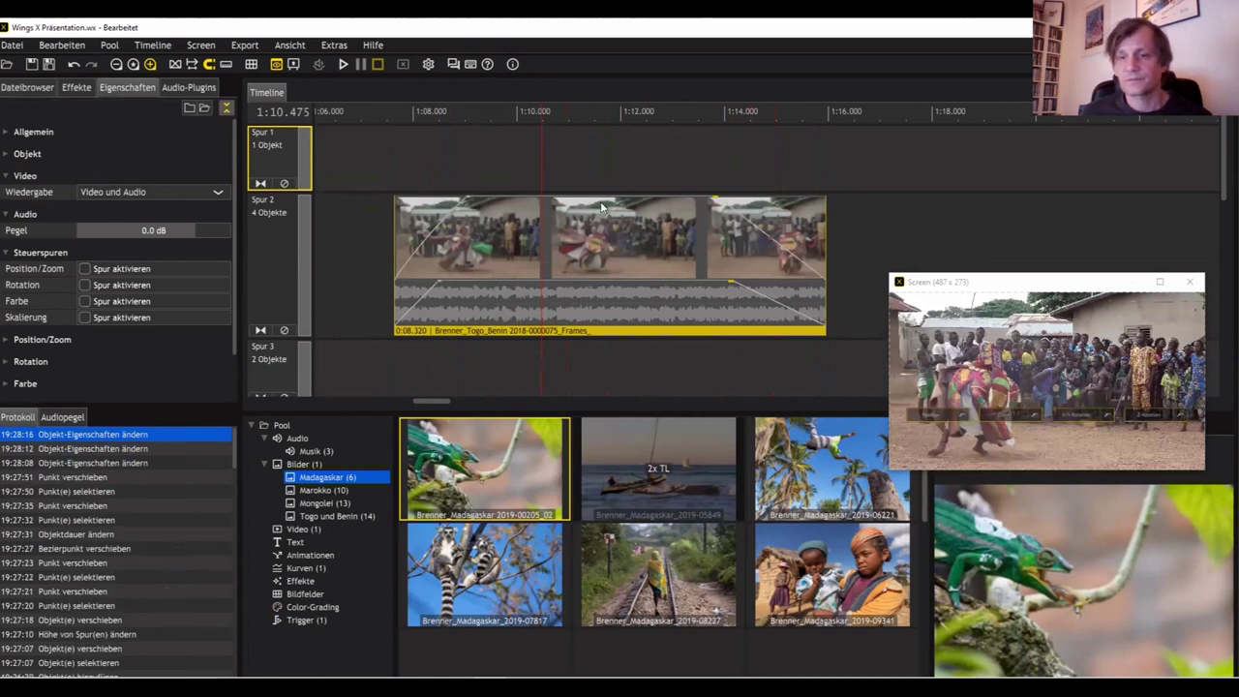
click(548, 162)
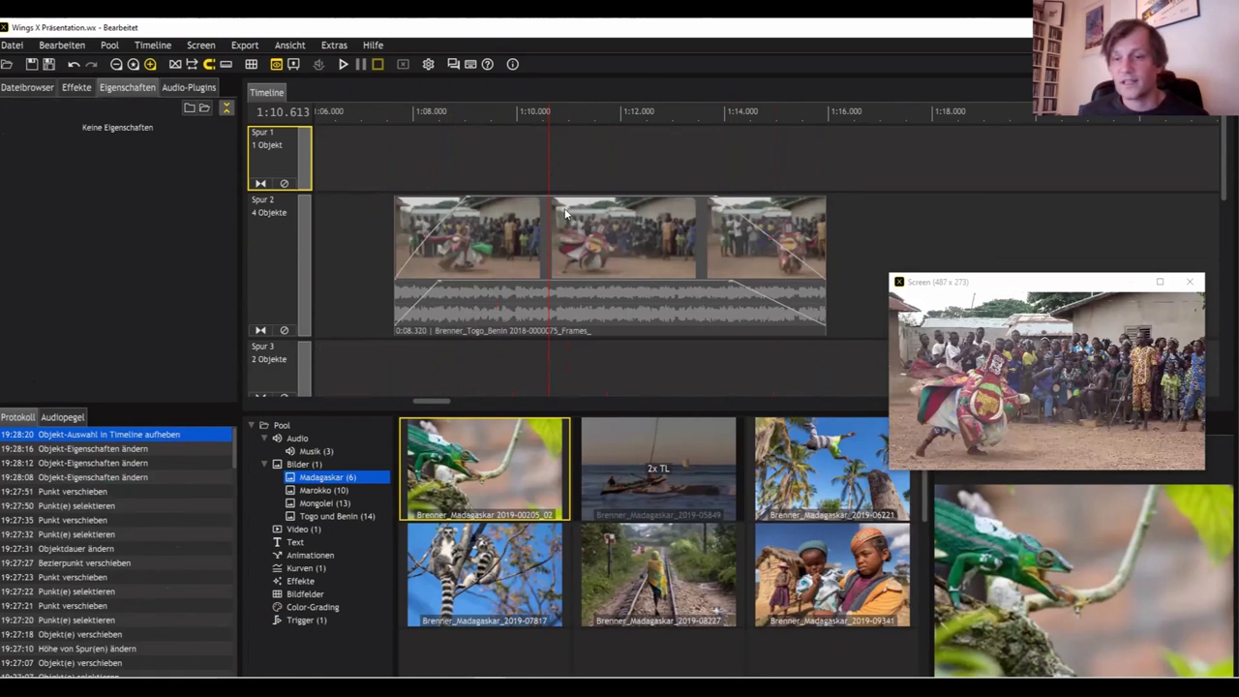
click(513, 157)
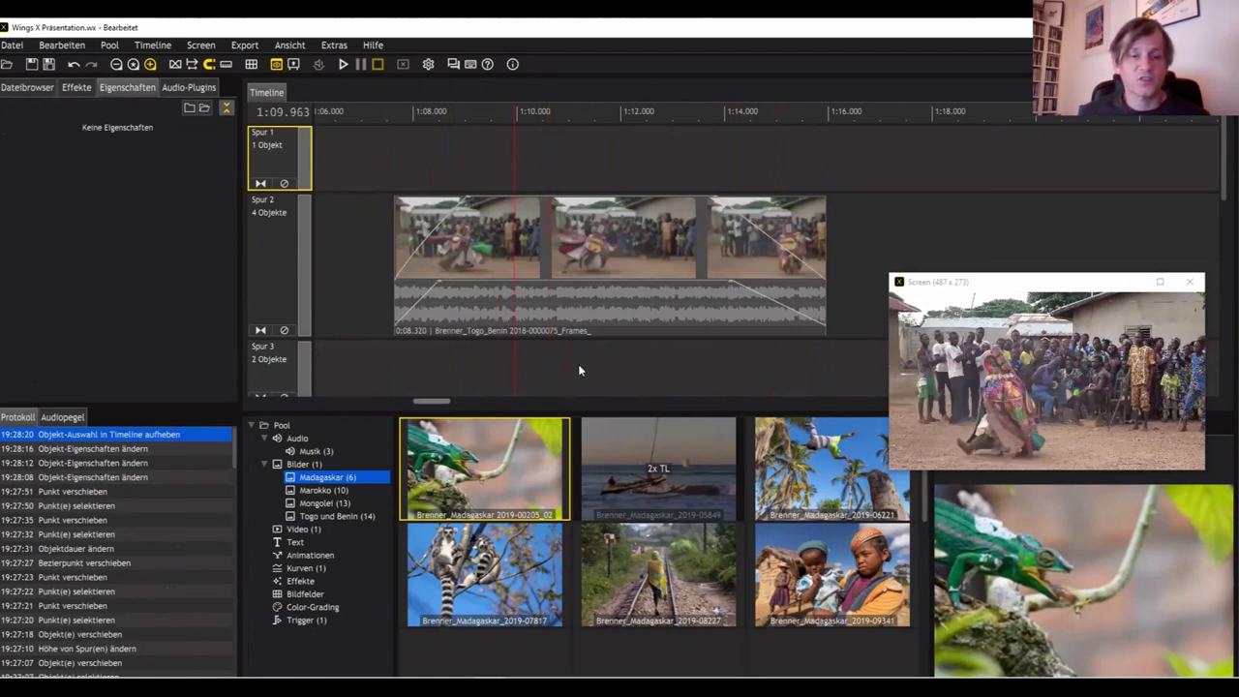
click(512, 152)
click(495, 153)
click(542, 158)
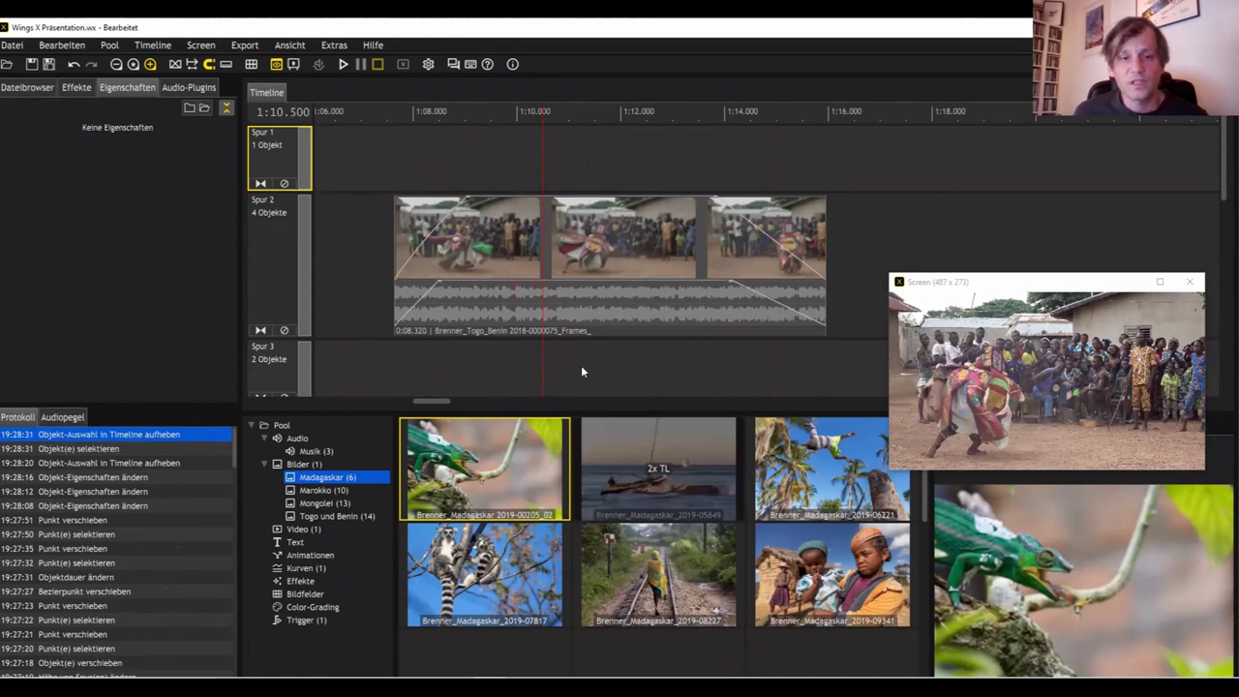
click(527, 179)
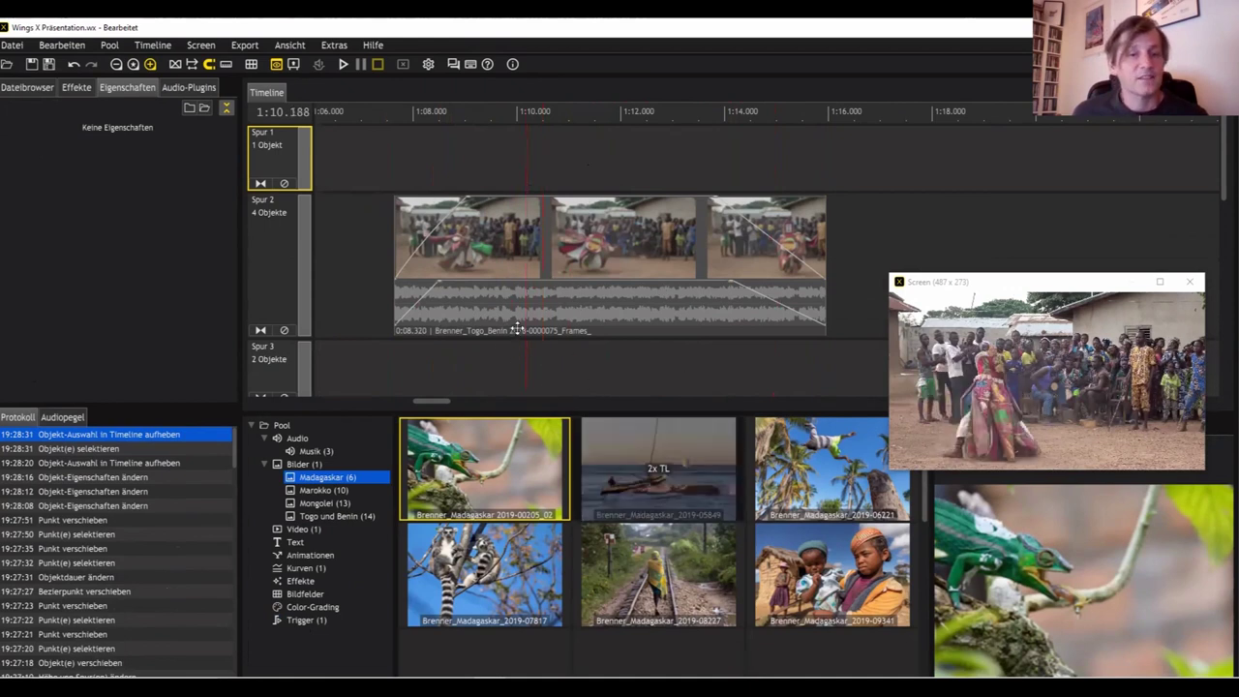
Step: Set the second clip's audio level to -3.1 dB and move the clip about 2 s earlier on Spur 2
drag(520, 331, 529, 331)
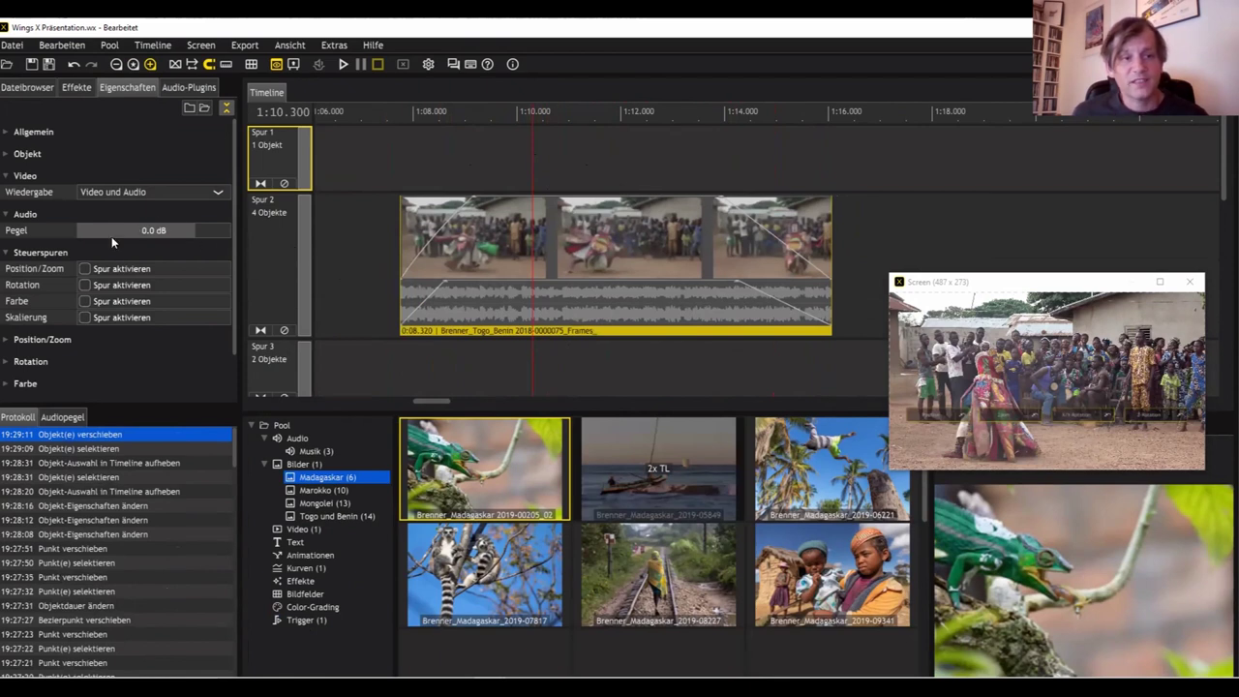
mouse_move(189, 229)
mouse_down()
mouse_move(171, 229)
mouse_move(190, 229)
mouse_up()
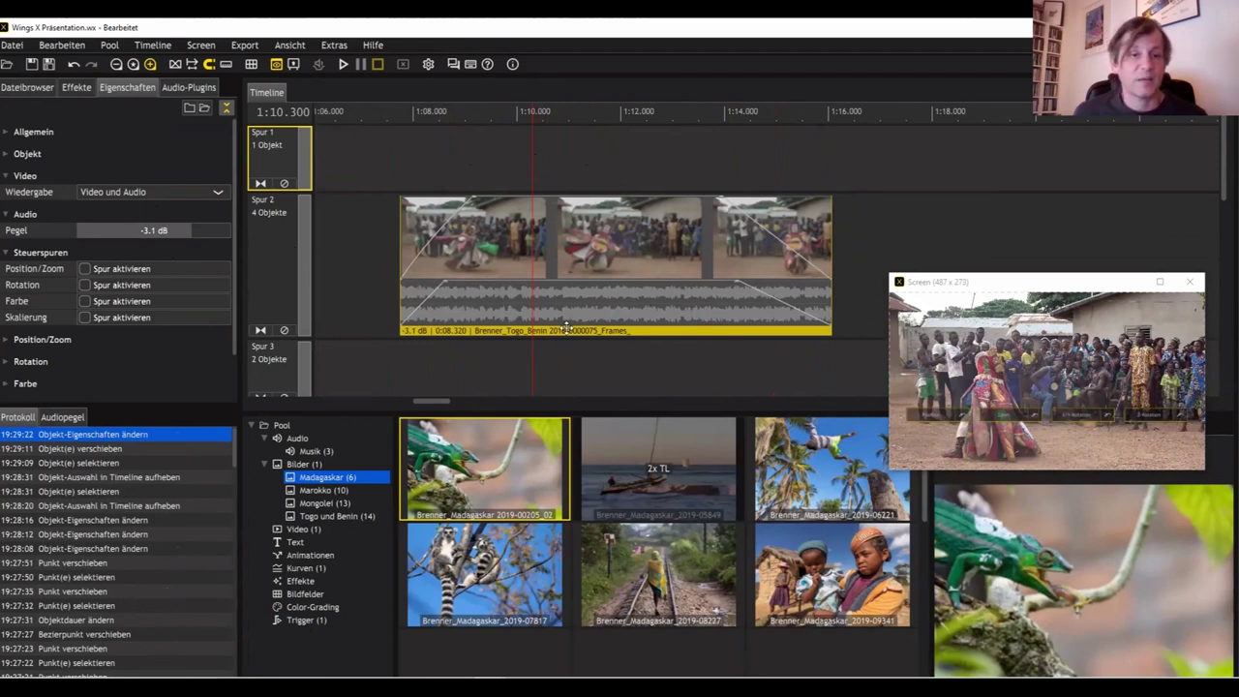
drag(566, 329, 464, 260)
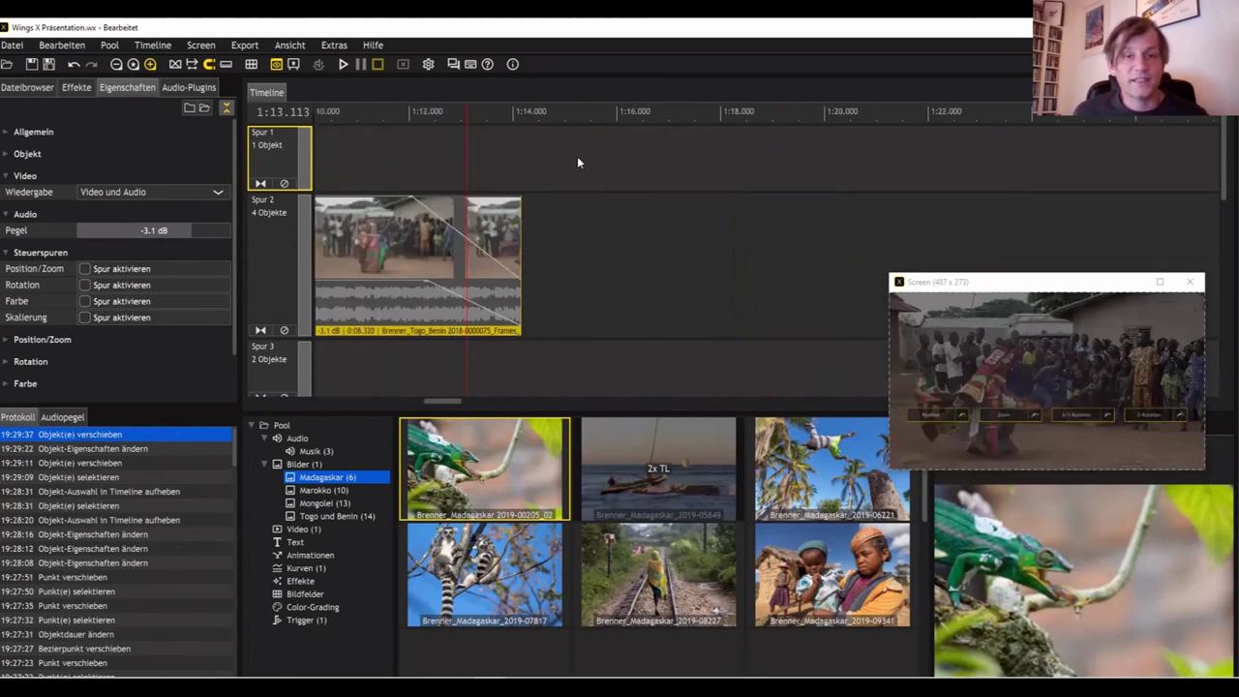
Step: Insert a text object on Spur 1 at about 1:15.2 and set its text to MADAGASKAR
right_click(577, 163)
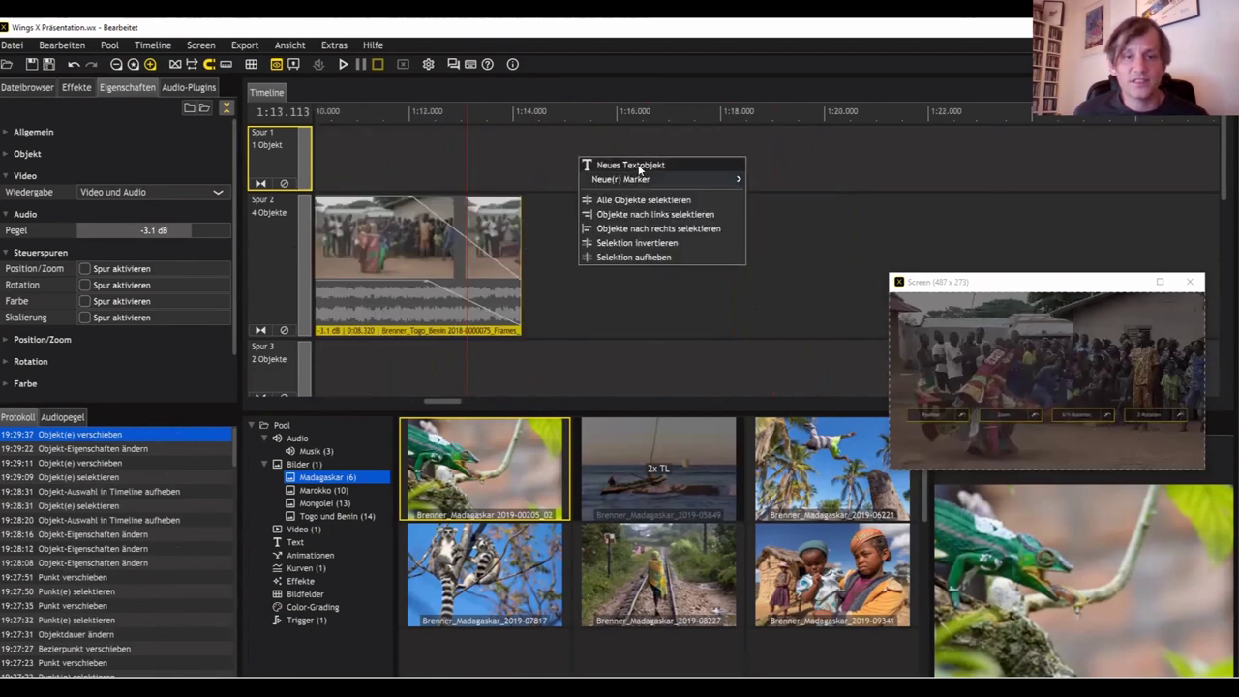
click(639, 167)
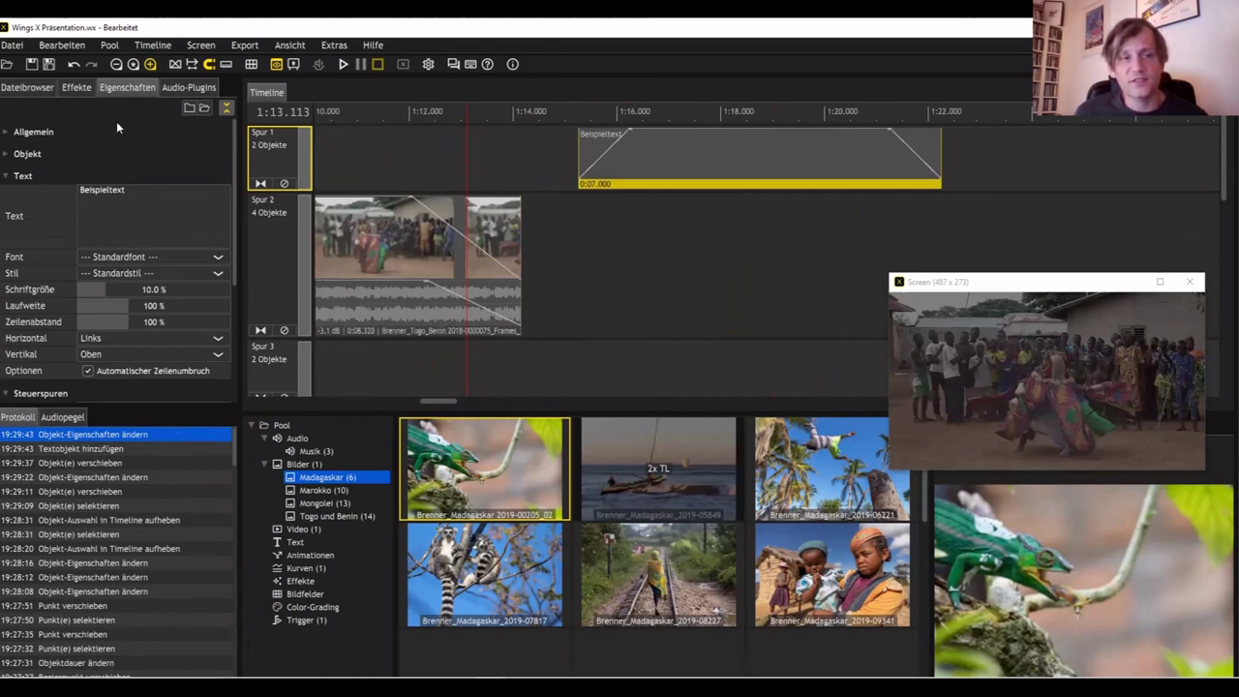
click(138, 199)
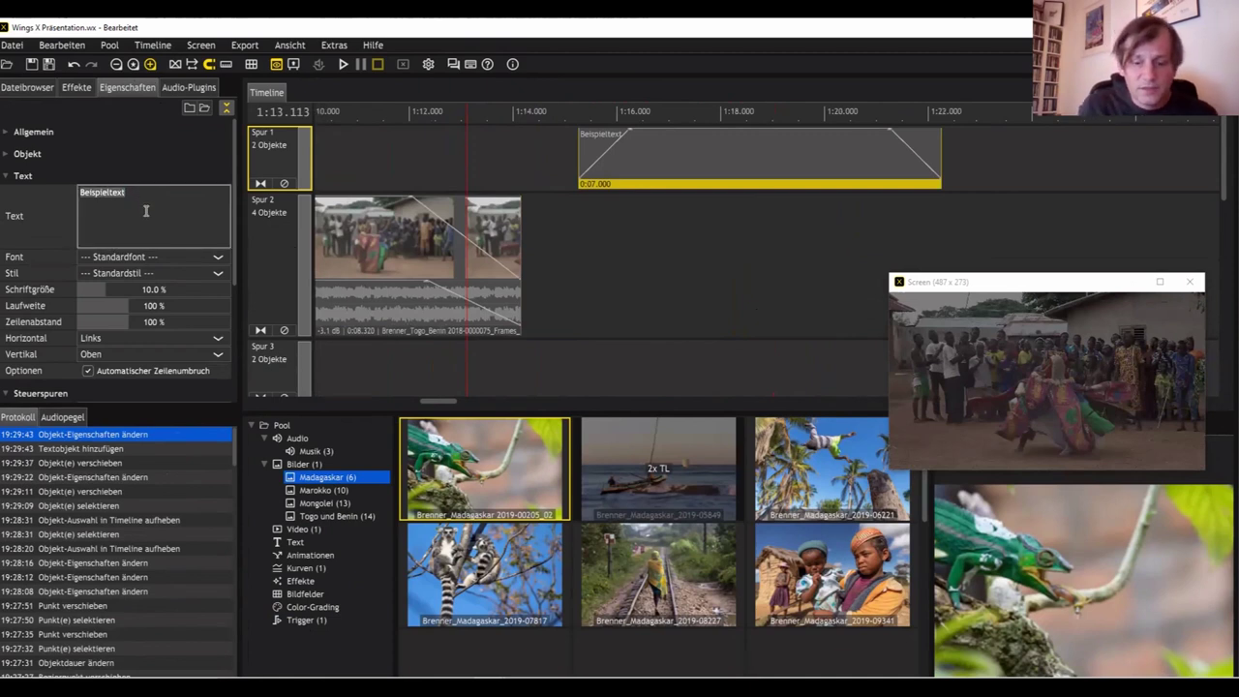
text(MADAGASKAR)
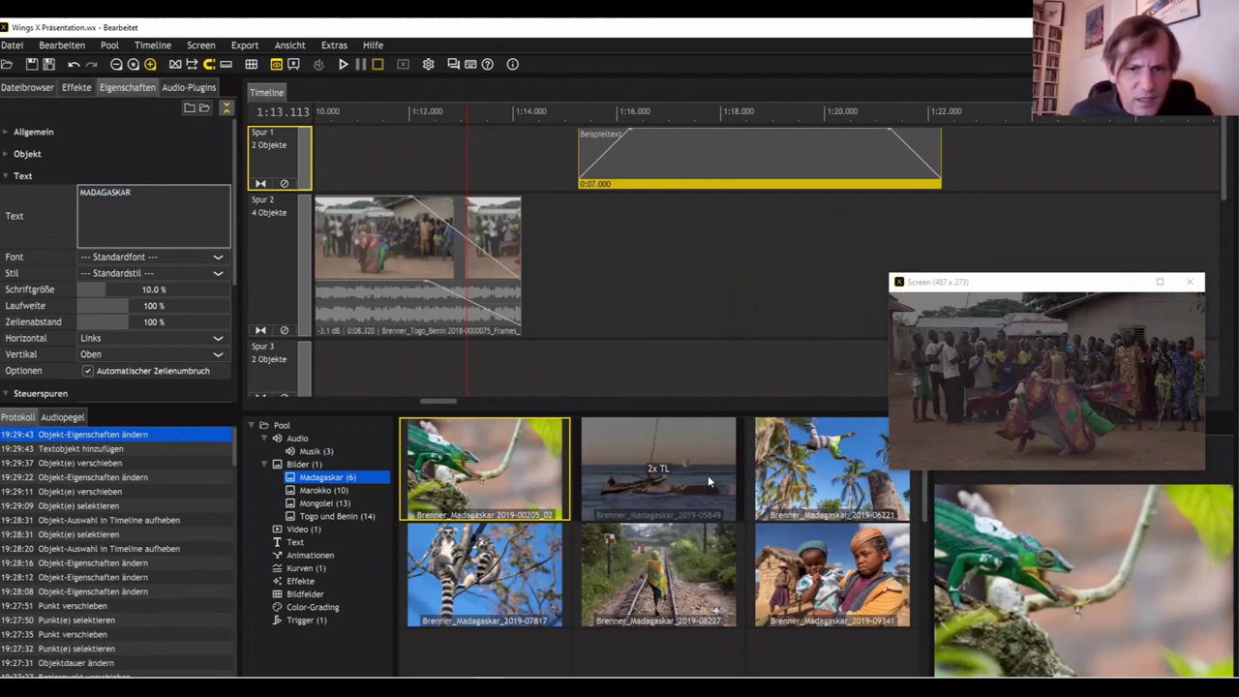
click(530, 519)
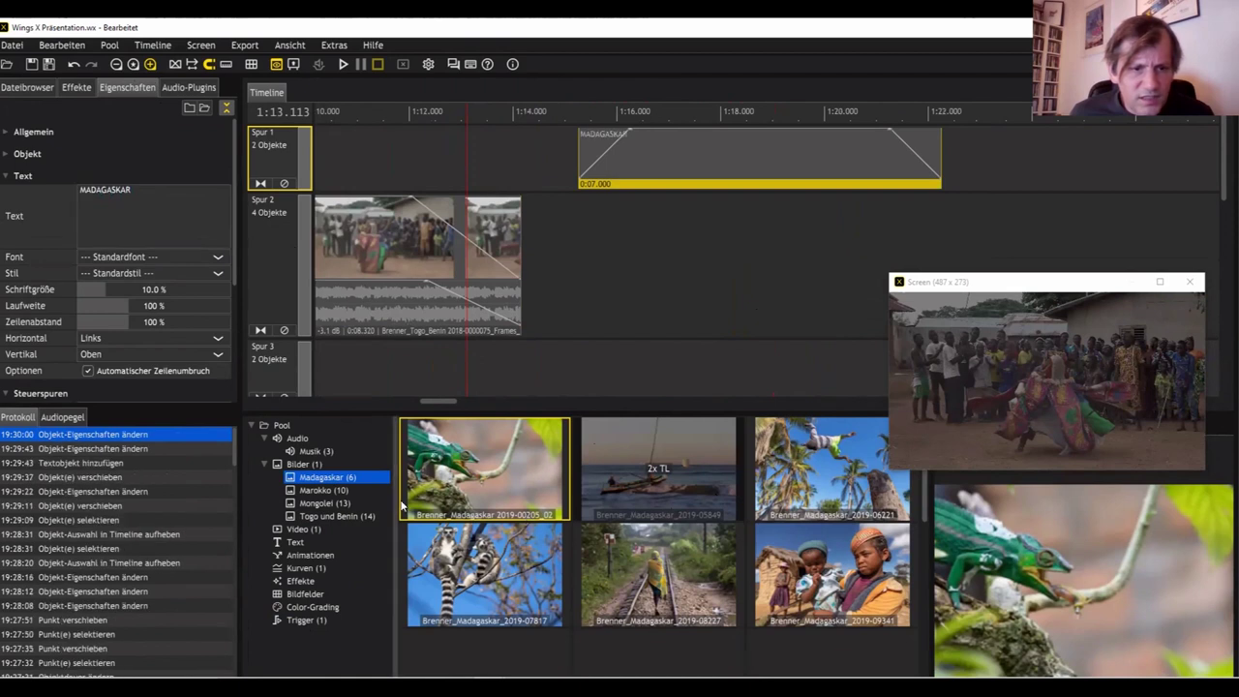
Step: Place the image Brenner_Mongolei_2017-03127 from the Mongolei pool folder on Spur 2 beneath the text object
click(331, 515)
click(315, 502)
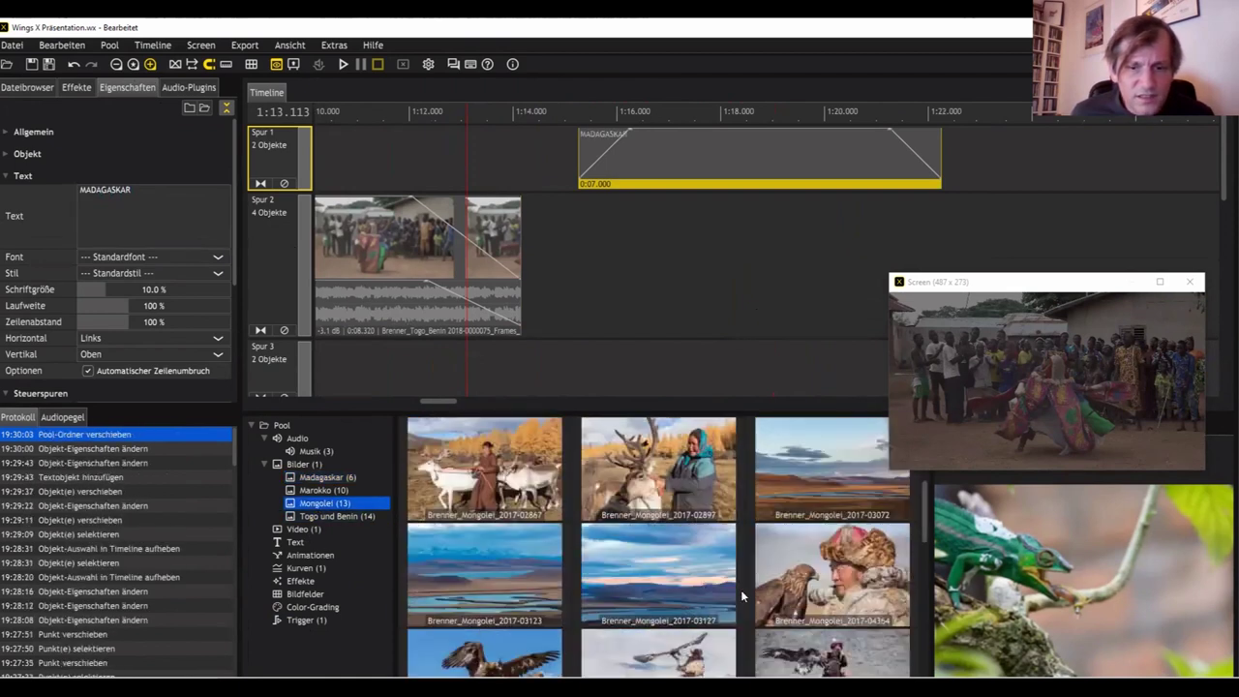
drag(571, 242, 572, 241)
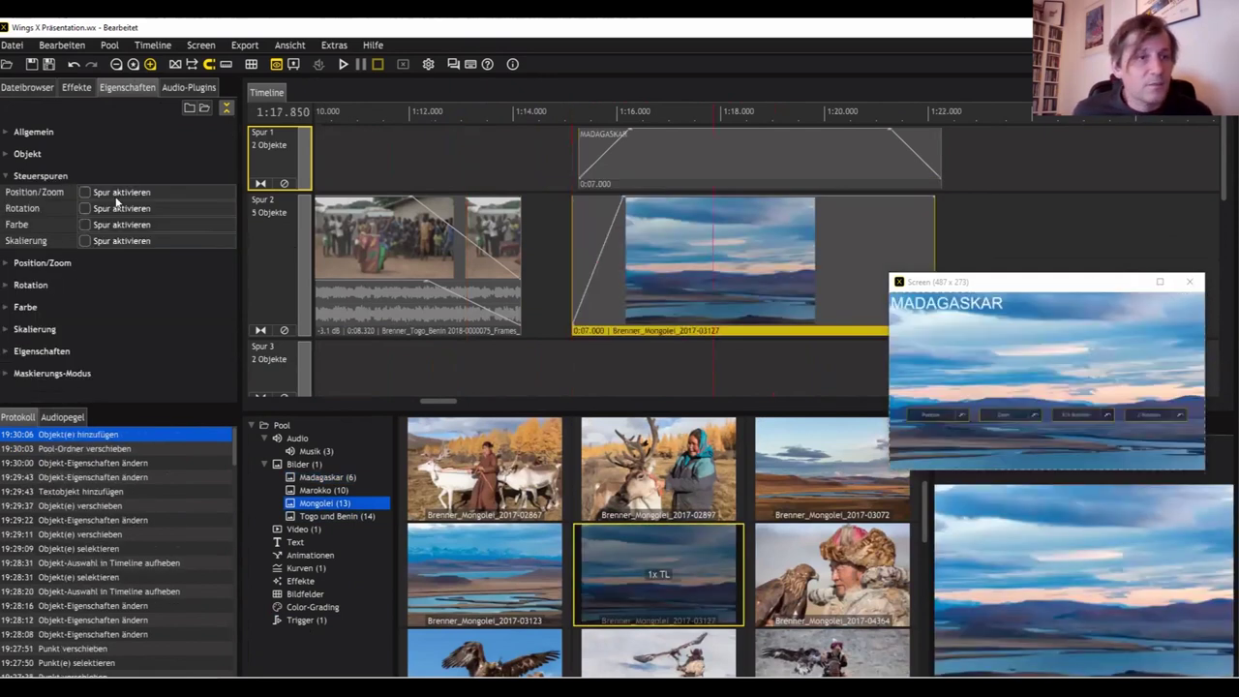
Step: Change the wording of the text object on Spur 1 to MONGOLEI
click(710, 182)
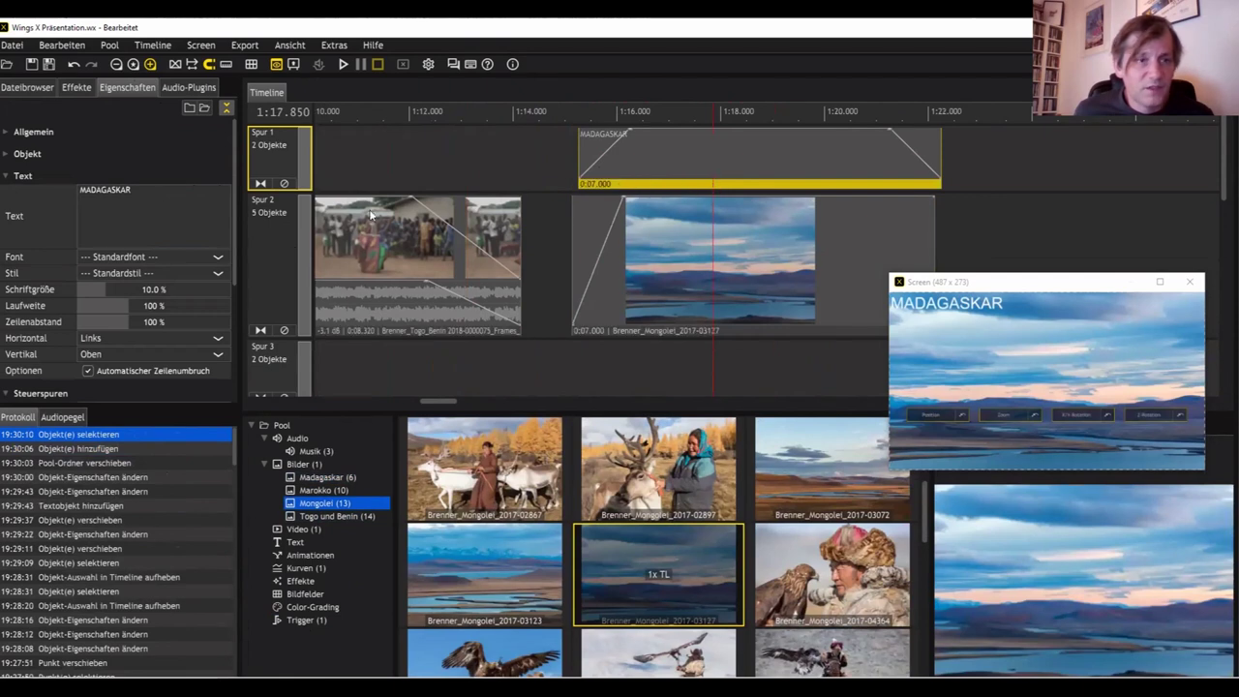
double_click(112, 188)
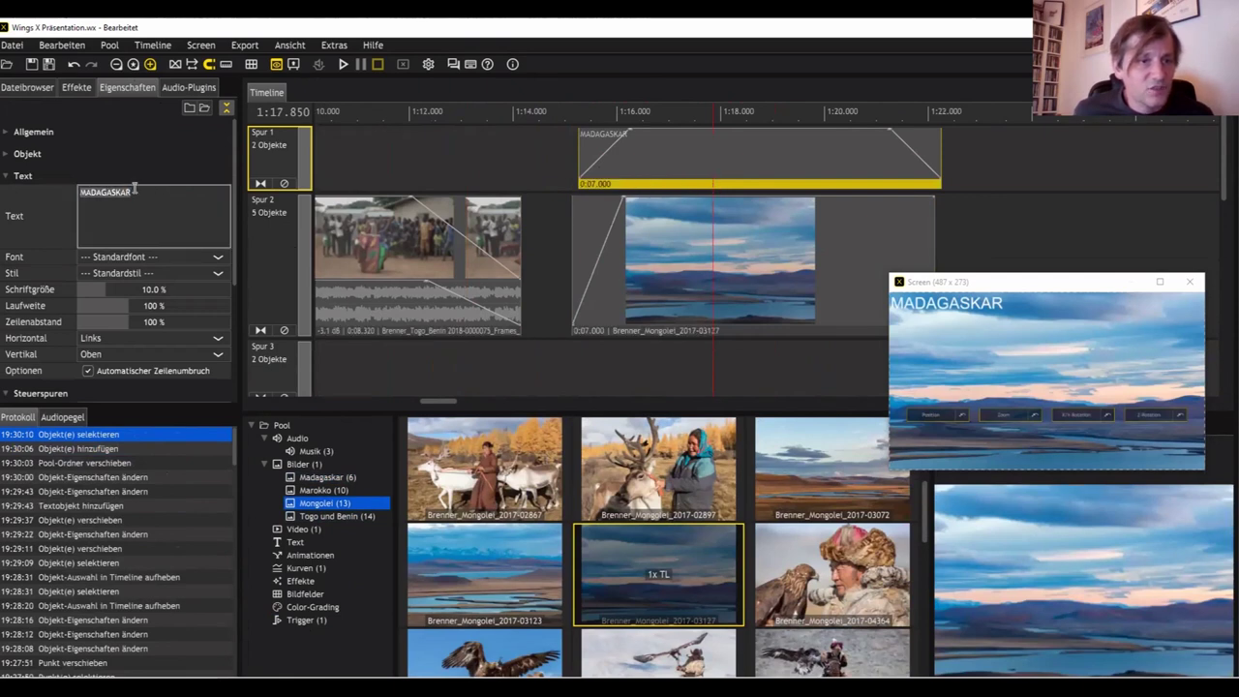
text(MO)
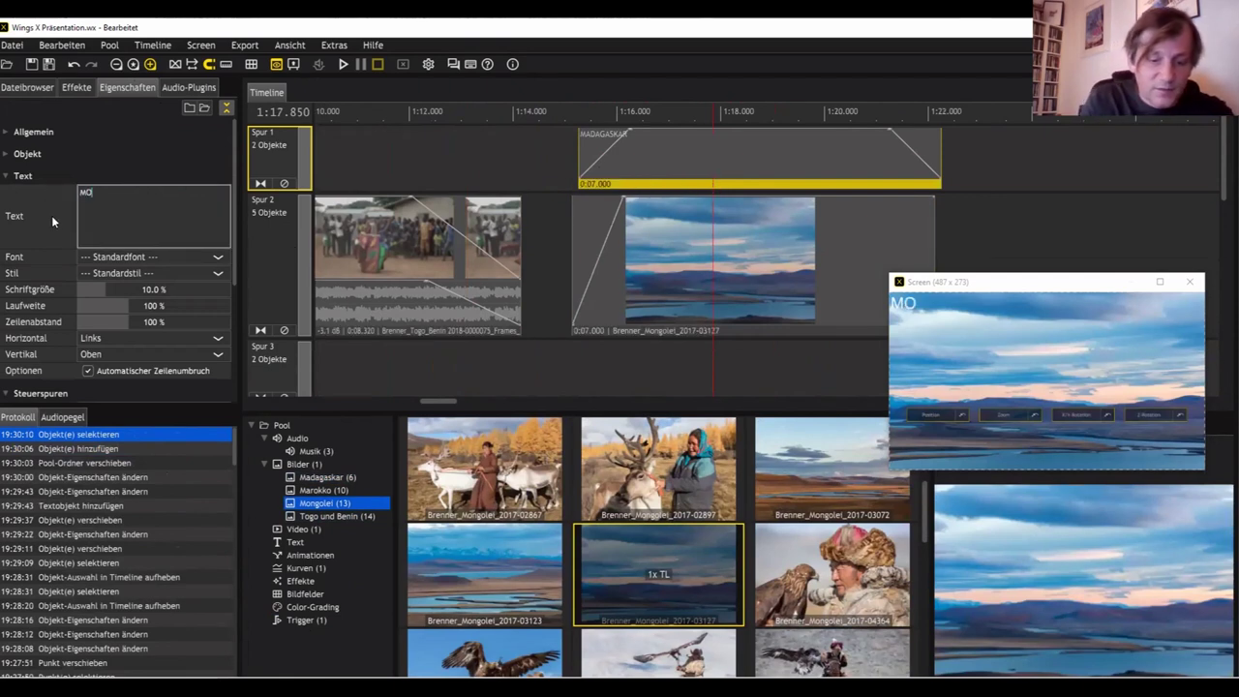
text(NGOLEI)
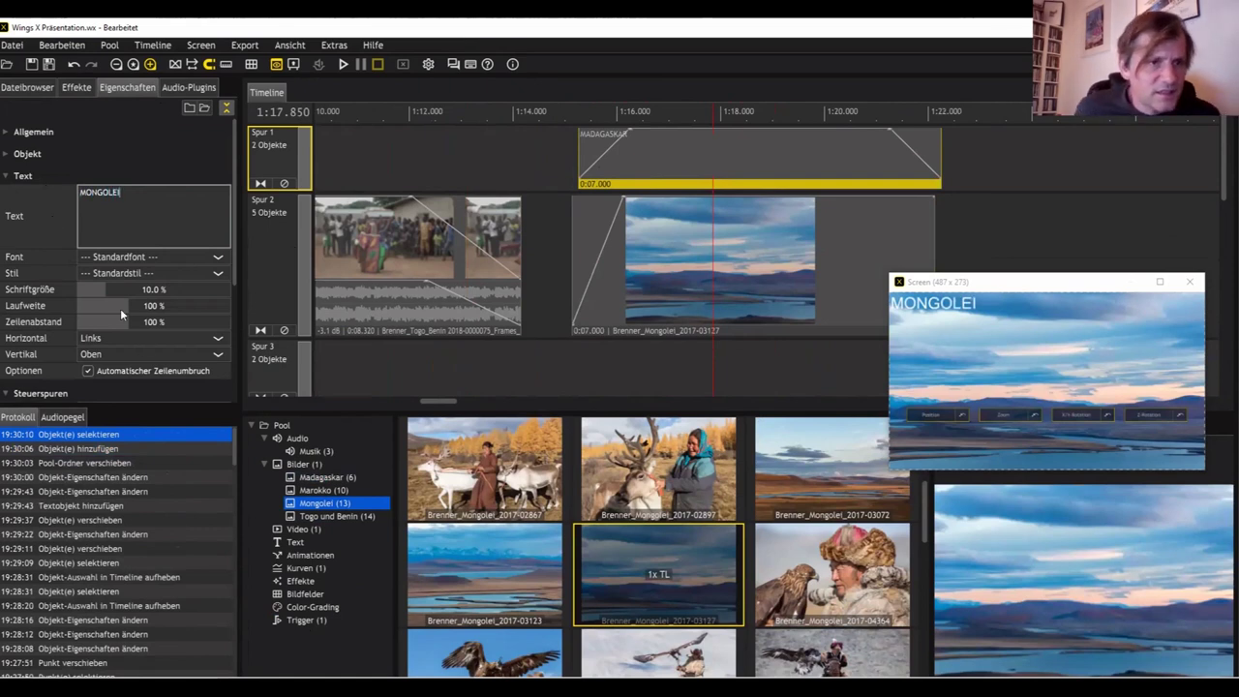
Step: Keep Standardfont and Standardstil for the MONGOLEI text and set its font size to 13.5 %
click(212, 264)
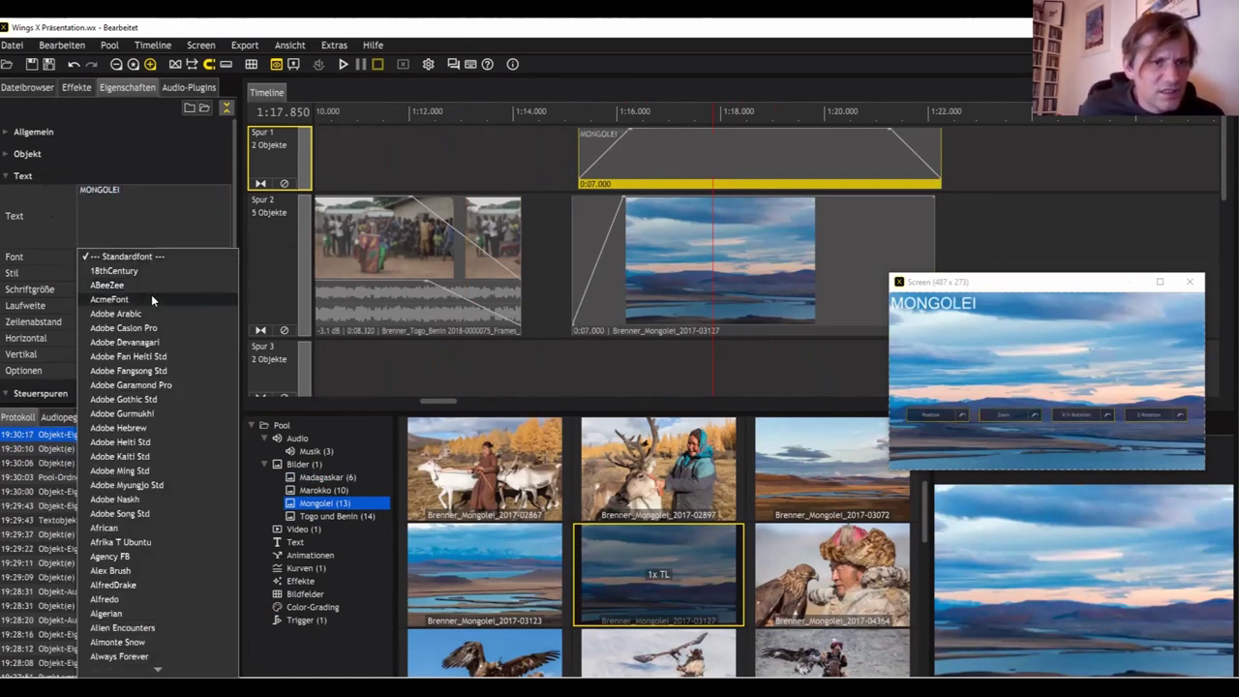
click(181, 255)
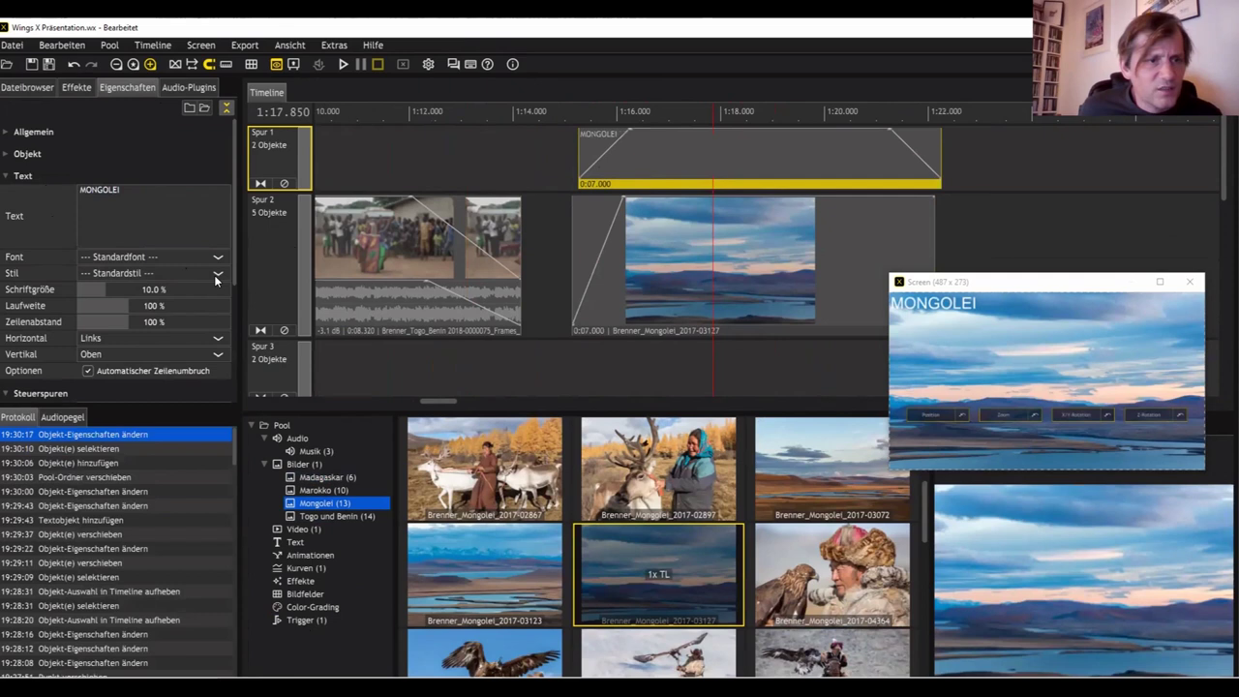
click(214, 275)
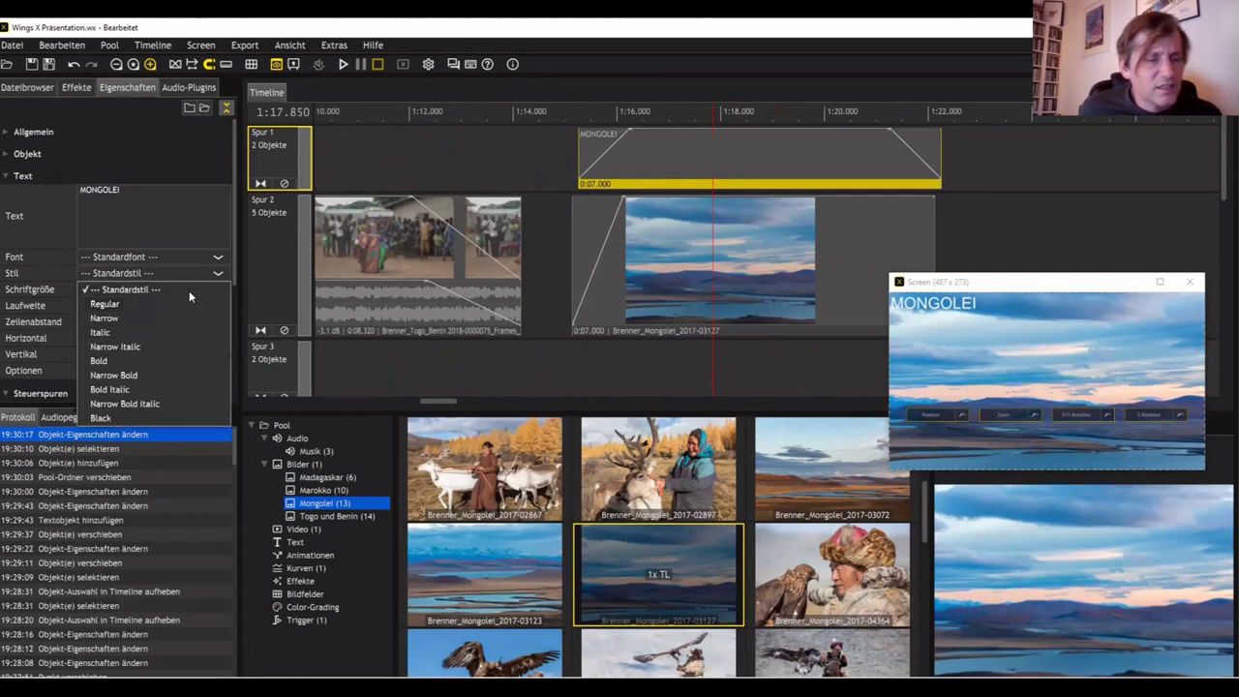
click(189, 290)
drag(94, 288, 115, 293)
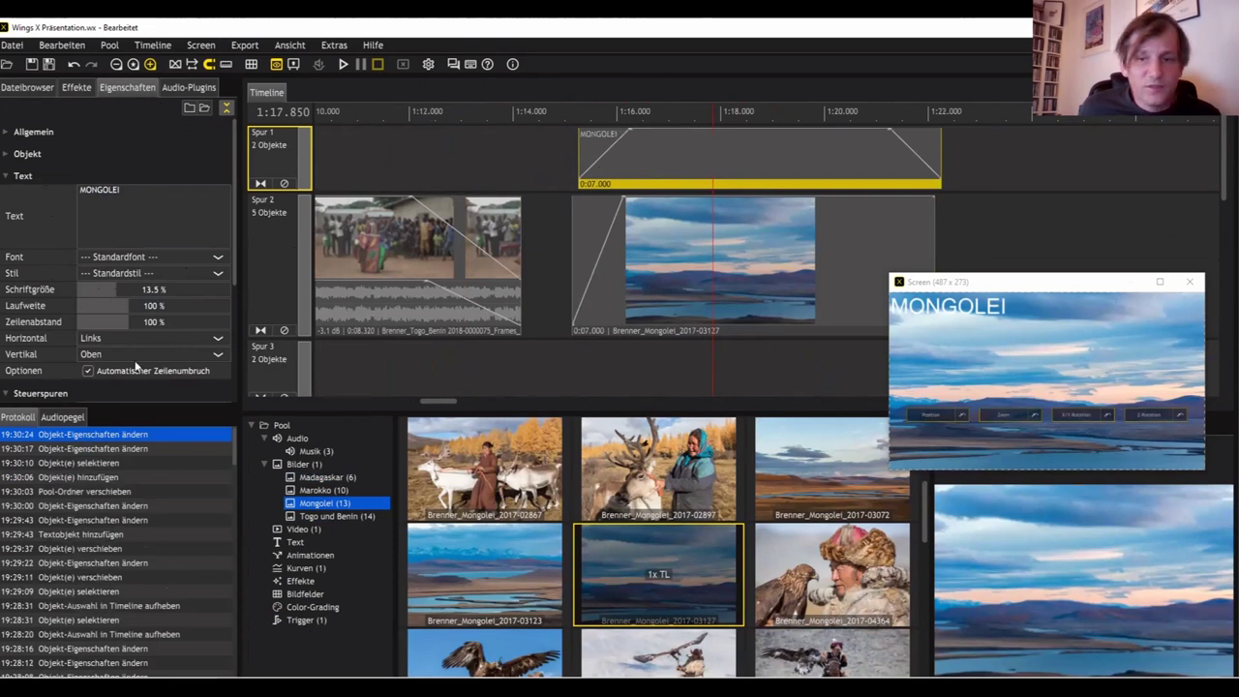
scroll(145, 338, down, 1)
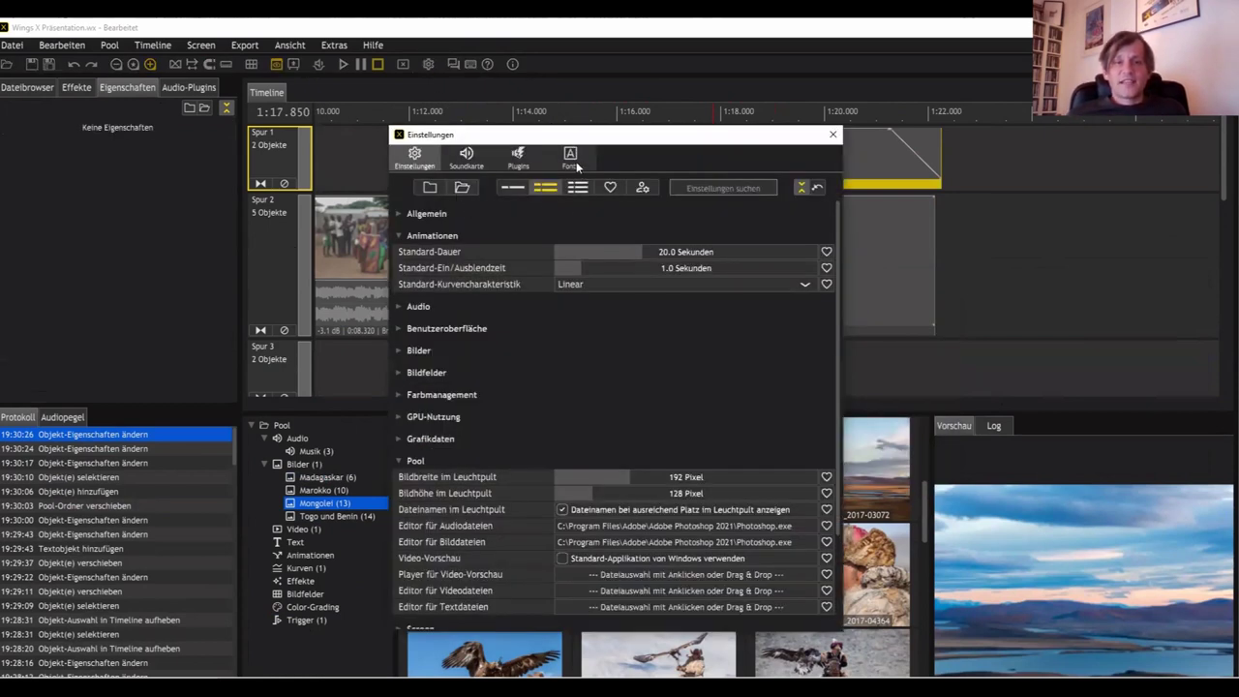
Step: Activate the Amethyst font in the program's font settings and move the settings window aside to uncover the timeline
click(569, 155)
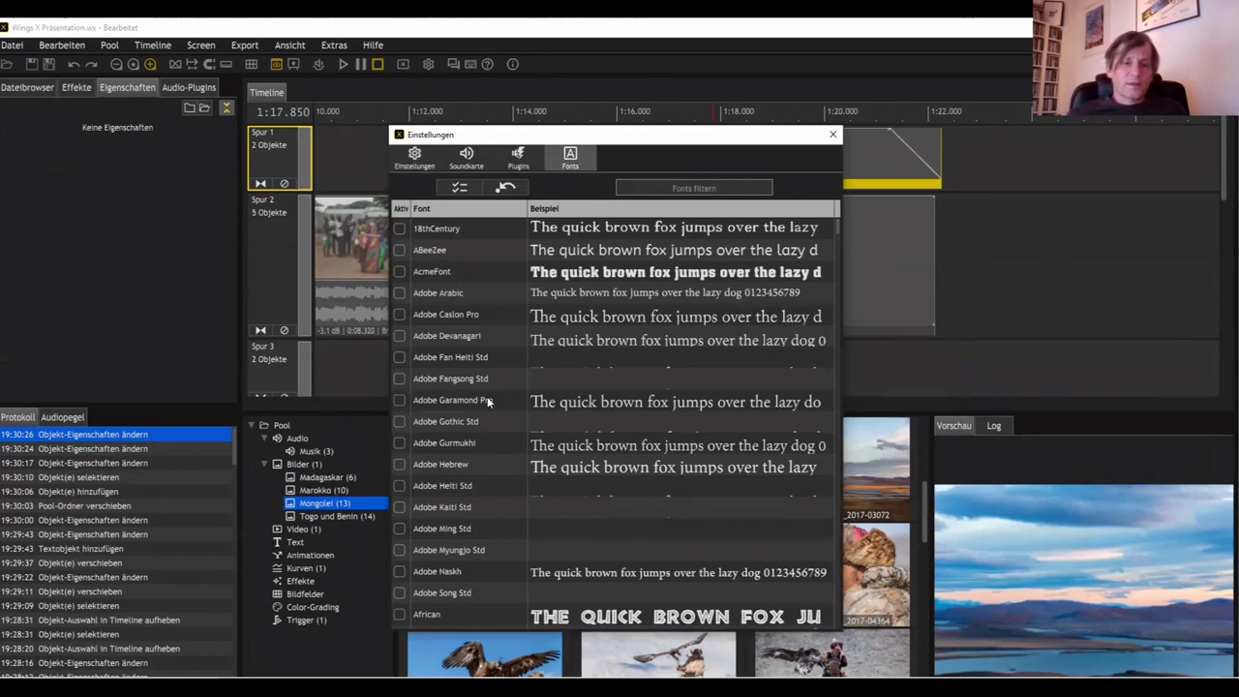
scroll(474, 518, down, 6)
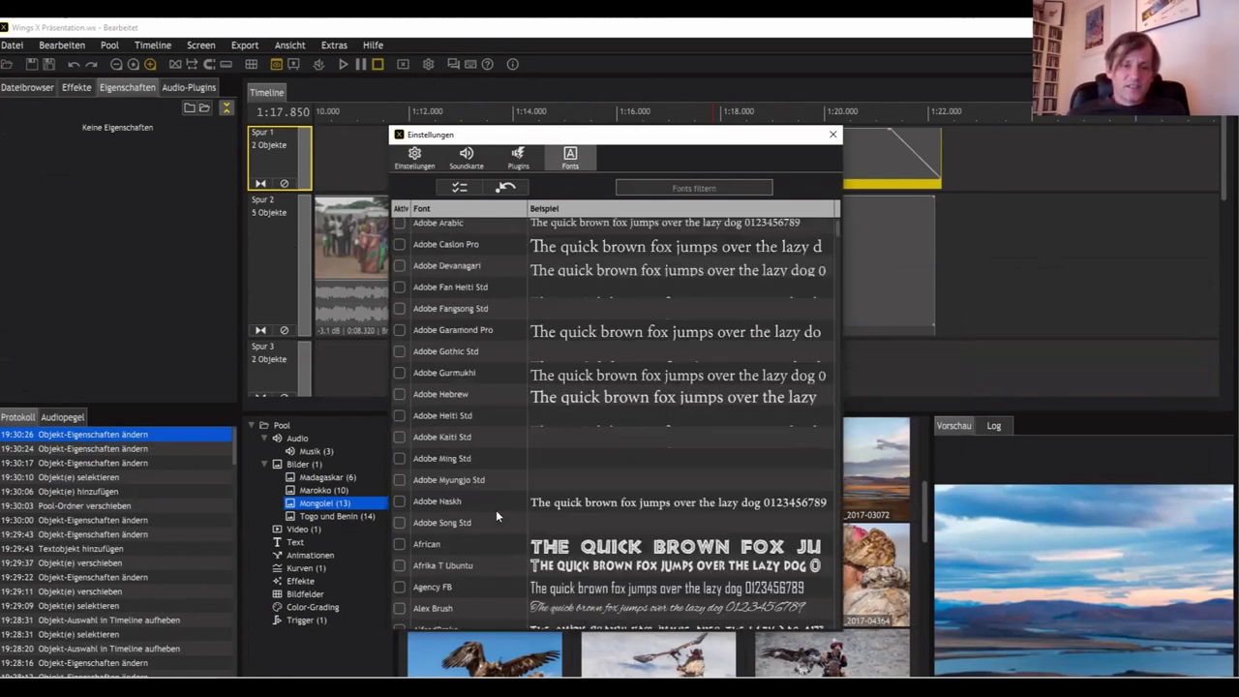
click(437, 450)
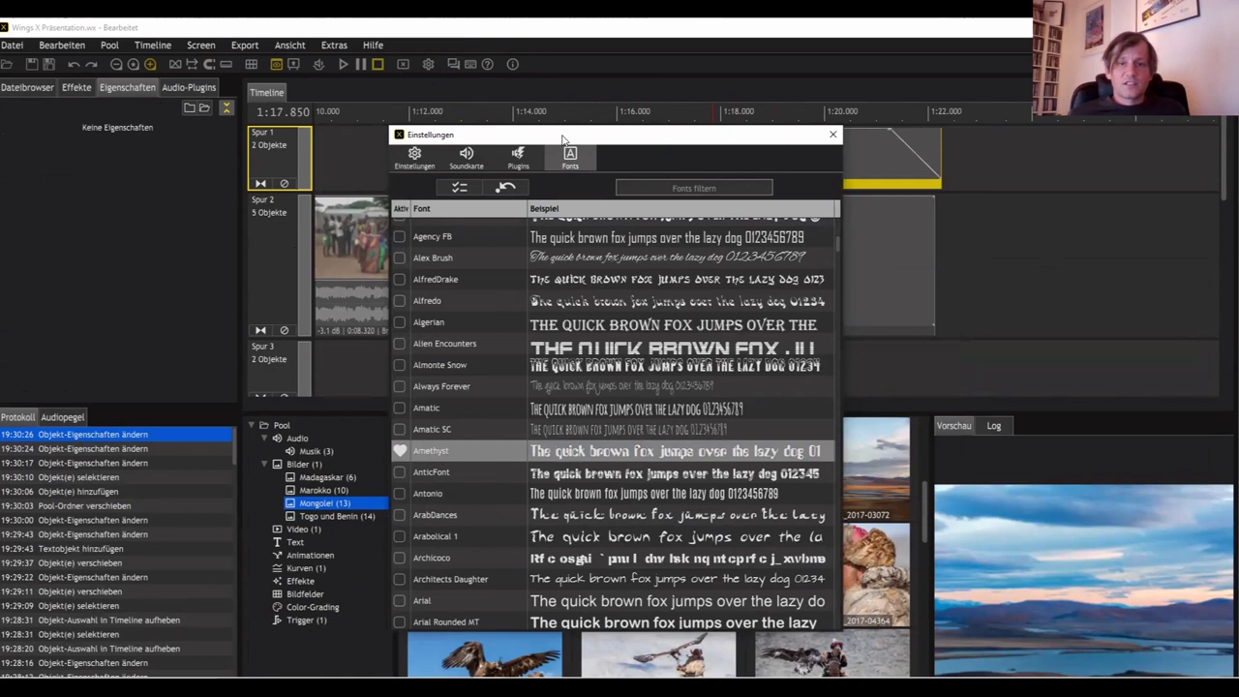
drag(561, 137, 309, 136)
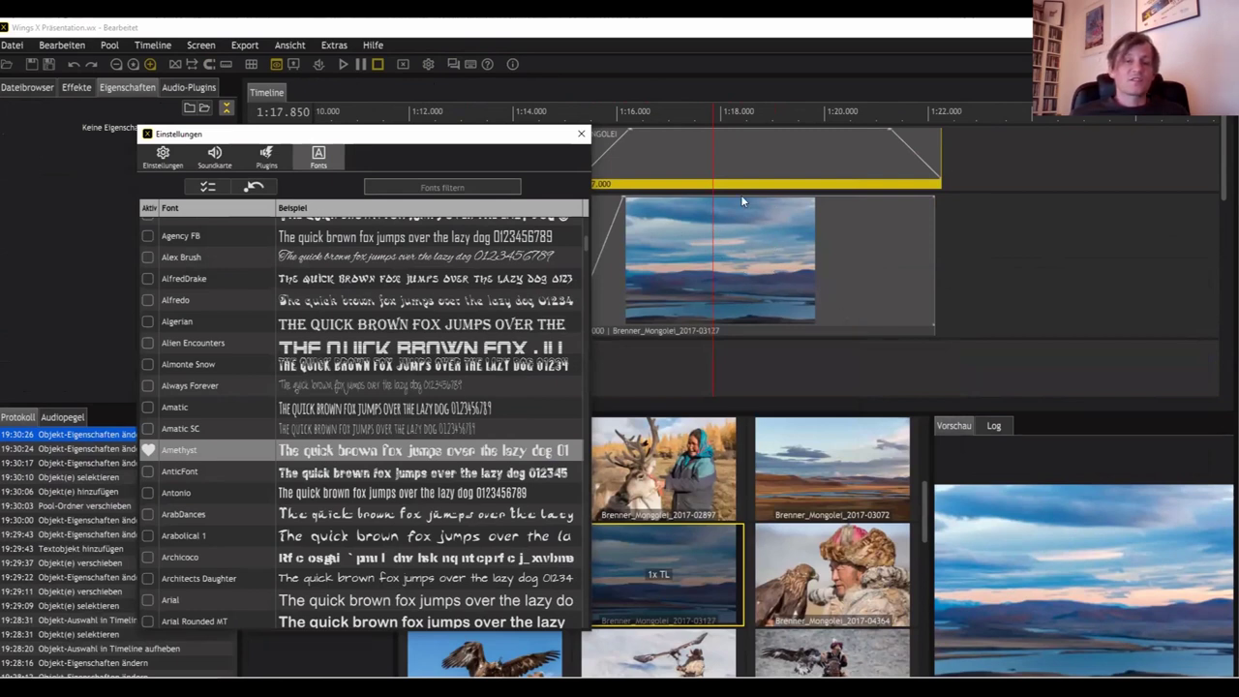
Step: Activate the fonts Alfredo, Almonte Snow, Amethyst, AnticFont, Arabolical 1, Averia Sans BoldItalic, Averia Serif and Averia Serif BoldItalic, and close the settings
click(156, 450)
click(157, 451)
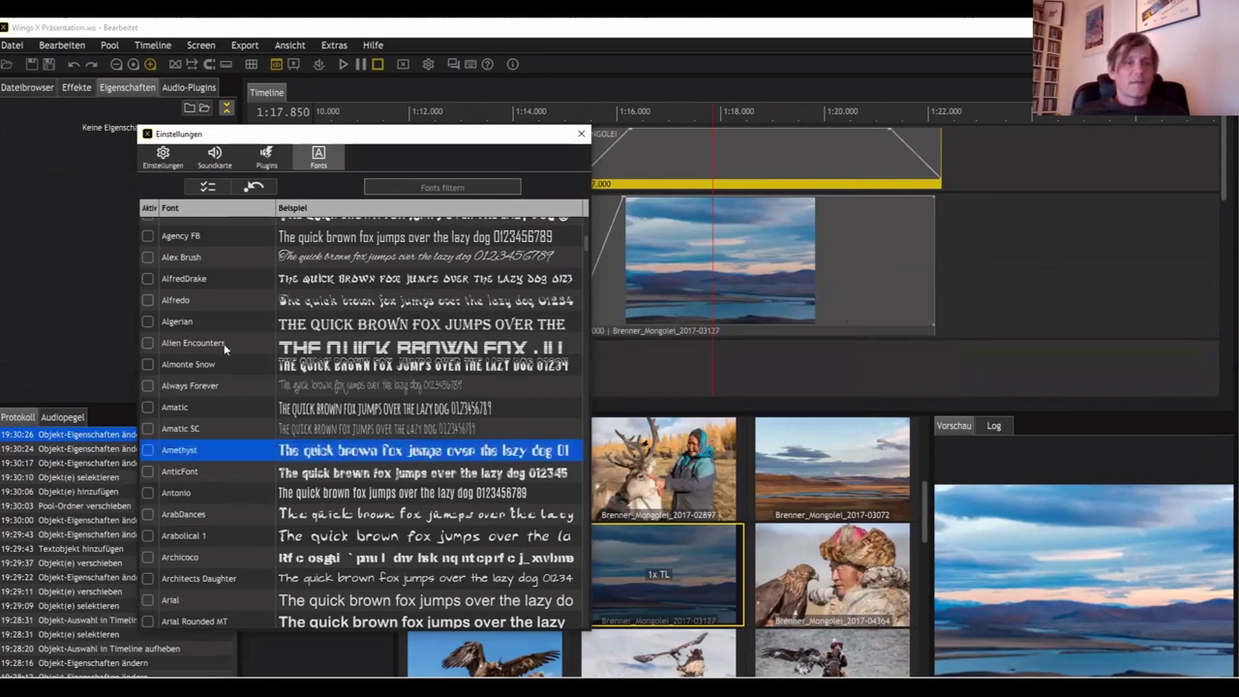
click(148, 364)
click(147, 300)
click(147, 450)
click(147, 471)
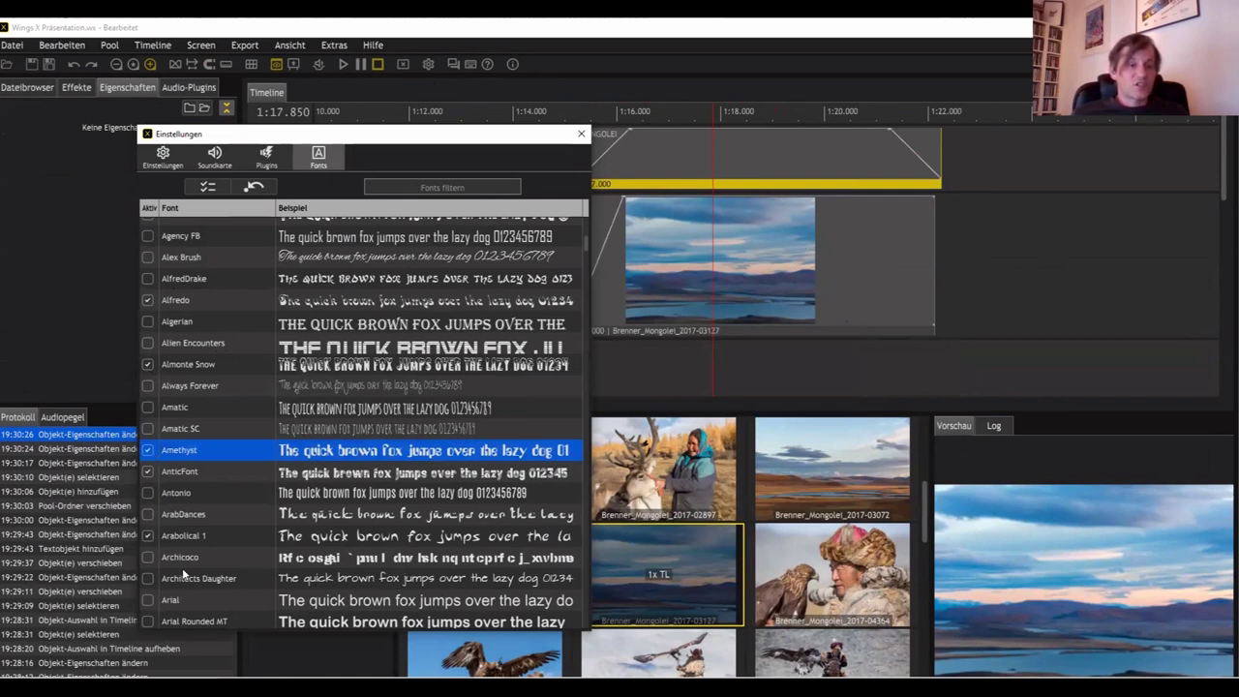
scroll(184, 574, down, 7)
click(147, 457)
click(147, 414)
click(580, 135)
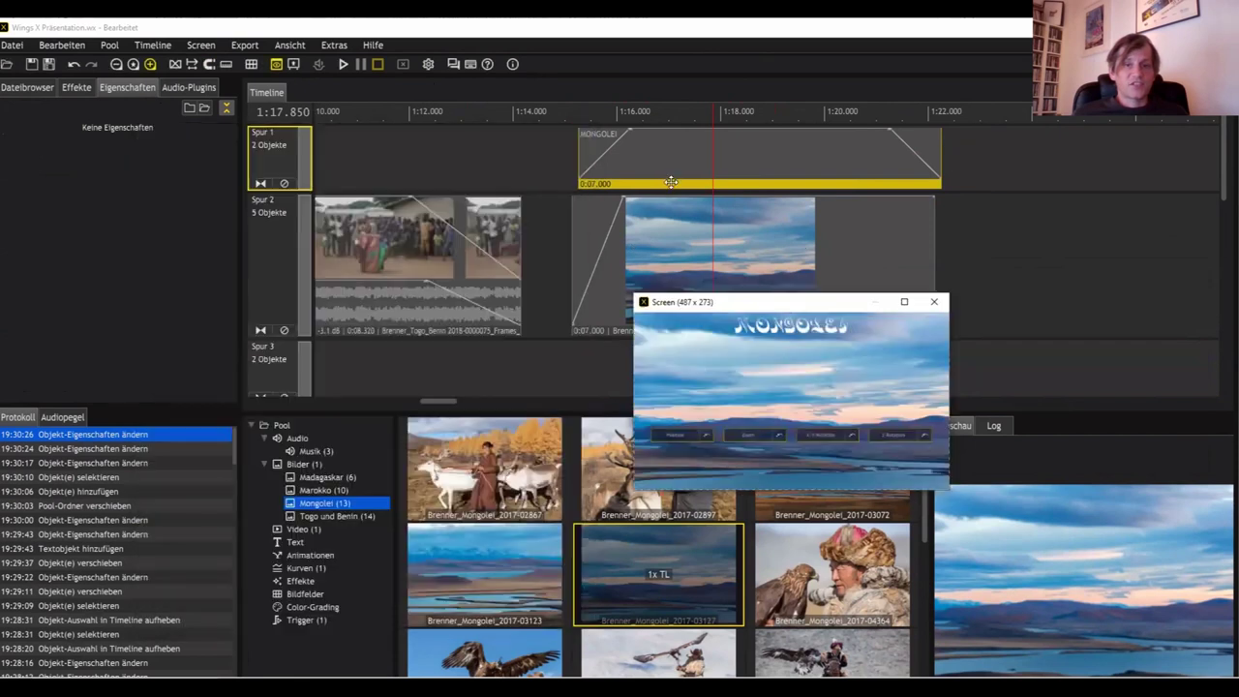
Step: Try the fonts Almonte Snow and AnticFont on the MONGOLEI text object and settle on Arabolical 1, keeping the font size at 13.5 %
click(670, 182)
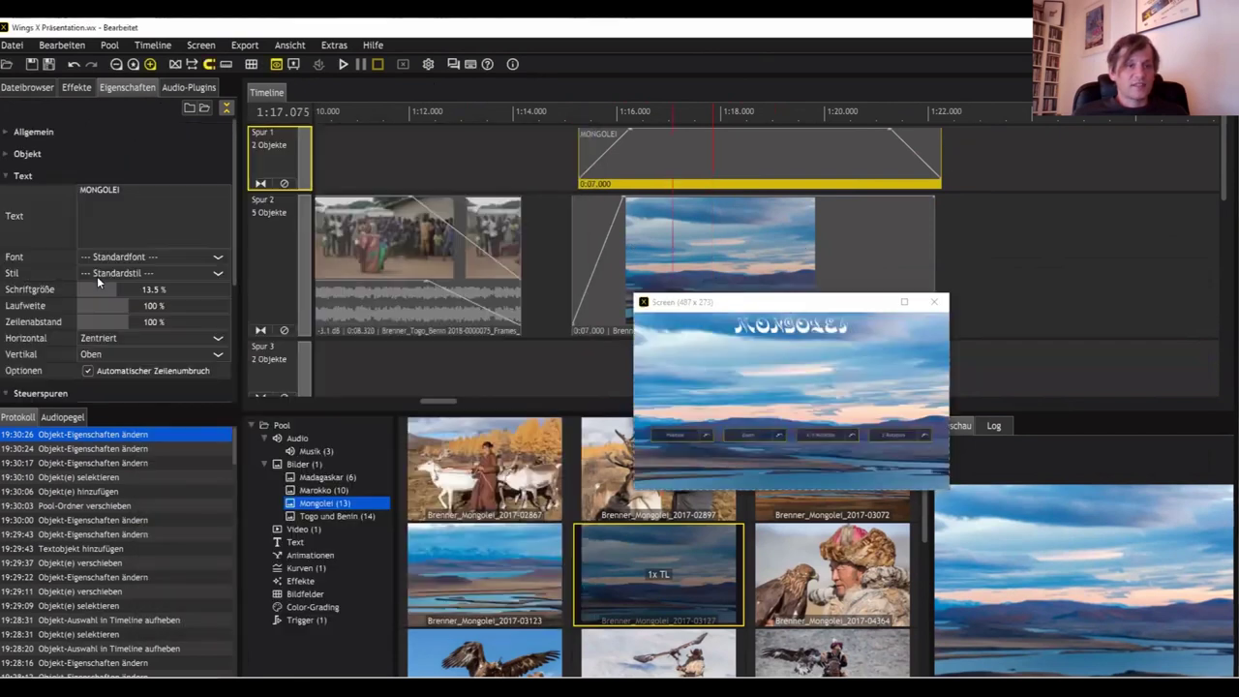
click(196, 256)
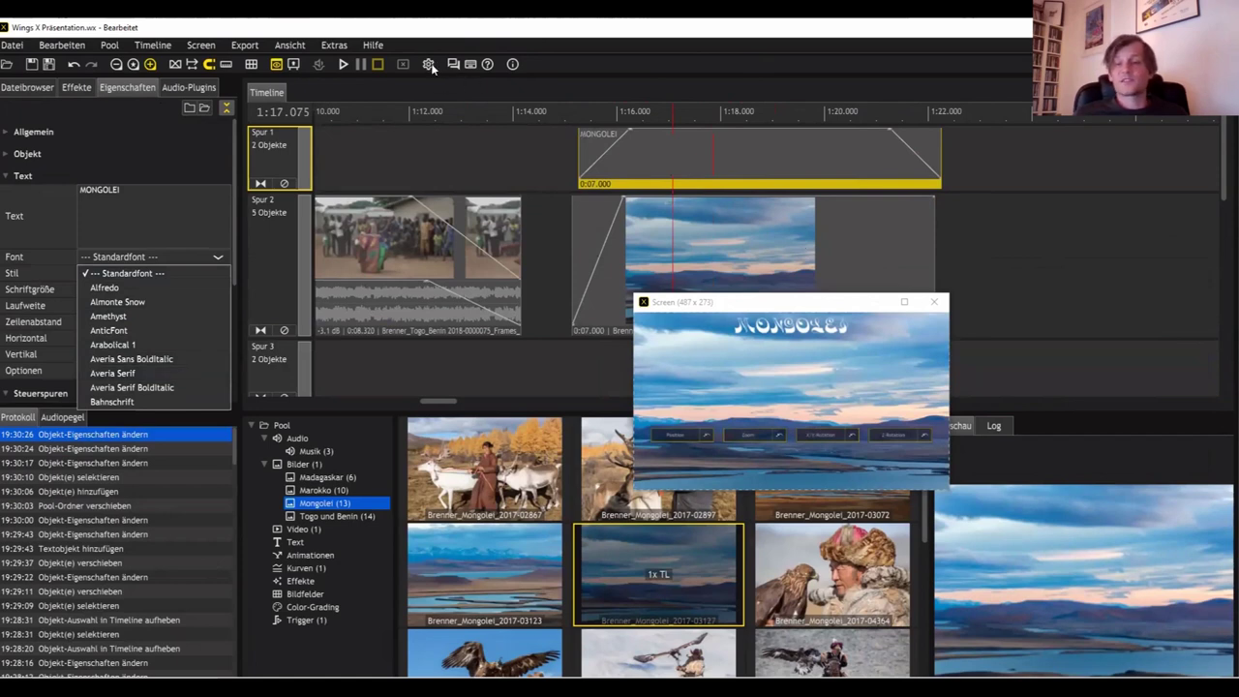
click(148, 300)
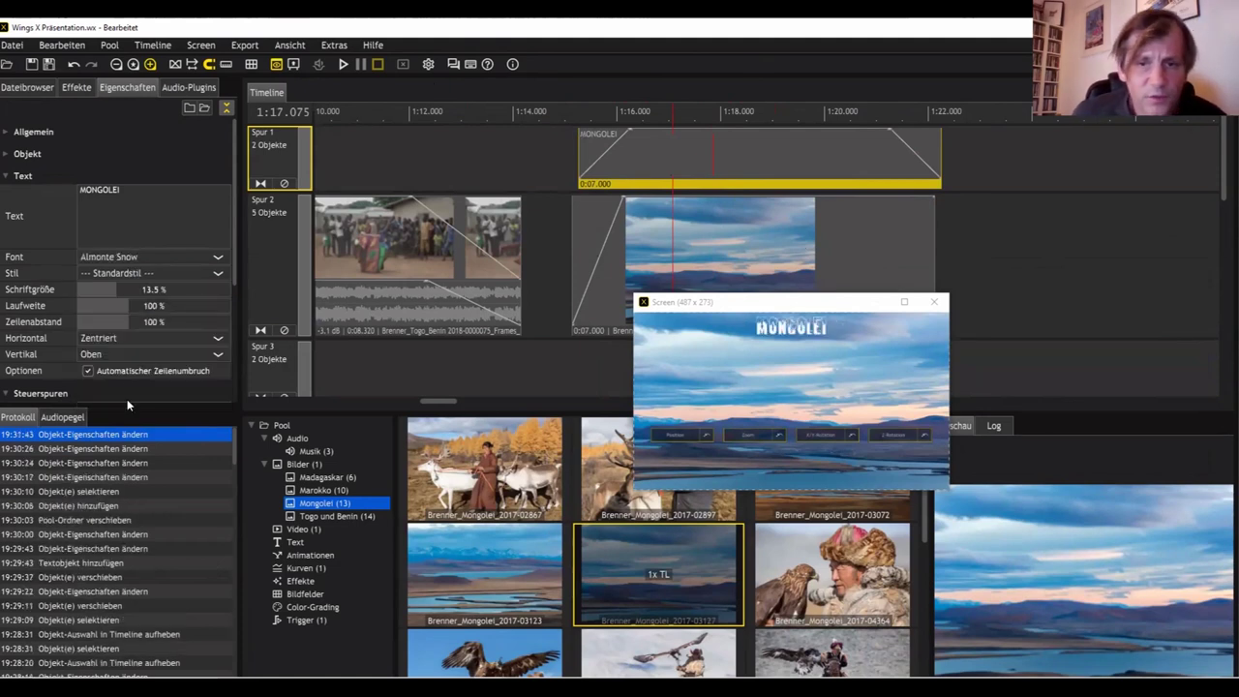
mouse_move(116, 289)
mouse_down()
mouse_move(160, 290)
mouse_move(115, 290)
mouse_up()
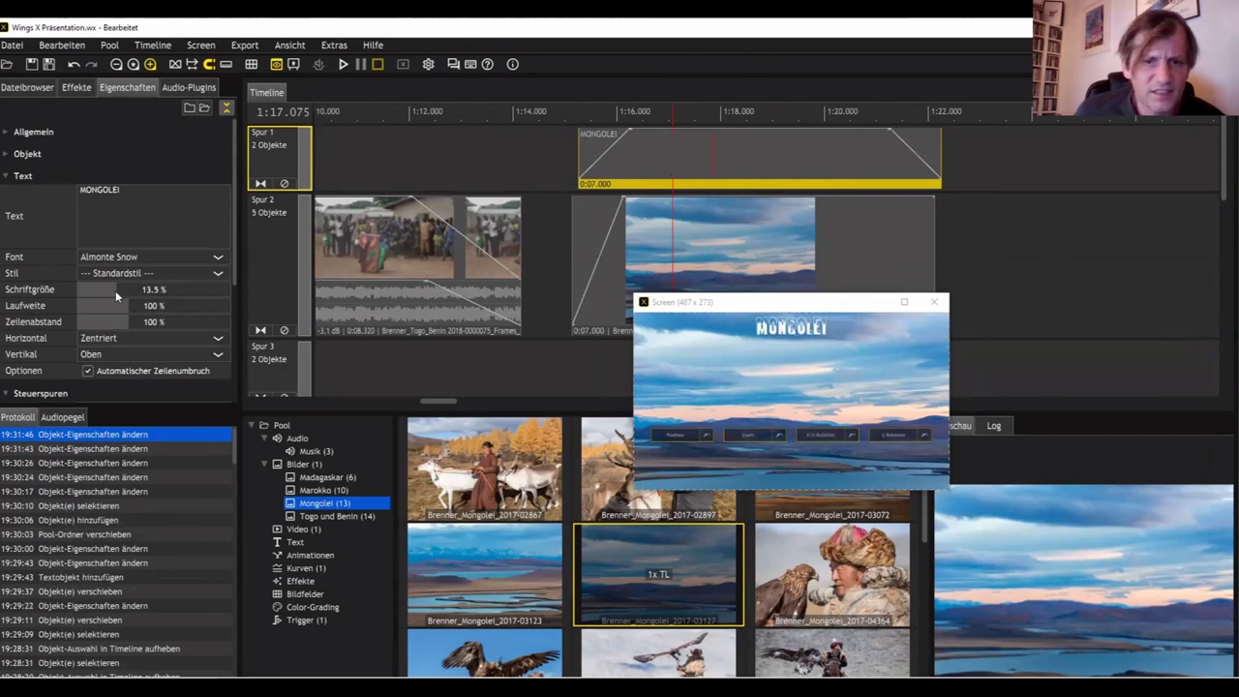
click(206, 260)
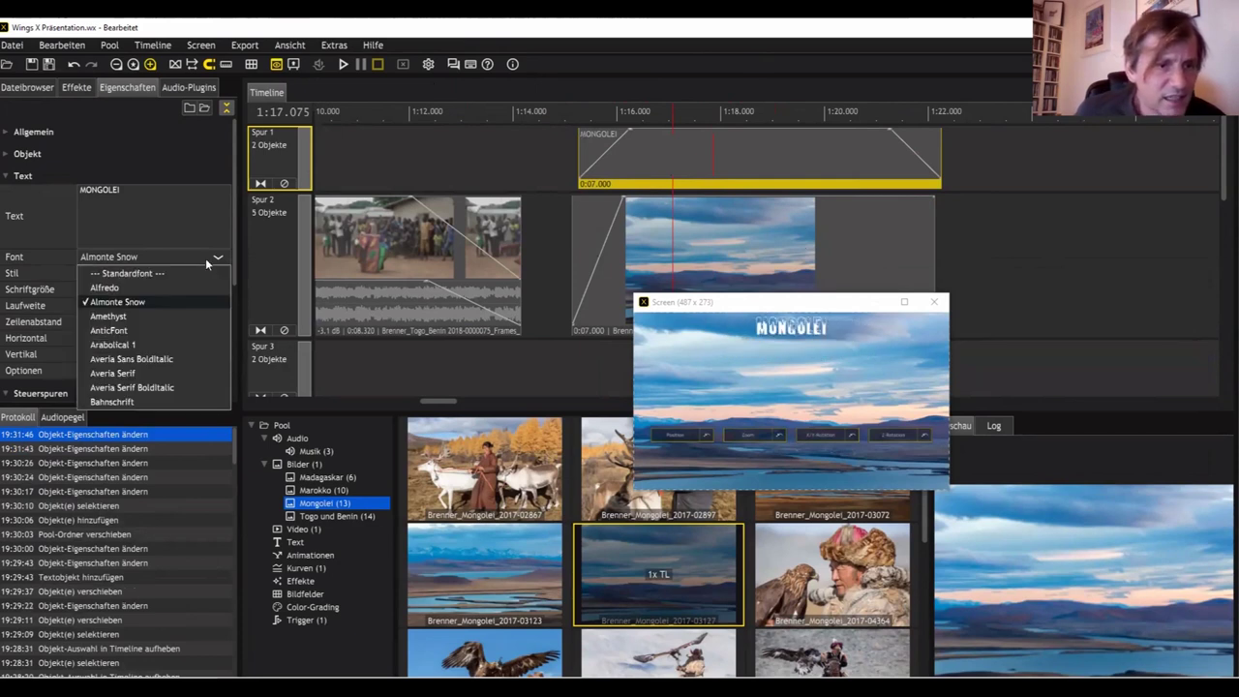
click(138, 329)
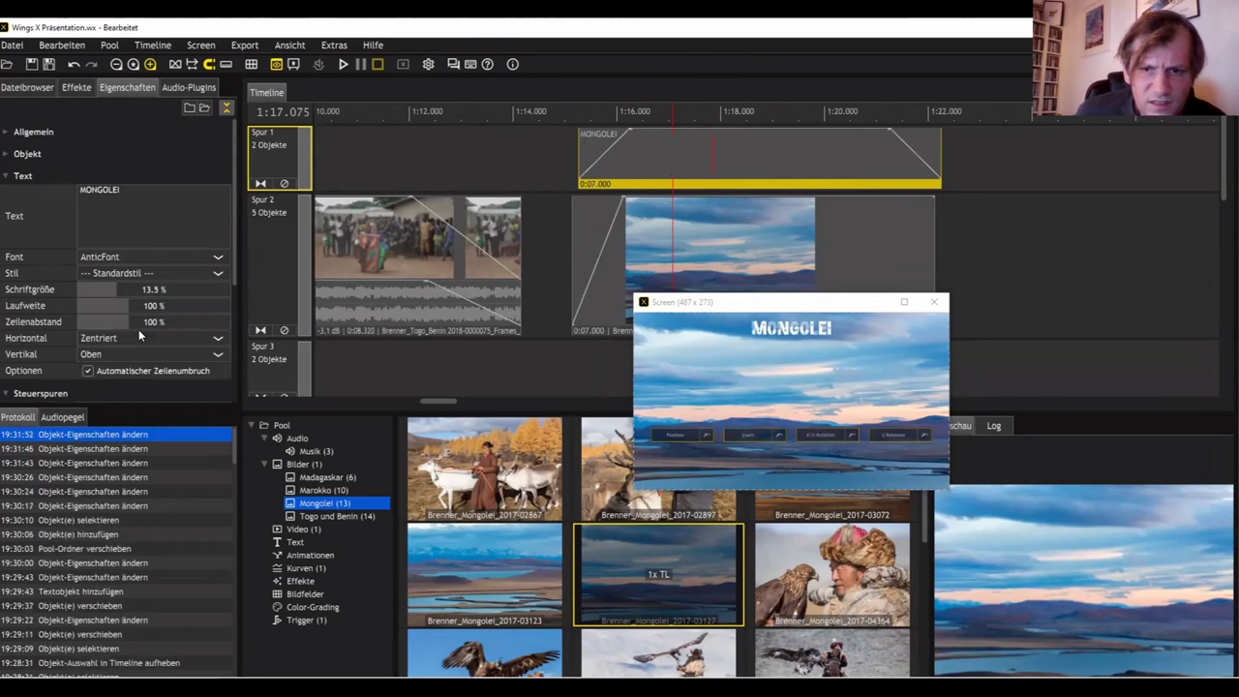
click(212, 256)
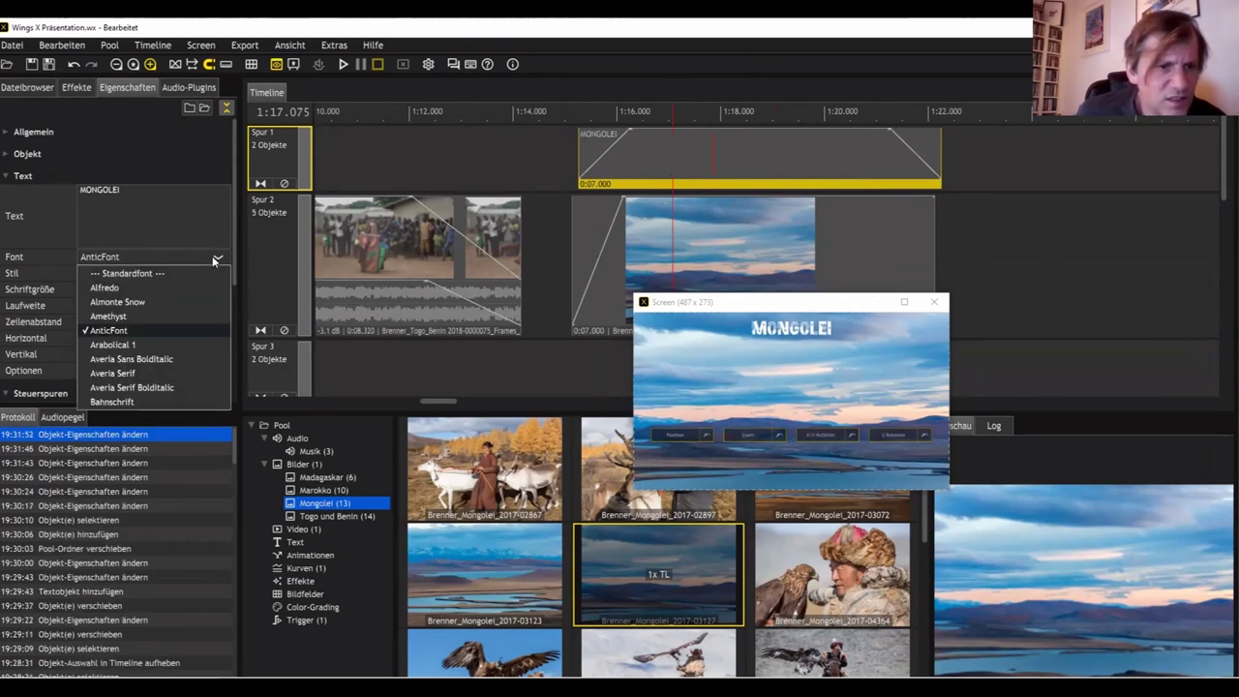
click(137, 344)
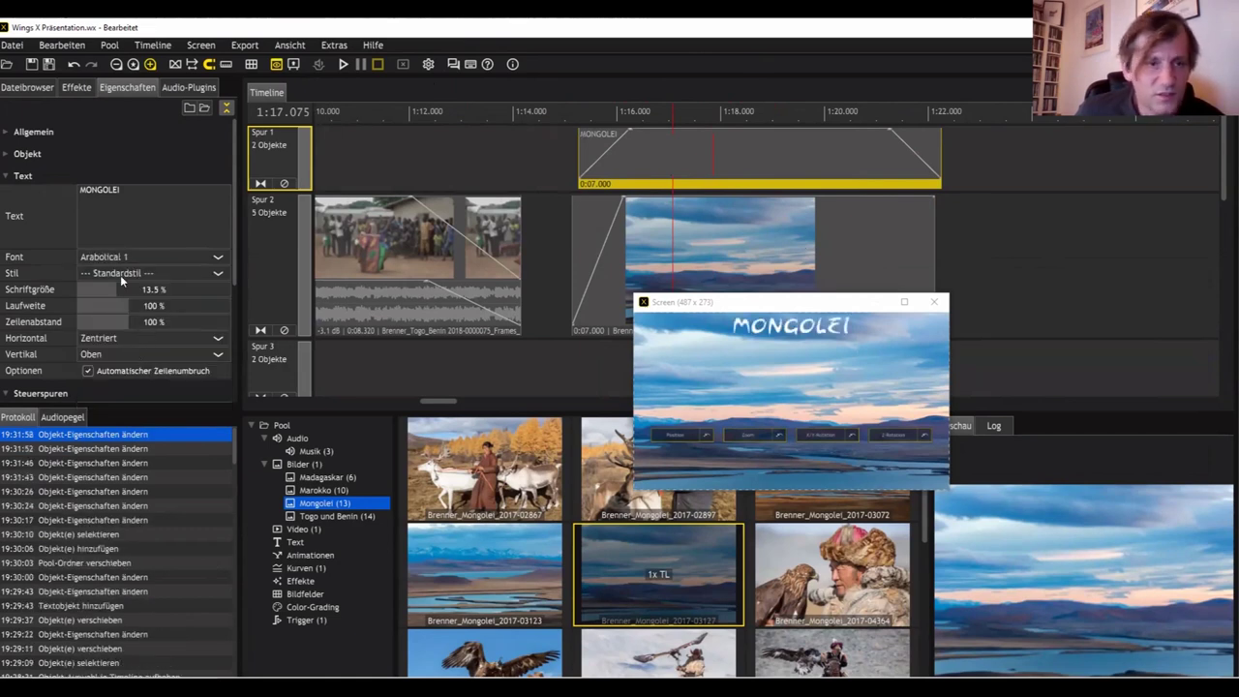
Step: Add a second line reading "Im Land der Adlerjäger" below MONGOLEI in the text object
click(97, 189)
click(126, 191)
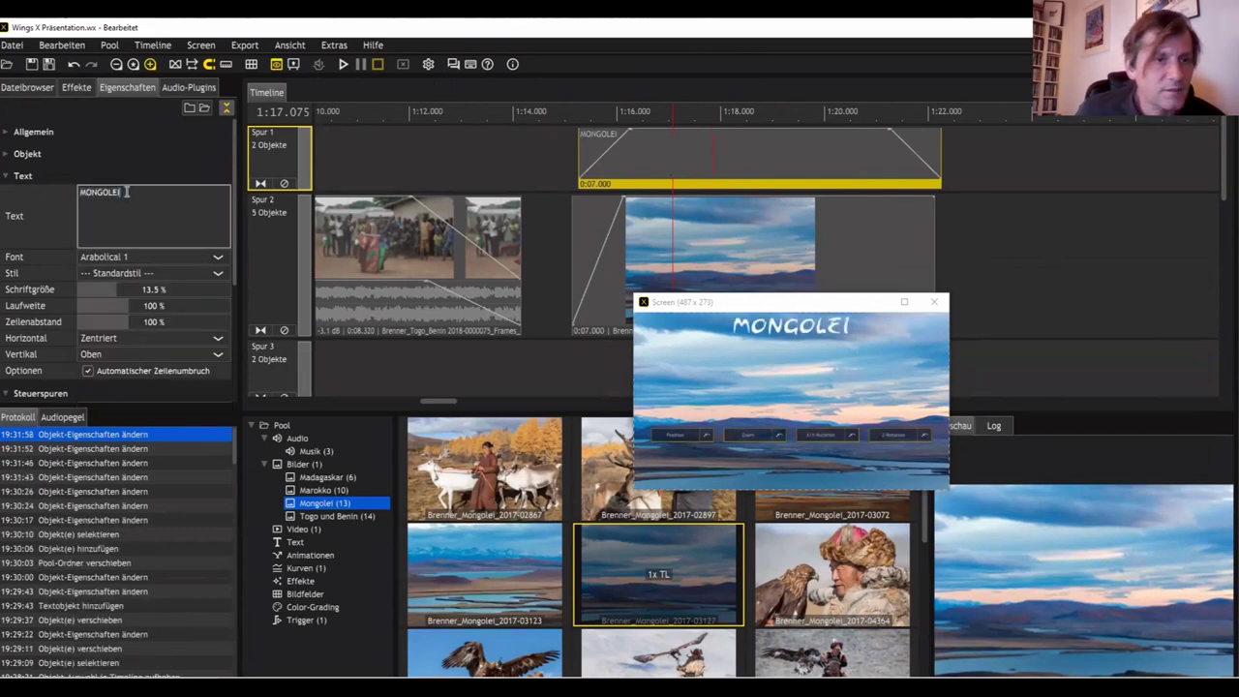
key(Return)
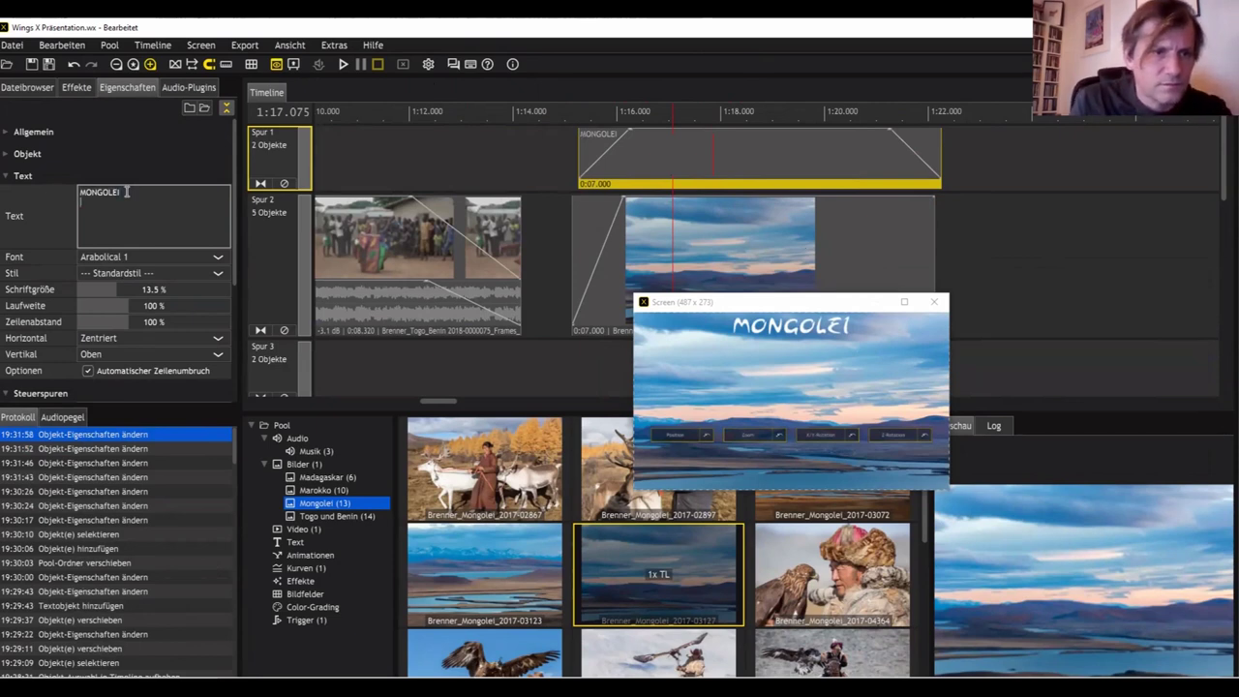
text(Im Land)
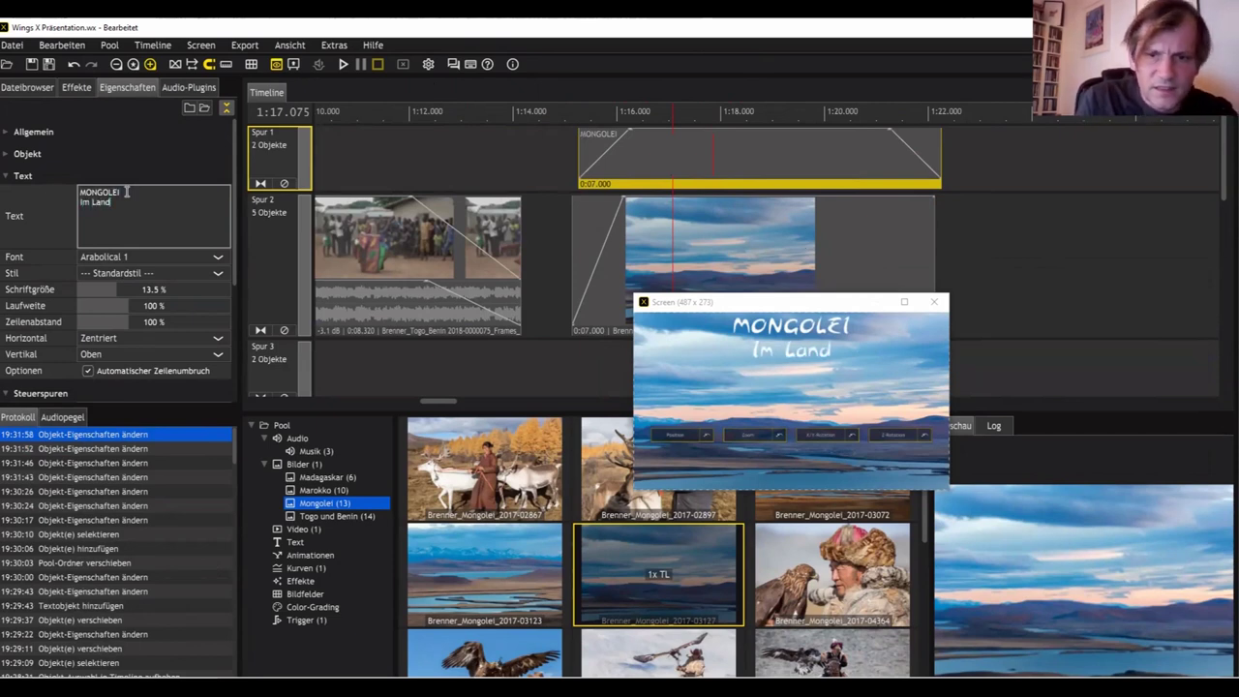
text( der Adle)
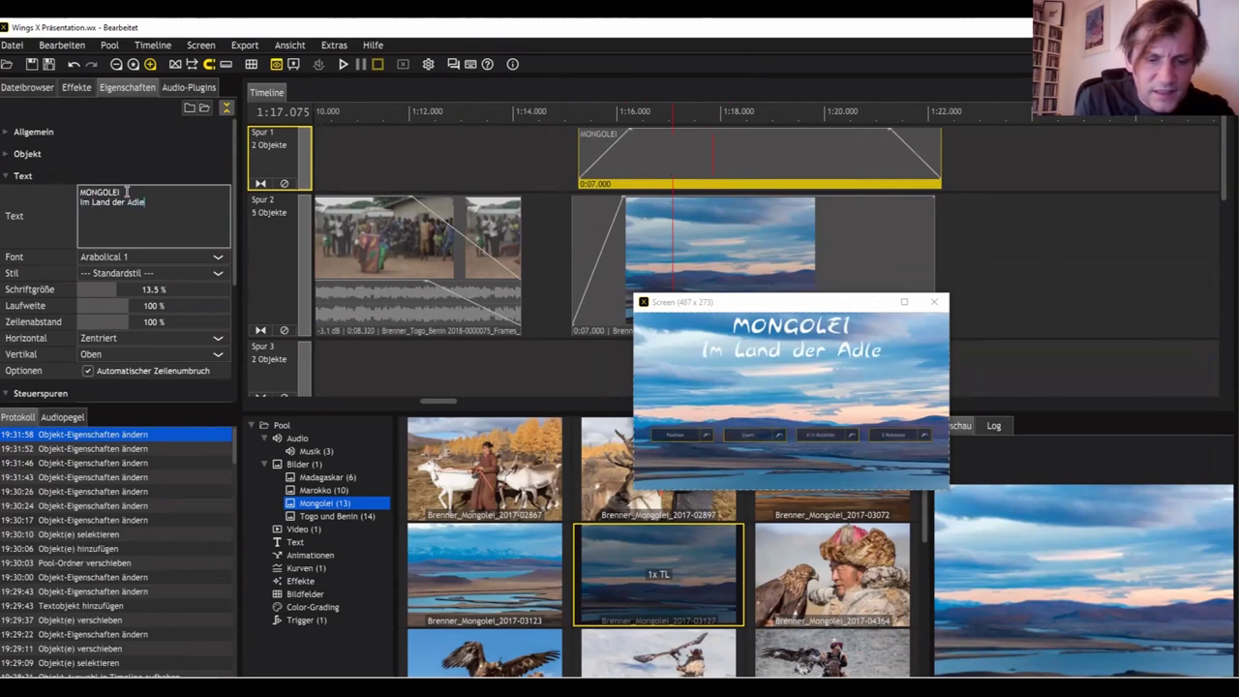
text(rjäger)
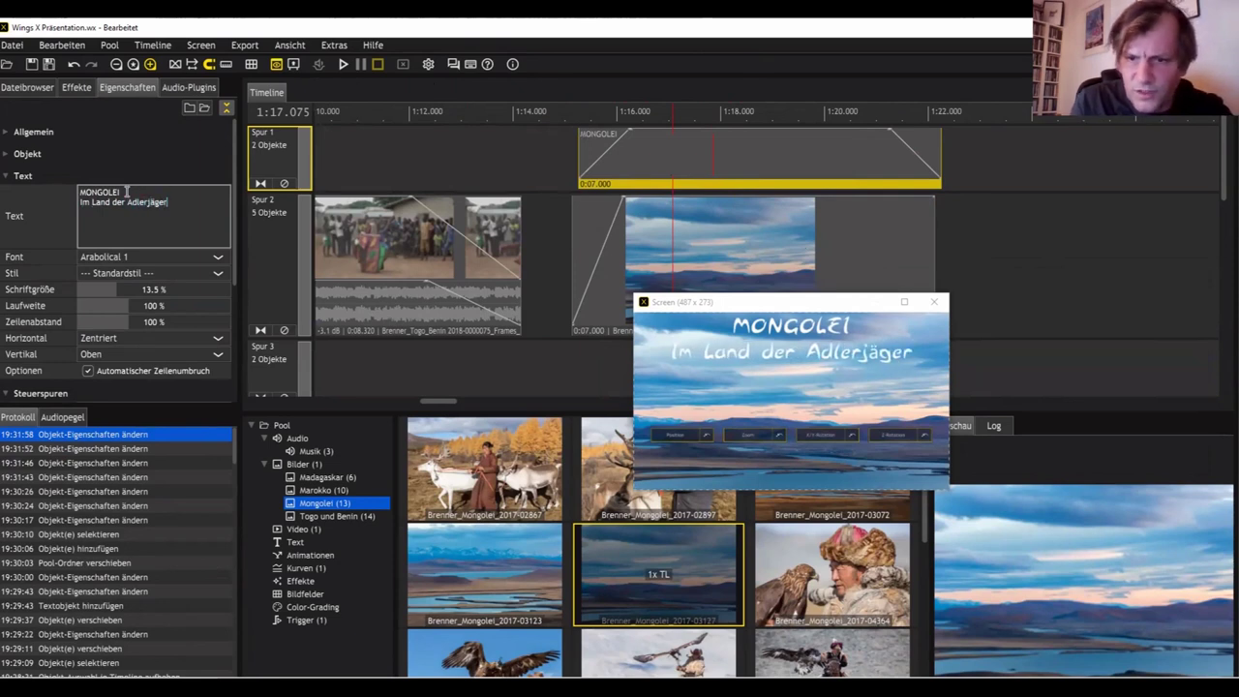
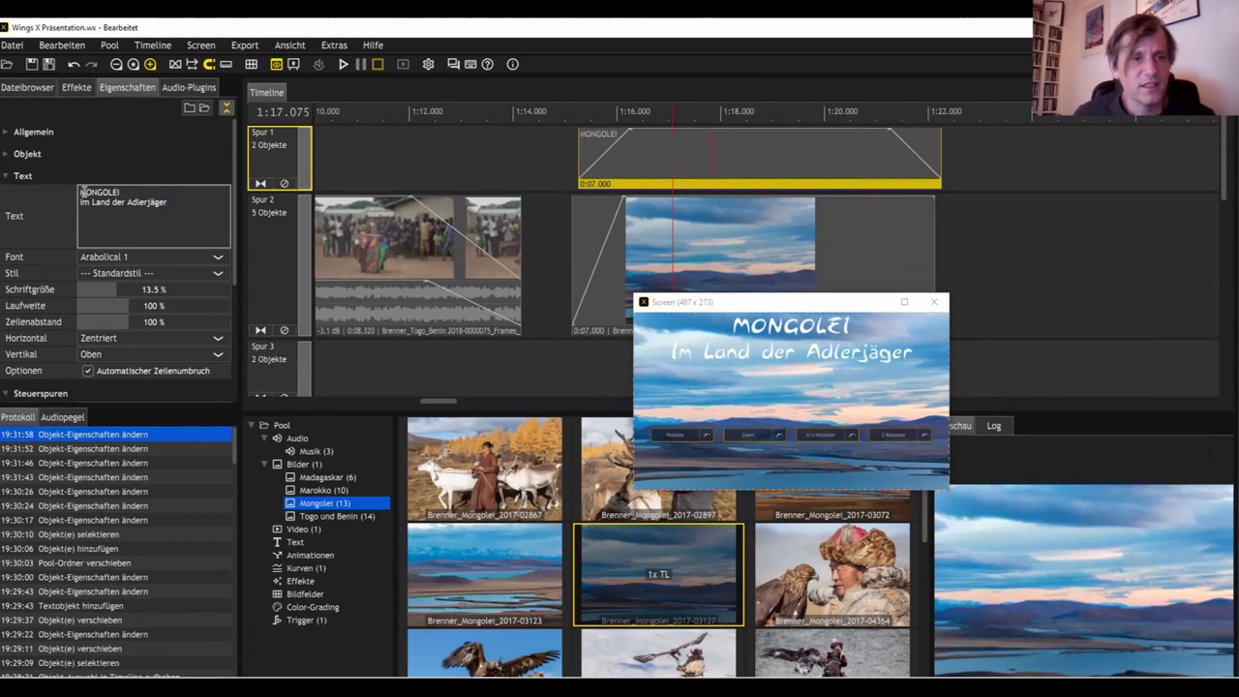
drag(174, 201, 92, 203)
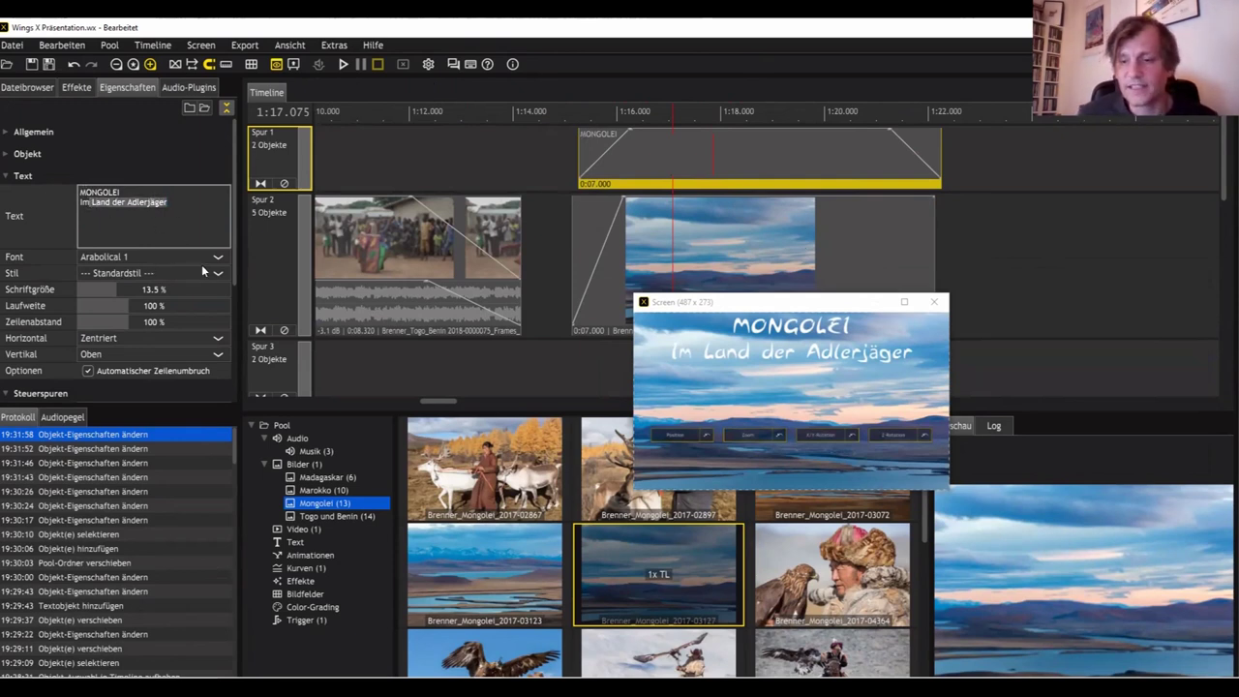
Step: Format the MONGOLEI line as a level-one heading with a single leading "#", after trying levels two and three
click(82, 190)
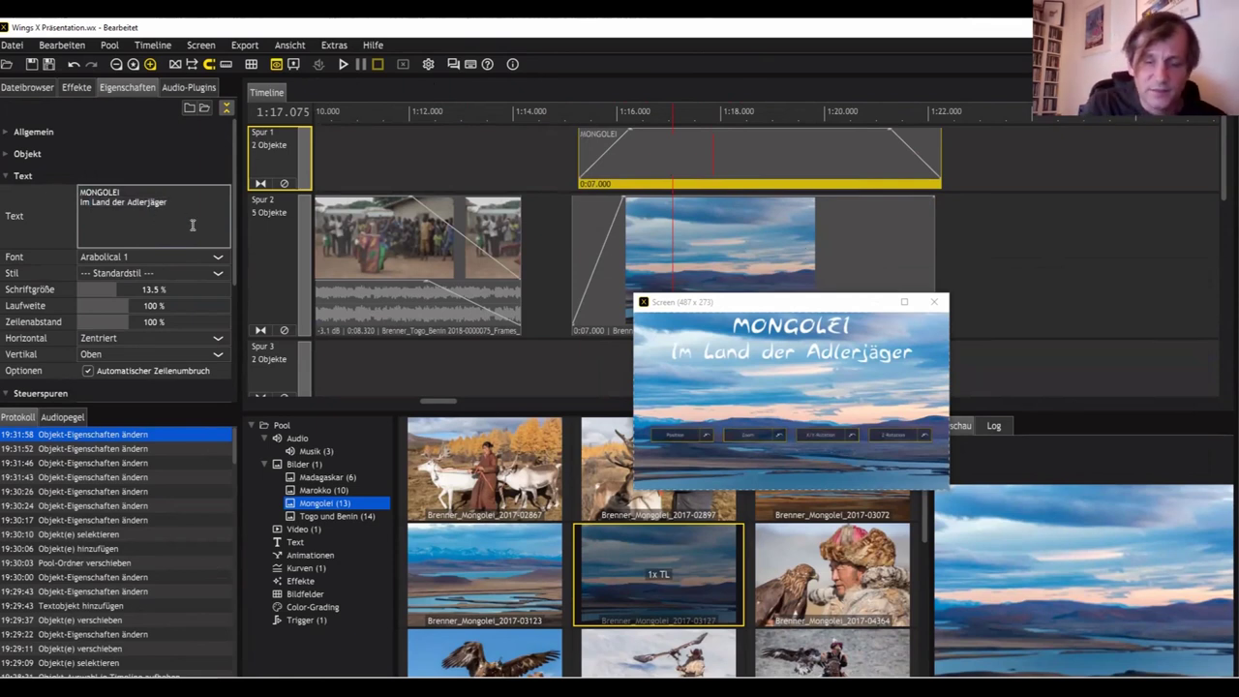
text(#)
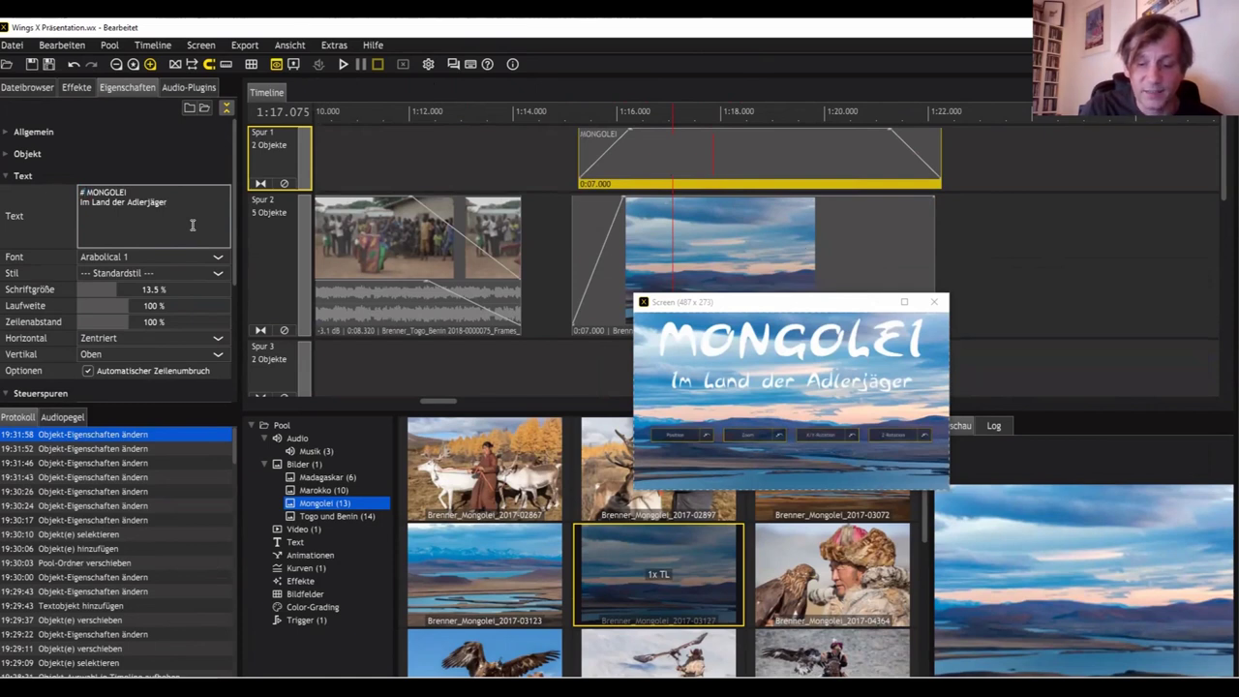
text(#)
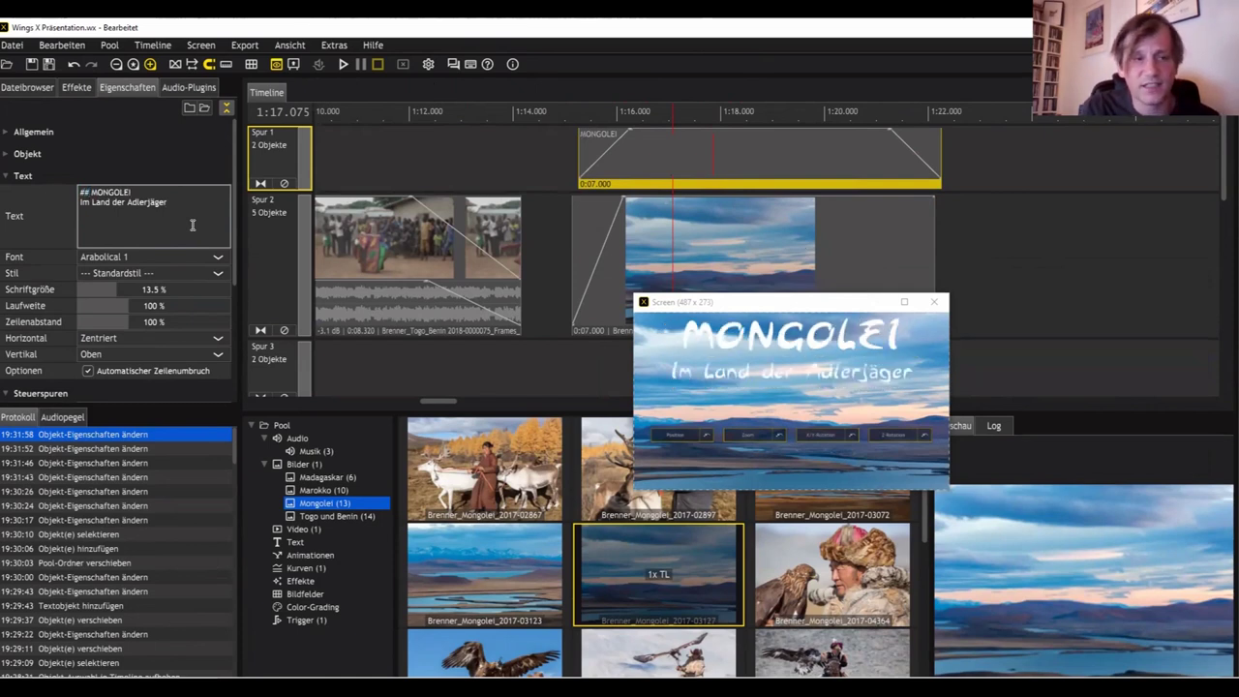
text(#)
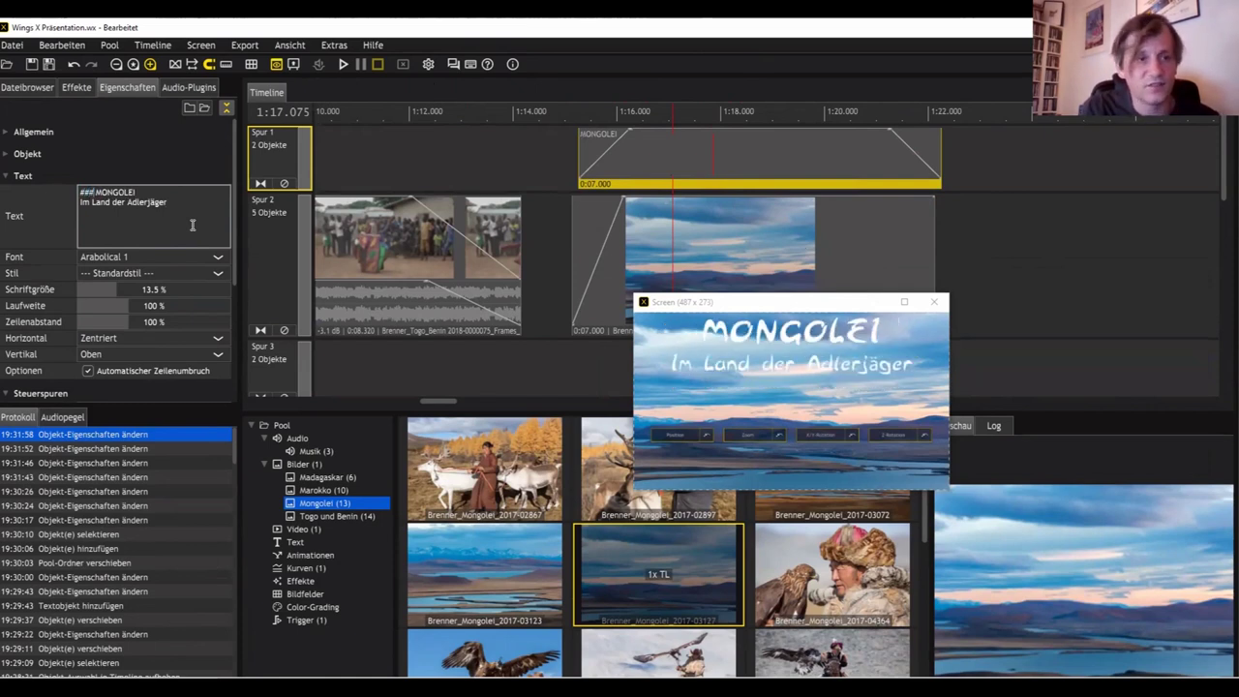
key(BackSpace)
key(BackSpace)
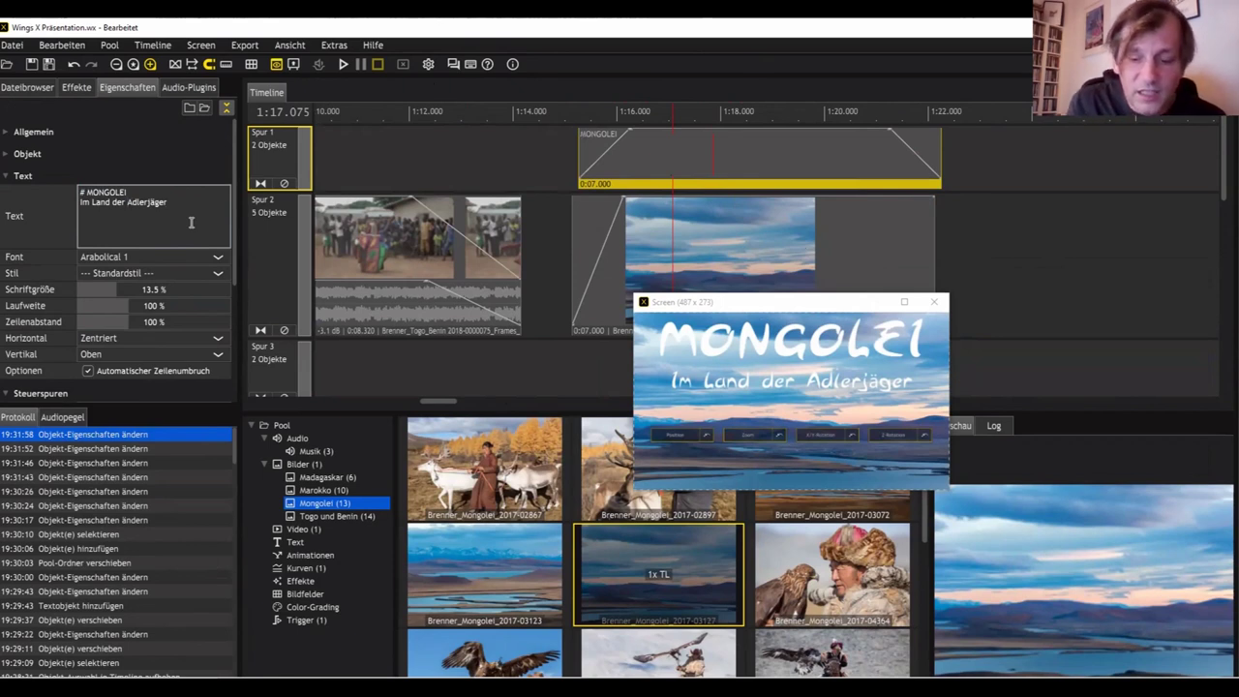
Step: Insert an asterisk directly before the word Adlerjäger in the second text line to emphasize it
text(")
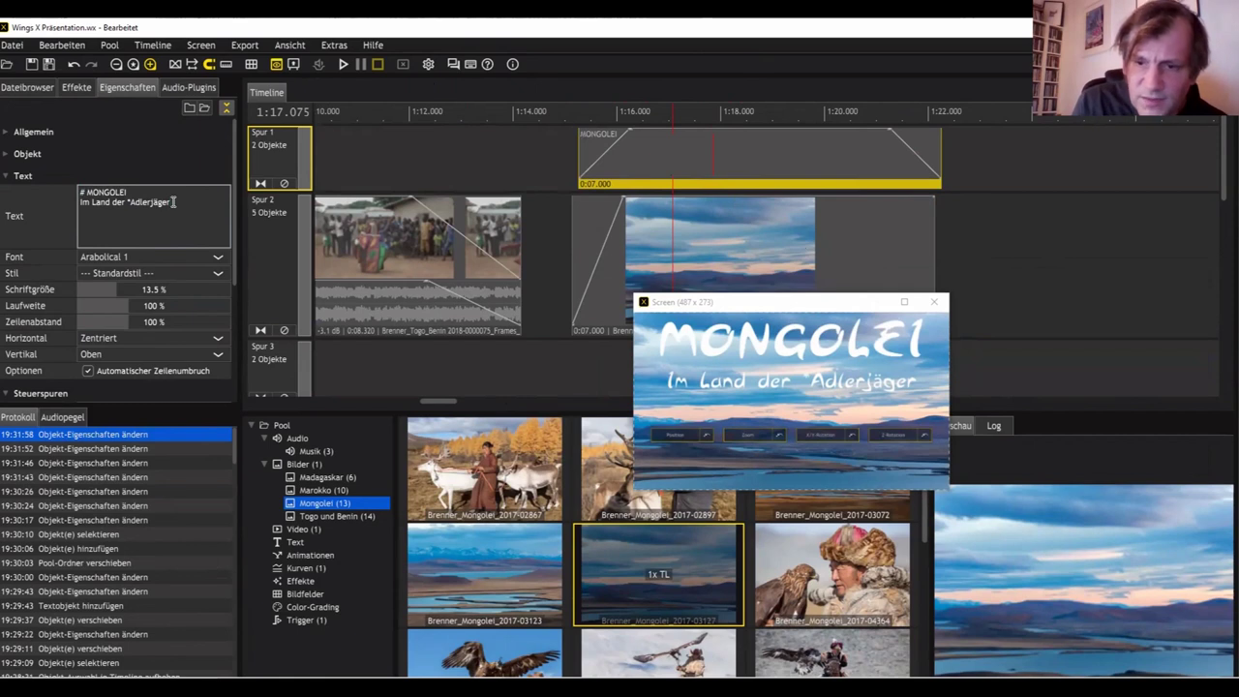
Step: Complete the italic markup *Adlerjäger* in the MONGOLEI title text and view the font list in the program settings
text(")
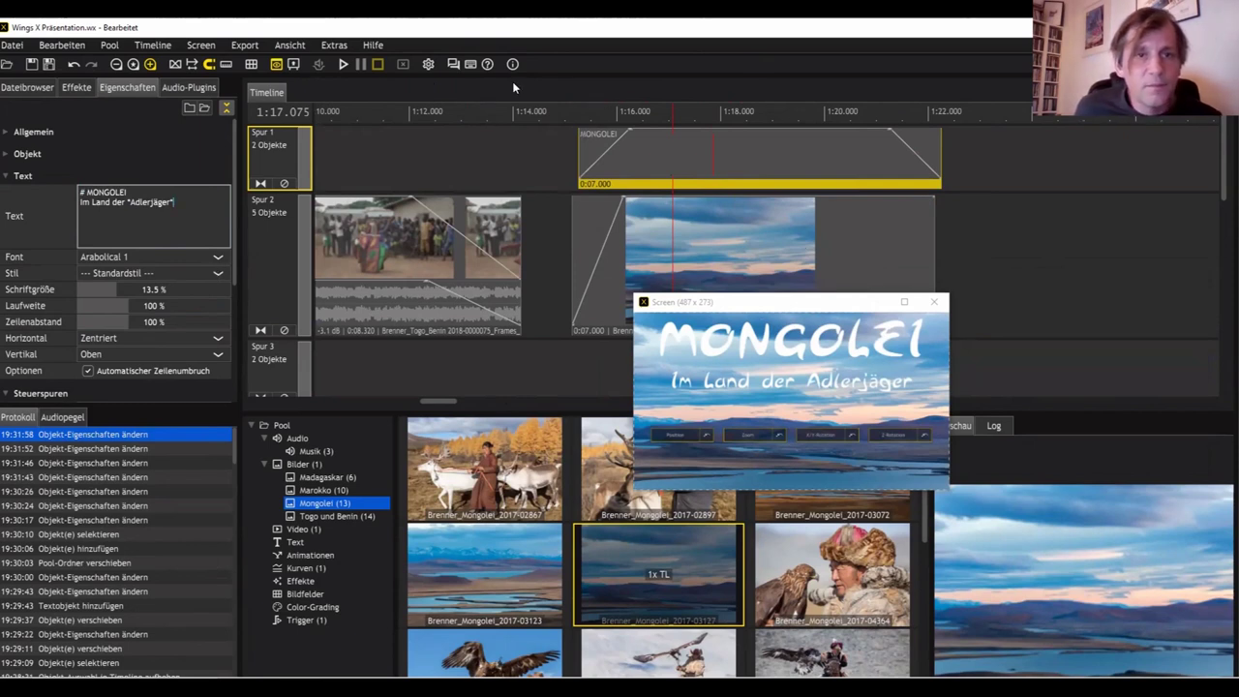
click(429, 66)
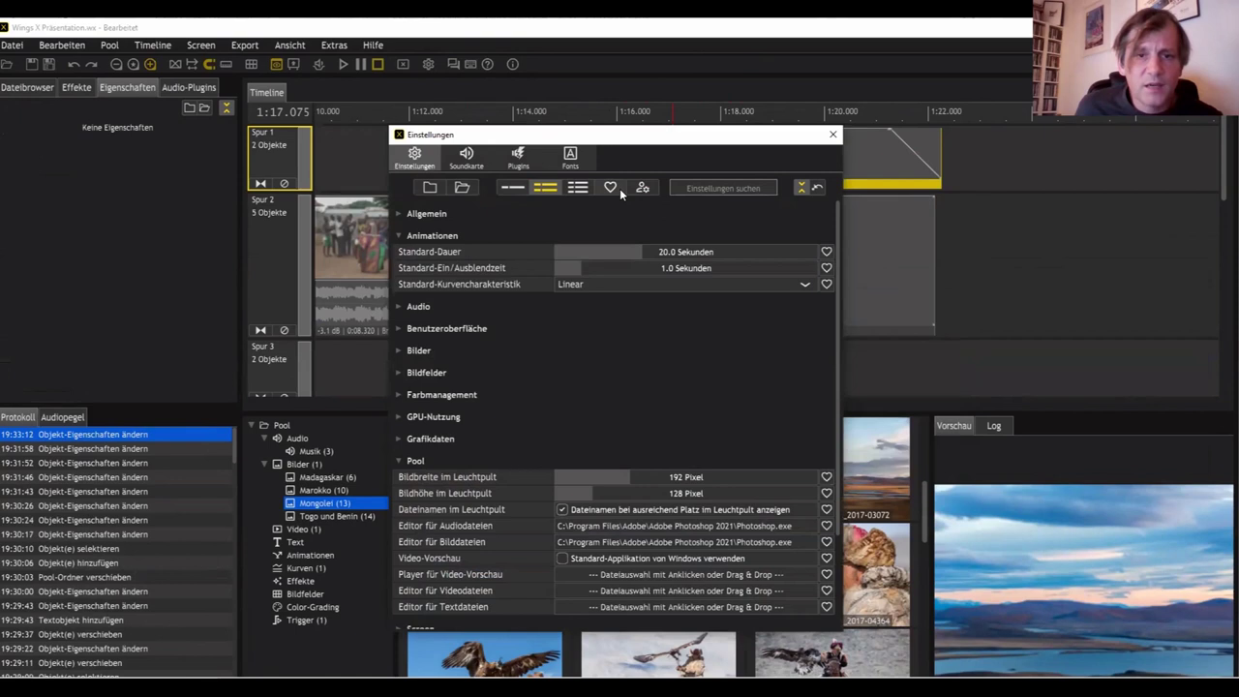
click(569, 155)
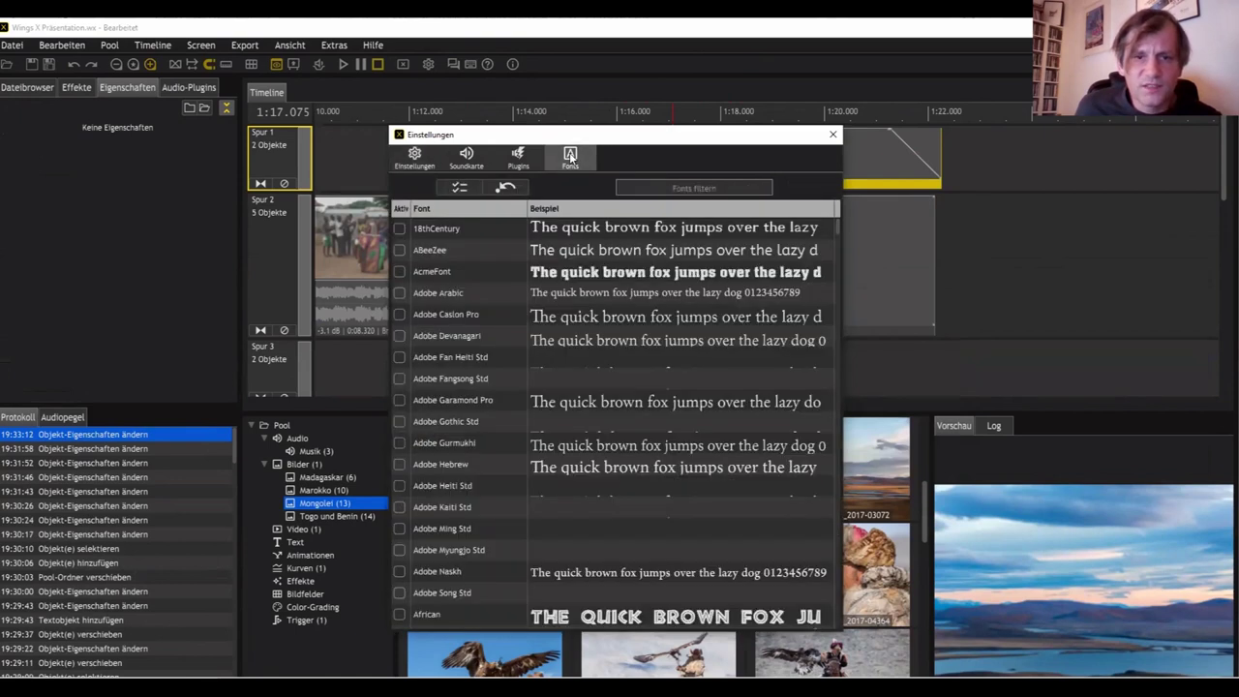
click(833, 136)
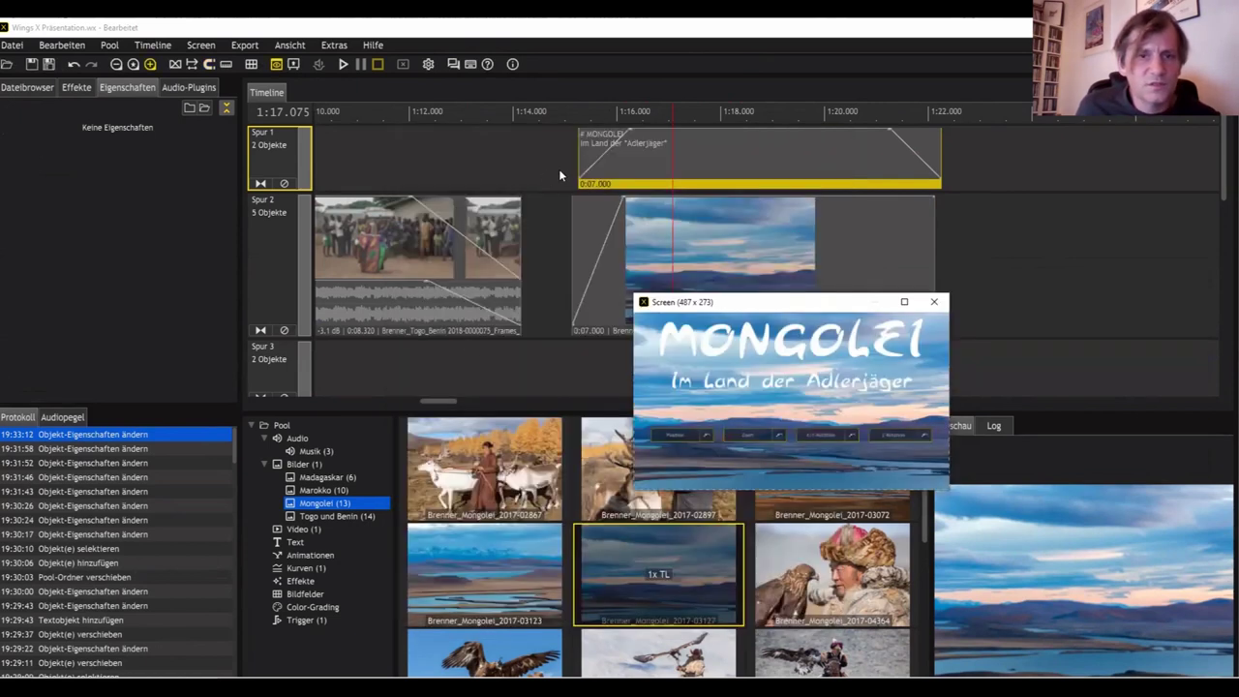
Step: Set the font of the MONGOLEI title text object to Arial
click(650, 183)
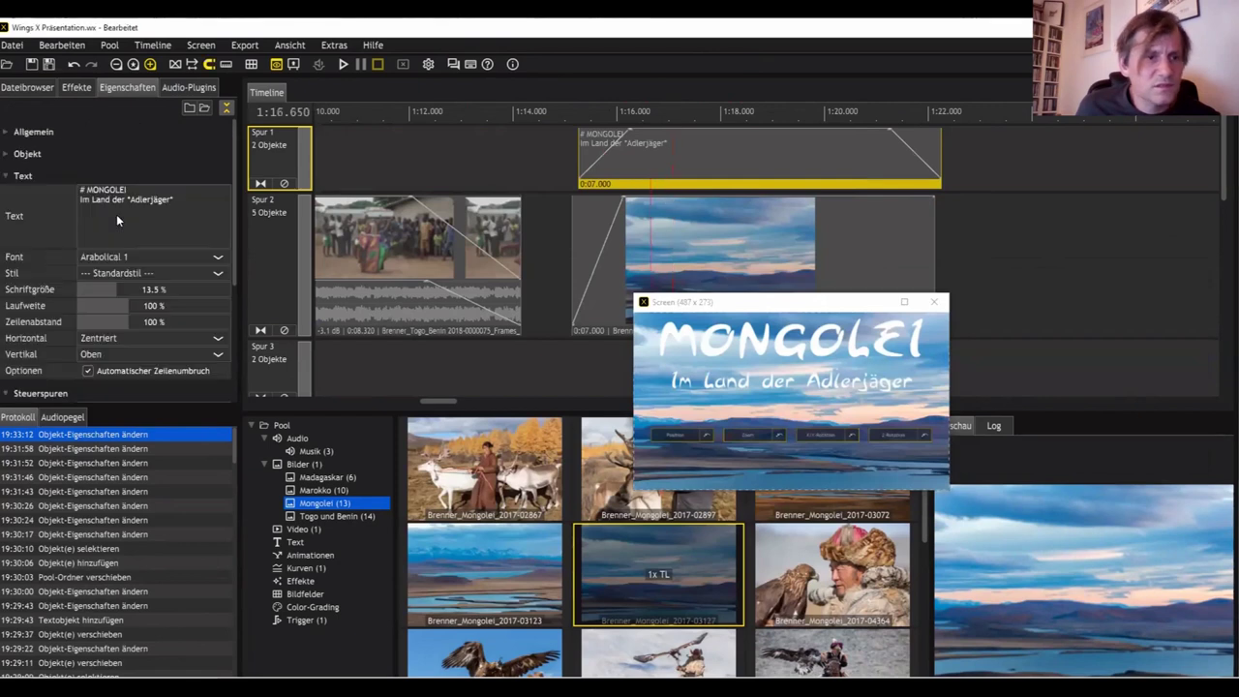
click(198, 258)
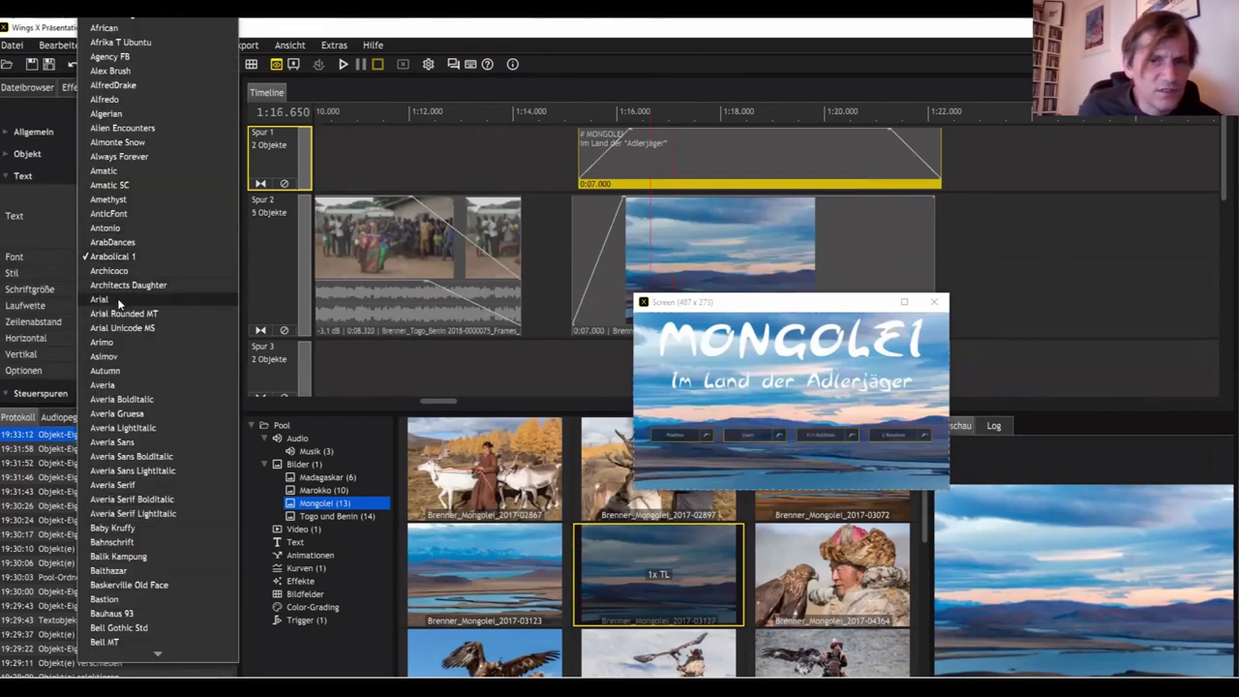
click(120, 300)
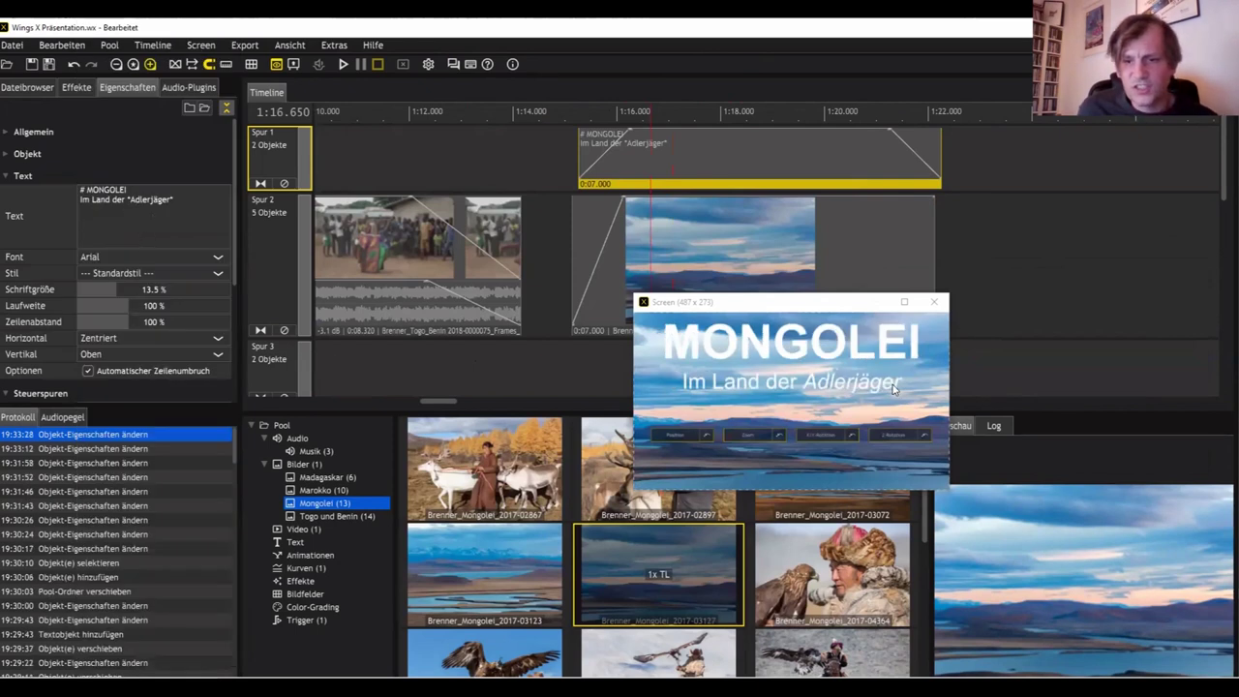
Step: Make the word Adlerjäger bold in the title text by changing its markup to **Adlerjäger**
click(134, 197)
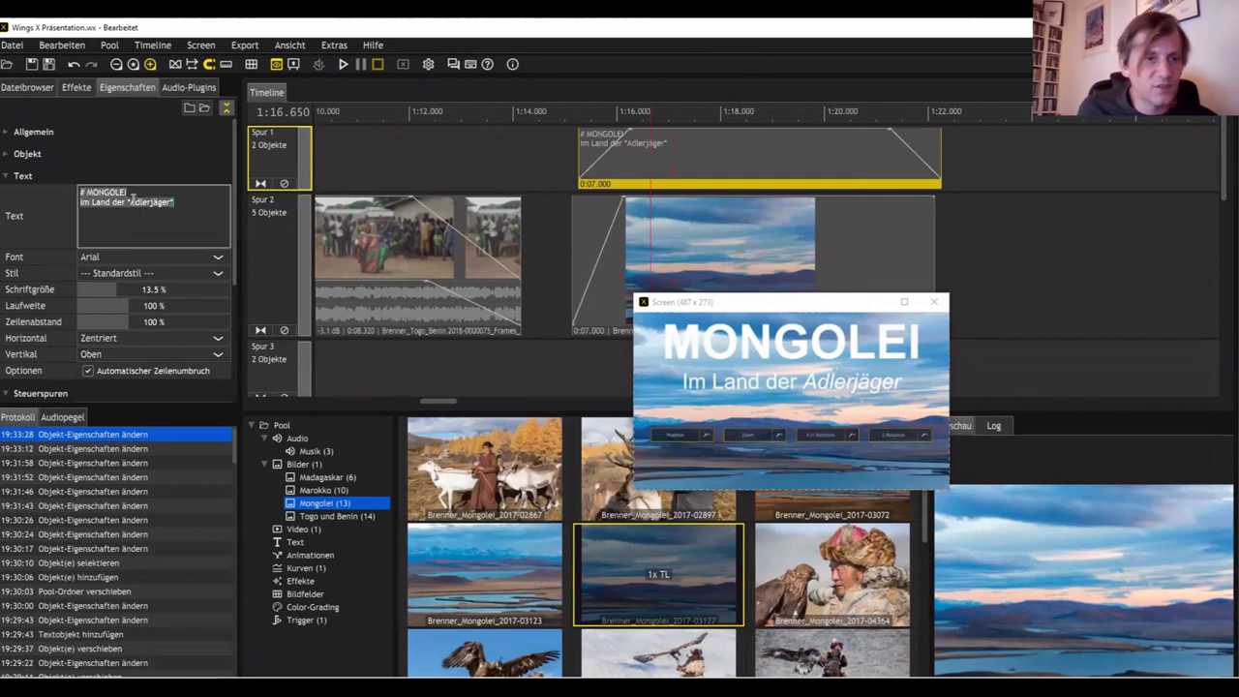
click(134, 201)
text(")
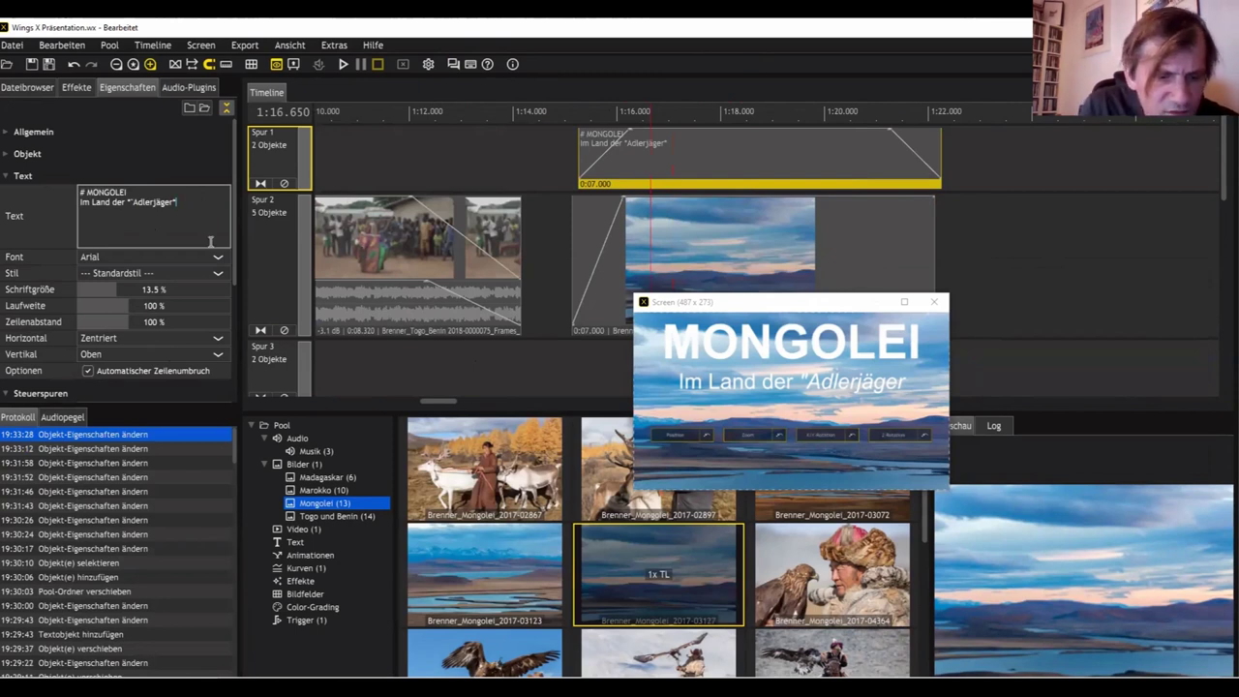
text(*)
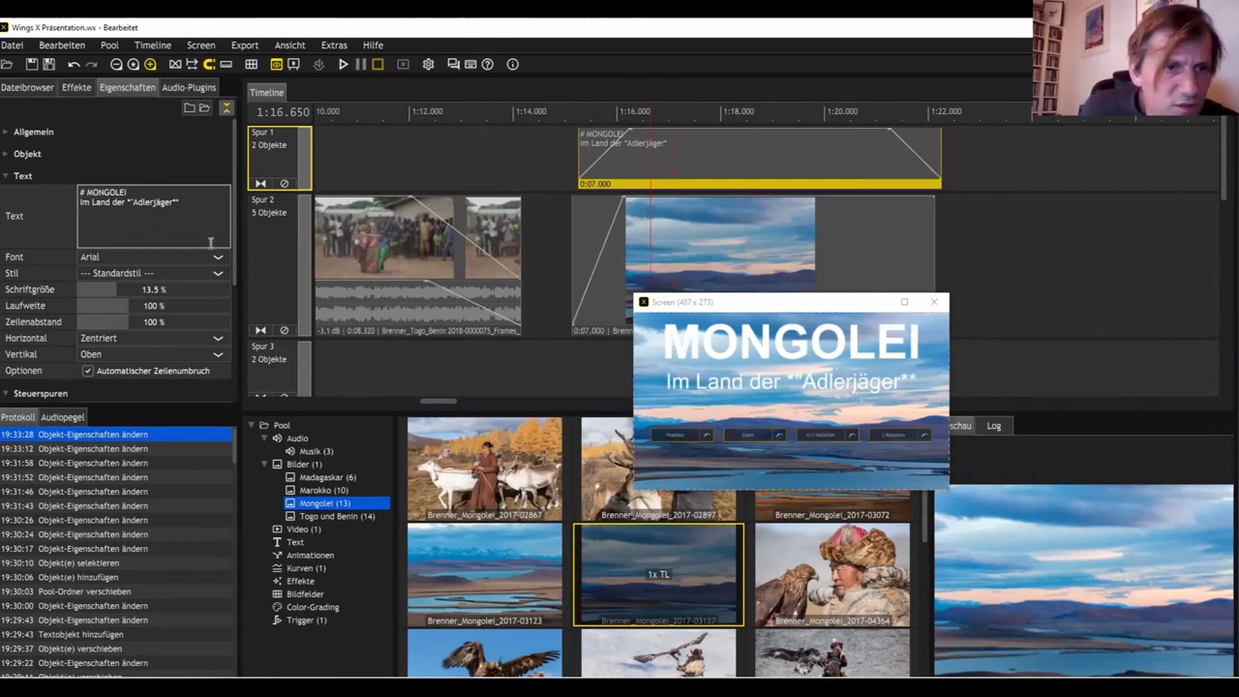
click(132, 201)
key(Delete)
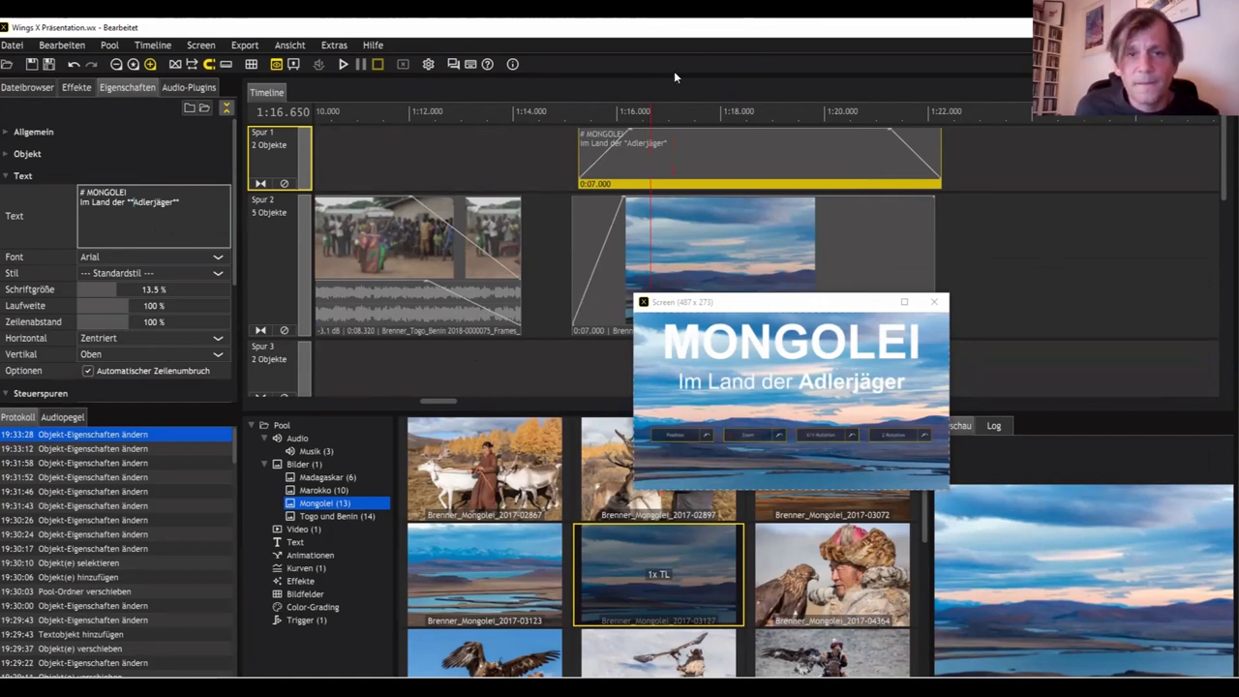
Step: Move the MONGOLEI title straight down until it lies completely below the visible screen area
click(971, 249)
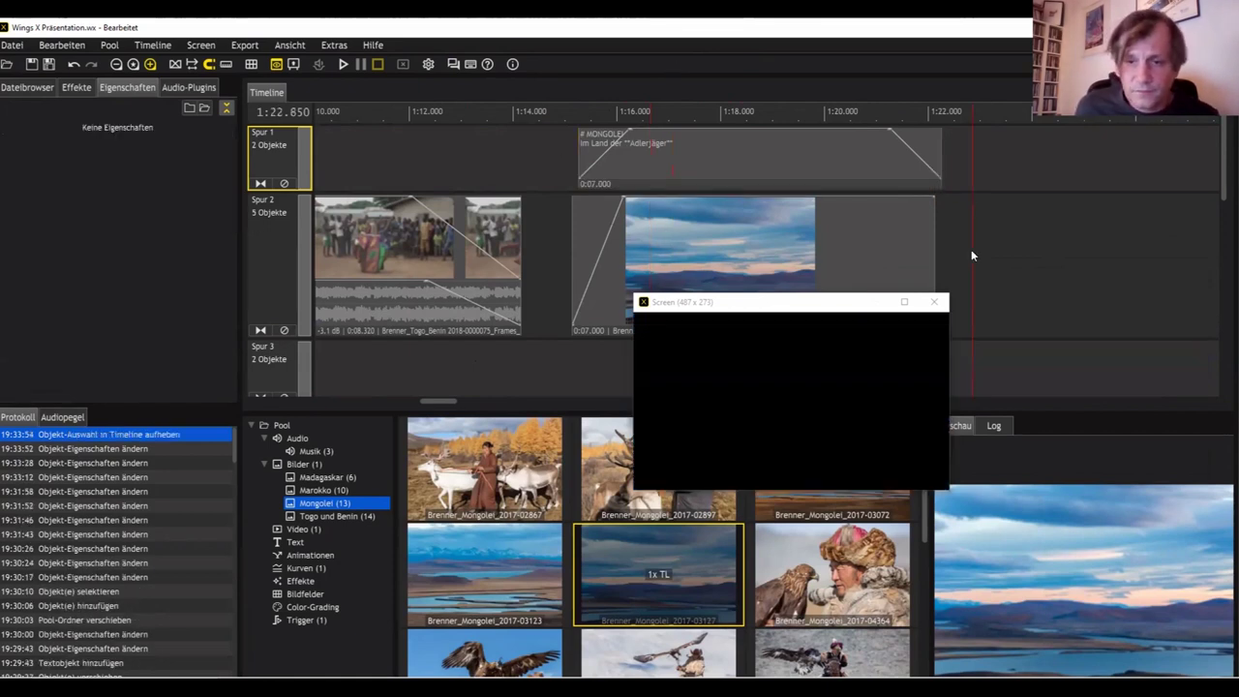
click(760, 265)
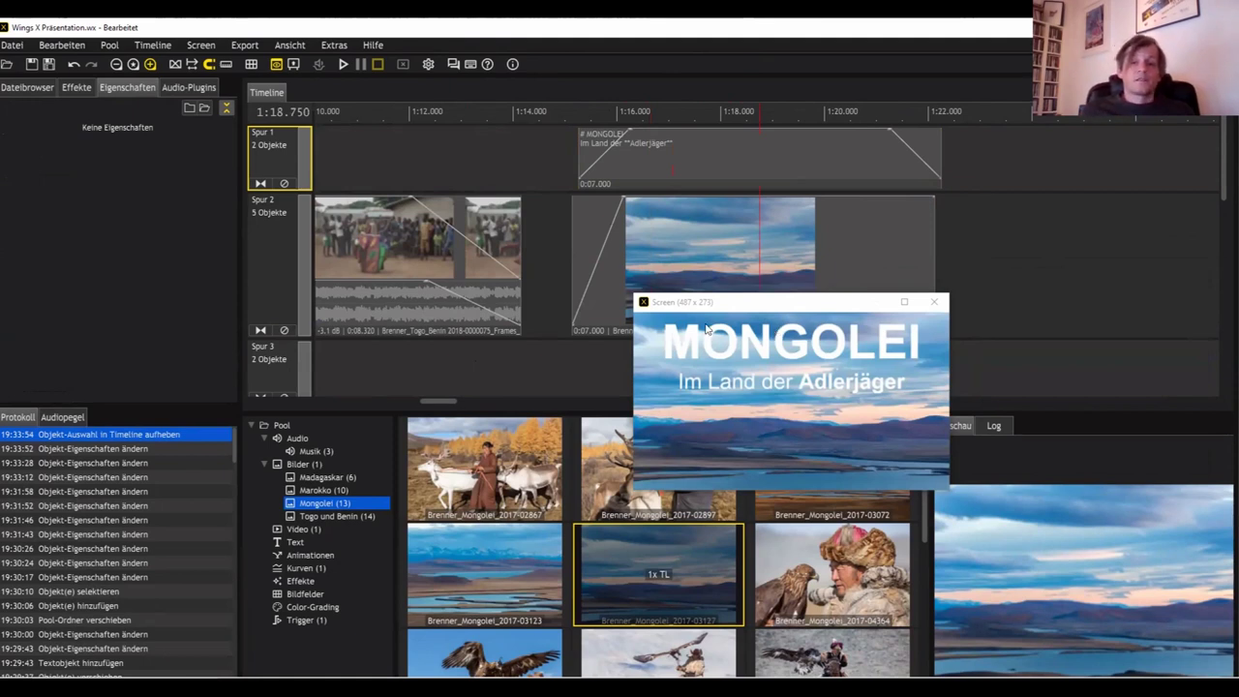
click(763, 178)
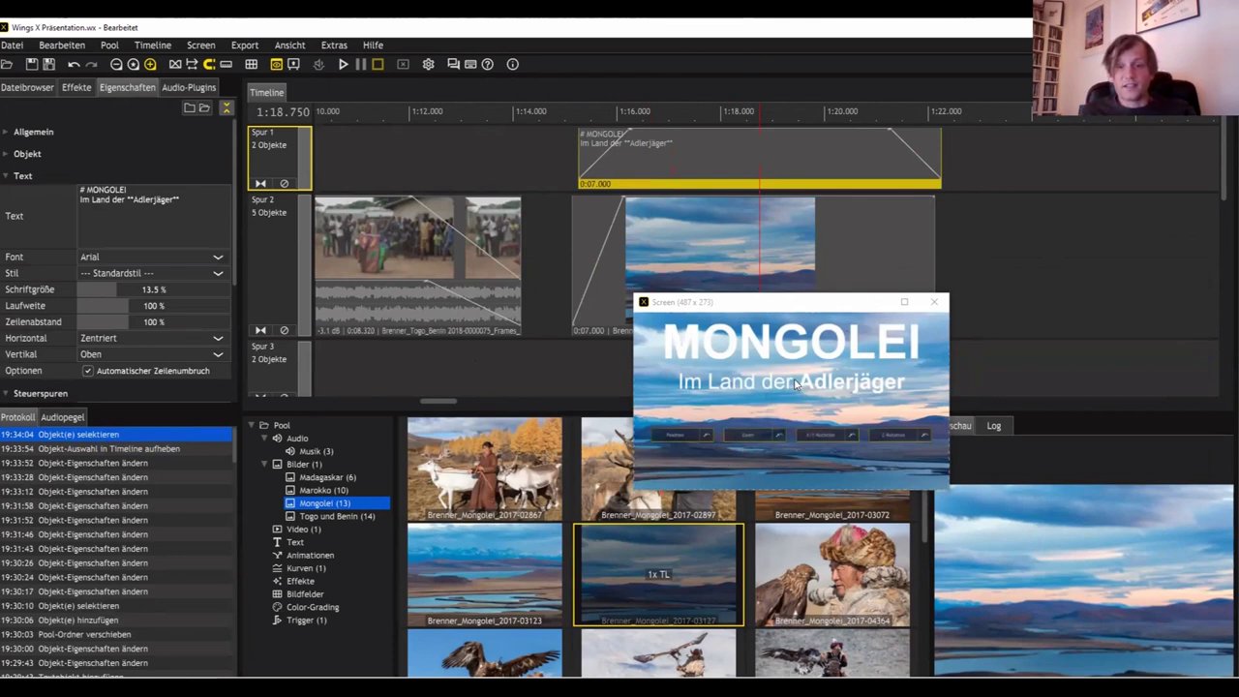
drag(796, 384, 793, 418)
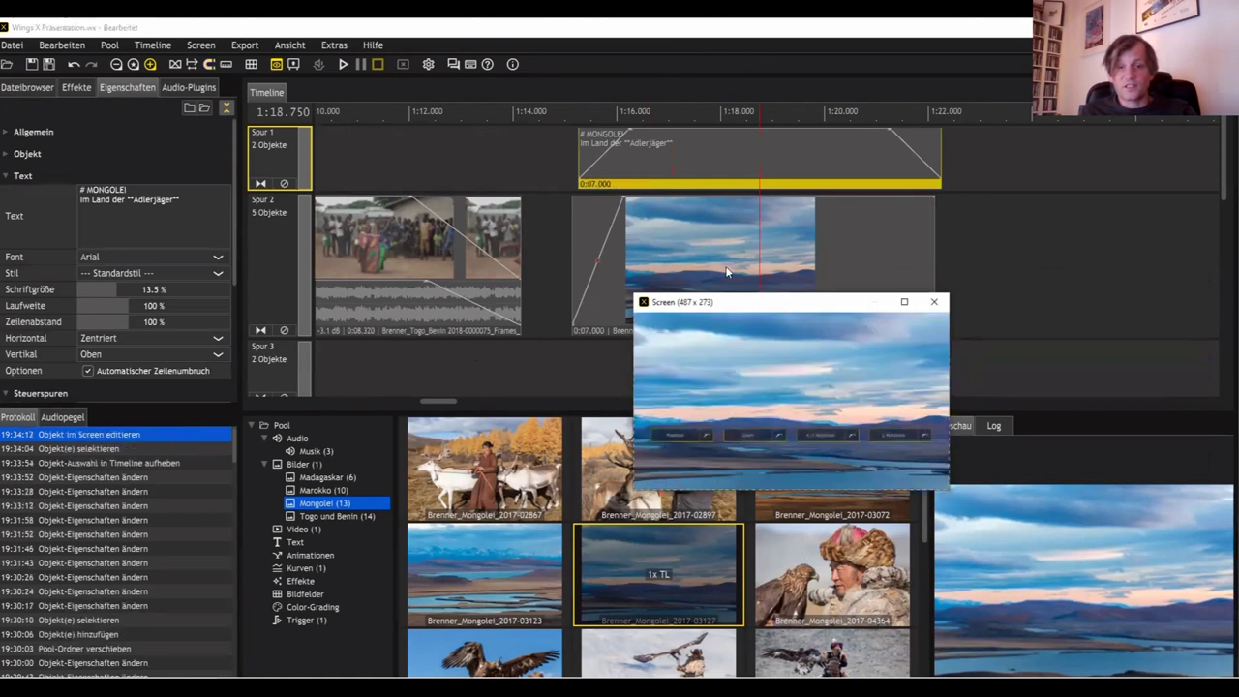
click(750, 182)
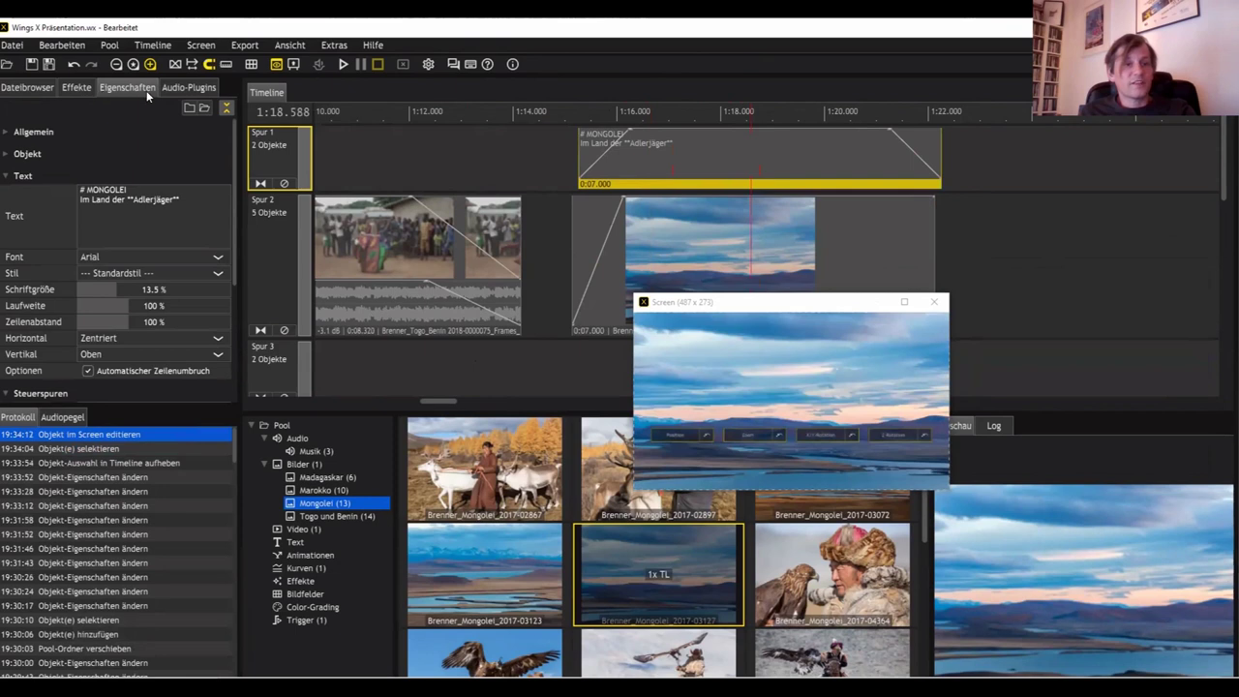
Step: Activate the title's Position/Zoom control track and move its control point close to the start of the text object
click(10, 180)
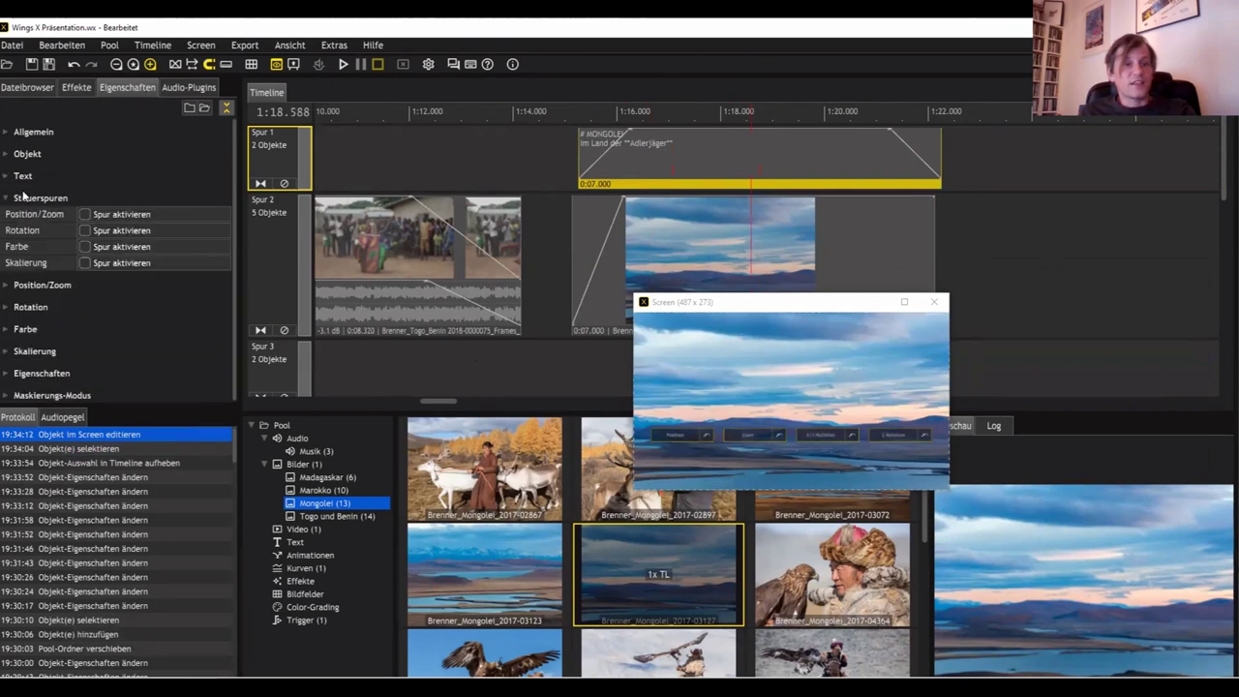
click(86, 214)
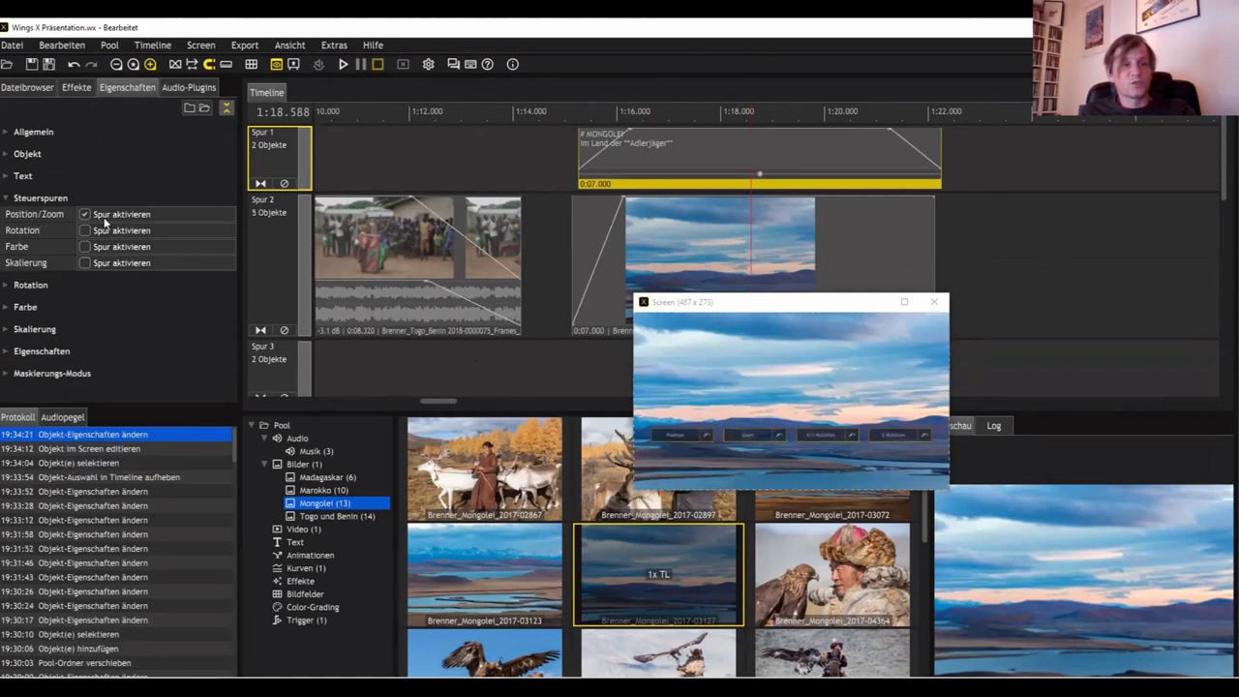
drag(759, 174, 611, 174)
Step: Add a position point at 1:21.000 that places the title above the visible screen, and preview the scrolling movement
click(876, 183)
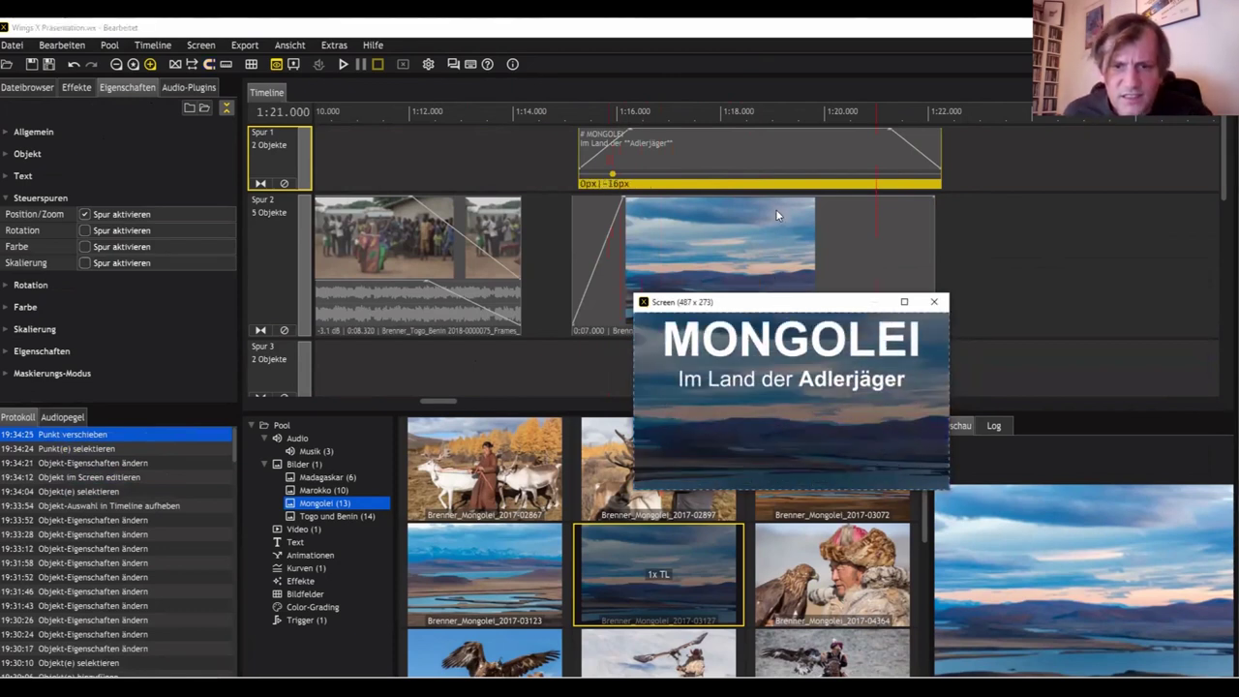
click(767, 127)
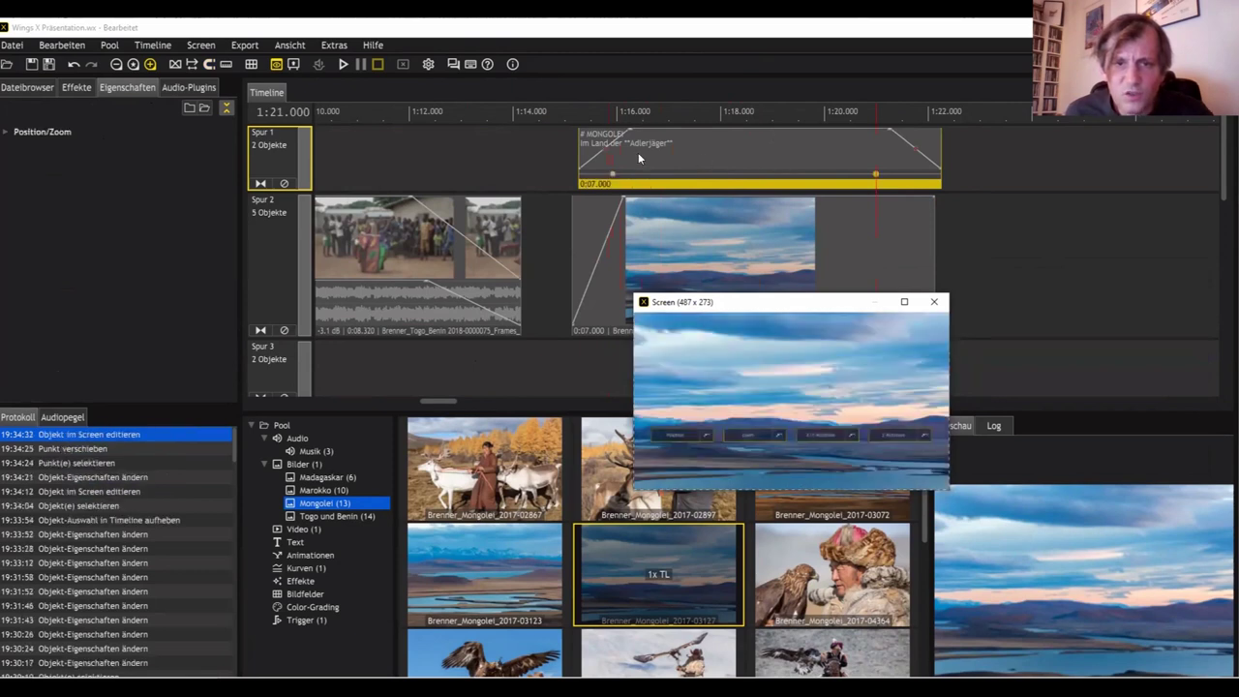
click(626, 158)
drag(624, 107, 675, 109)
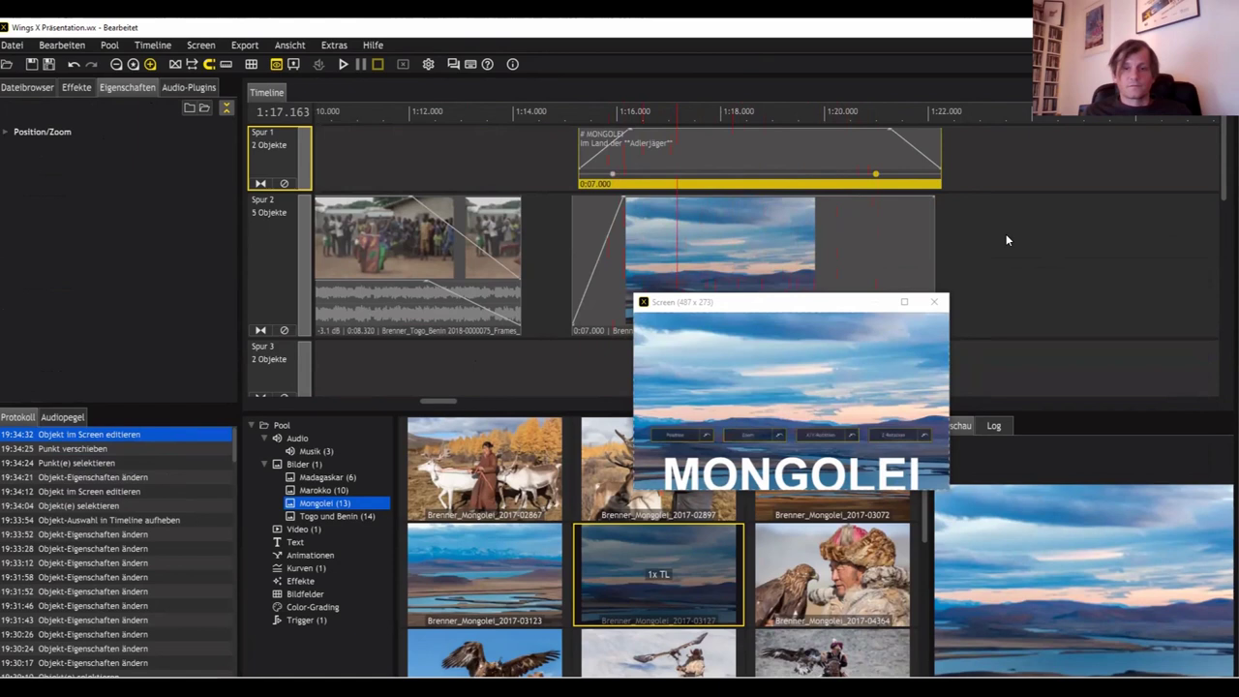
Step: Place the image Brenner_Mongolei_2017-02867 in Spur 2 after the title section and assign the Rahmen effect to it
click(972, 233)
drag(501, 469, 793, 269)
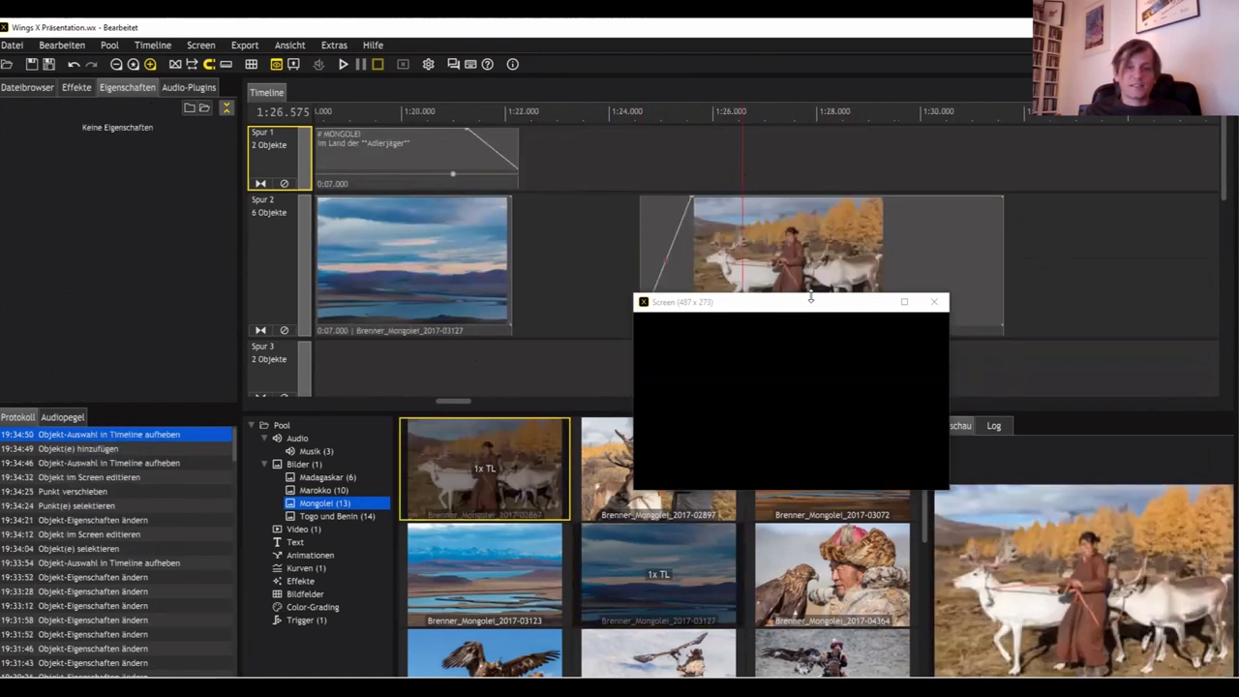
click(781, 330)
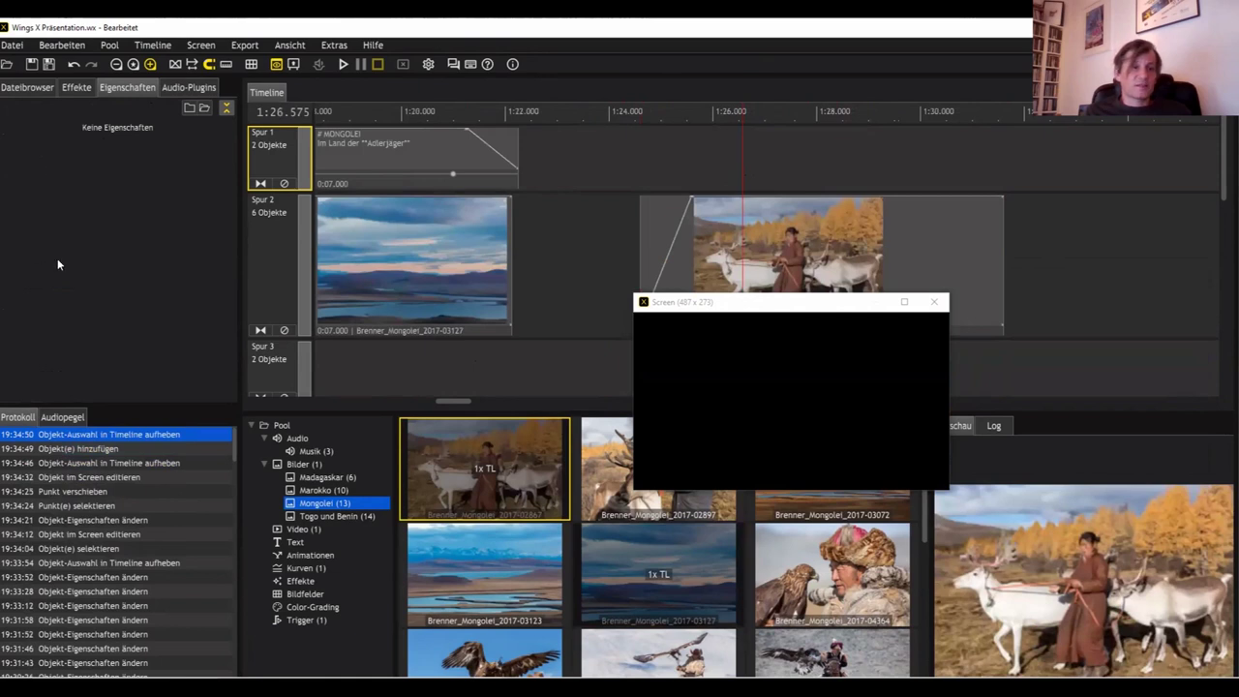
click(76, 88)
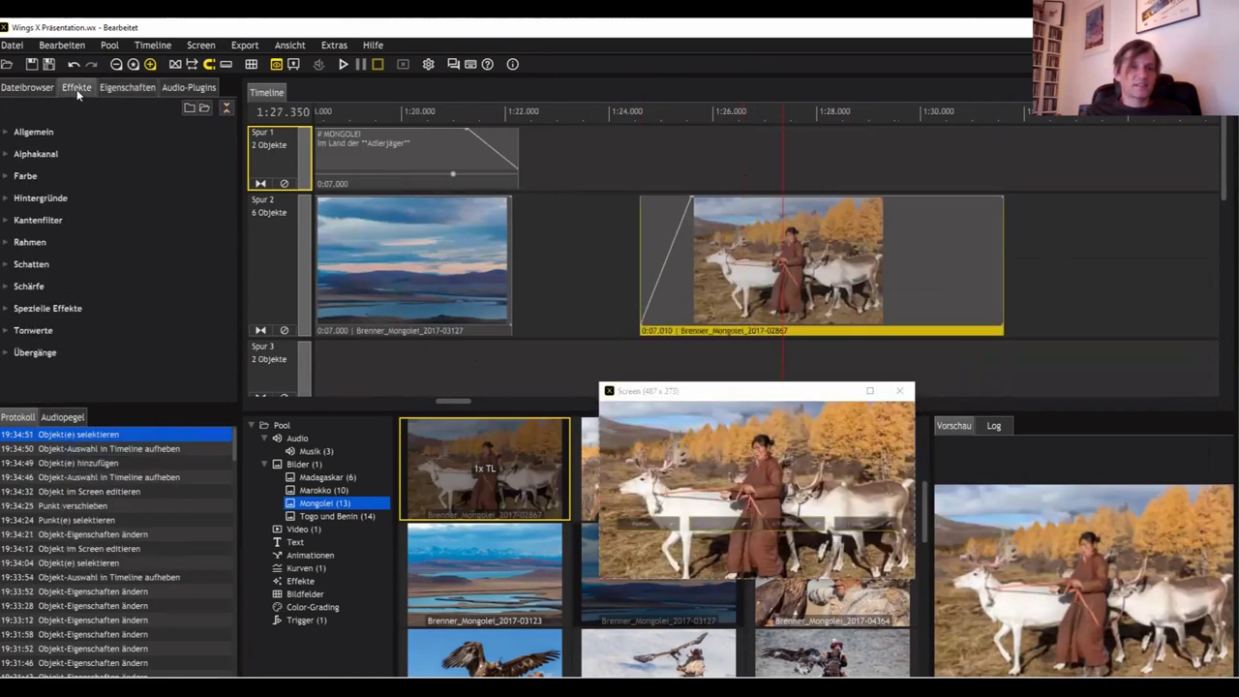
click(10, 243)
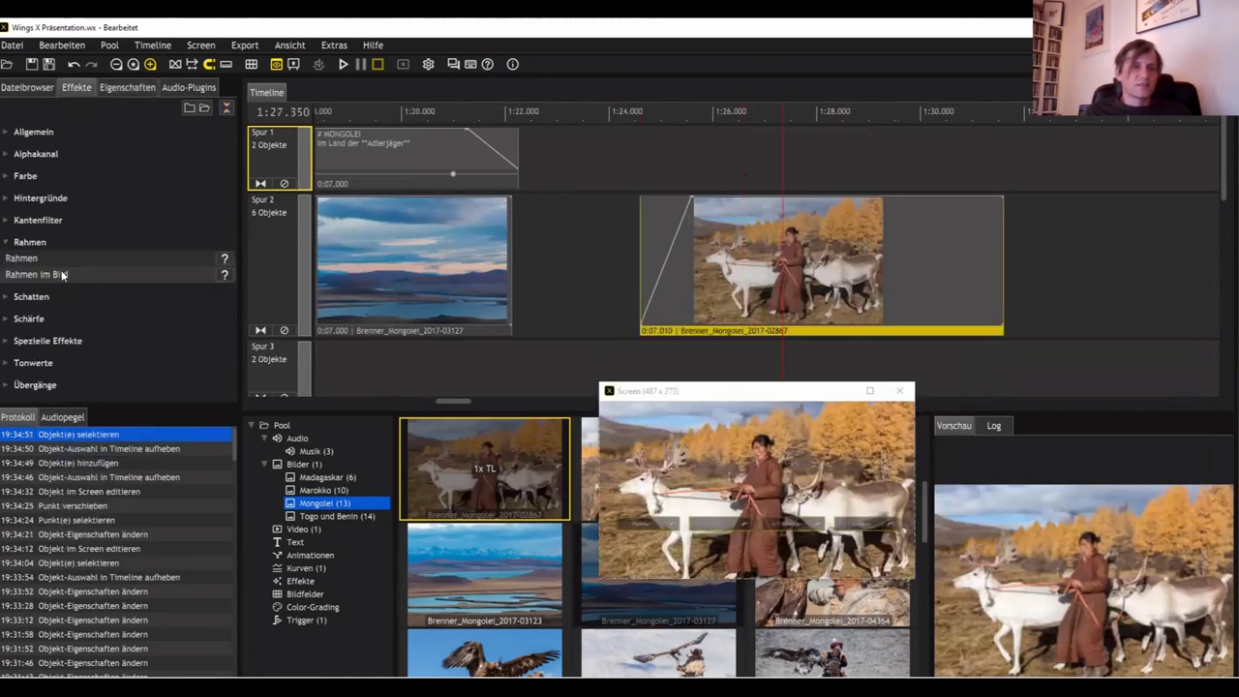
drag(46, 261, 775, 238)
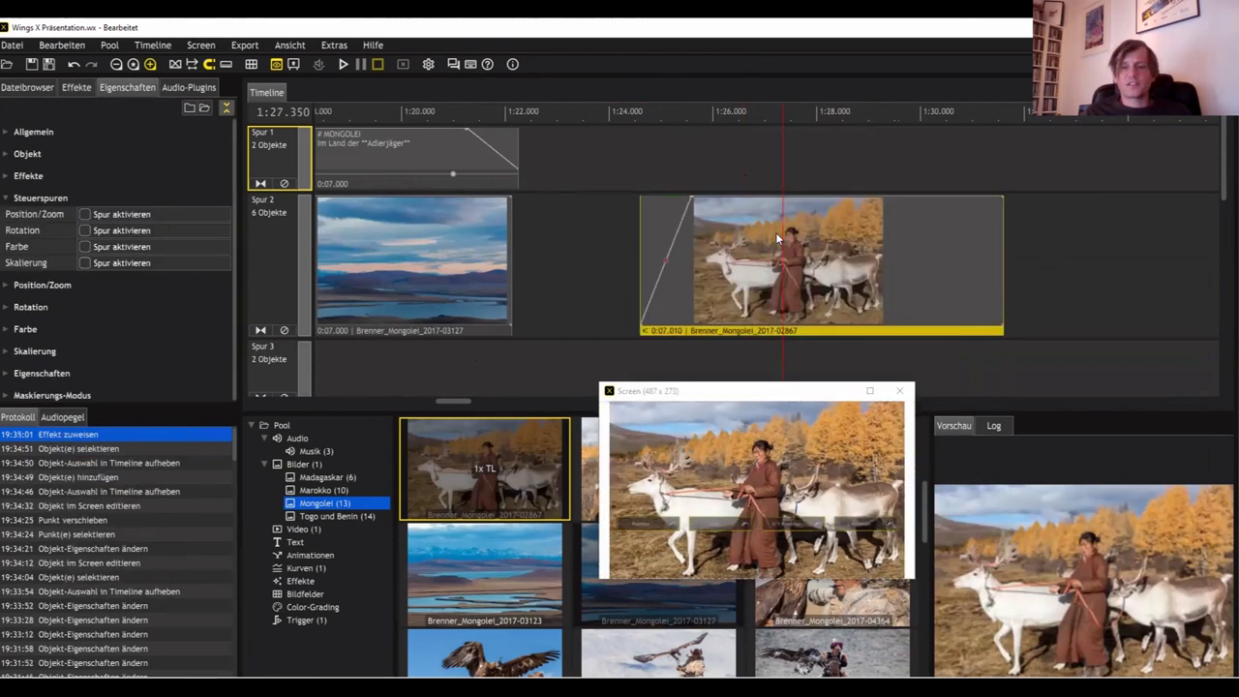
Step: Shrink the framed reindeer image to less than half the screen width and place it in the picture's upper right area
click(786, 328)
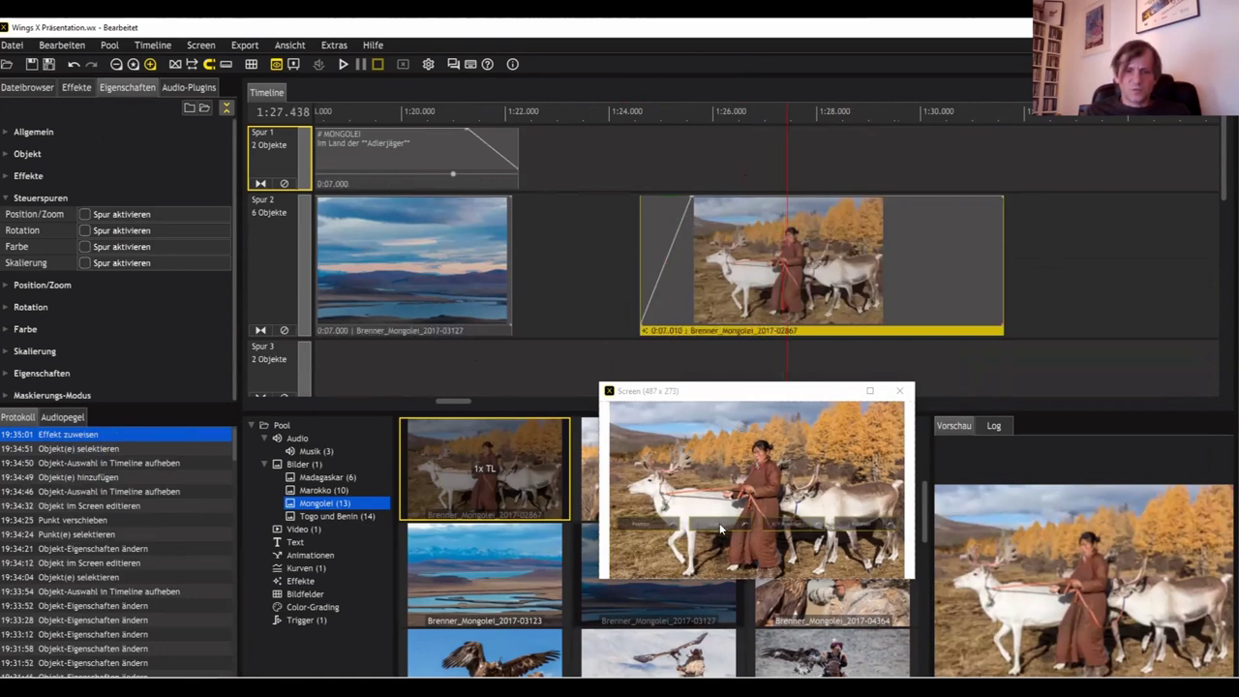
scroll(719, 522, down, 5)
scroll(719, 572, down, 3)
drag(760, 471, 855, 452)
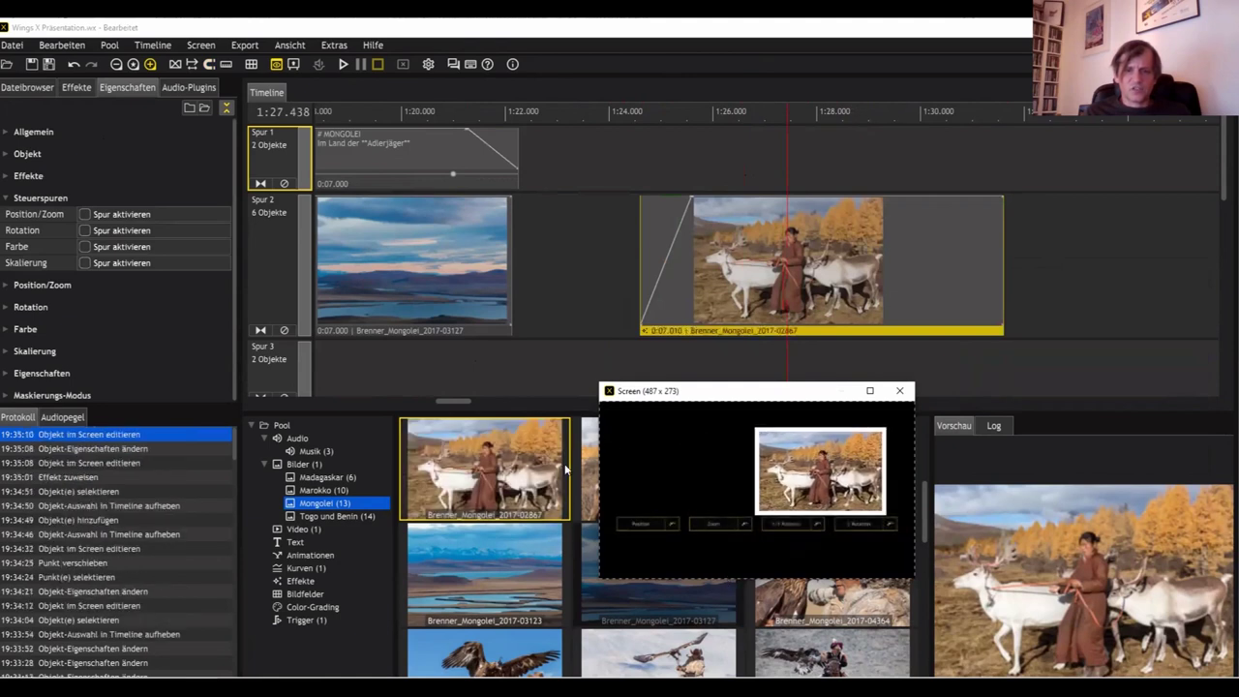
Step: Add the image Brenner_Mongolei_2017-03123 to Spur 3 as the background for the framed image
key(ctrl+v)
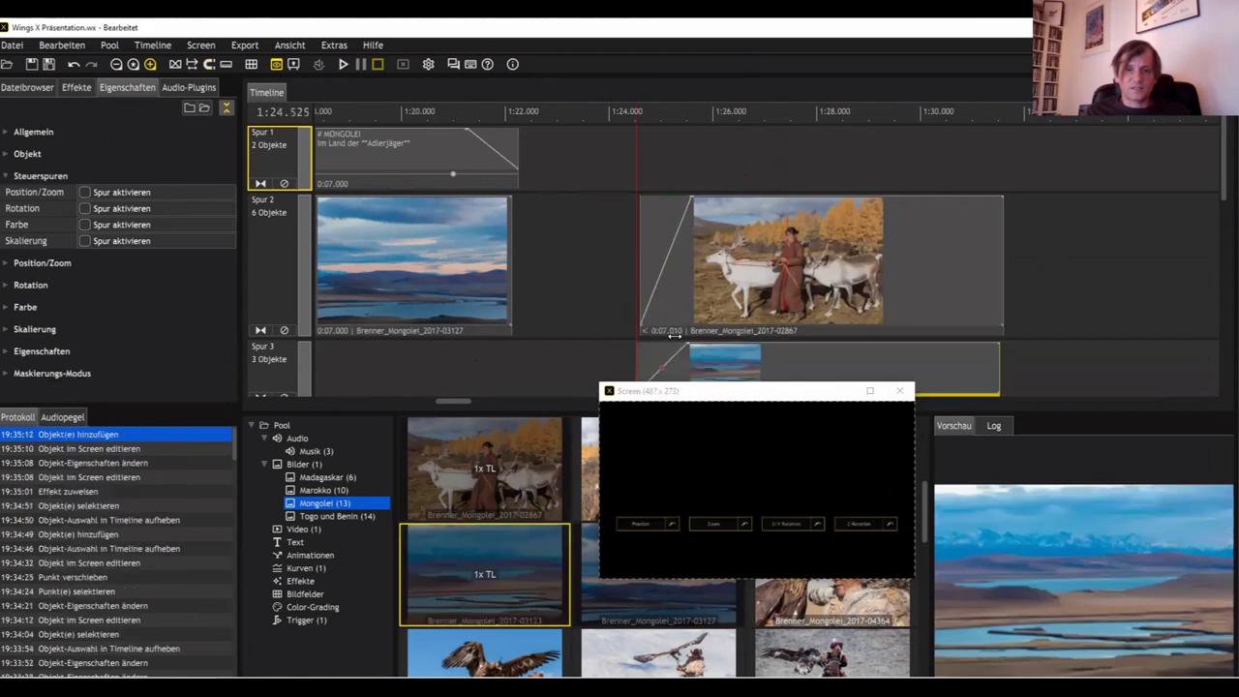
click(754, 148)
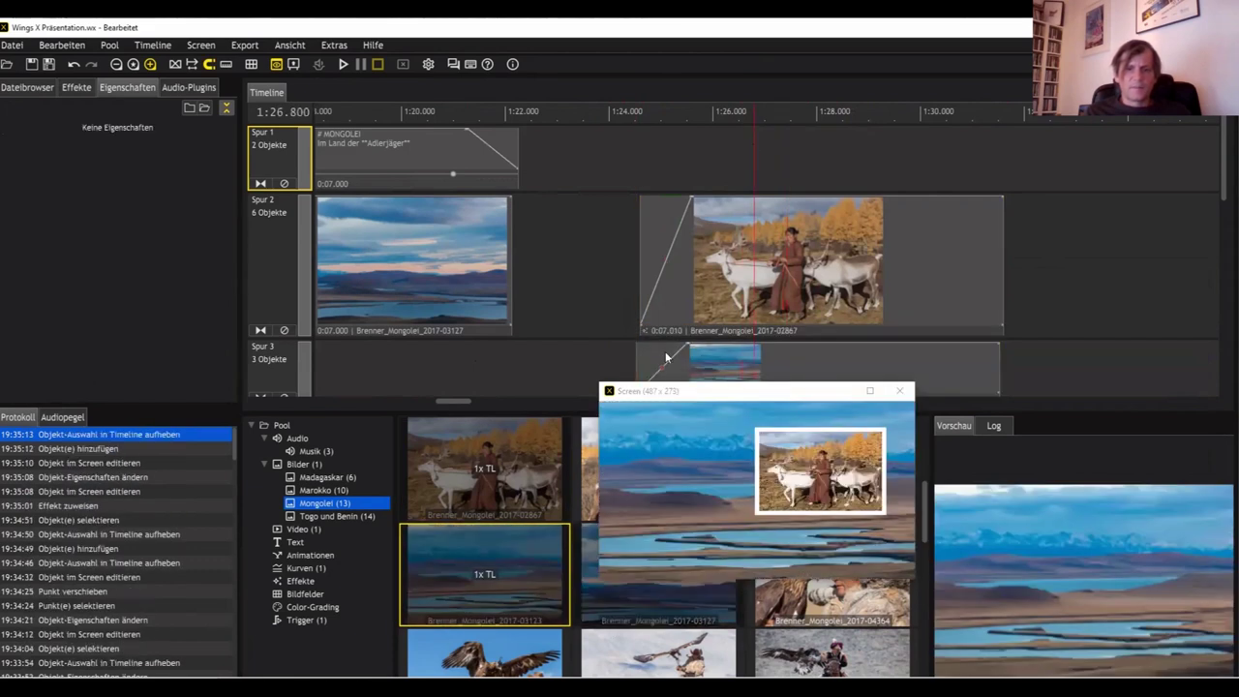
Step: Assign the Schatten-Rechteck effect to the framed reindeer image Brenner_Mongolei_2017-02867 in Spur 2
click(780, 330)
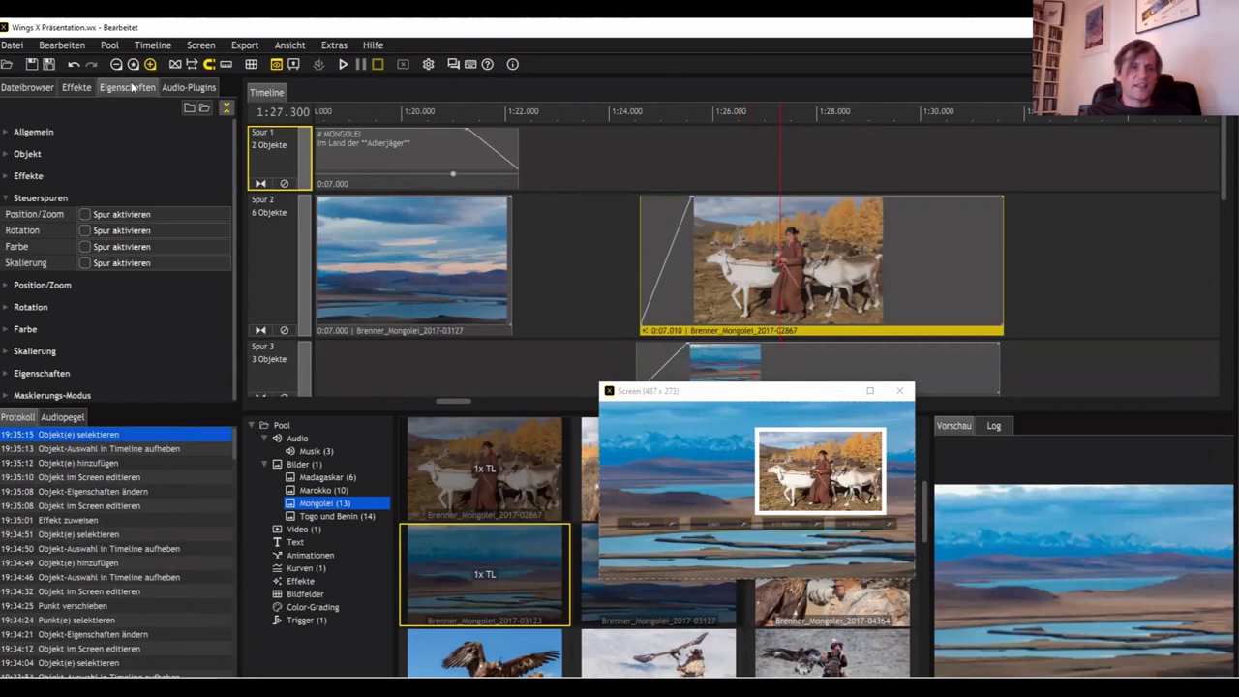
click(10, 199)
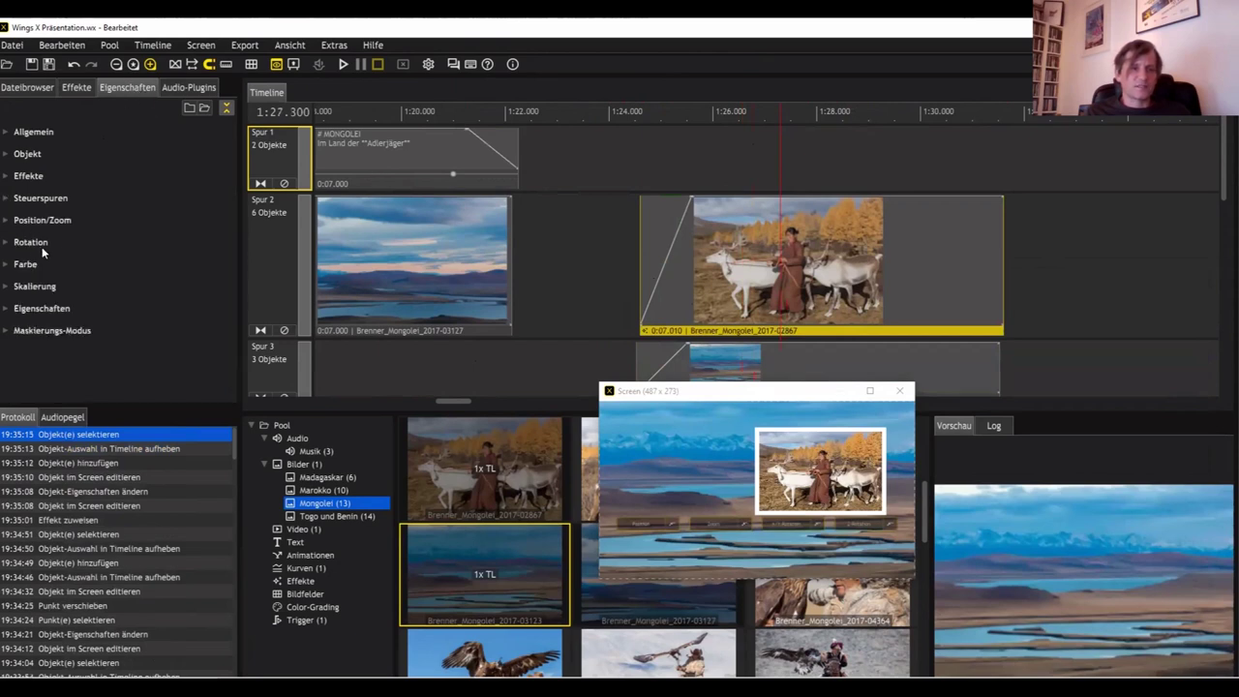
click(7, 177)
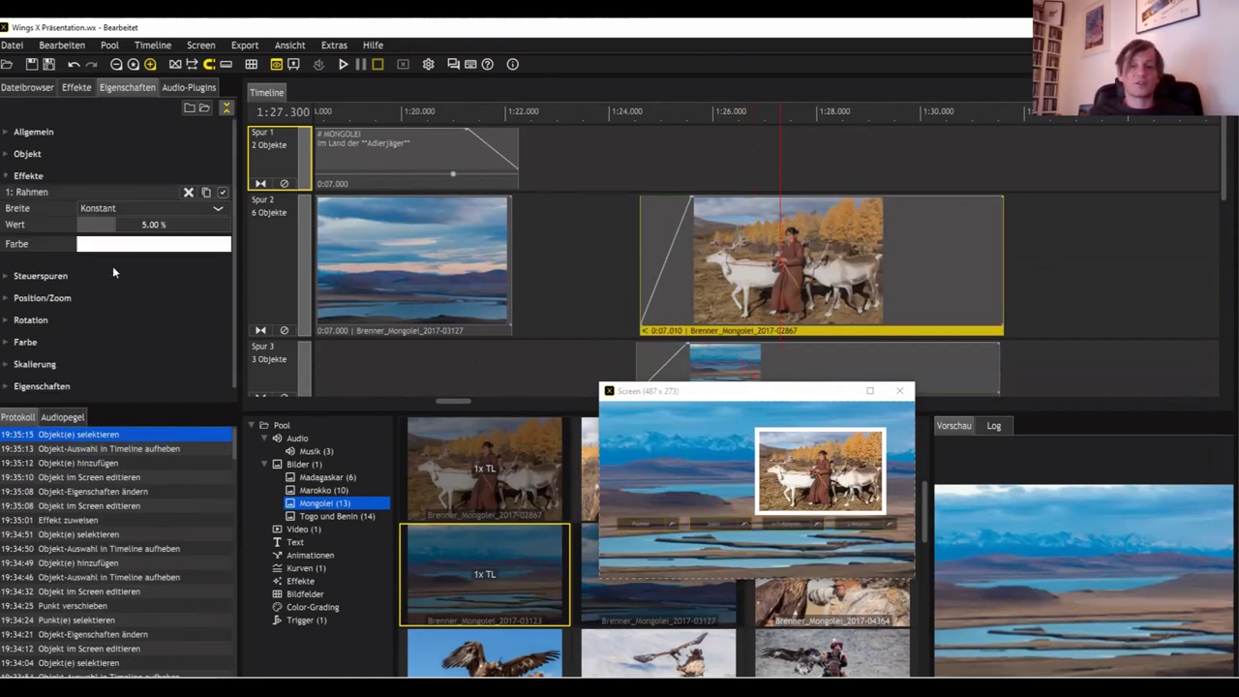
click(79, 87)
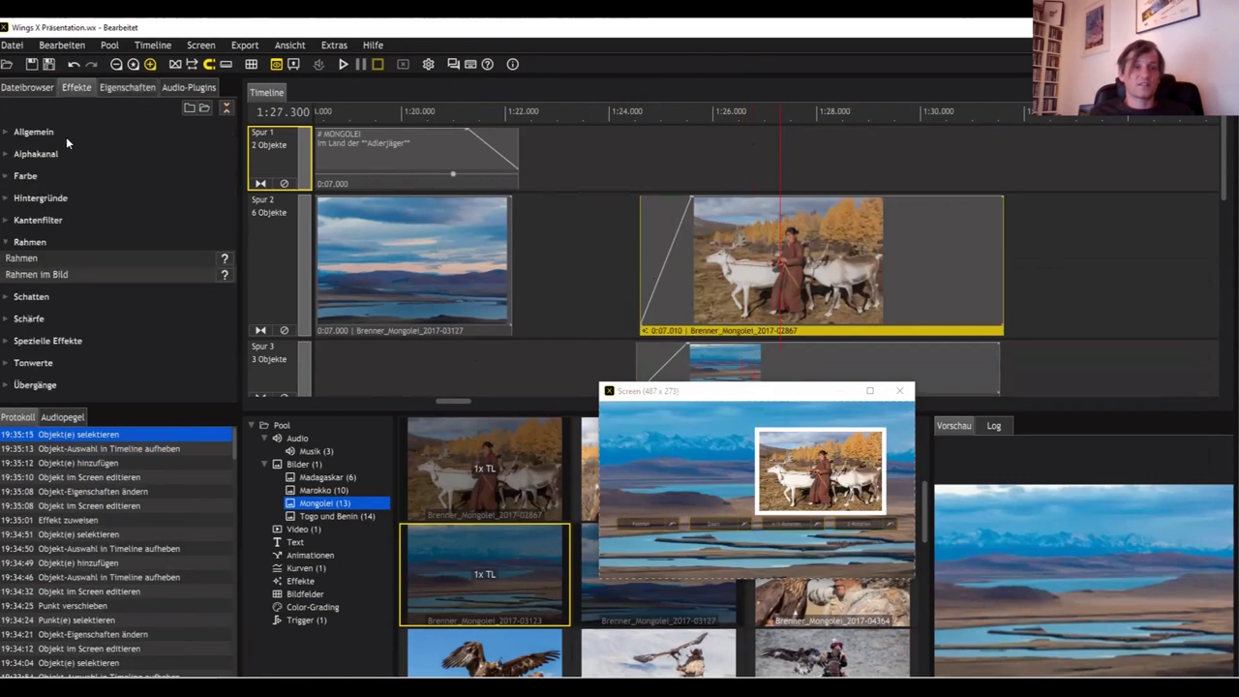
click(10, 304)
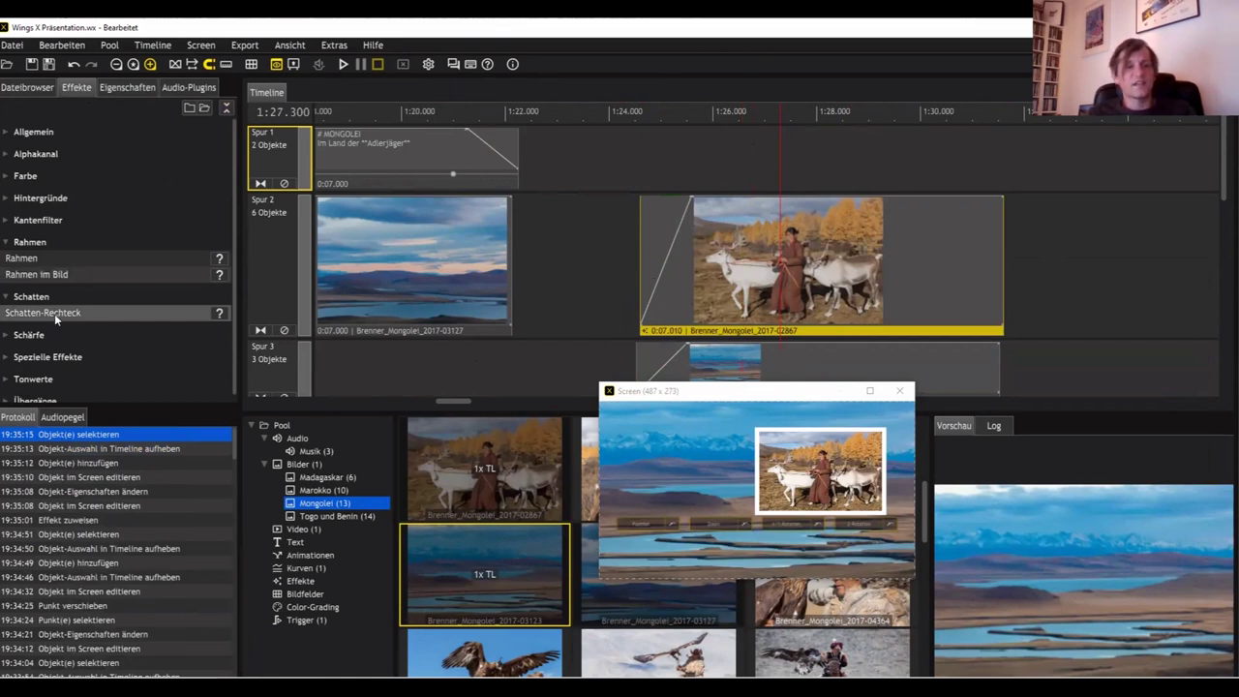
drag(58, 311, 777, 251)
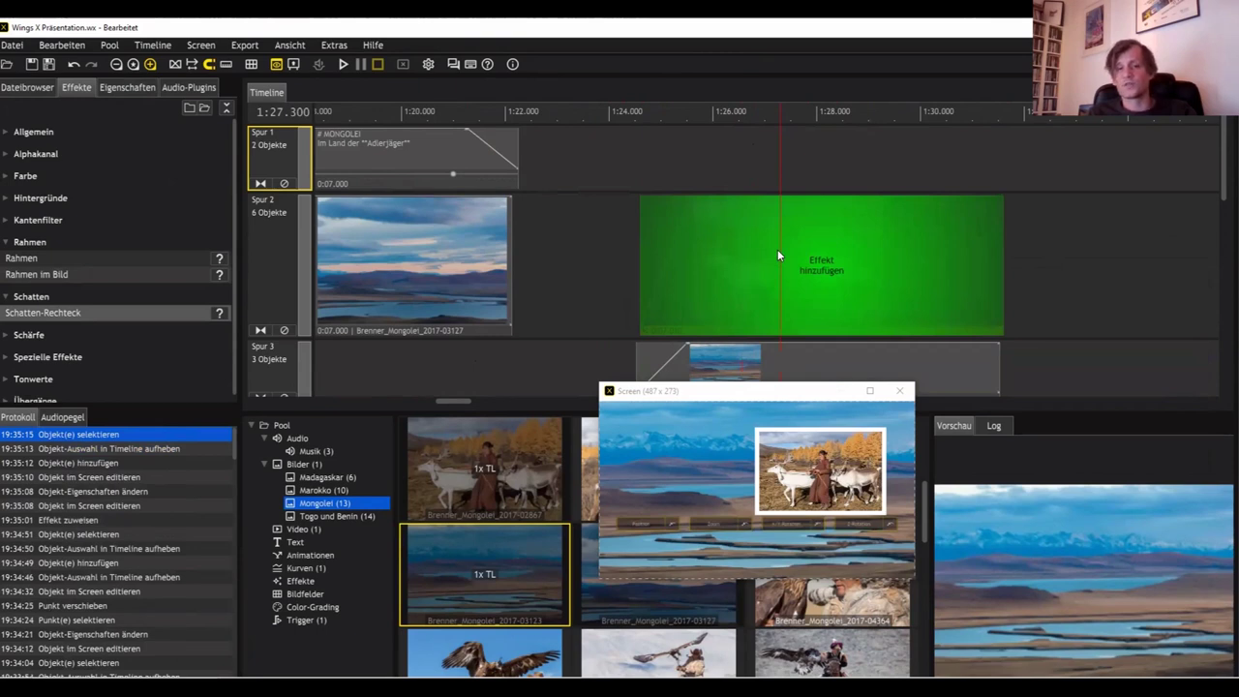
drag(777, 249, 782, 253)
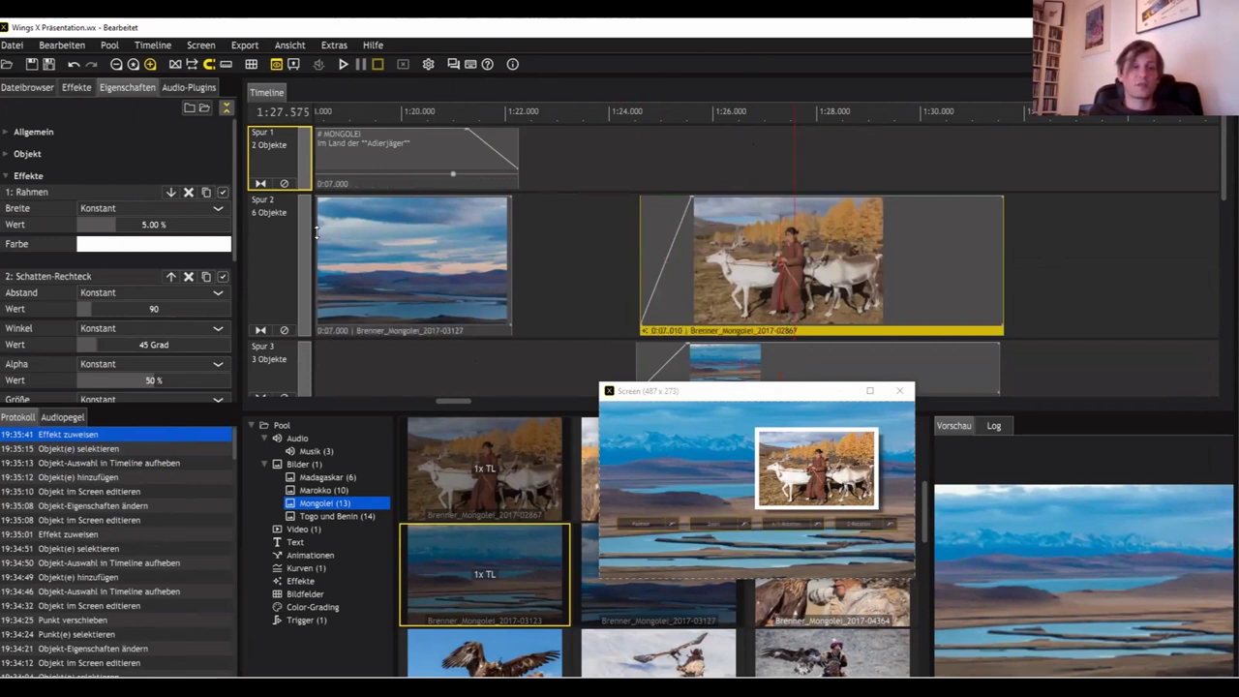
Step: Examine the Rahmen and Schatten-Rechteck effect parameters of the framed reindeer image
scroll(113, 349, down, 5)
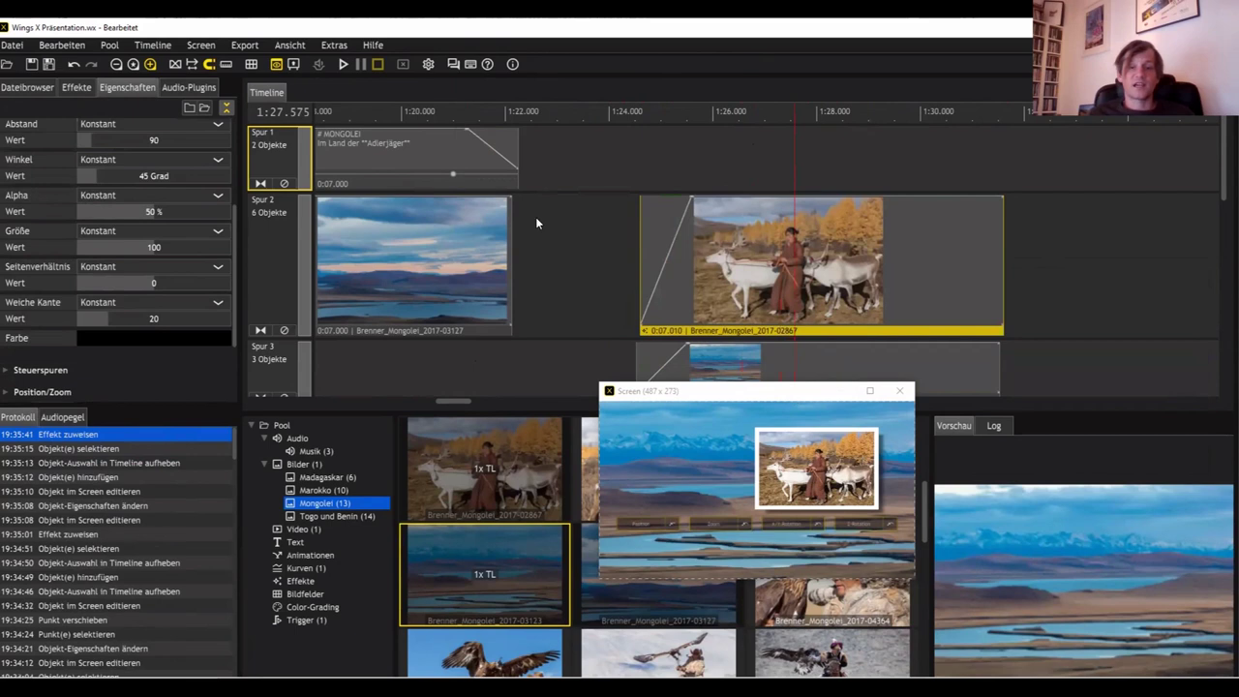
click(790, 159)
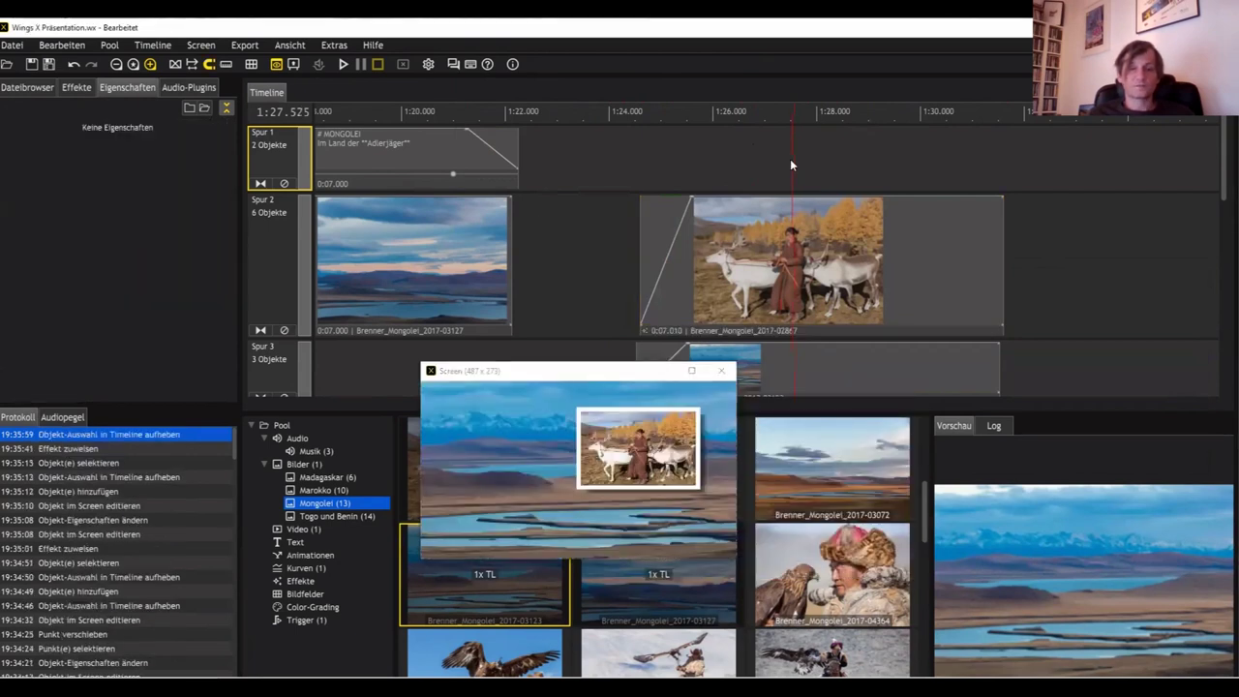
click(812, 326)
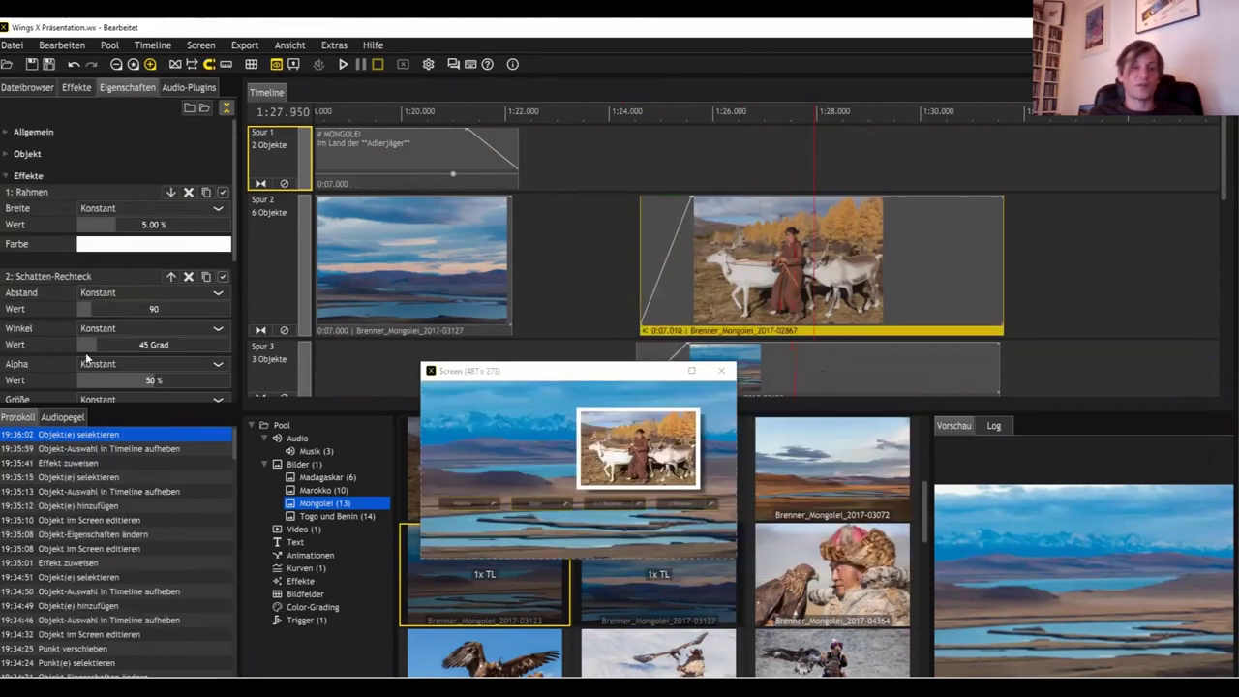
scroll(123, 329, down, 3)
scroll(126, 327, up, 5)
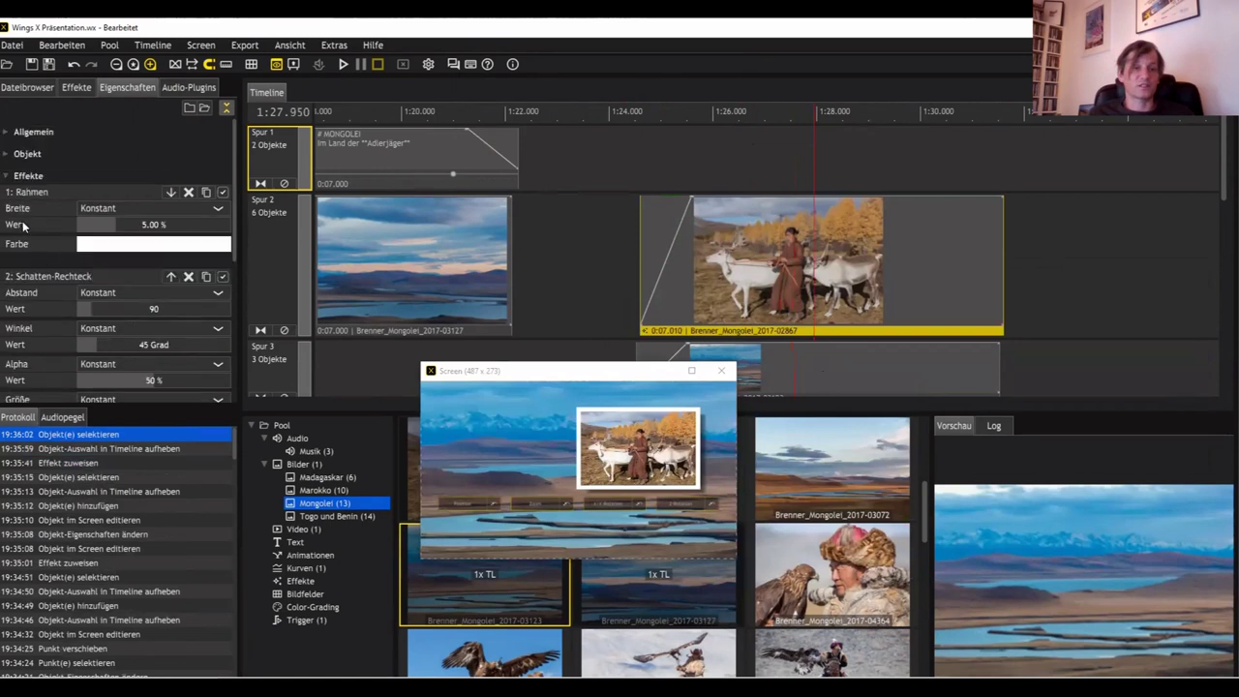
click(5, 176)
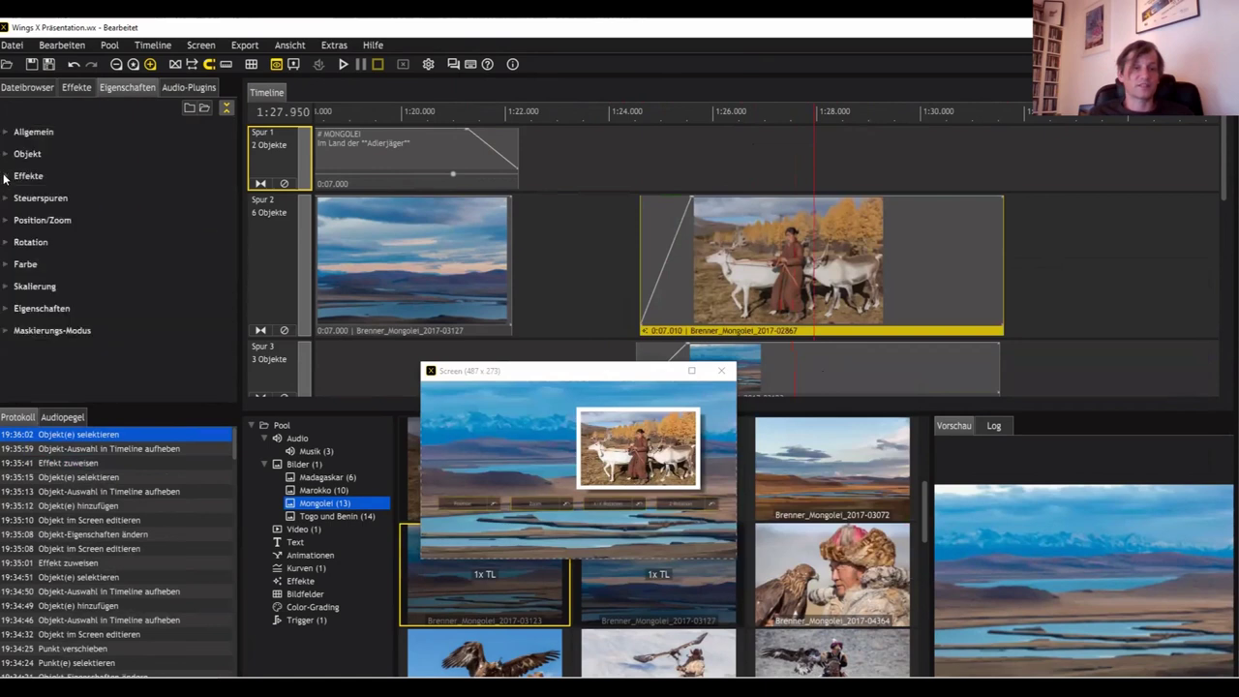
Step: Collapse the Rahmen and Schatten groups in the effects list and deselect the framed image
click(77, 88)
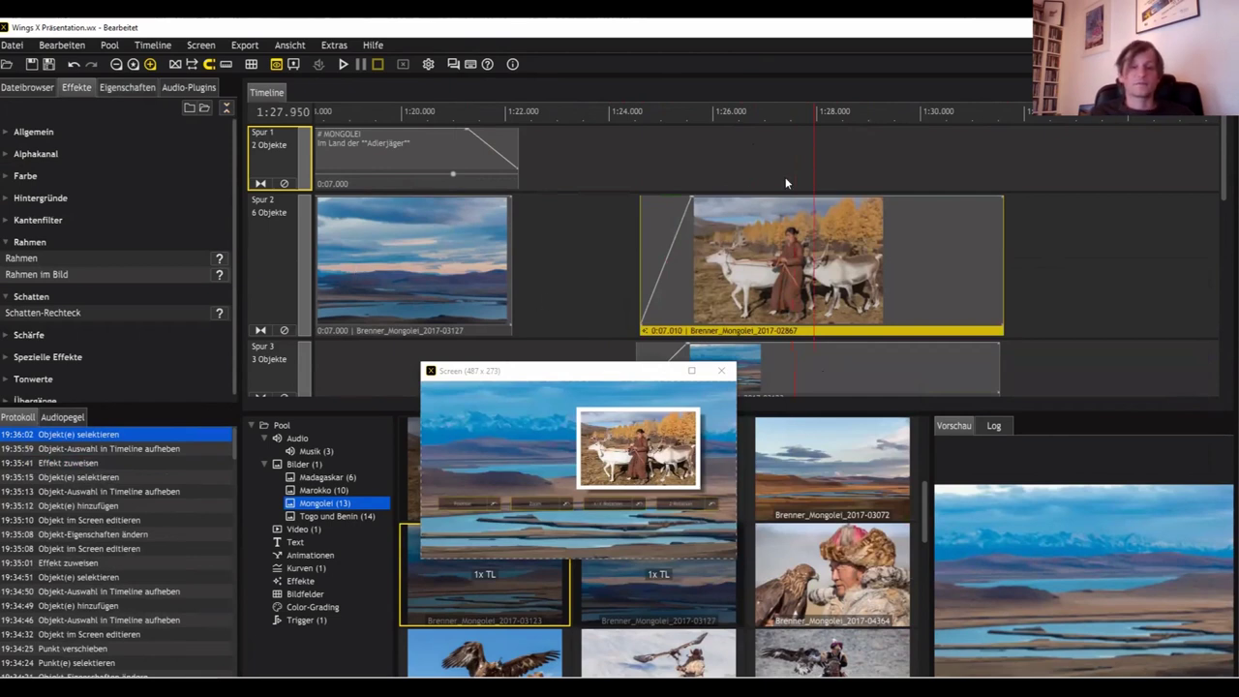
click(7, 244)
click(8, 264)
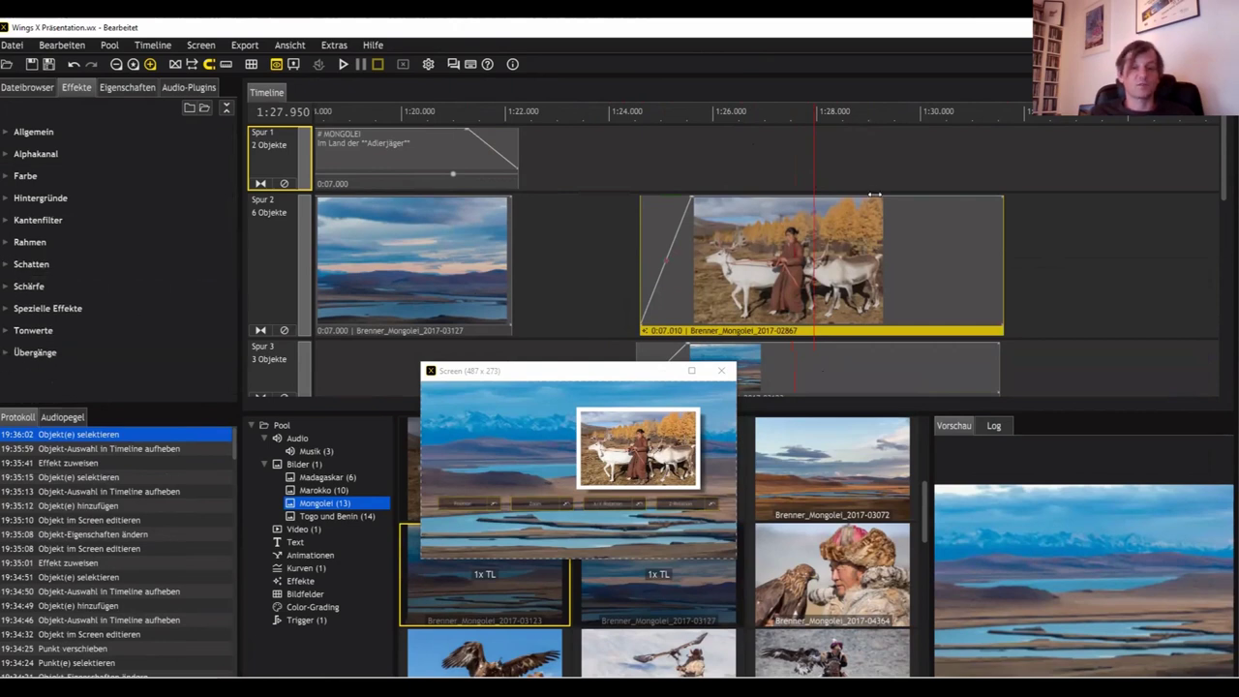
drag(769, 157, 829, 156)
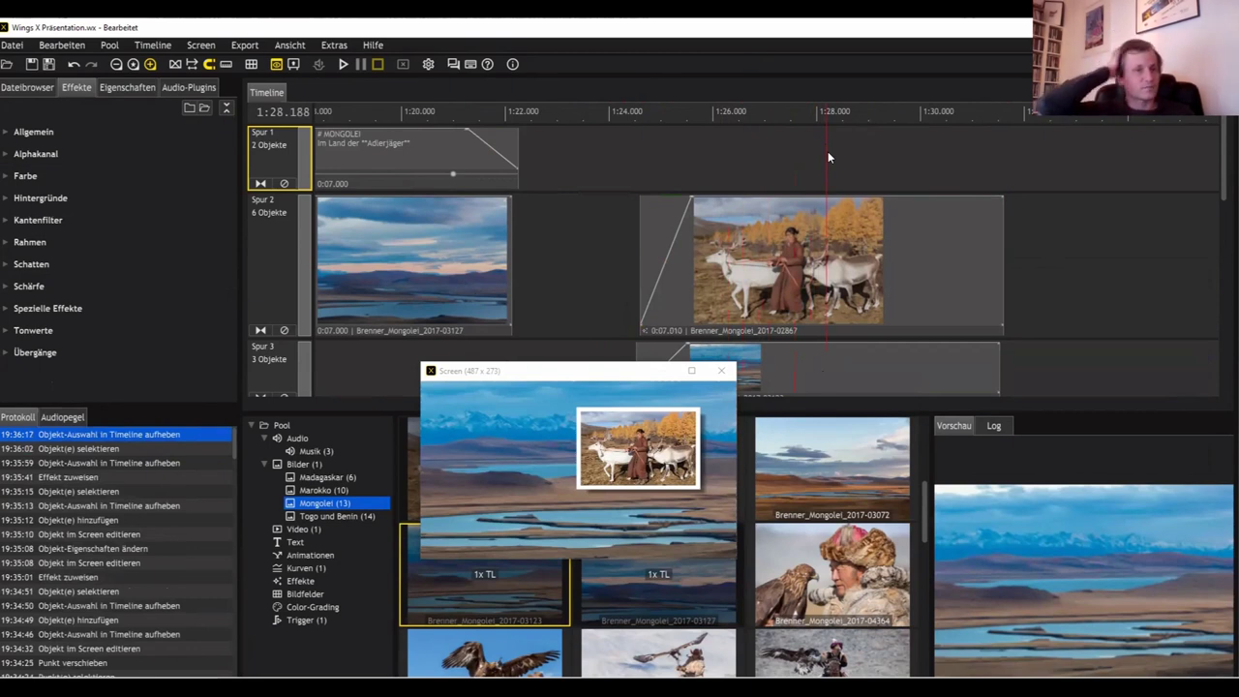
click(822, 155)
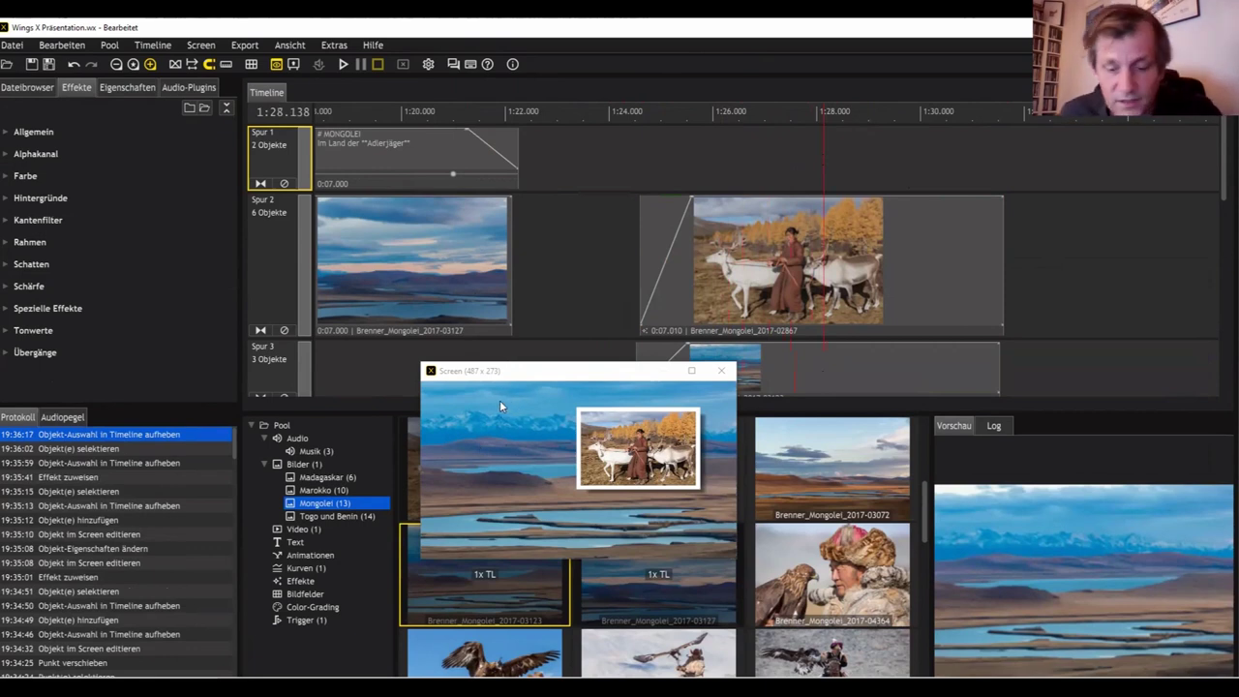
Step: Zoom the Screen preview out to 81 % and move its floating window up over the timeline
scroll(496, 412, down, 2)
scroll(496, 415, up, 2)
scroll(495, 415, down, 2)
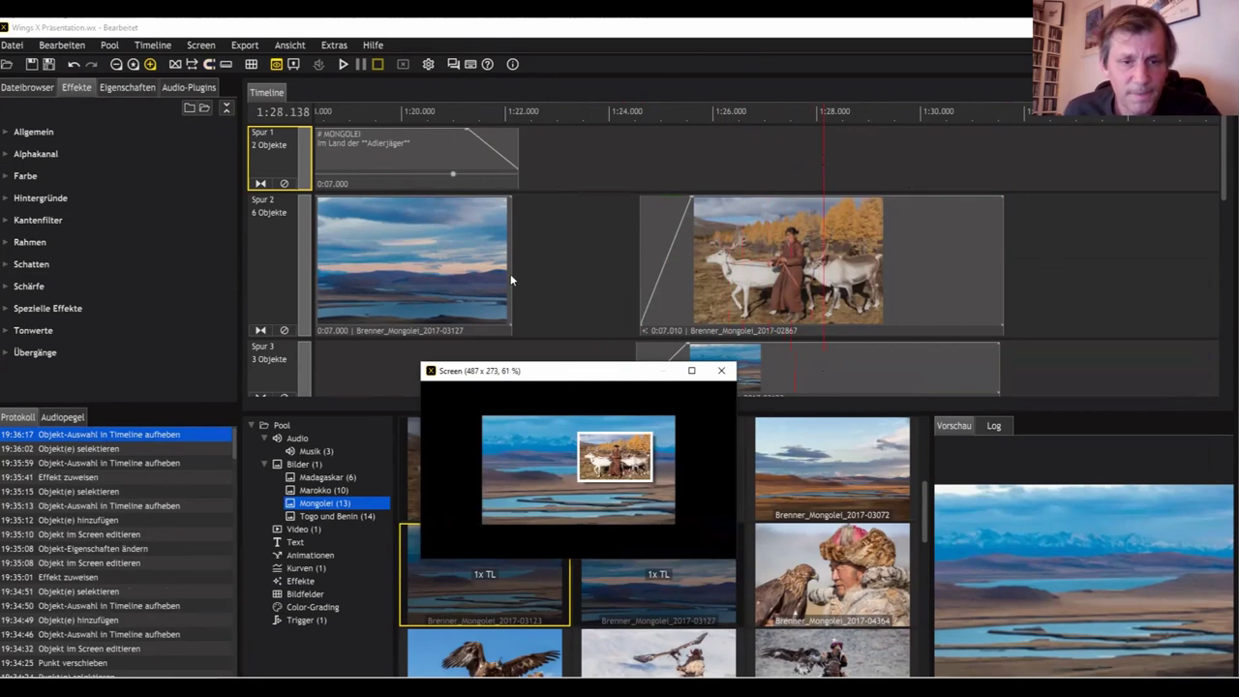
drag(509, 370, 454, 271)
scroll(510, 374, down, 2)
scroll(507, 369, up, 3)
scroll(511, 372, down, 1)
scroll(514, 377, up, 1)
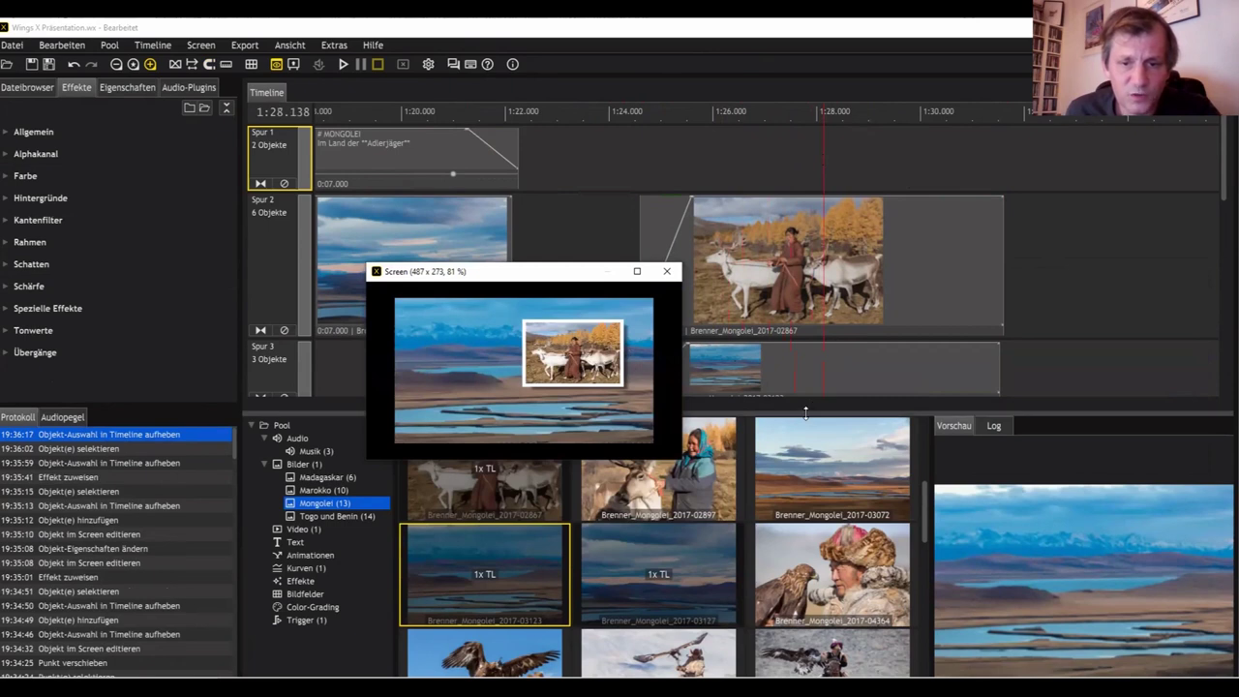
Step: Enlarge the timeline area to show Spur 3 completely and select its background image Brenner_Mongolei_2017-03123
drag(805, 413, 805, 447)
click(804, 382)
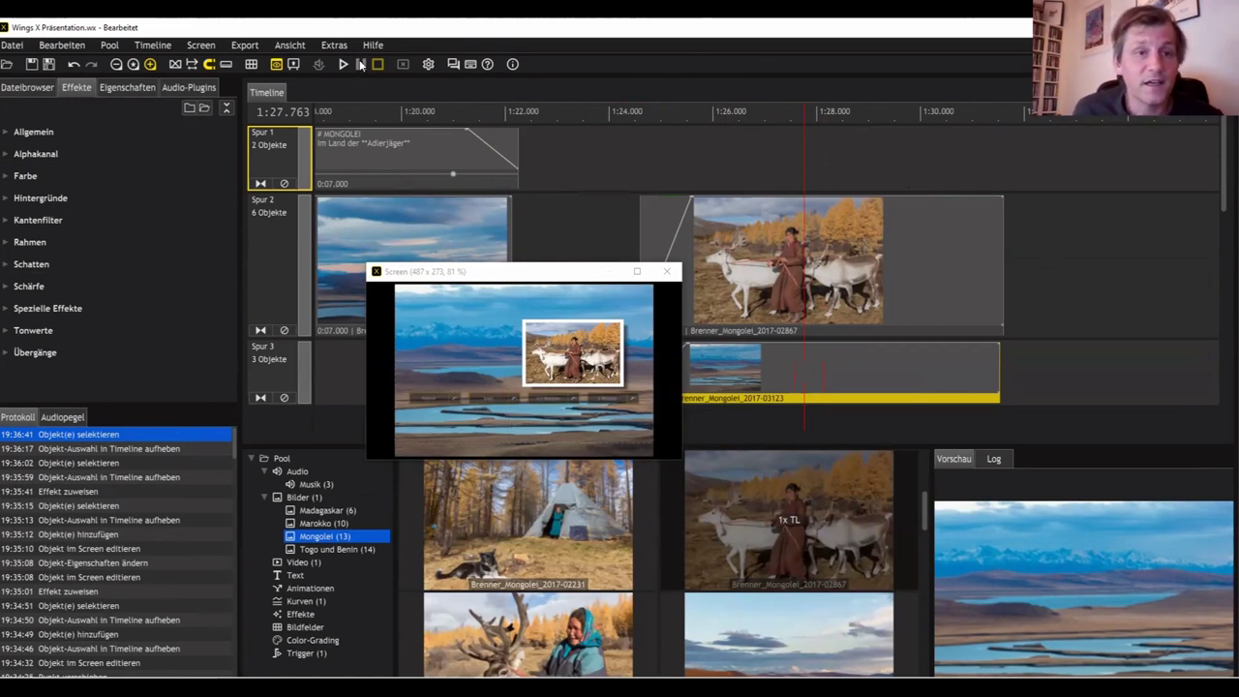
Step: Examine the program settings at the three detail levels, plus the favourites and the user-modified settings
click(428, 63)
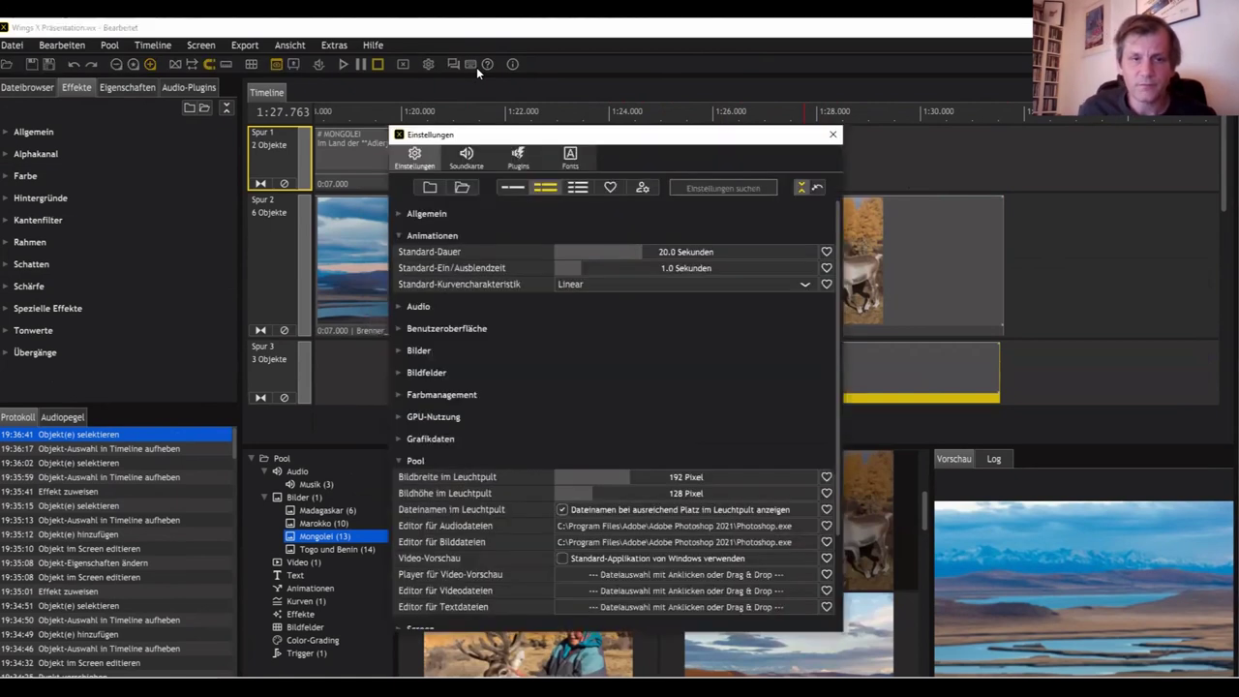
click(512, 188)
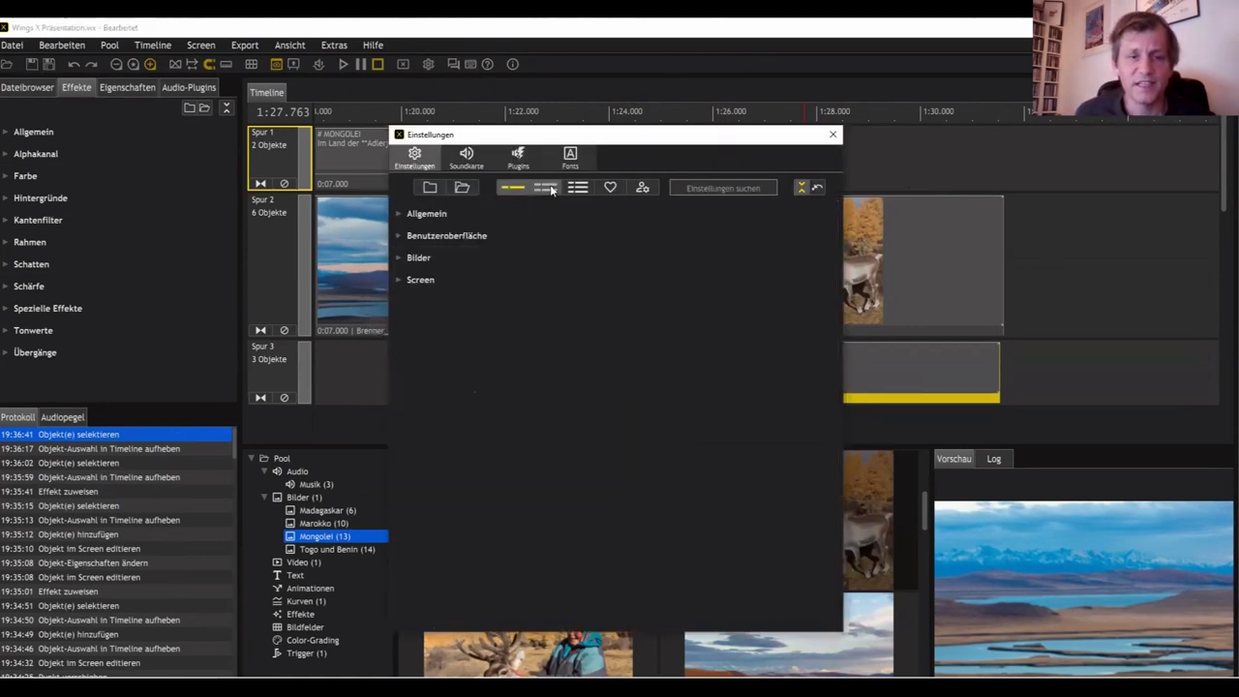
click(577, 187)
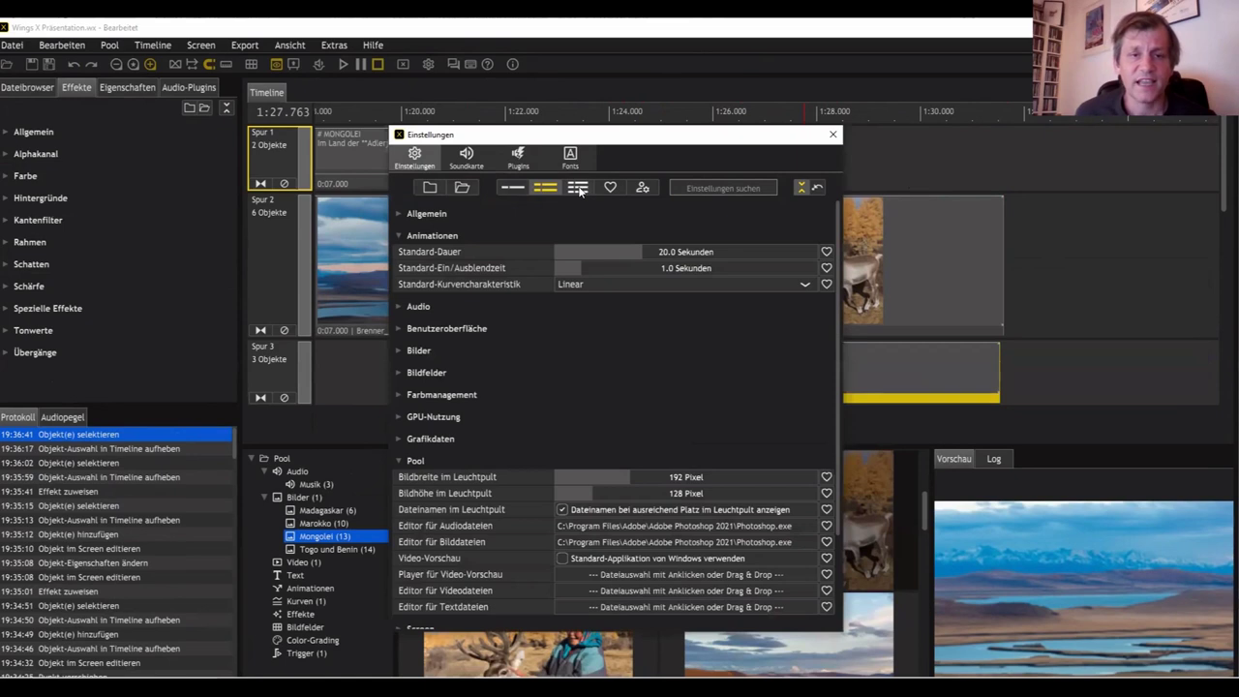
click(512, 187)
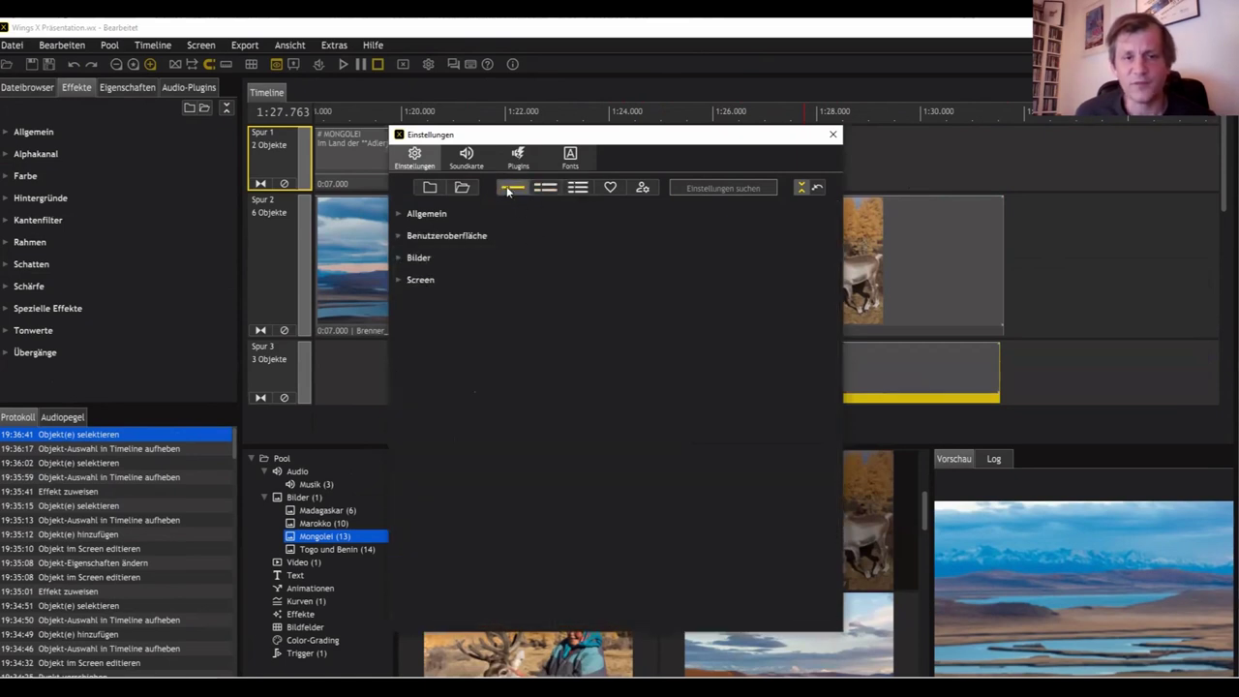
click(545, 187)
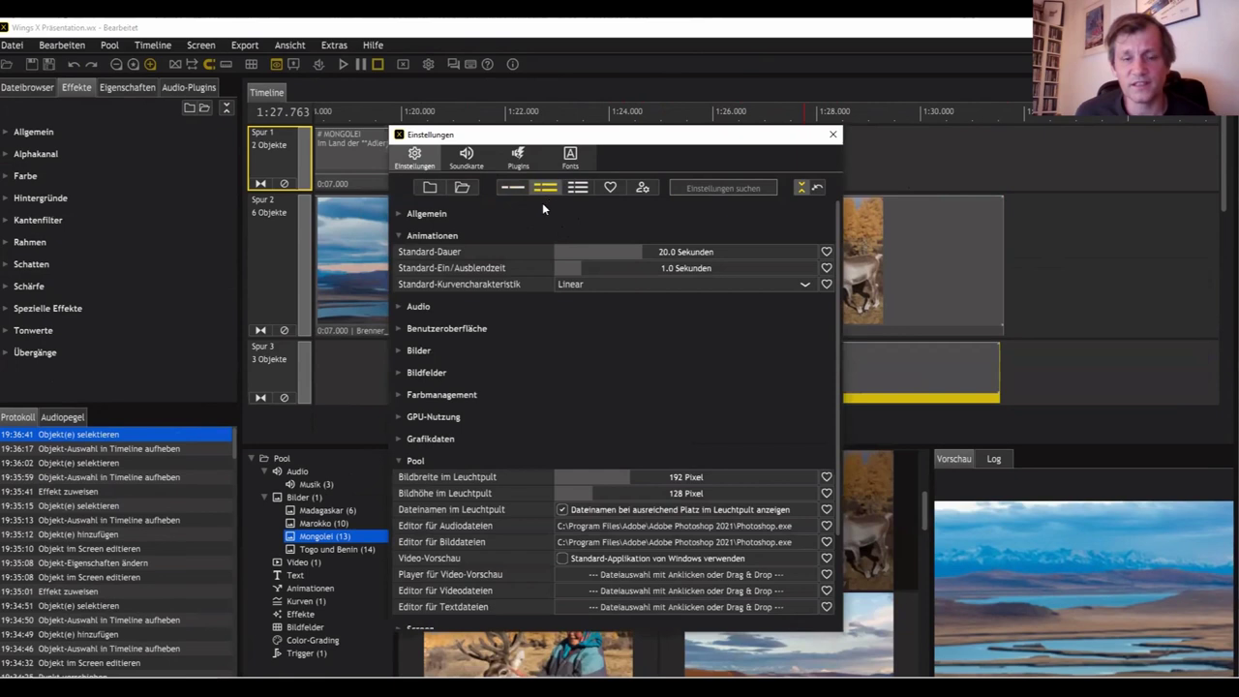
click(580, 189)
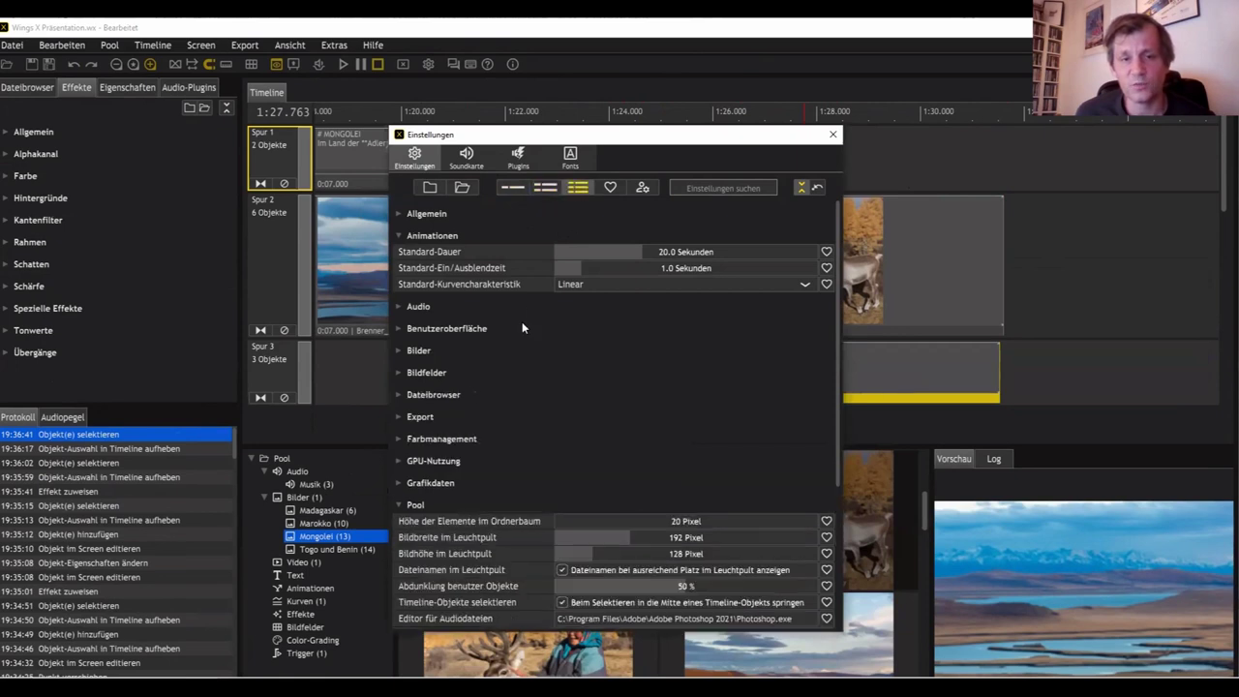
click(609, 187)
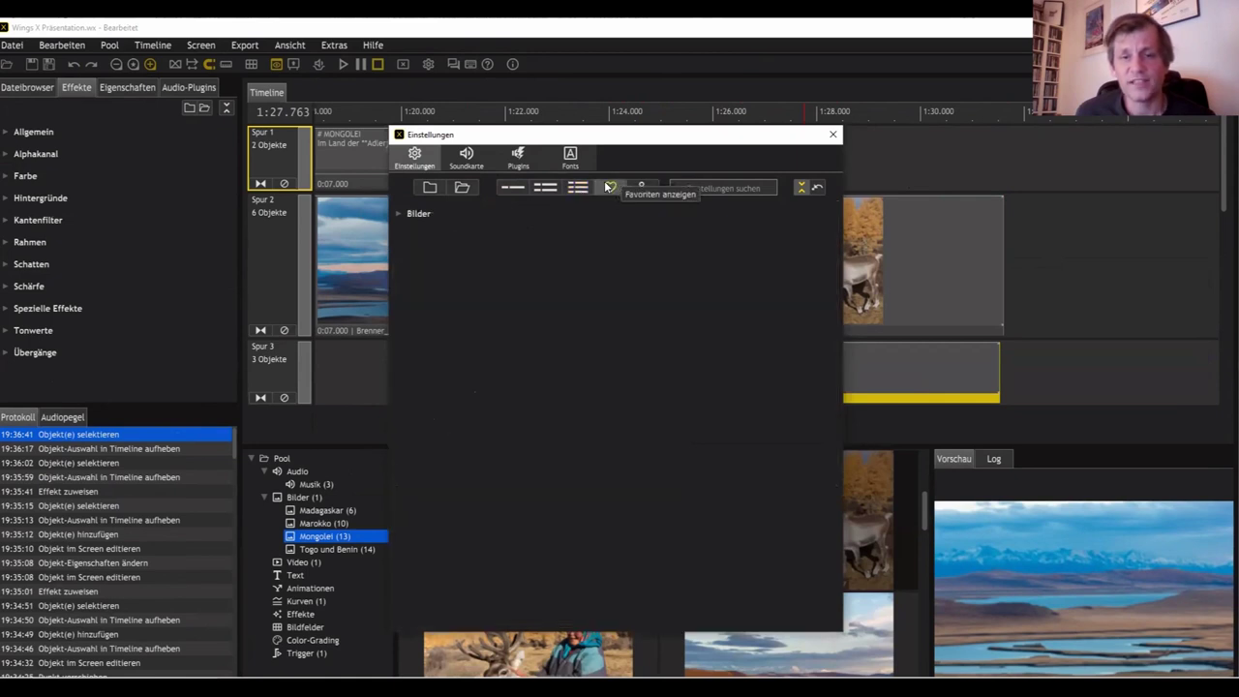
click(401, 214)
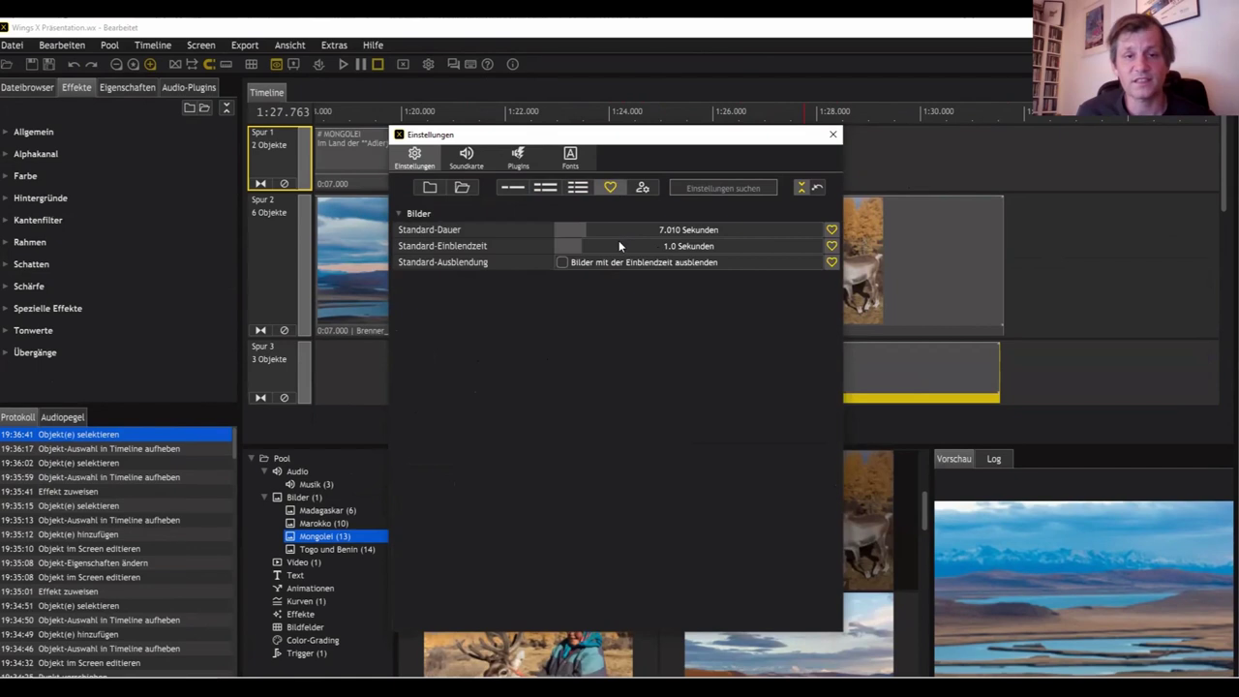
click(641, 188)
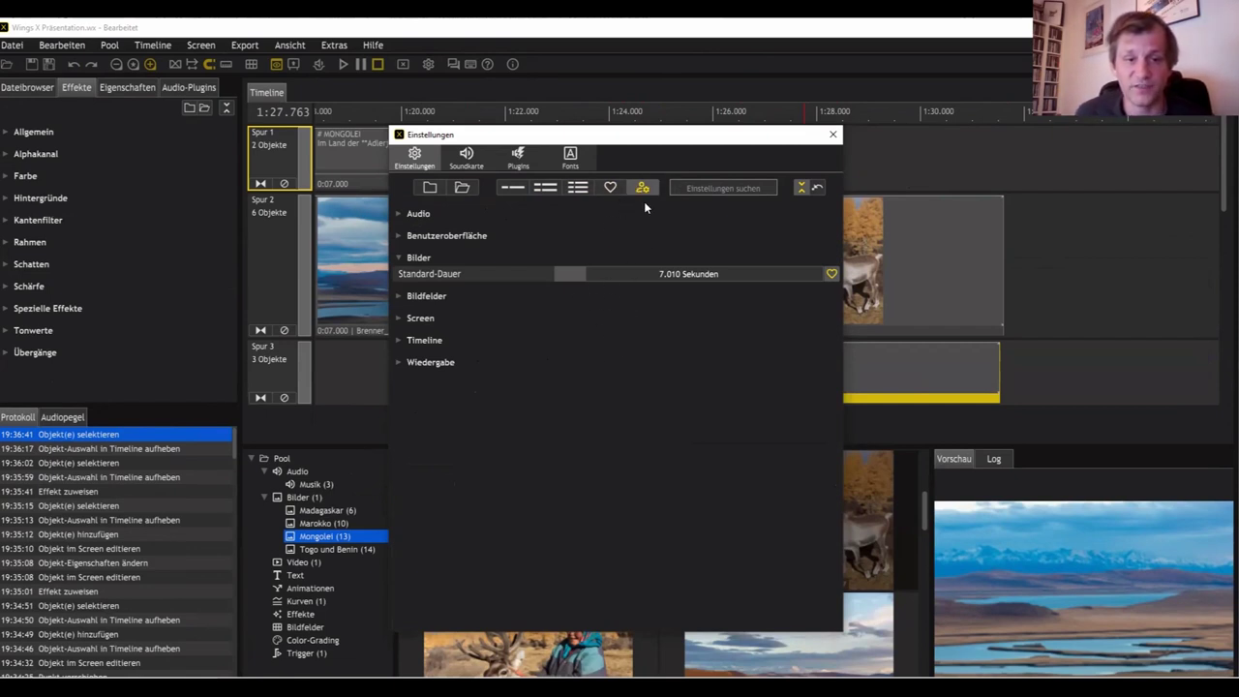
click(546, 188)
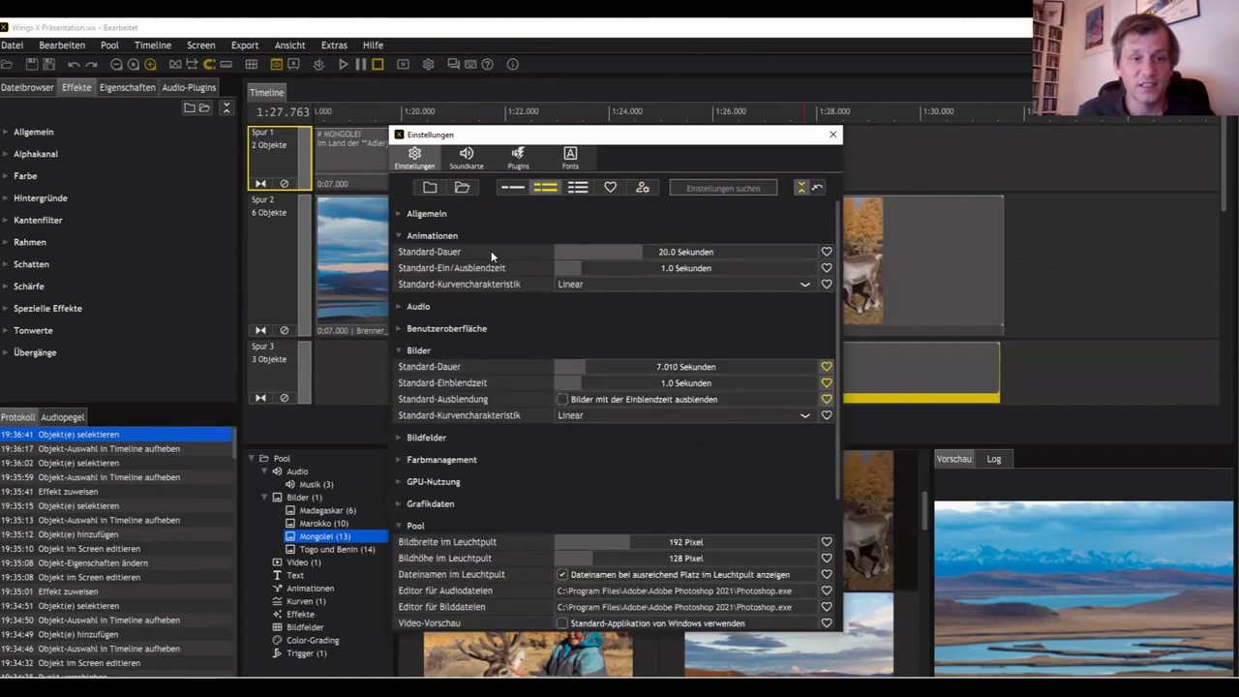
scroll(493, 265, down, 3)
scroll(522, 274, up, 3)
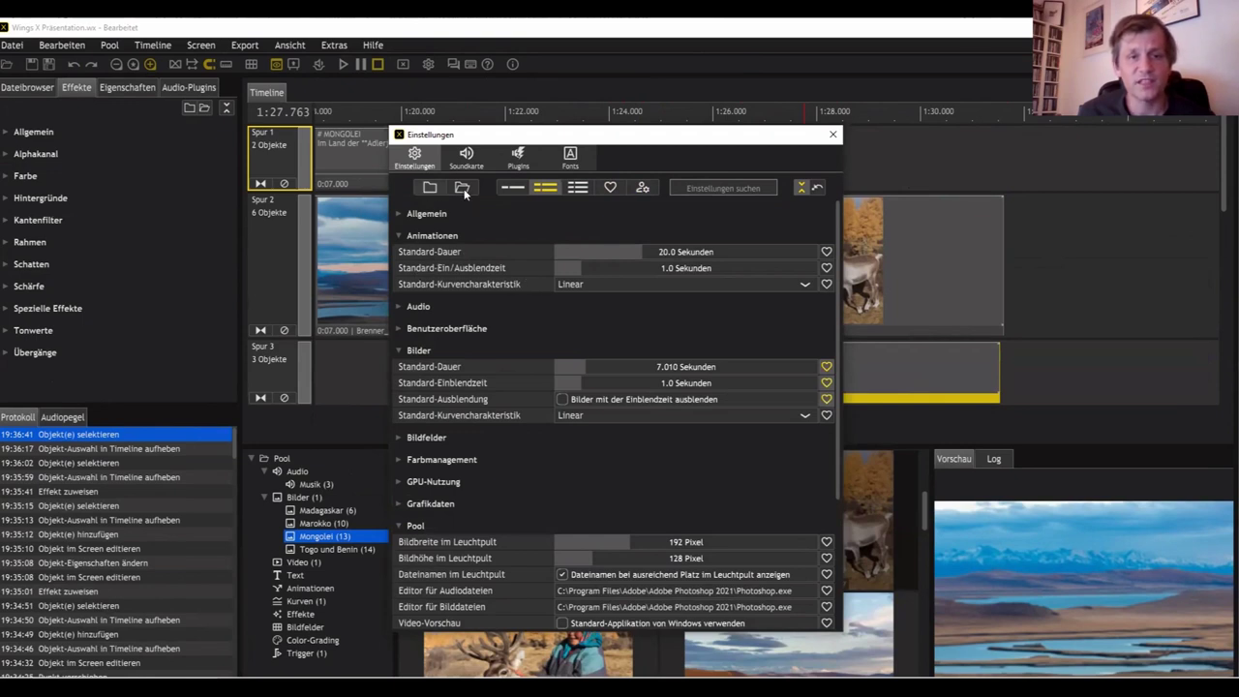
Step: Collapse all settings groups and set the Screen option Darstellung ohne Bildfeld to In Screen einpassen (ergibt ggf. schwarzen Rand)
click(429, 190)
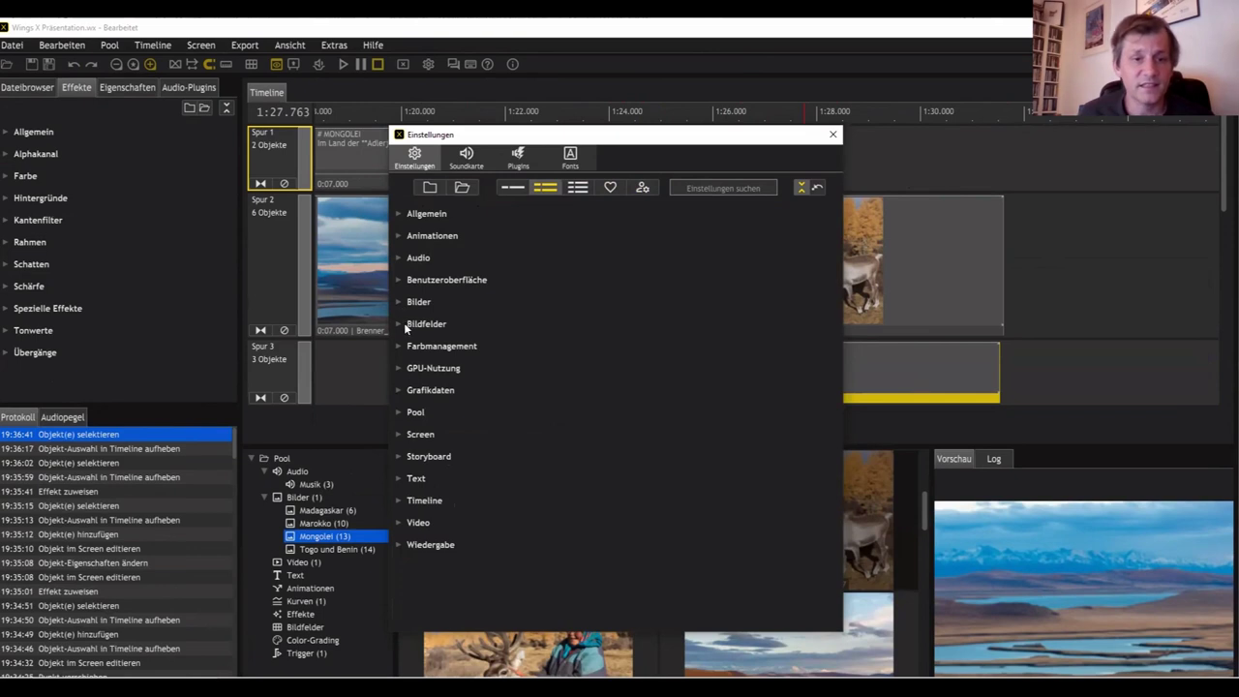
click(401, 434)
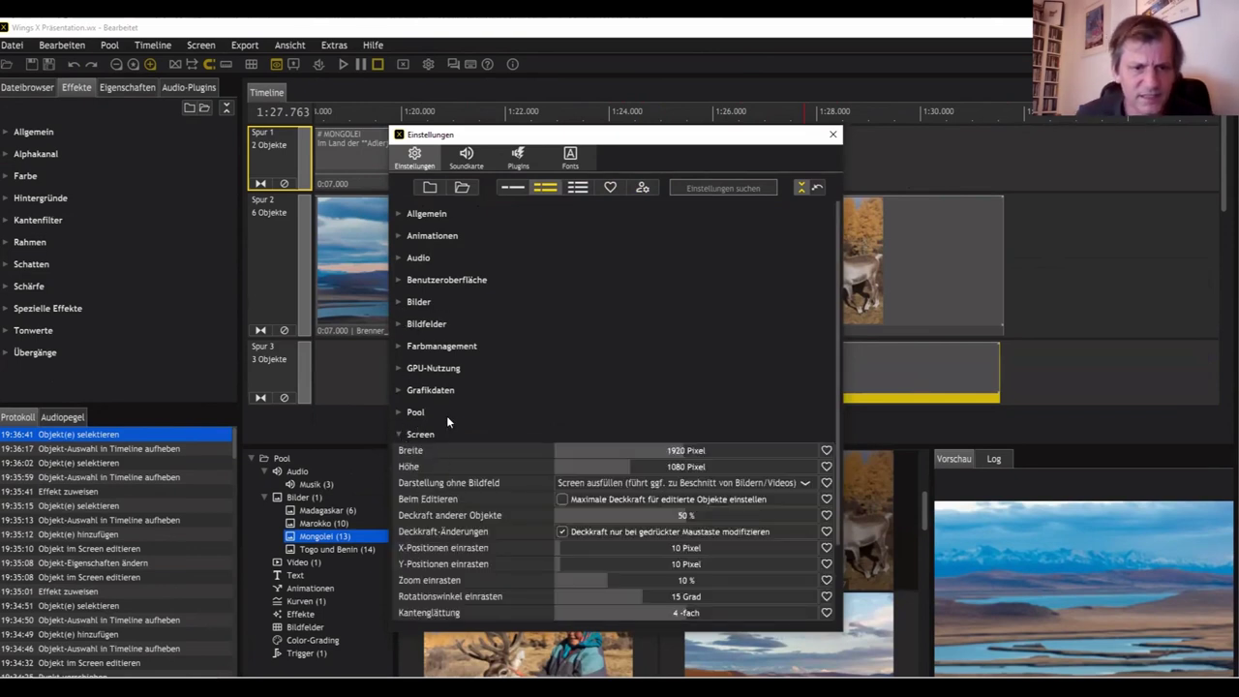
scroll(440, 414, down, 1)
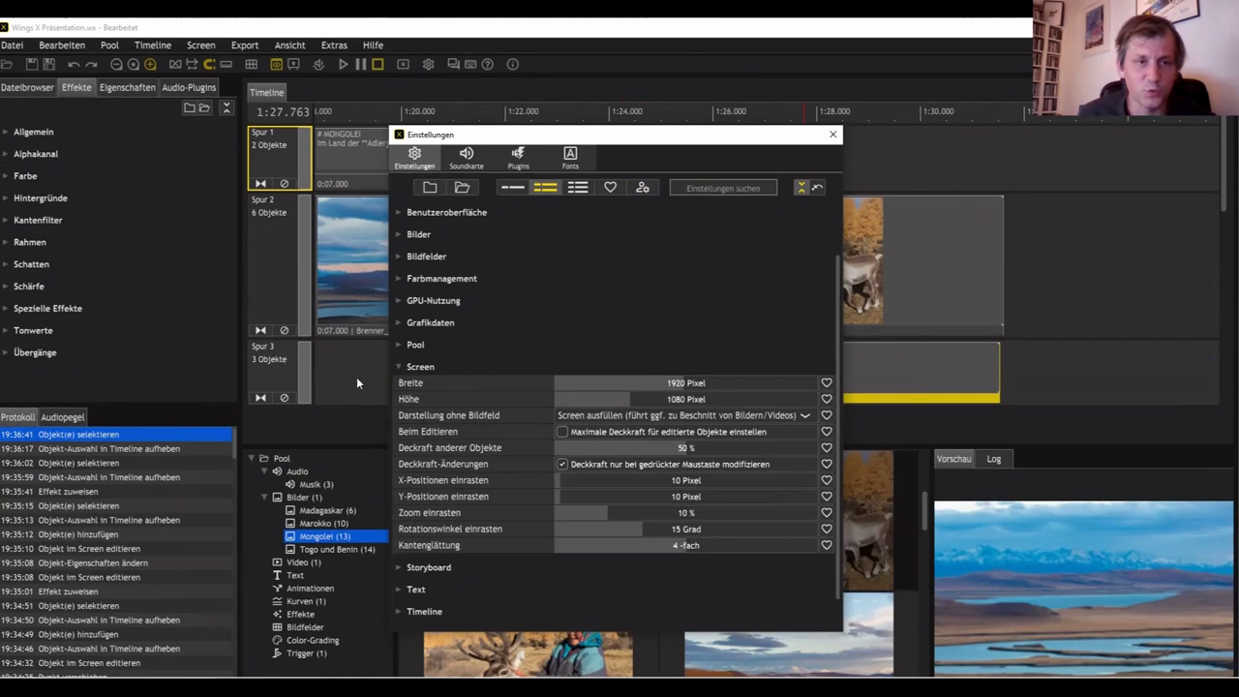
click(645, 419)
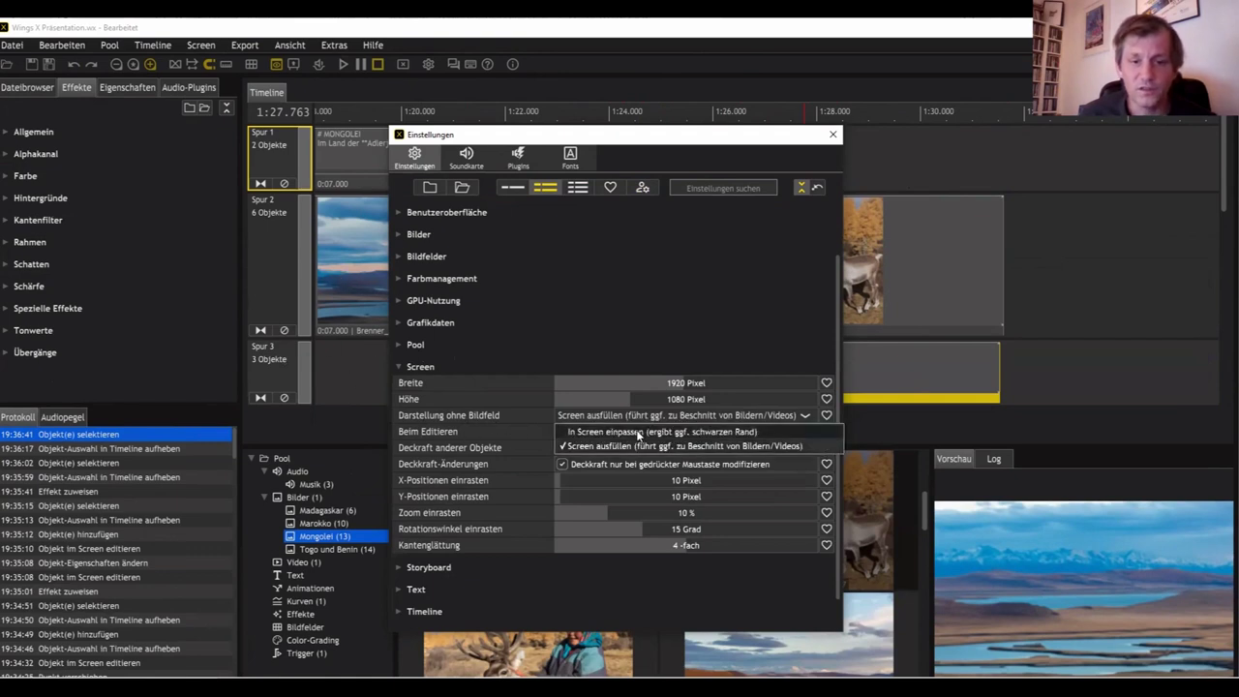
click(637, 432)
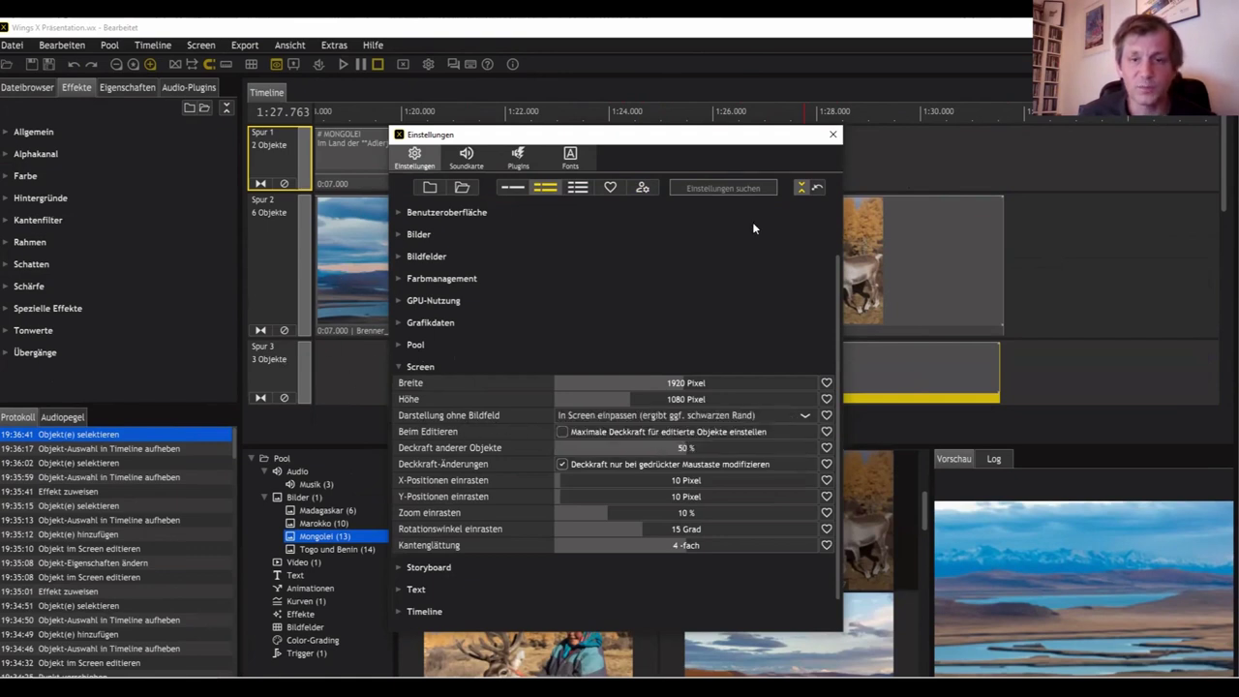
Step: Set the Screen option Darstellung ohne Bildfeld to Screen ausfüllen (führt ggf. zu Beschnitt von Bildern/Videos) and close the settings
click(833, 138)
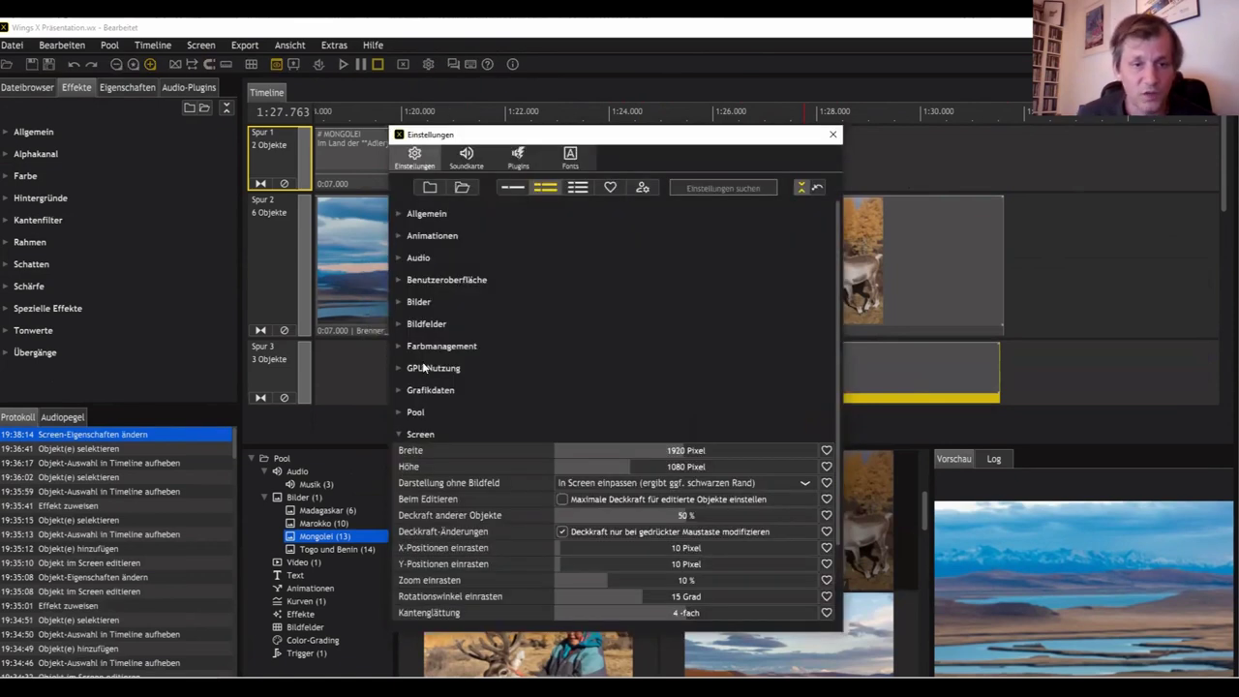
click(677, 482)
click(623, 512)
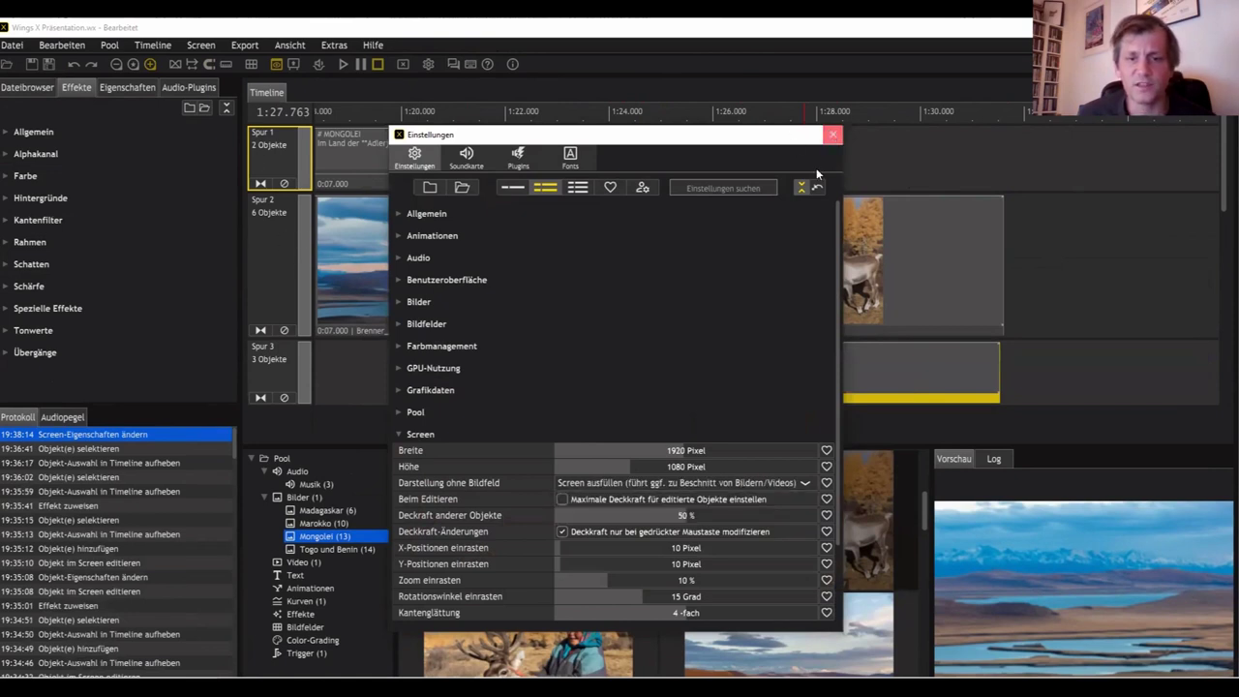
click(789, 157)
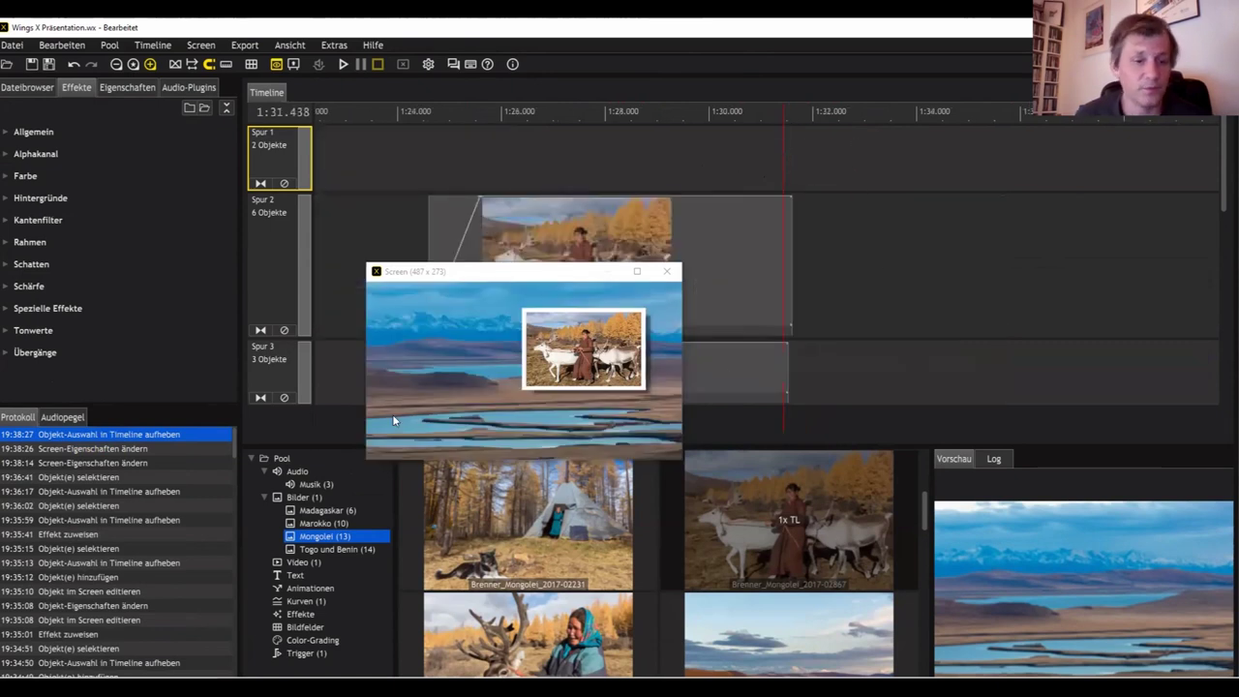
Step: Add a single image field to the pool's Bildfelder and set its width and height to 500 each
click(301, 624)
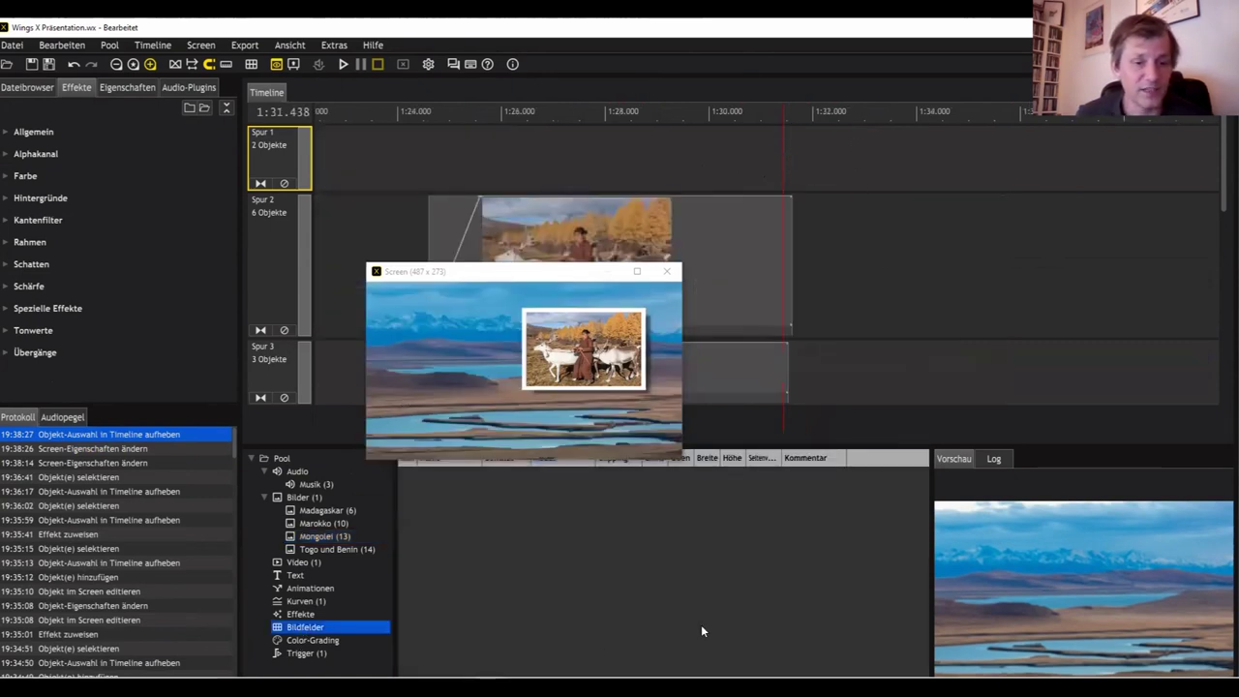
right_click(463, 515)
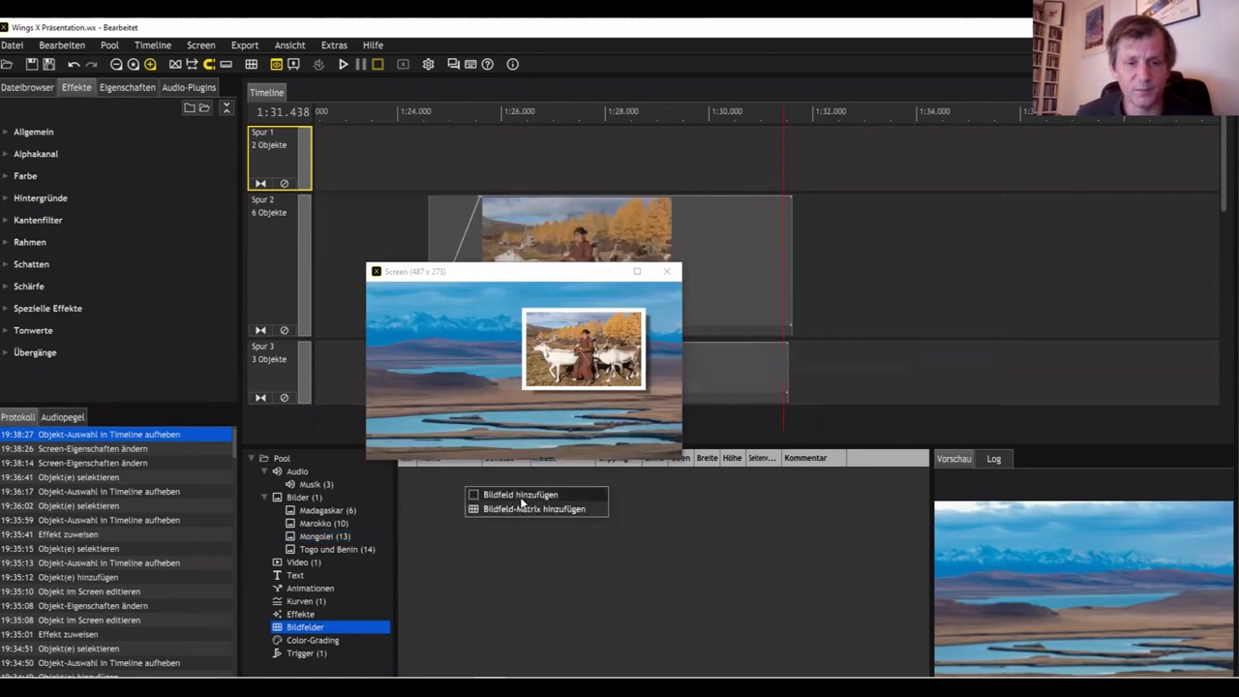
click(520, 495)
click(700, 476)
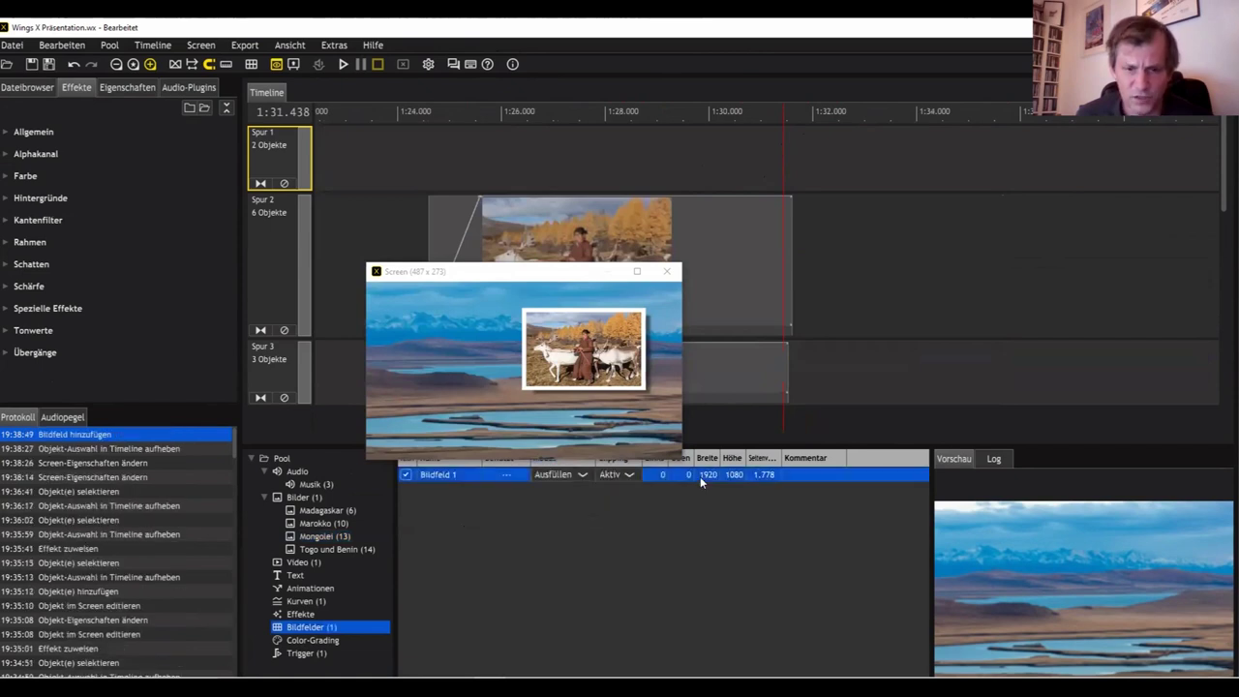
click(701, 475)
text(500)
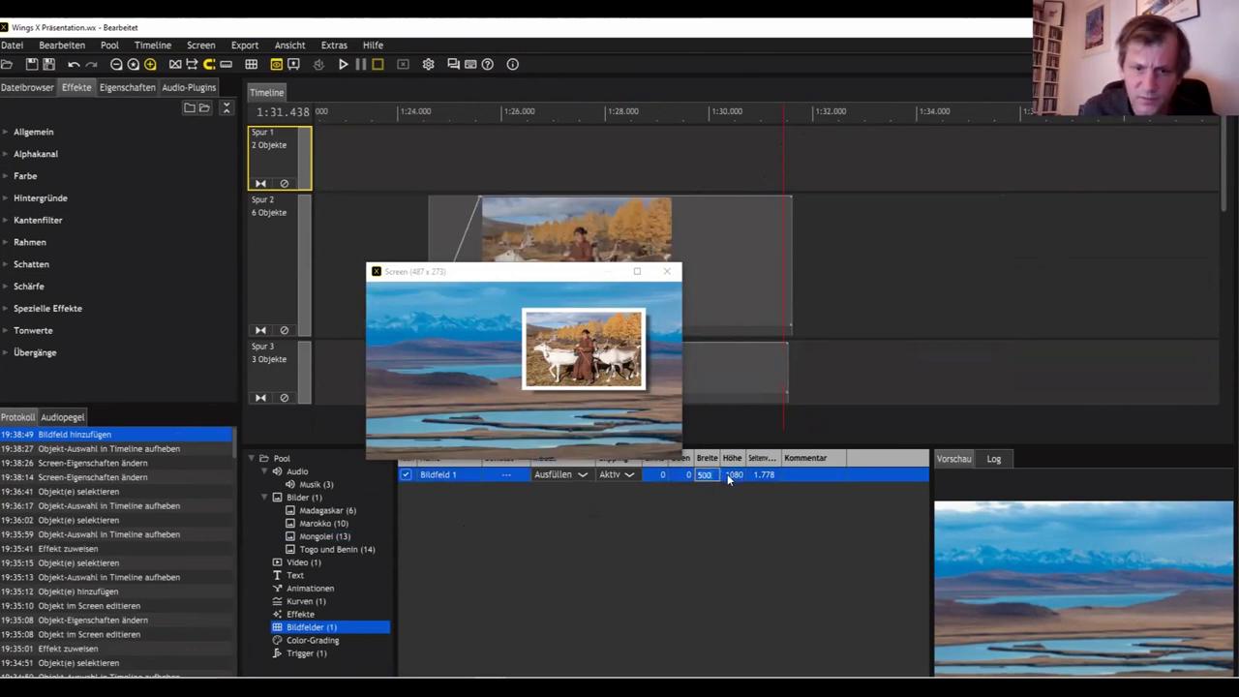
click(729, 474)
text(500)
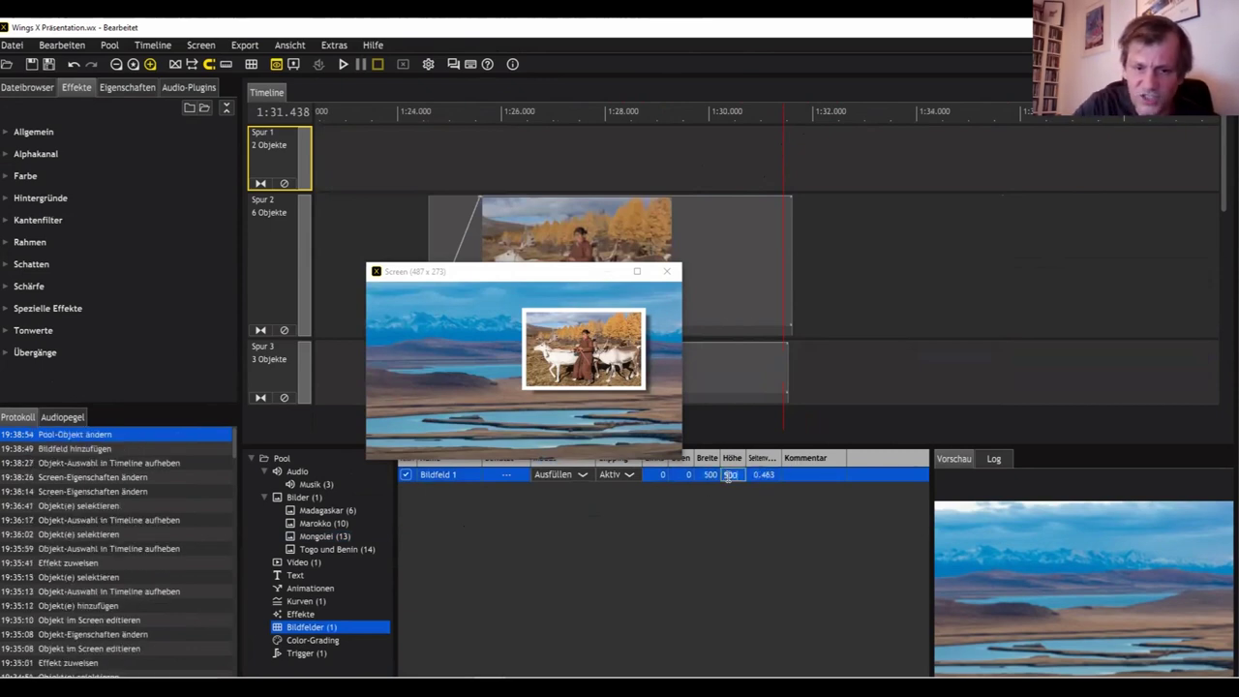
click(848, 570)
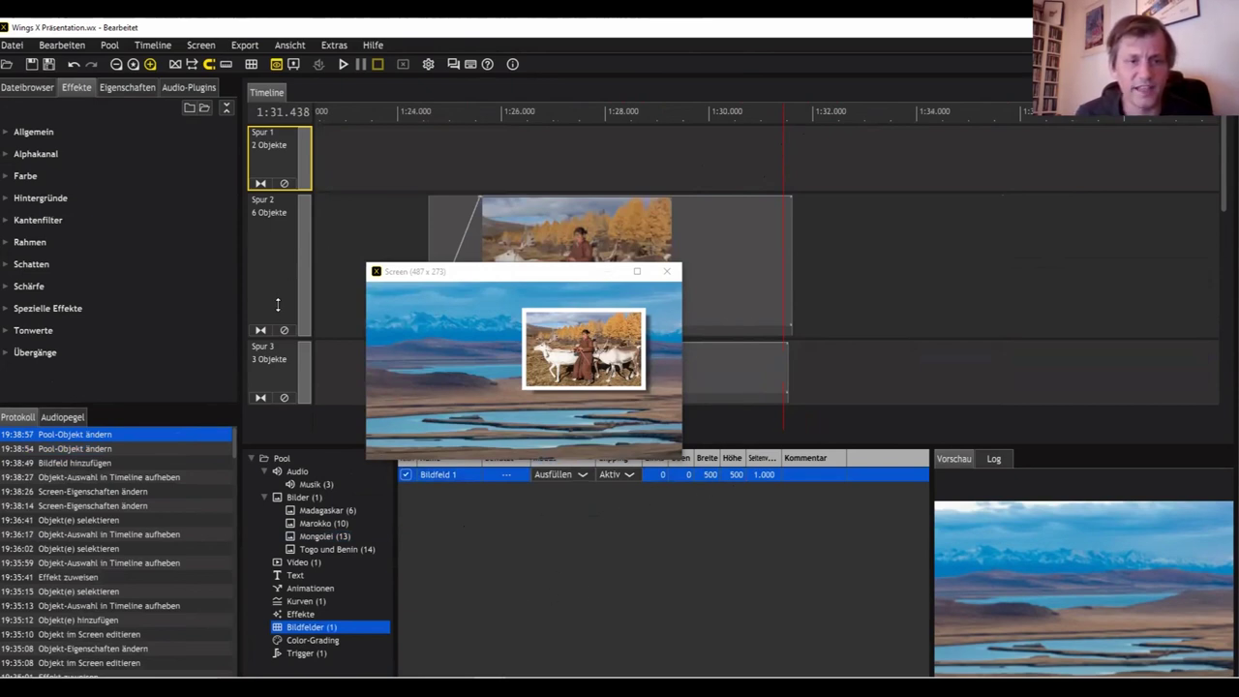
Step: Place the Marokko image Brenner_Marokko 2021-00015b on Spur 2 at about 1:33.363, behind the Mongolei images
click(320, 524)
click(812, 528)
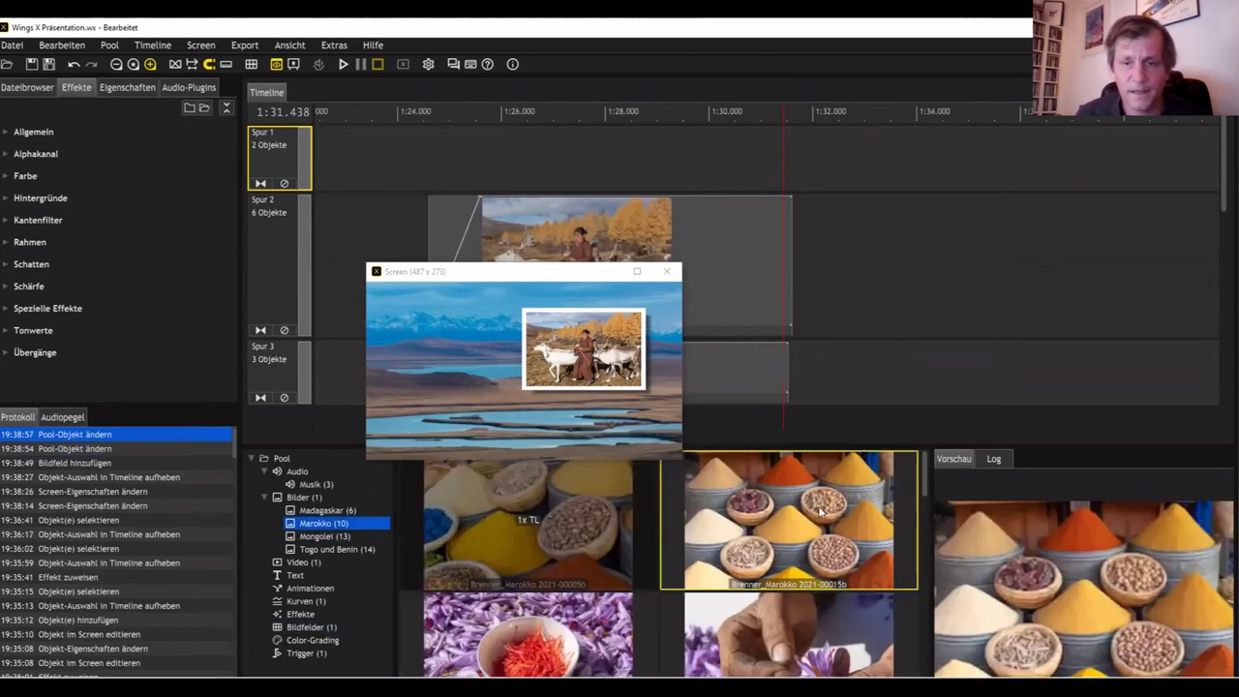
click(882, 264)
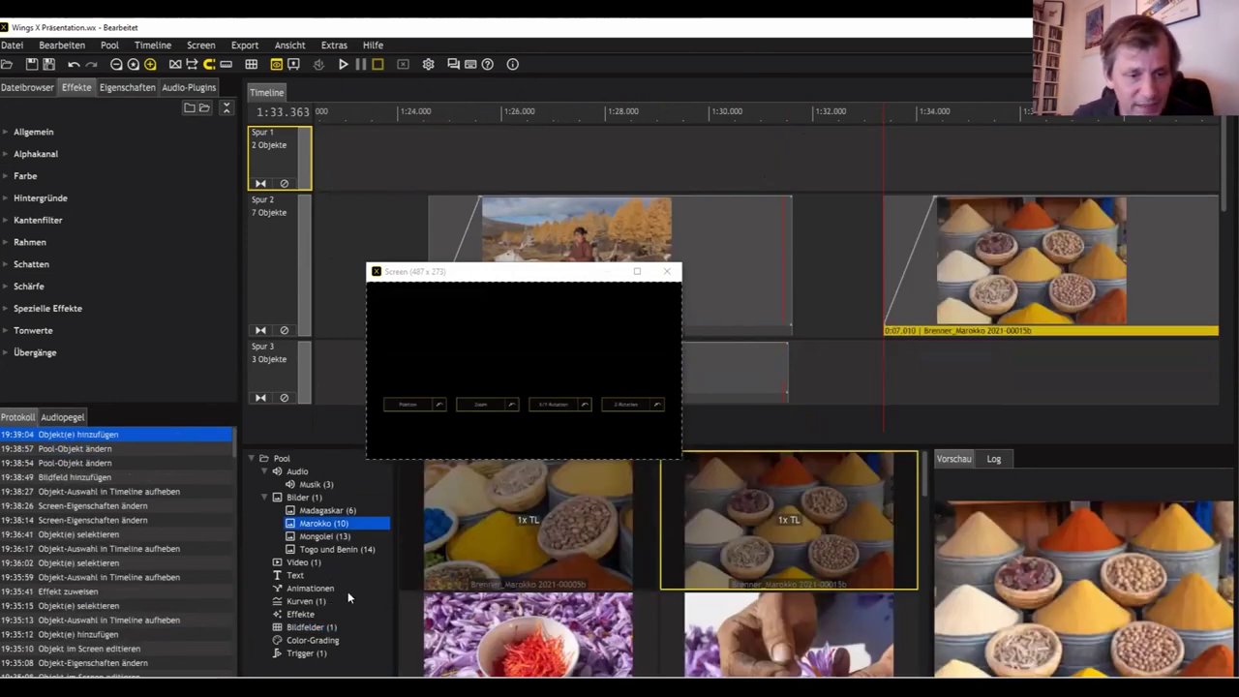
Step: Assign Bildfeld 1 to the spice image on Spur 2 and select that image at about 1:35.400 for preview
click(310, 626)
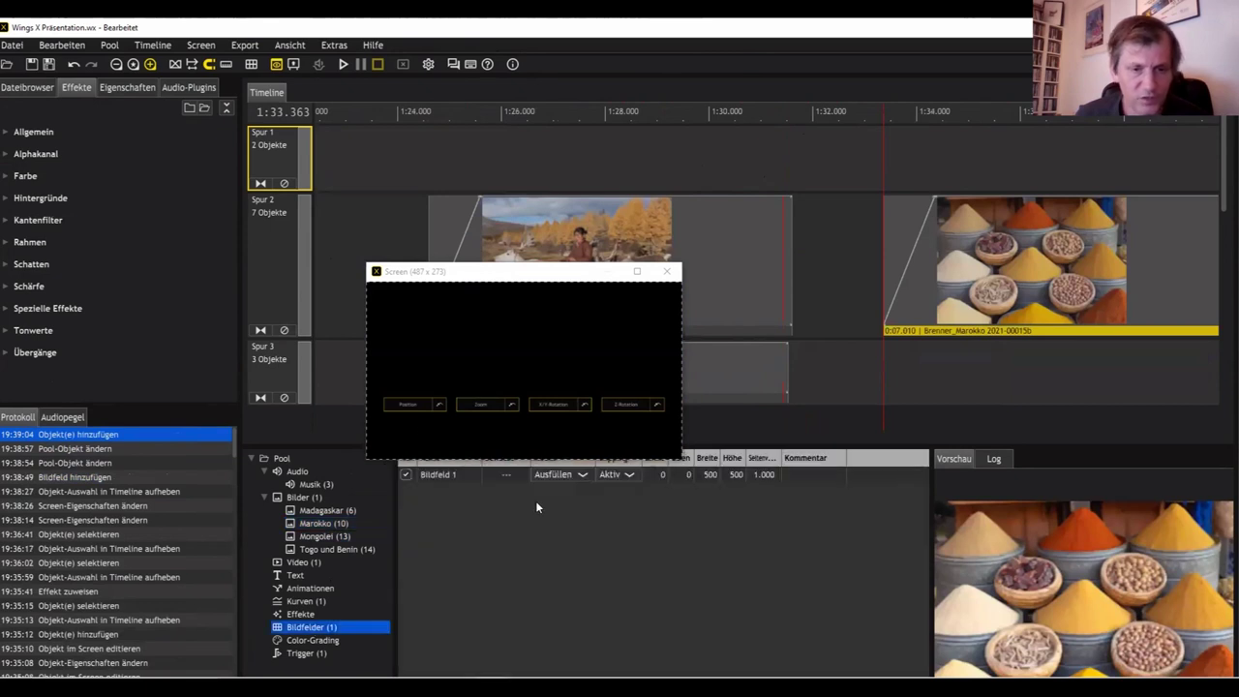
click(433, 475)
drag(433, 475, 967, 263)
click(951, 167)
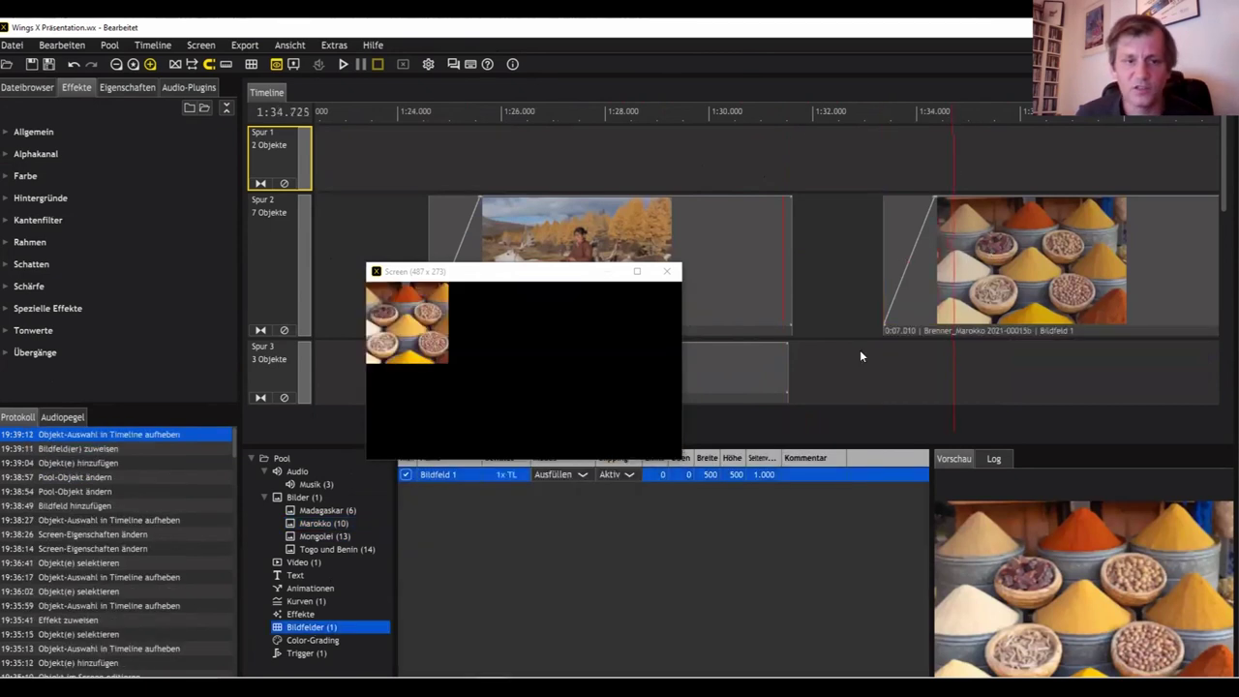
click(988, 330)
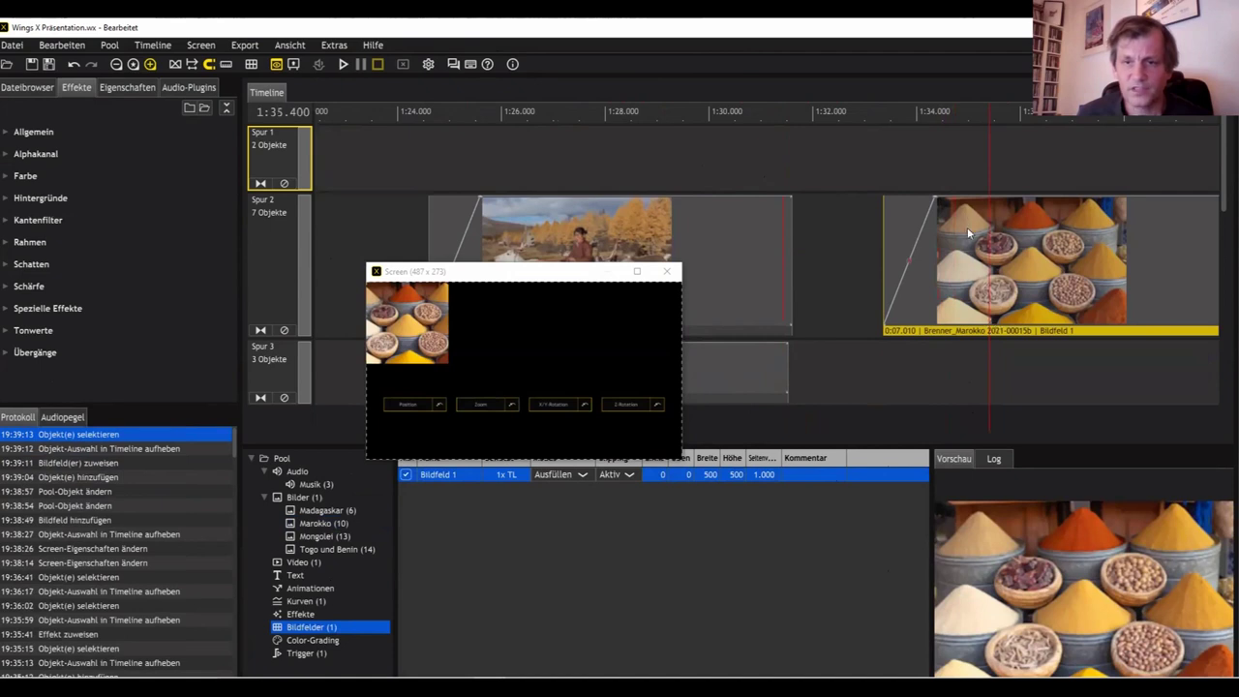
Step: Try the mode Einpassen for Bildfeld 1 and return it to Ausfüllen
click(582, 474)
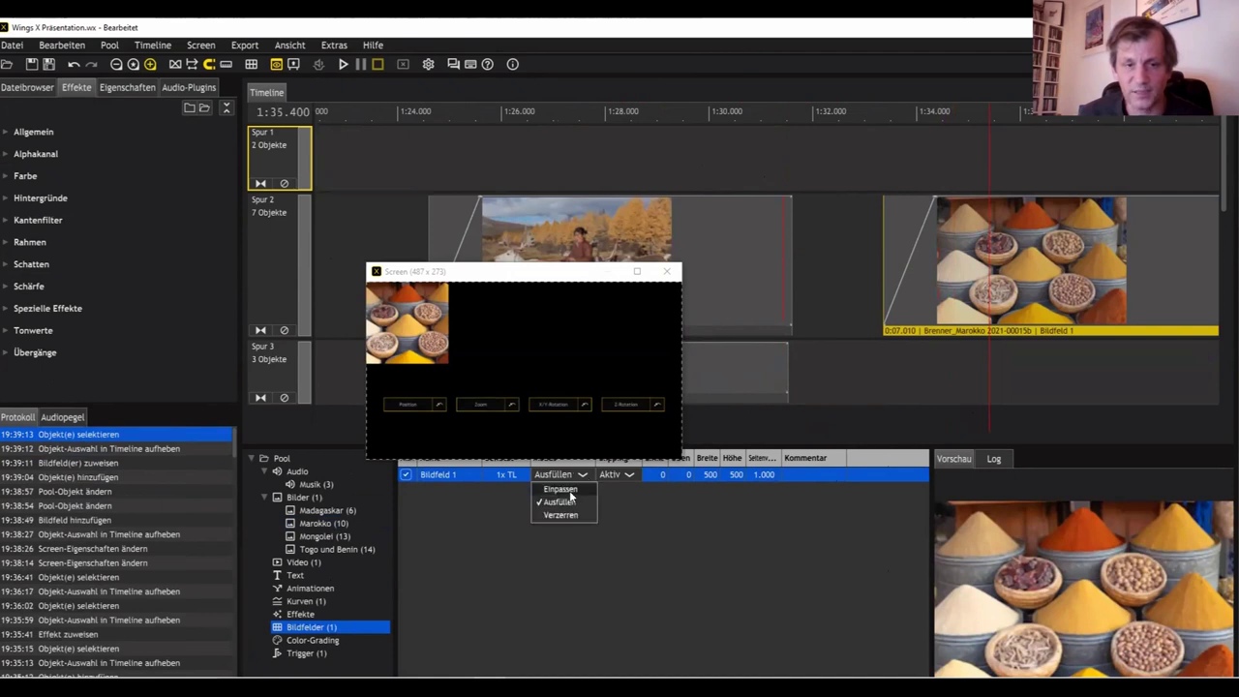
click(570, 490)
click(578, 473)
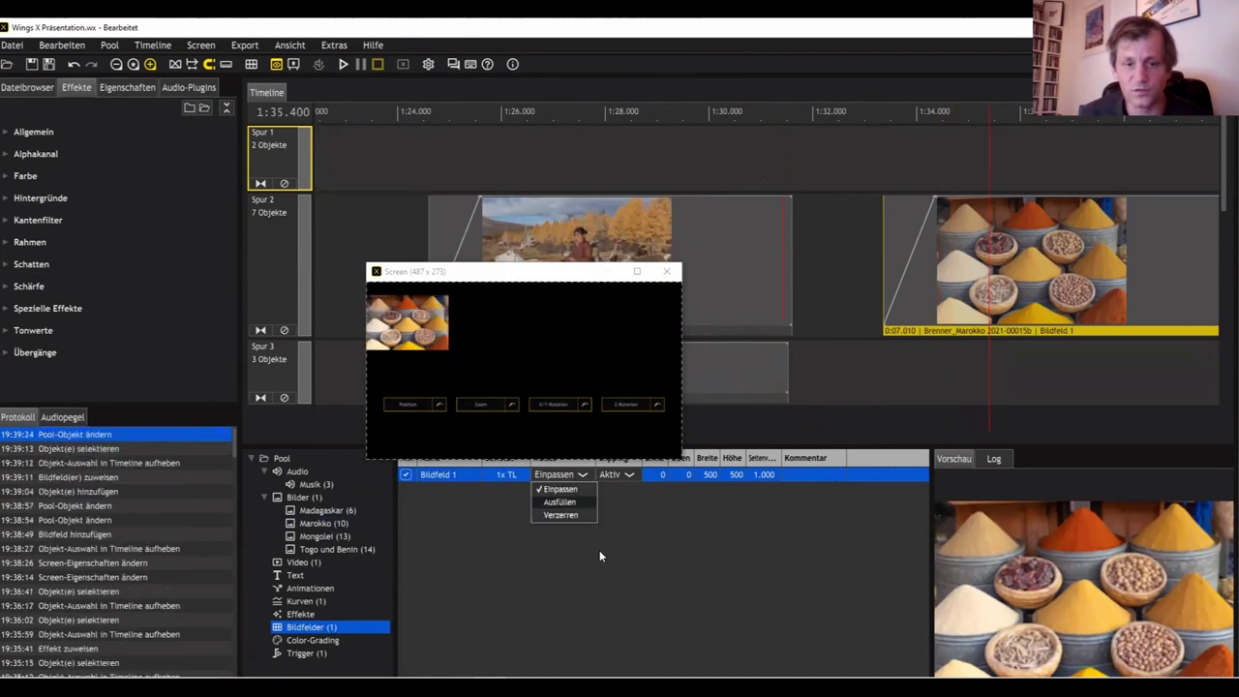
key(Down)
key(Return)
Step: Try Bildfeld 1 with clipping set to Aus and return it to Aktiv
click(628, 475)
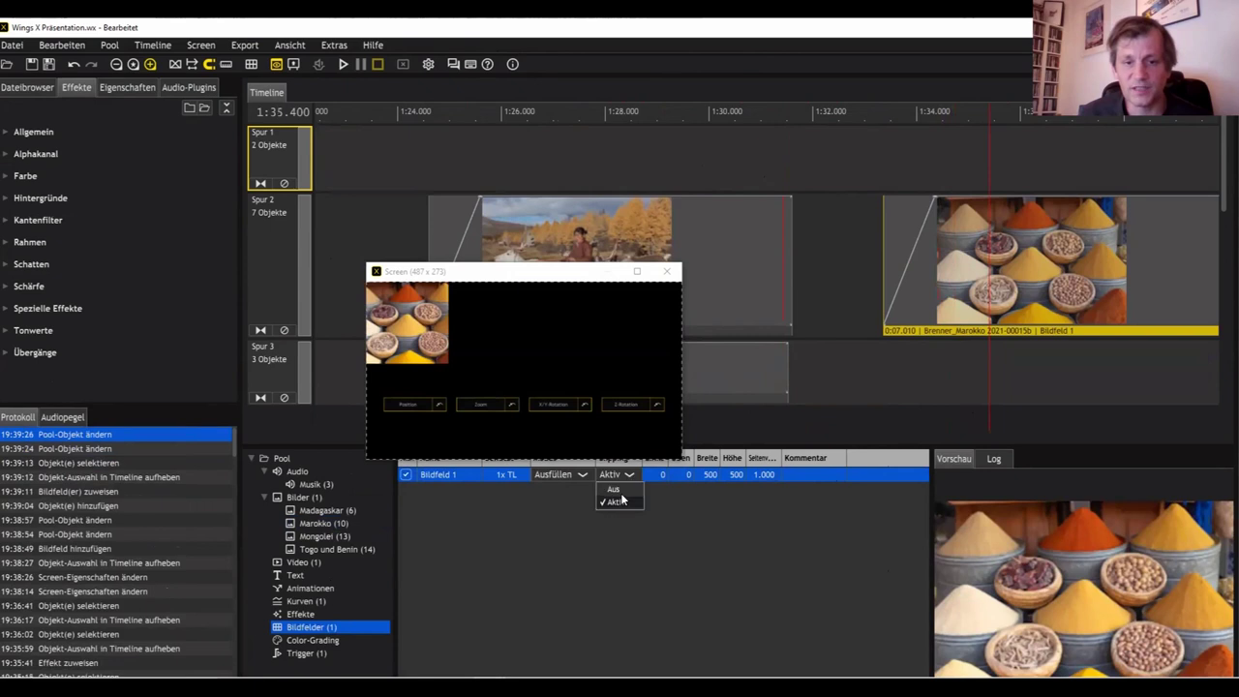
click(615, 490)
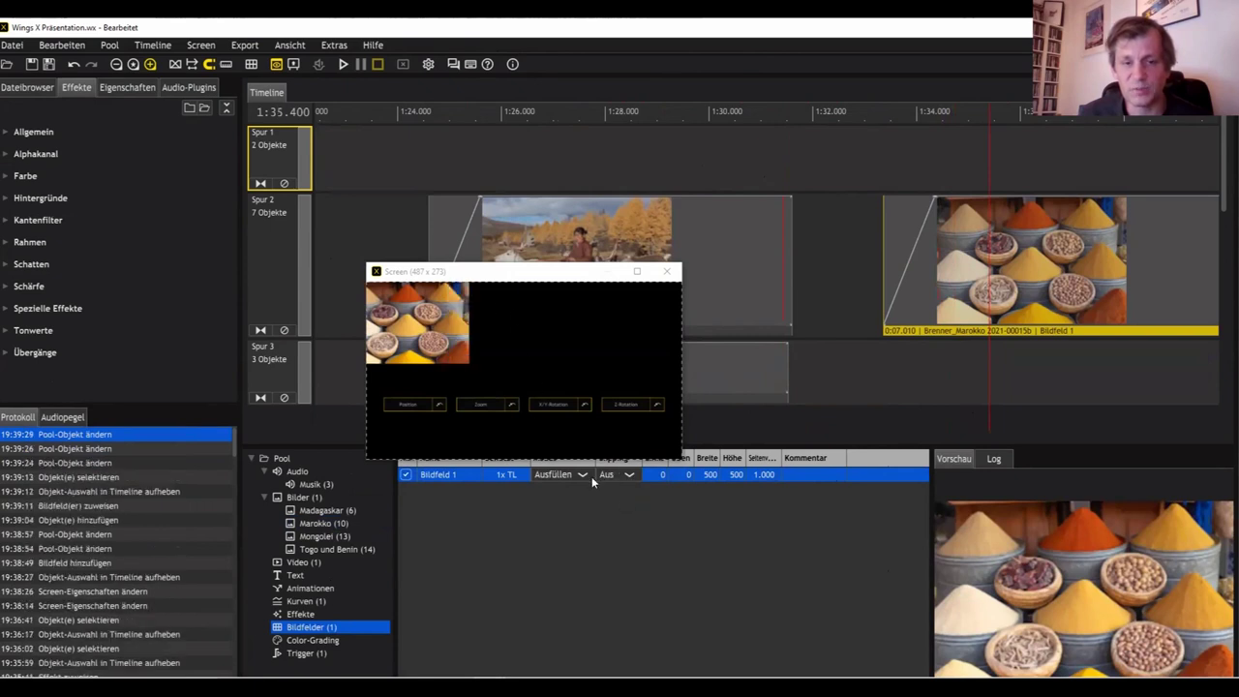
click(628, 476)
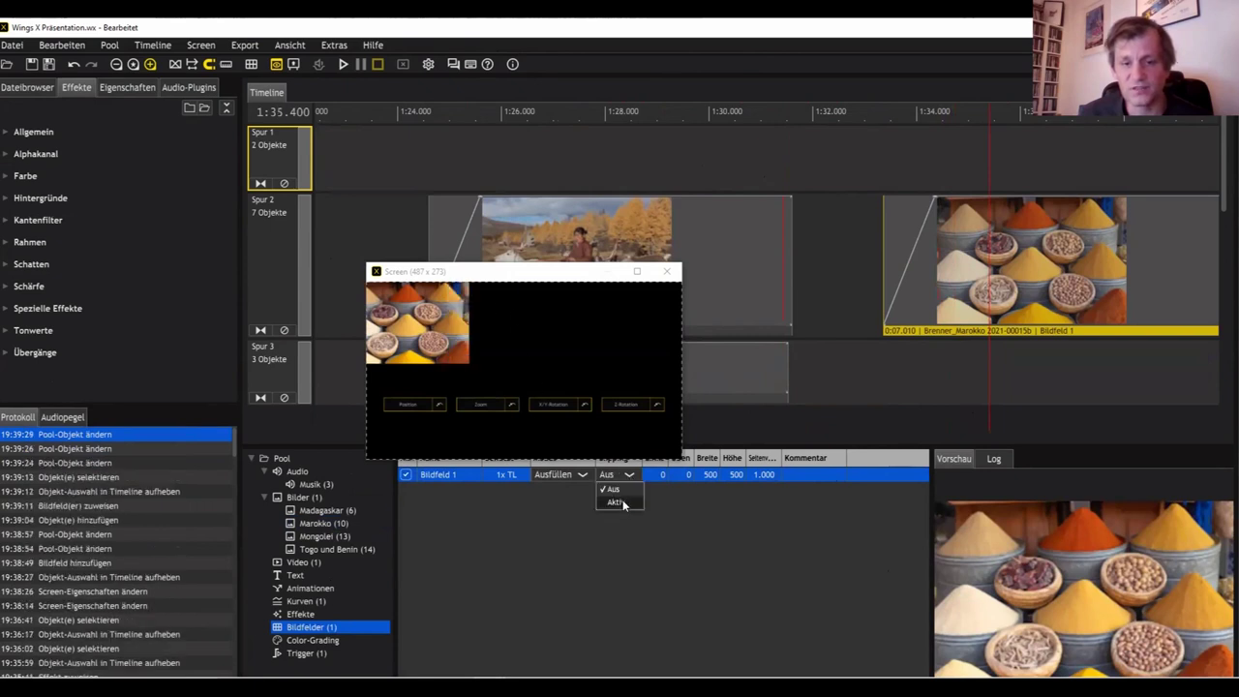
click(617, 504)
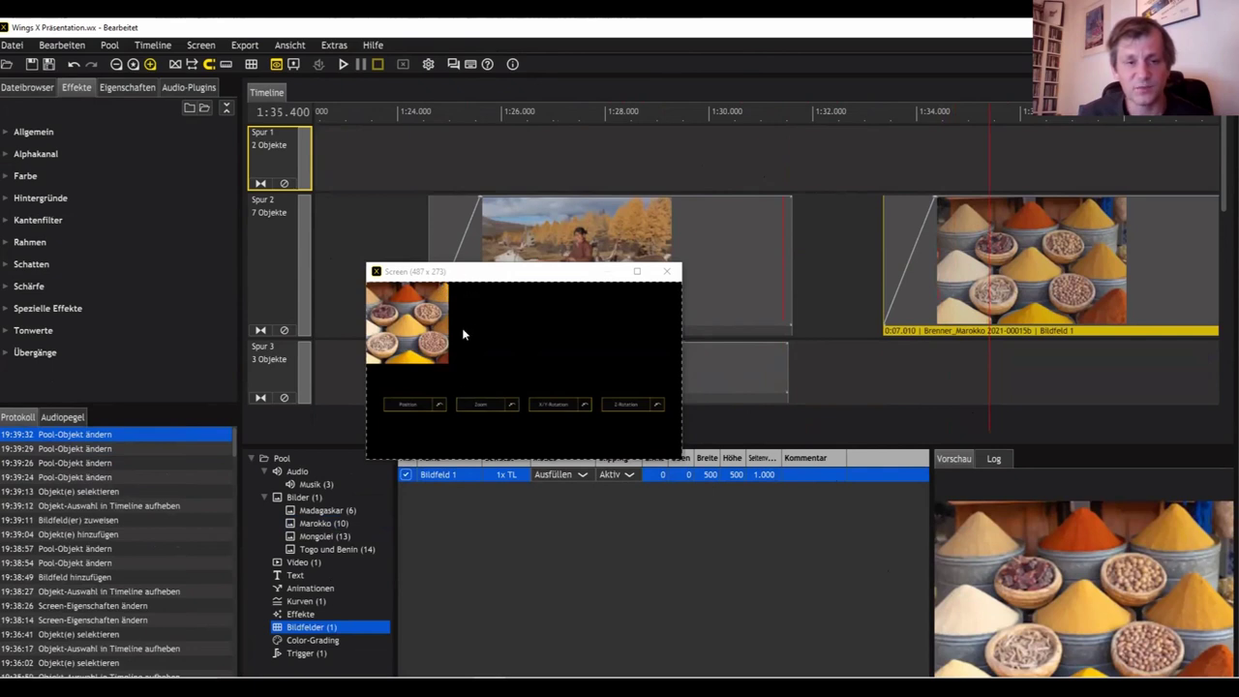
Step: Zoom the spice image in slightly within its image field and move the floating Screen window clear of the pool table
click(1000, 329)
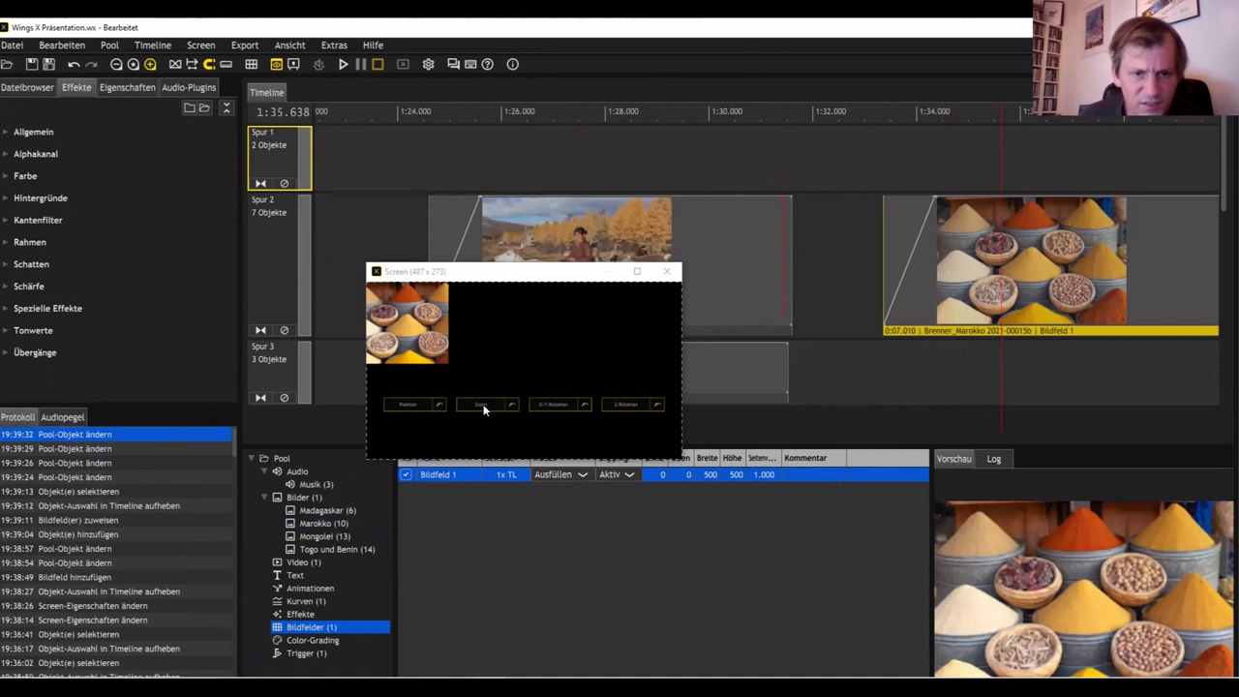
mouse_move(483, 402)
mouse_down()
mouse_move(461, 327)
mouse_move(480, 418)
mouse_move(468, 377)
mouse_move(461, 394)
mouse_up()
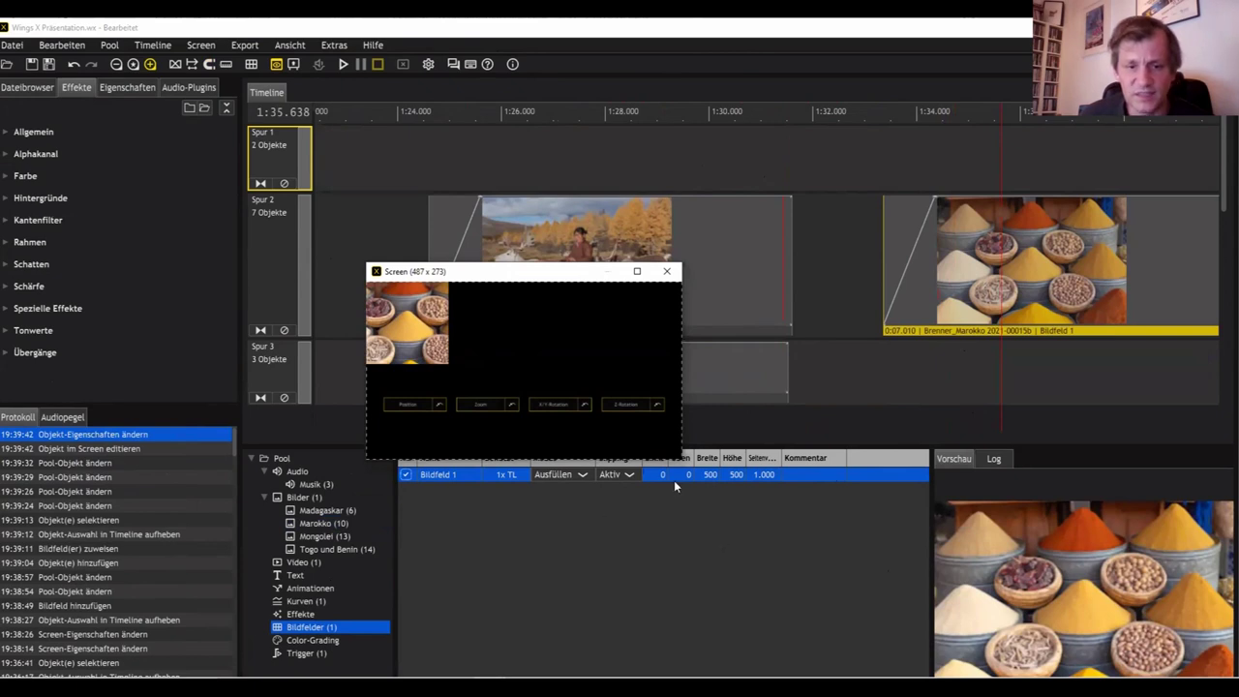
drag(567, 272, 397, 174)
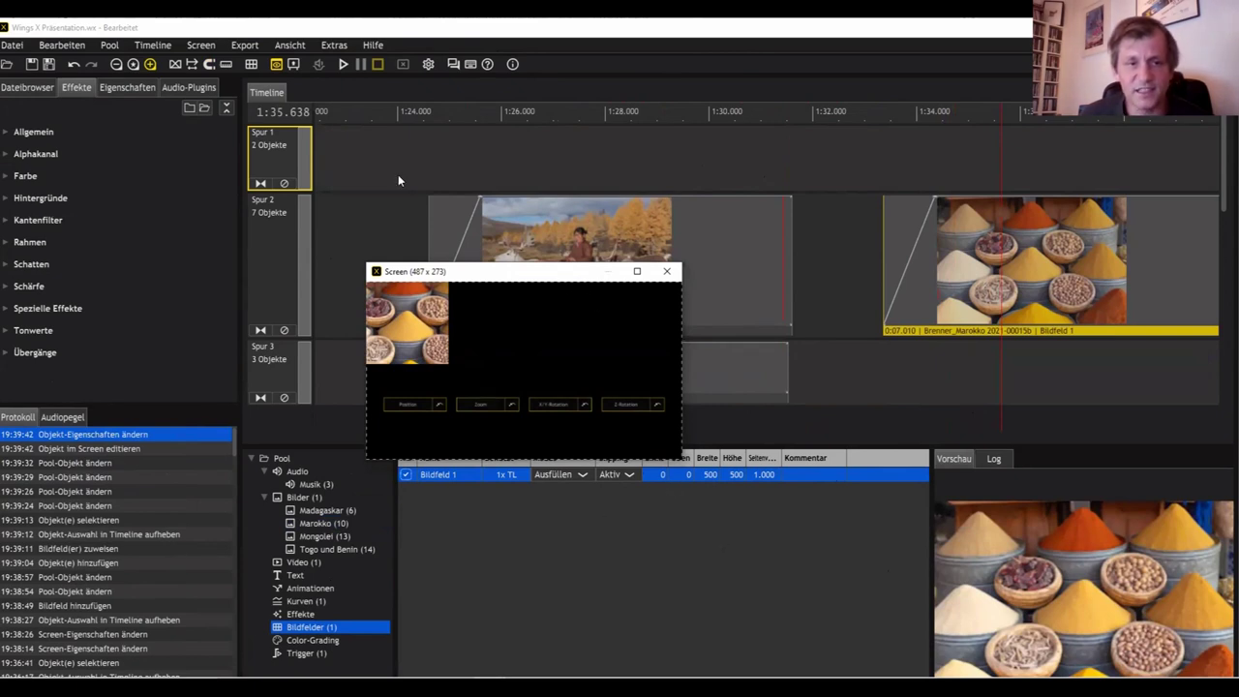
Step: Position Bildfeld 1 with Links 100 and Oben 100
click(660, 475)
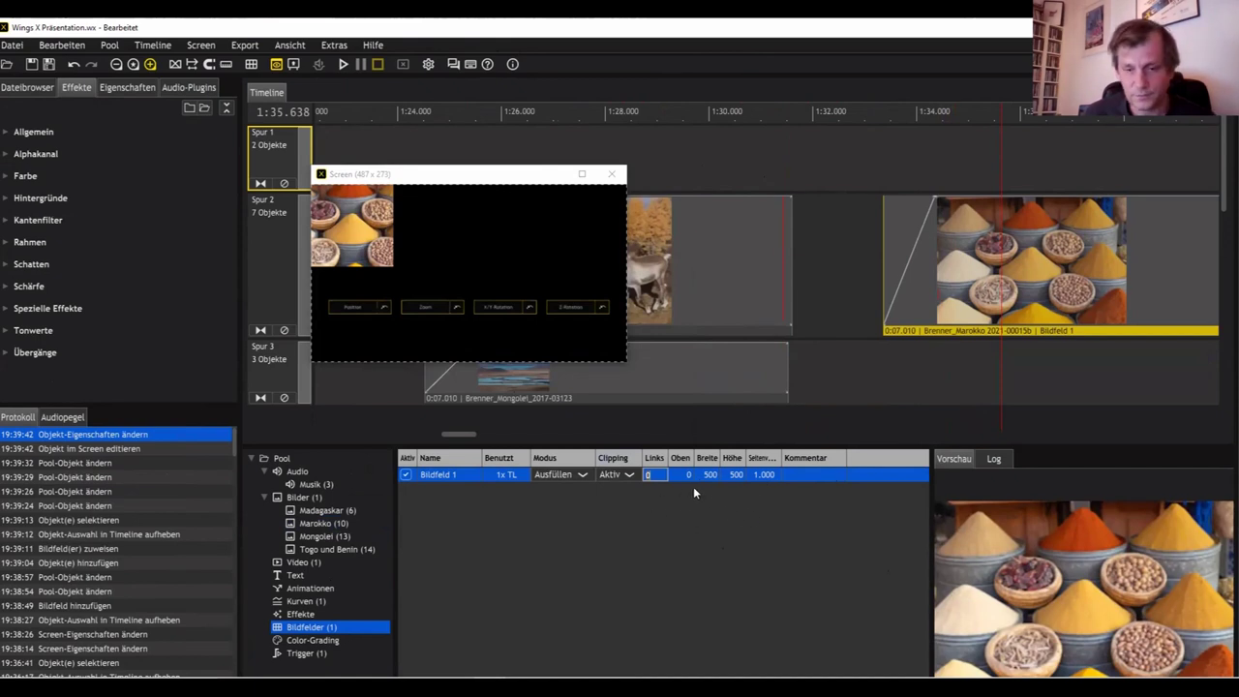
text(100)
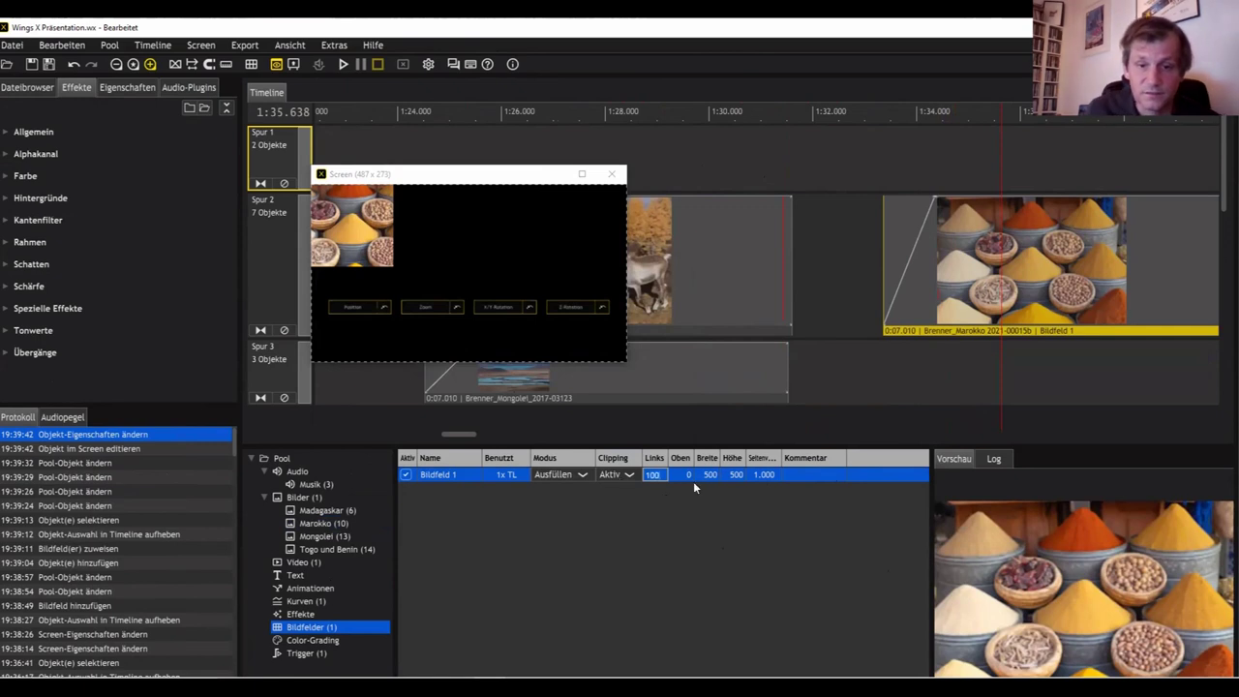
key(Return)
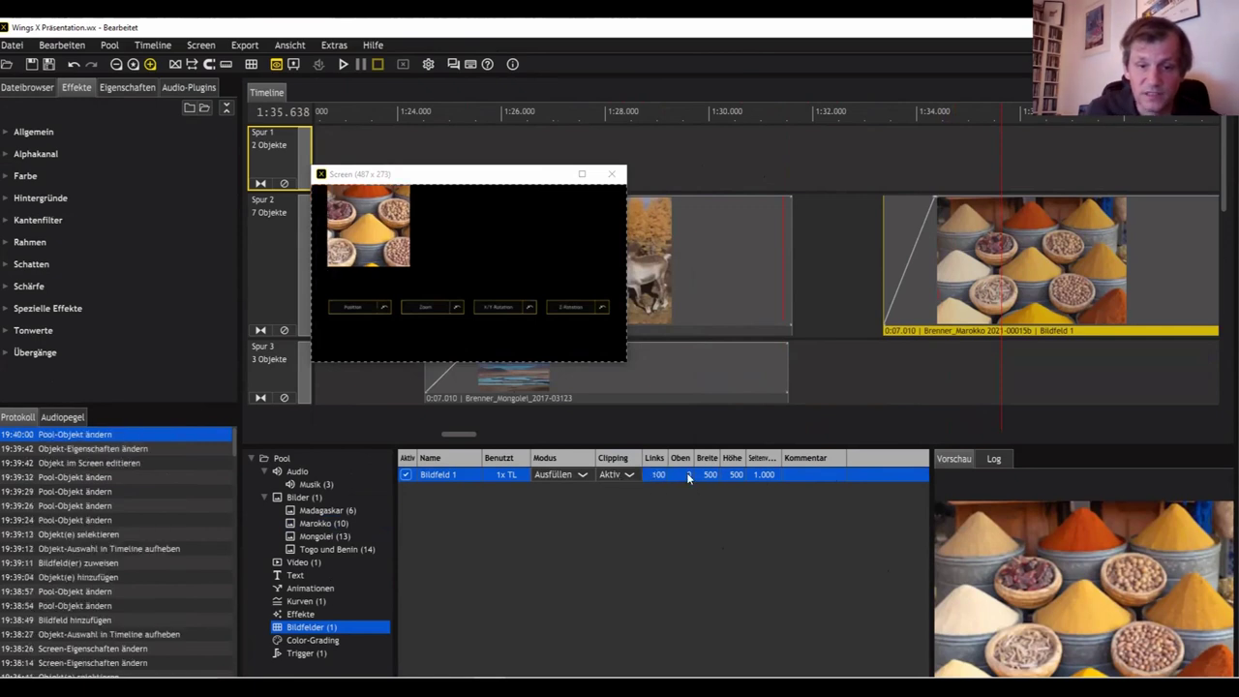
click(688, 474)
text(100)
key(Return)
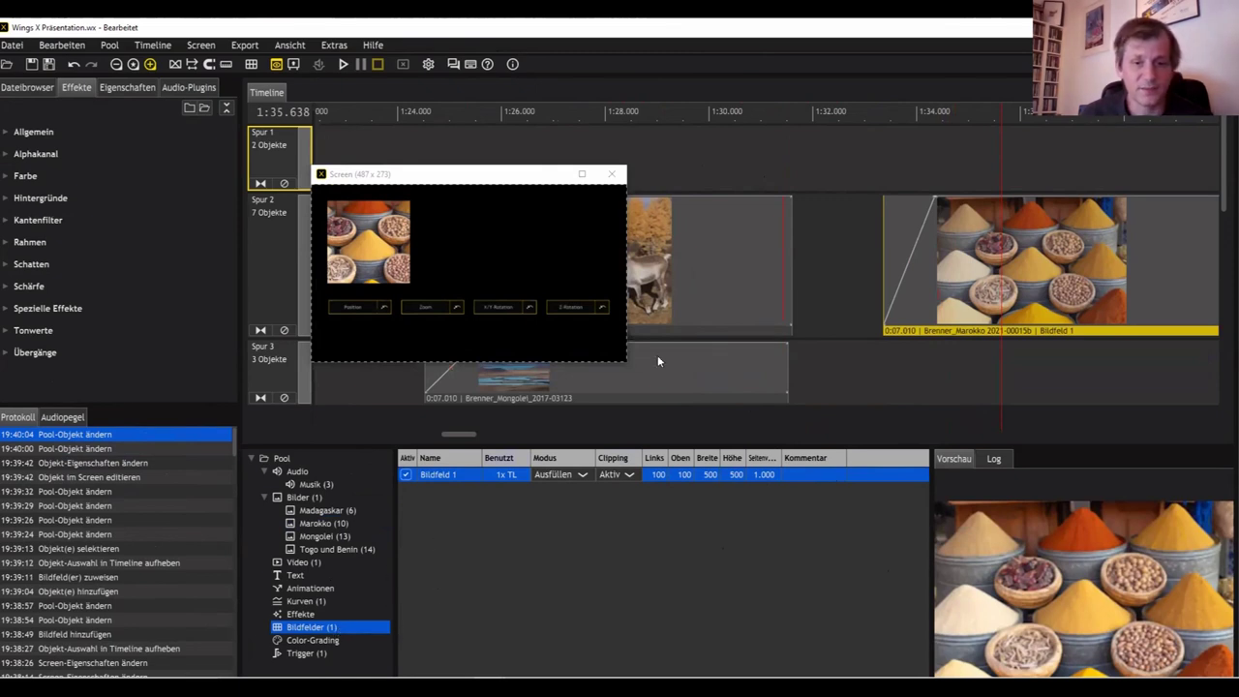
Step: Add a 2 × 2 image field matrix with 10 pixel spacing and 10 pixel outer margin, both horizontally and vertically
drag(605, 381, 634, 396)
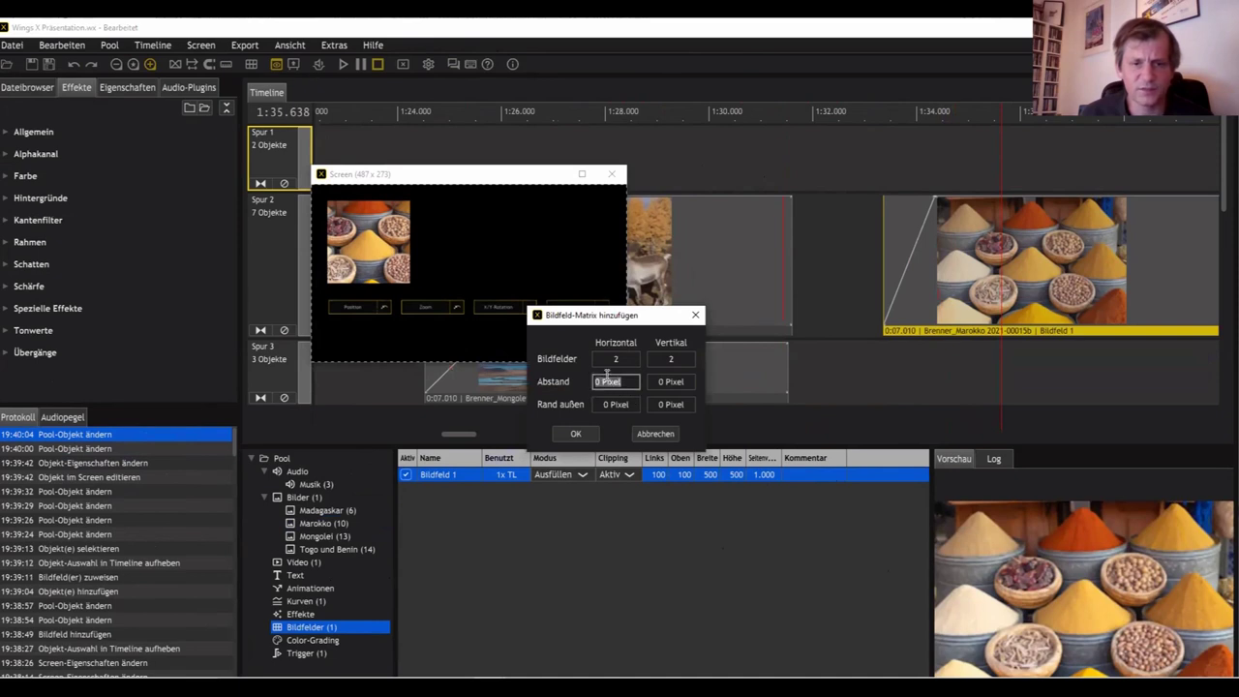
click(610, 382)
text(1)
click(654, 383)
click(655, 384)
text(1)
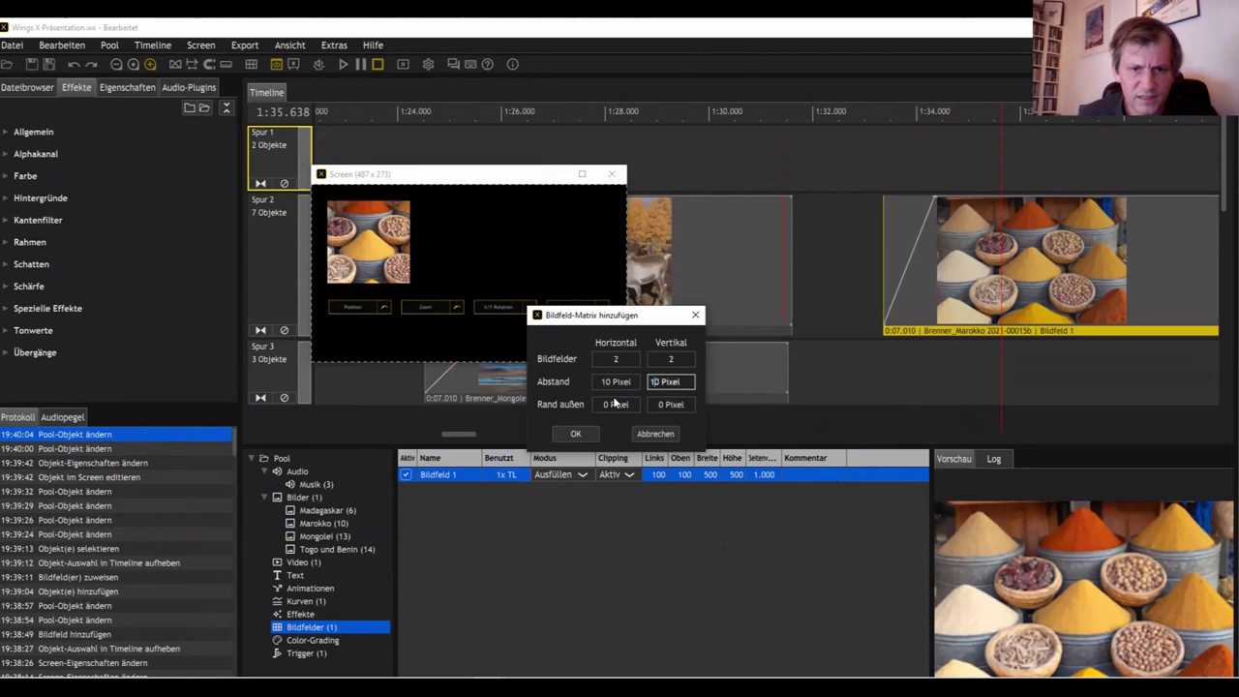
click(634, 406)
click(636, 407)
text(1)
click(655, 403)
click(655, 404)
text(1)
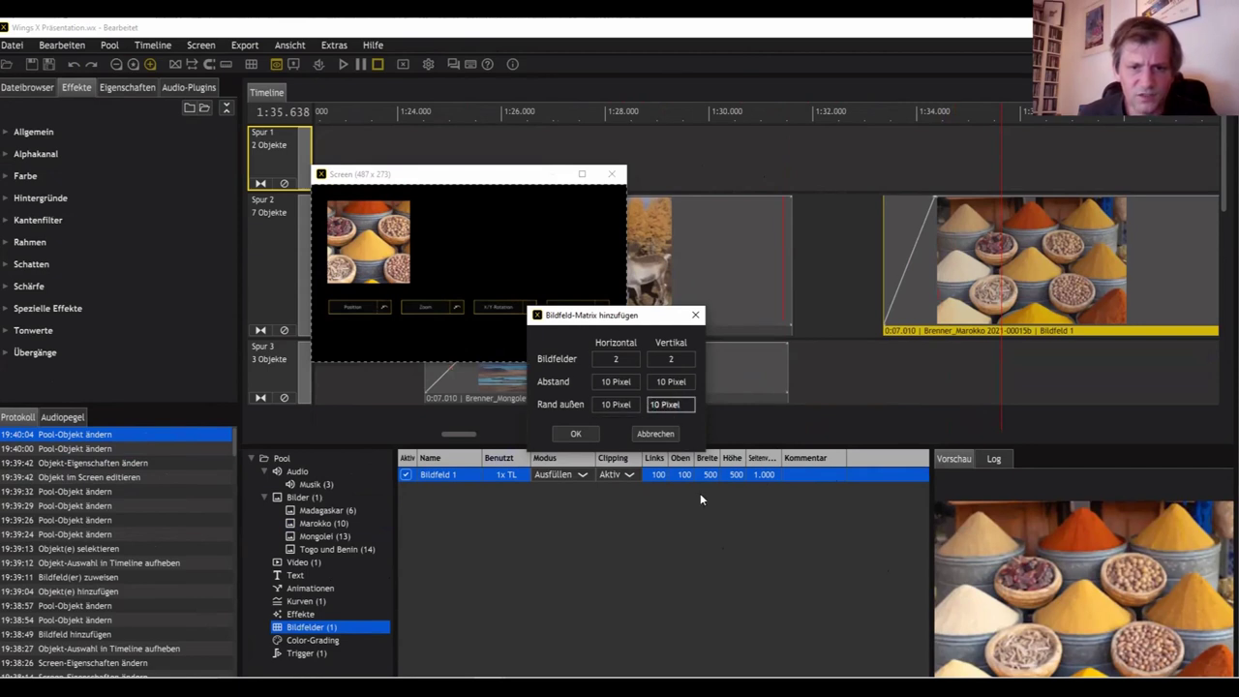
click(575, 433)
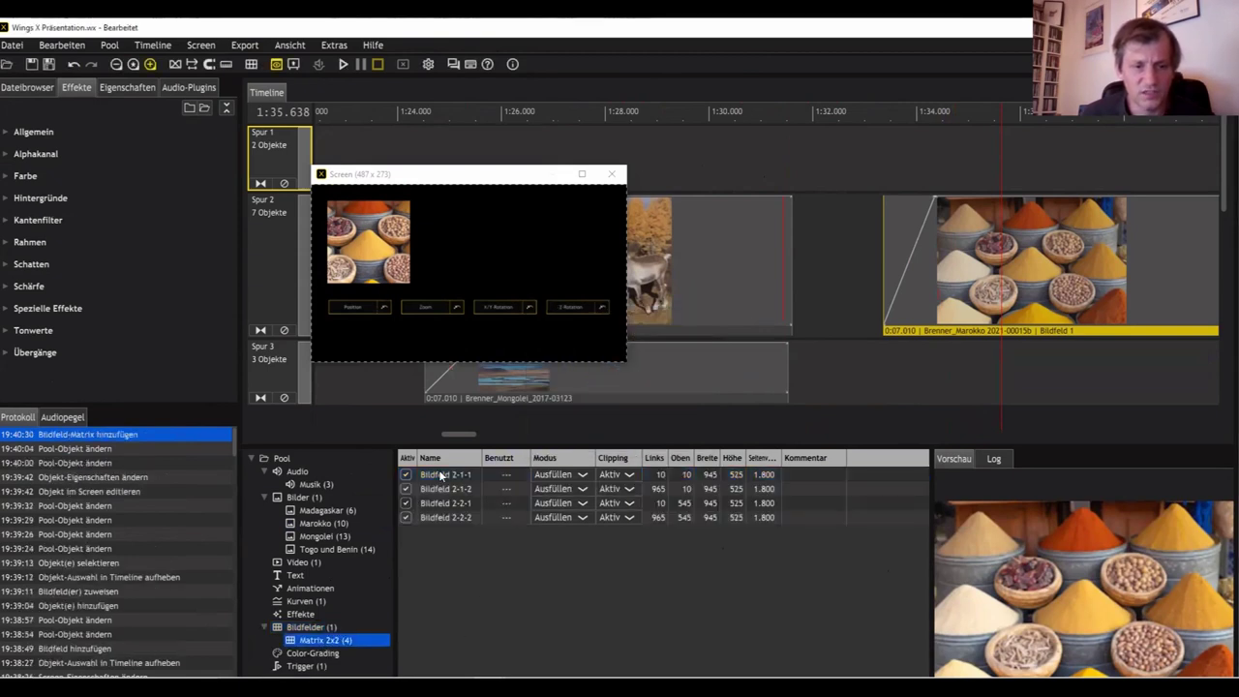
Step: Place Mongolei images 02231, 02867 and 03072 on Spur 1, 2 and 3 at 1:46.913, plus a second 02867 on a new track above Spur 3
click(876, 368)
scroll(876, 365, right, 5)
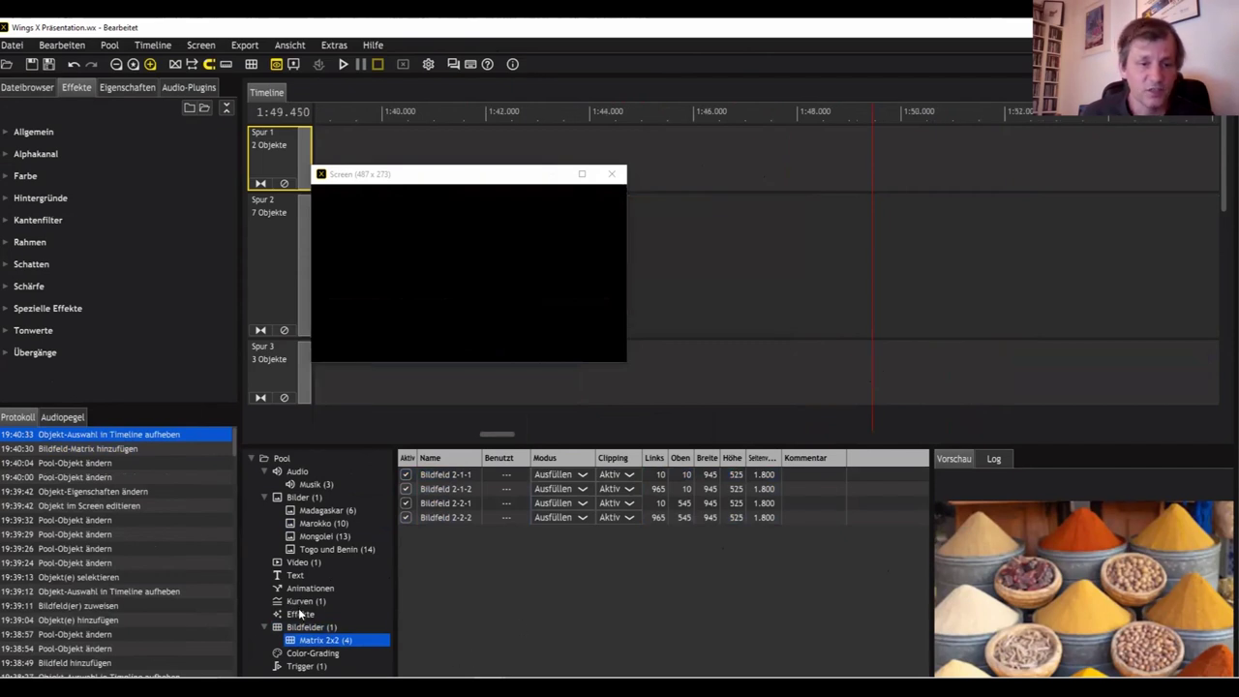
click(315, 536)
click(568, 538)
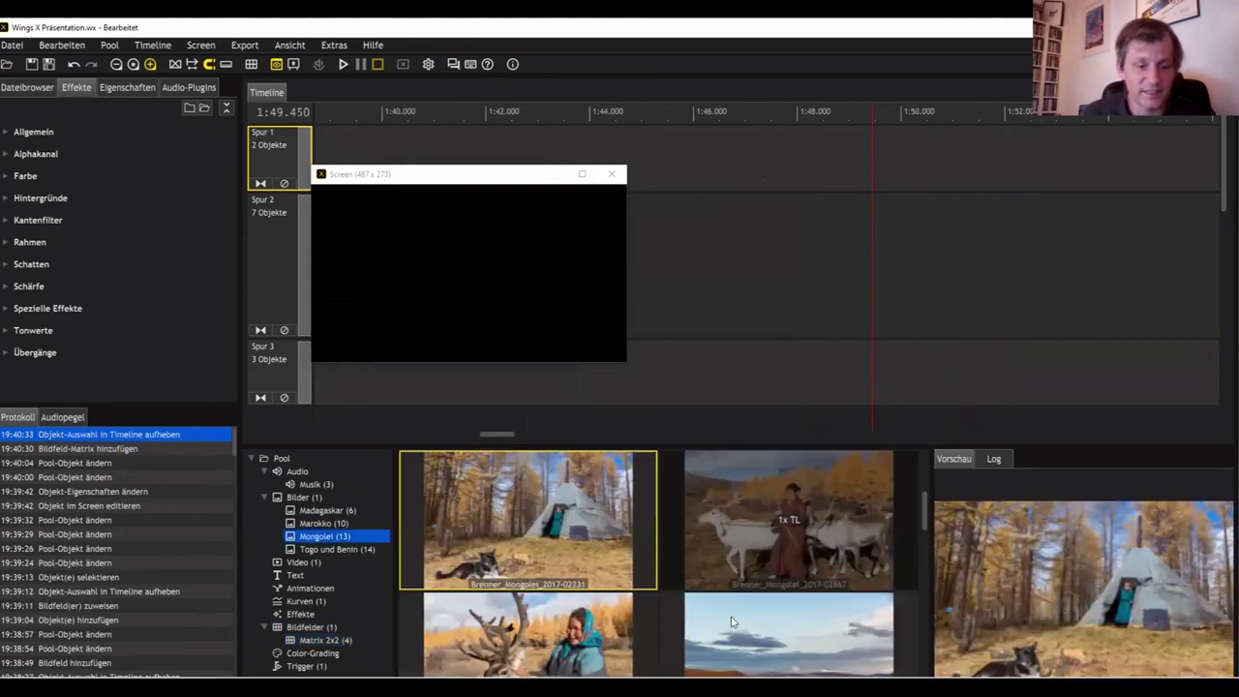
drag(740, 173, 741, 174)
drag(755, 509, 732, 236)
drag(764, 636, 739, 371)
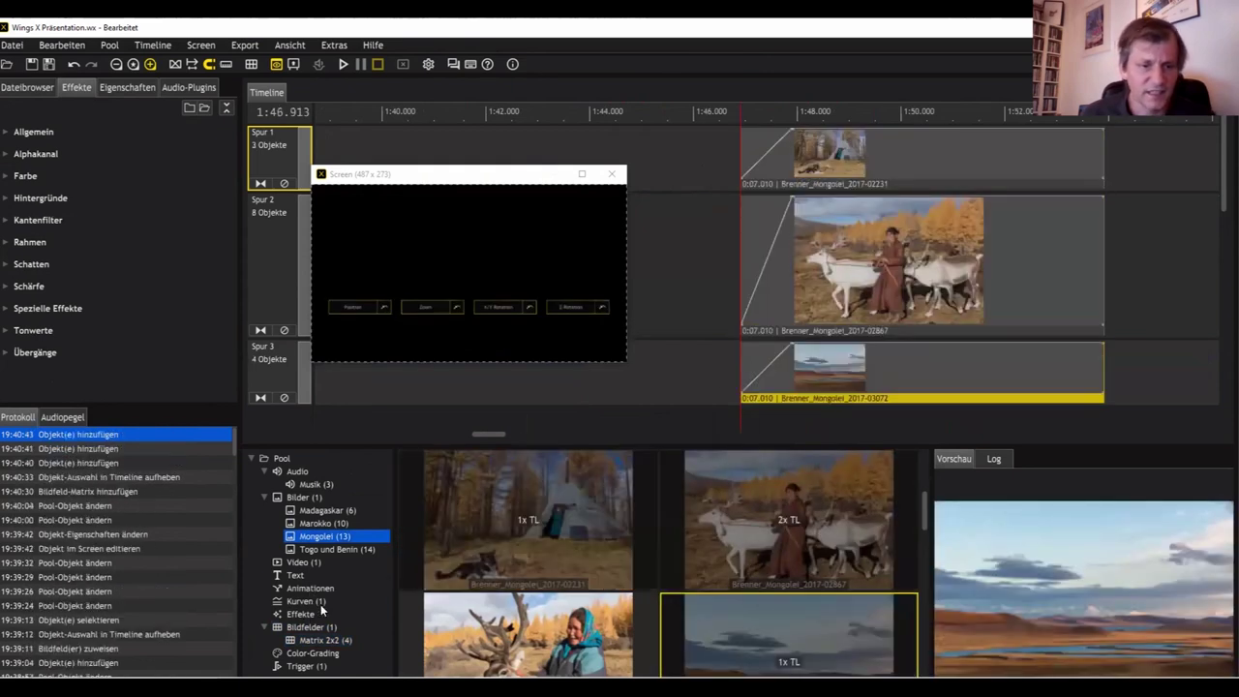
click(818, 533)
drag(819, 534, 740, 338)
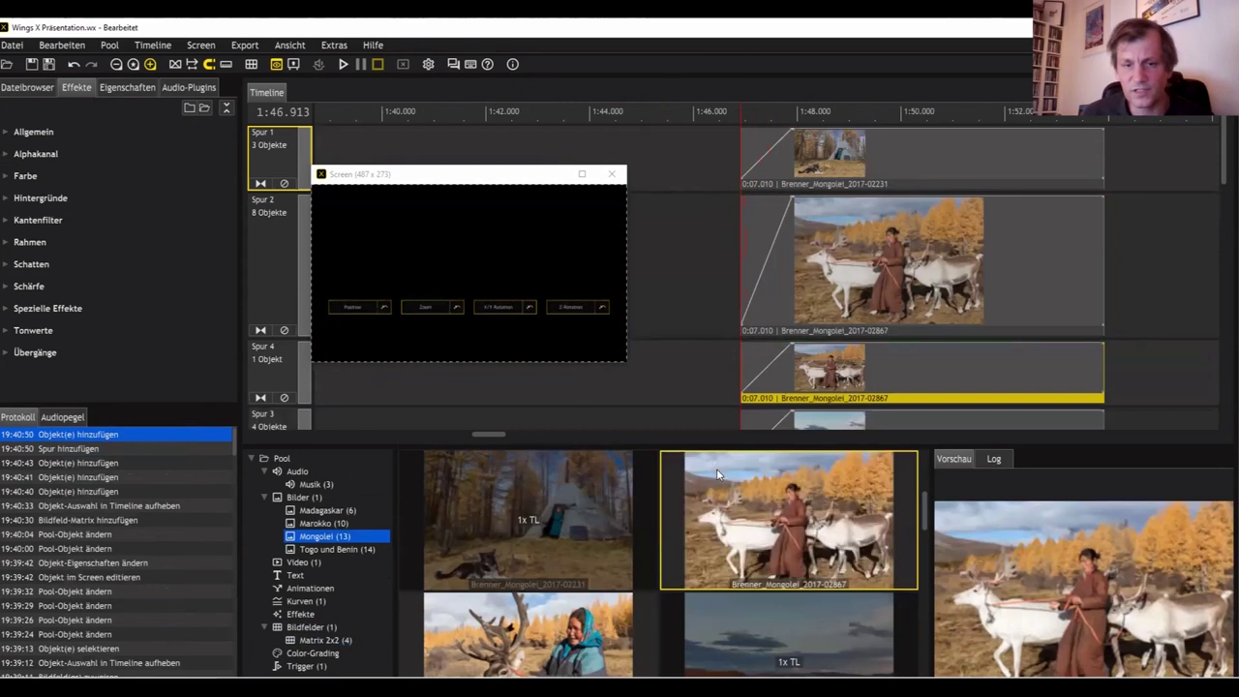
Step: From Matrix 2x2, assign Bildfeld 2-1-1 to Mongolei image 02231 on Spur 1 and Bildfeld 2-1-2 to image 02867 on Spur 2
drag(716, 438, 716, 480)
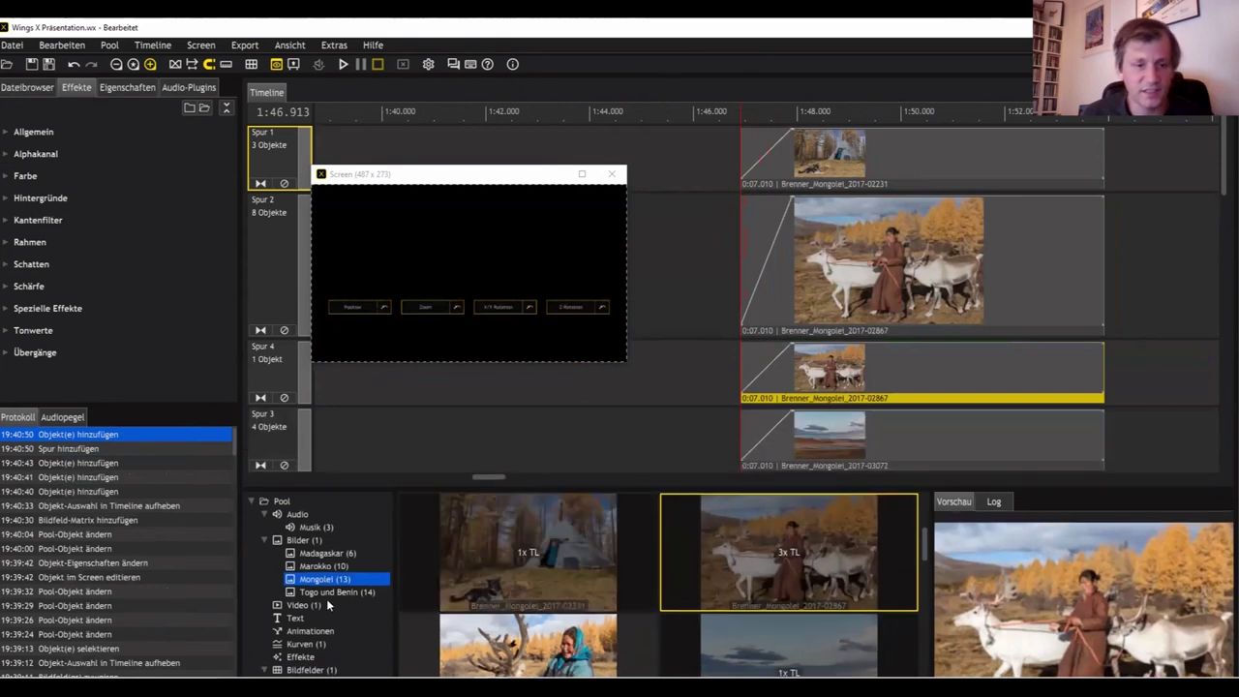
click(319, 669)
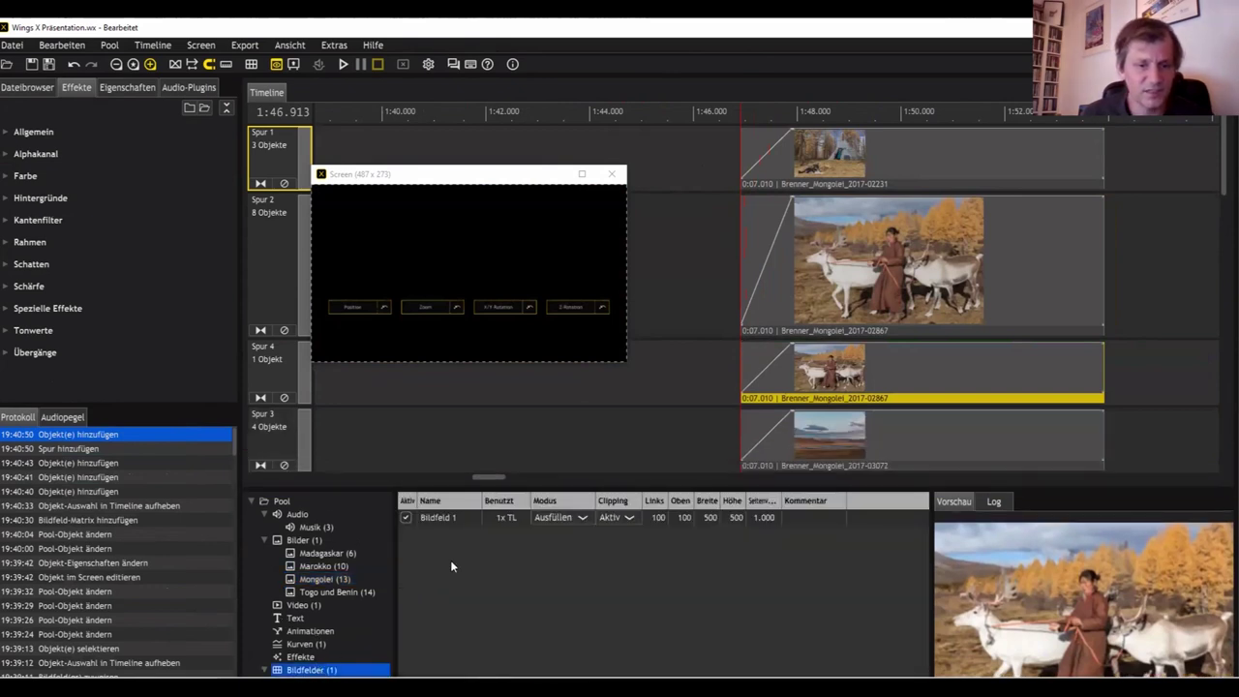
drag(357, 478, 357, 437)
click(264, 630)
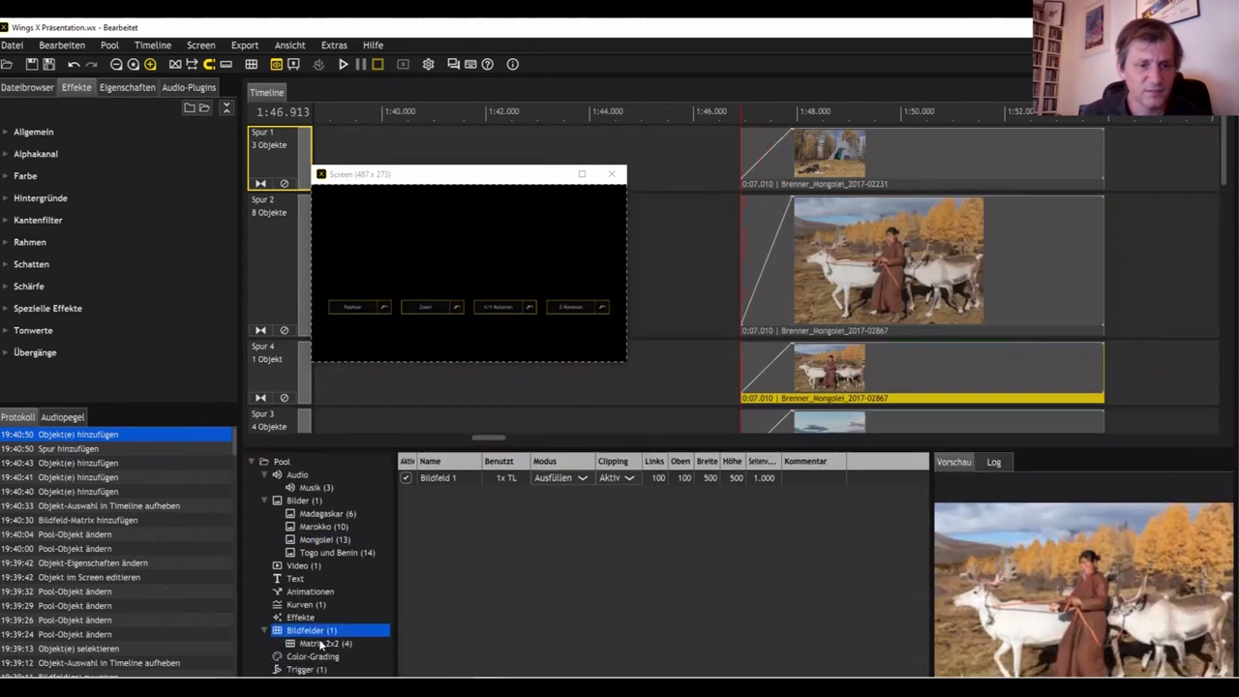
click(319, 643)
double_click(437, 476)
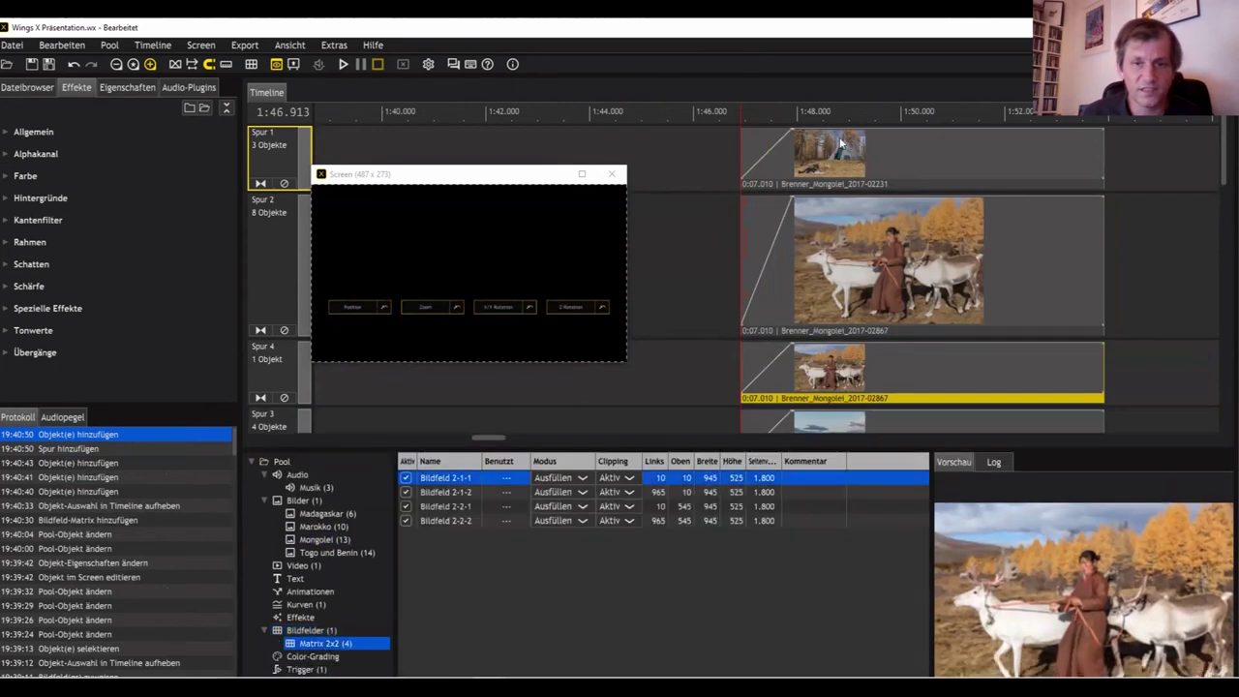
click(444, 493)
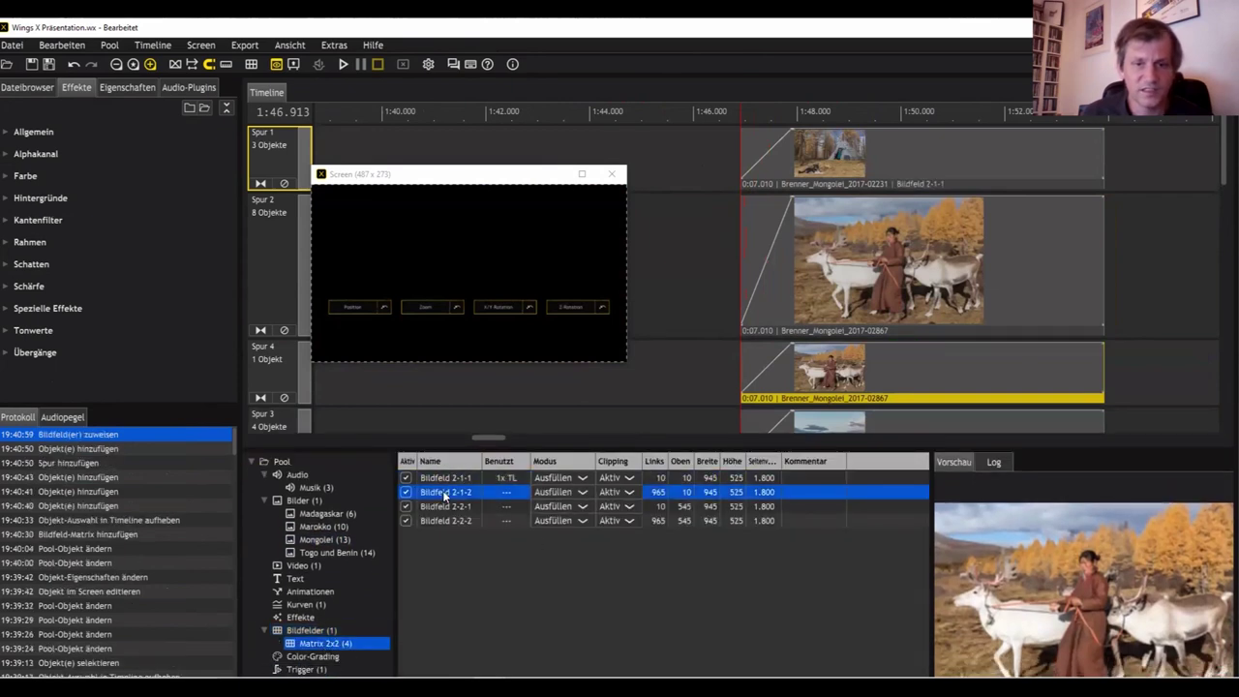
click(791, 256)
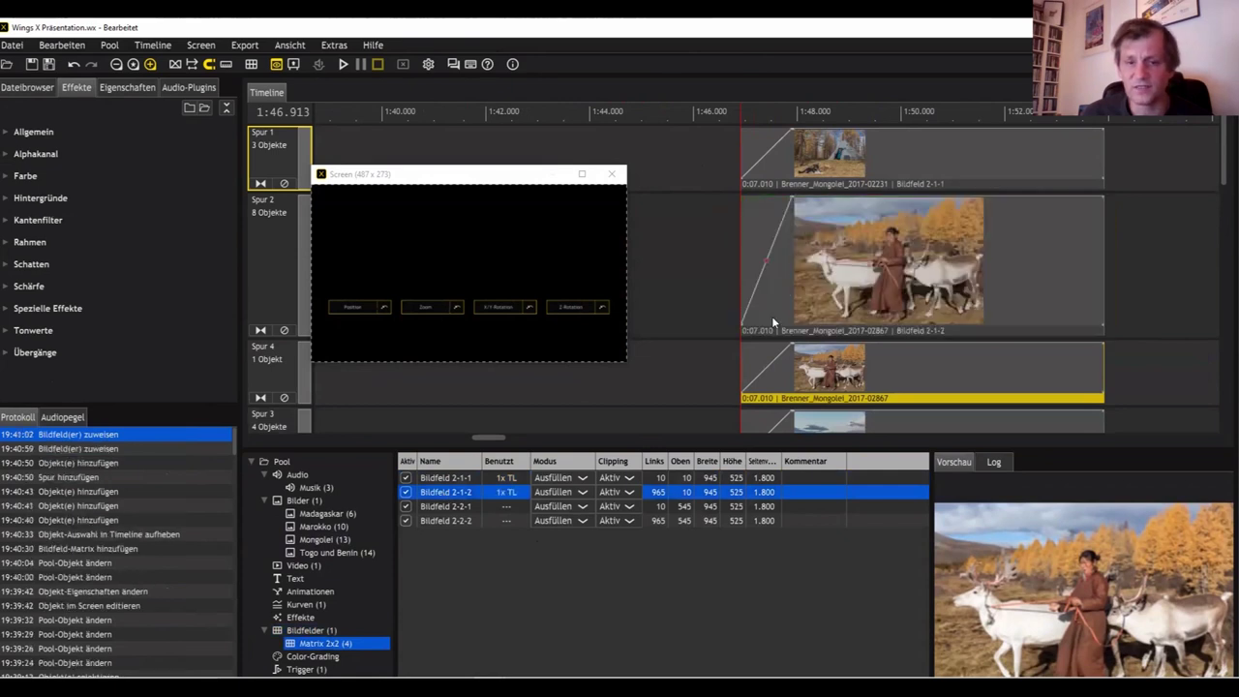
Step: Assign Bildfeld 2-2-1 to image 02867 on Spur 4 and Bildfeld 2-2-2 to image 03072 on Spur 3, previewing the matrix at 1:49.125
click(439, 513)
click(801, 370)
click(439, 519)
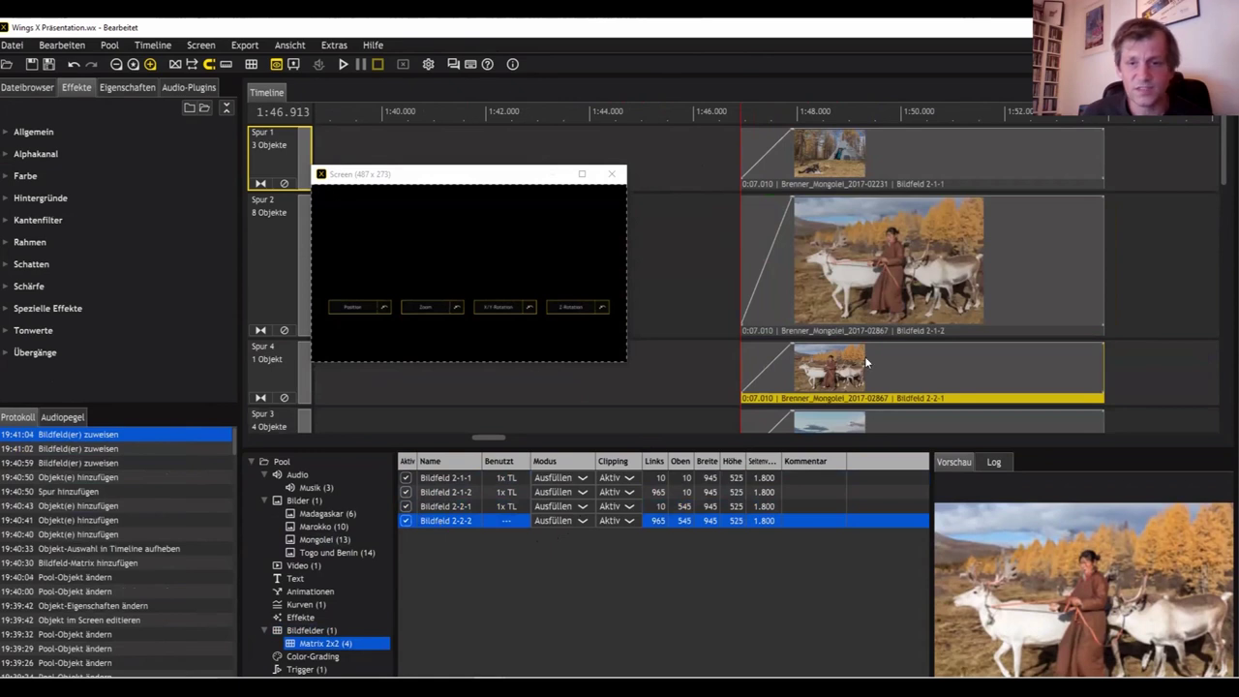
click(856, 283)
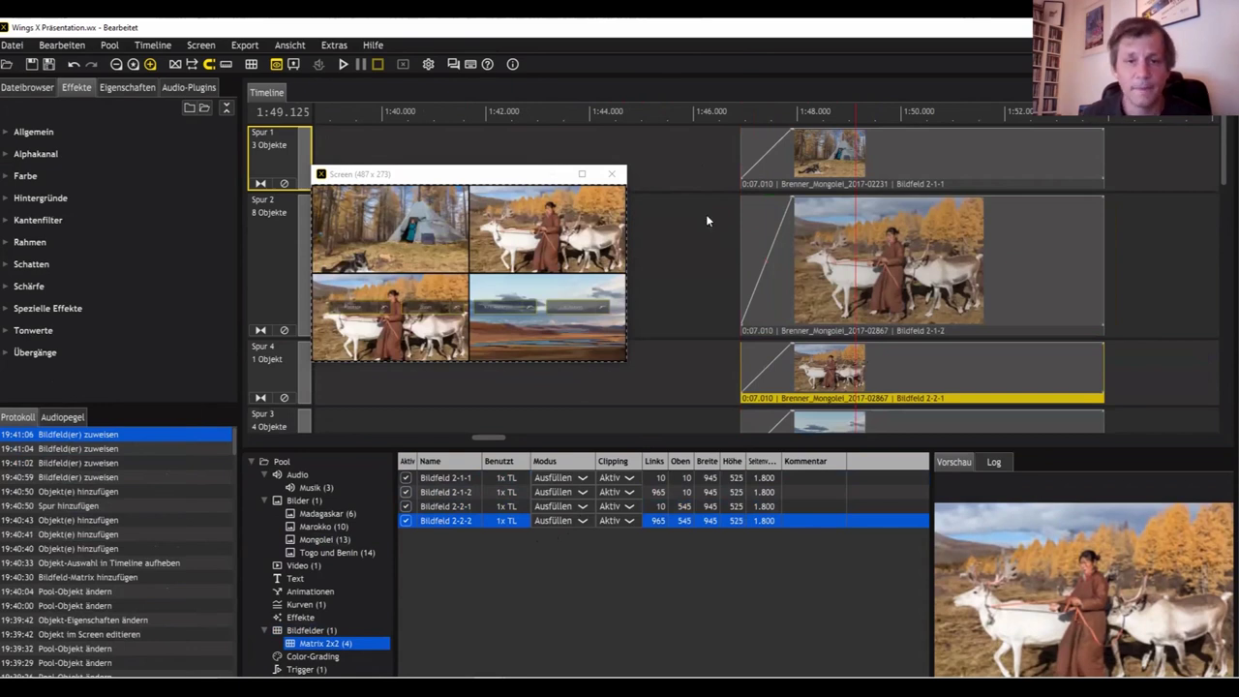
Step: Enlarge the timeline area and move the first Madagaskar boat image from Spur 3 to Spur 2, starting at about 0:42
scroll(701, 221, up, 5)
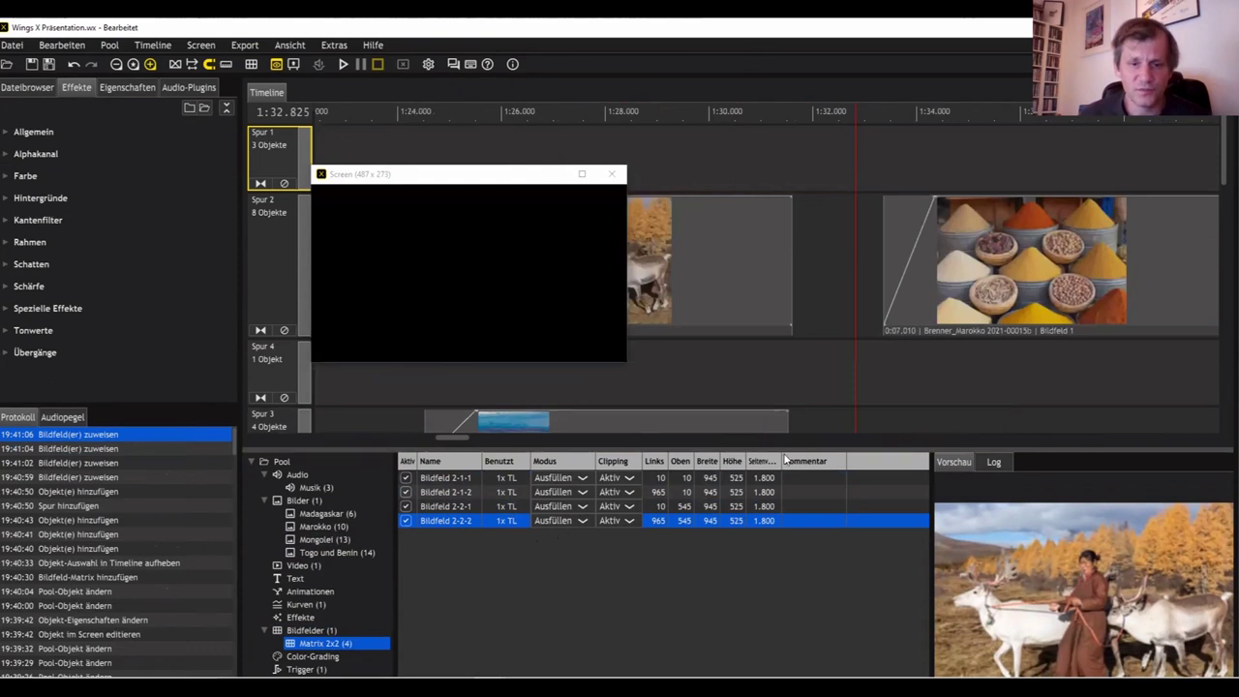
drag(786, 451, 788, 548)
key(space)
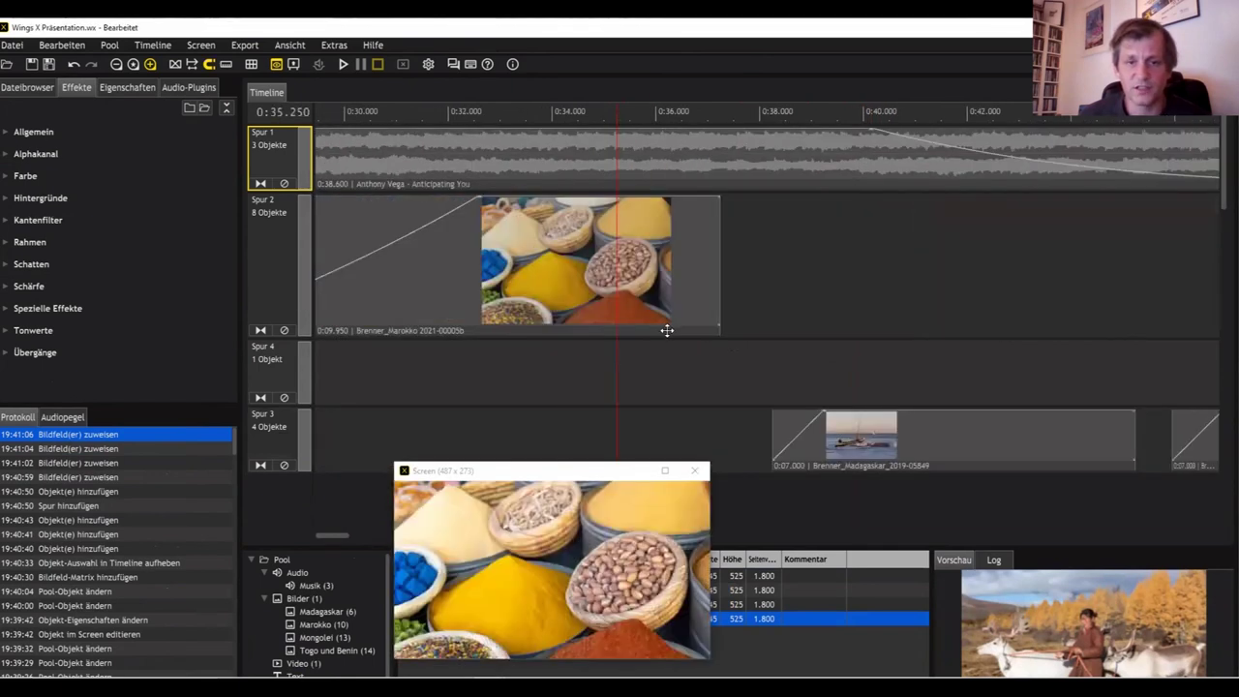
scroll(910, 386, down, 2)
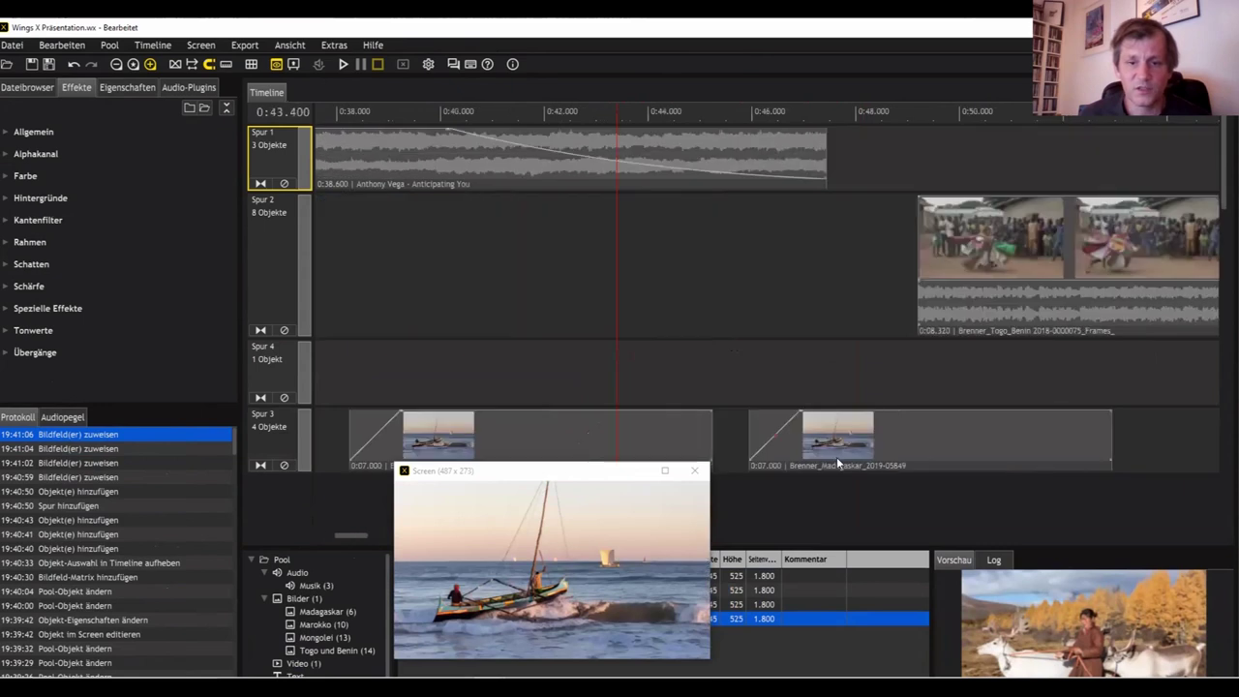
drag(383, 444, 570, 221)
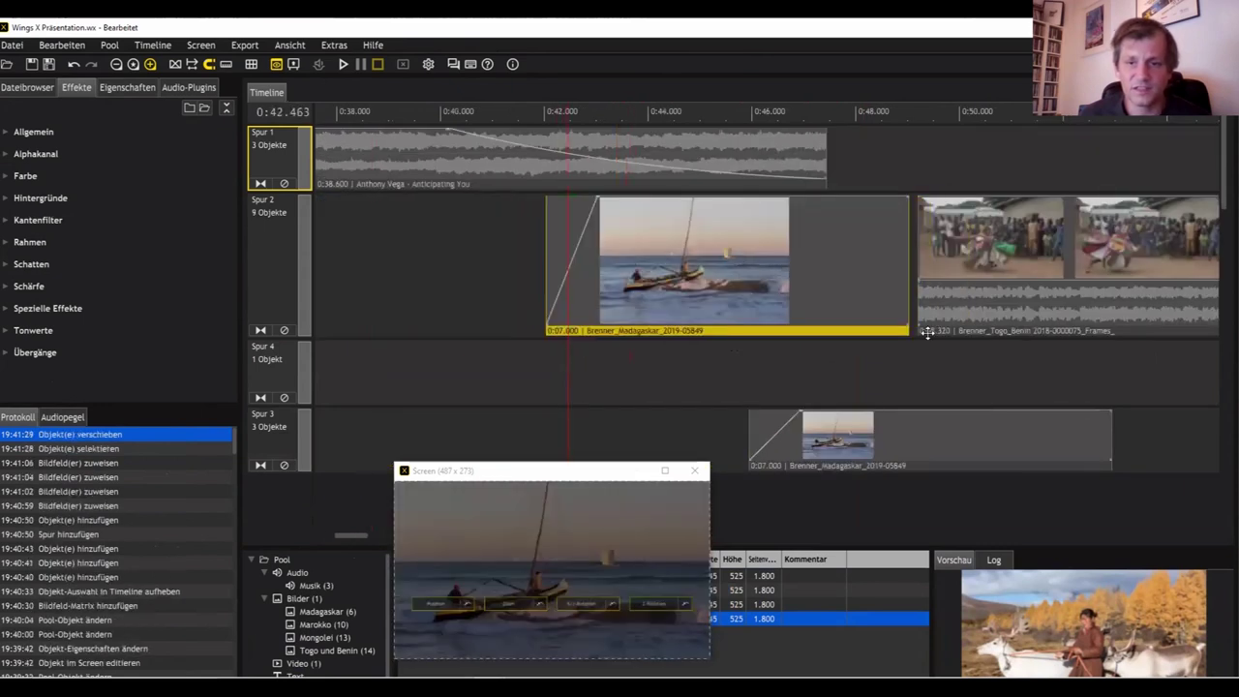
Step: With automatic crossfading enabled, move the Togo-Benin video back over the end of the boat image for a crossfade of about 1.1 s
click(929, 253)
drag(929, 254, 933, 254)
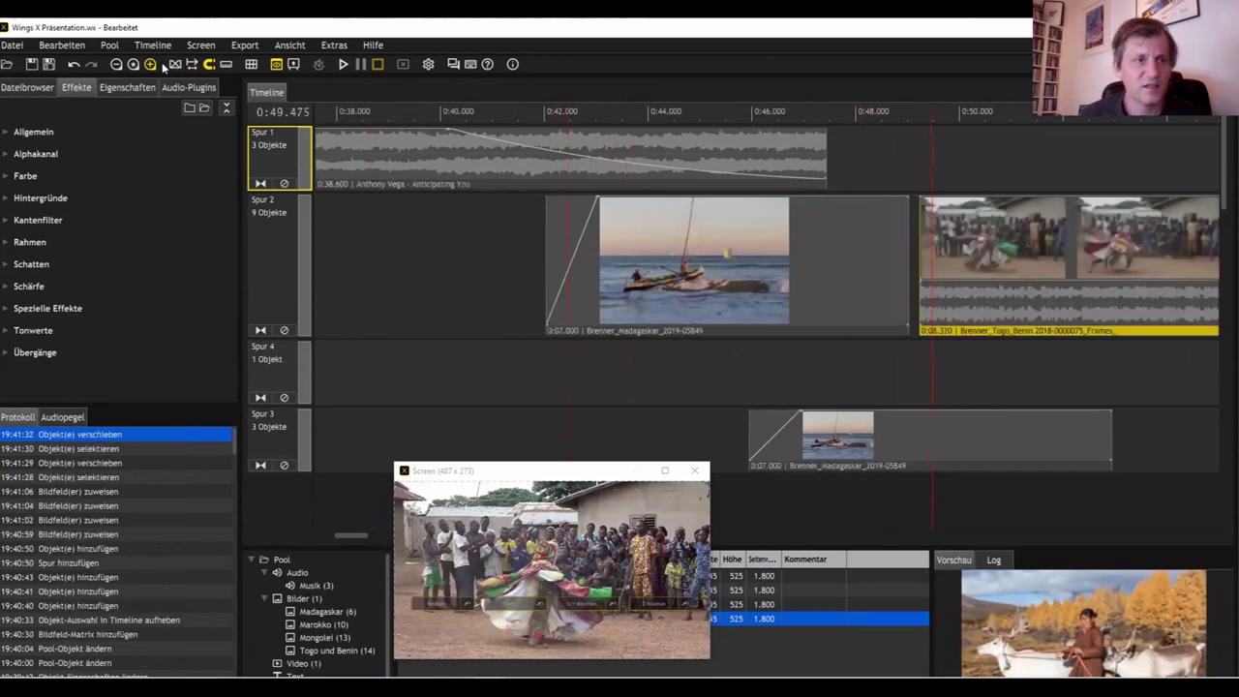
drag(922, 332, 850, 261)
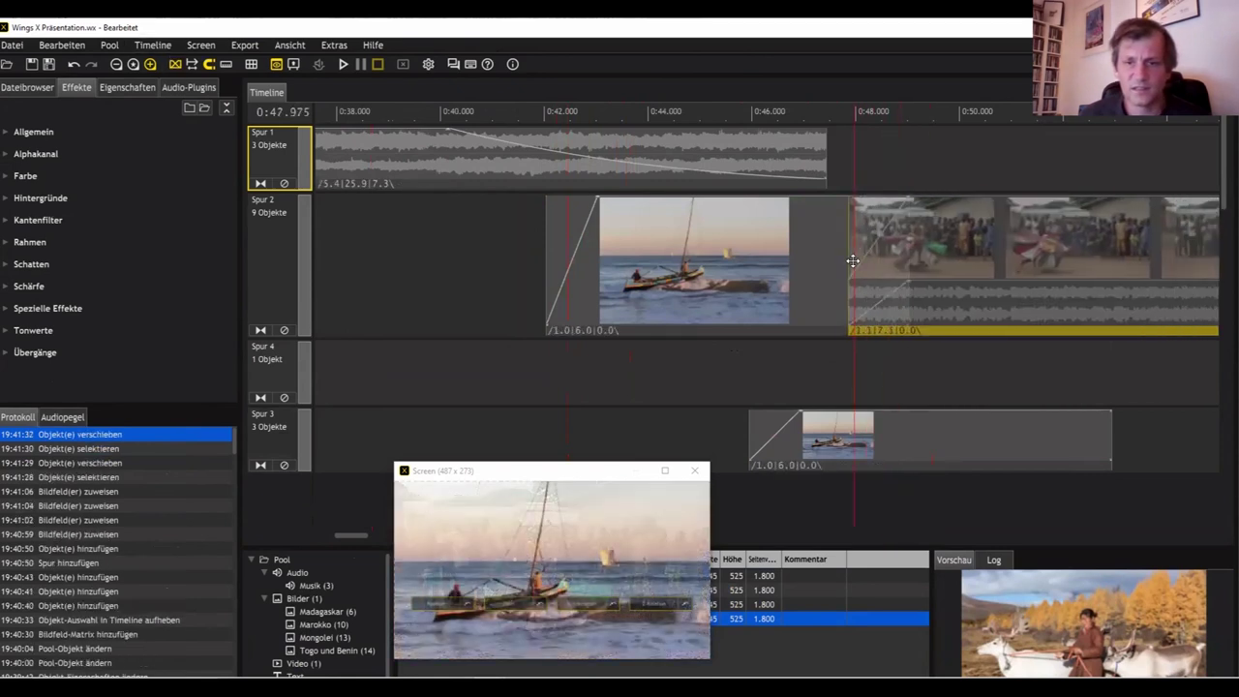
Step: Check the crossfade from the boat image to the Togo-Benin video at several positions between about 0:47 and 0:49
click(844, 157)
click(907, 150)
click(839, 167)
click(880, 156)
click(909, 148)
click(848, 165)
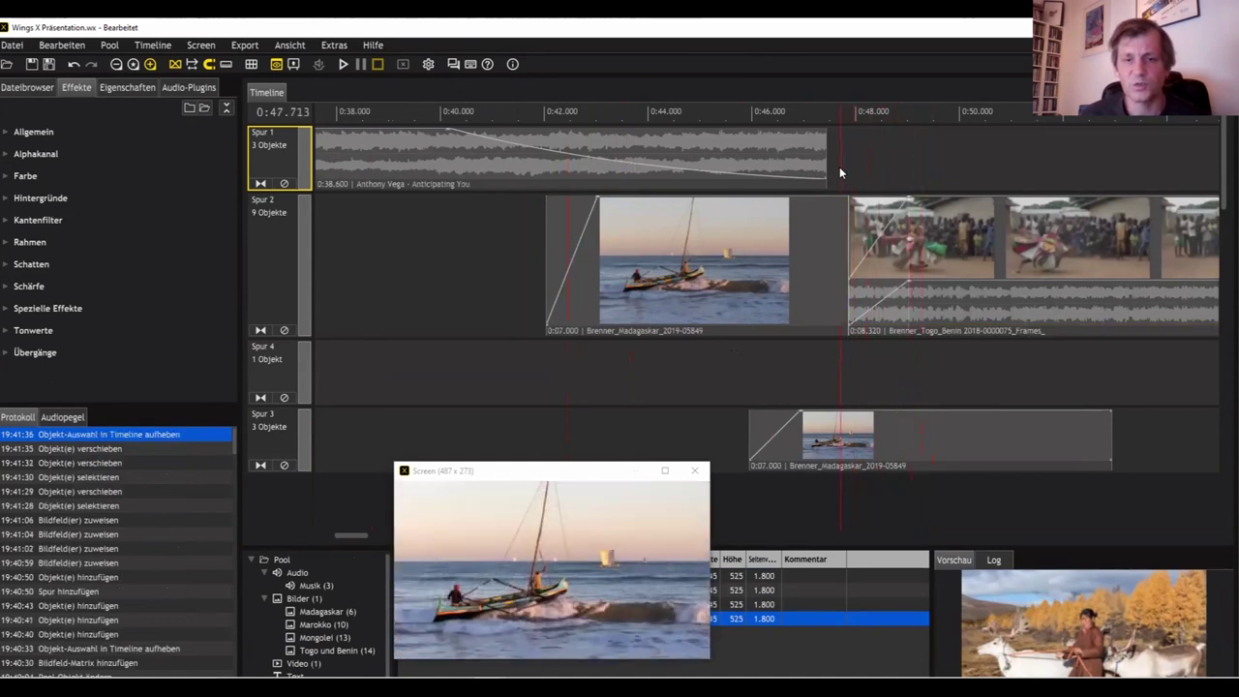
click(914, 155)
click(820, 171)
click(917, 154)
click(845, 171)
click(903, 155)
click(845, 167)
click(908, 155)
click(887, 171)
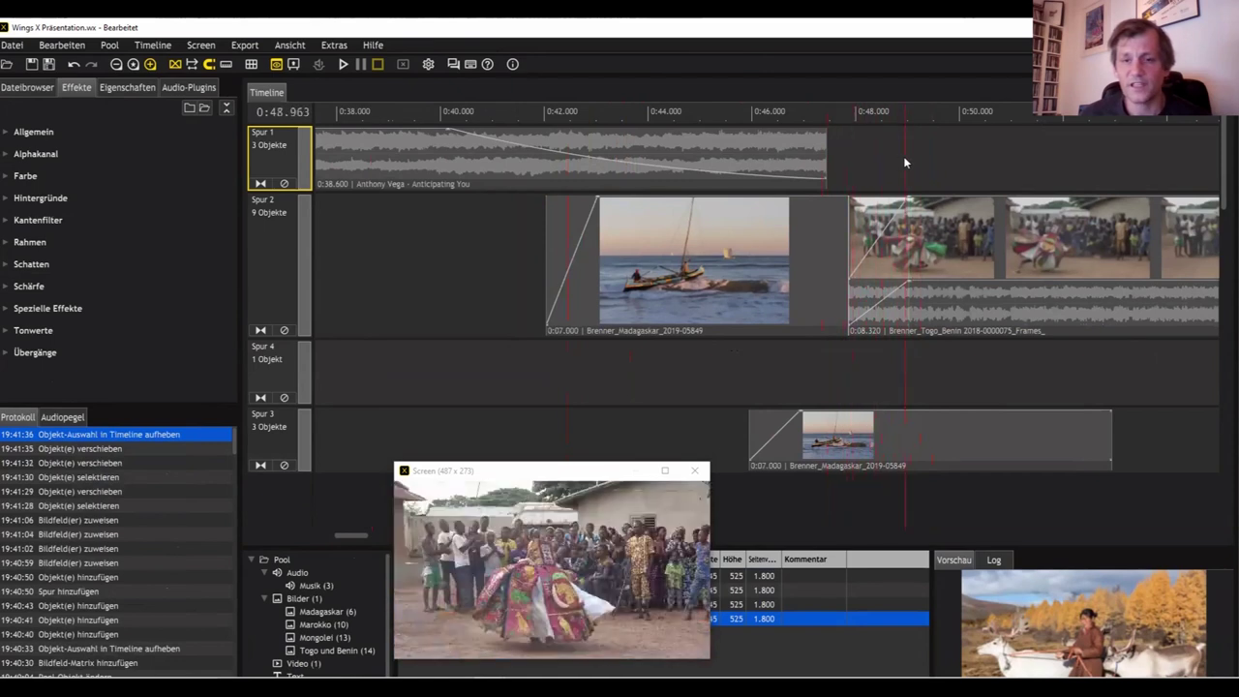
click(821, 180)
click(857, 174)
click(895, 175)
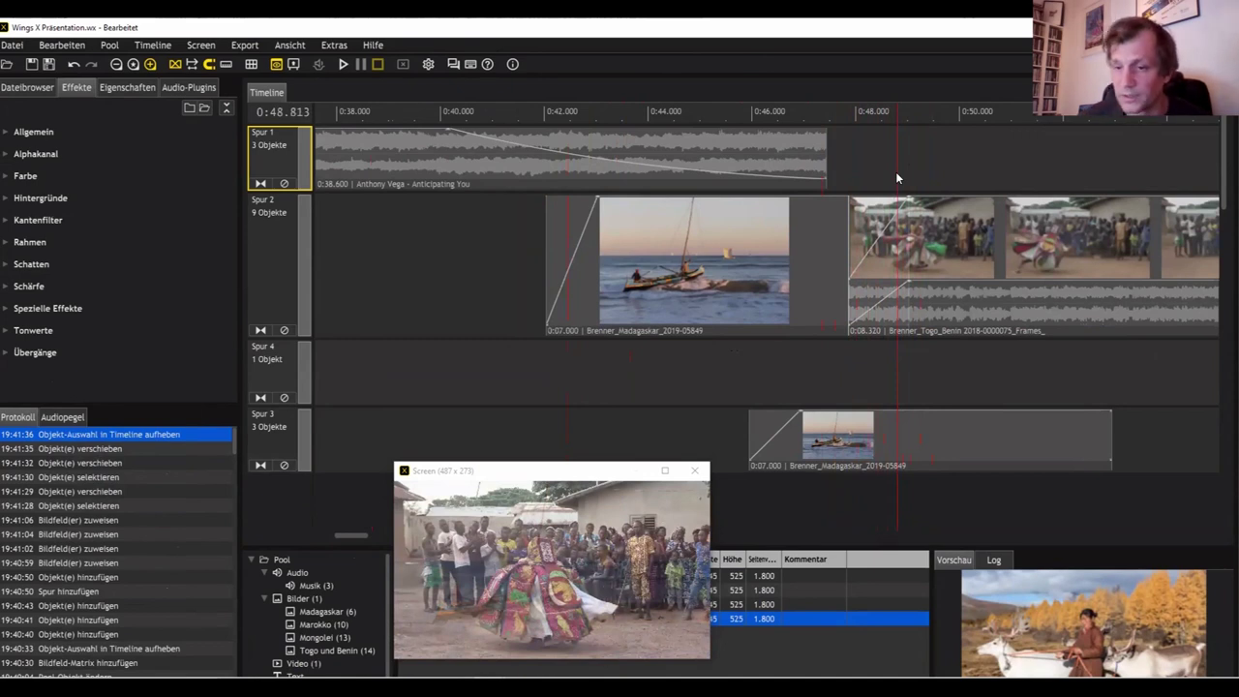
Step: Add a new track above Spur 1 and activate marker entry on it
right_click(270, 151)
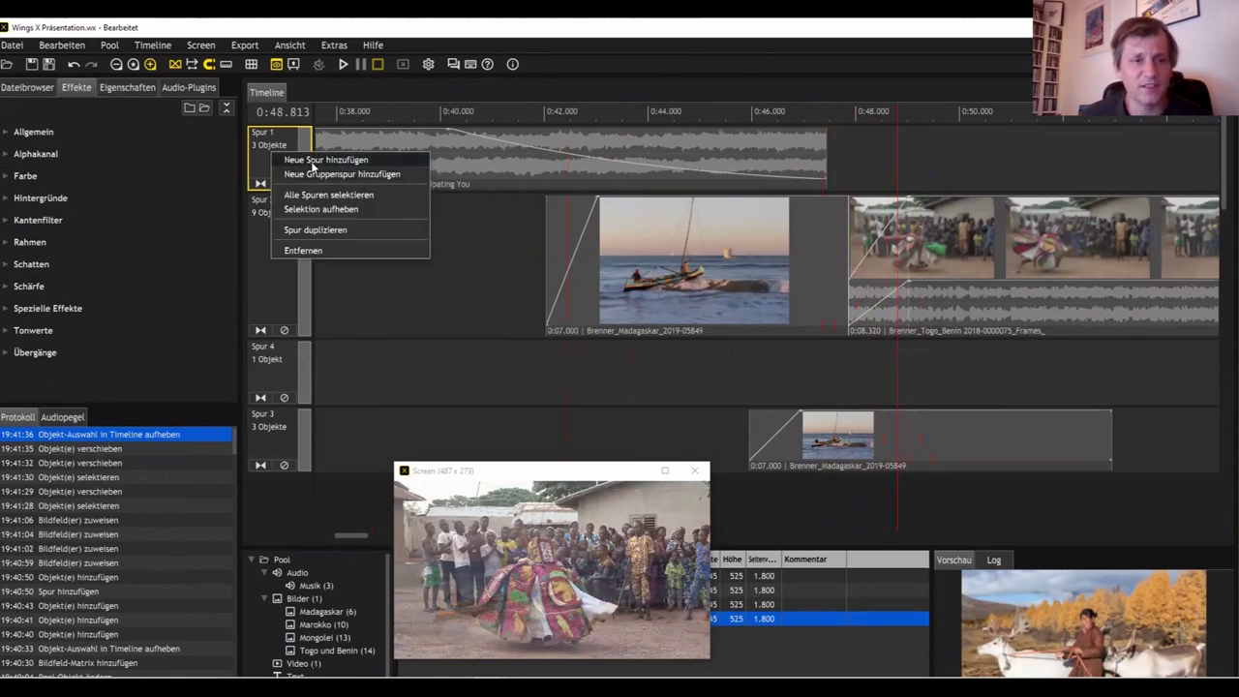
click(311, 161)
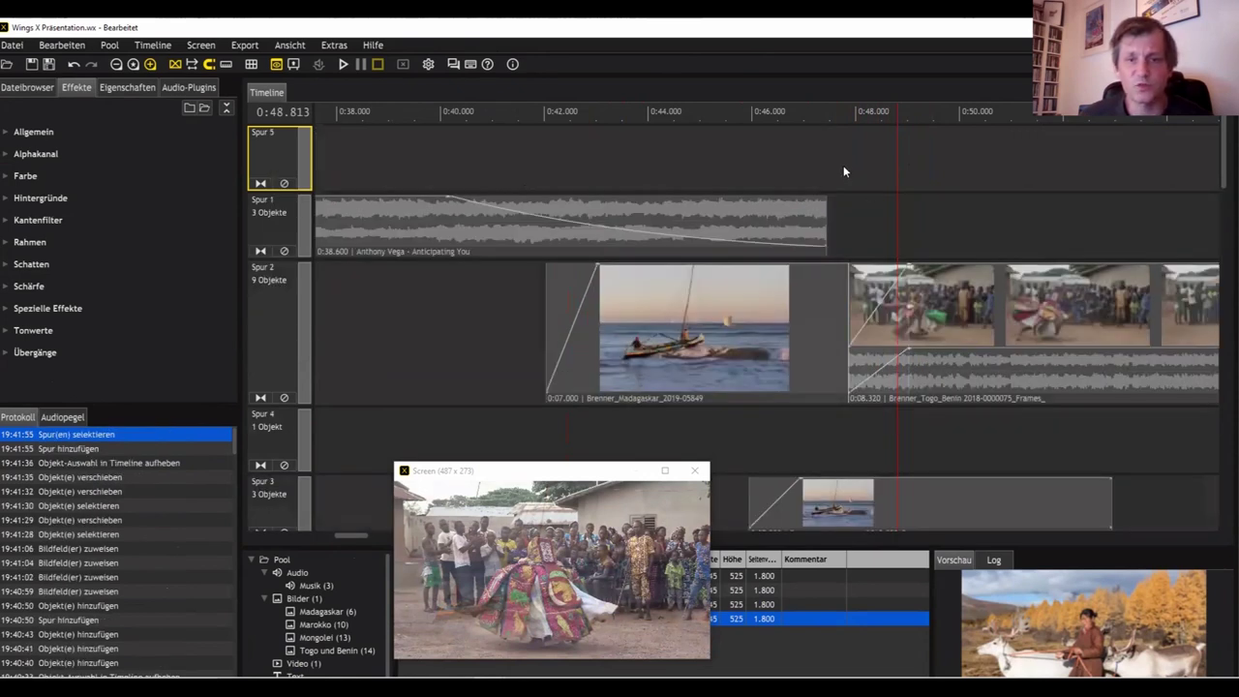
click(259, 183)
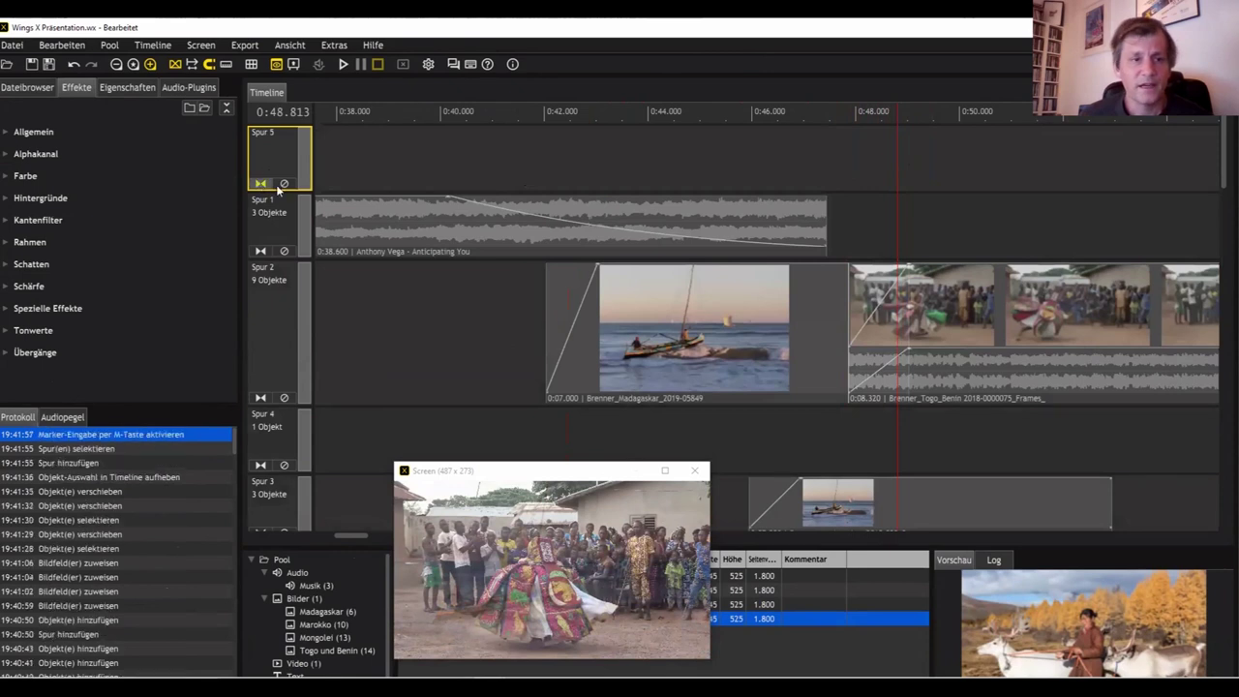
Step: Place a trial marker on the new track at 0:47.700, shift it slightly earlier and delete it
click(846, 161)
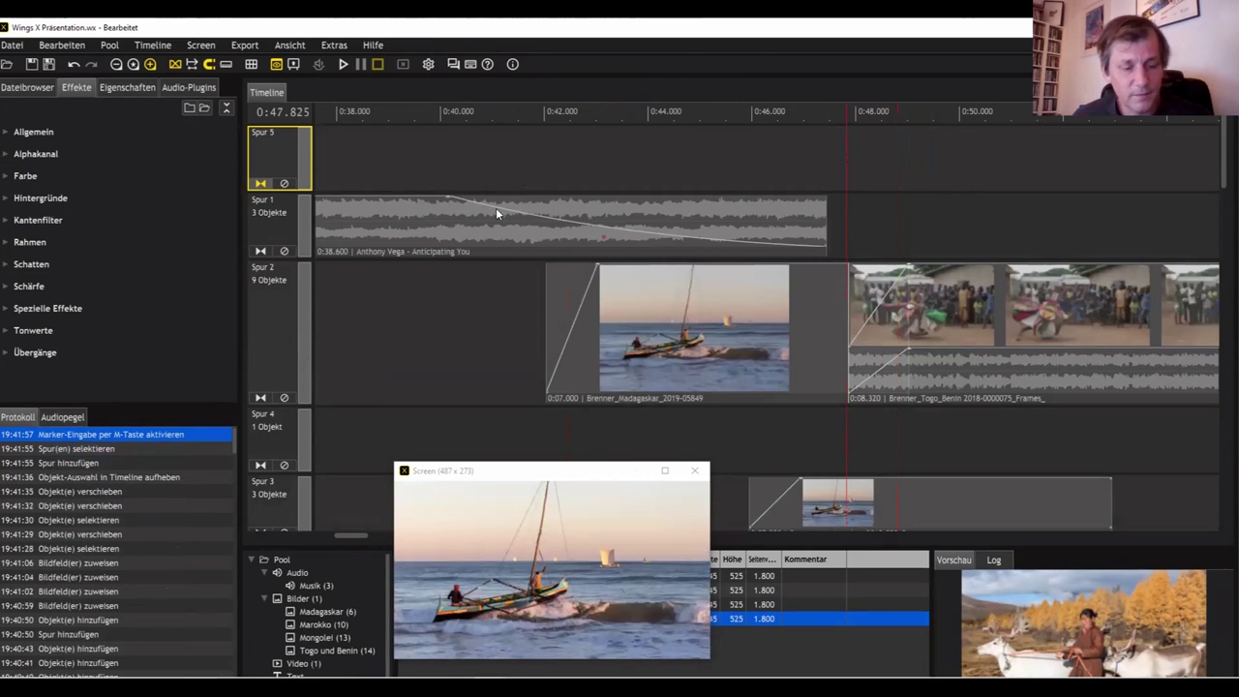
click(839, 158)
key(m)
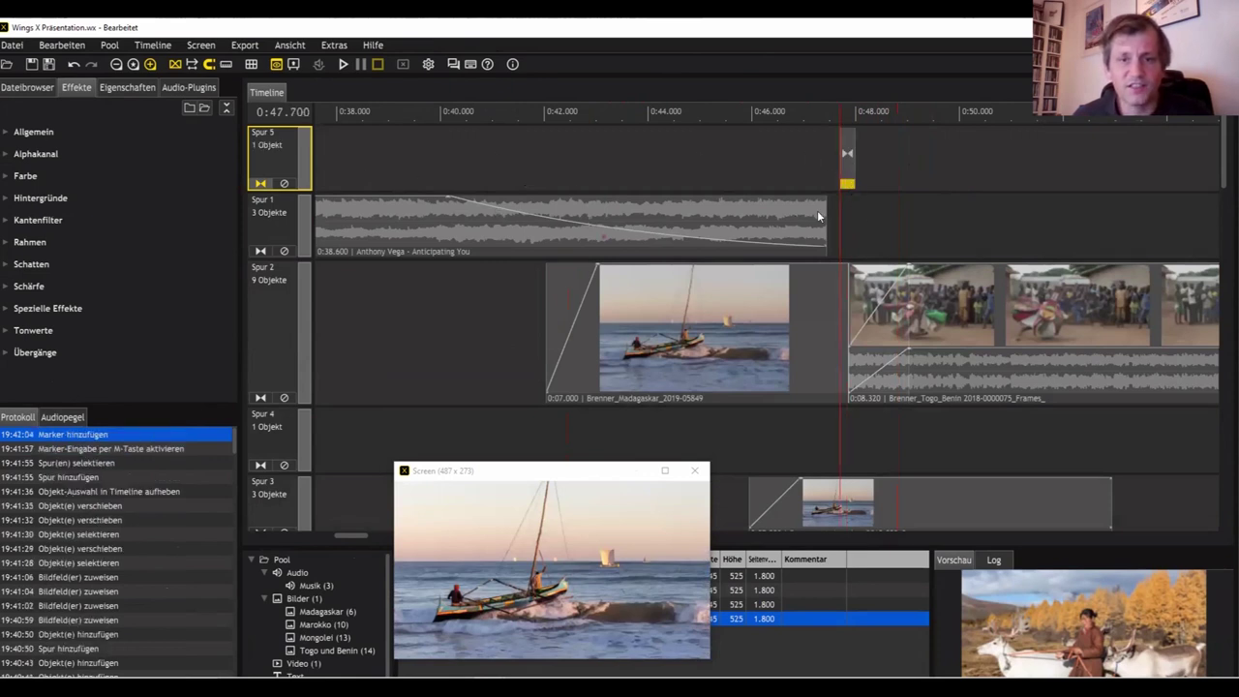
mouse_move(844, 182)
mouse_down()
mouse_move(824, 182)
mouse_move(838, 183)
mouse_up()
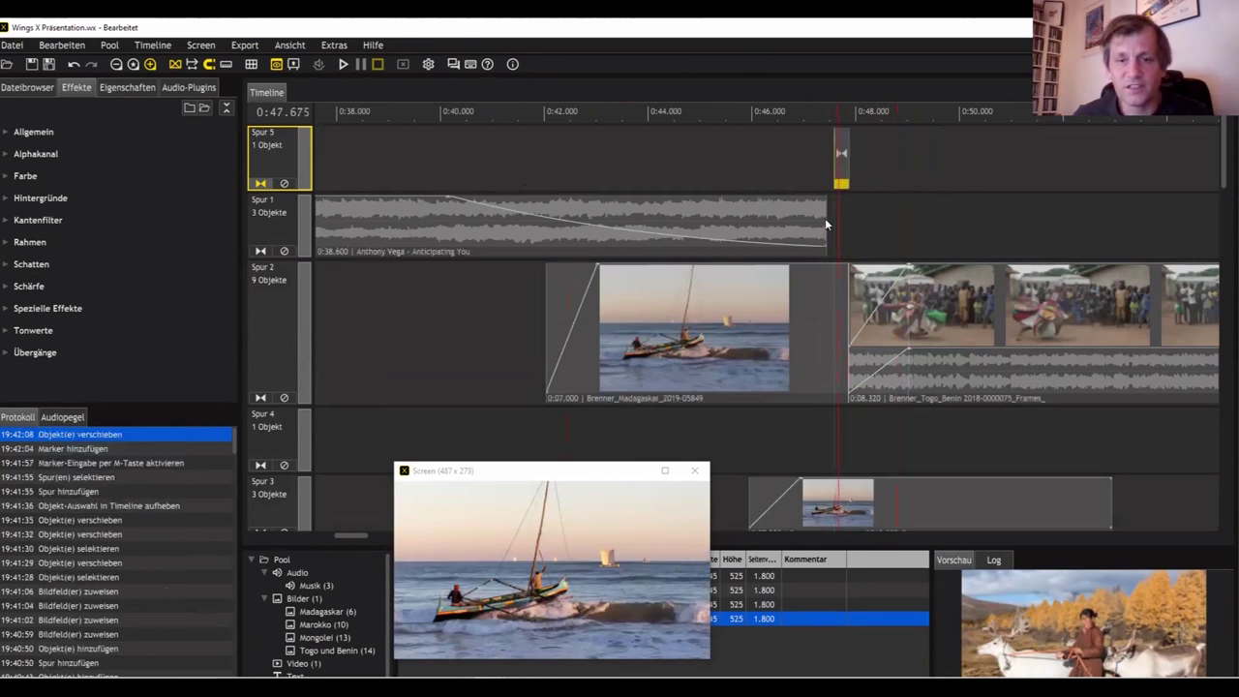
key(Delete)
Step: Add a pause marker on the empty marker track at 0:47.675, just before the video, and reduce that track's height by about half
click(844, 164)
click(838, 166)
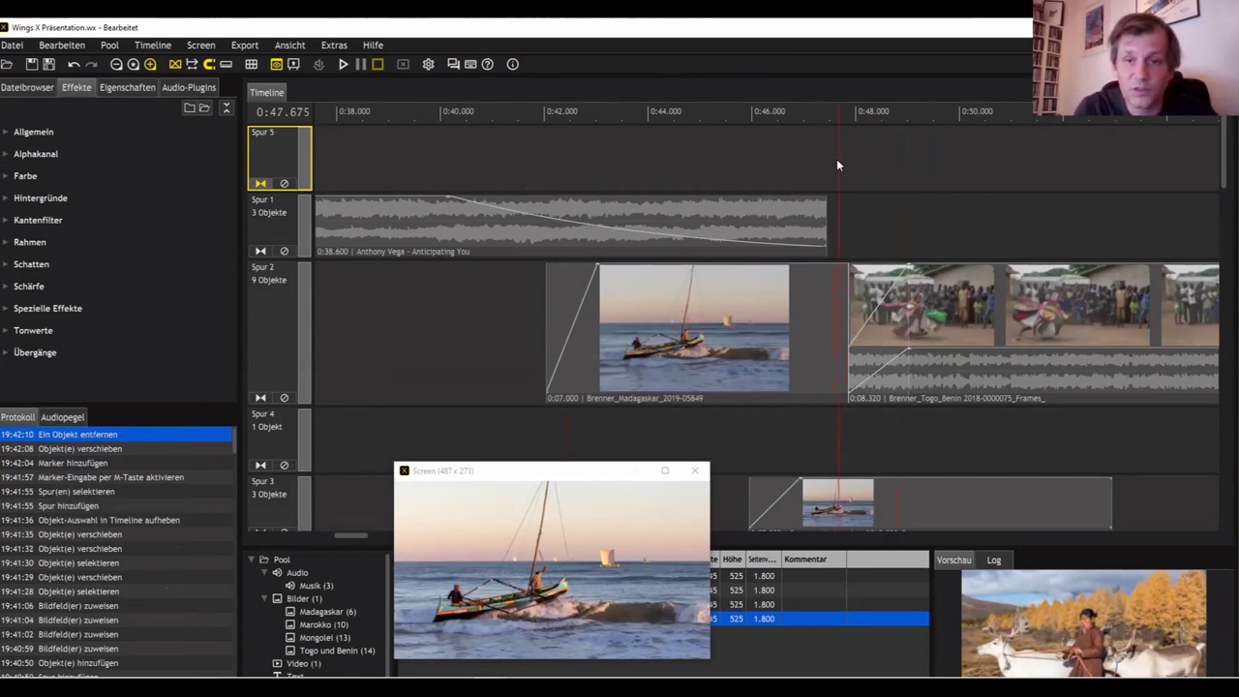
key(Insert)
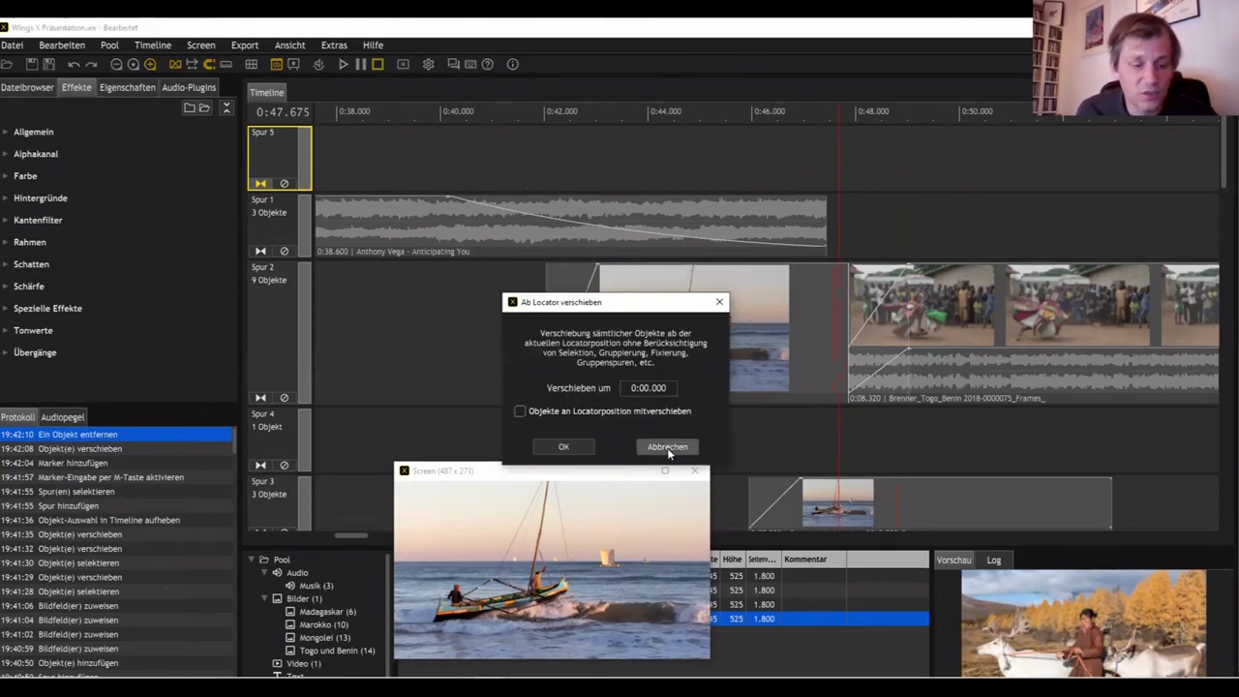
click(666, 446)
key(m)
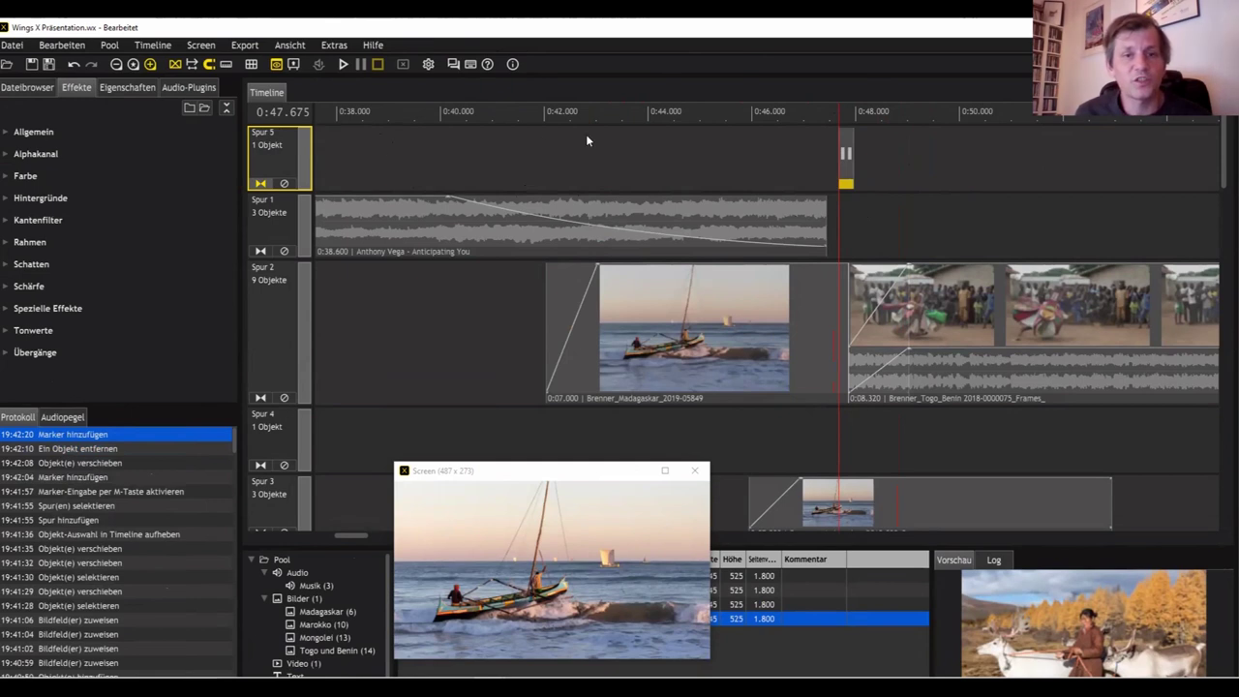
key(space)
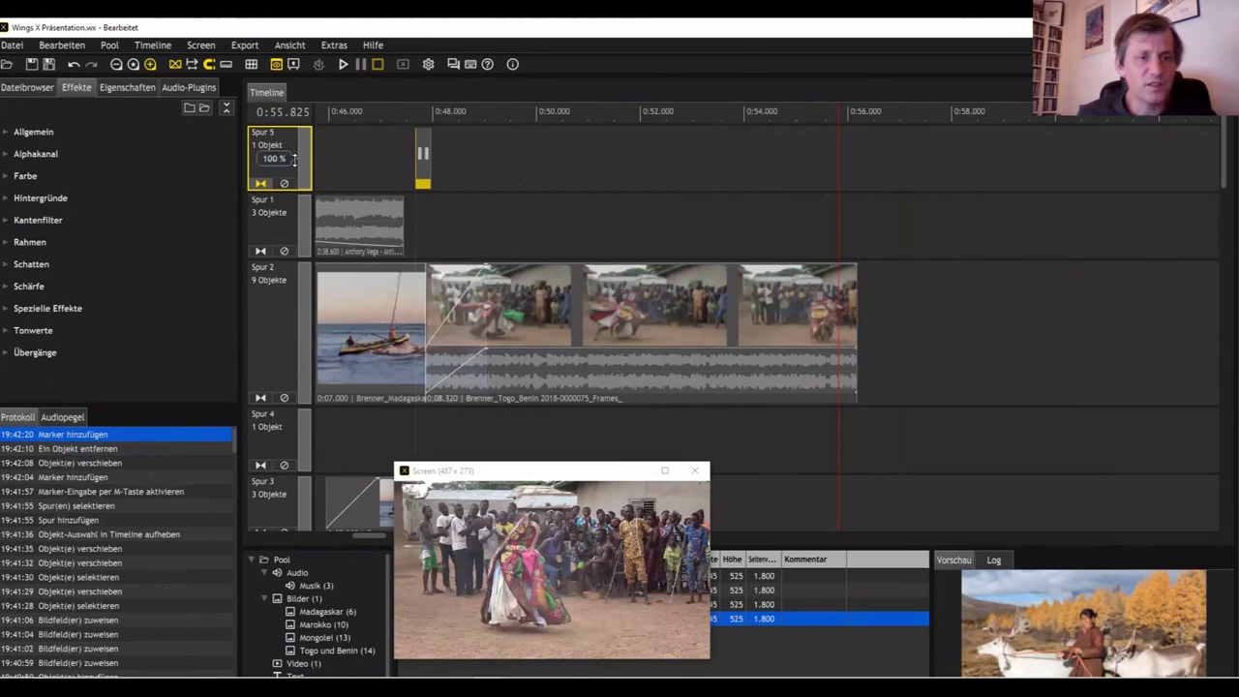
drag(277, 190, 279, 160)
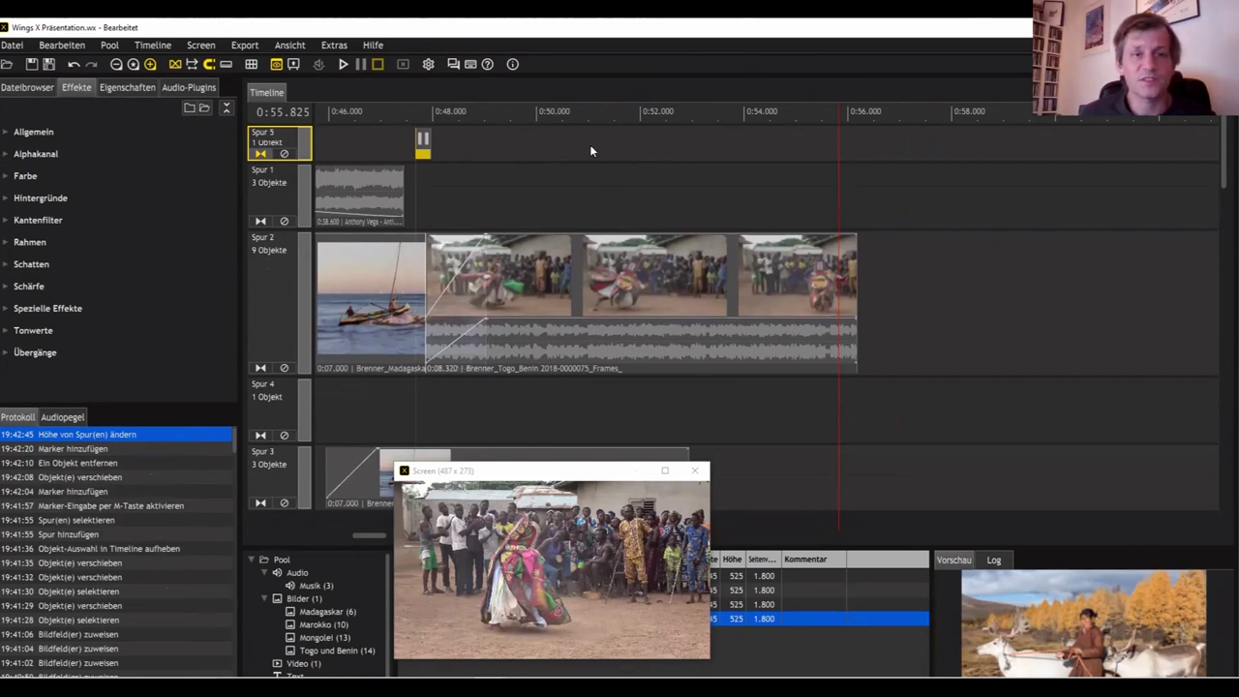
Step: Clear the timeline selection, move the floating Screen window up over the timeline and enlarge the pool area
scroll(765, 173, down, 10)
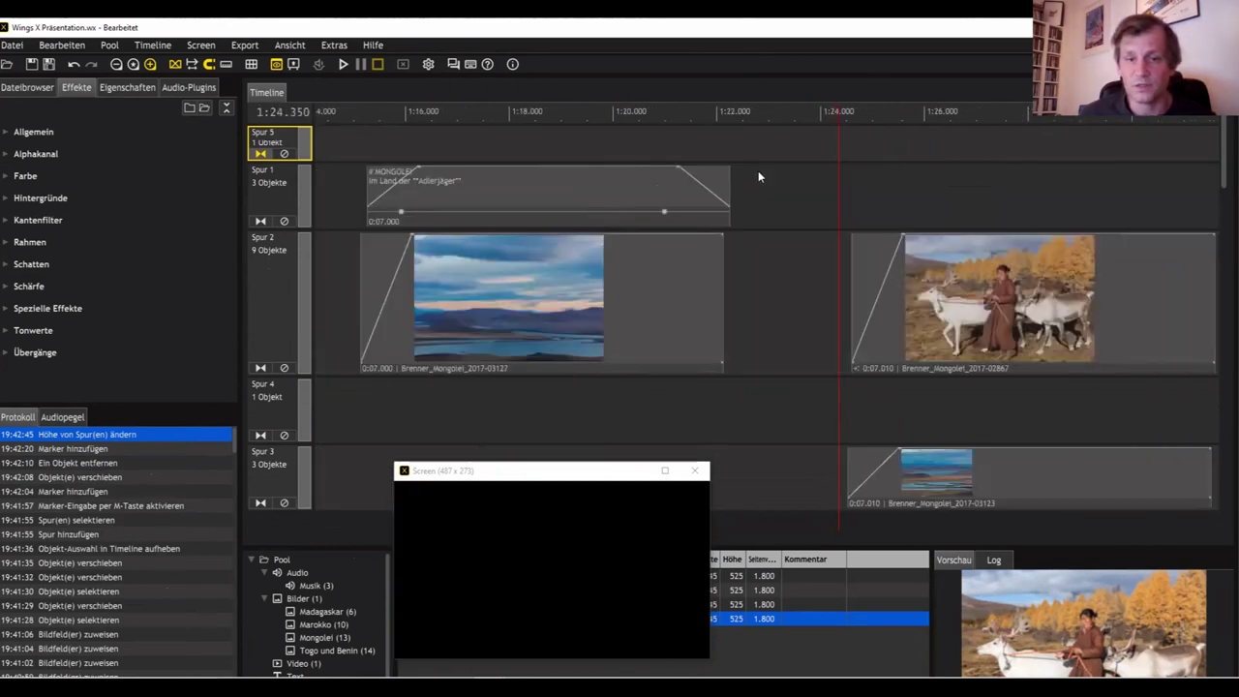
scroll(755, 179, down, 3)
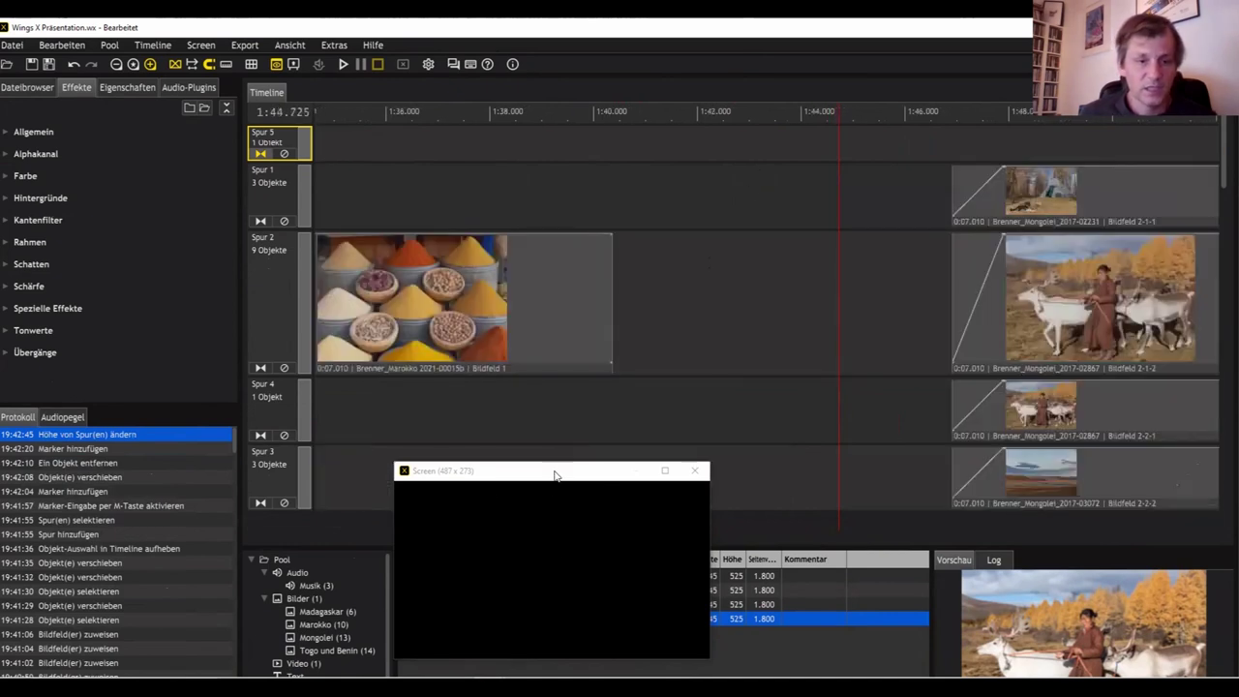
click(392, 162)
scroll(456, 219, up, 4)
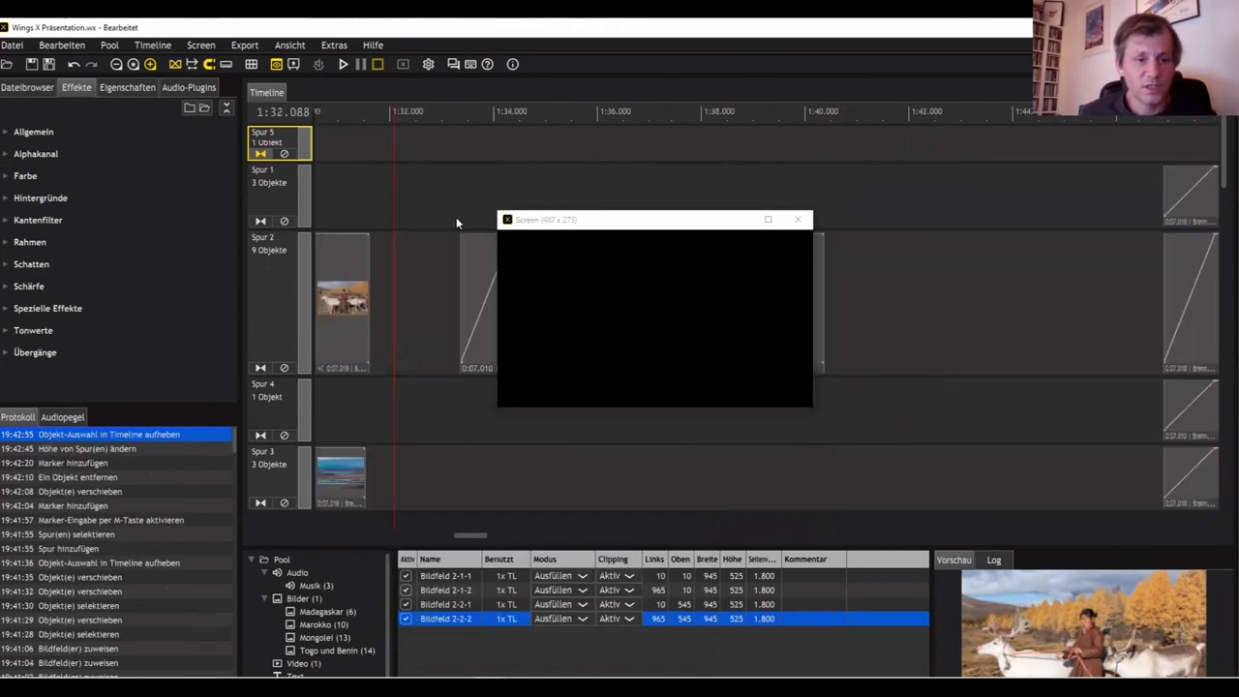
drag(364, 538, 368, 446)
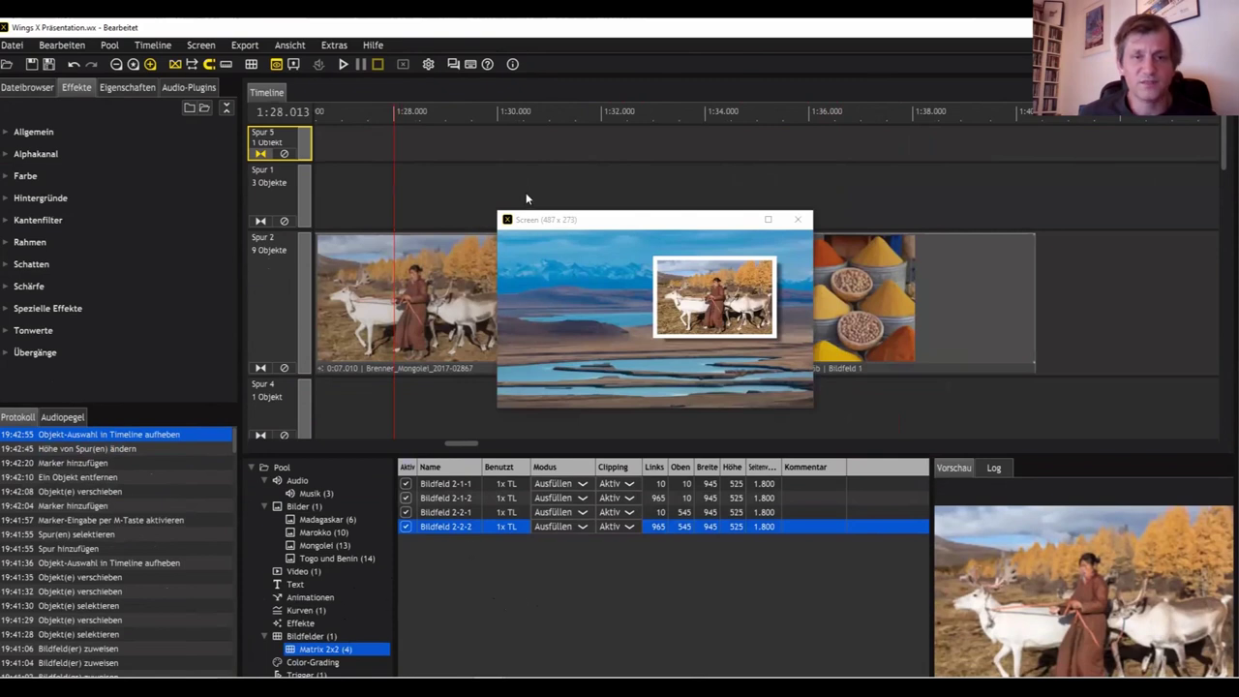
Step: Place the locator at 2:02.225 in the empty stretch after the matrix images and show the Togo und Benin images in the pool
scroll(543, 192, down, 6)
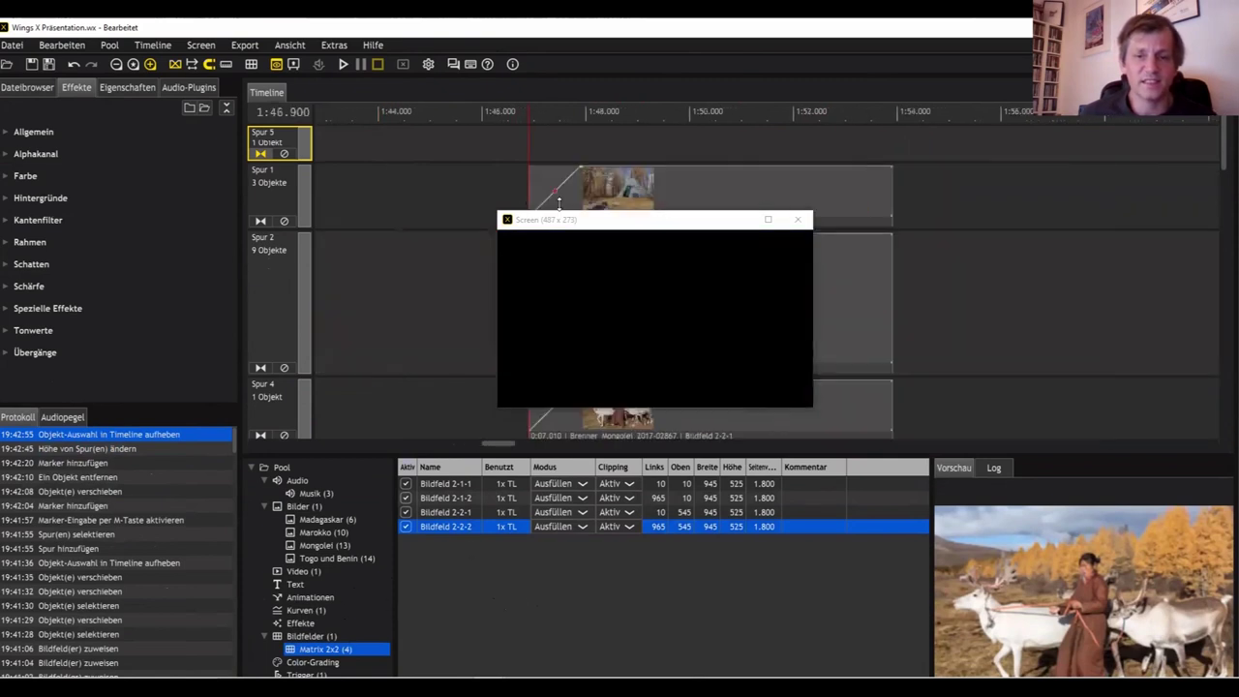
scroll(559, 201, down, 2)
click(896, 235)
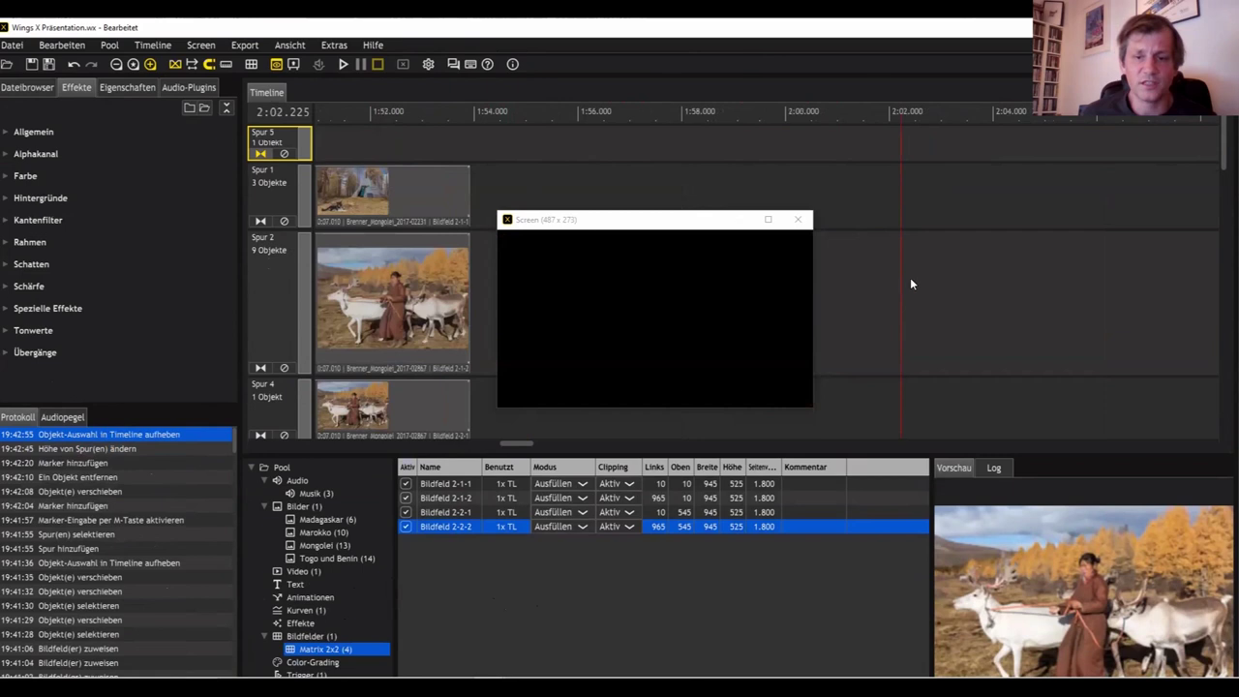
click(322, 559)
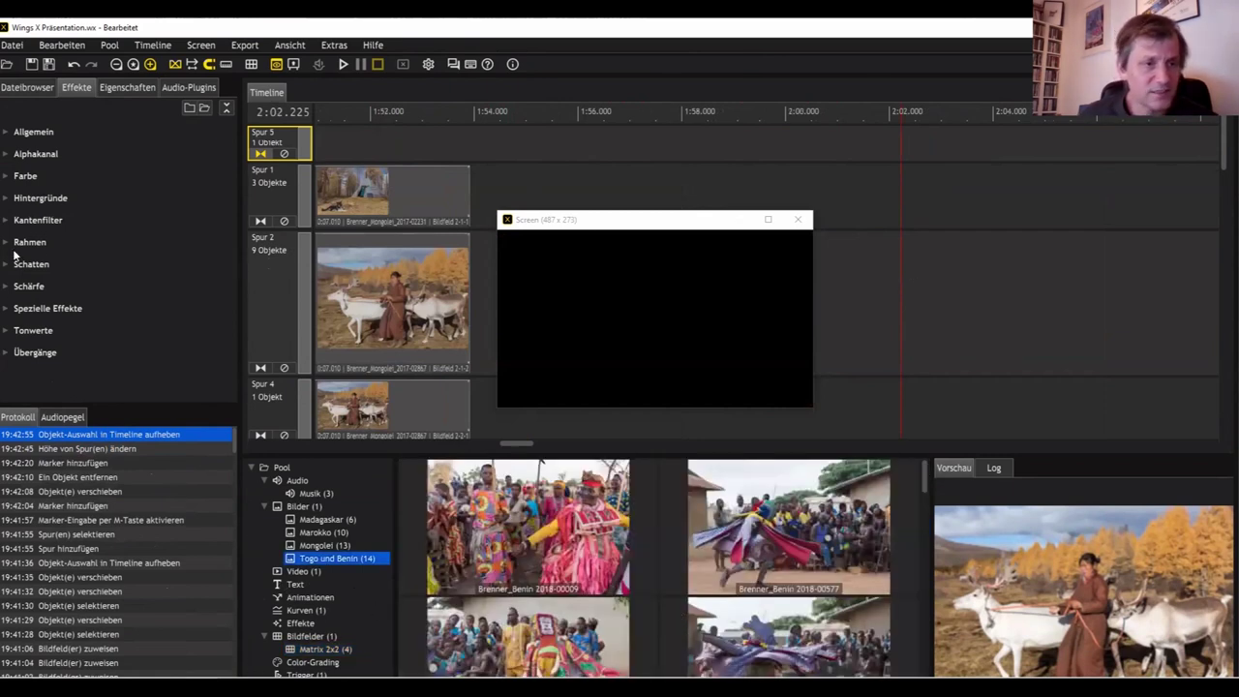
Step: Add the Landkarten folder from the Wings X Kurs directory to the Bilder section of the pool
click(22, 89)
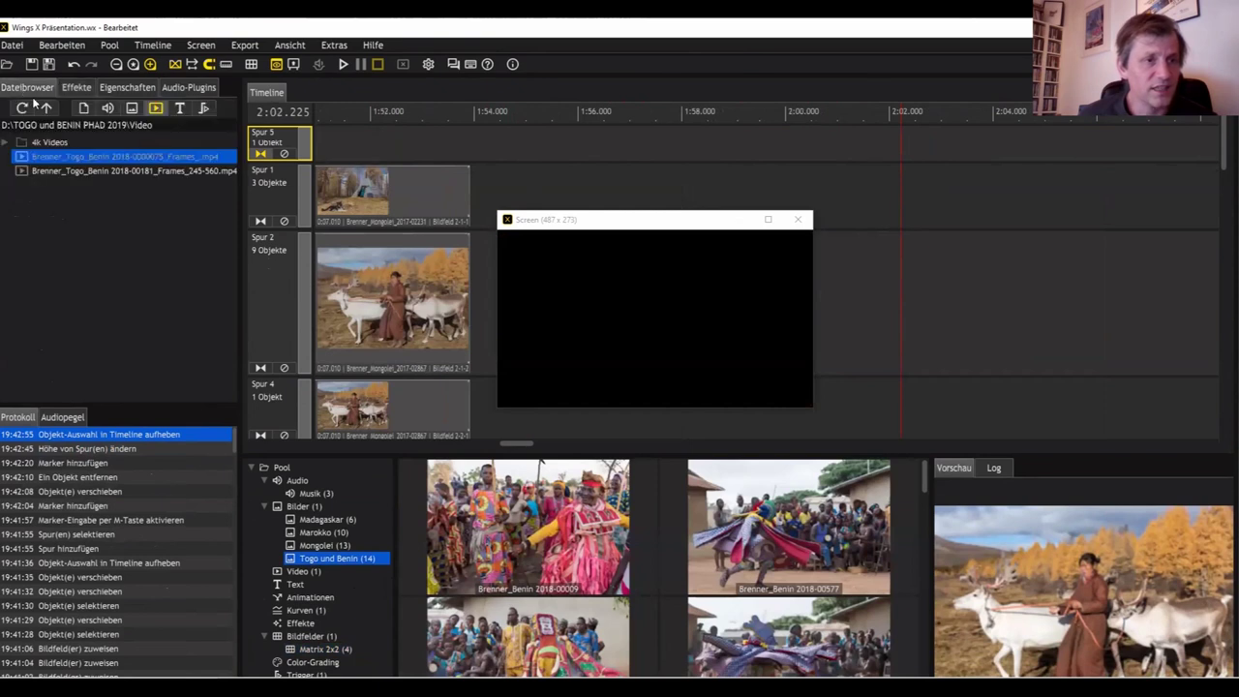
click(133, 108)
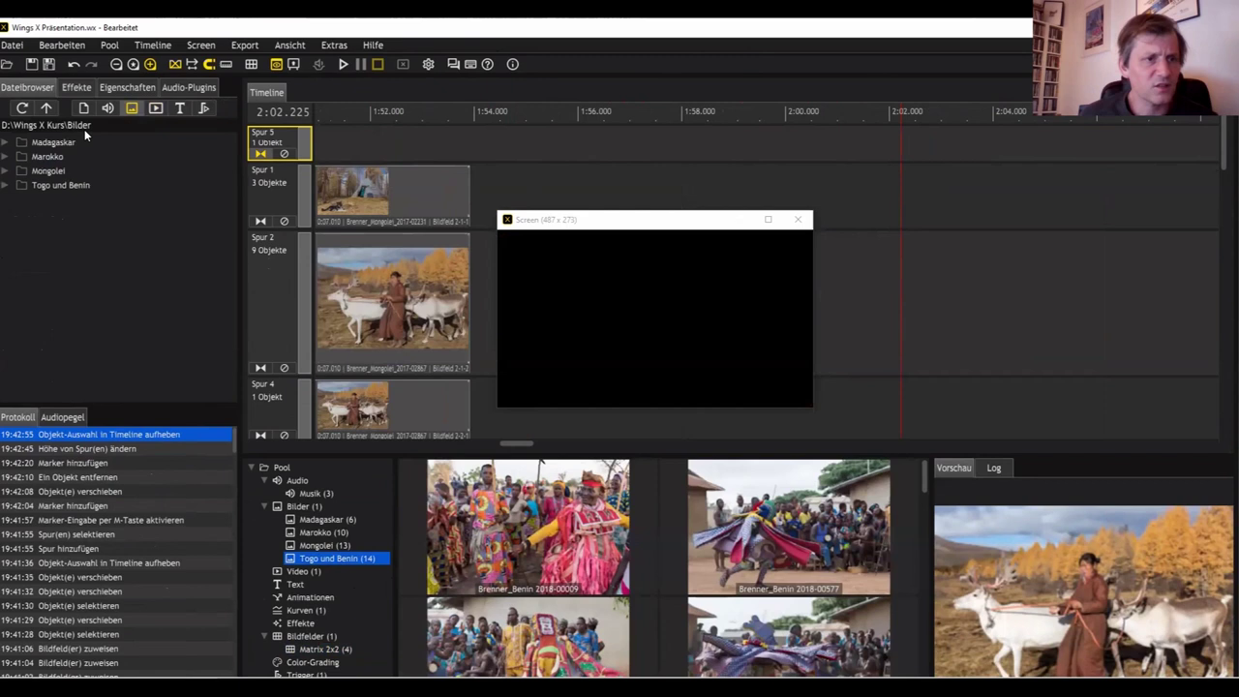
click(45, 109)
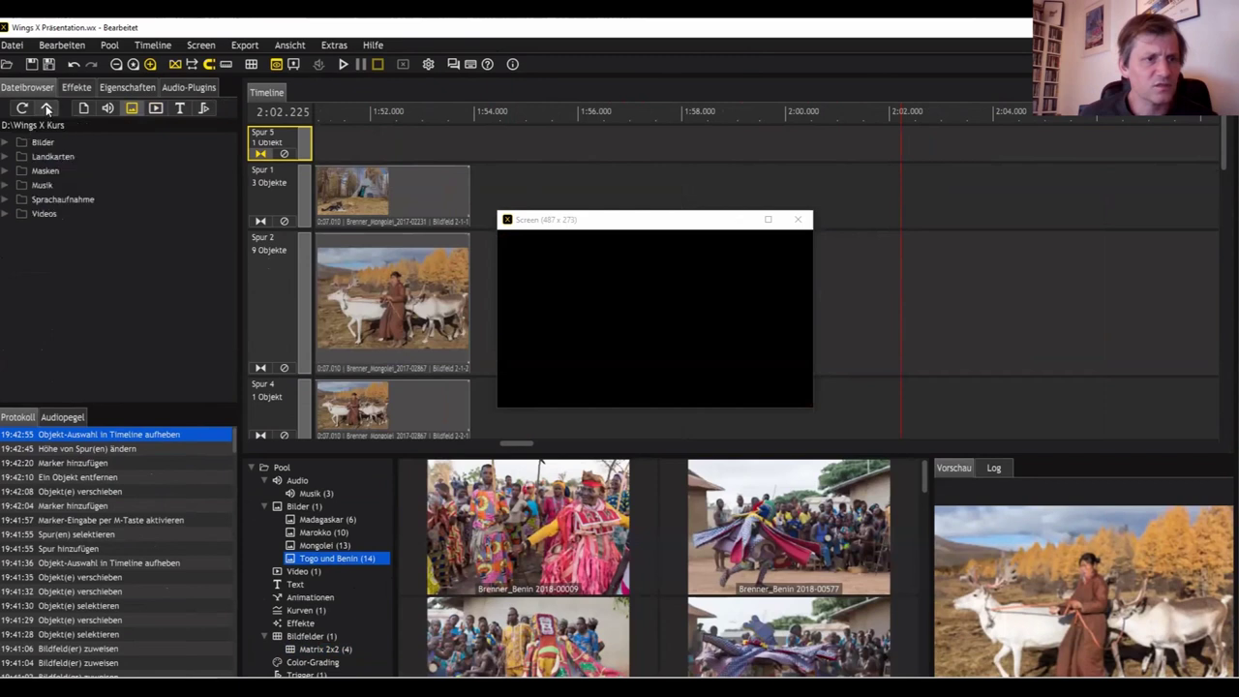
click(51, 157)
drag(303, 511, 334, 573)
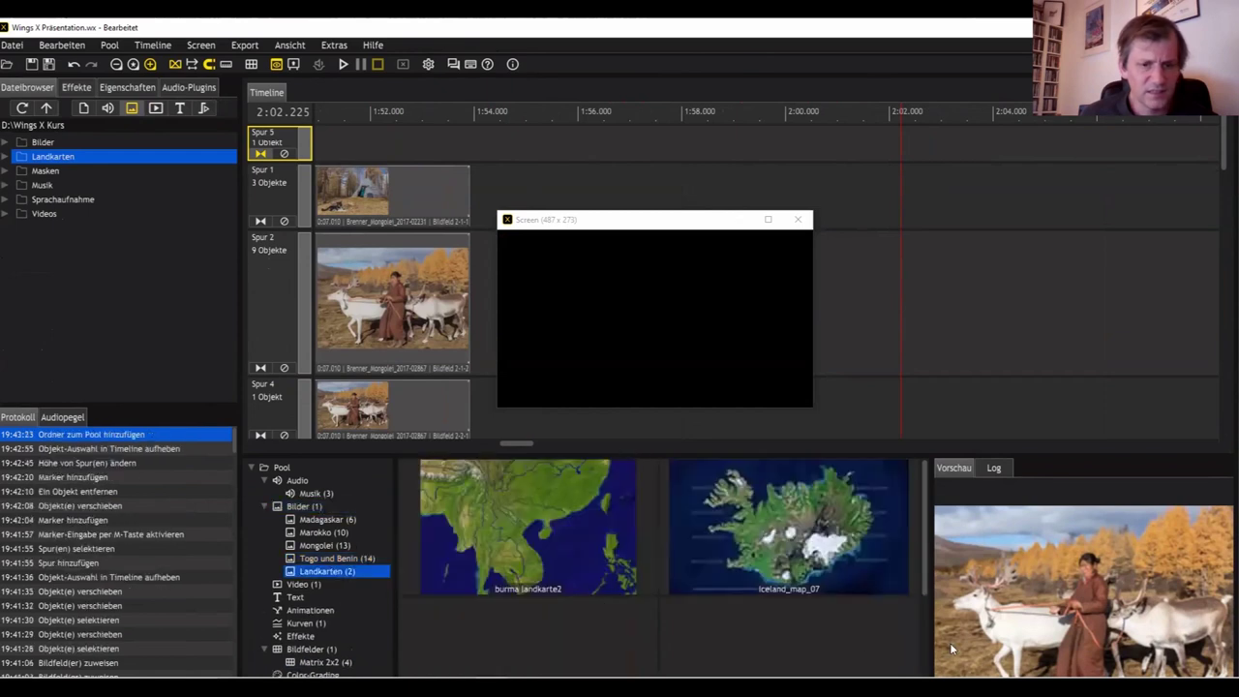
Step: Place the burma landkarte2 image on Spur 2 after the matrix images, shift it slightly earlier and set the locator to 2:01.625
click(534, 548)
drag(840, 303, 874, 254)
click(926, 373)
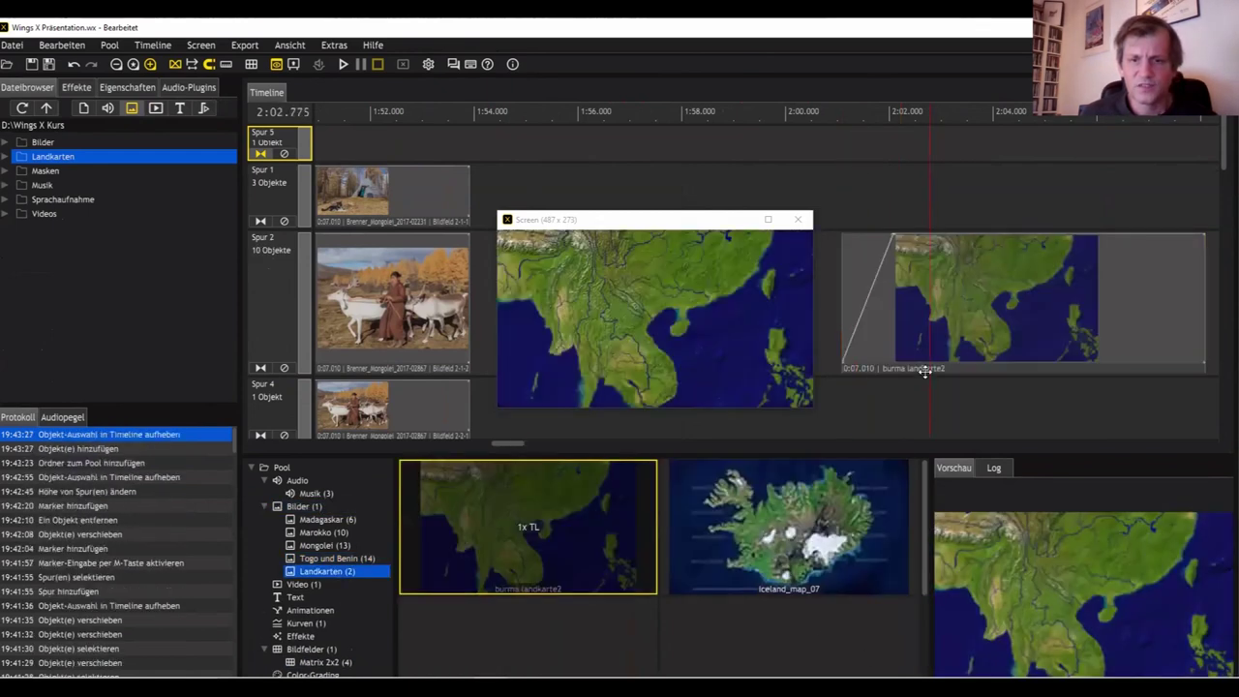
drag(925, 372, 883, 373)
click(878, 190)
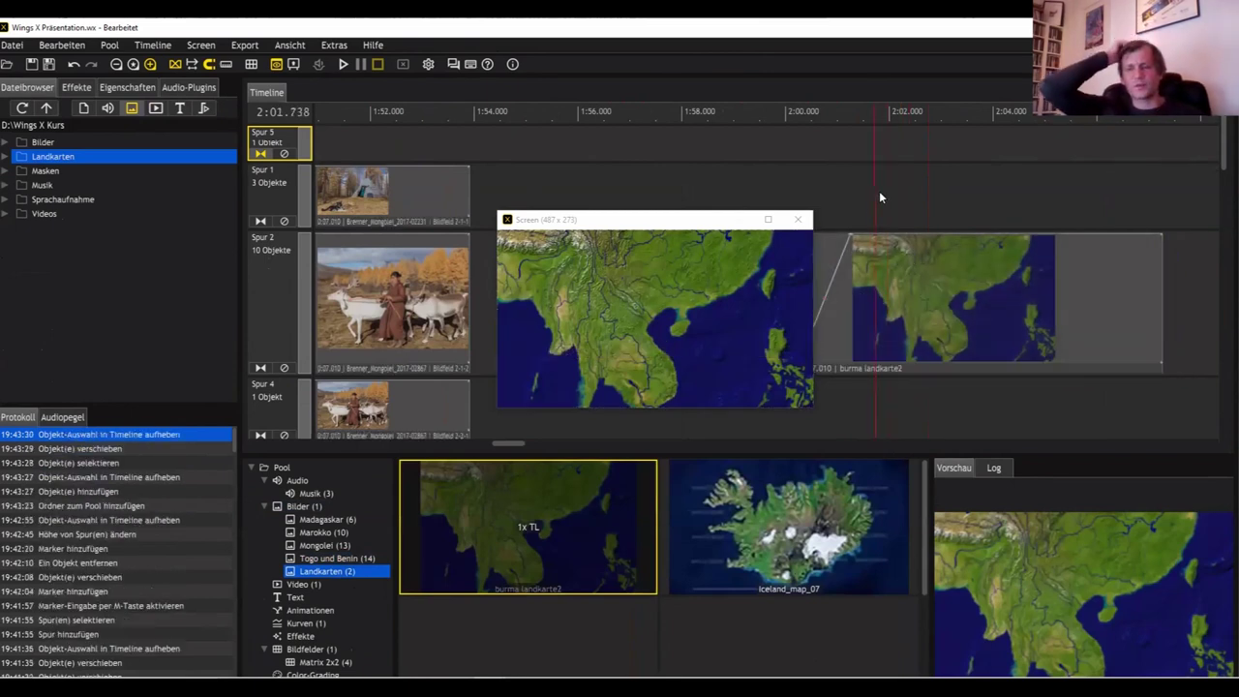
click(869, 217)
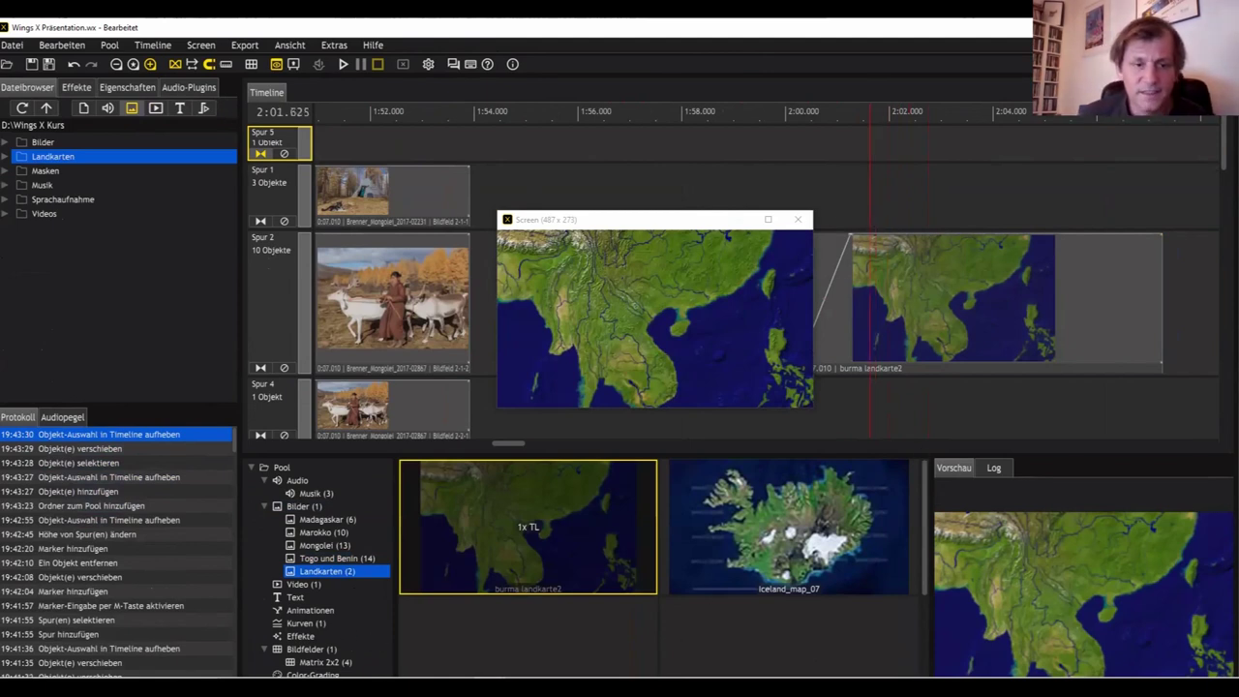
Step: Create a new animation in the pool's Animationen section
click(316, 611)
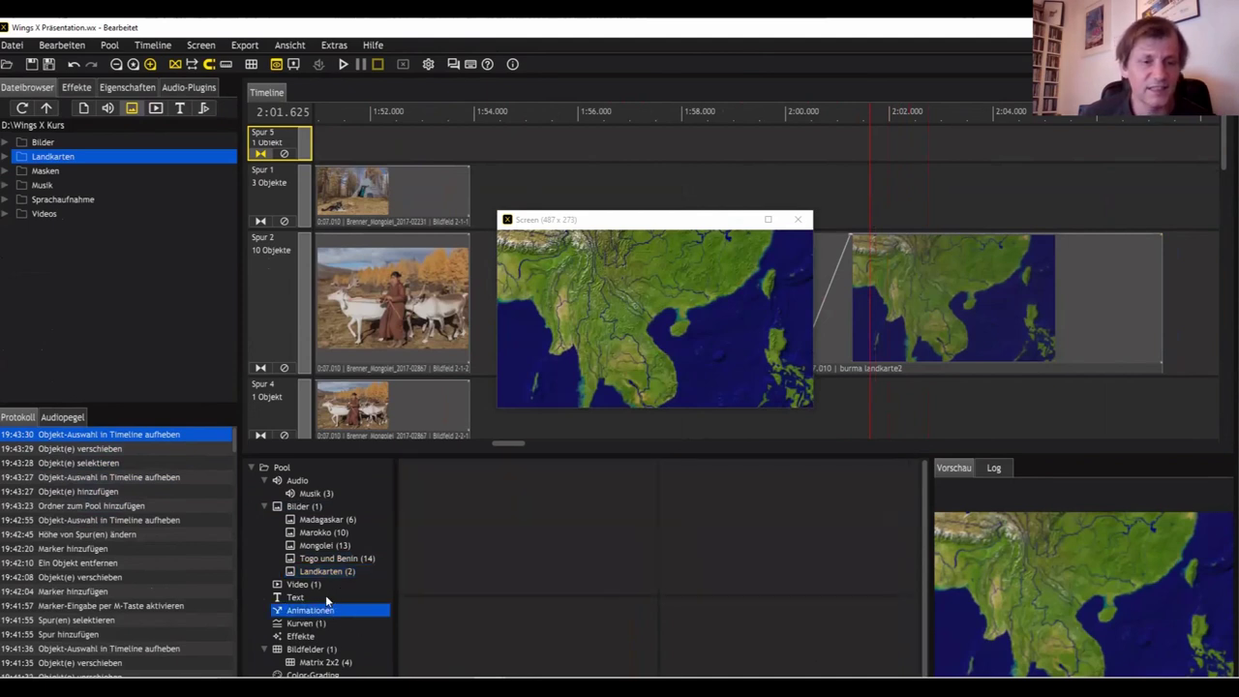
right_click(480, 534)
click(520, 532)
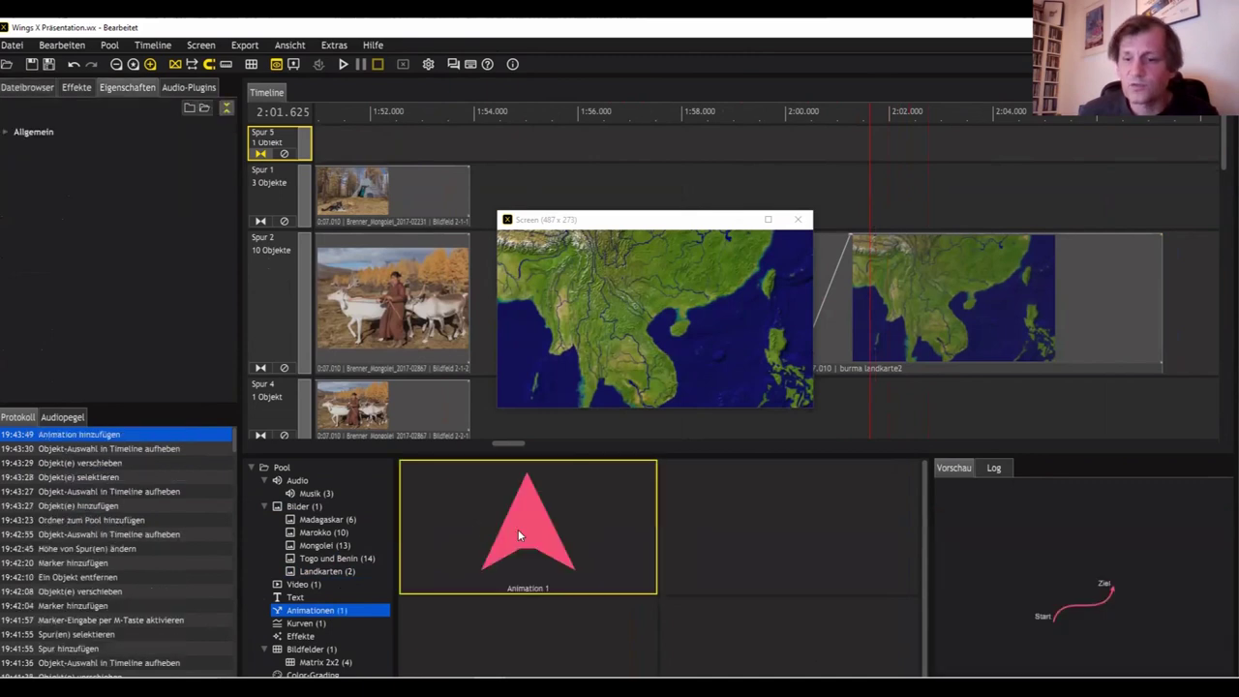
Step: Place the animation on Spur 1 above the map, starting just before it, and set the locator to 2:01.350
click(518, 529)
drag(518, 528, 846, 283)
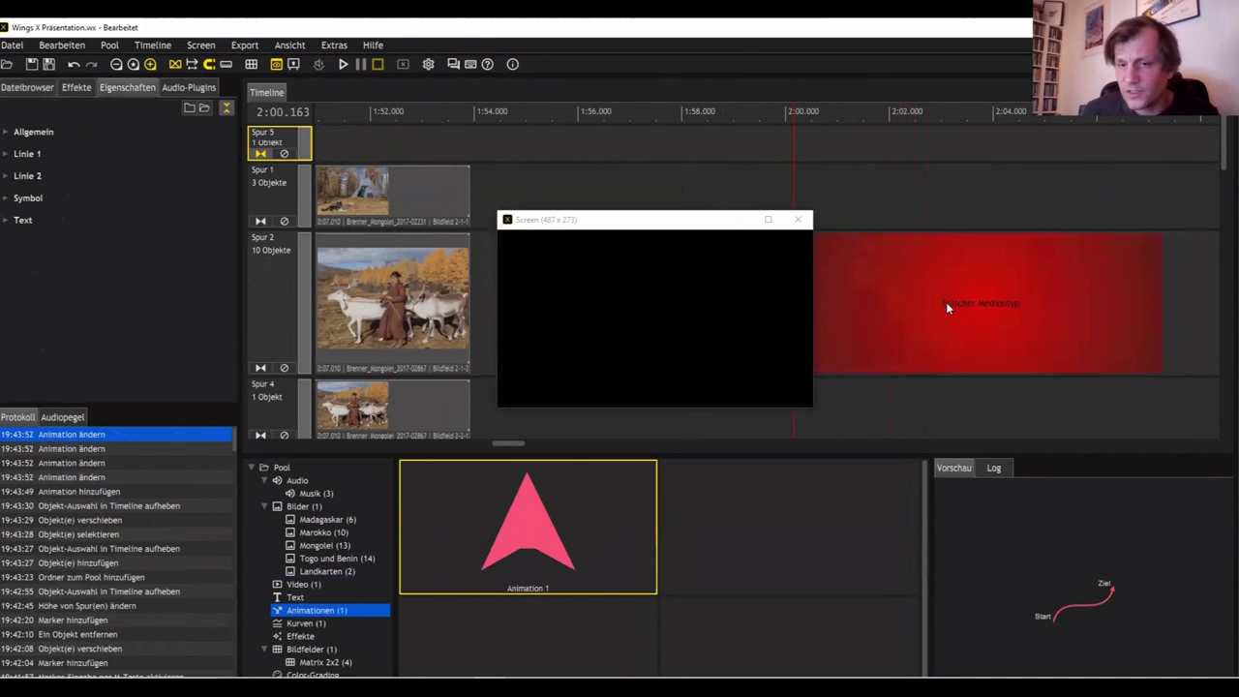
drag(831, 318, 539, 545)
drag(792, 171, 810, 174)
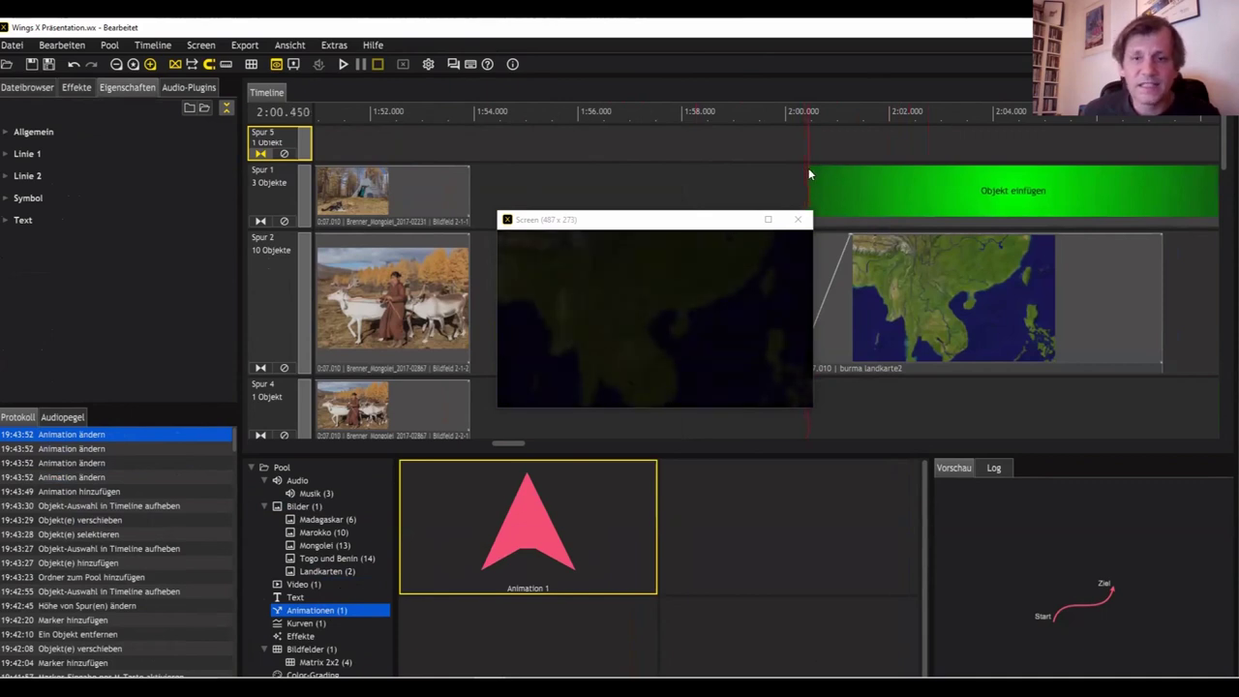
drag(810, 174, 811, 176)
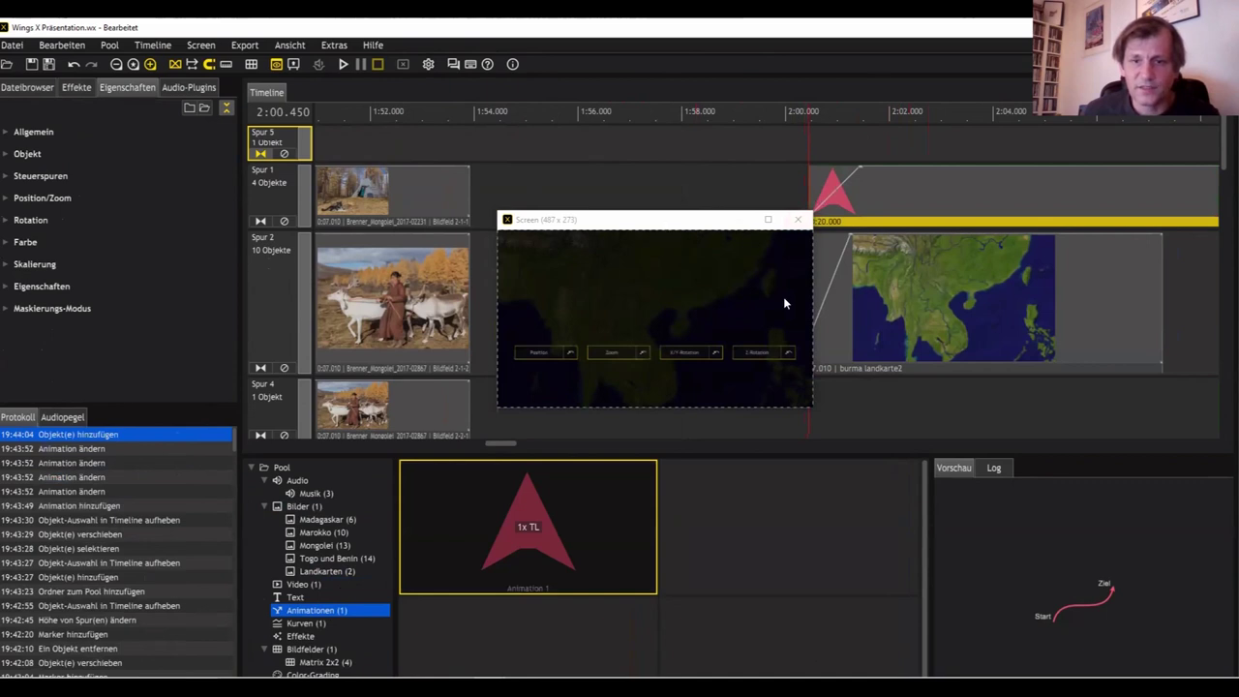
drag(881, 219, 855, 208)
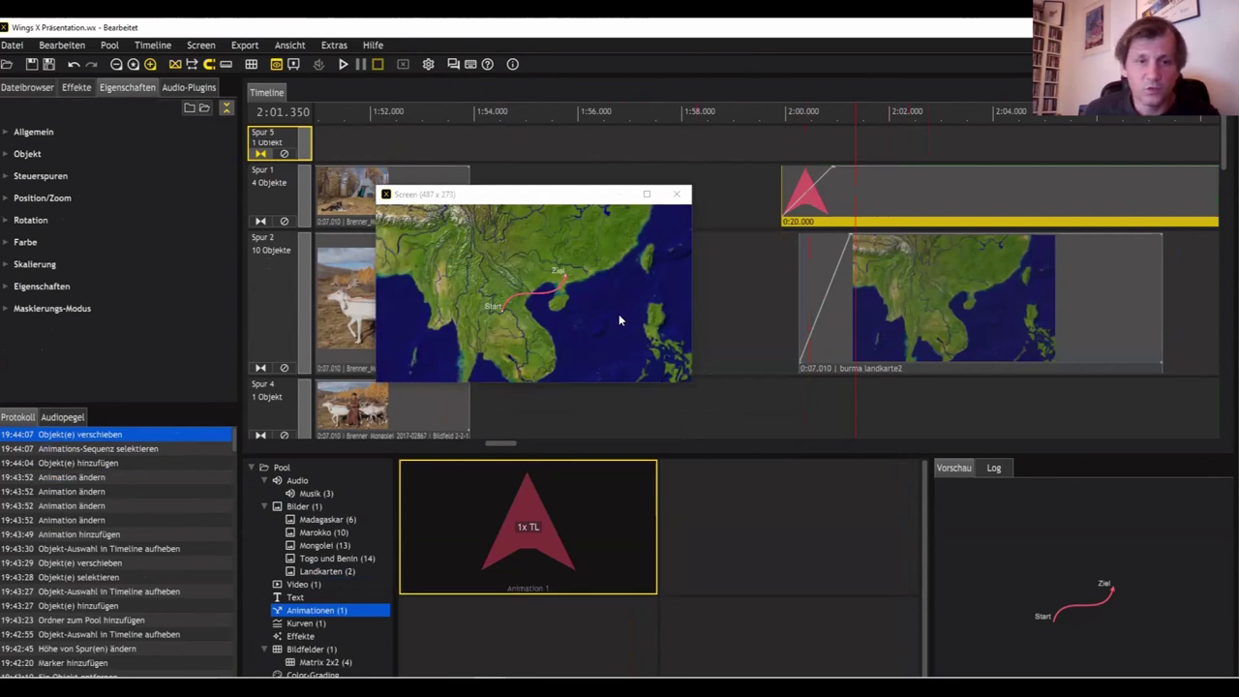
Step: Move the route's Start point to Burma's southern coast and its Ziel point to southeastern China on the map
drag(499, 309, 443, 312)
drag(565, 278, 588, 238)
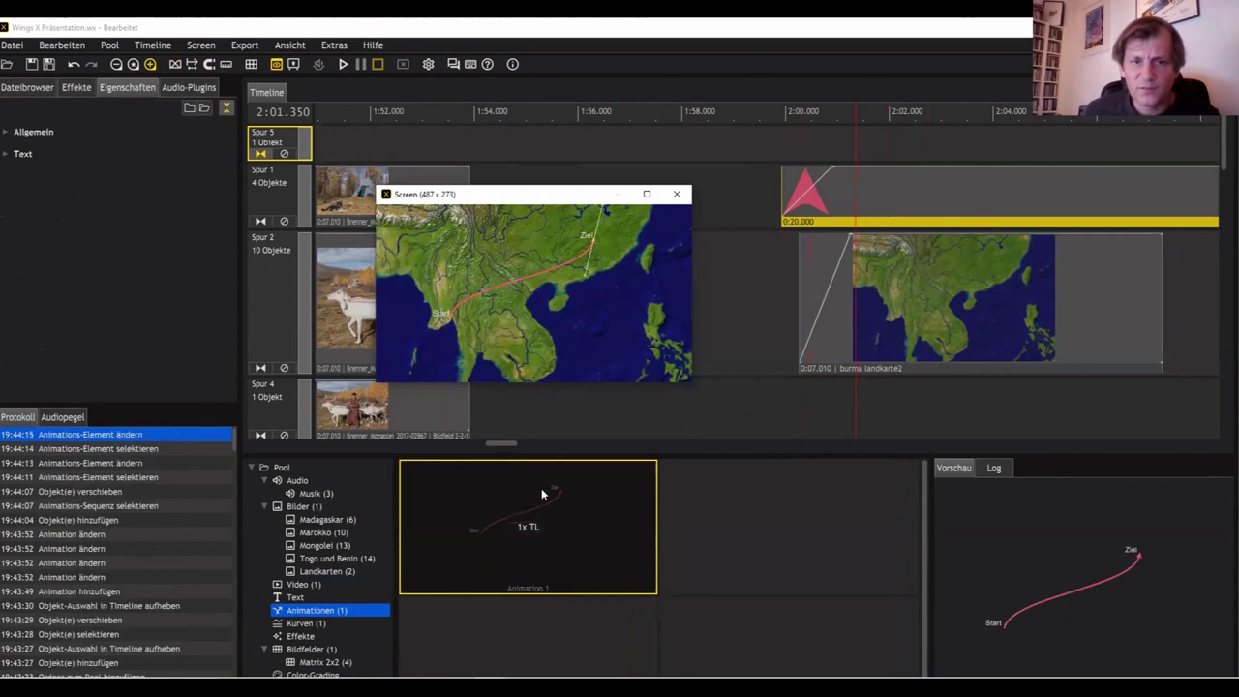
click(883, 219)
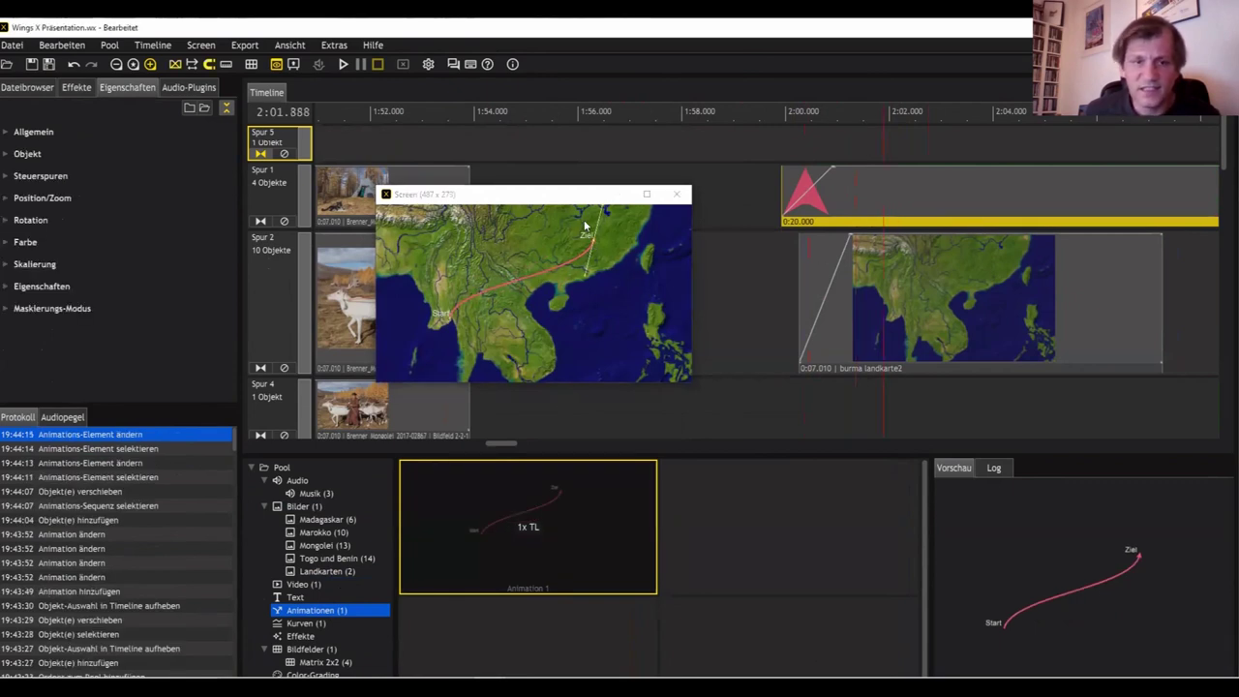
drag(593, 244, 597, 255)
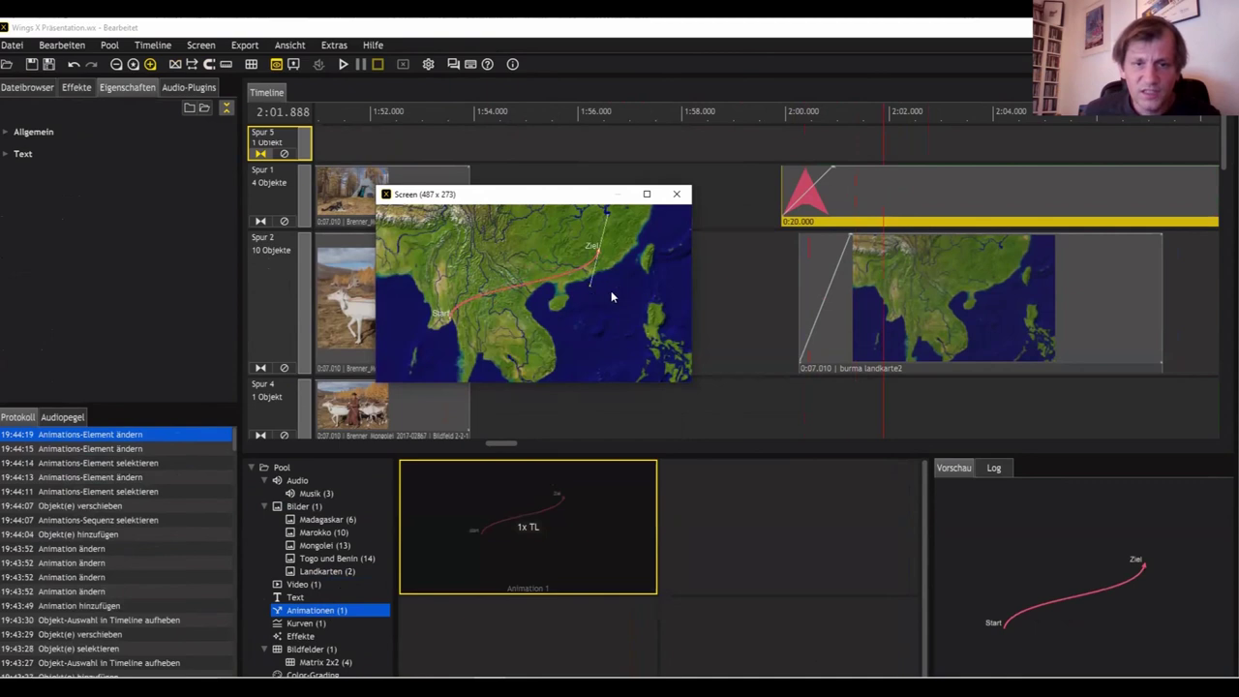
click(611, 293)
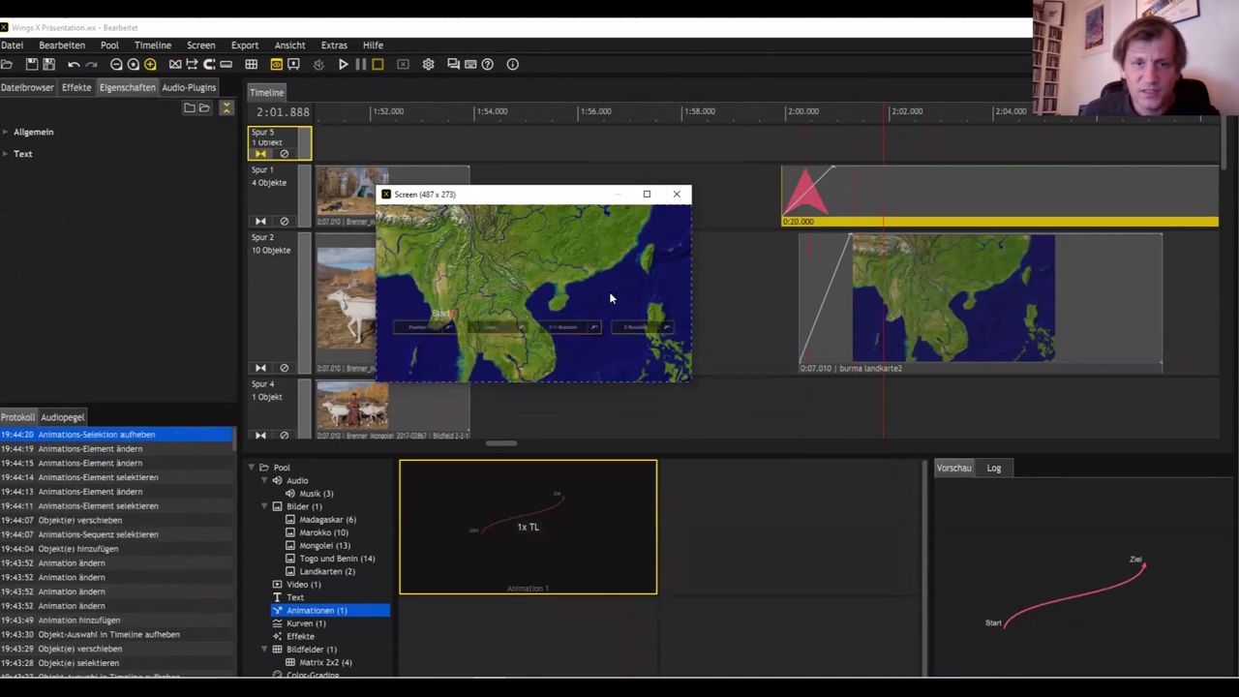
click(889, 220)
drag(597, 247, 585, 288)
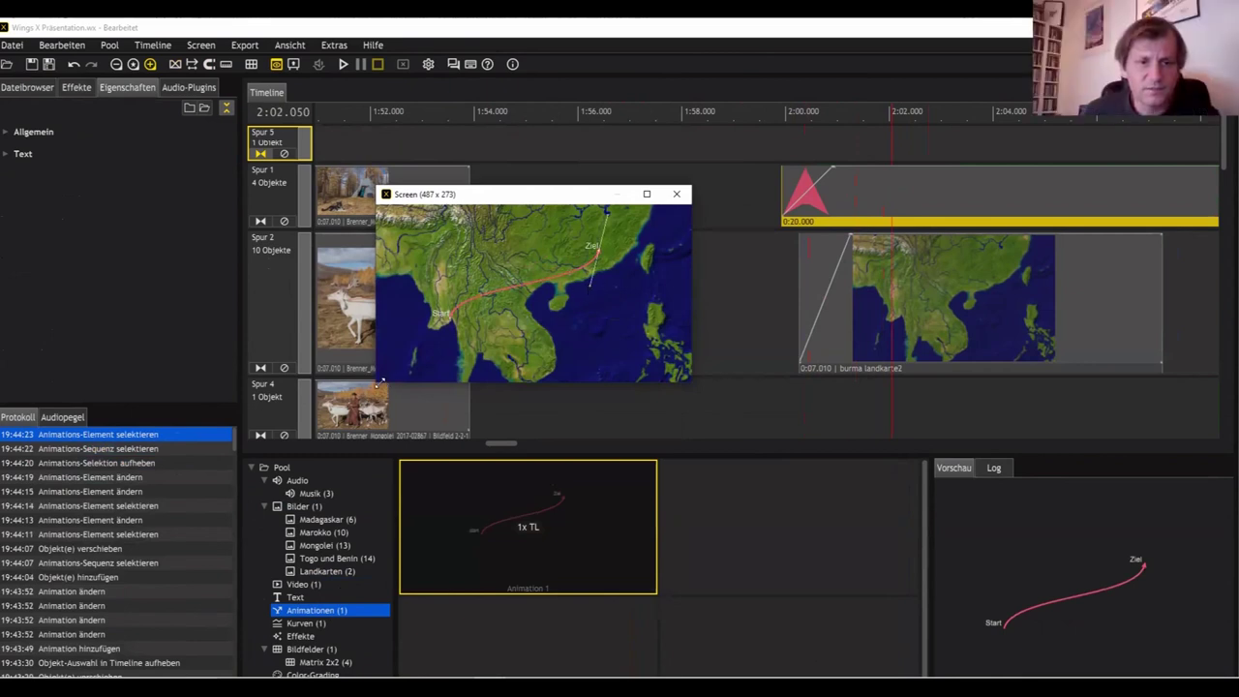
Step: Enlarge the Screen window to 1169 x 657 and turn the Ziel point's curve handle to flatten the end of the route
double_click(549, 197)
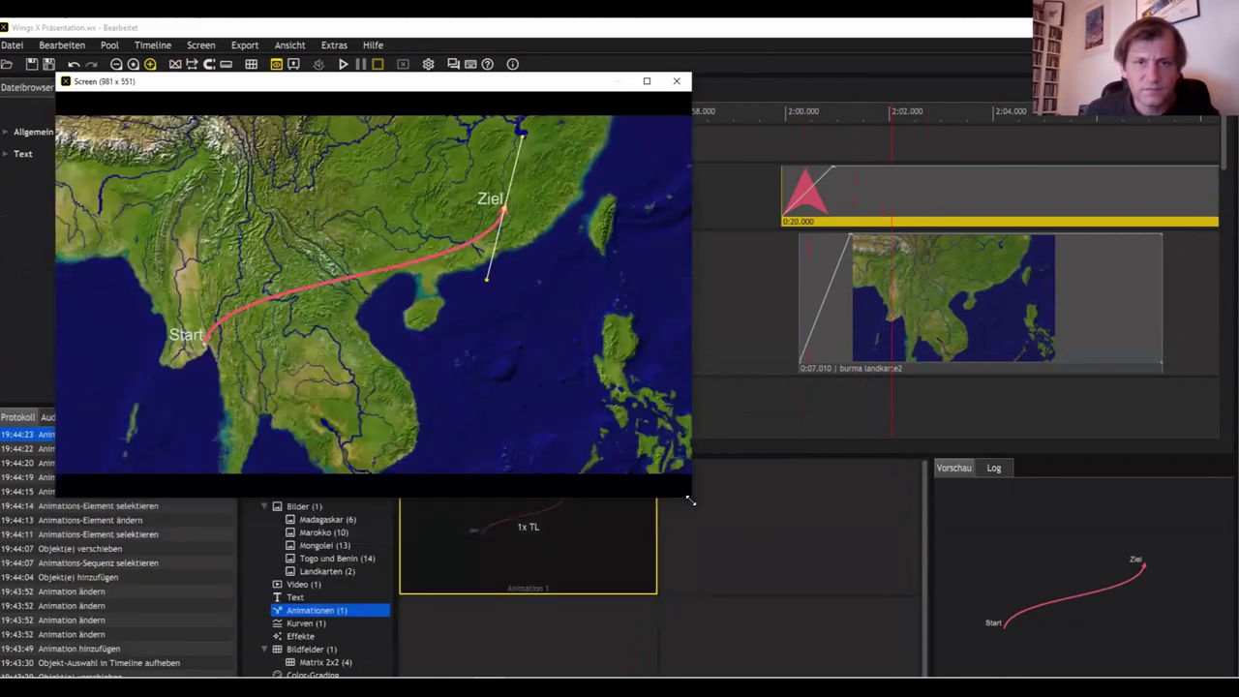
double_click(688, 85)
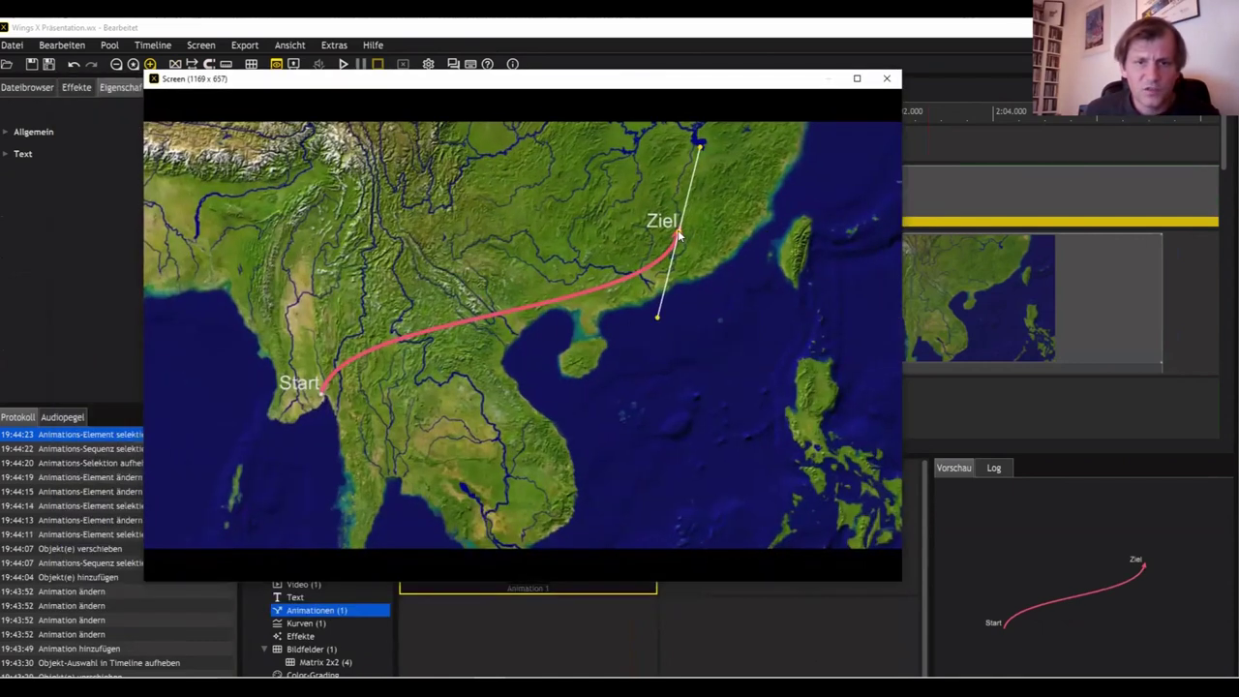
drag(658, 319, 538, 347)
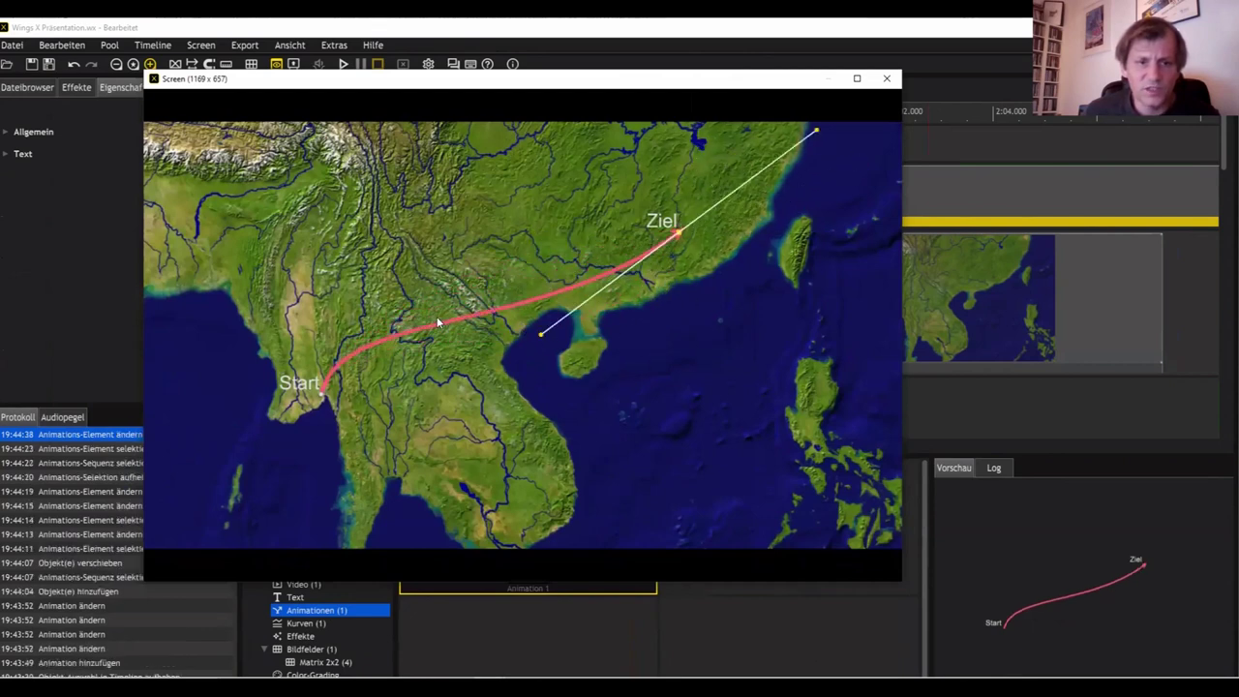
Step: Add an intermediate point to the route line, pull it northwards and flatten its curve handle
click(457, 319)
drag(458, 320, 442, 263)
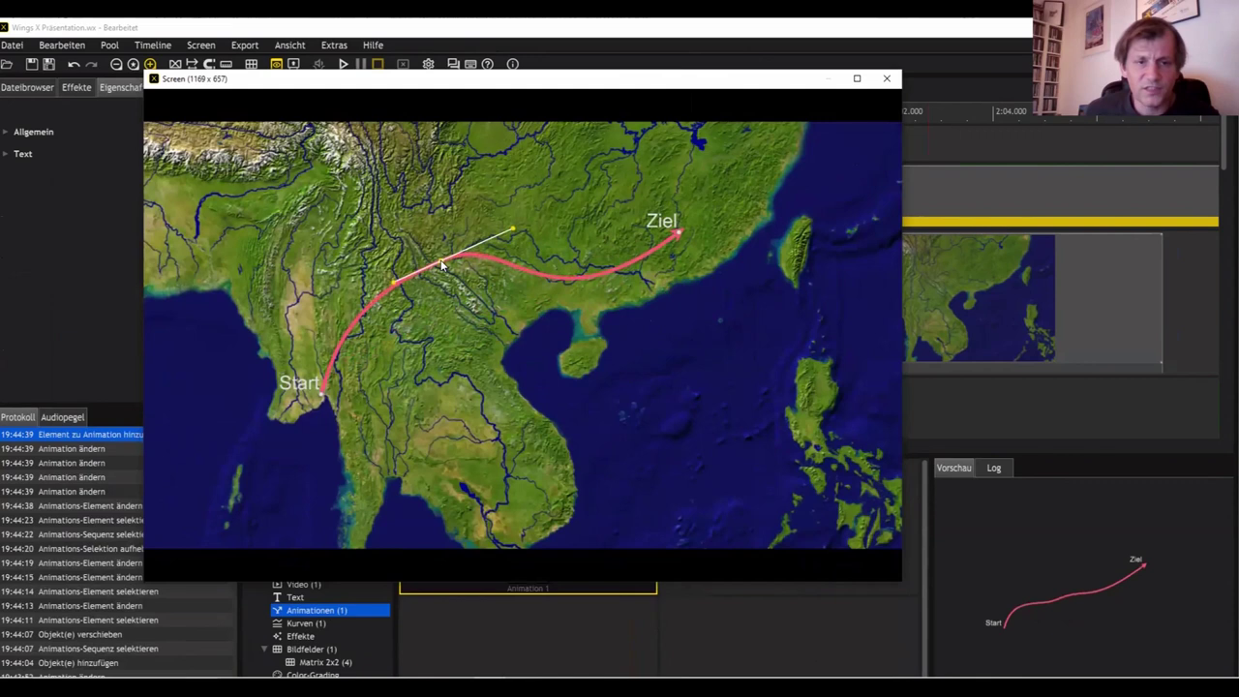
drag(512, 229, 503, 251)
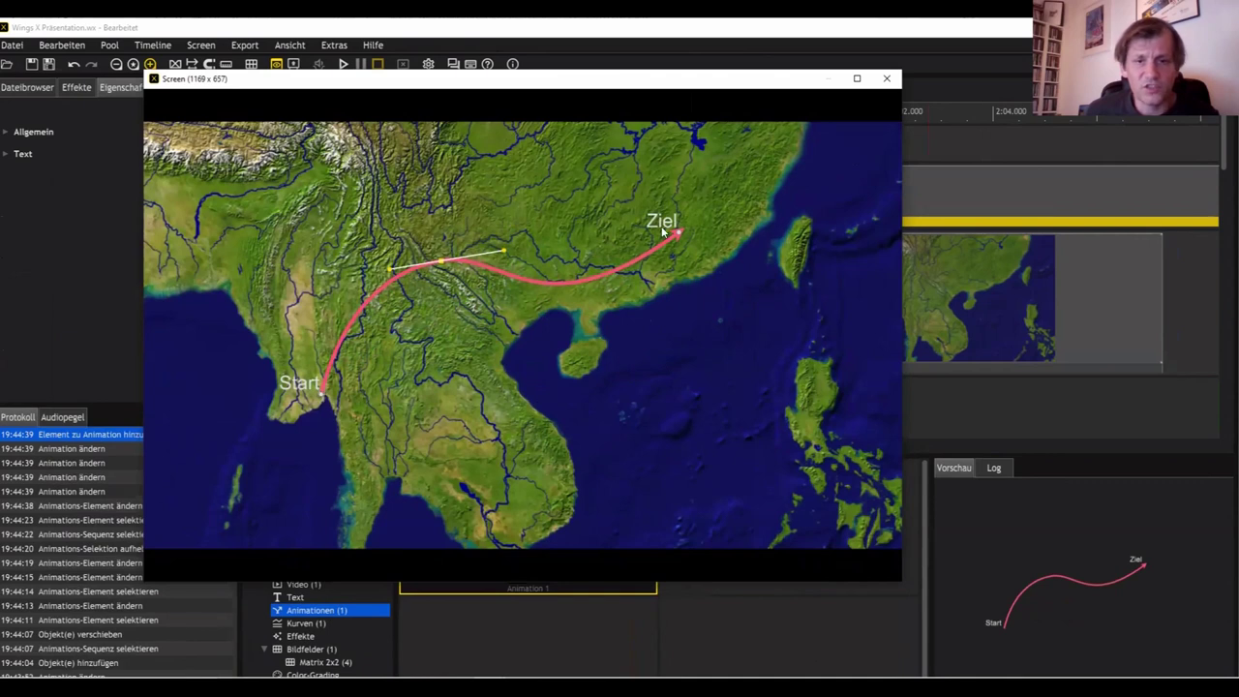
Step: Change the route's Start label text to Ausgangspunkt
click(322, 396)
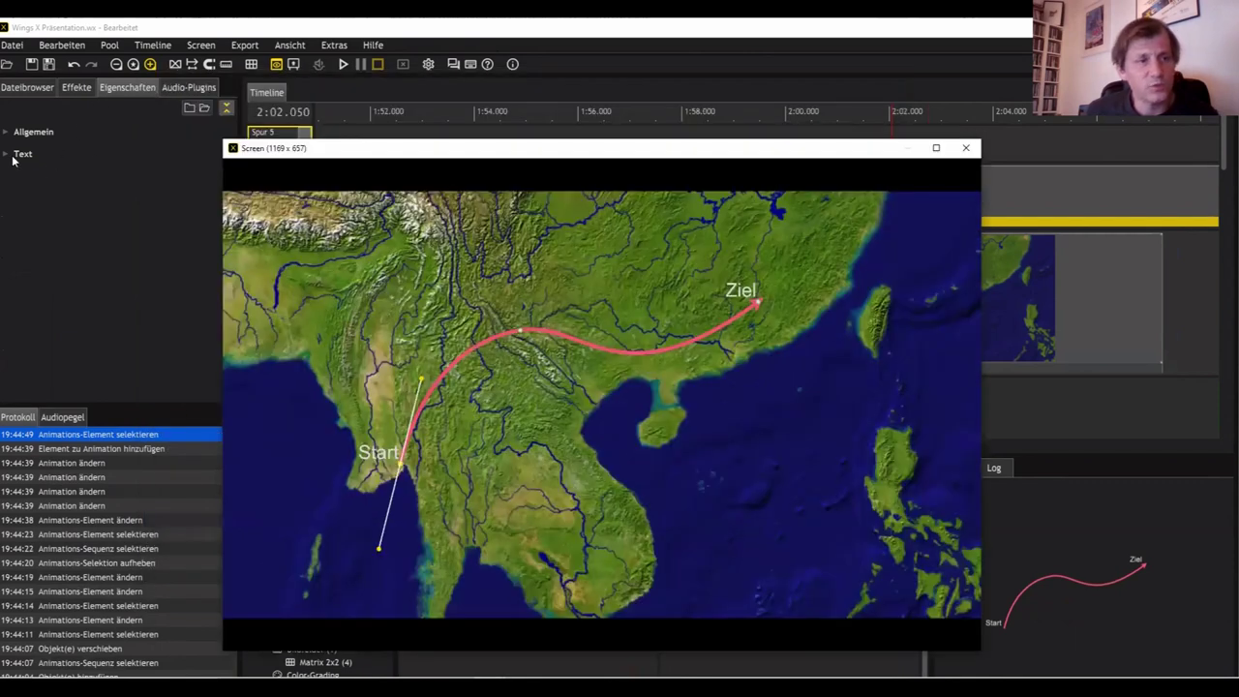
click(4, 158)
click(92, 173)
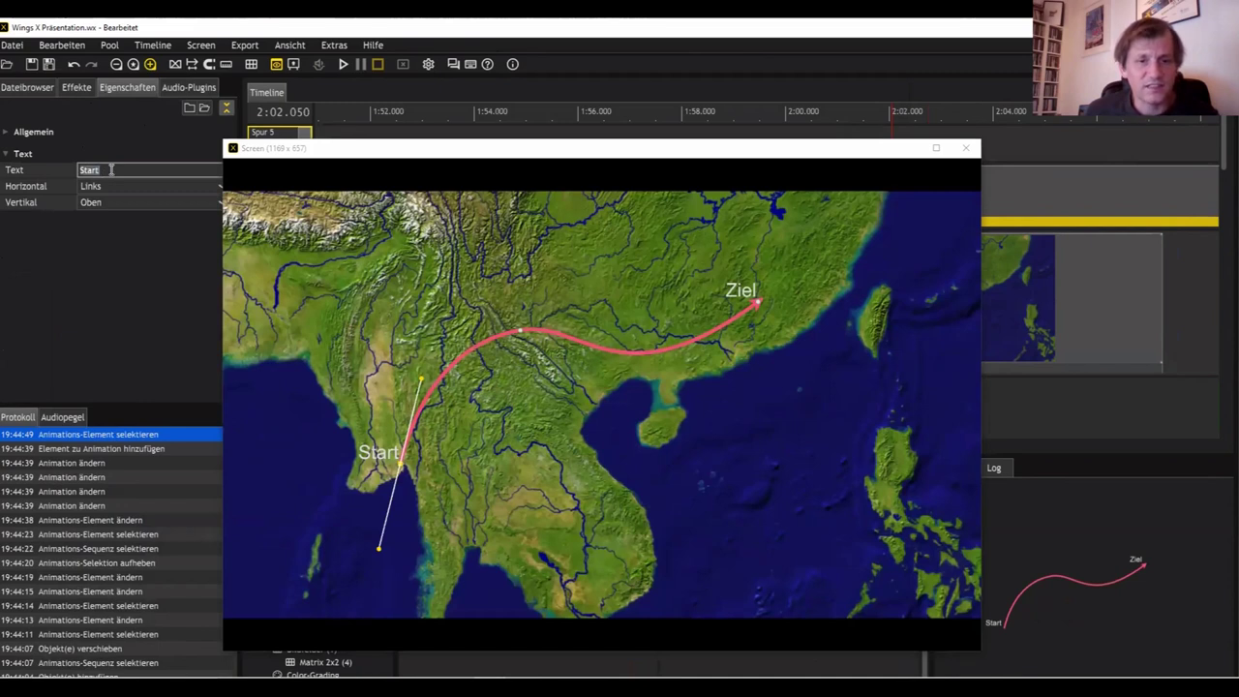
click(43, 166)
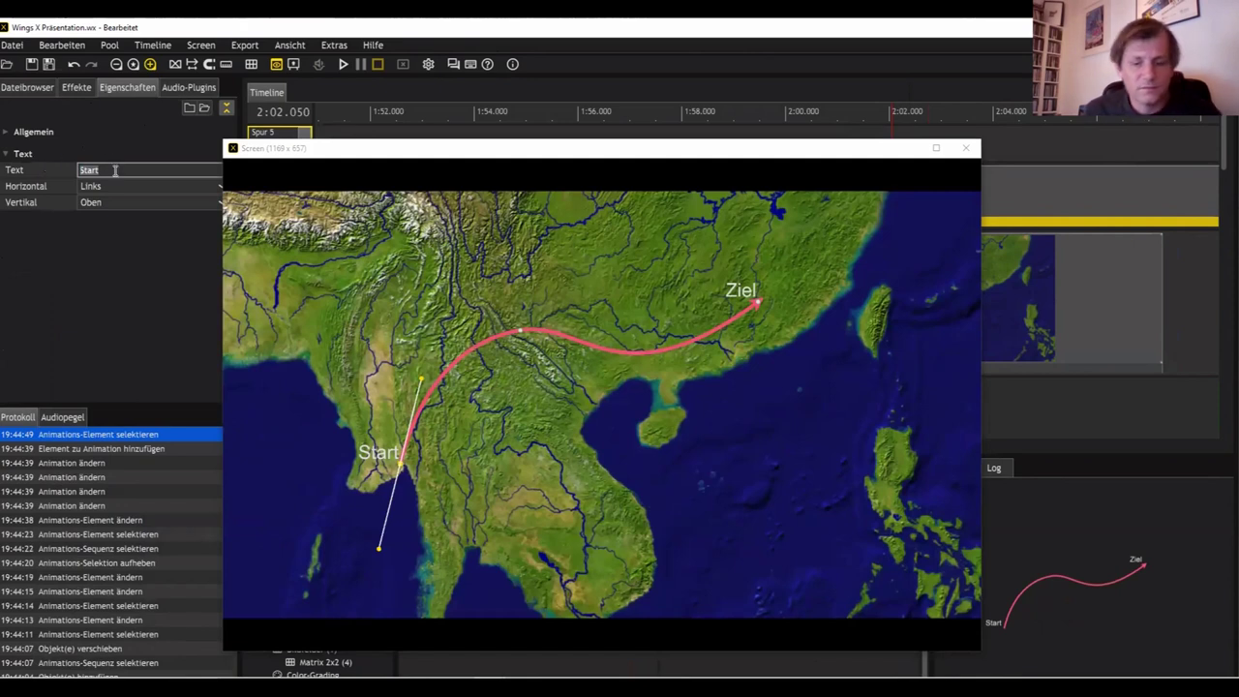
text(Ausg)
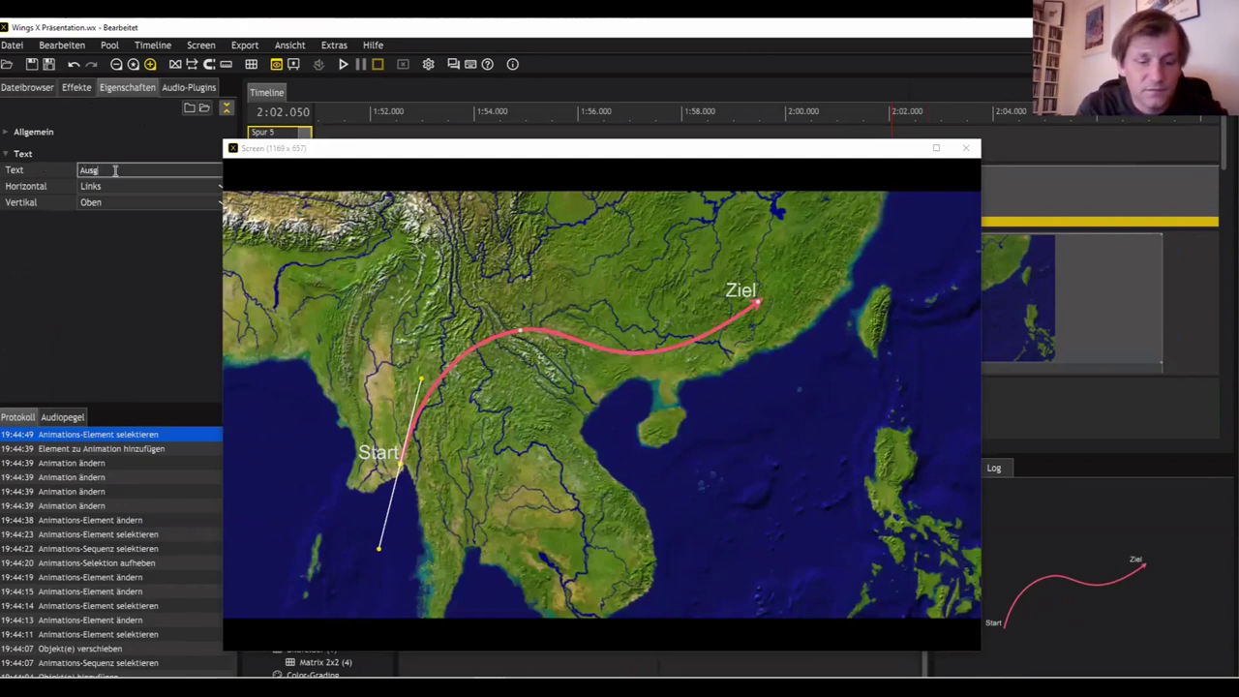
text(angspunkt)
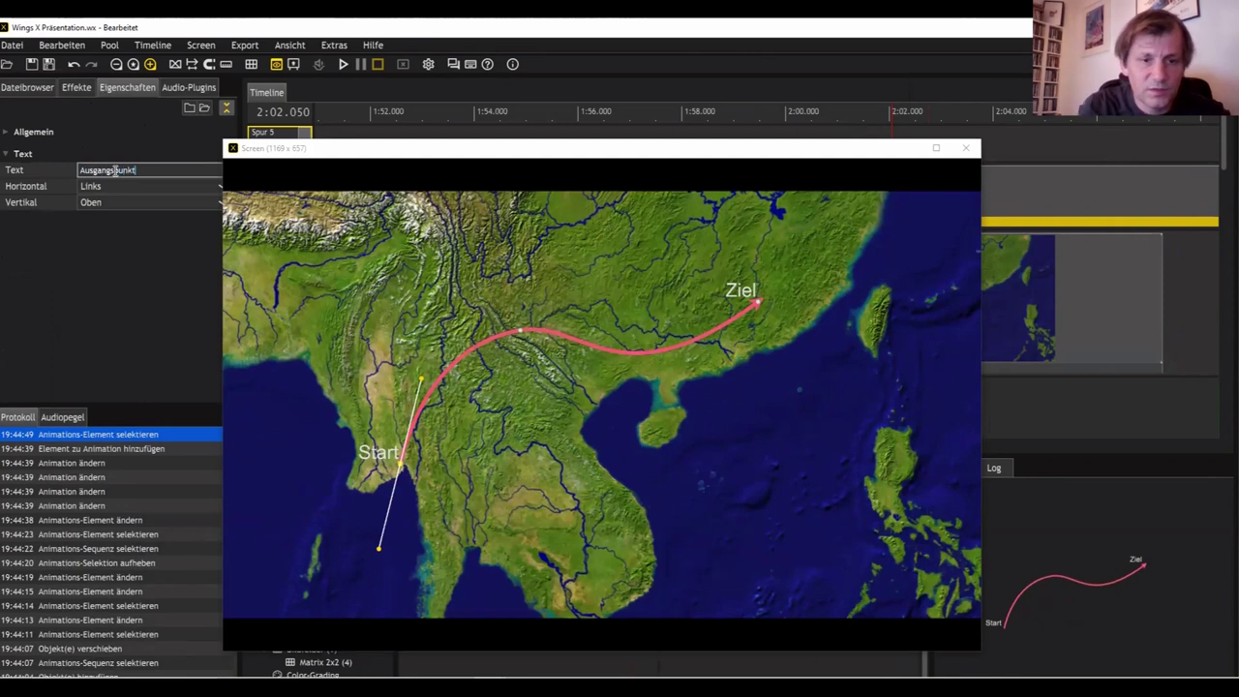
key(Return)
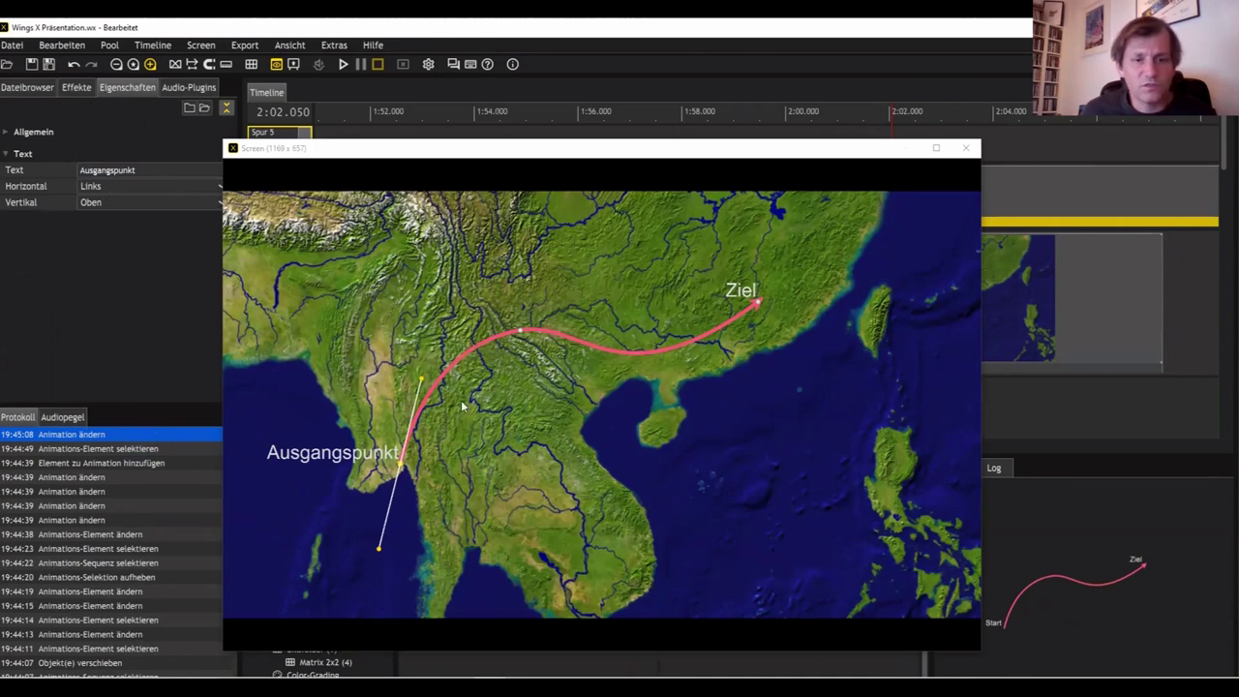
Step: Move the Screen window clear of the properties and set the Ausgangspunkt label's vertical position to Unten
drag(278, 151, 332, 135)
click(145, 203)
click(137, 245)
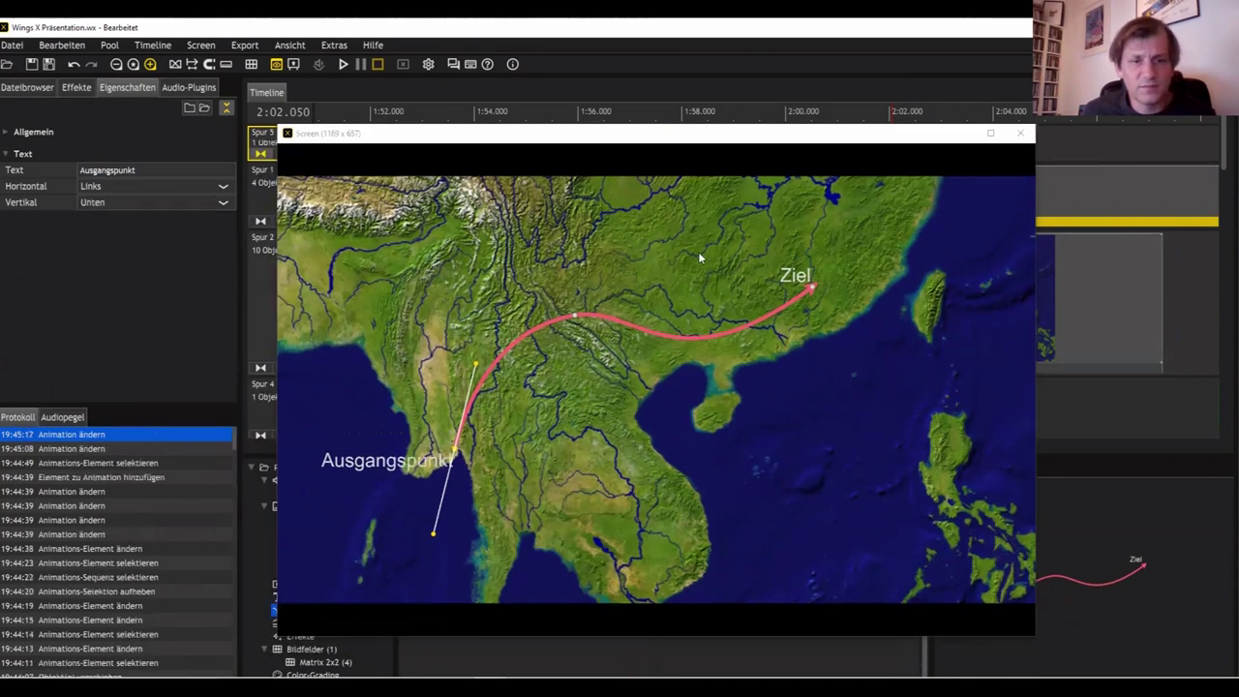
Step: Enable individual font settings (Individuelle Schrift-Einstellungen) for the route's intermediate point
click(812, 287)
click(572, 317)
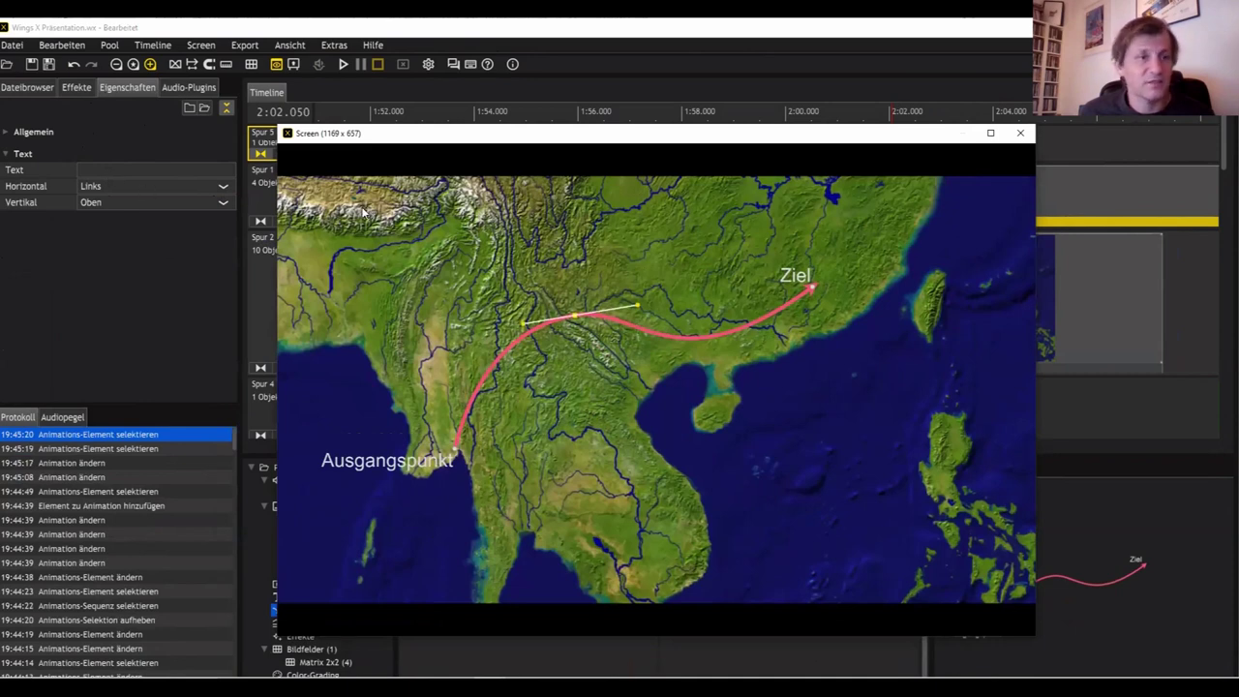
click(691, 340)
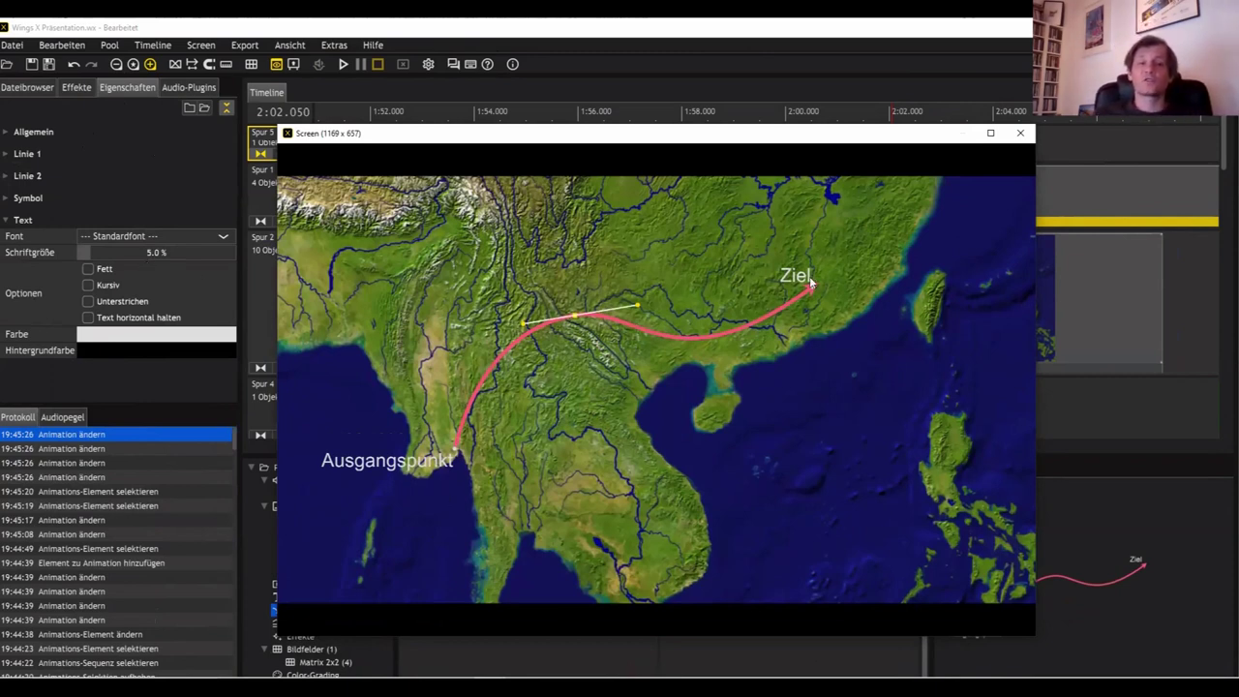
click(575, 319)
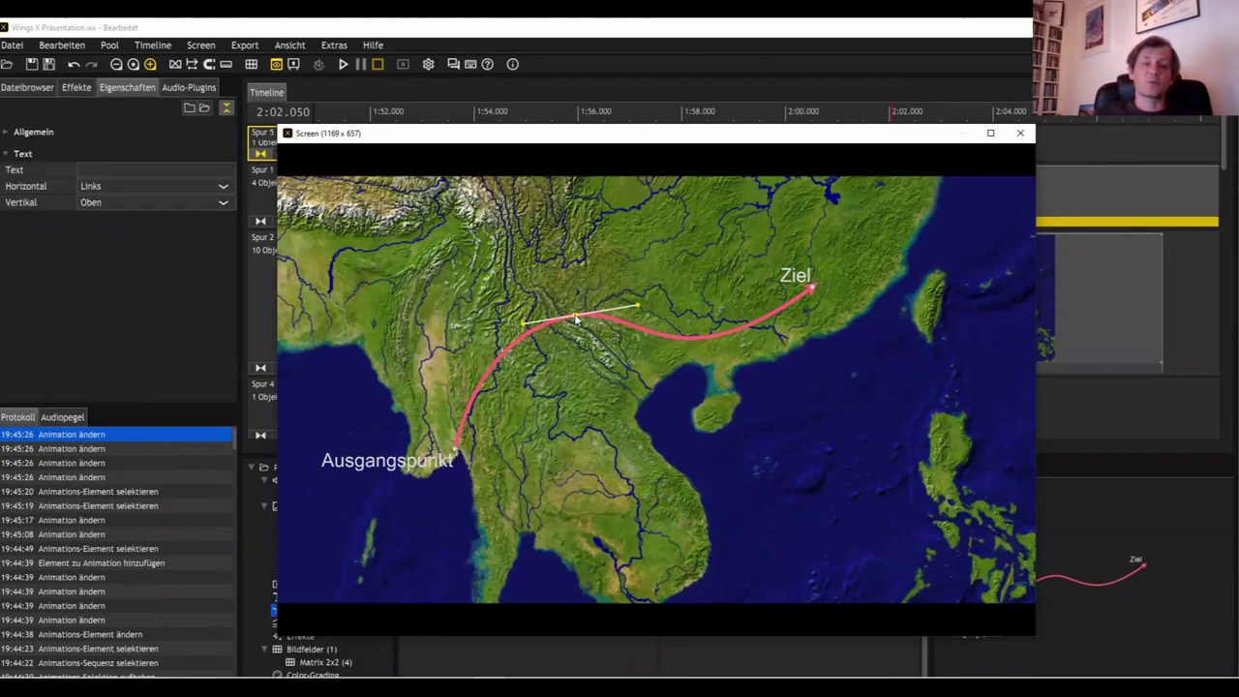
click(9, 136)
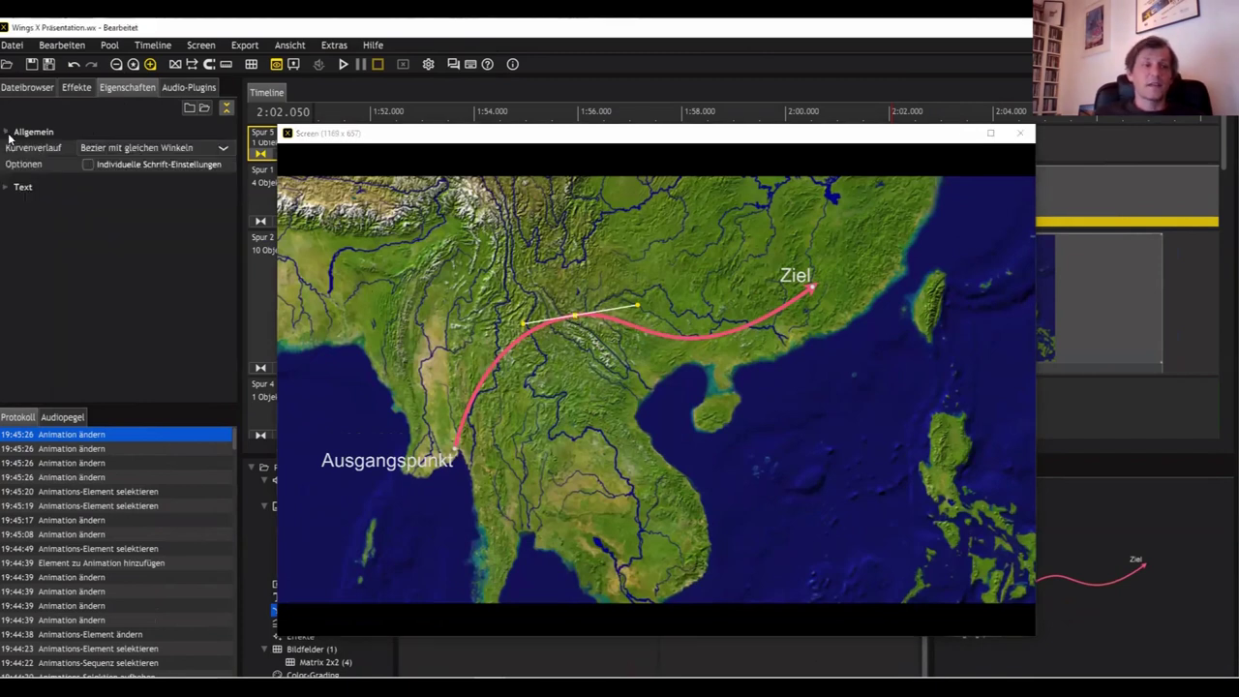
click(90, 164)
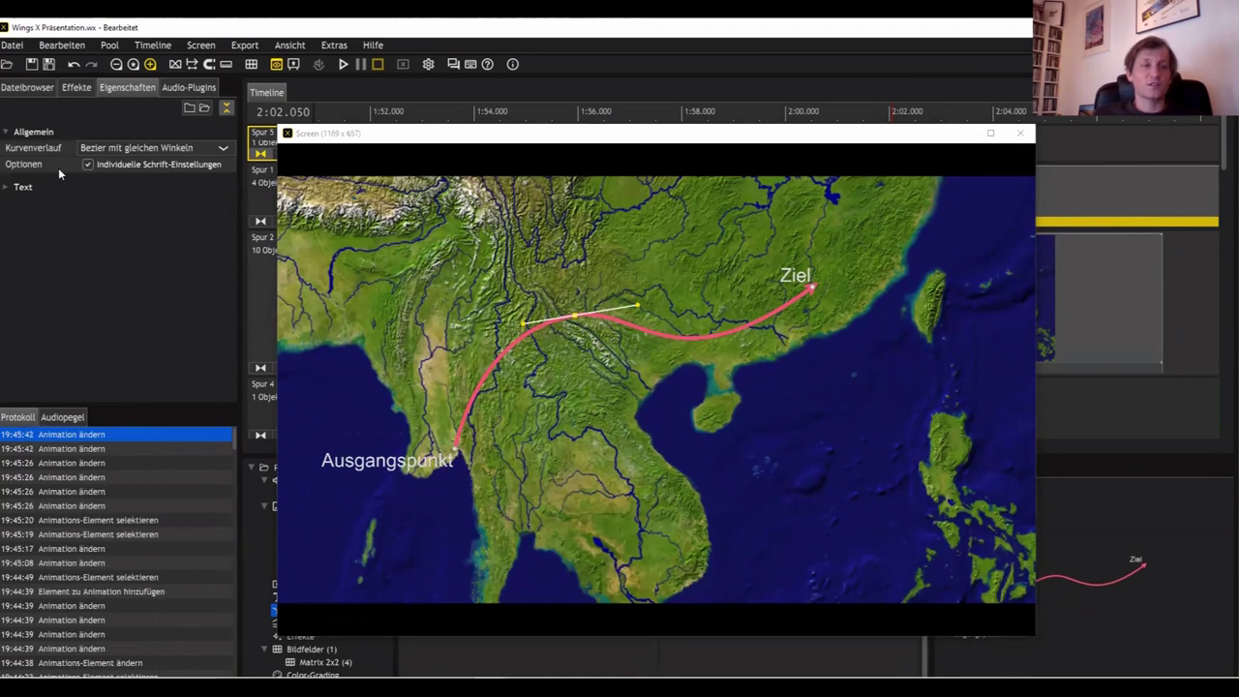
Step: Recolour the route's Linie 1 to golden brown (#C19C4C) and set its line width to 6.0 ‰
click(520, 341)
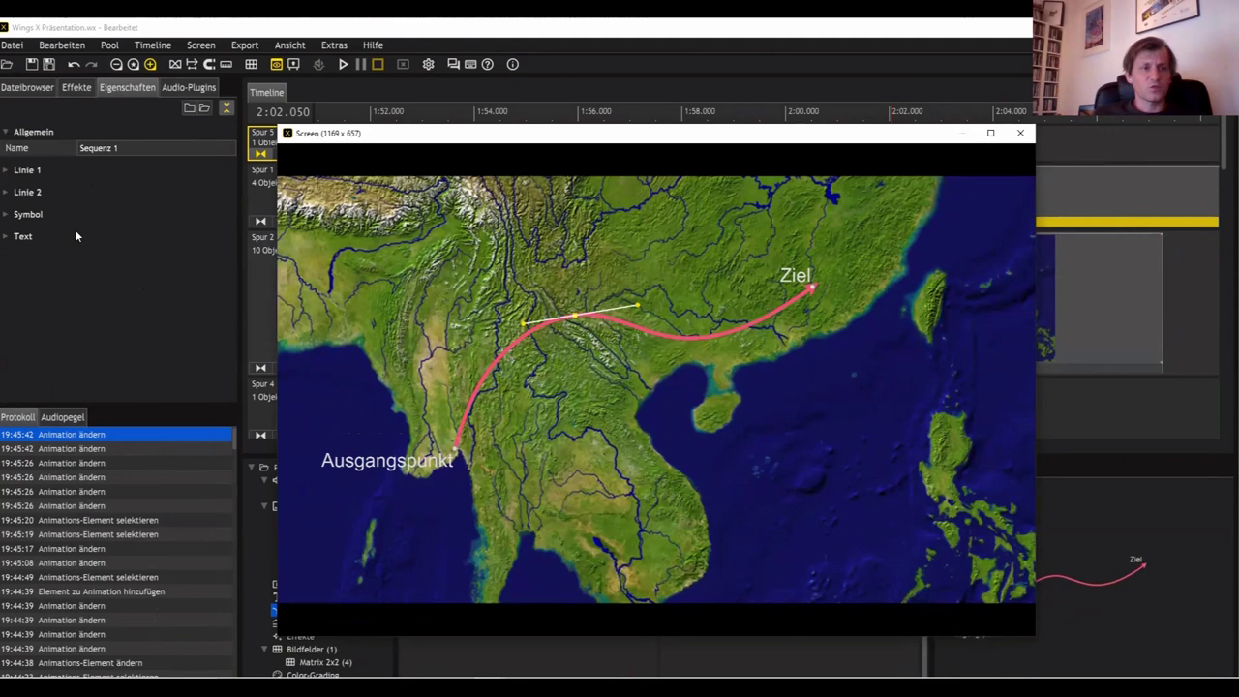
click(7, 171)
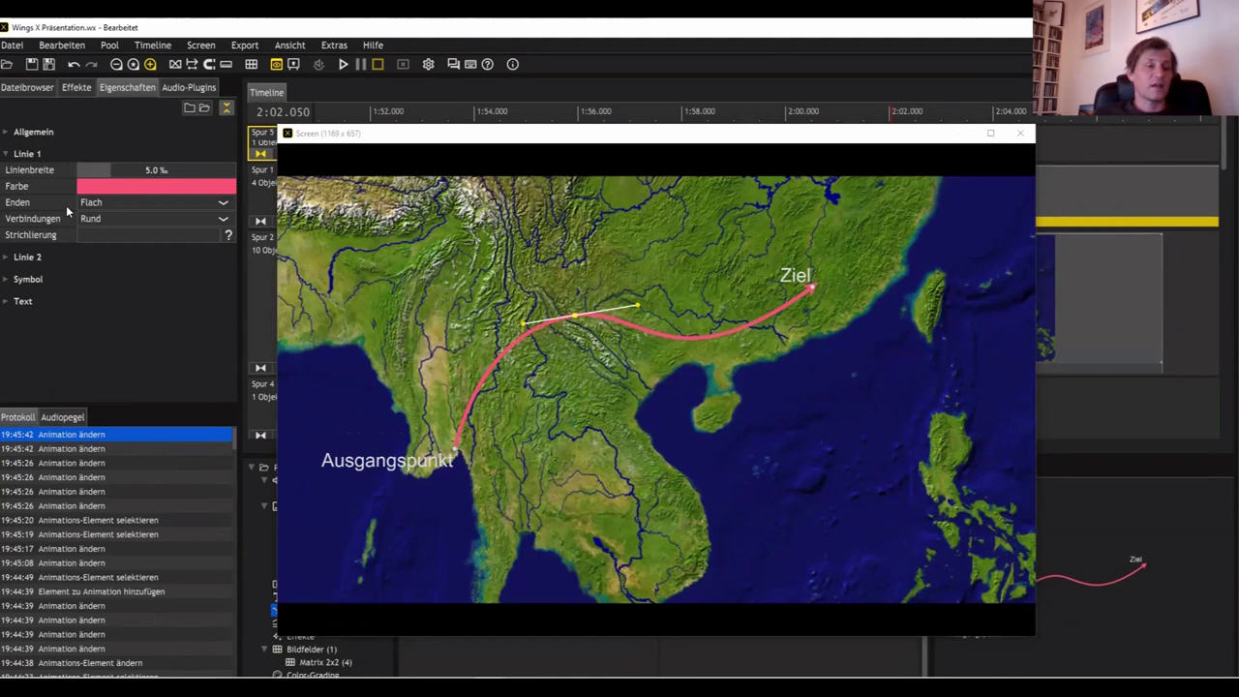
click(129, 187)
click(345, 93)
click(424, 70)
drag(424, 69, 426, 73)
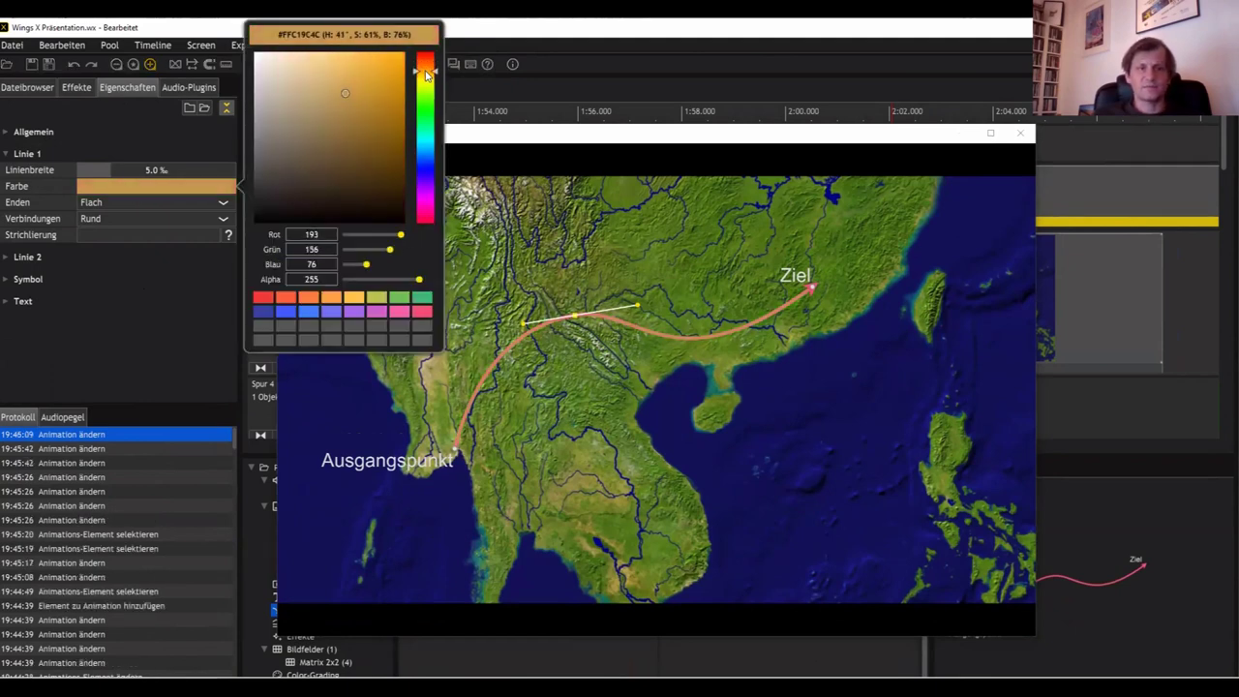
click(128, 169)
mouse_move(122, 171)
mouse_down()
mouse_move(174, 170)
mouse_move(101, 157)
mouse_move(145, 164)
mouse_move(105, 162)
mouse_move(126, 164)
mouse_move(117, 170)
mouse_up()
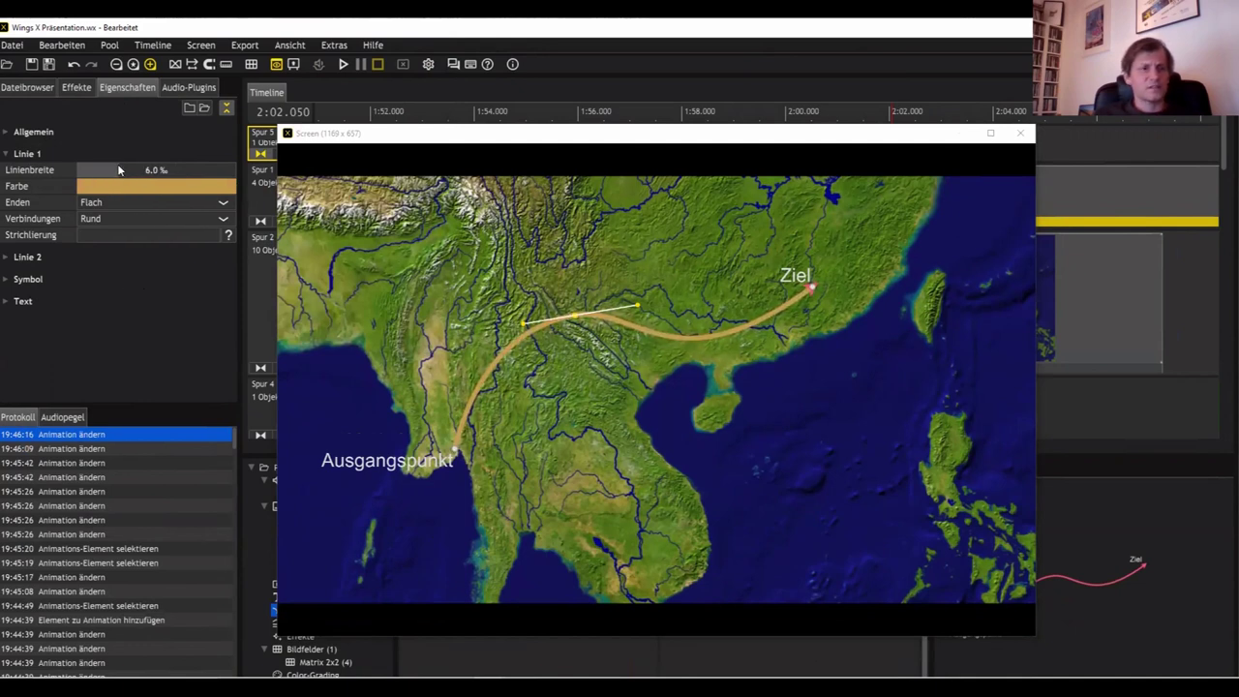
Step: Give the route's Linie 1 the dash pattern (Strichlierung) 10 10
click(101, 234)
text(10)
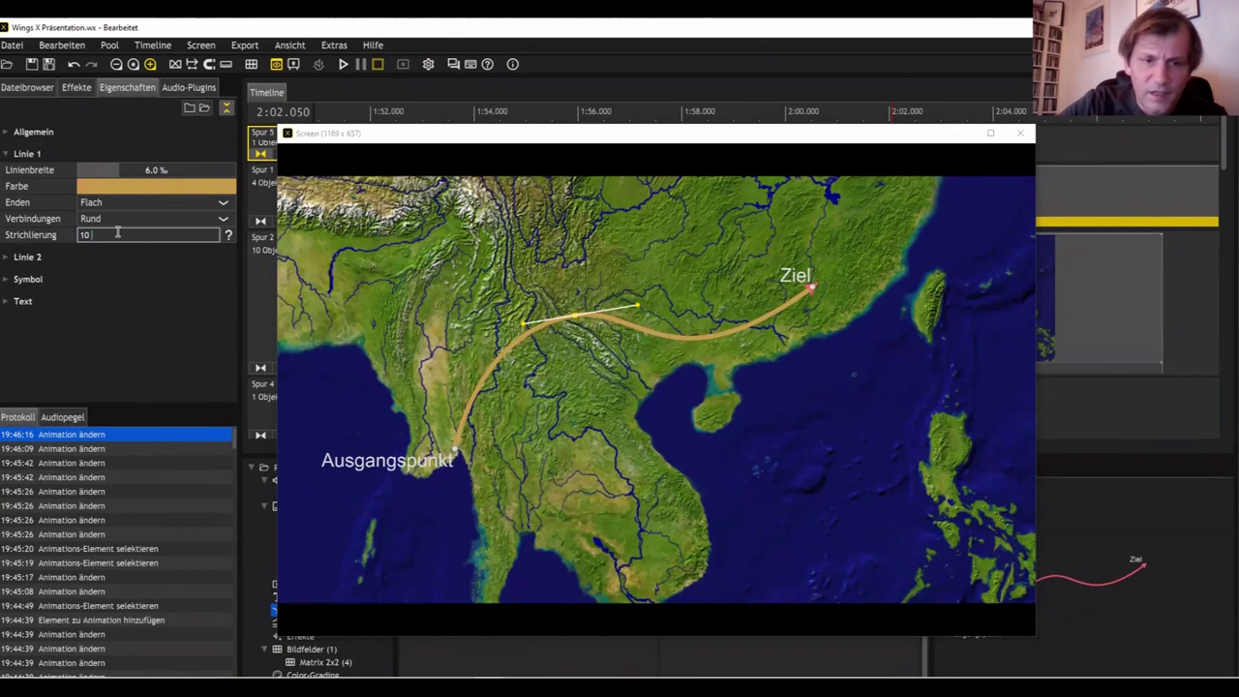
text( 10)
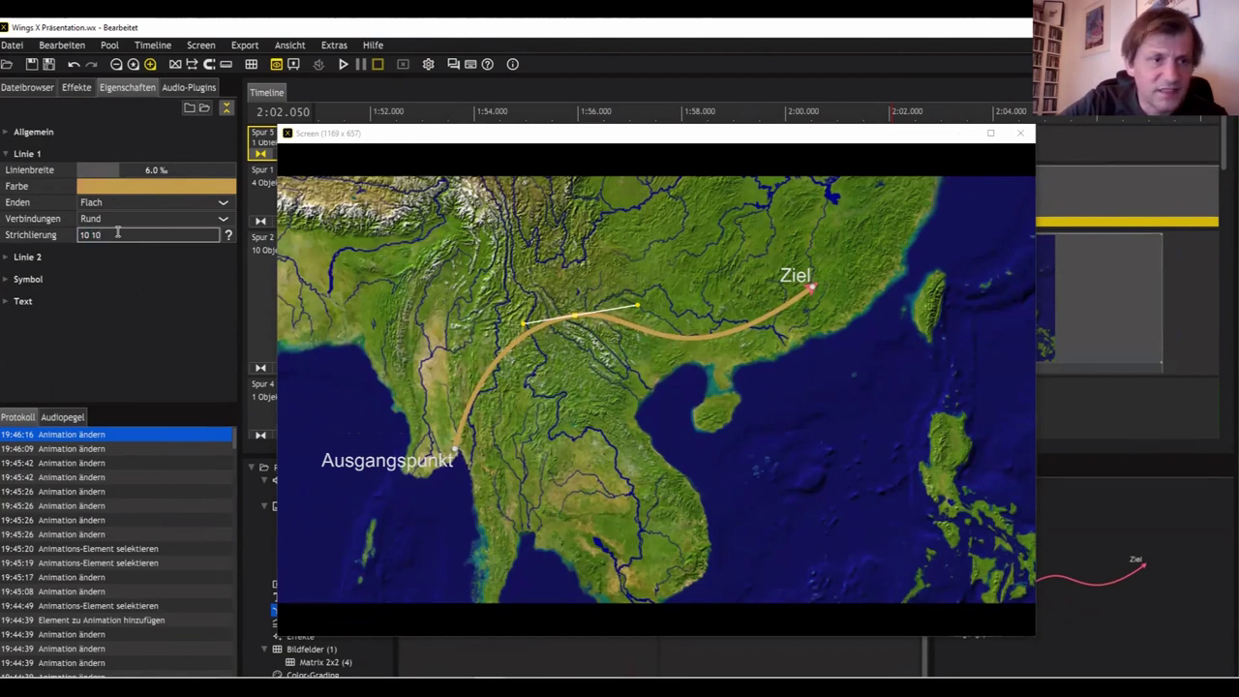
key(Return)
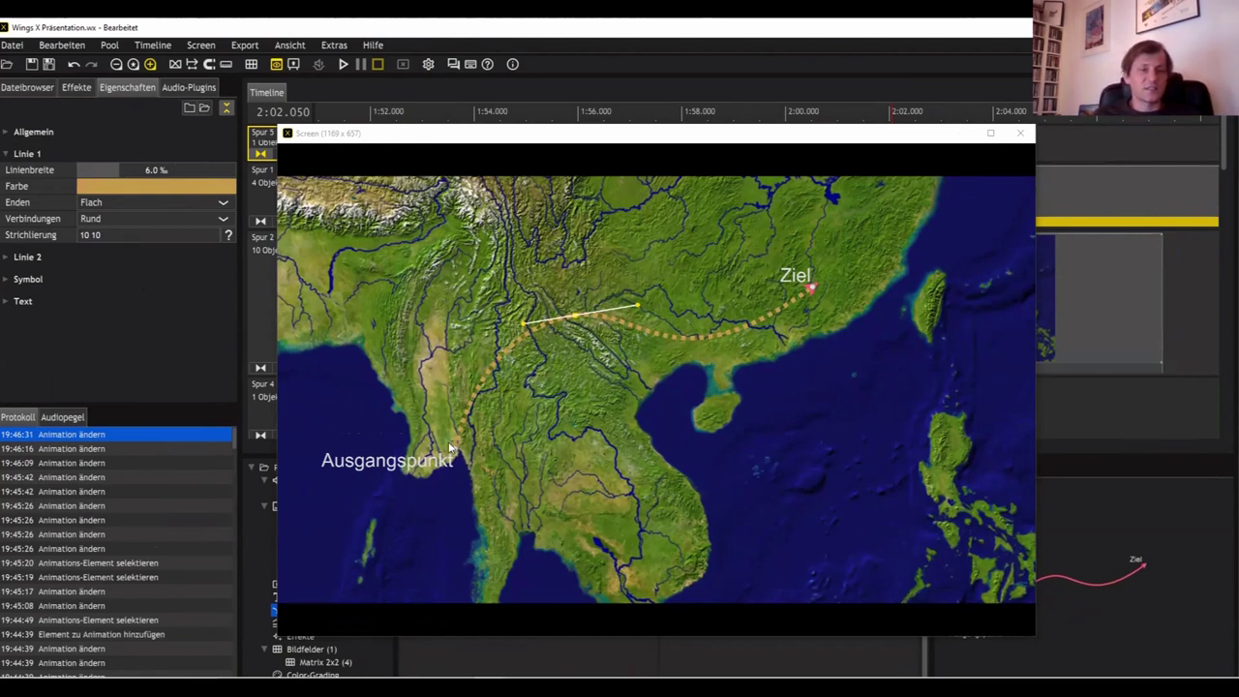
Step: Consult the dash pattern help and set Linie 1's Strichlierung to 30 10
click(229, 237)
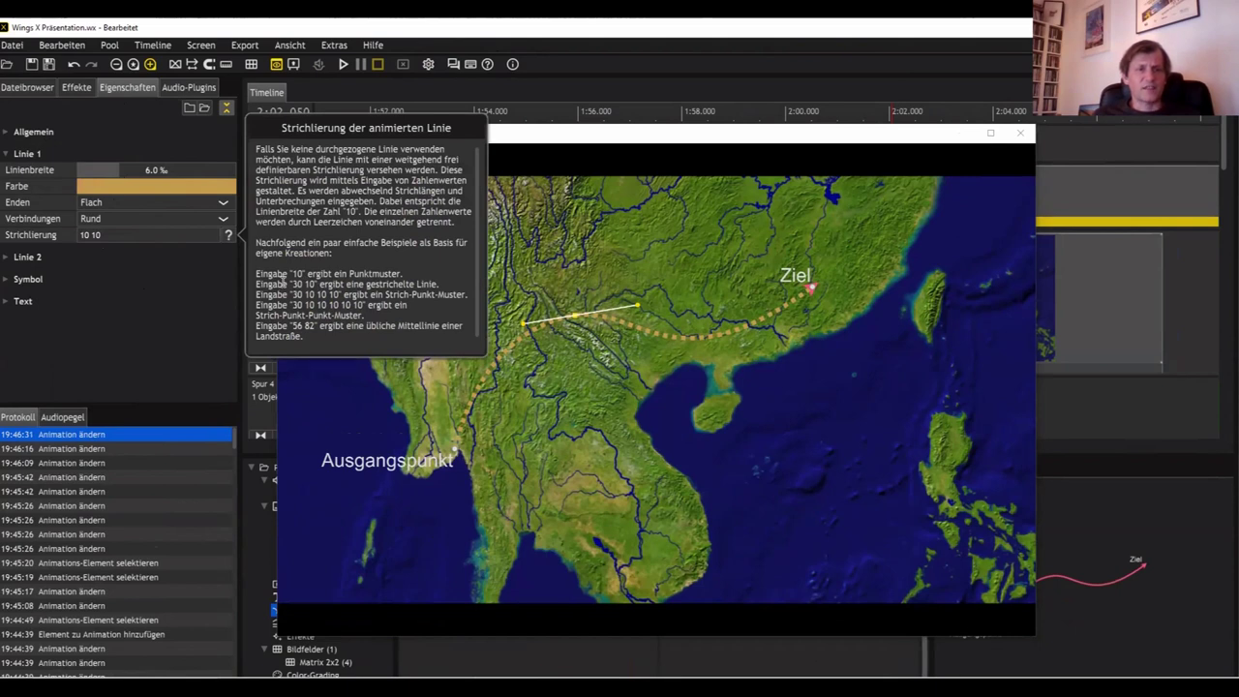
click(89, 235)
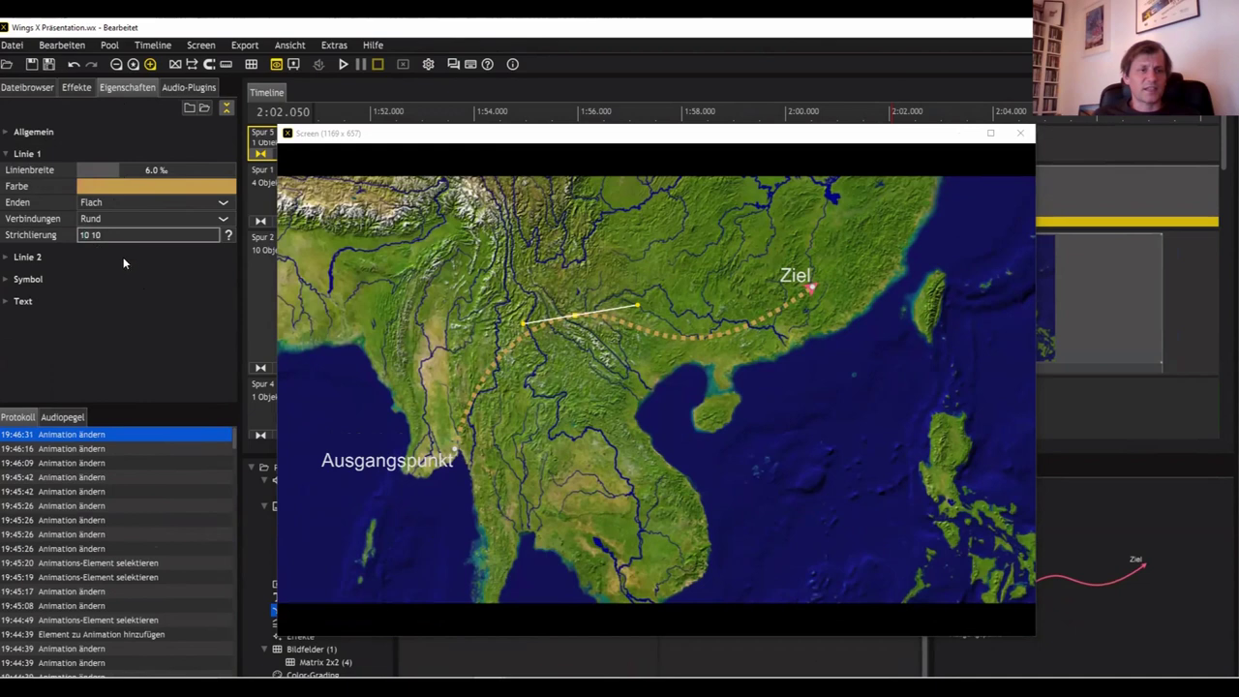
key(BackSpace)
text(3)
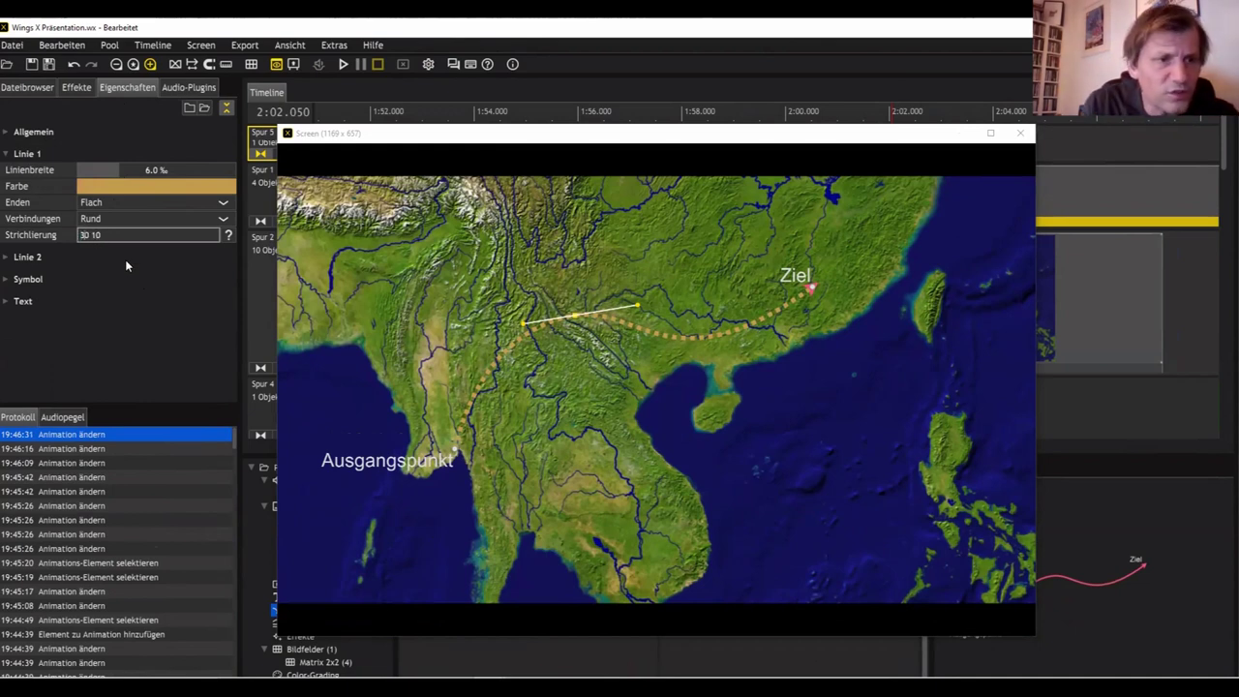
key(Return)
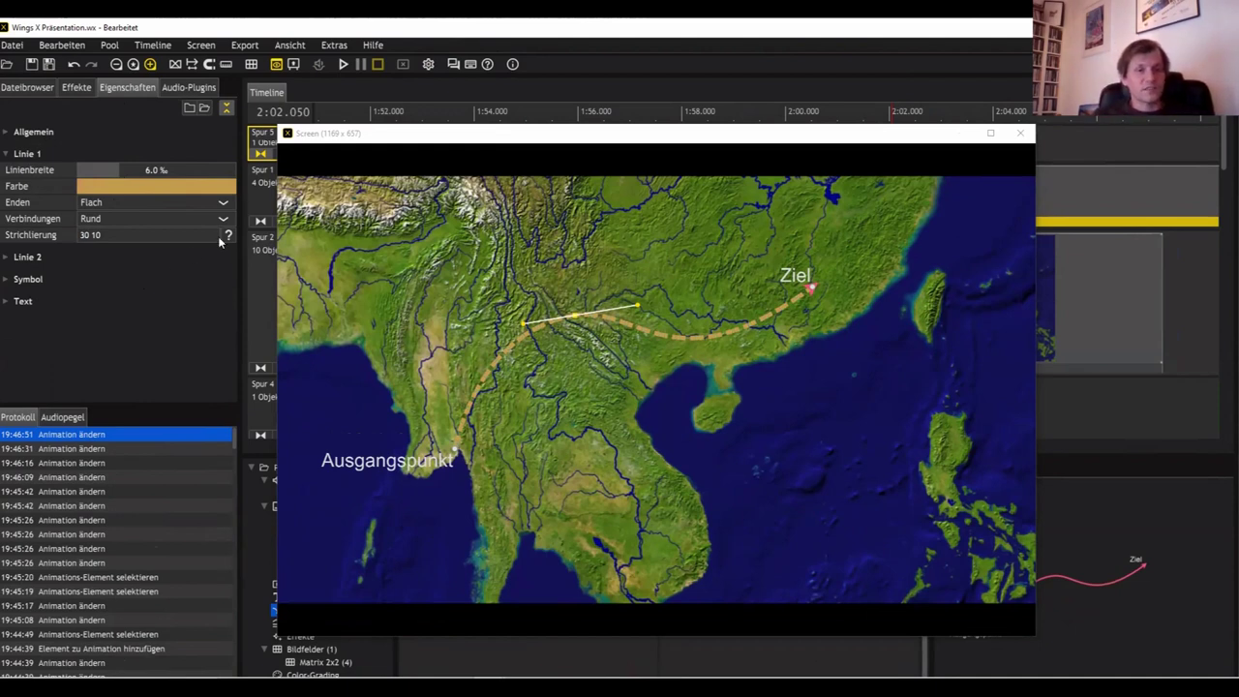
mouse_move(229, 240)
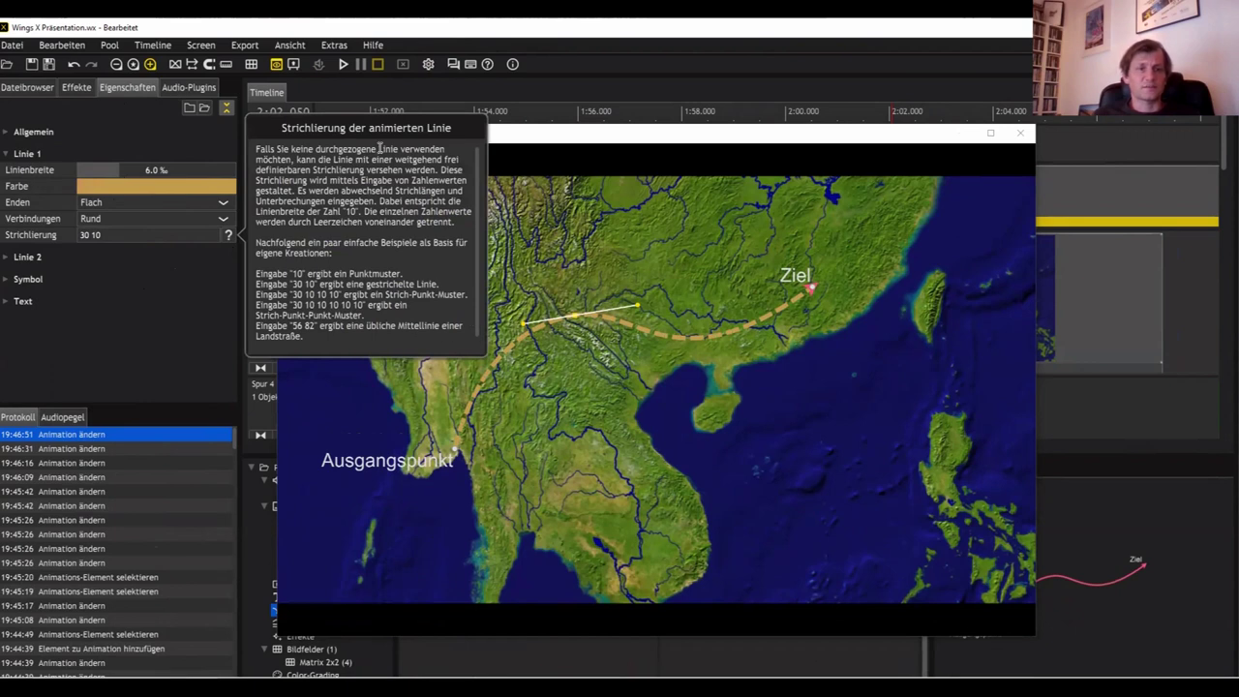
click(163, 239)
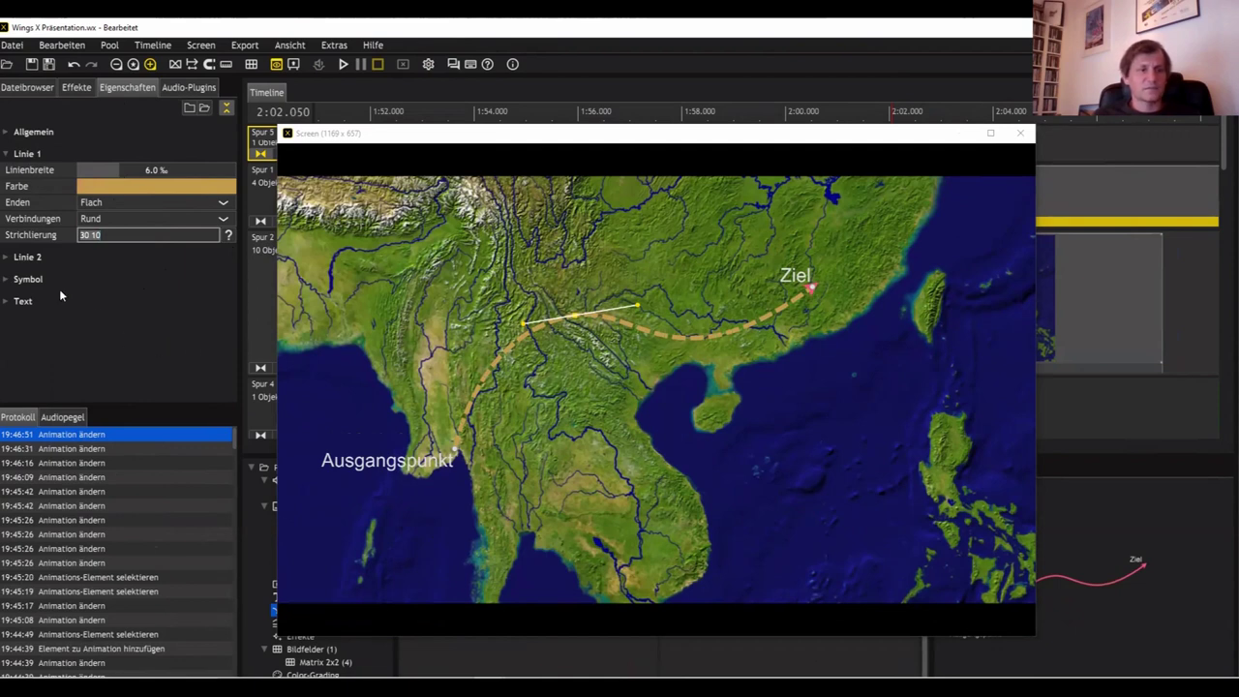
Step: Enlarge the route's LineTip symbol to 3.7 % and colour it orange (#FFA145)
click(15, 281)
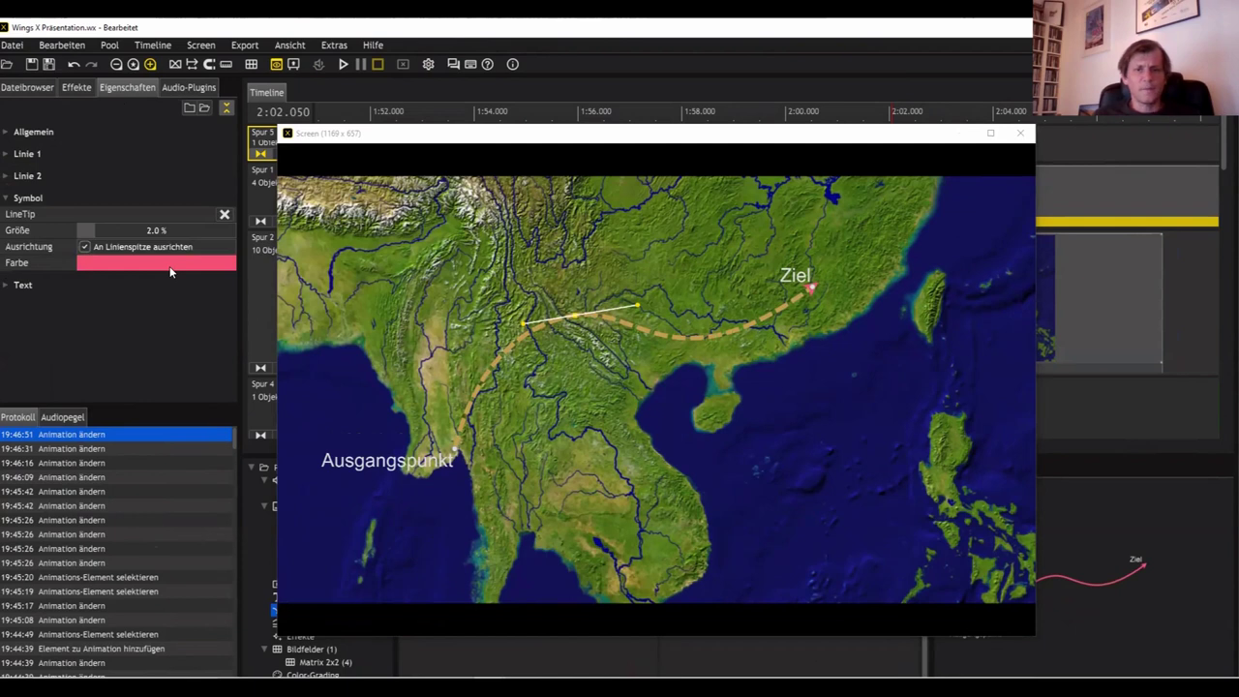
drag(96, 231, 124, 232)
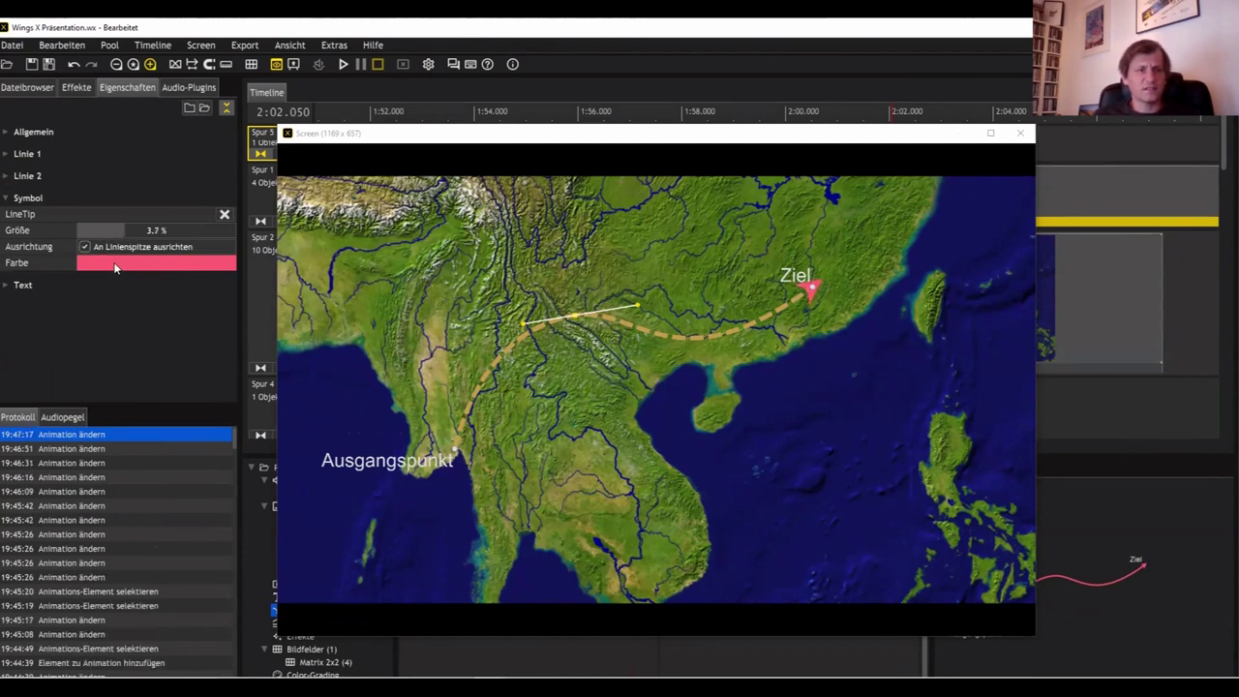
click(114, 268)
drag(422, 147, 422, 158)
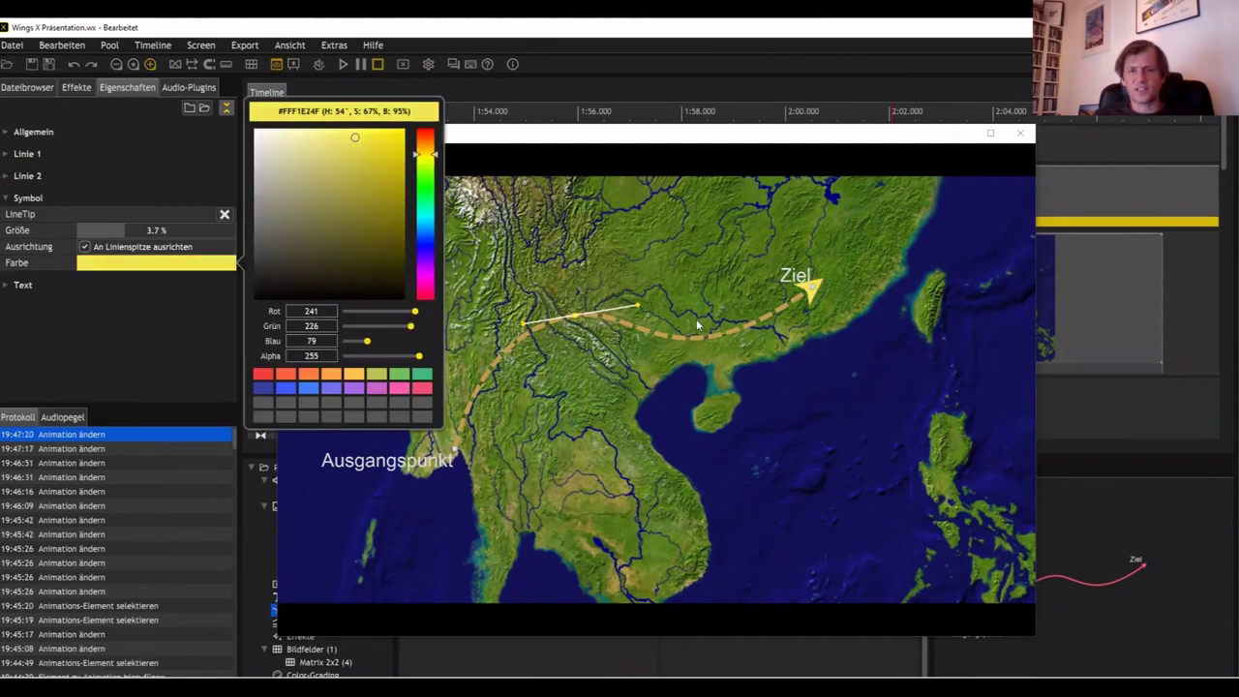
right_click(334, 377)
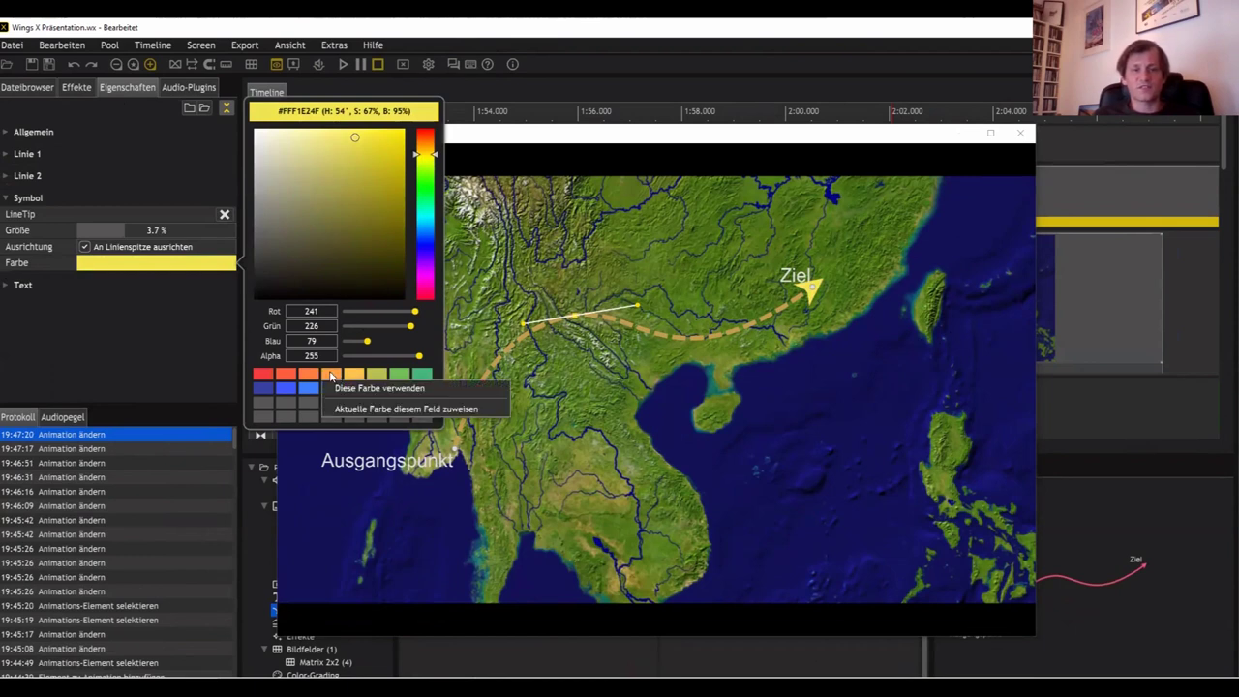
click(356, 388)
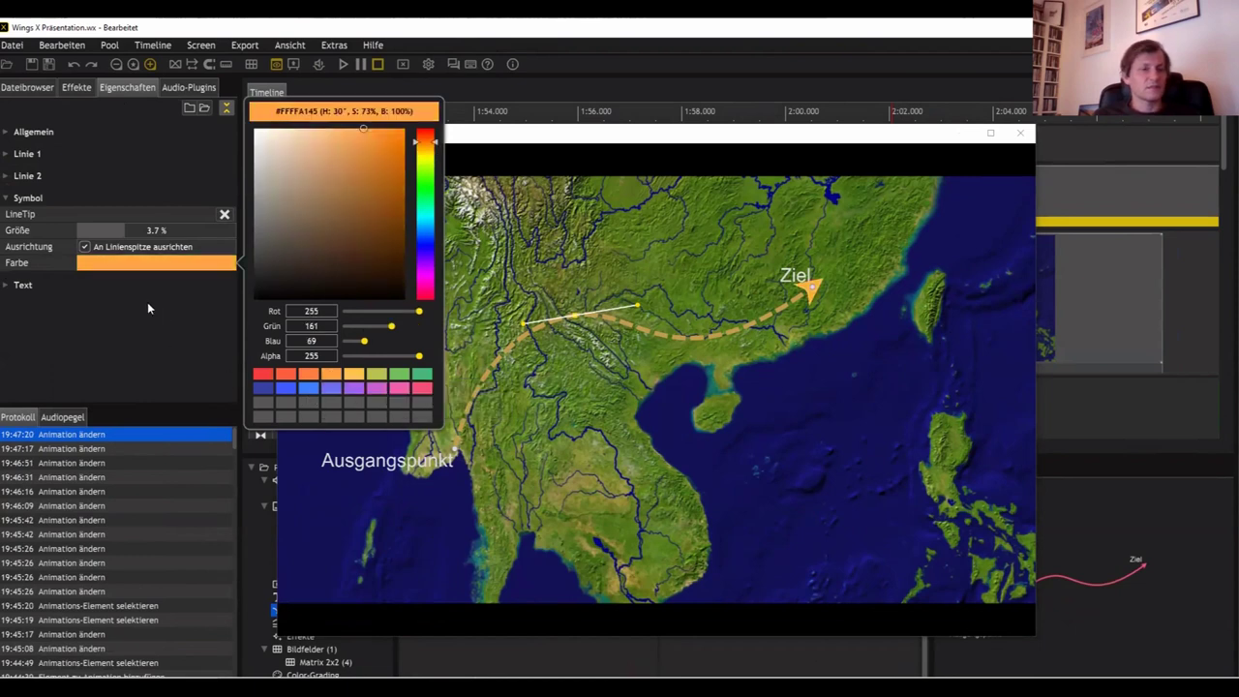
click(169, 179)
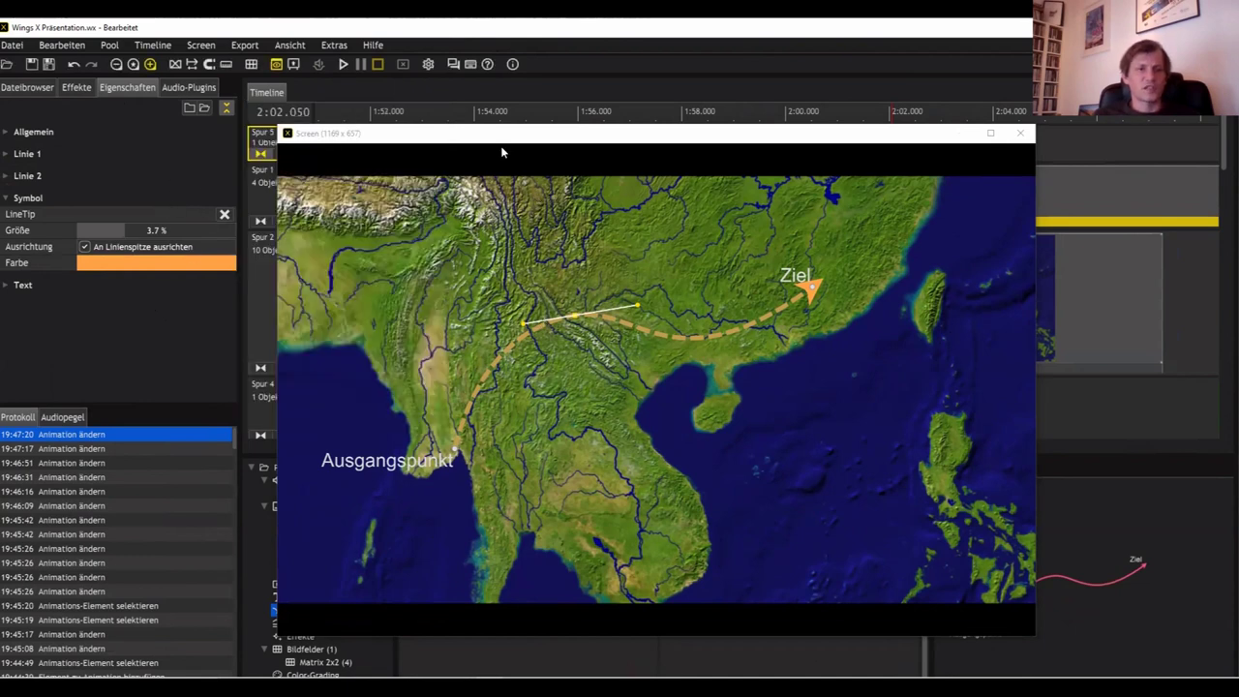
Step: Assign the Transport symbol Car.svg to the route animation in the pool and disable its alignment to the line tip (An Linienspitze ausrichten)
drag(466, 141, 767, 63)
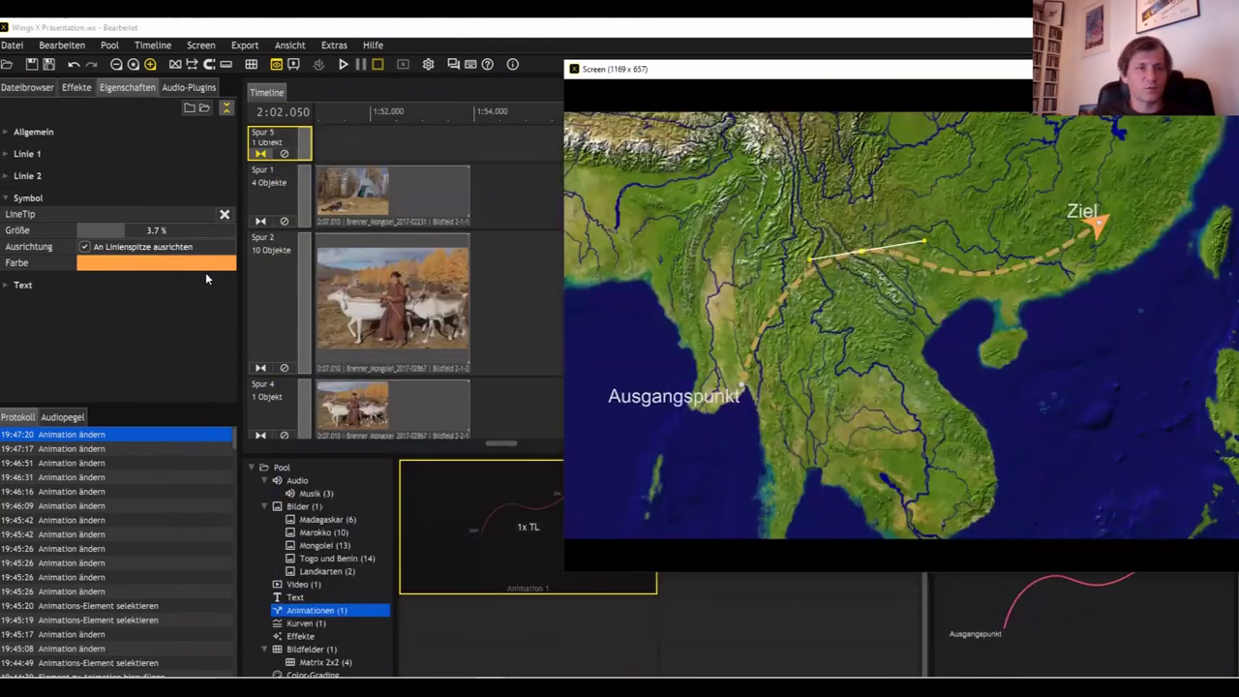
click(26, 88)
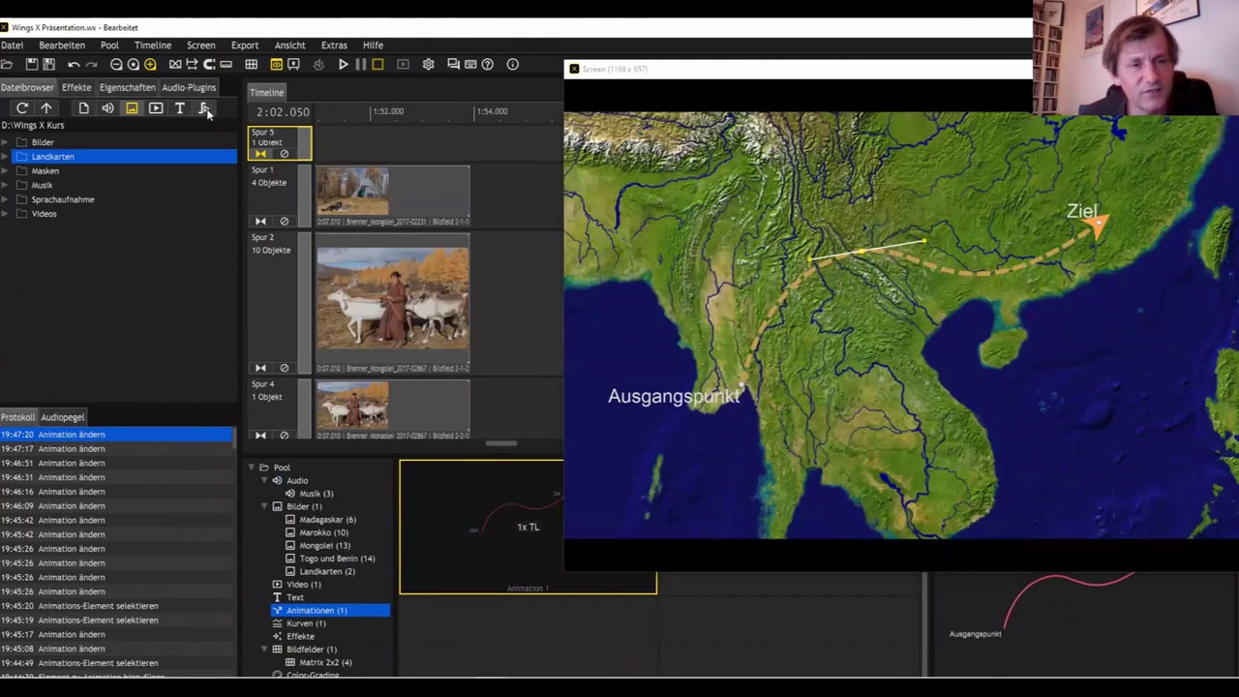
click(206, 109)
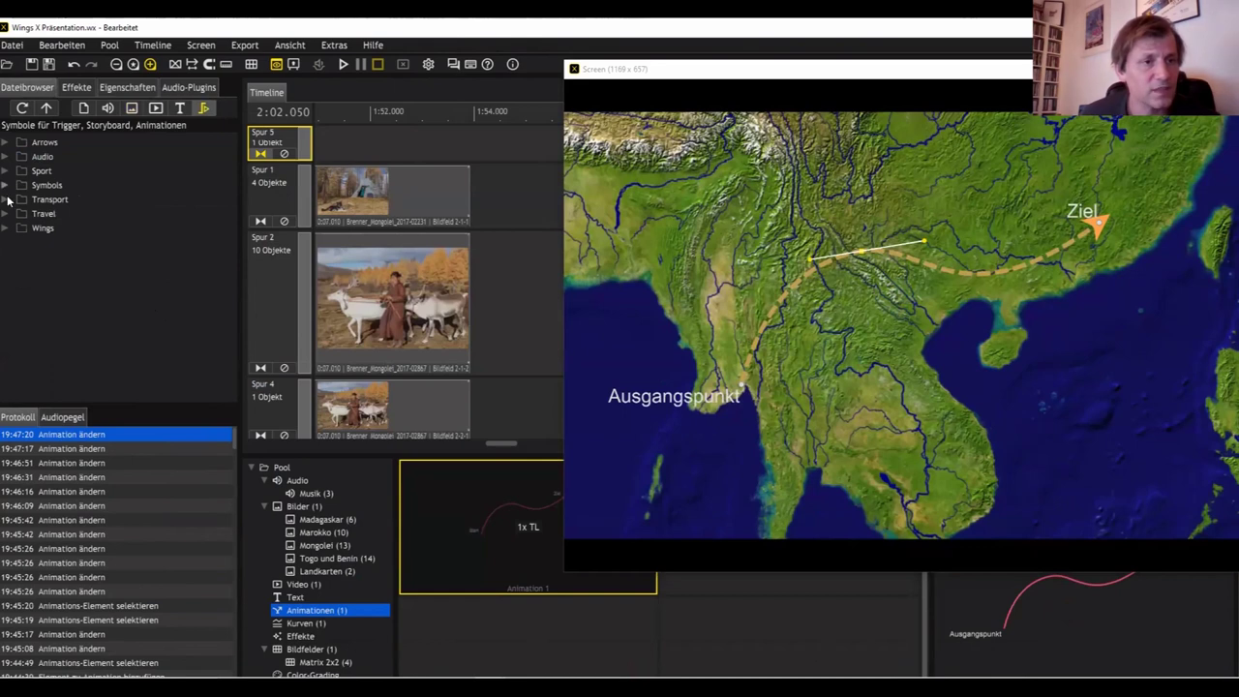
click(8, 200)
click(51, 215)
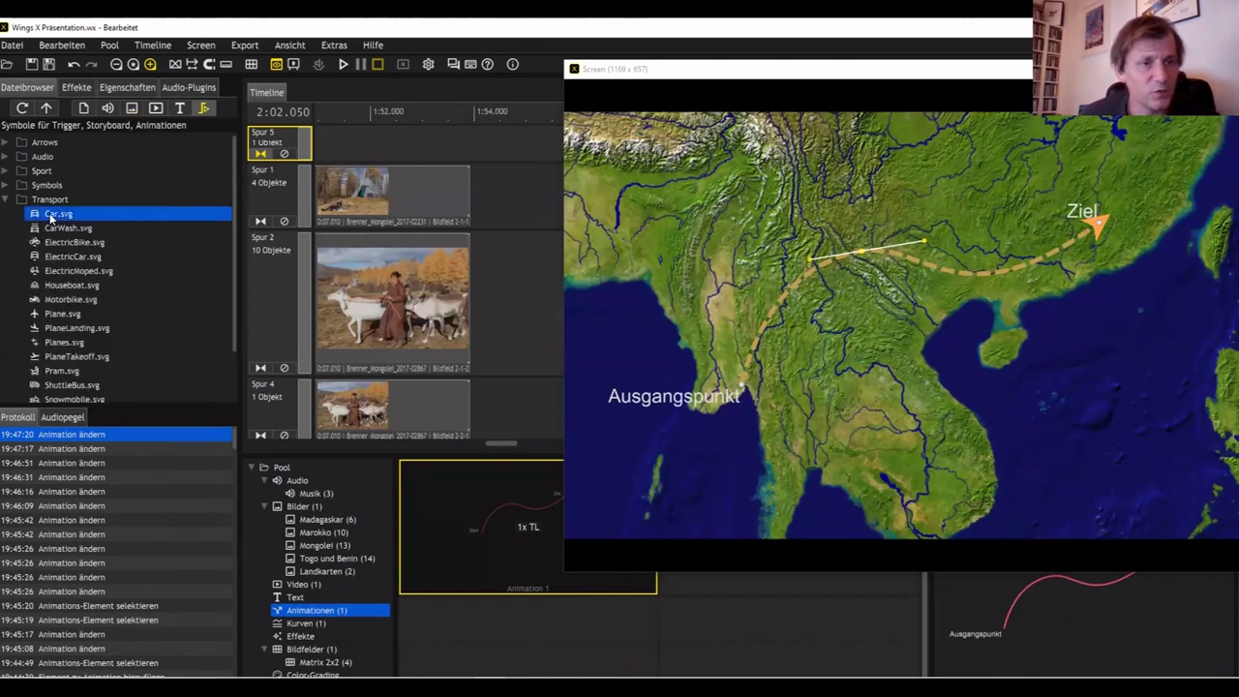
drag(442, 508, 445, 523)
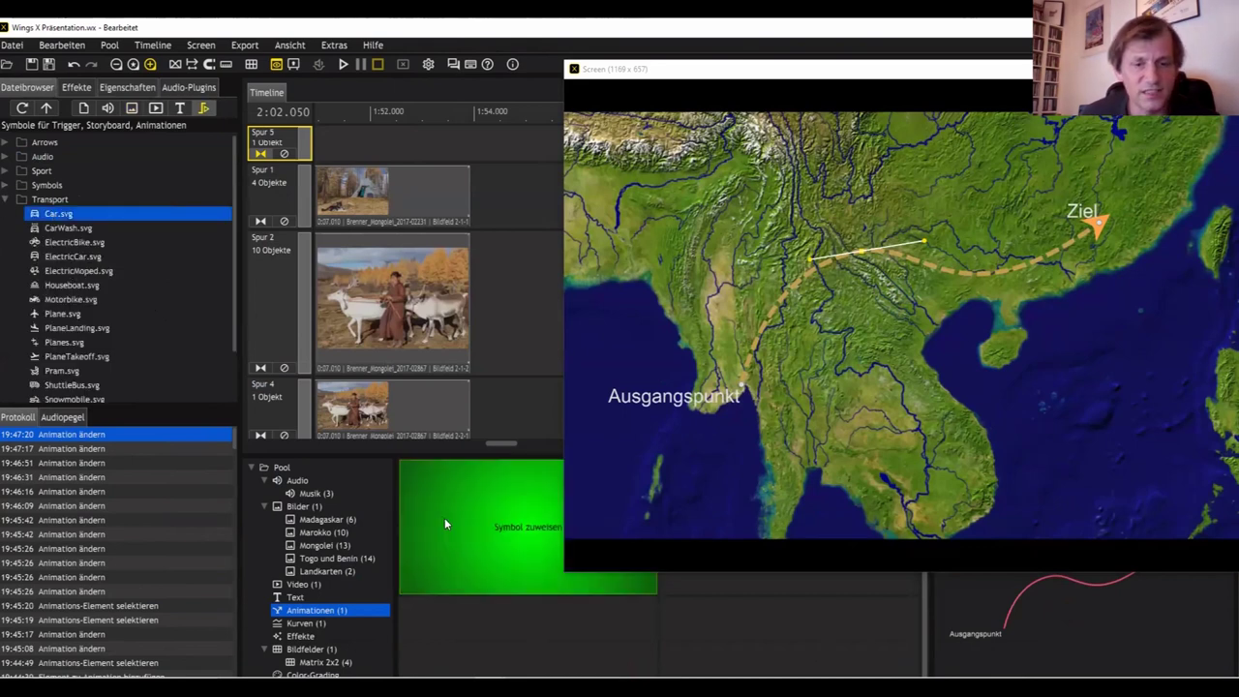
drag(482, 485, 480, 516)
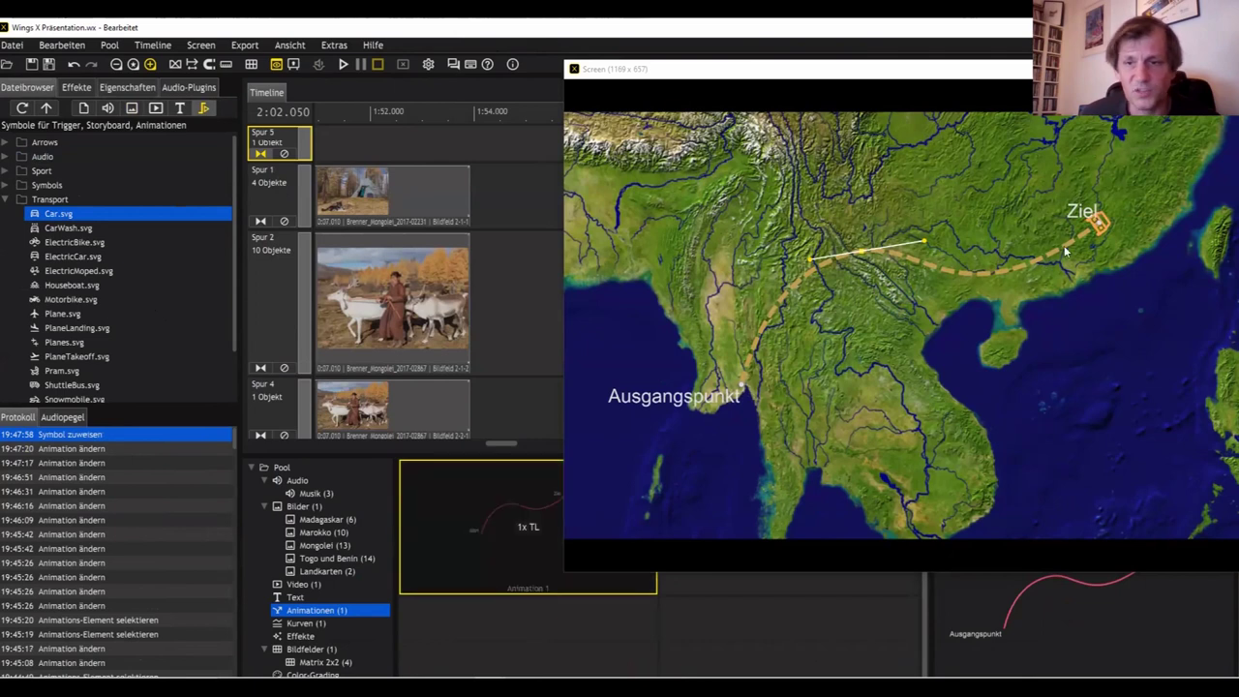
click(126, 87)
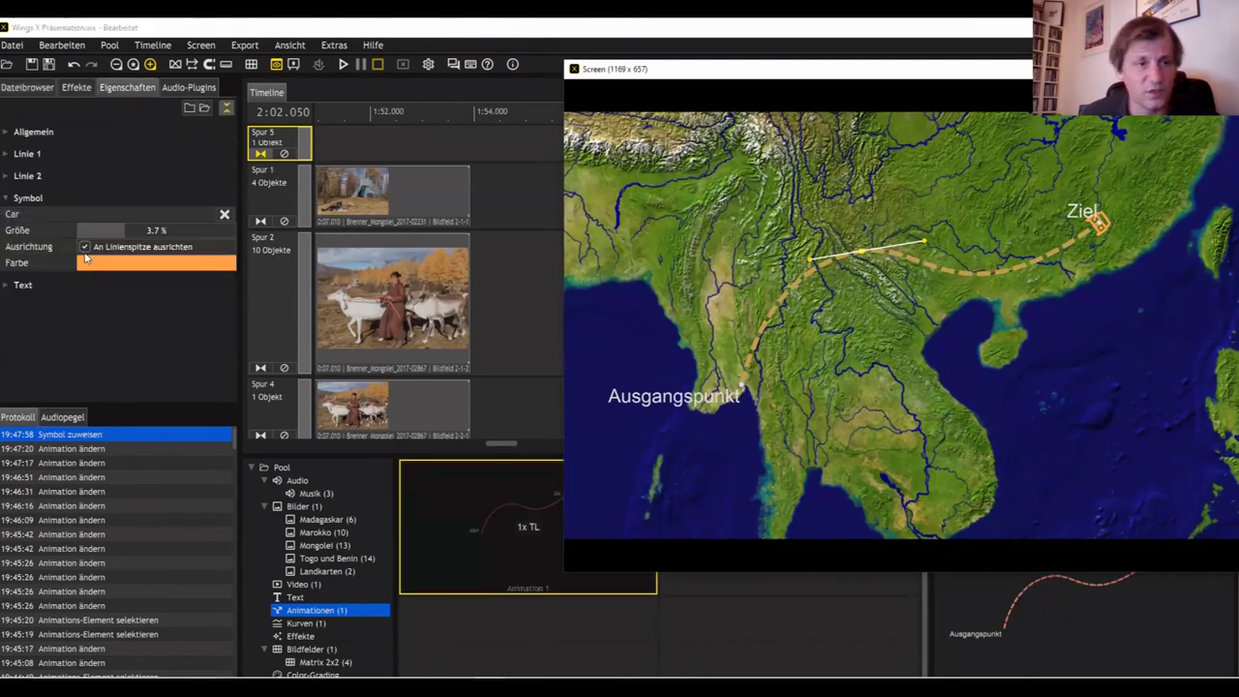
click(86, 249)
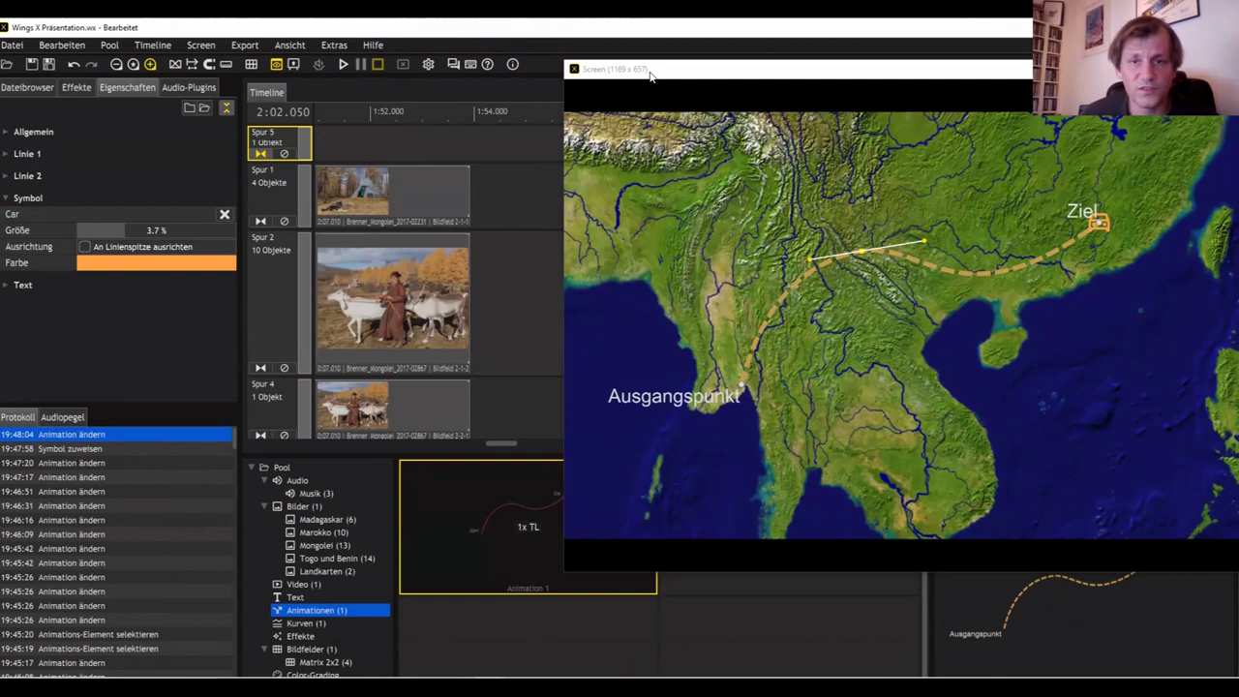
Step: Scrub the opening seconds of the route animation to check how the car travels away from Ausgangspunkt
click(889, 141)
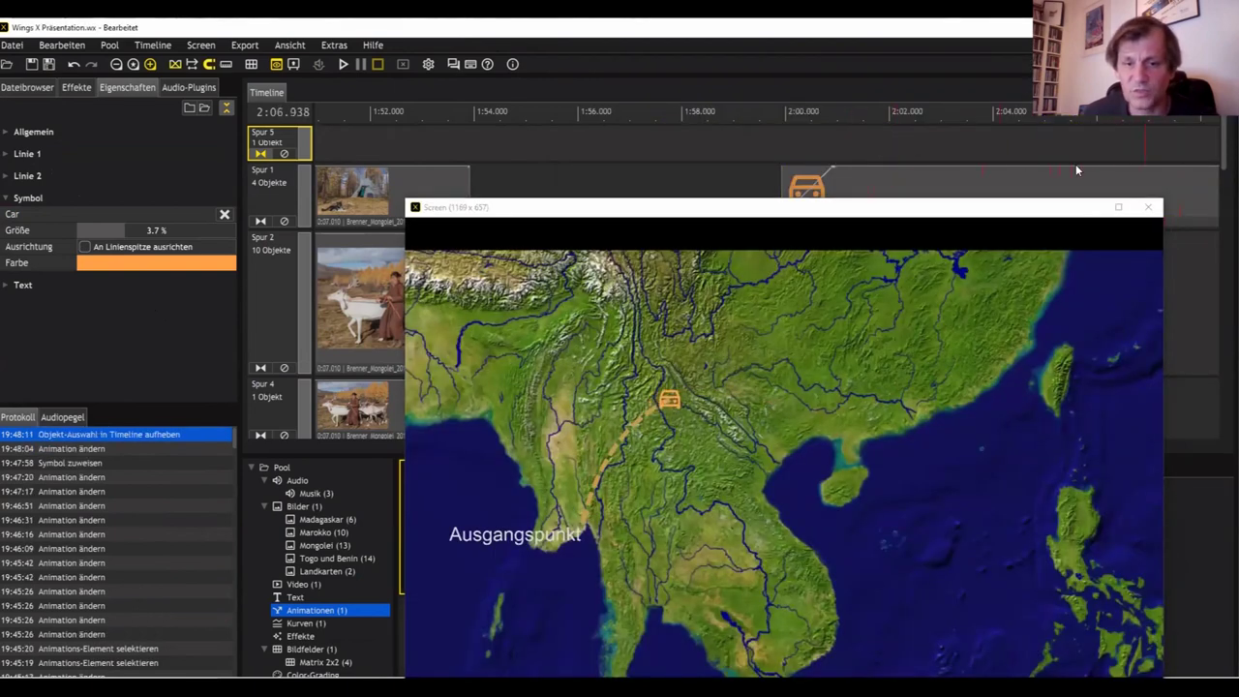
click(853, 137)
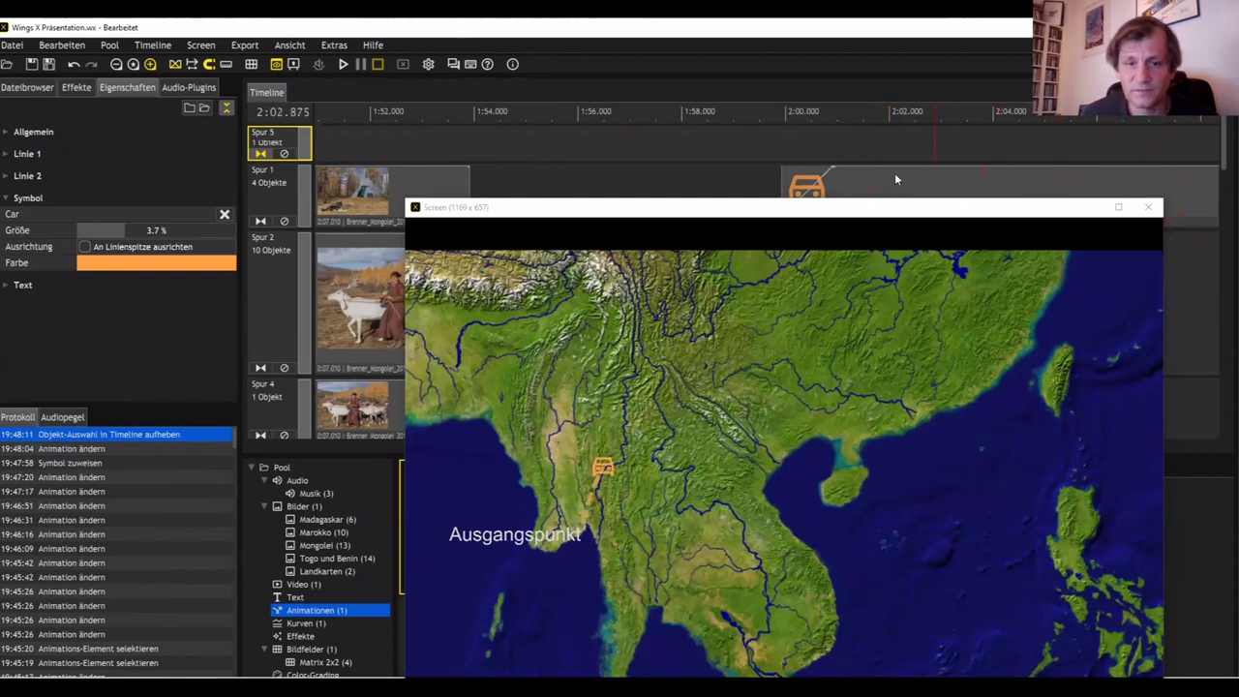
click(781, 143)
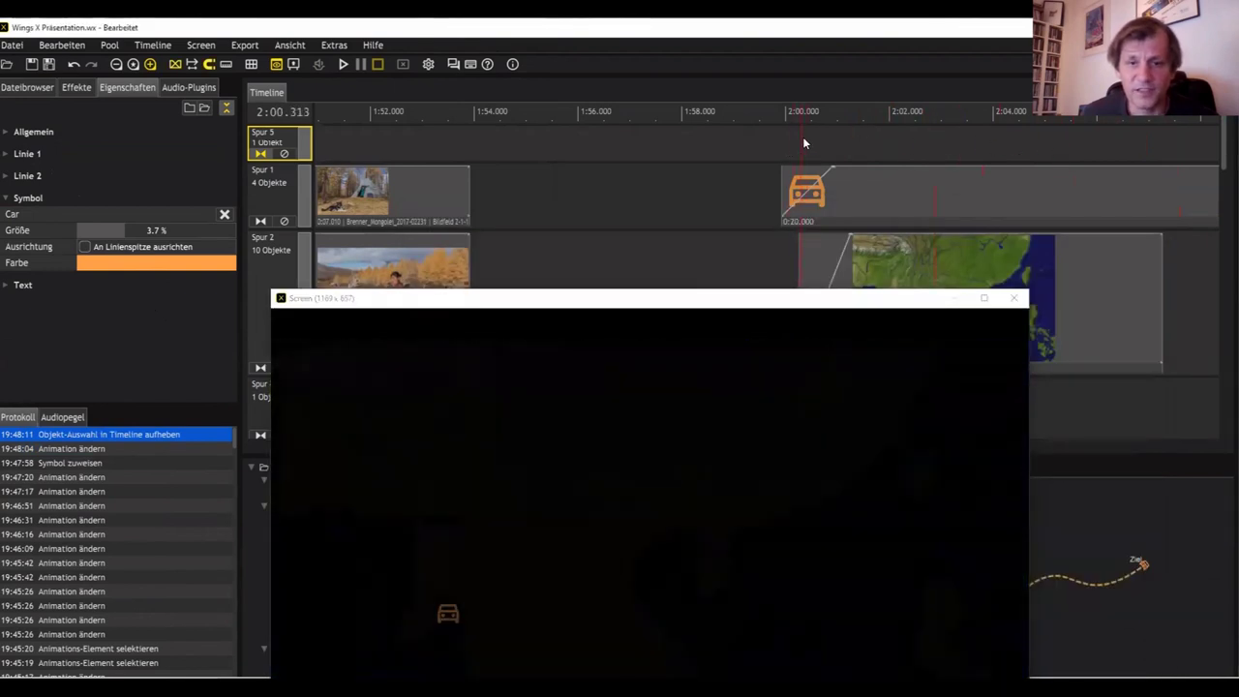
click(826, 132)
drag(826, 132, 831, 132)
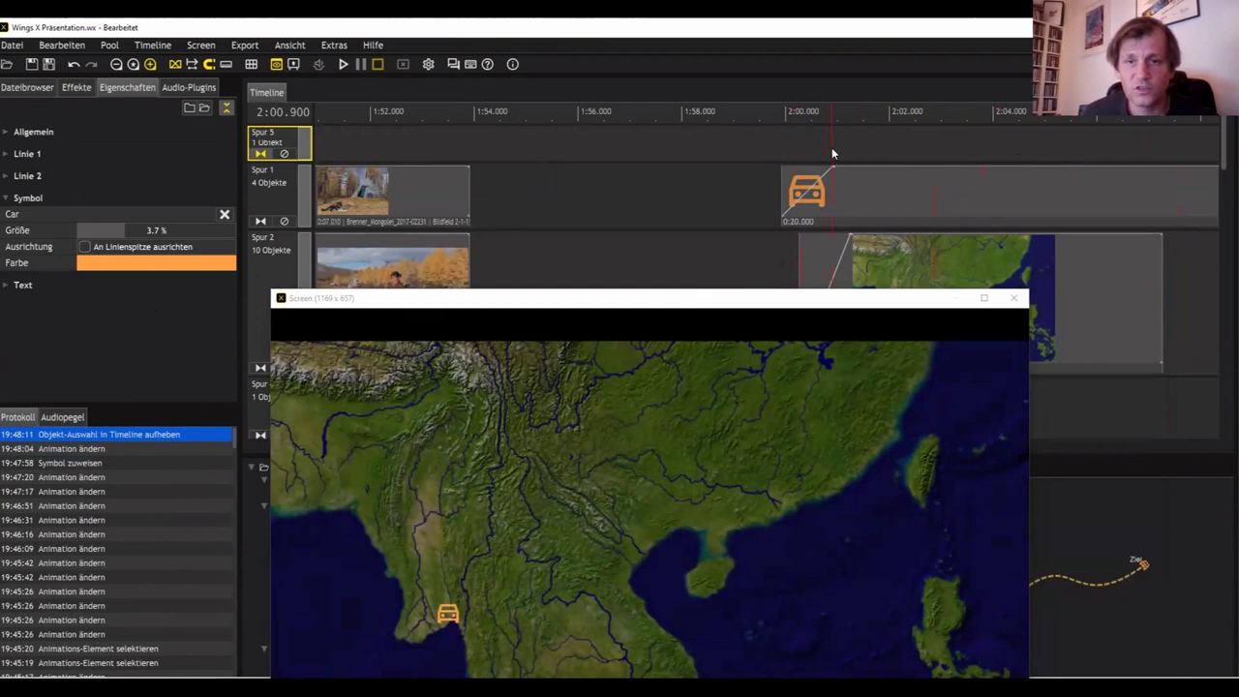
drag(832, 152, 923, 196)
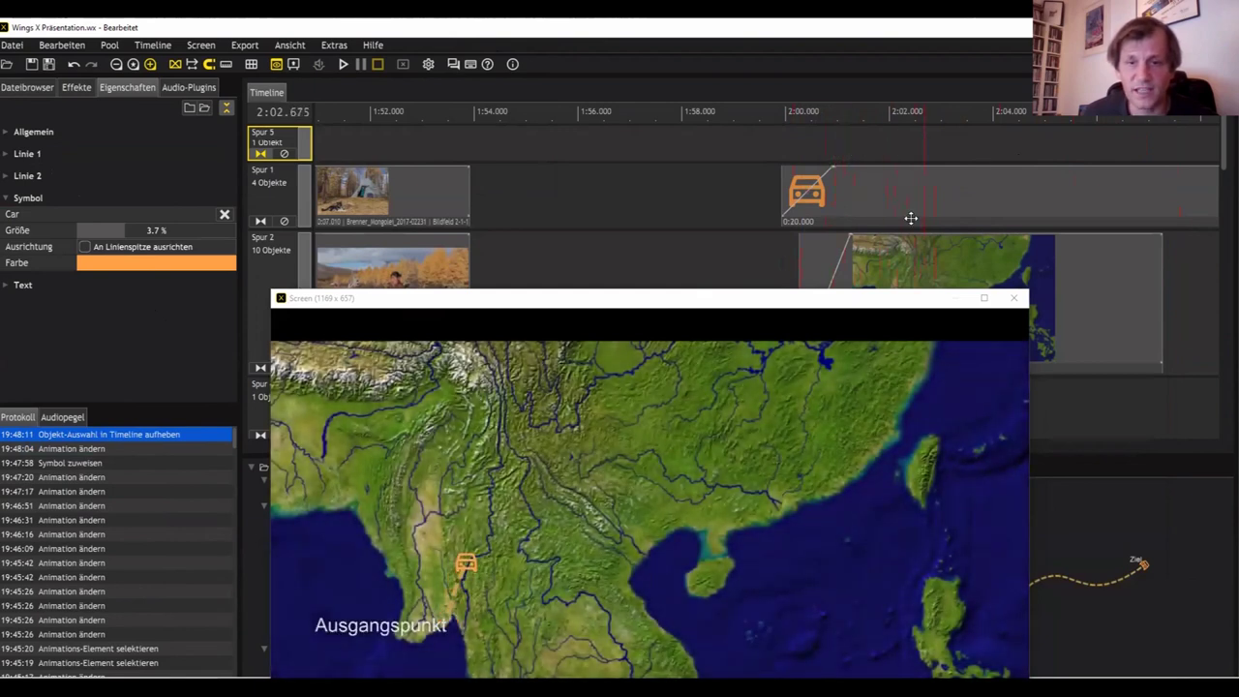
Step: Shorten the route animation on Spur 1 to 0:10.575 and preview the faster car movement
key(space)
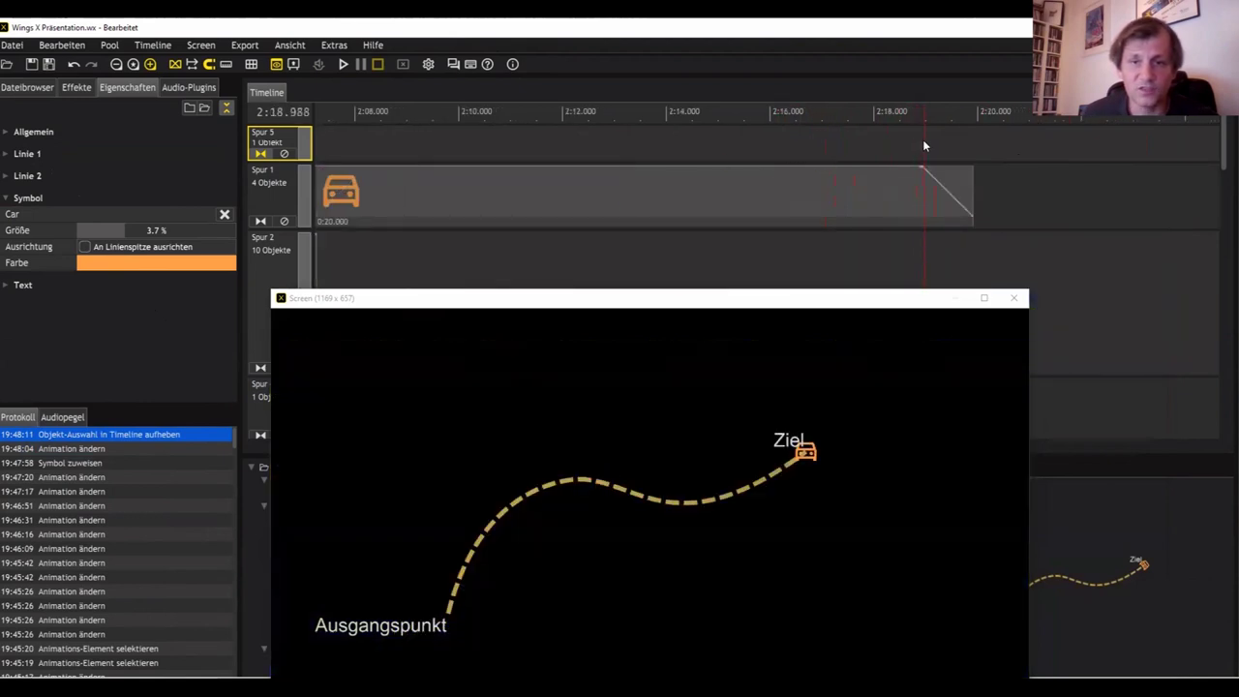
drag(965, 191, 483, 190)
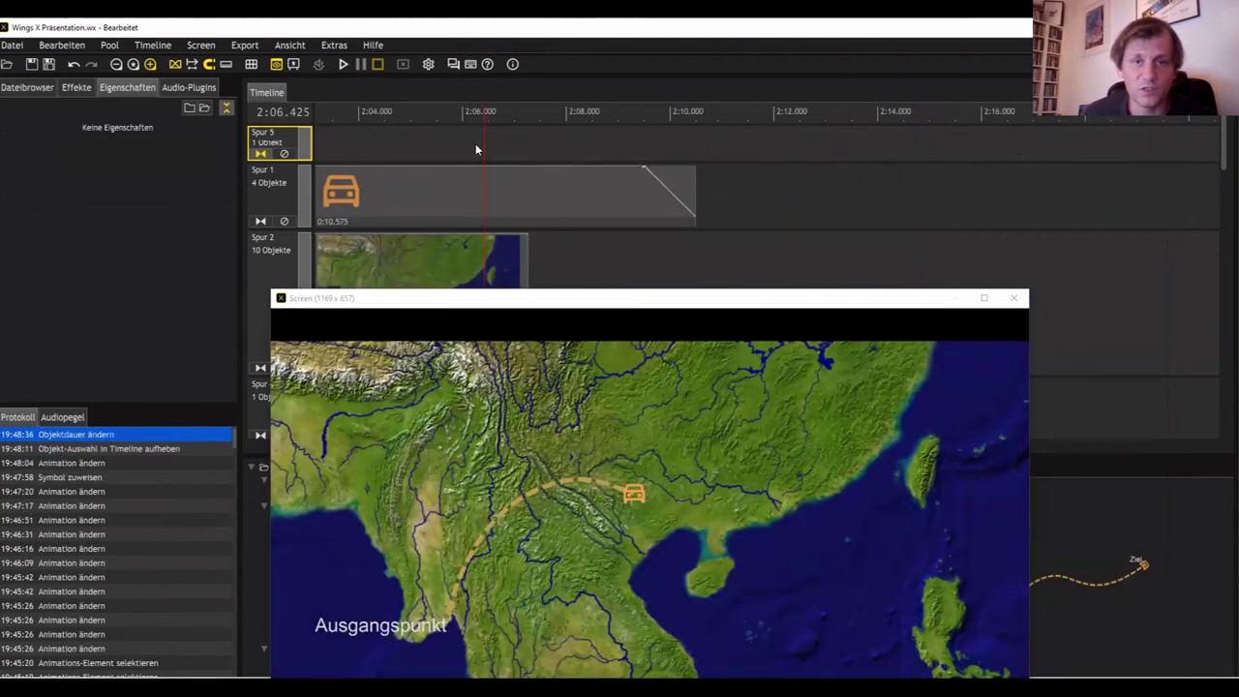
drag(475, 149, 578, 144)
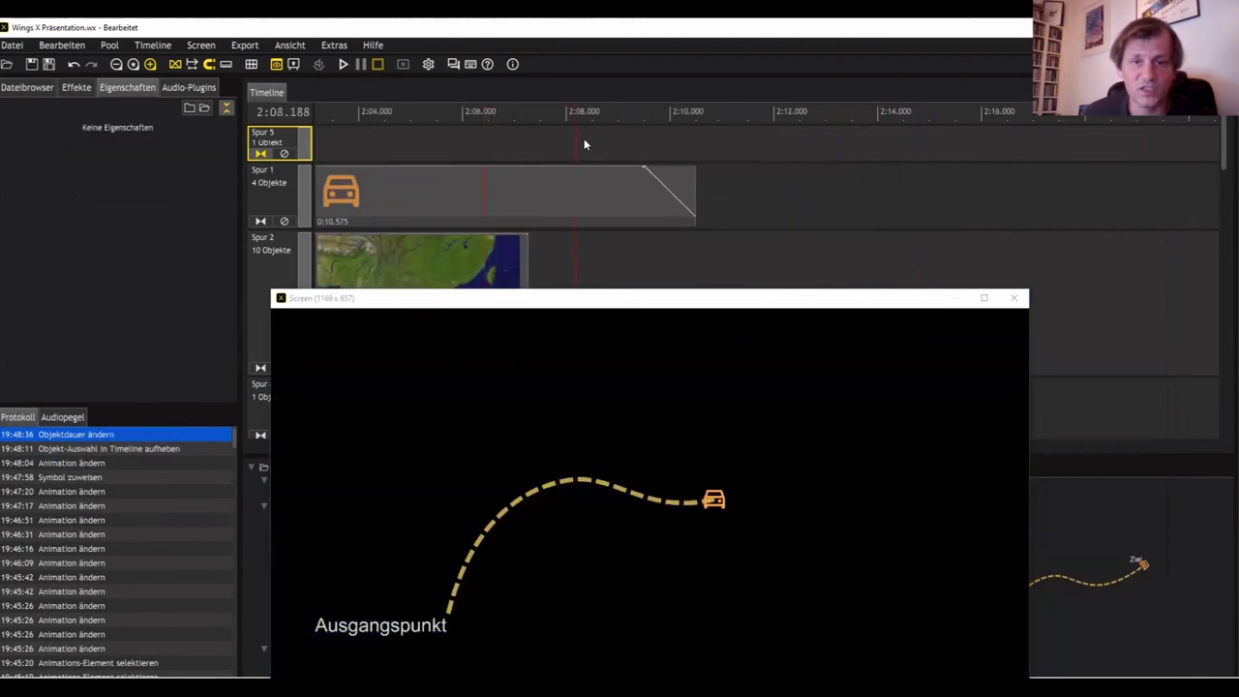
Step: Extend the burma landkarte2 map on Spur 2 to 0:11.300 and preview the car's arrival at Ziel
drag(526, 280, 750, 276)
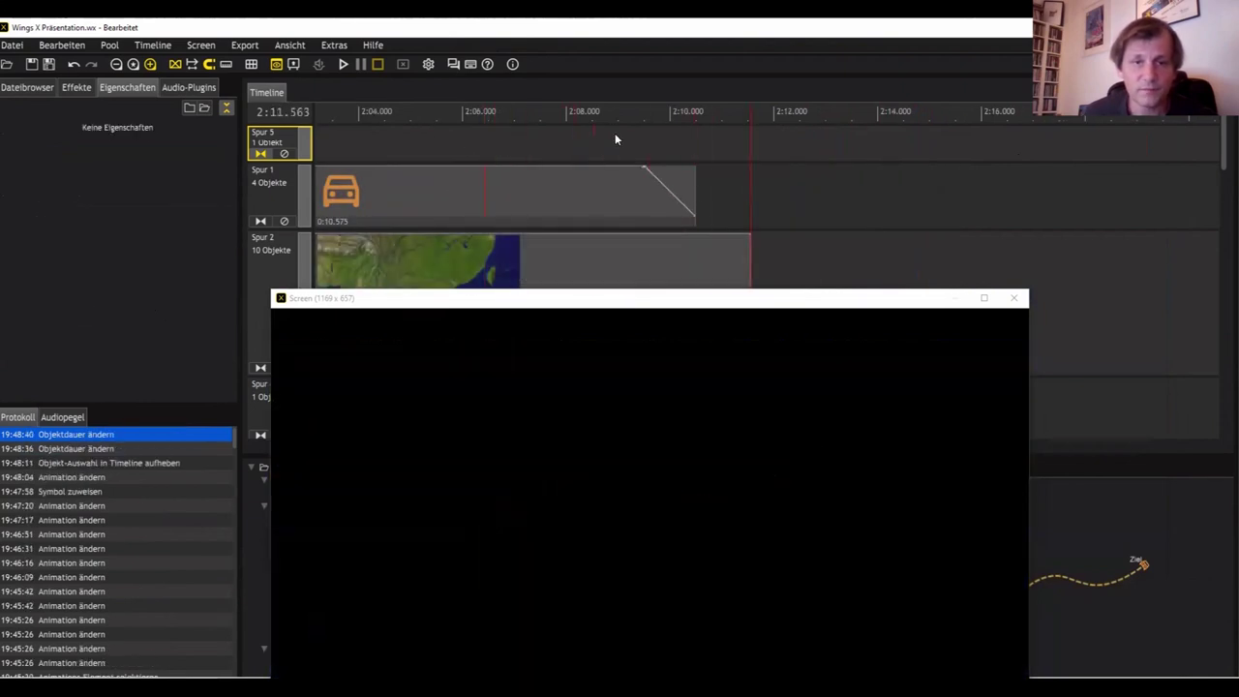
click(600, 145)
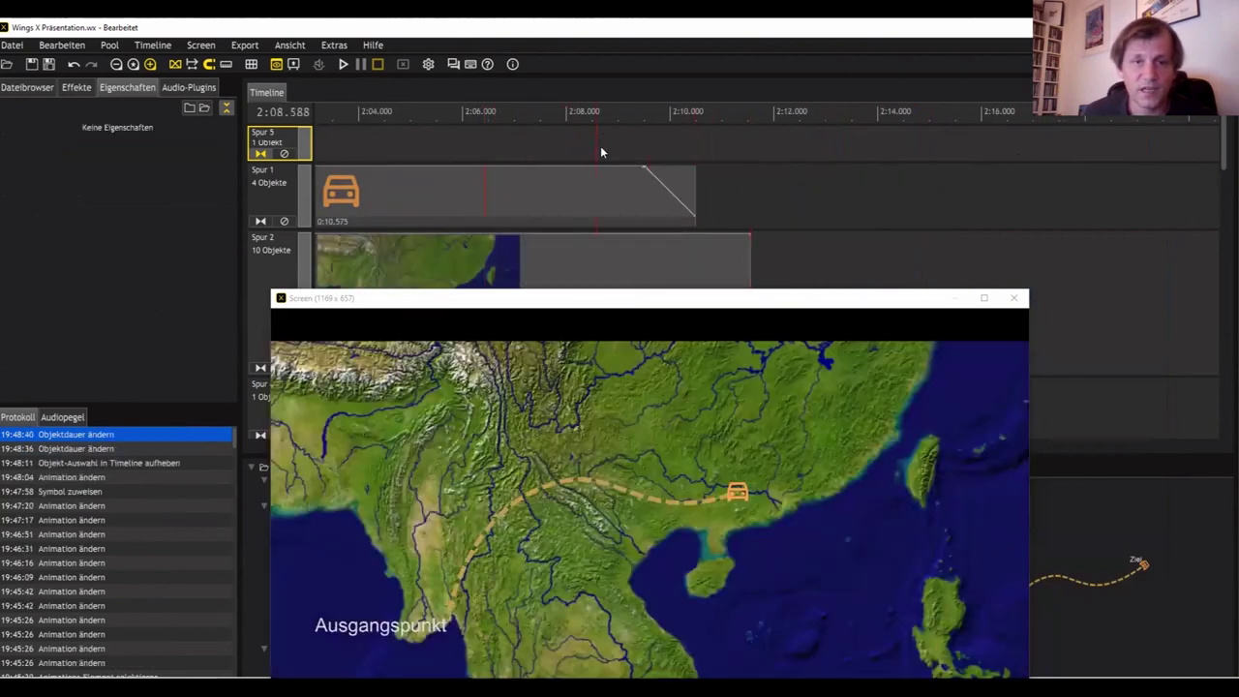
click(655, 149)
click(657, 149)
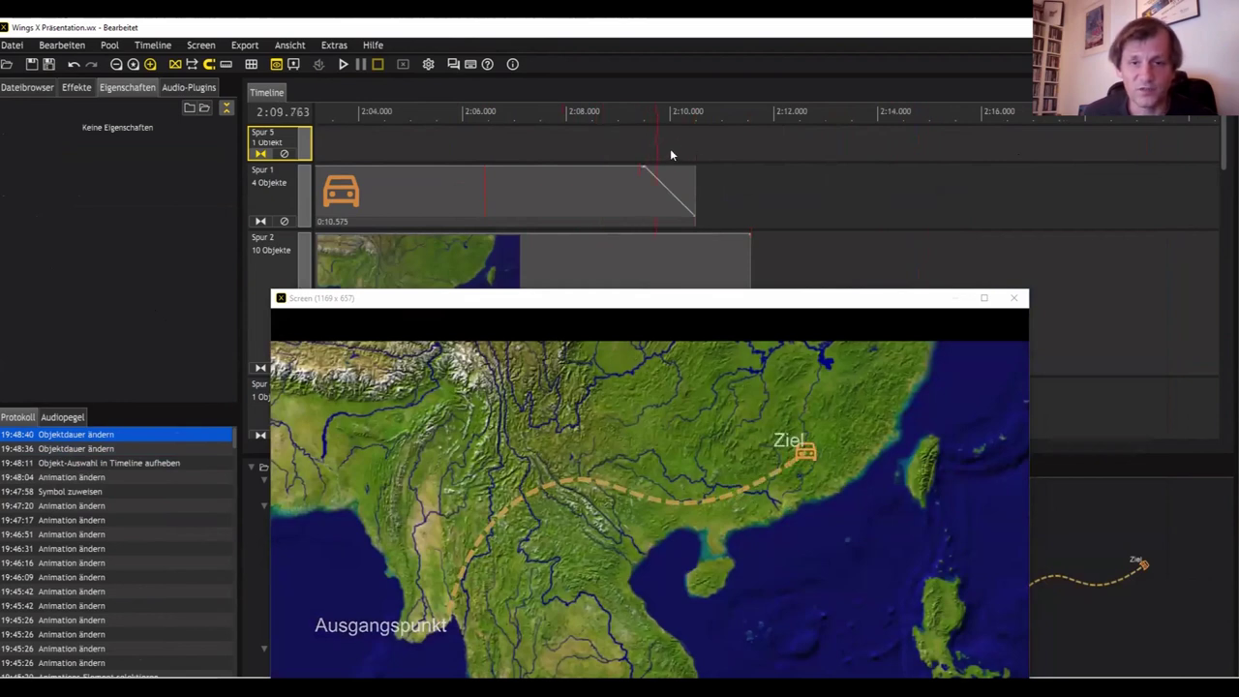
click(686, 113)
Step: Remove the fade-out of the route animation on Spur 1, extend it to 0:12.000 and check its end
click(640, 150)
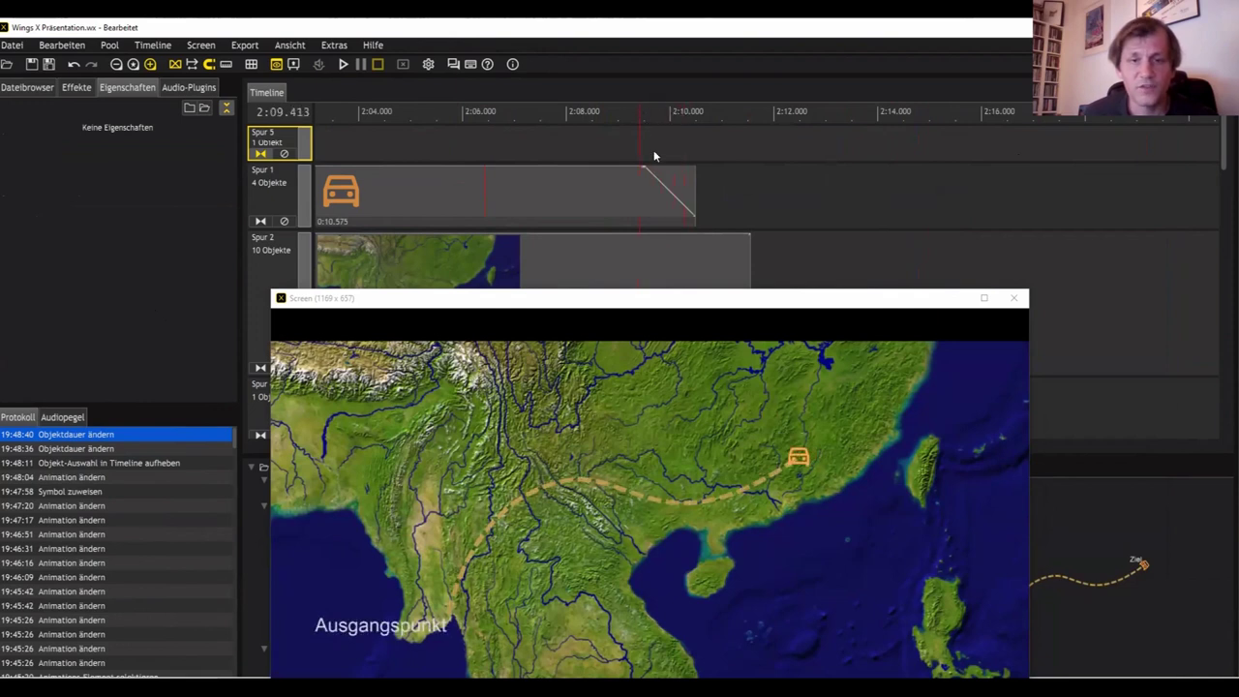
drag(692, 213, 769, 184)
drag(651, 155, 715, 147)
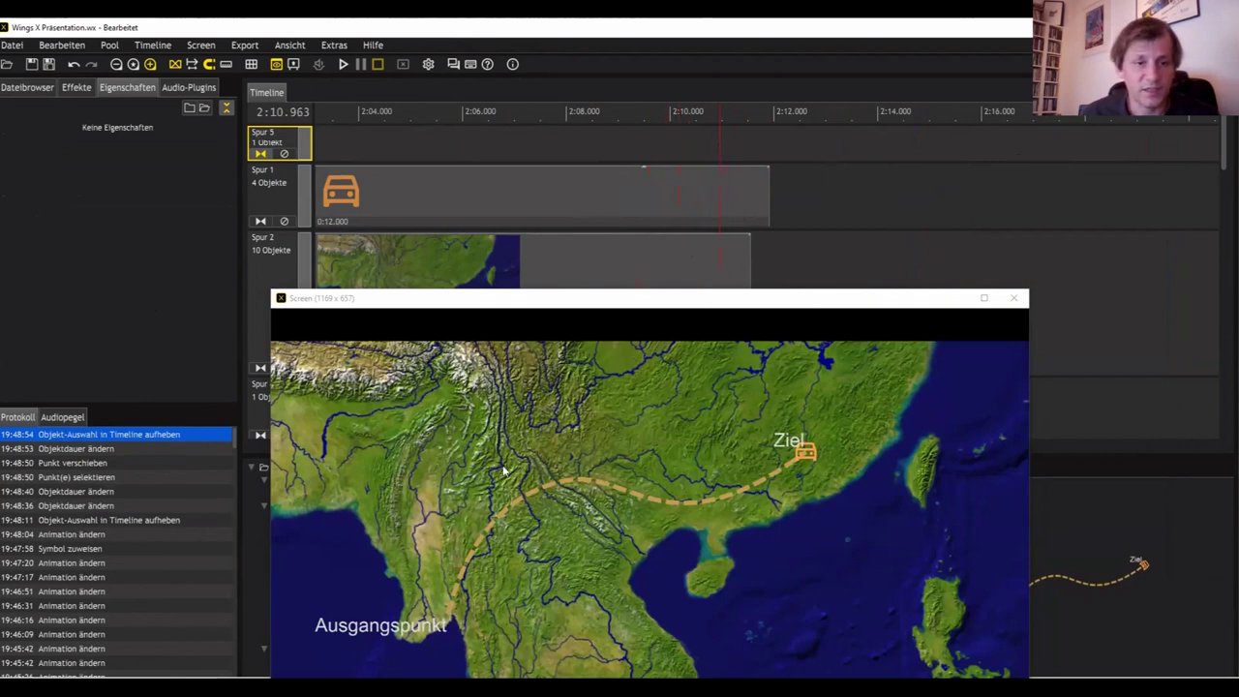
Step: Add the Mongolei picture Brenner_Mongolei_2017-02897 to Spur 5 and move its start to about 2:10, after the car's arrival
drag(334, 542, 630, 550)
click(464, 634)
click(719, 145)
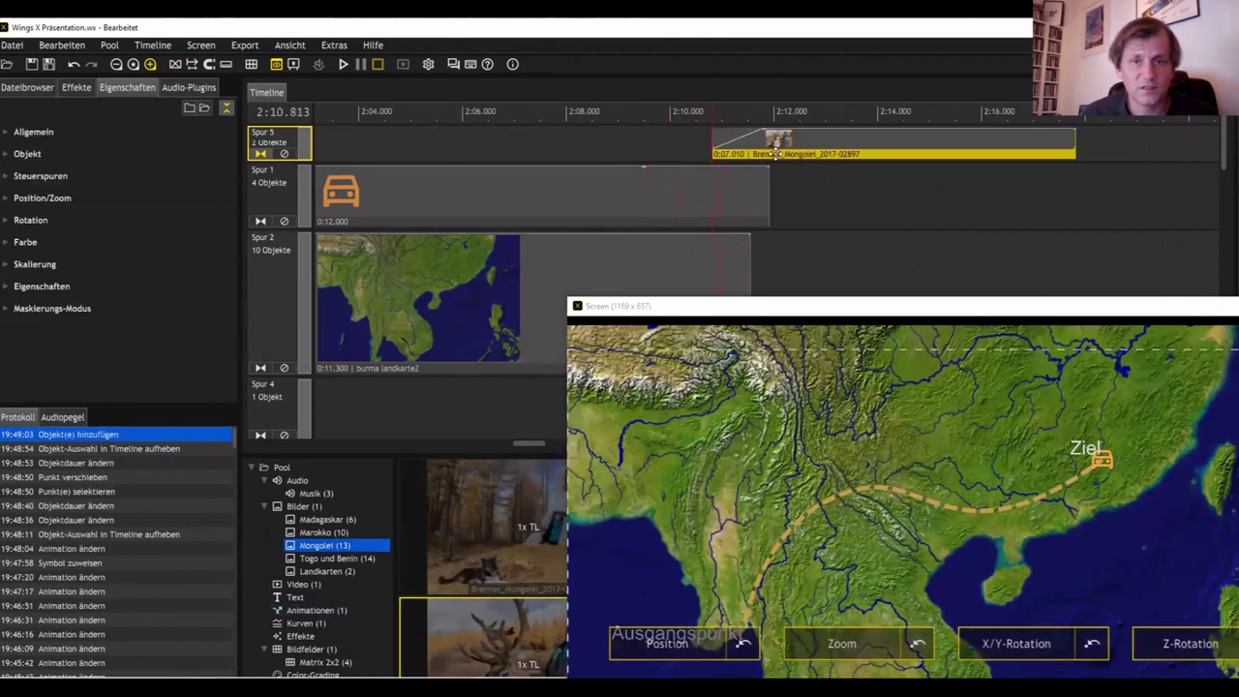
drag(759, 145, 645, 153)
click(712, 114)
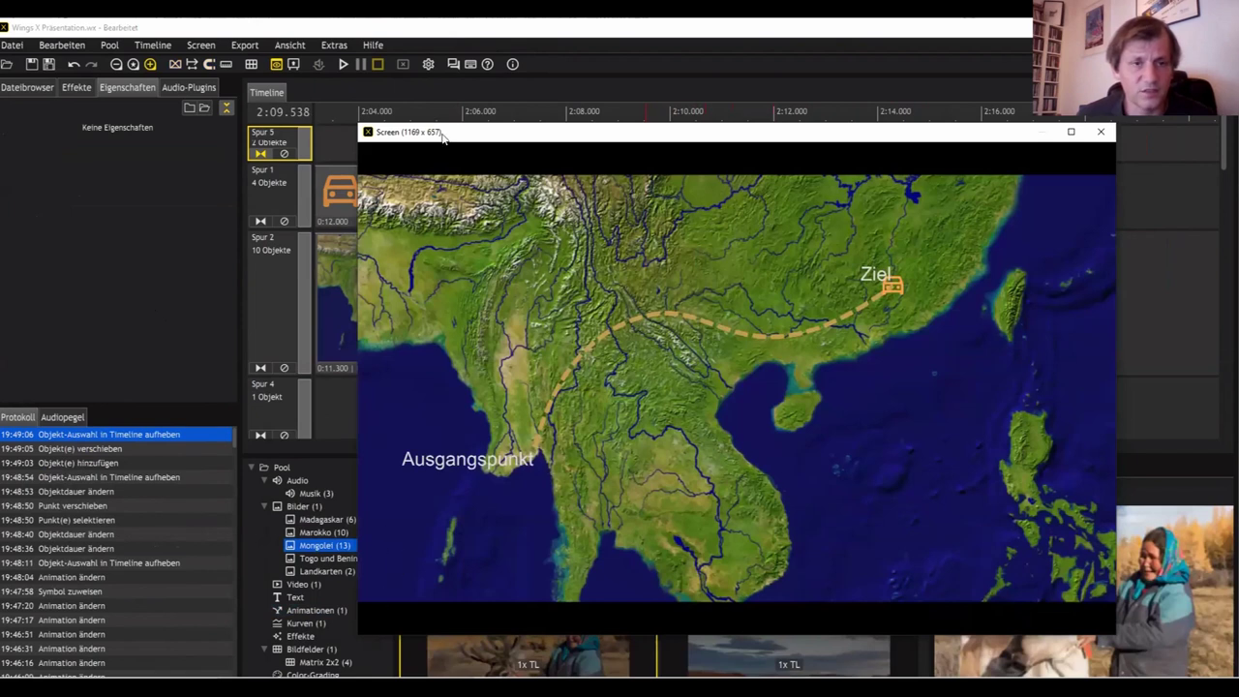
Step: Move the preview window clear of the tracks and scrub the car's route between about 2:05 and 2:09
drag(442, 136, 571, 165)
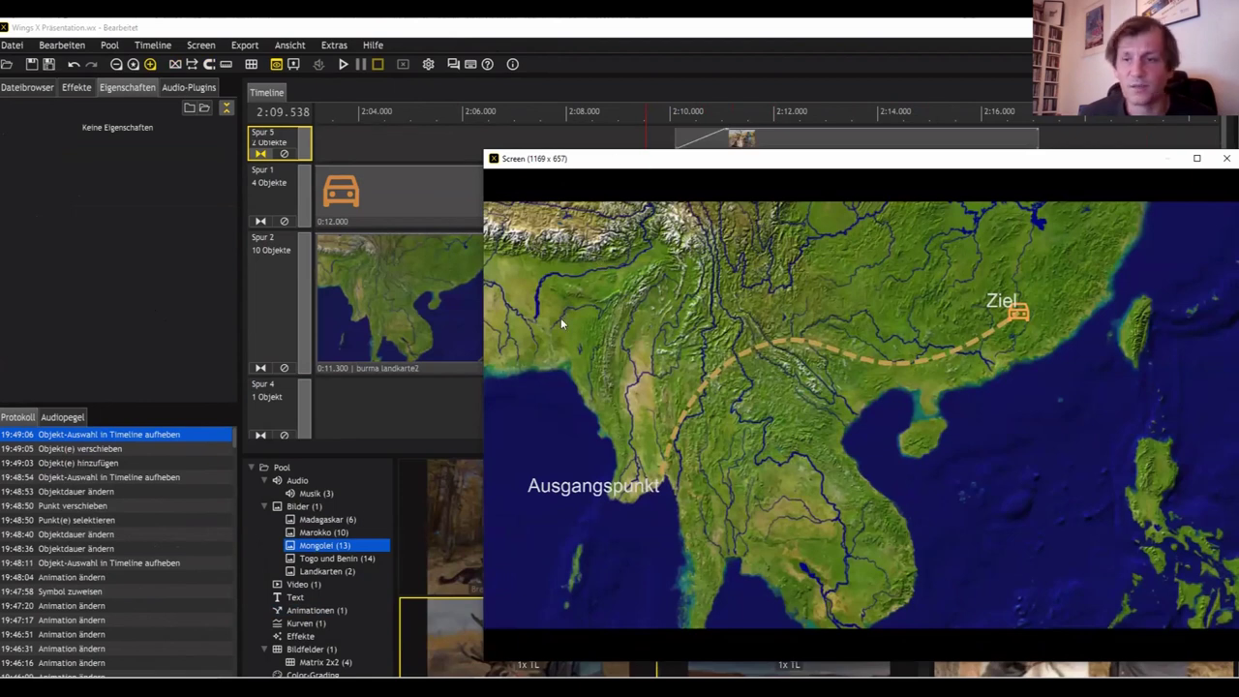
click(642, 136)
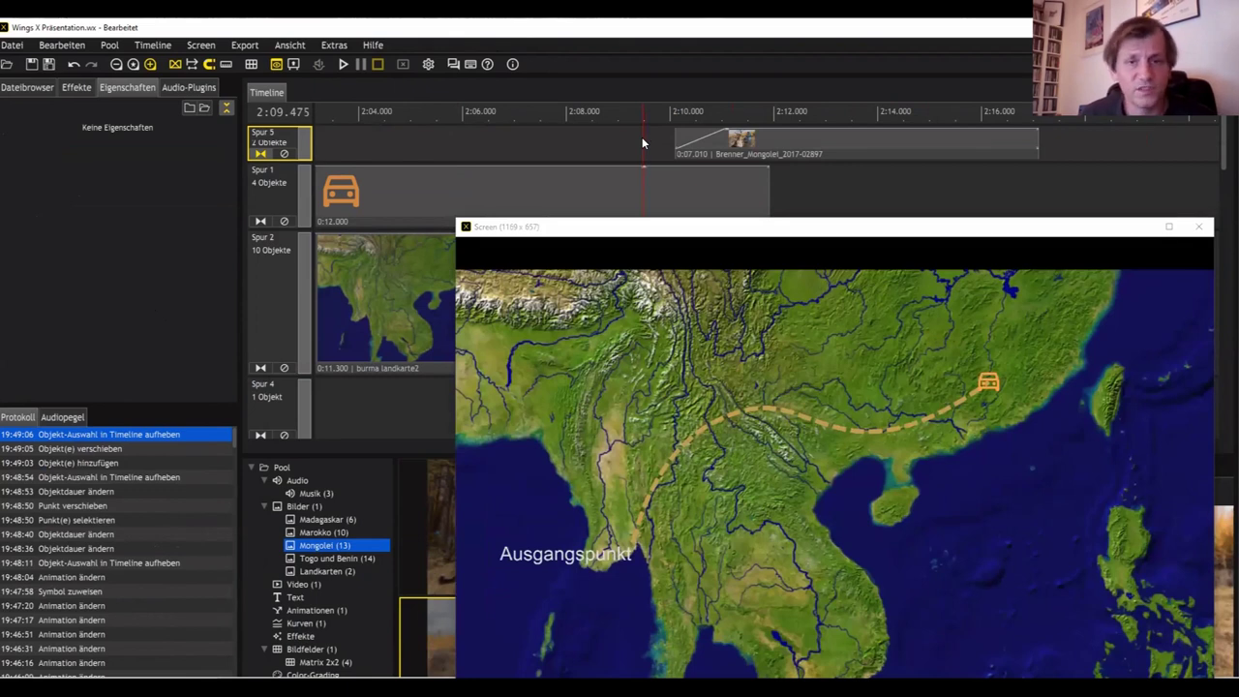
drag(639, 115, 590, 98)
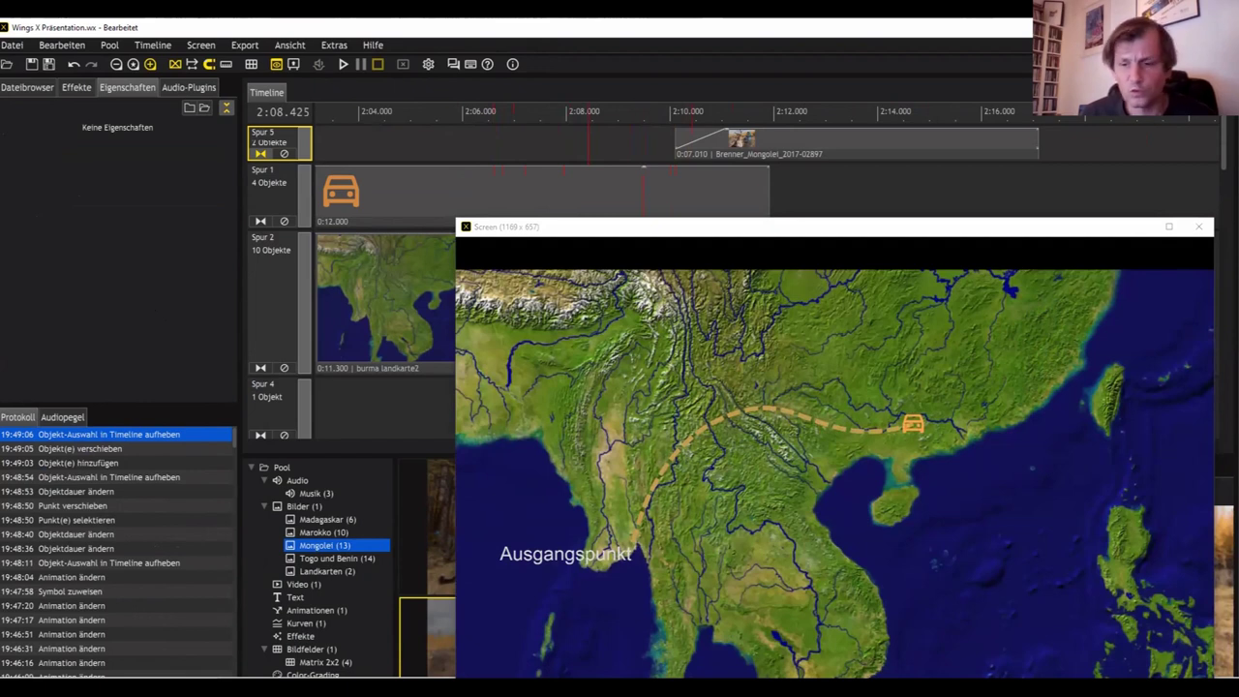
drag(589, 152, 593, 152)
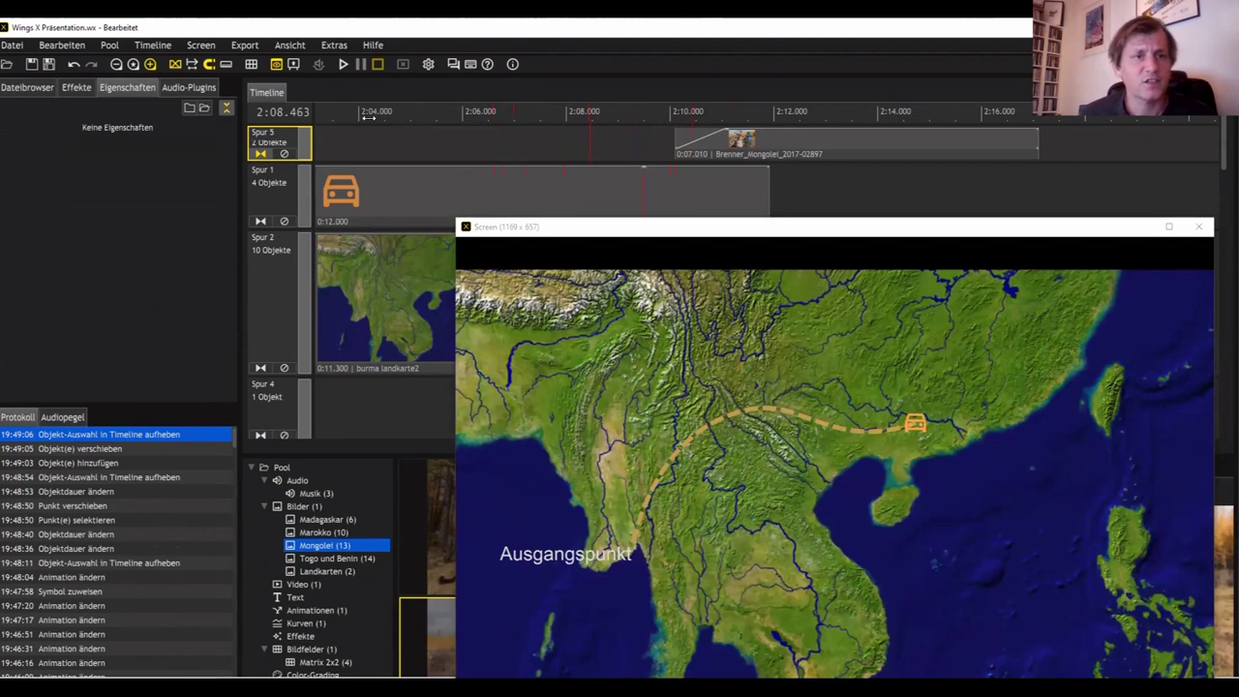
drag(368, 116, 451, 135)
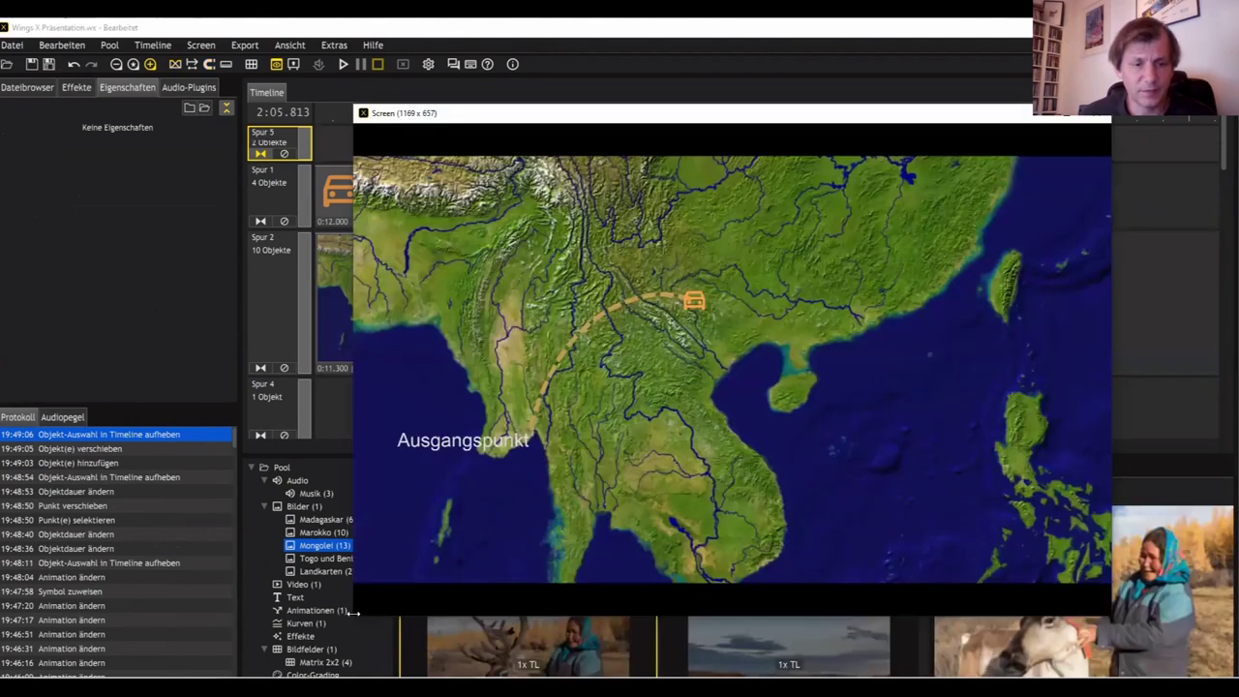
Step: Shrink the preview window to 851 x 479
drag(354, 613, 352, 613)
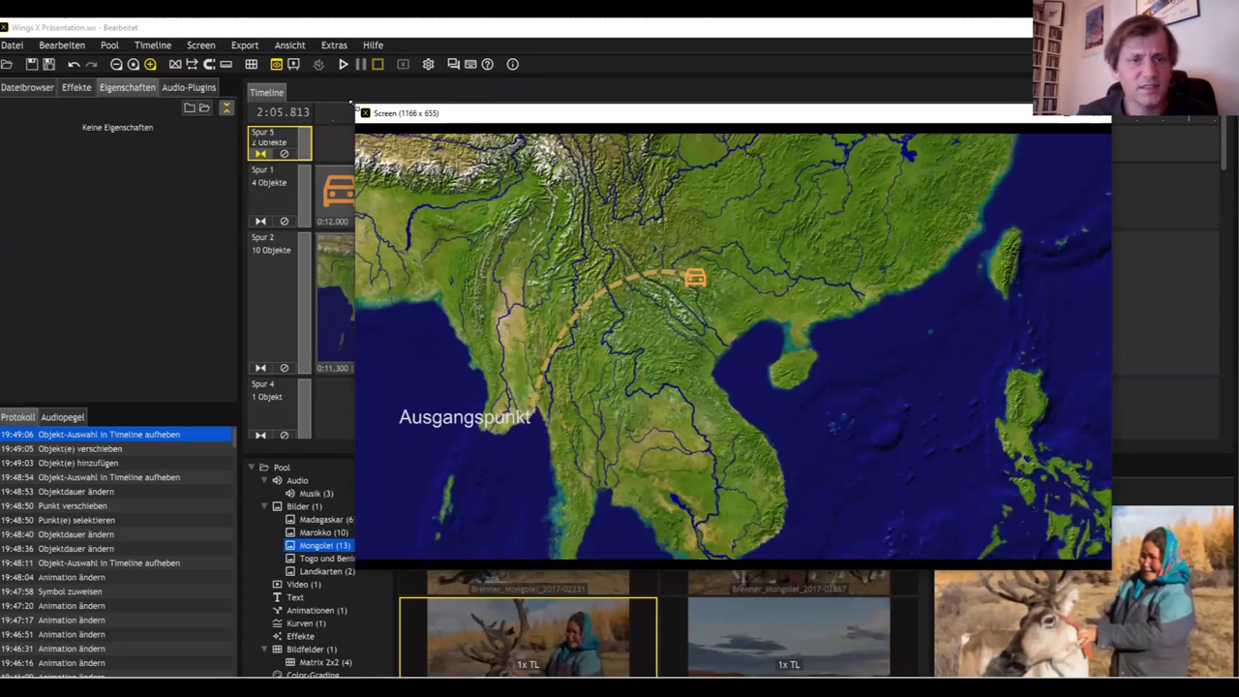
click(352, 82)
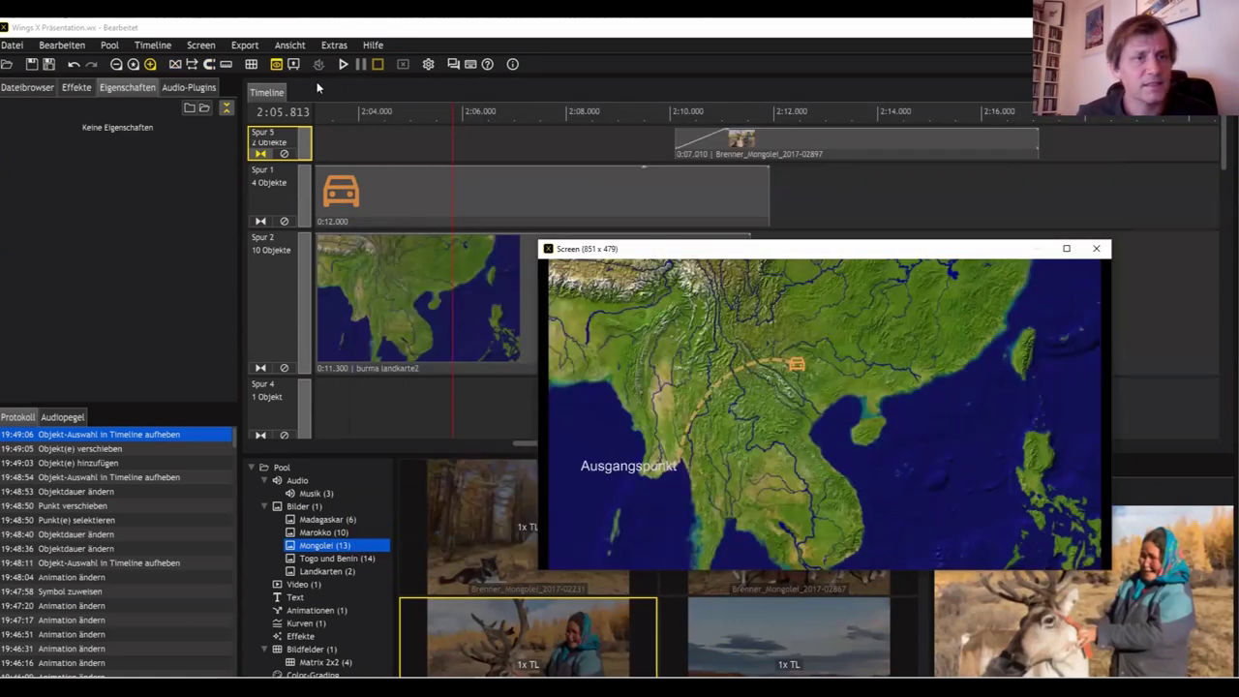
Step: Review the frame rate, quality and codec choices for an MP4 video export and leave without exporting
click(247, 45)
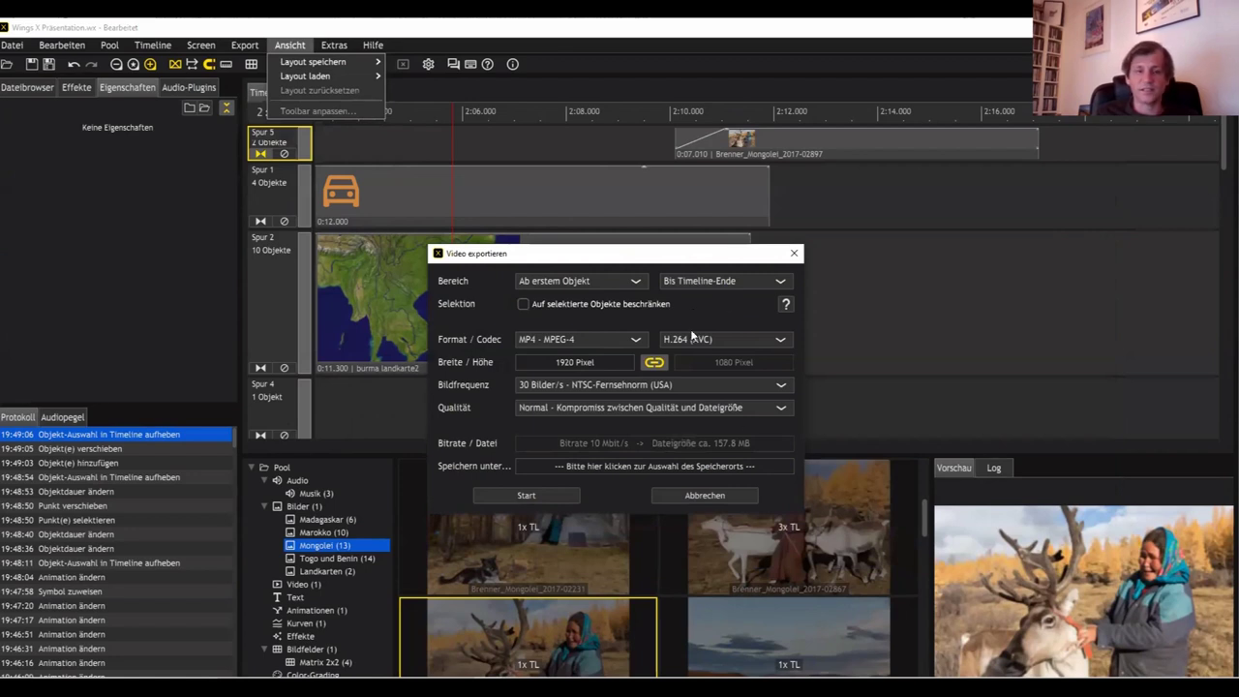
click(684, 388)
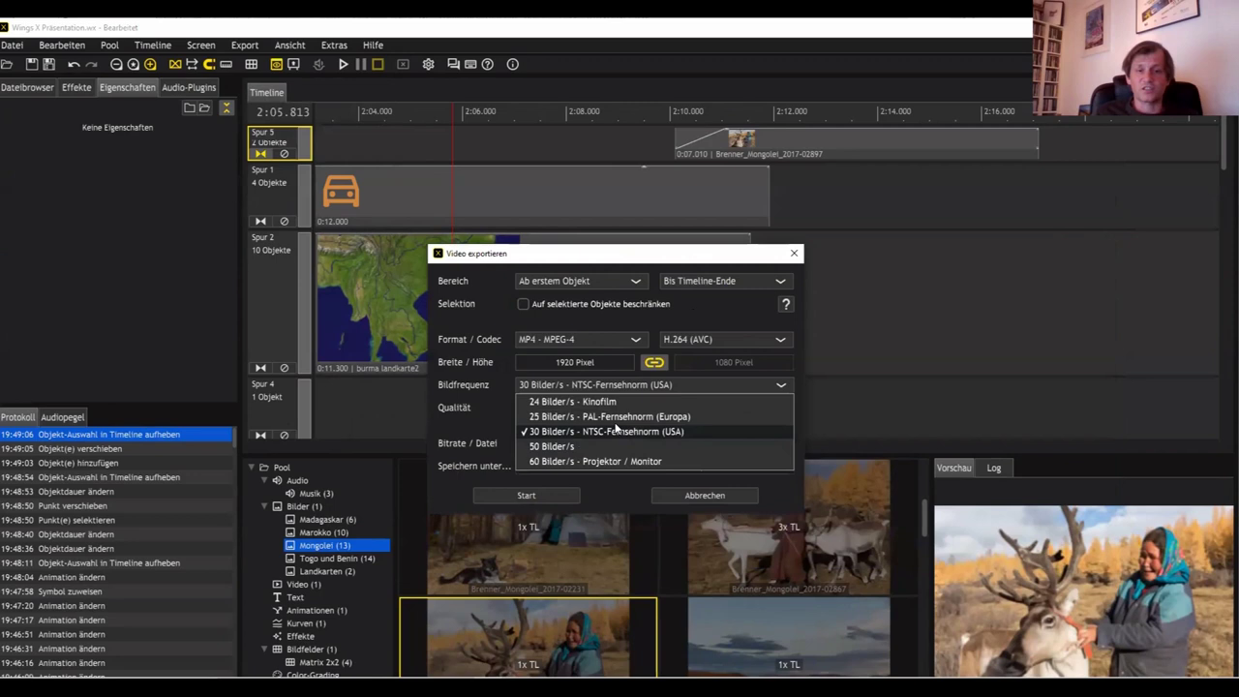
click(694, 430)
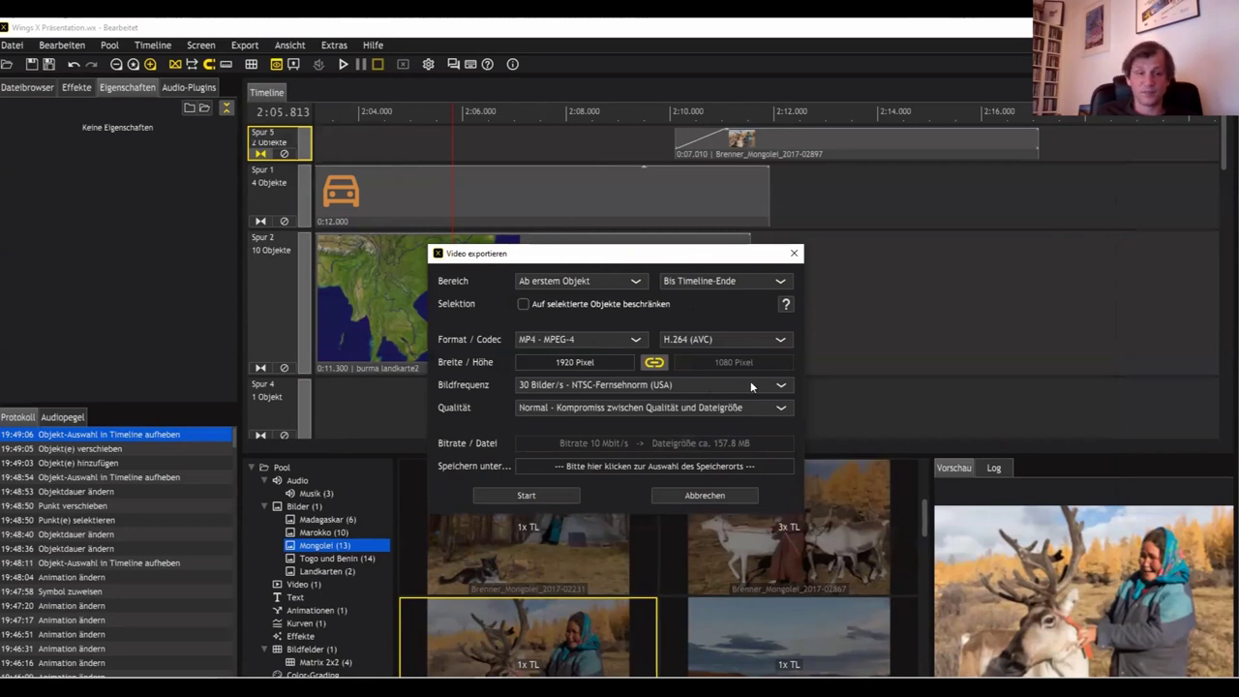
click(742, 411)
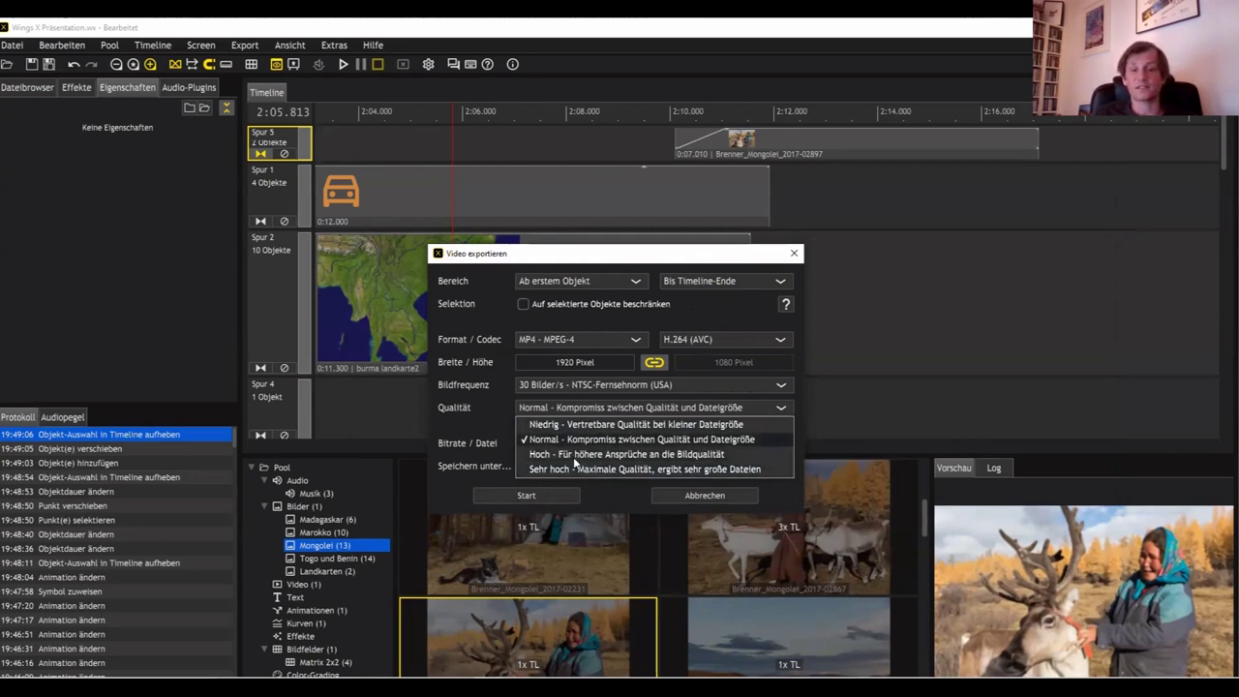
click(778, 496)
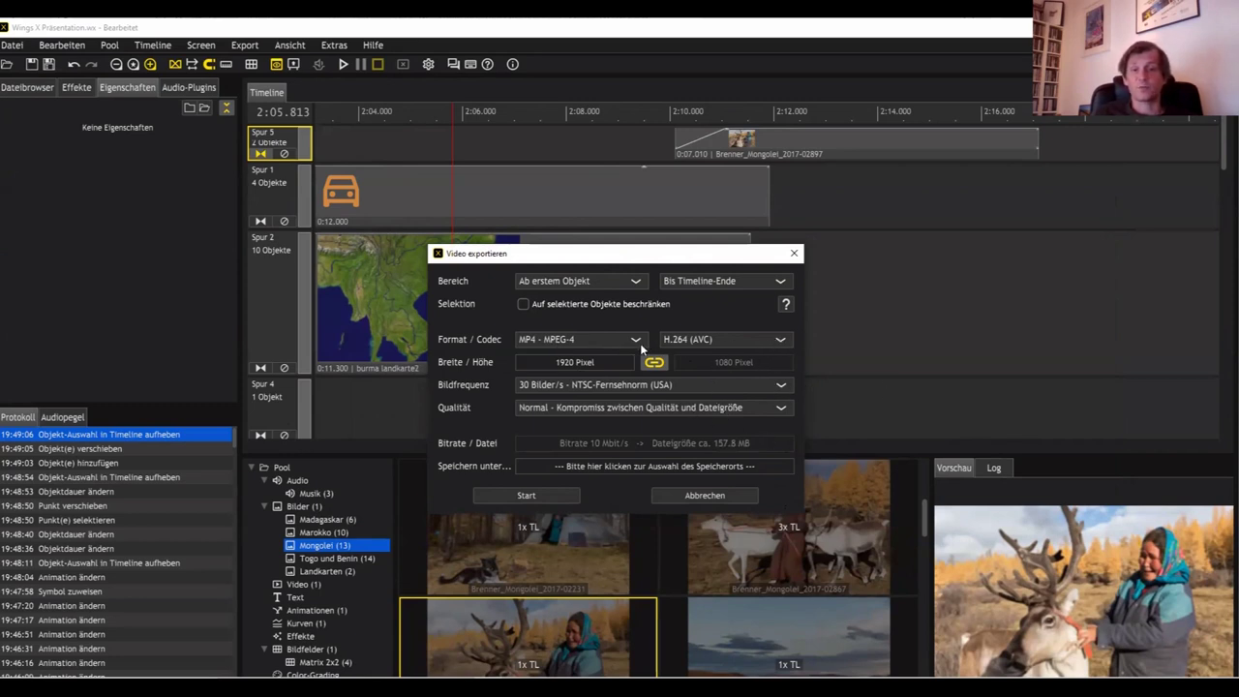
click(739, 340)
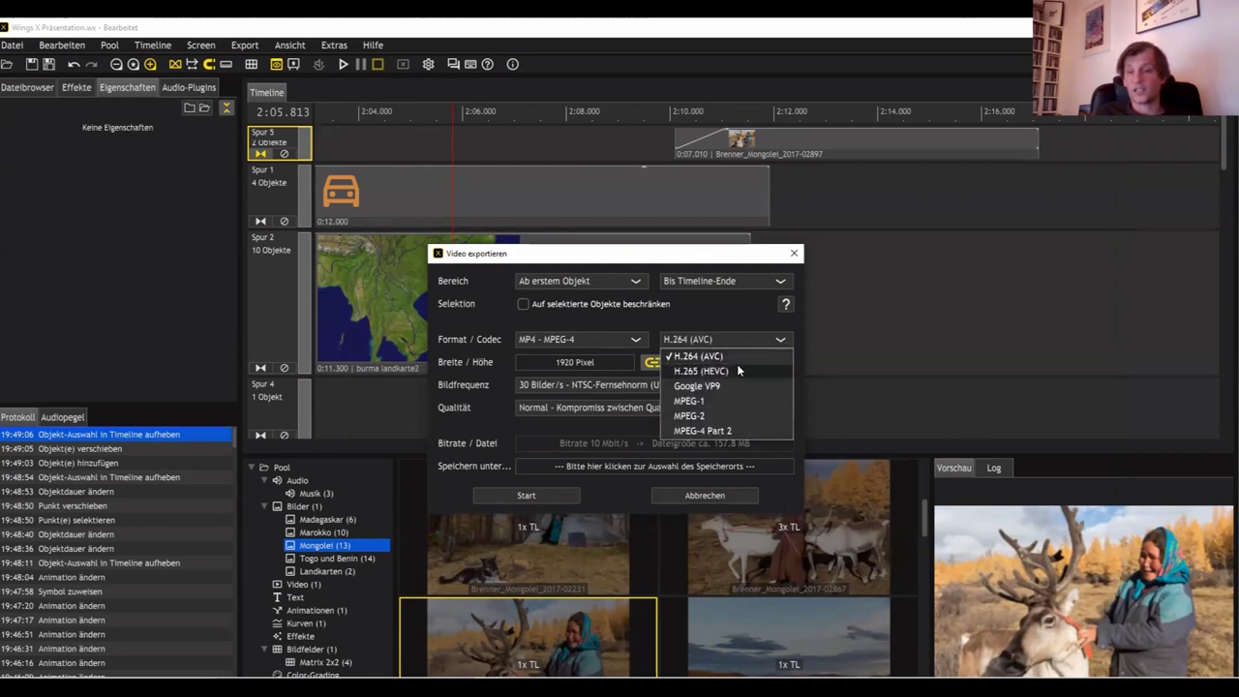
click(813, 355)
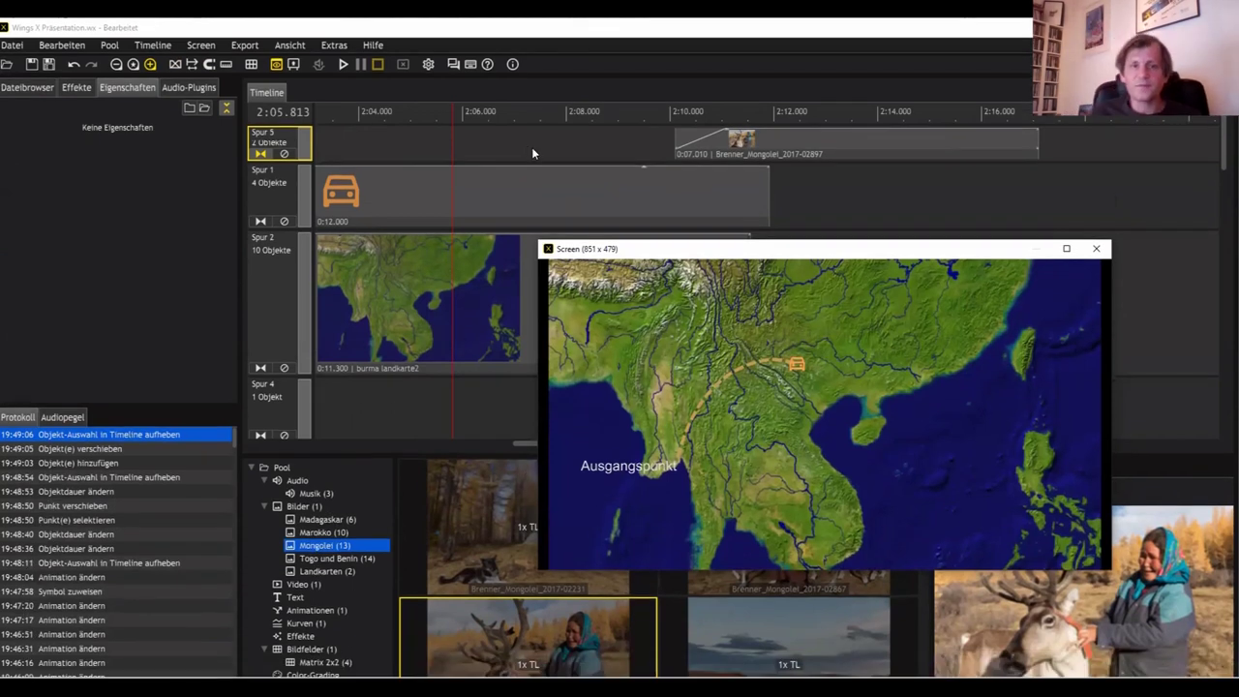
Step: Move the playhead to 2:07.550 and view the program's version and licence information
click(542, 149)
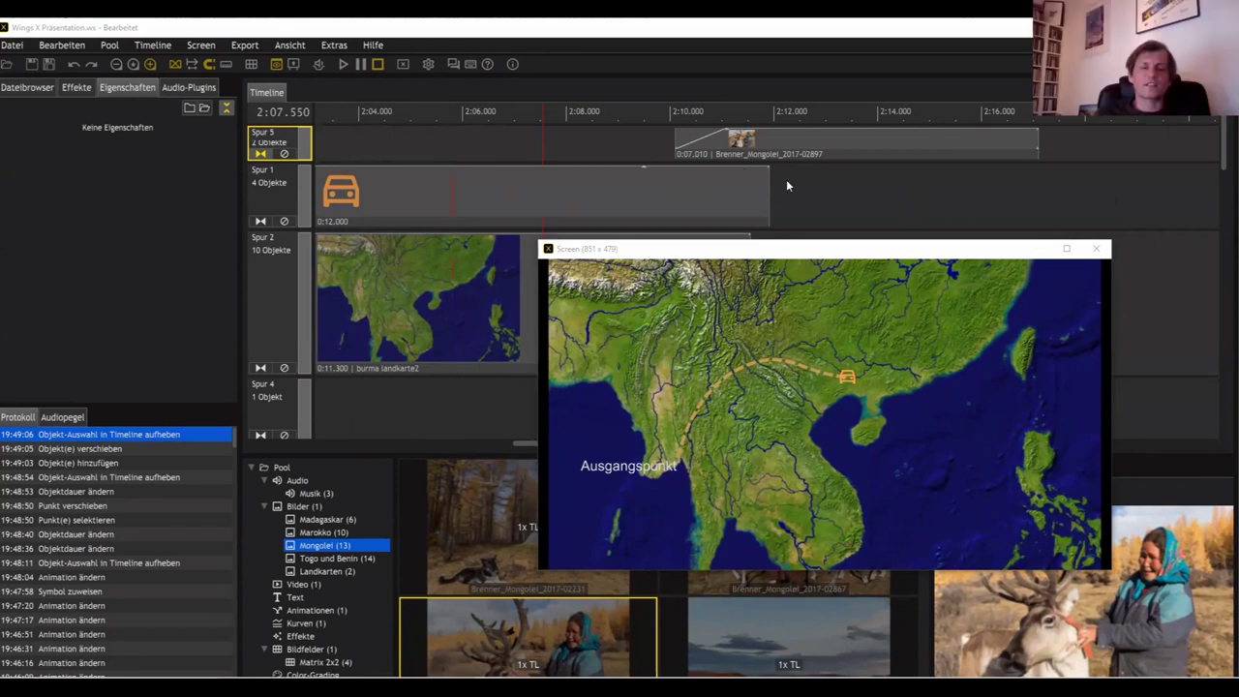
click(512, 65)
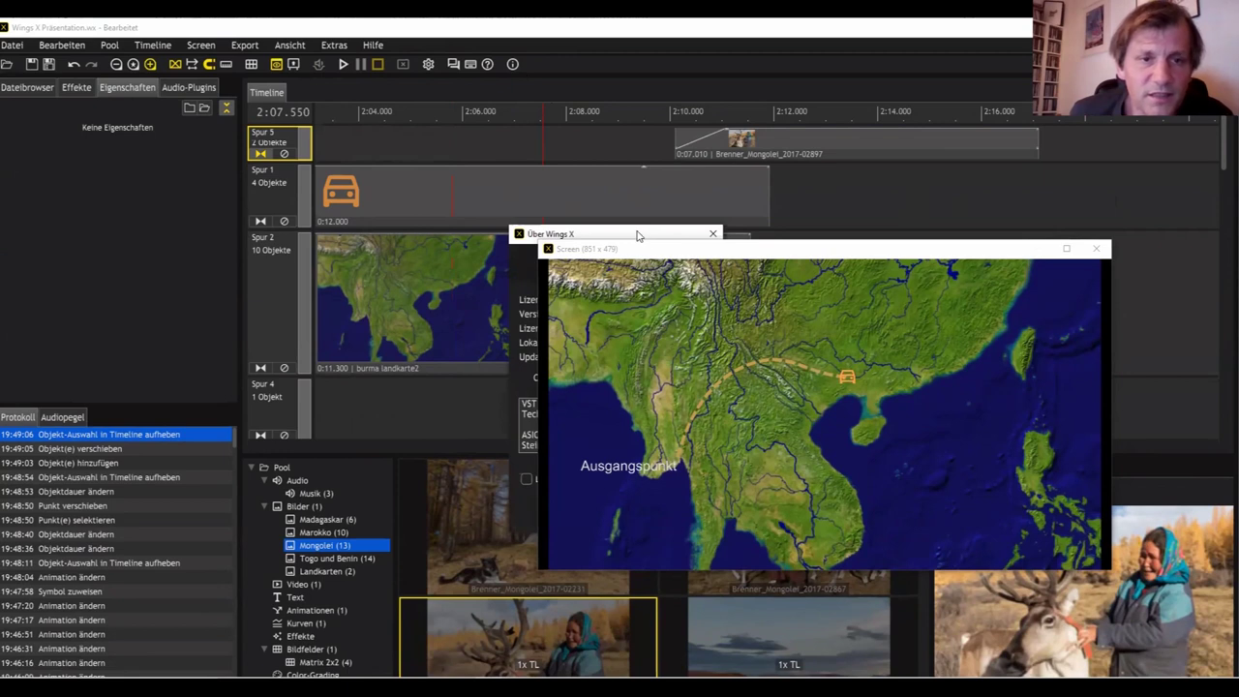
drag(637, 234, 447, 135)
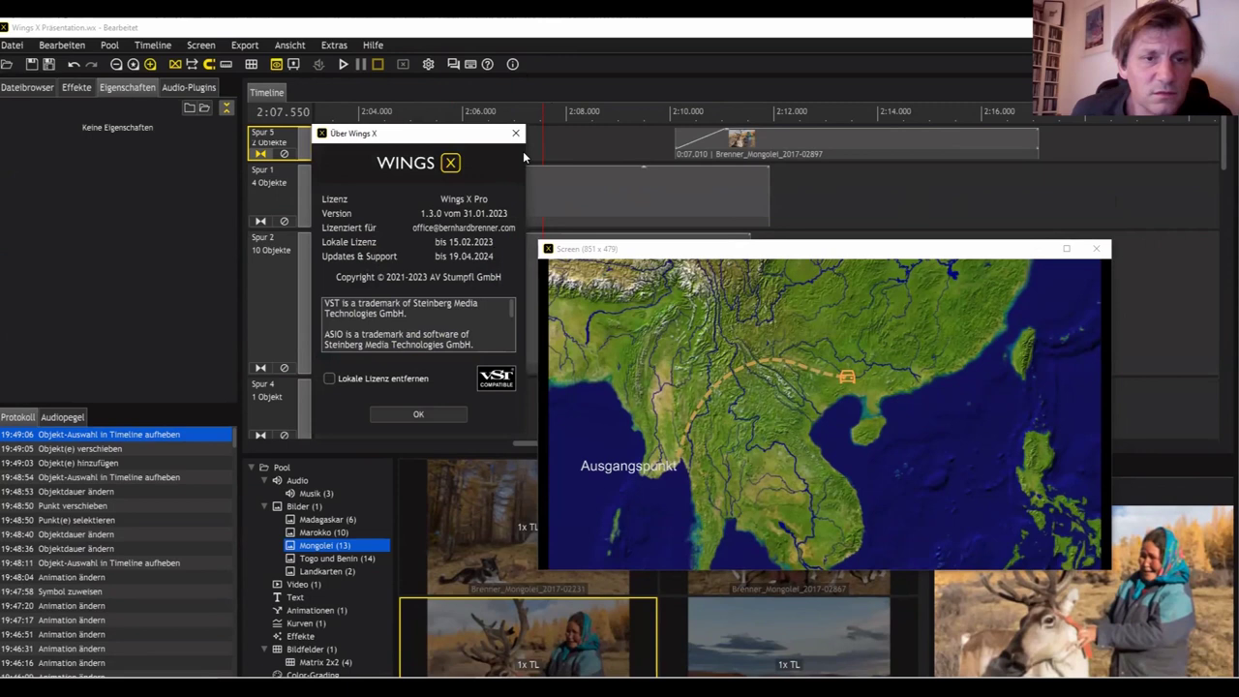
click(518, 135)
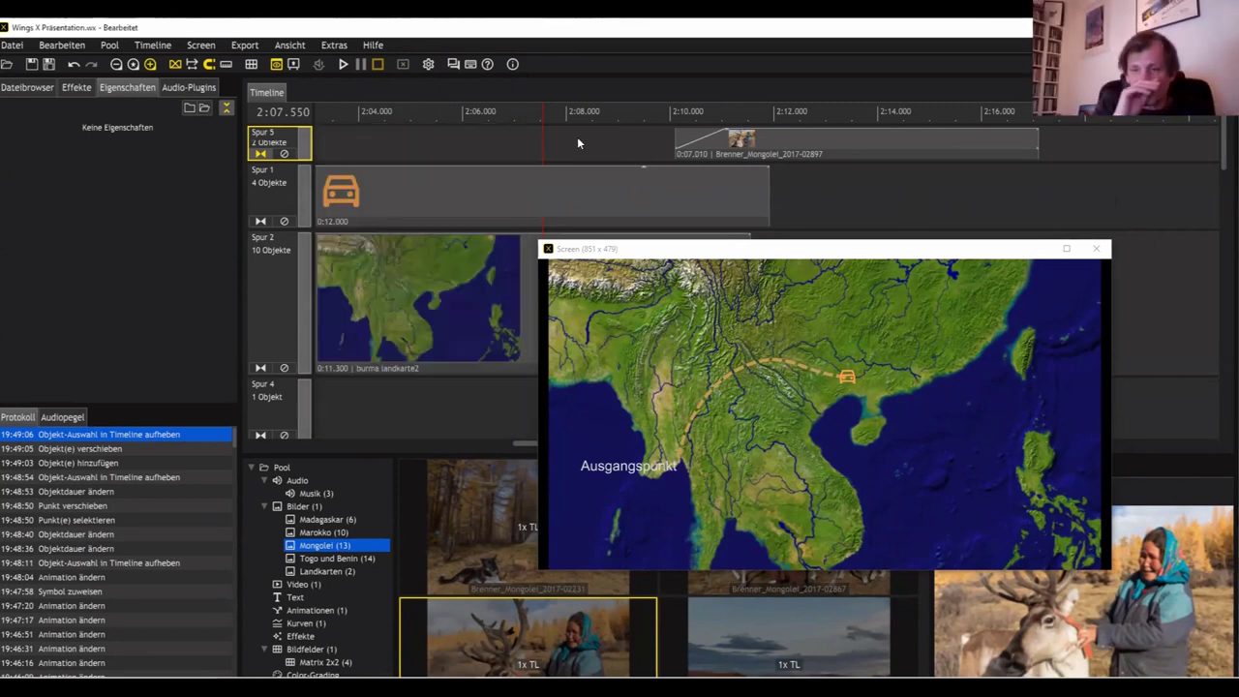
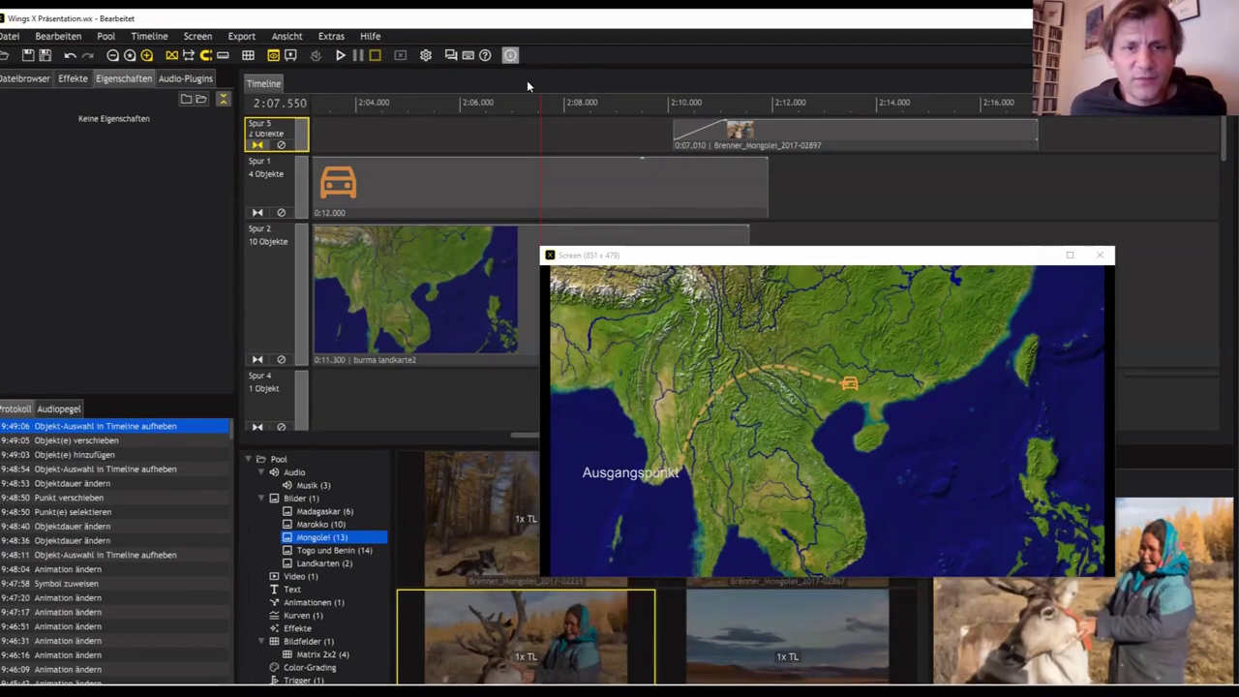
Step: Request removal of the local licence (Lokale Lizenz entfernen), decline the confirmation and close the program information
click(510, 55)
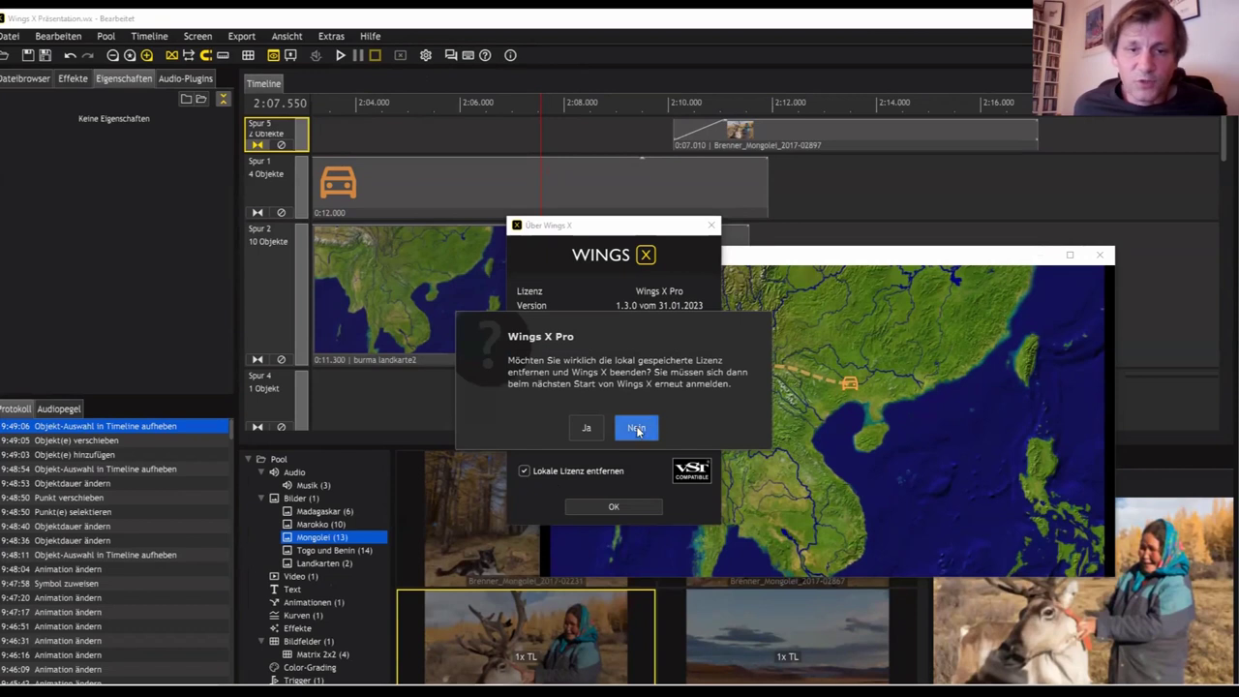
click(636, 429)
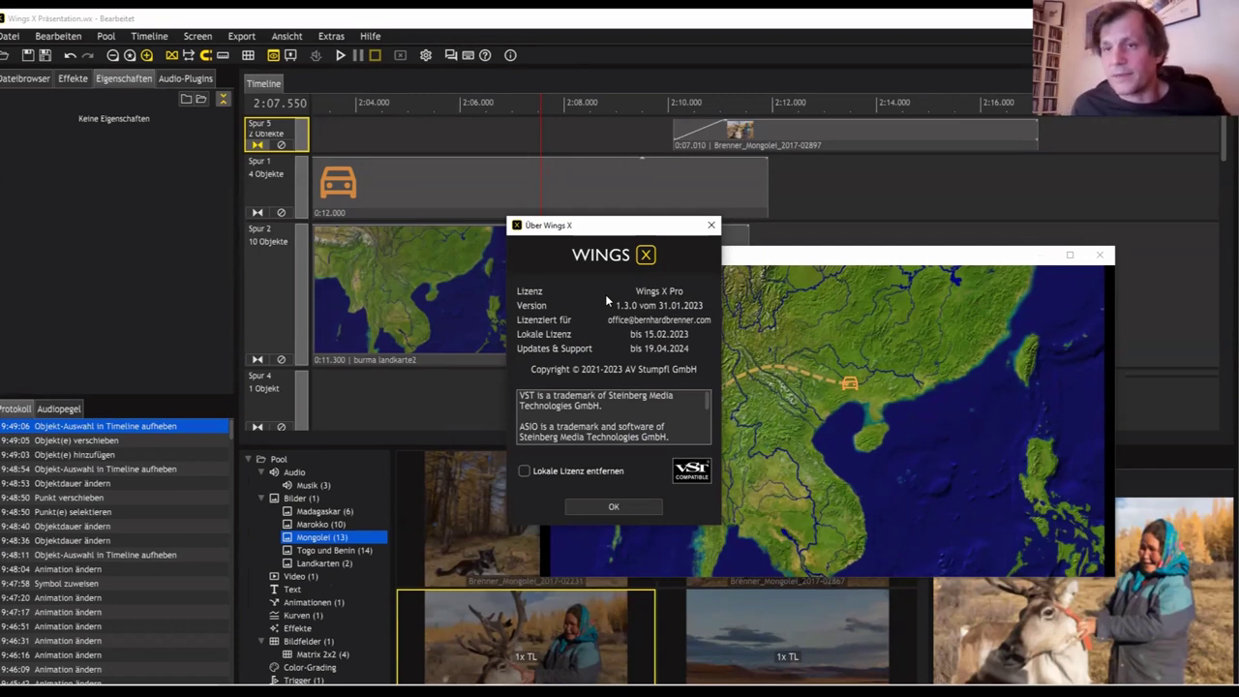
click(712, 227)
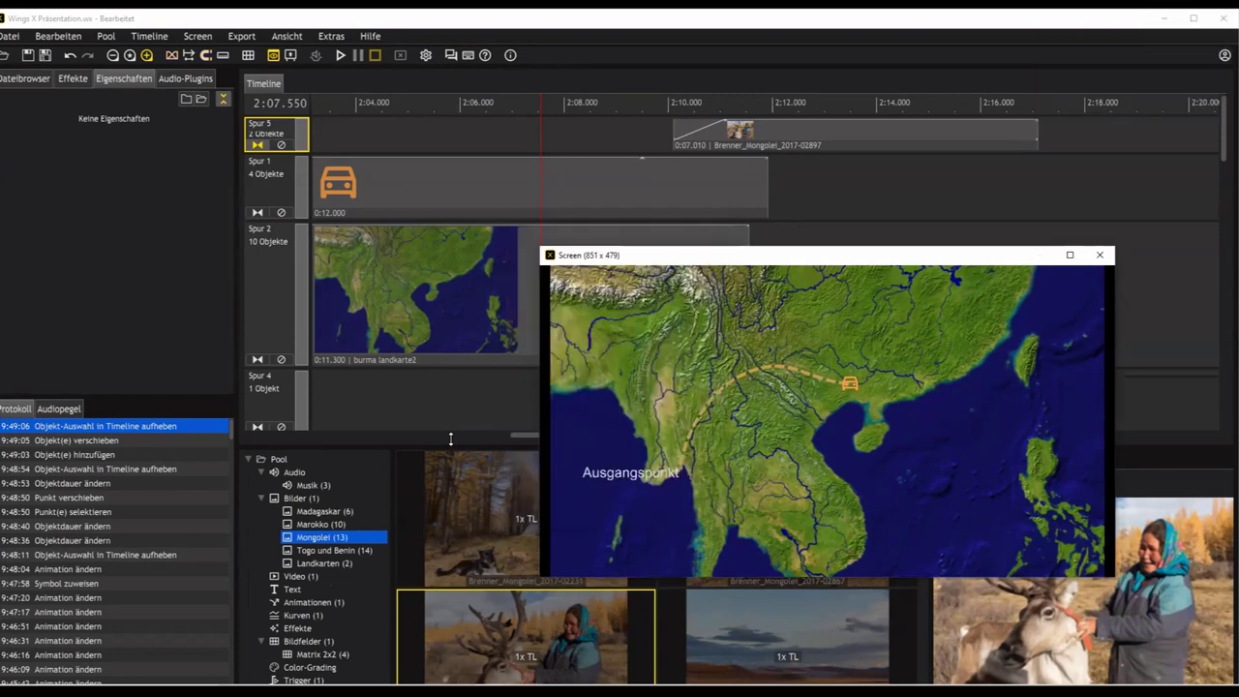
Step: Enlarge the pool area and examine the folder types offered for a new pool folder
drag(433, 446, 432, 242)
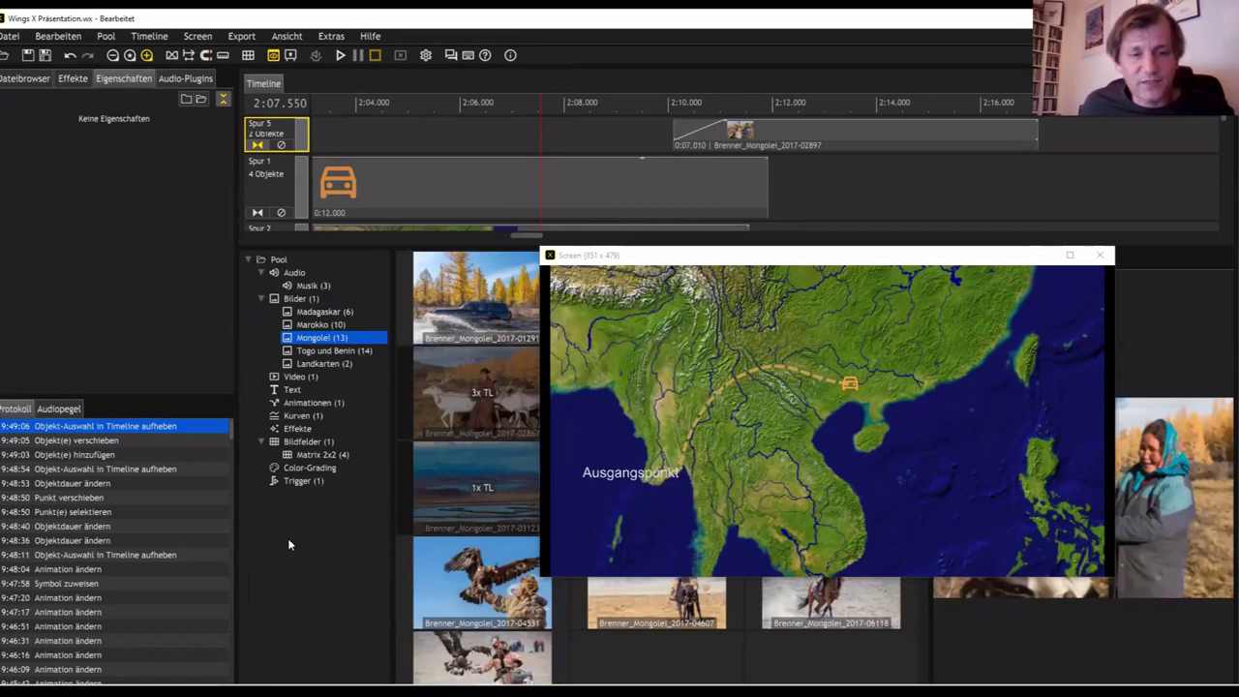
right_click(288, 507)
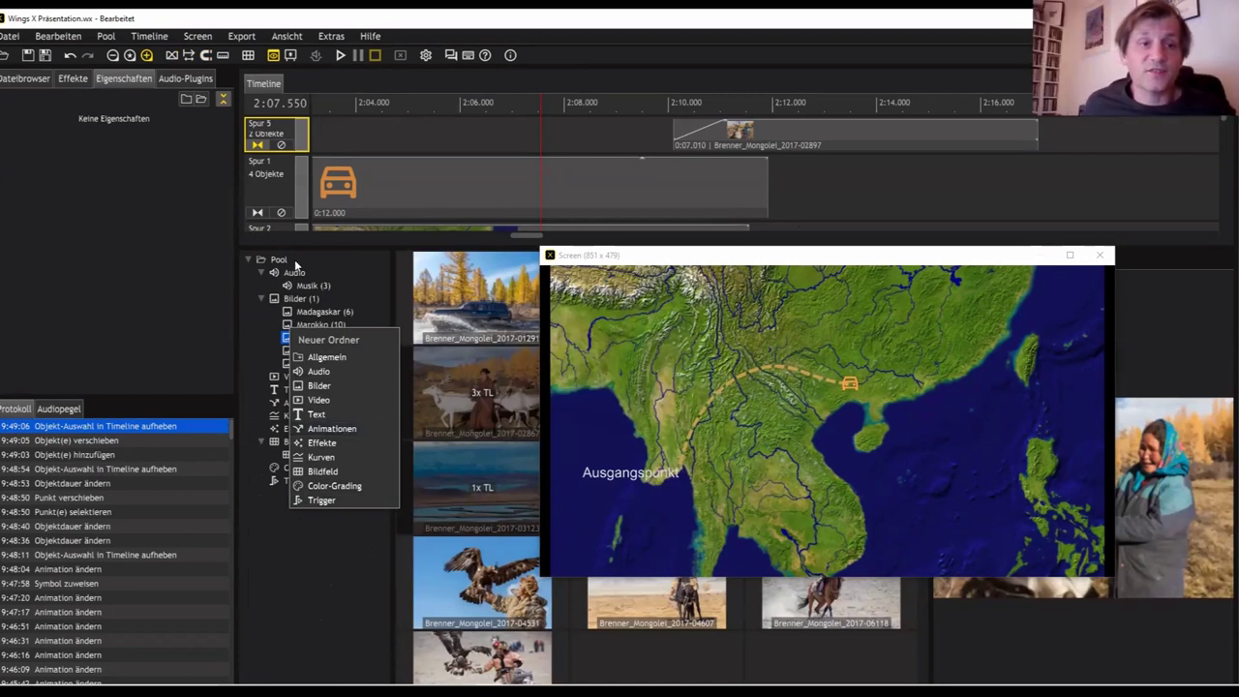
Step: Select all tracks in the timeline
click(269, 189)
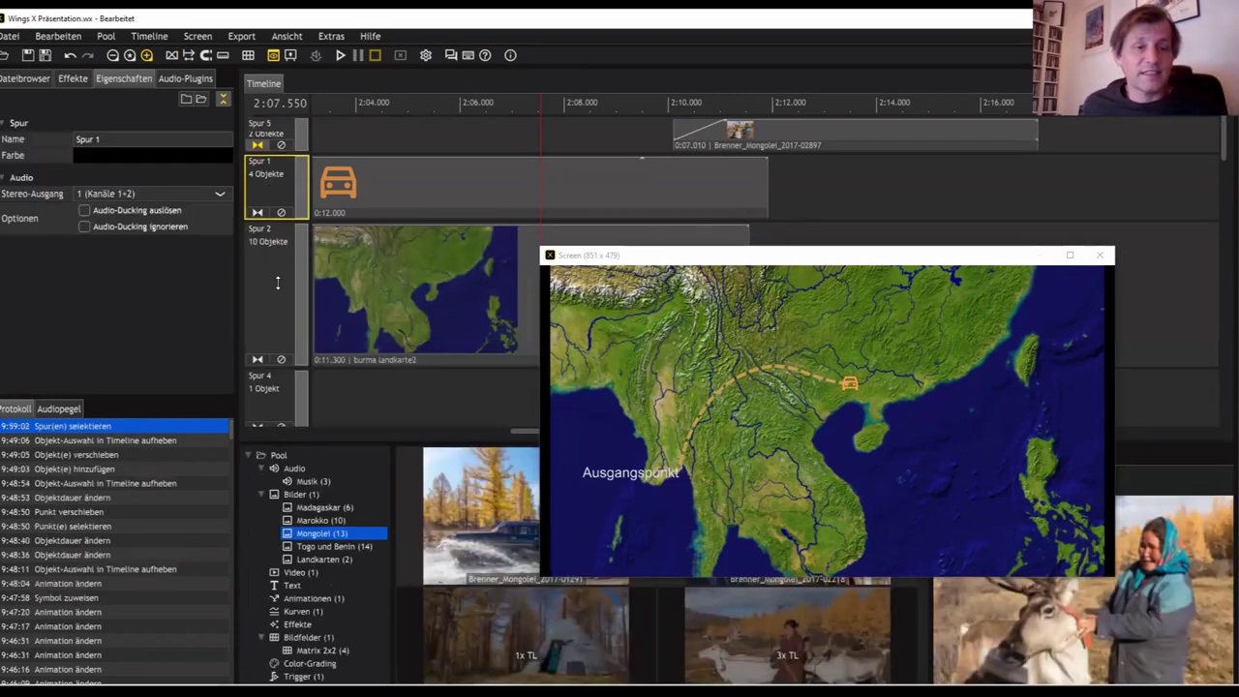
right_click(256, 178)
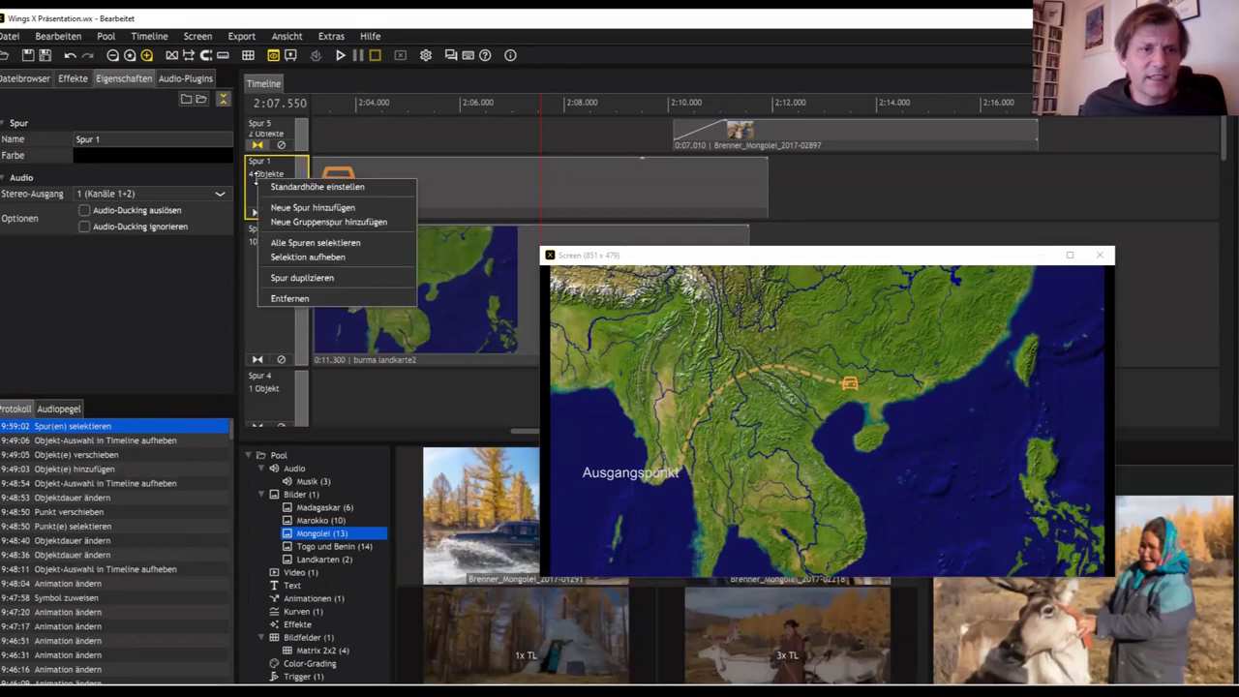
click(316, 243)
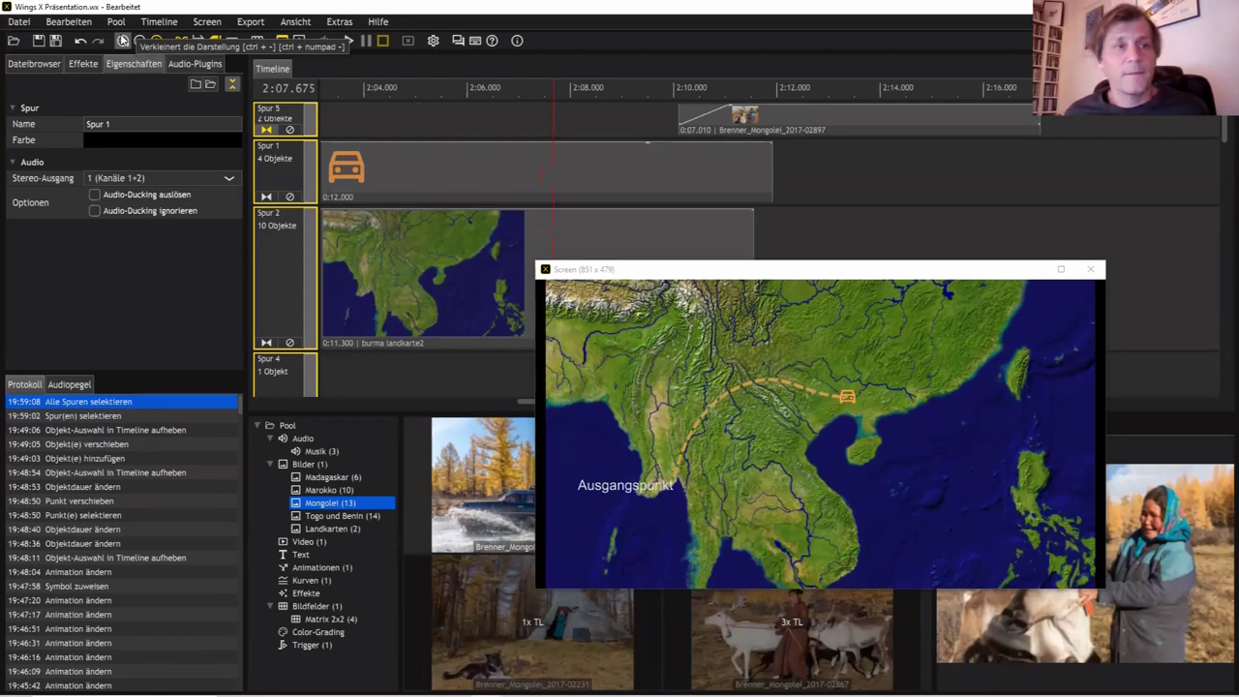
click(21, 24)
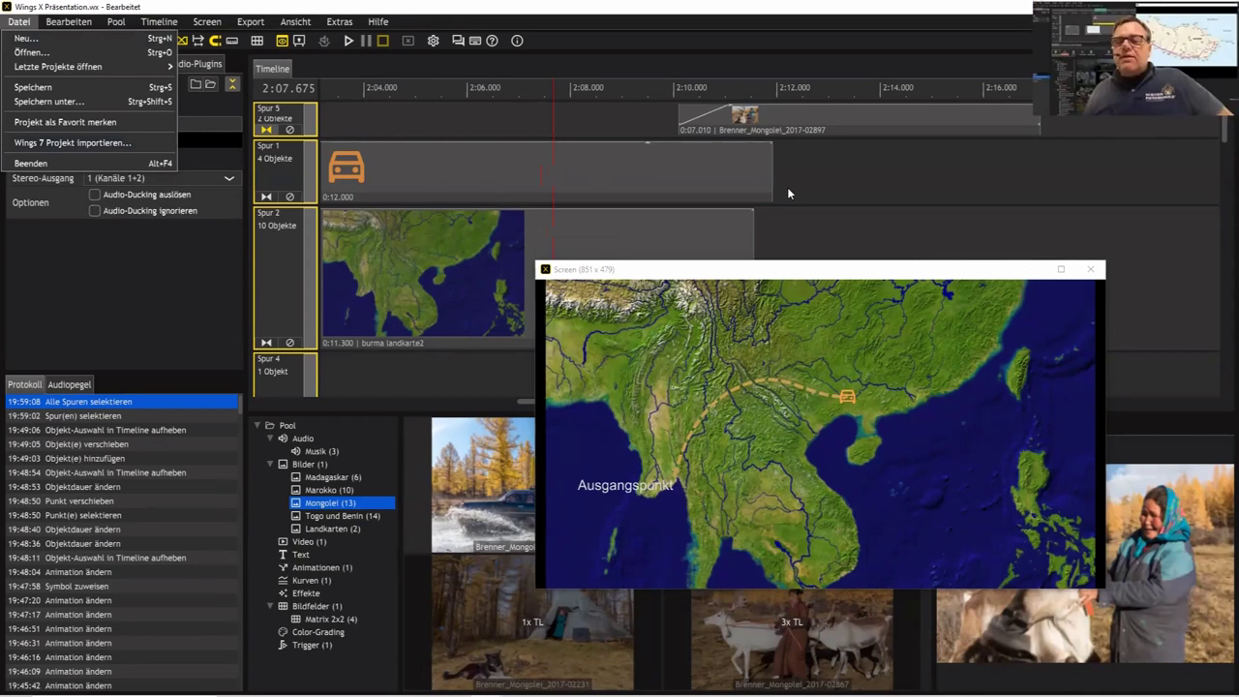
Step: Select the Anthony Vega - Anticipating You music clip on Spur 1 and set its level to -2.5 dB
key(Left)
click(604, 109)
scroll(606, 121, up, 6)
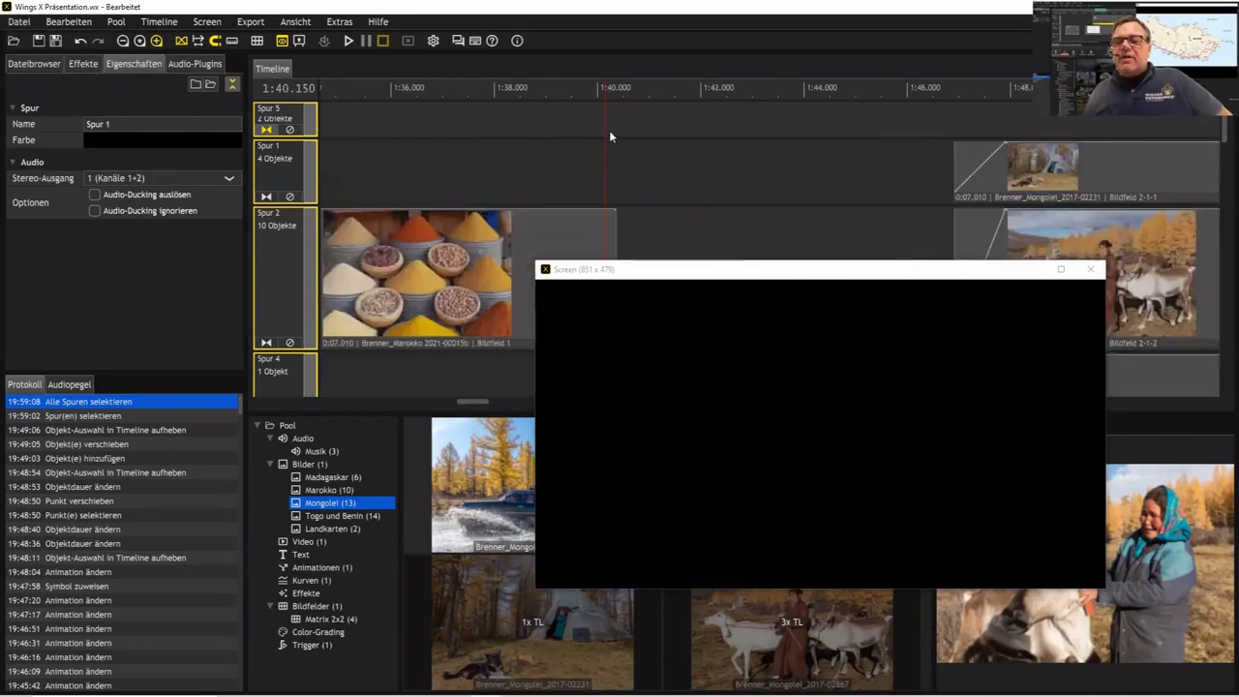
scroll(609, 132, up, 15)
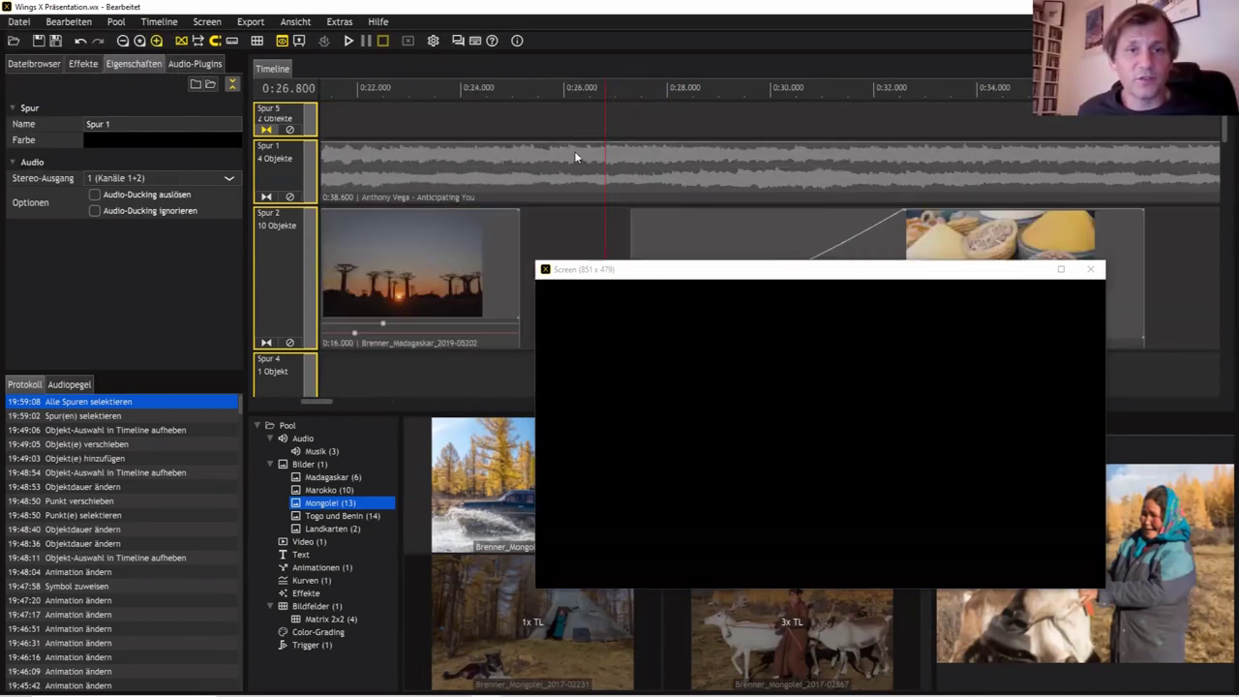
click(493, 197)
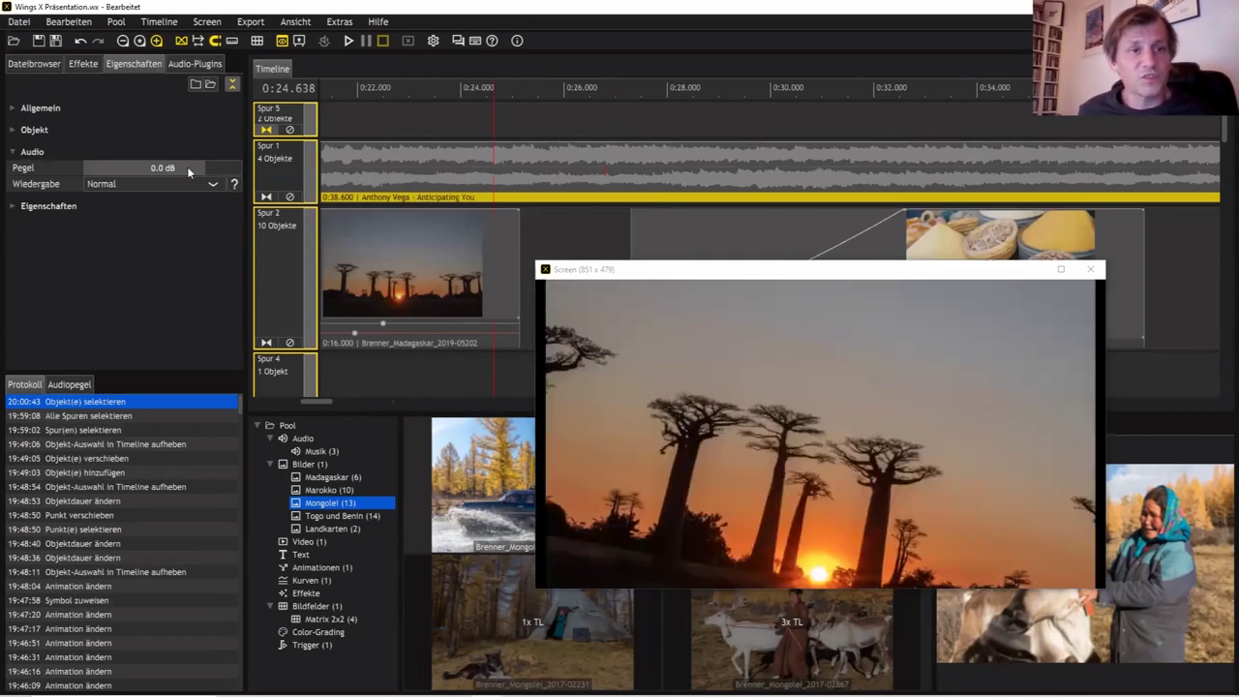
drag(200, 167, 201, 168)
Step: Run an Audio Peak Search on the music clip from the first object to the timeline end, limited to selected objects
click(527, 170)
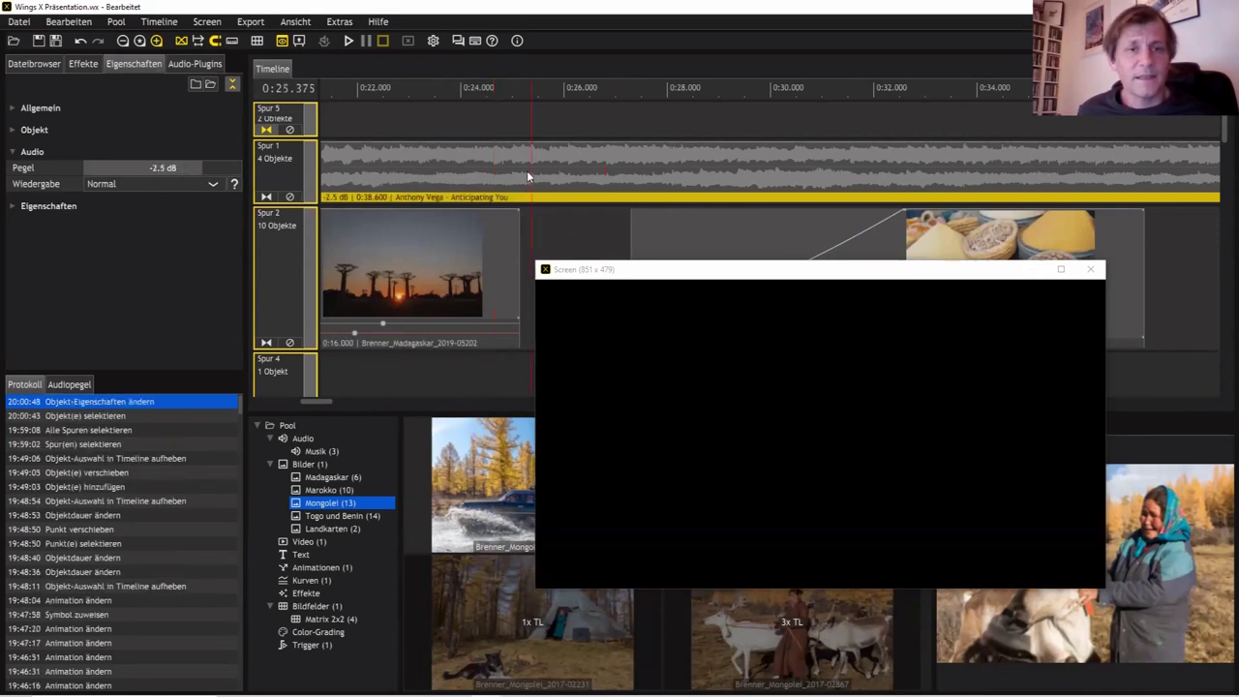
right_click(526, 170)
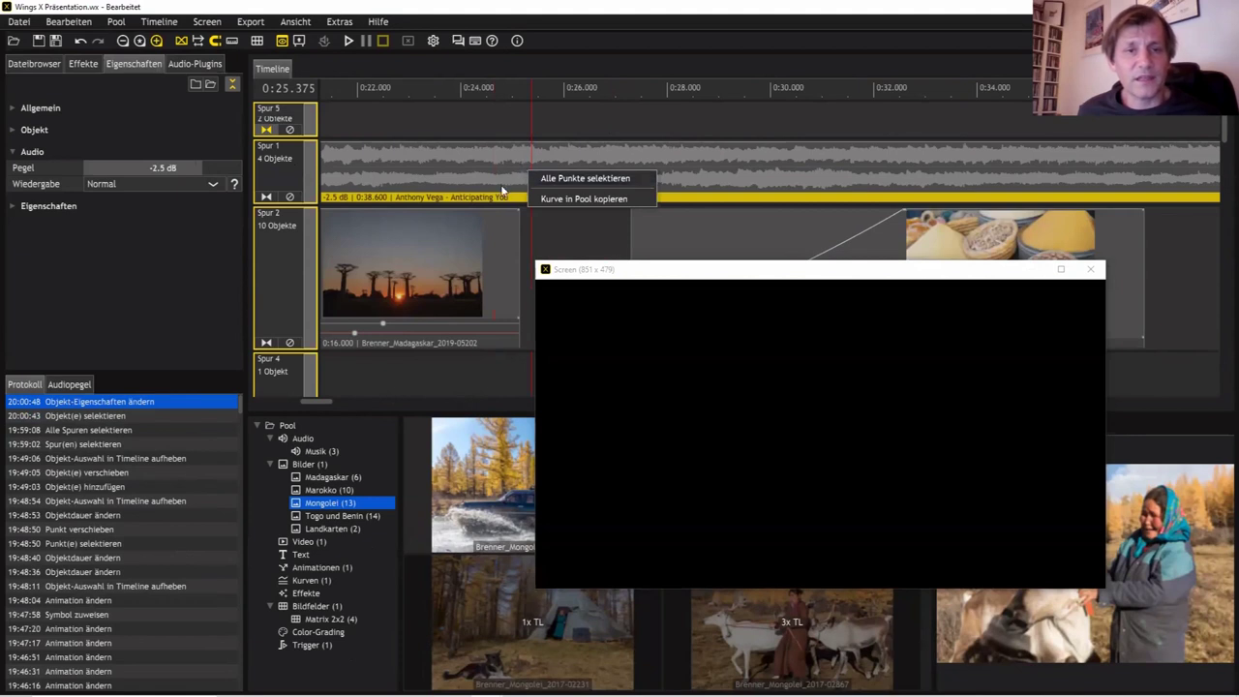
right_click(494, 197)
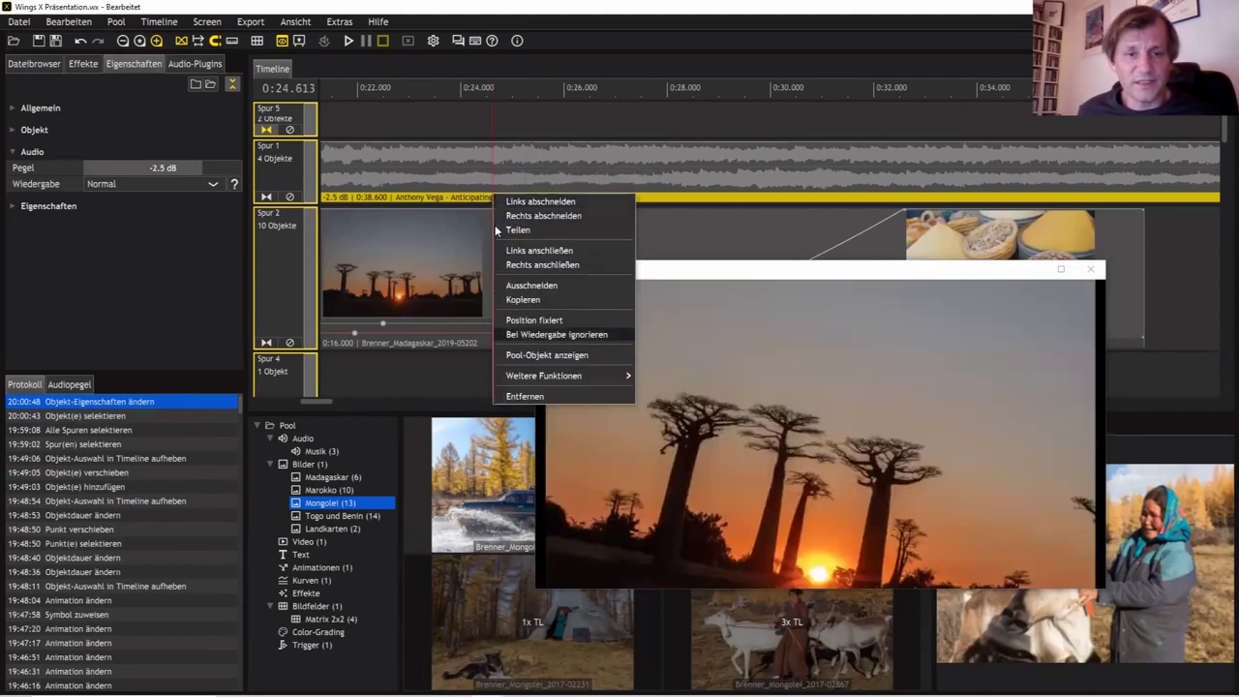
mouse_move(595, 376)
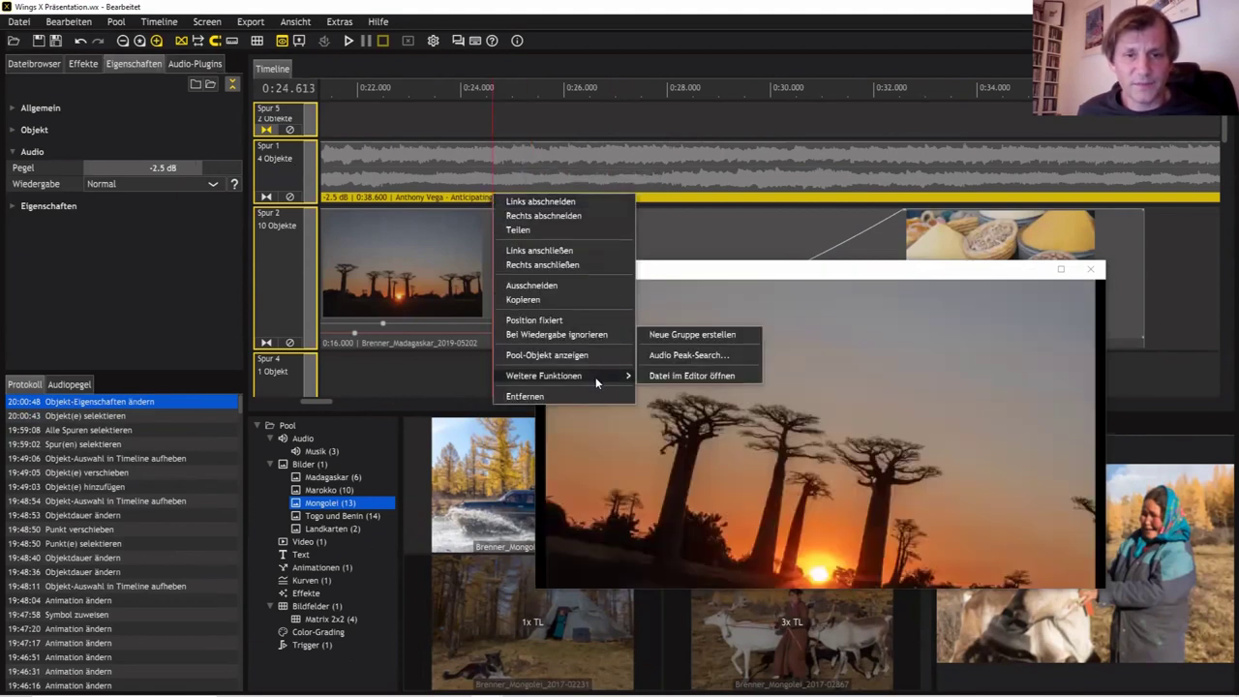
click(678, 356)
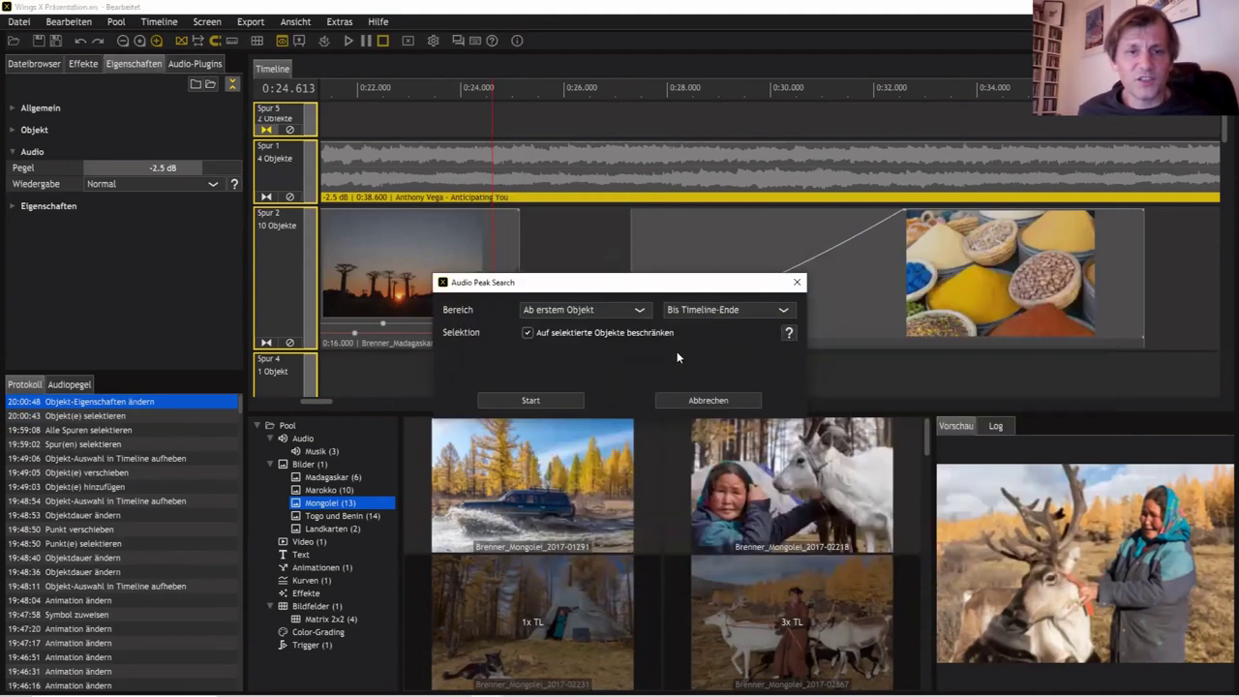
click(641, 451)
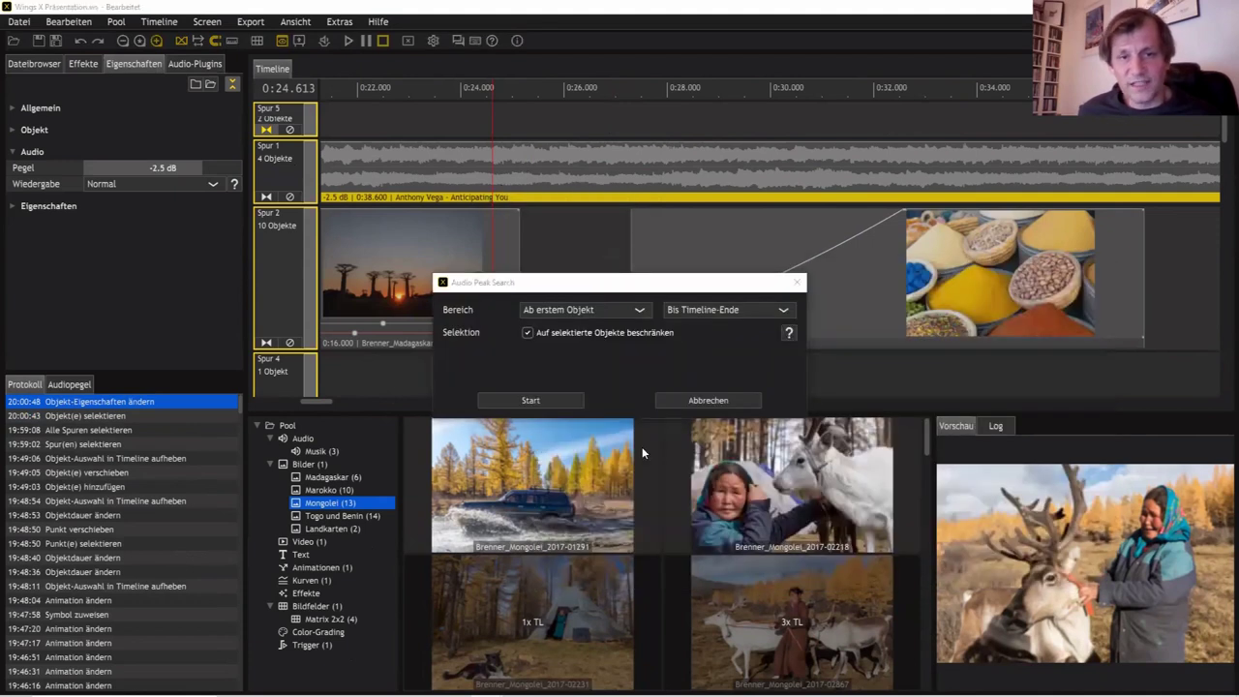
click(554, 396)
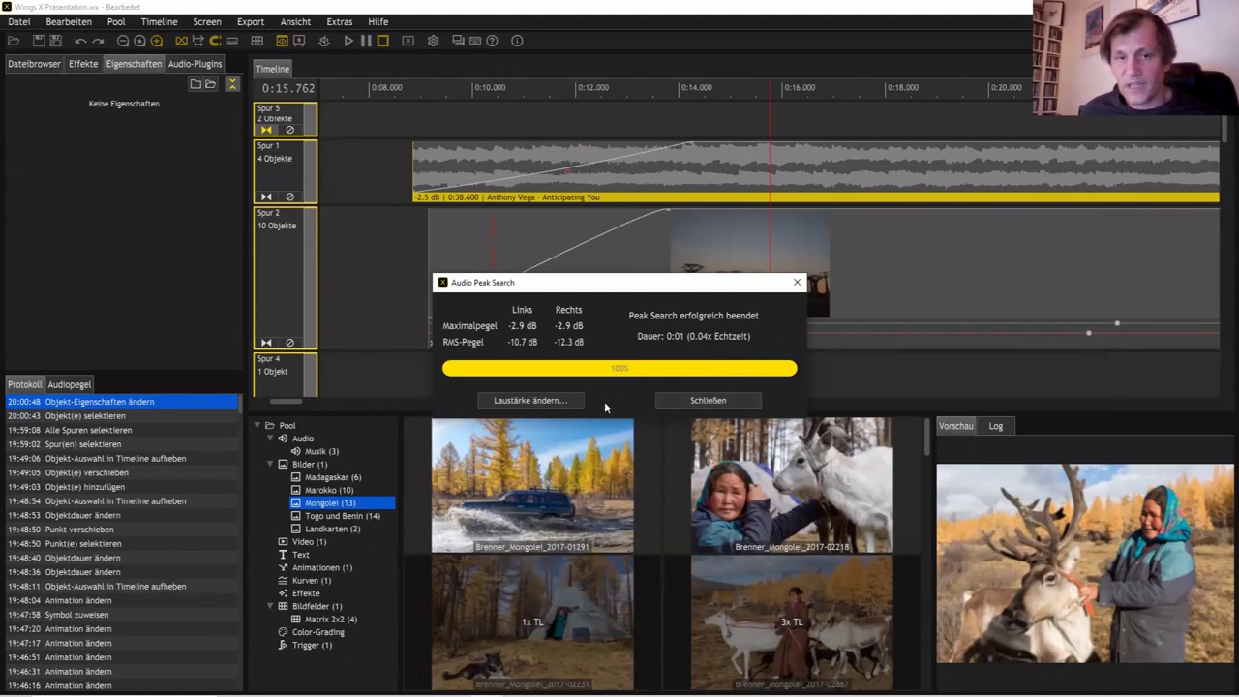
Step: Try a volume change of -12.5 dB for all selected objects from the peak search results and cancel it
click(555, 401)
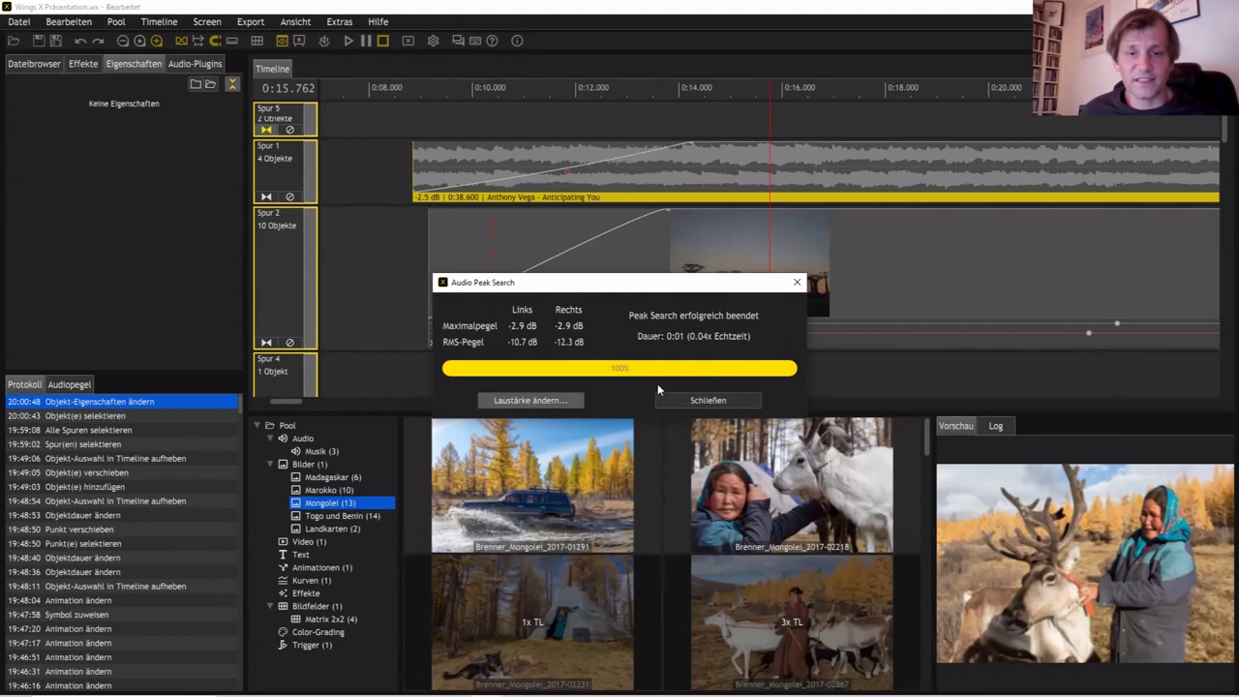
drag(674, 368, 669, 365)
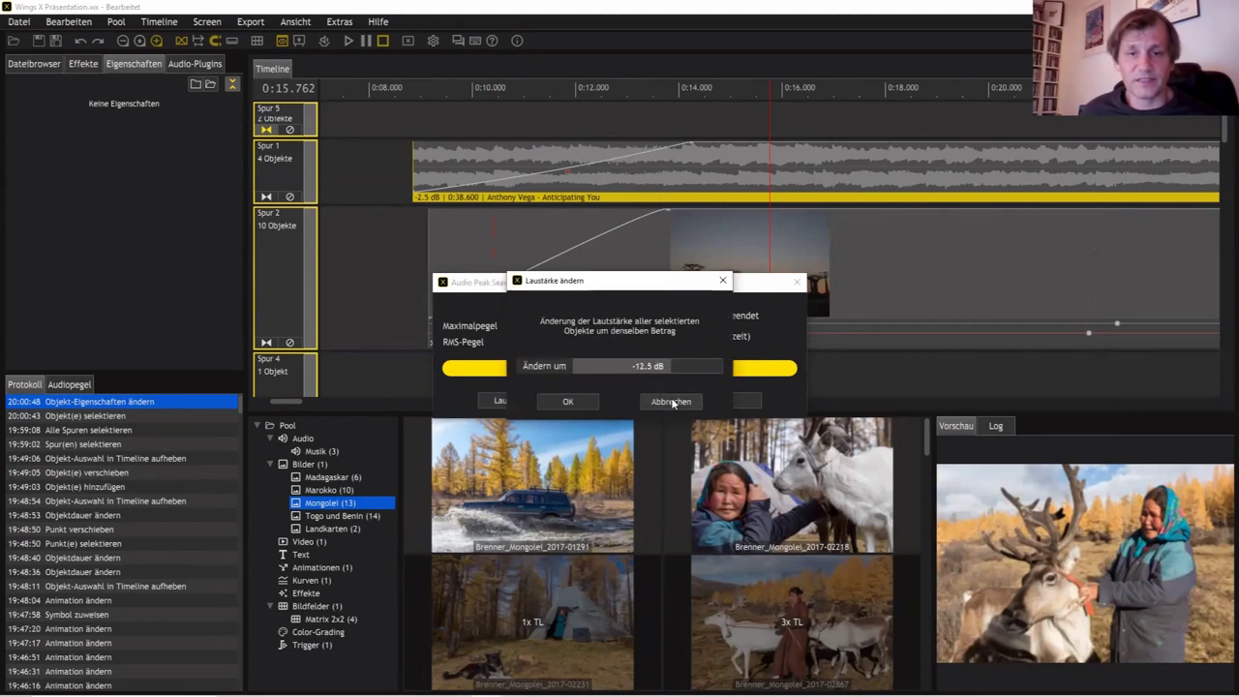
click(670, 401)
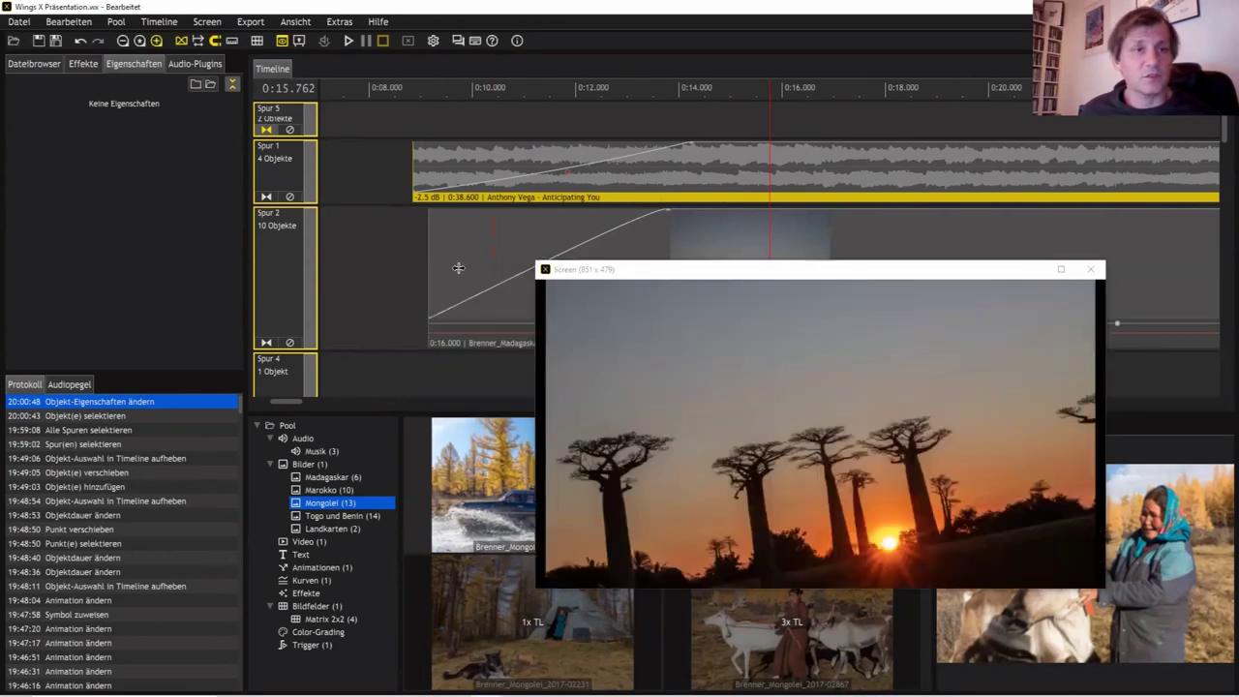
Step: Examine the AV Stumpfl audio plugins offered for Spur 1 without adding one
click(194, 63)
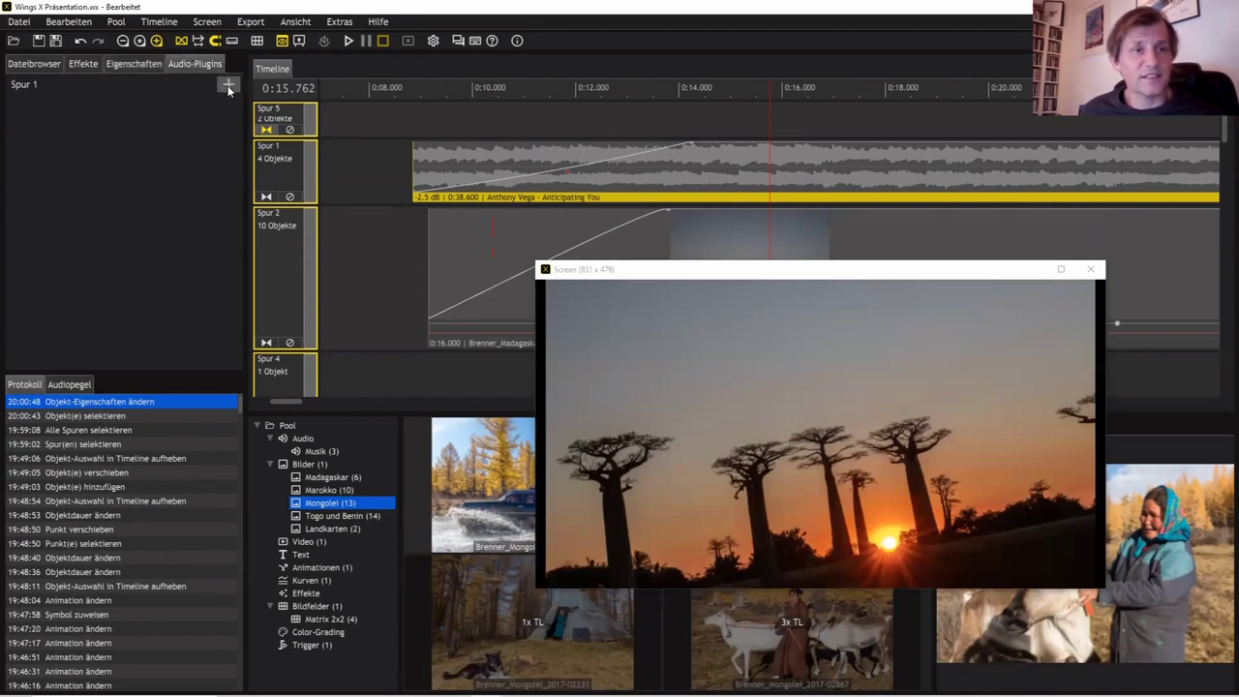
click(229, 88)
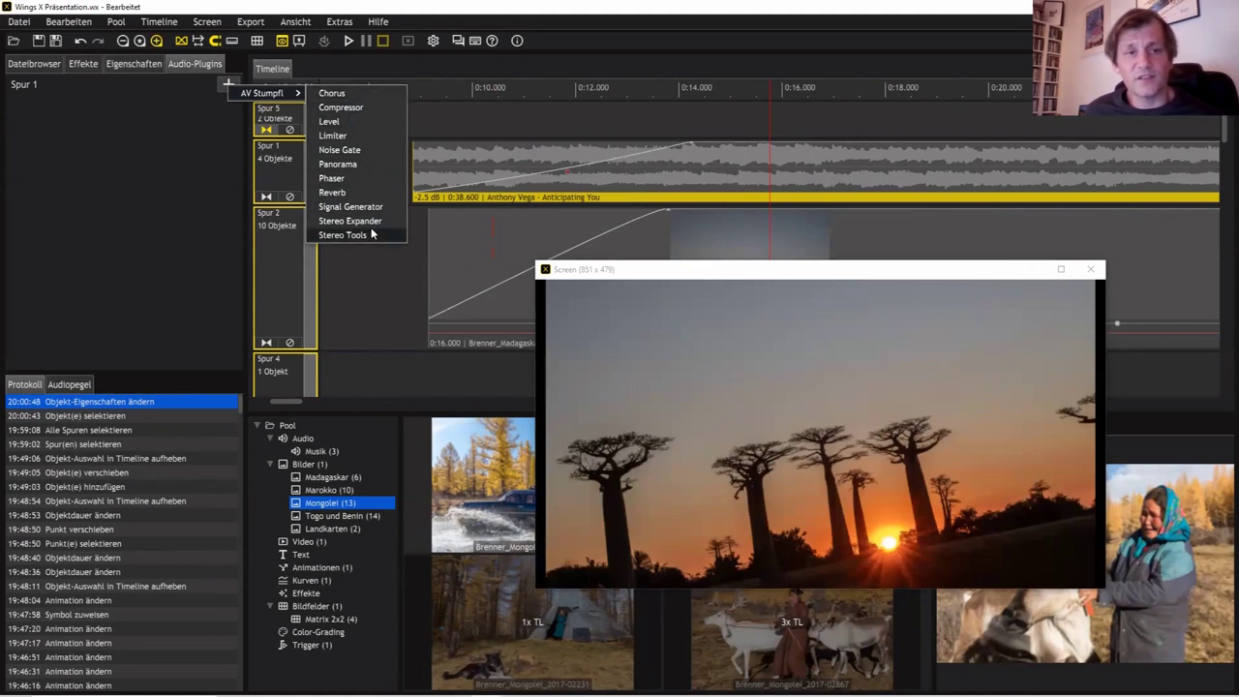
click(736, 121)
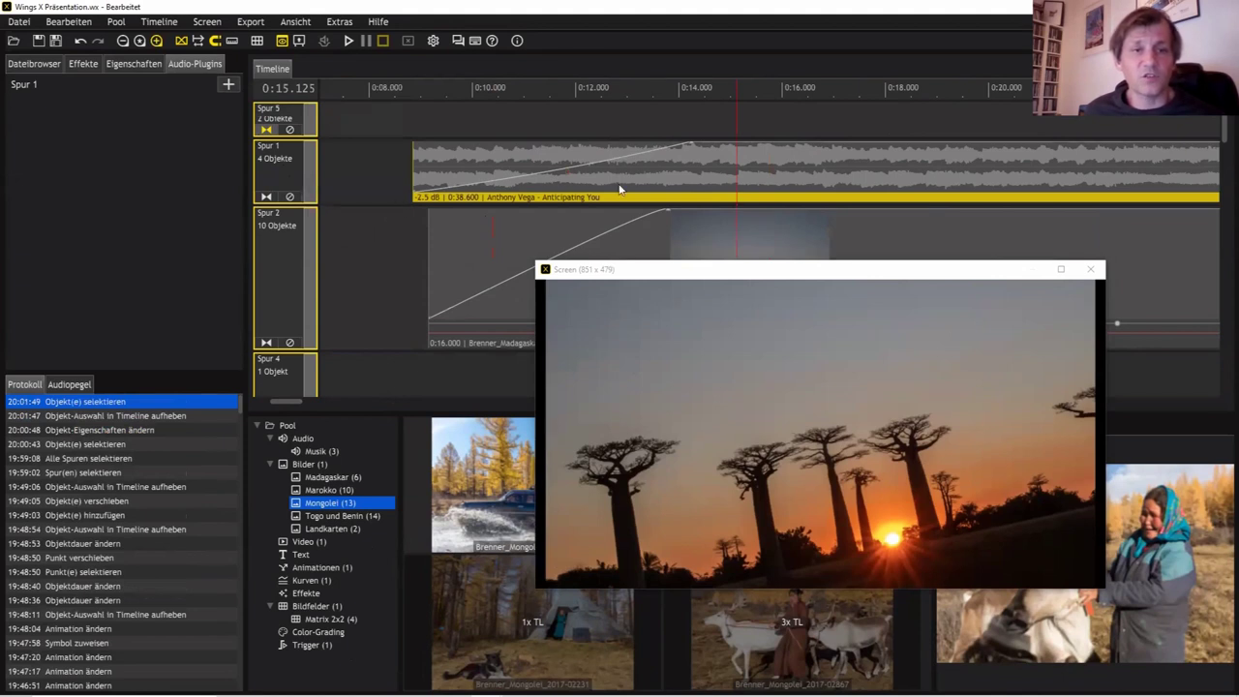
Step: Examine the music clip's object properties and the playback modes (Wiedergabe) offered for its audio
click(748, 197)
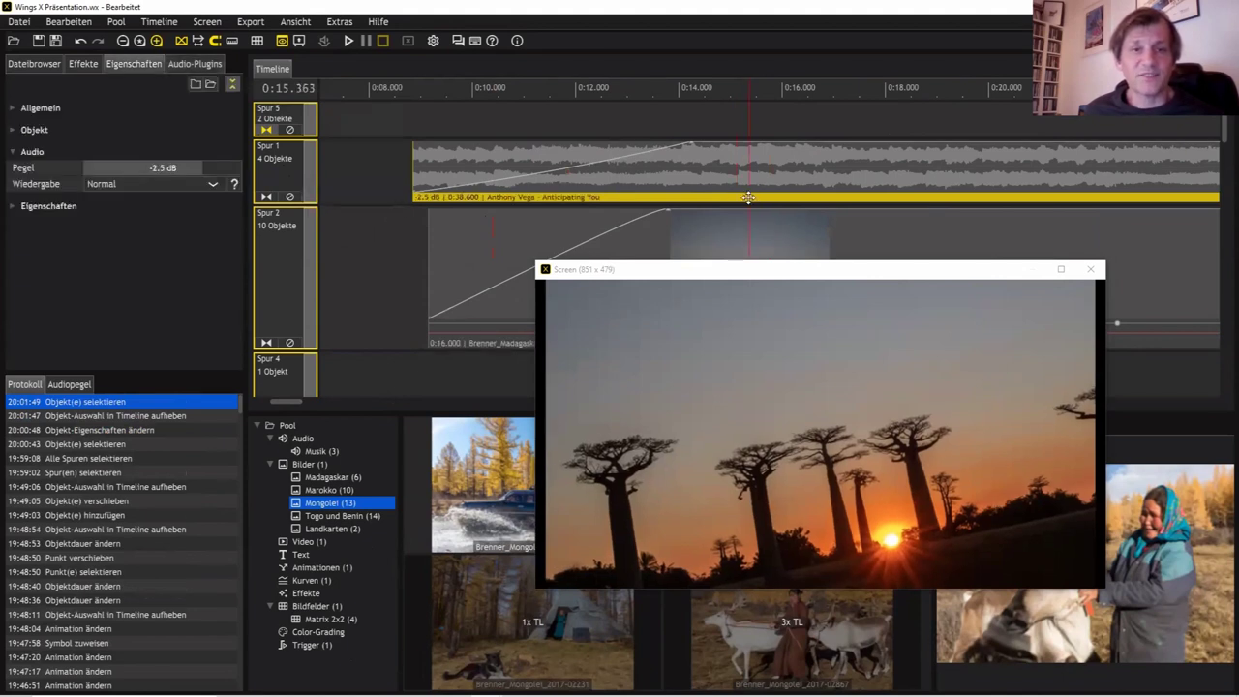
click(17, 113)
click(20, 158)
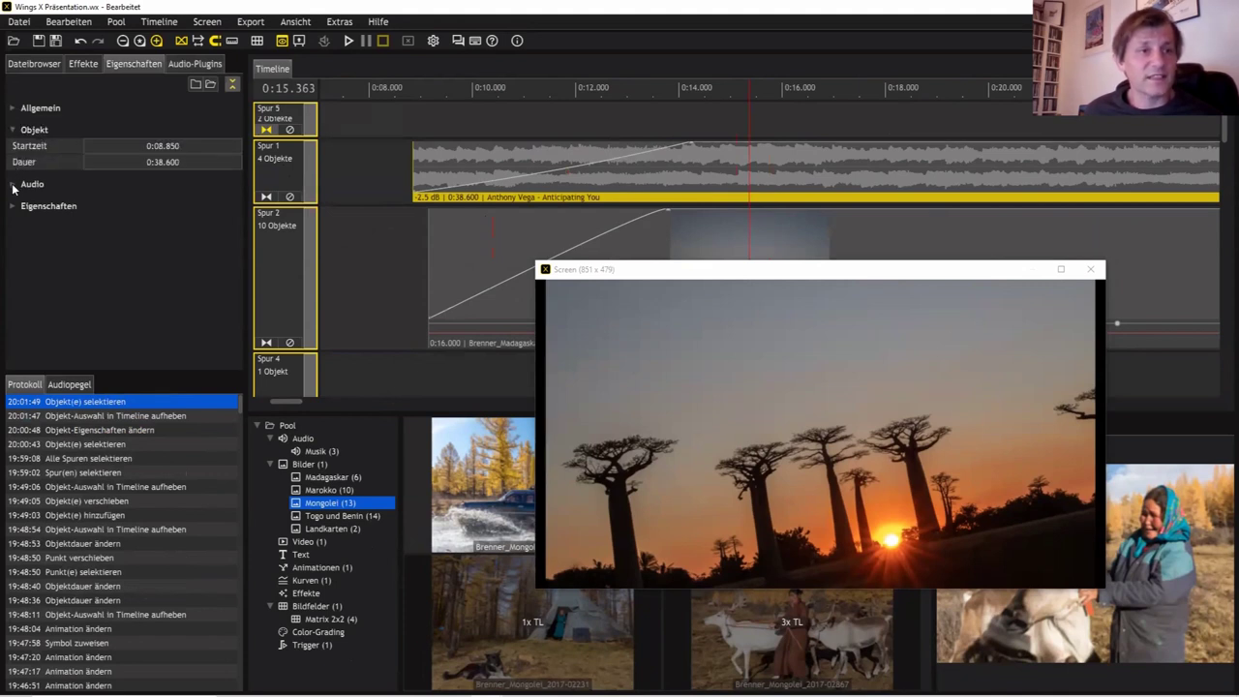
click(13, 184)
click(112, 187)
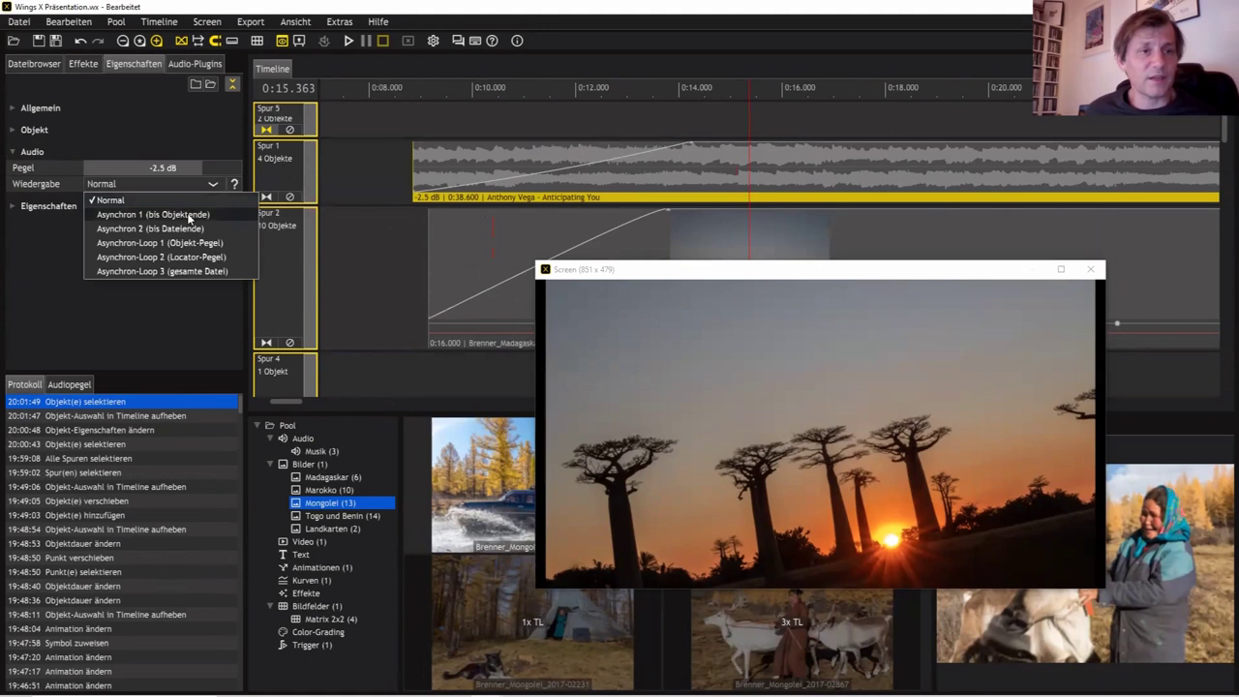